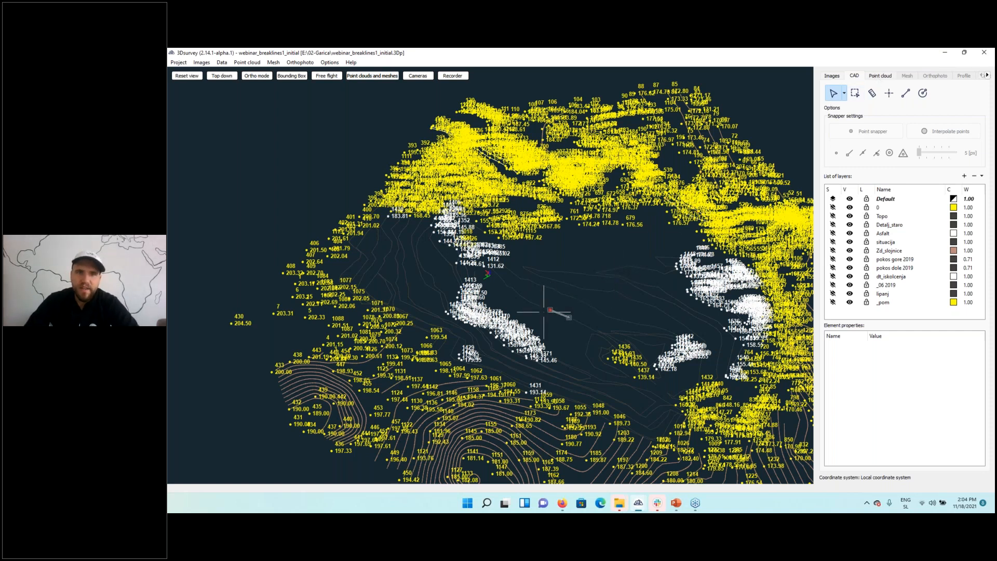
- Display the point cloud PointCloud_2020_09_01-14_23_41 together with the CAD data
scroll(544, 312, up, 1)
middle_drag(544, 311, 415, 314)
click(880, 76)
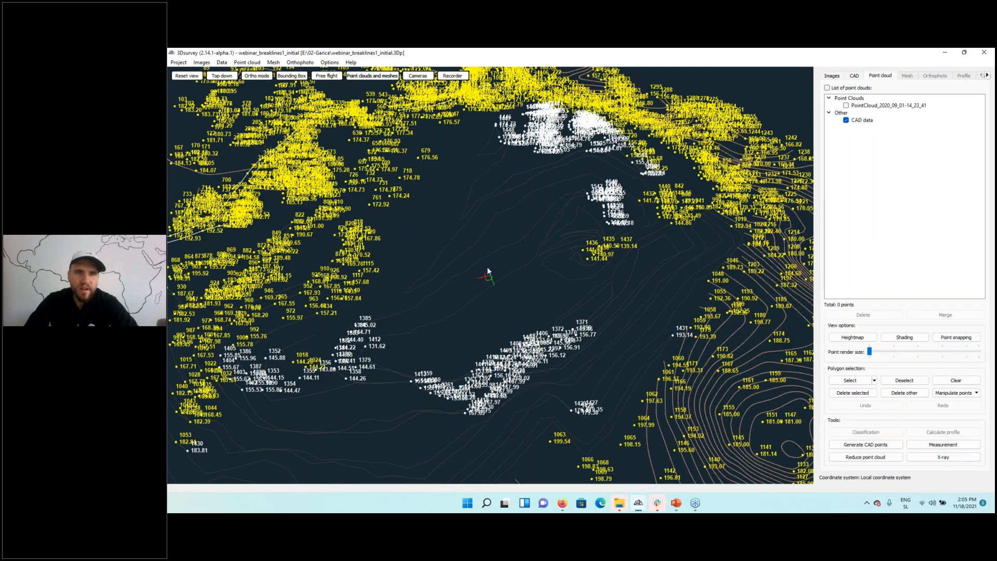
scroll(488, 270, down, 2)
scroll(488, 270, up, 2)
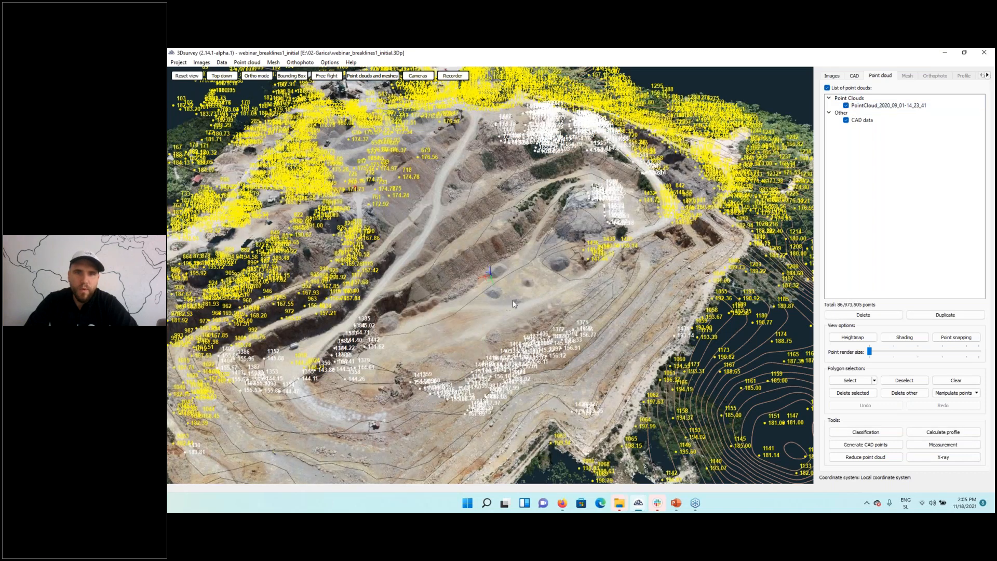
- Examine how the CAD points and contour lines fit the quarry point cloud, from the pit benches to the vegetated outer edge
drag(513, 303, 531, 320)
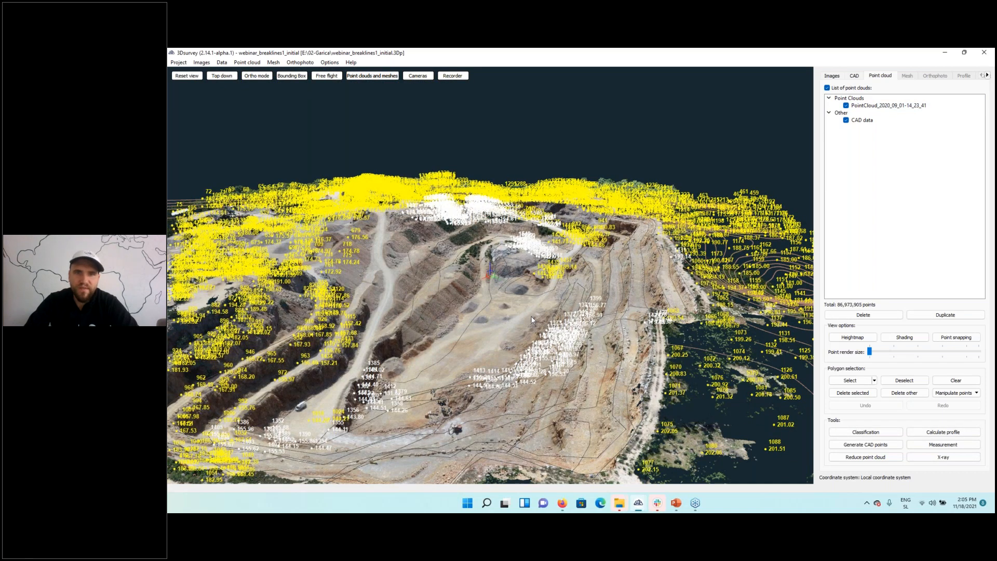
scroll(489, 279, up, 3)
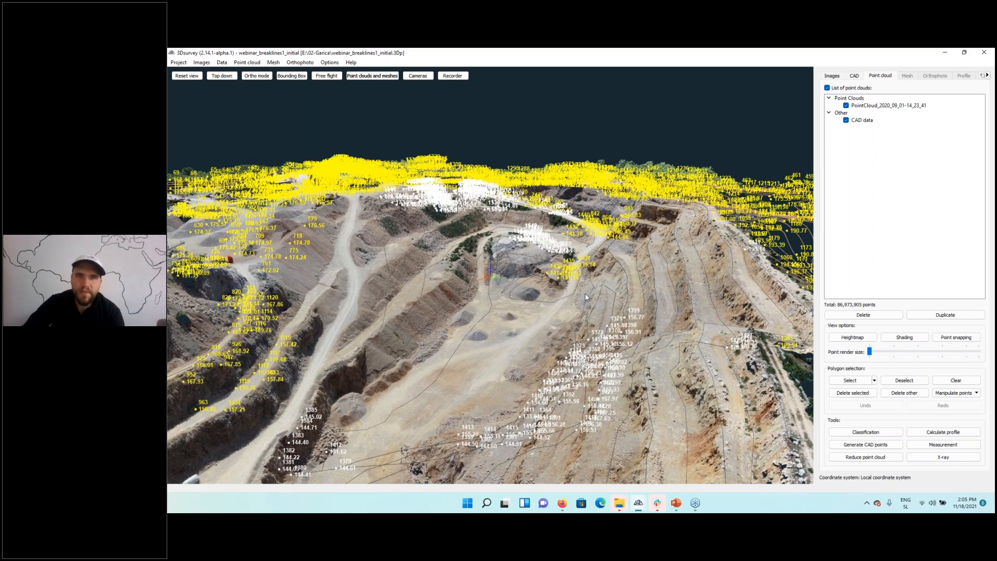
scroll(585, 293, up, 5)
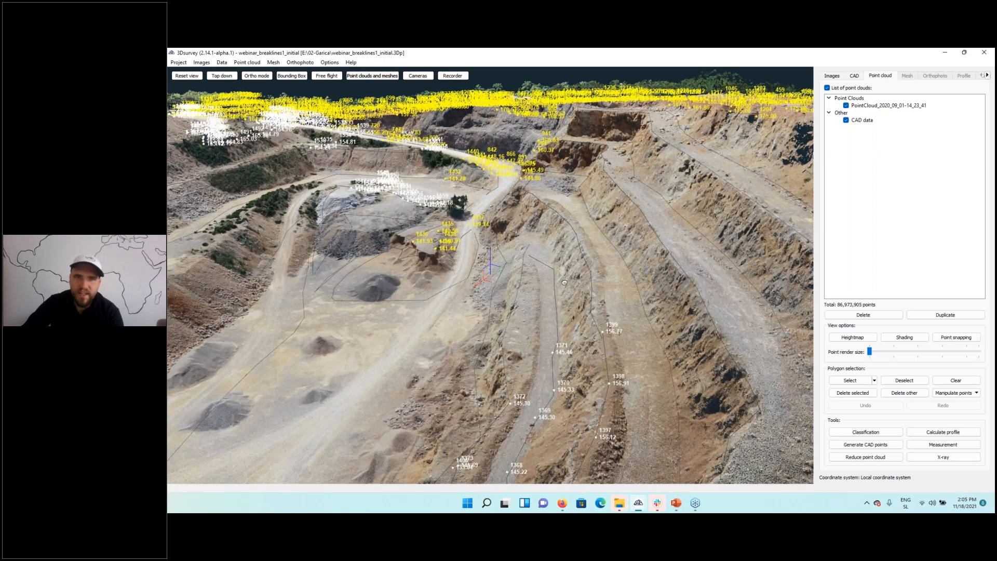
mouse_move(565, 282)
mouse_down()
mouse_move(483, 259)
mouse_move(569, 272)
mouse_up()
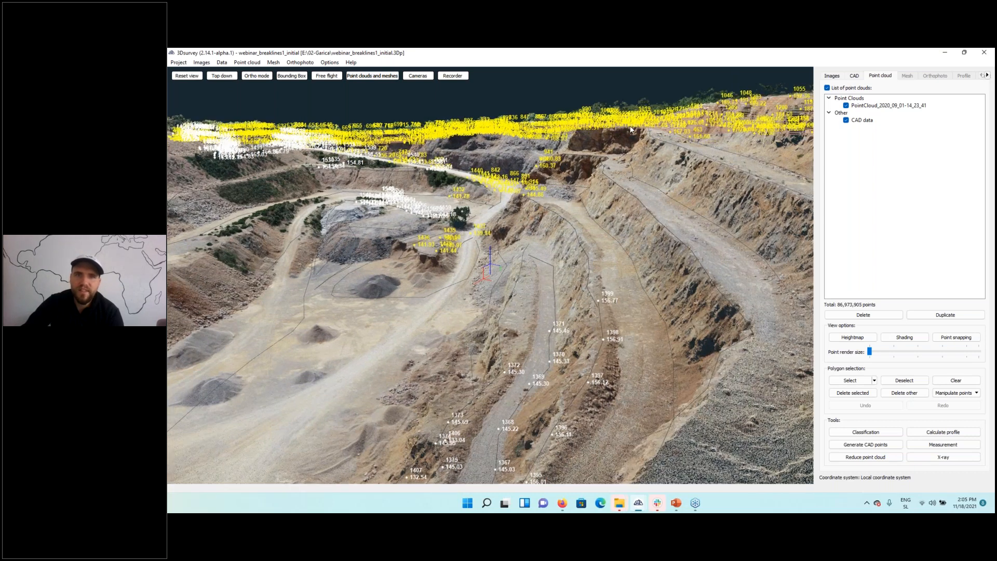
right_drag(631, 130, 627, 179)
scroll(627, 178, up, 6)
drag(586, 249, 577, 355)
scroll(597, 251, up, 4)
right_drag(597, 251, 504, 277)
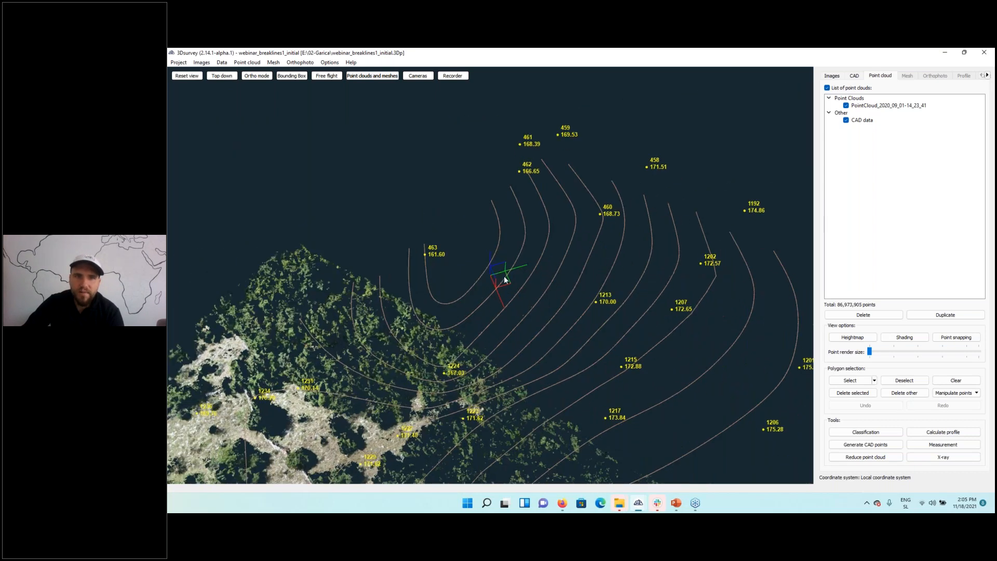
drag(469, 327, 520, 240)
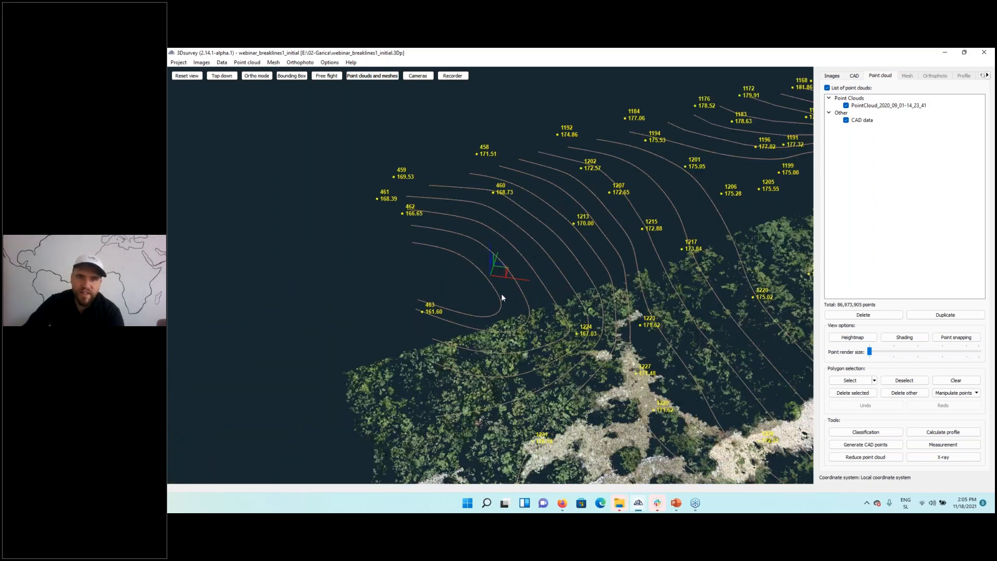
drag(497, 294, 545, 262)
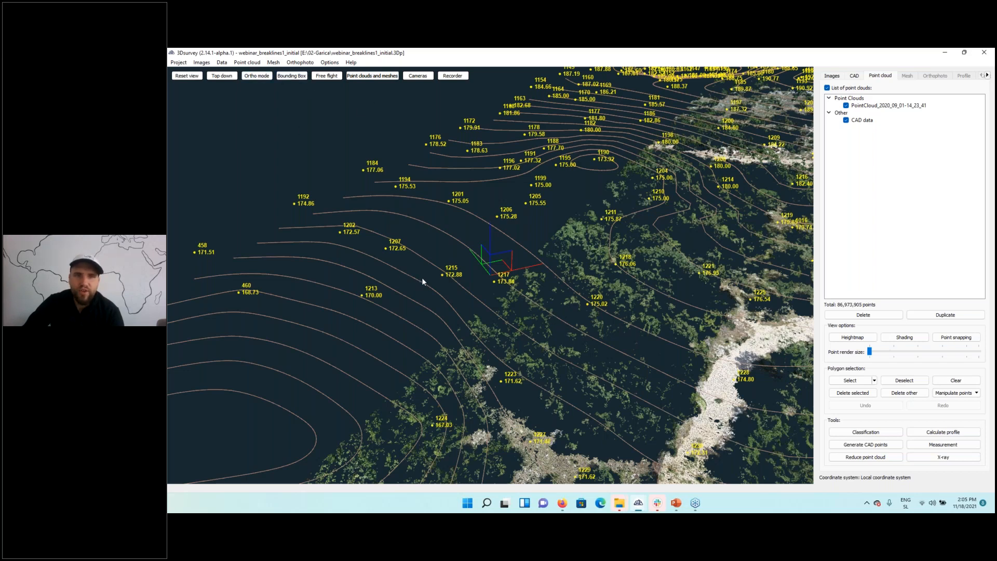
- Hide the point cloud so only the CAD points and lines are displayed, and inspect them around the pit
click(864, 105)
scroll(575, 258, down, 5)
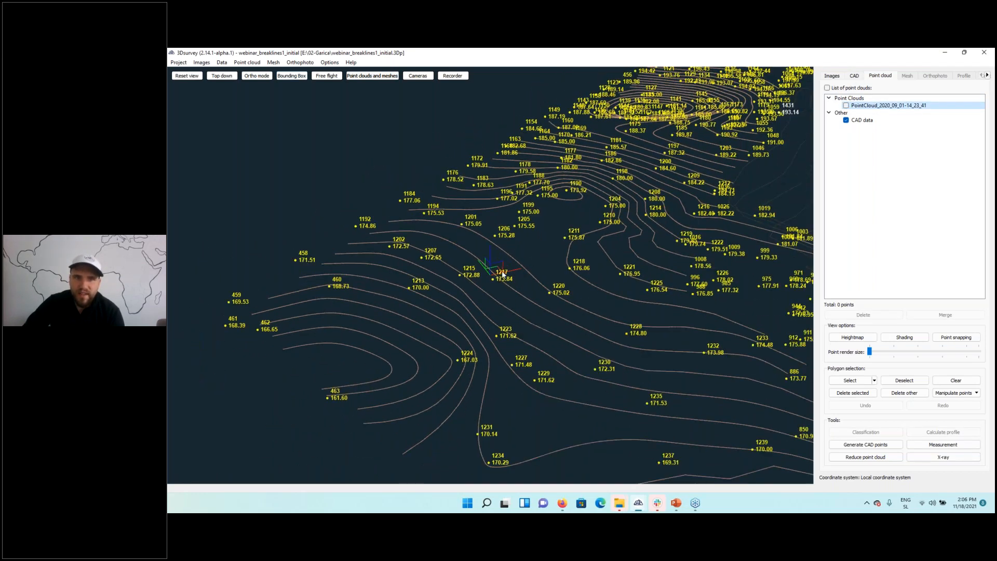
drag(620, 225, 503, 215)
drag(325, 303, 494, 275)
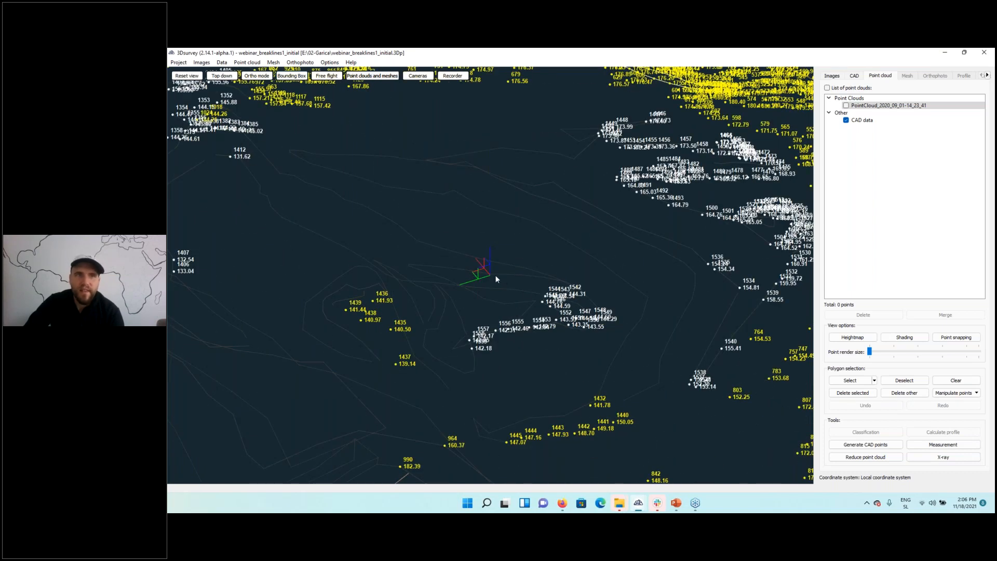
- Triangulate a mesh from the CAD data, using all listed layers as input
click(274, 62)
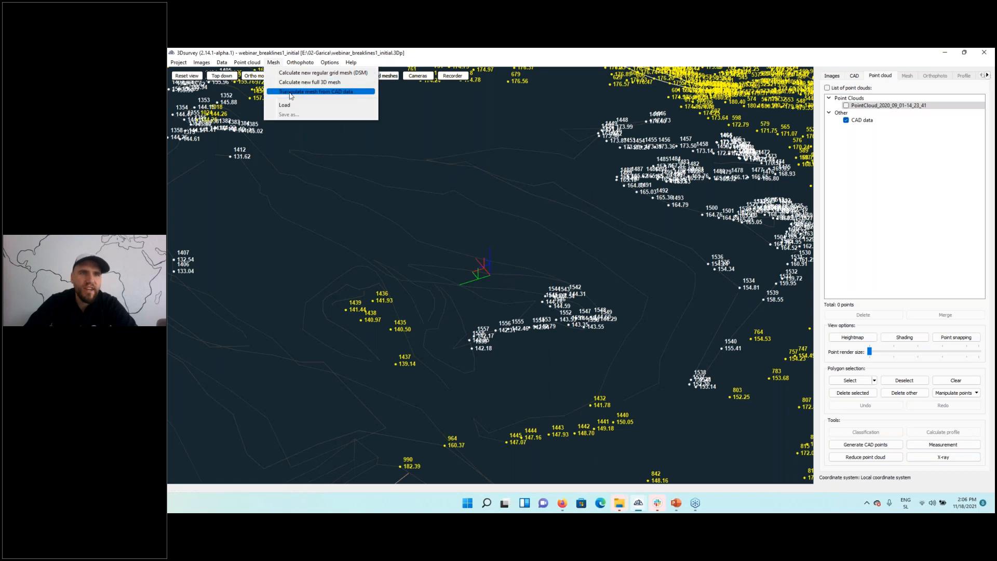
click(522, 262)
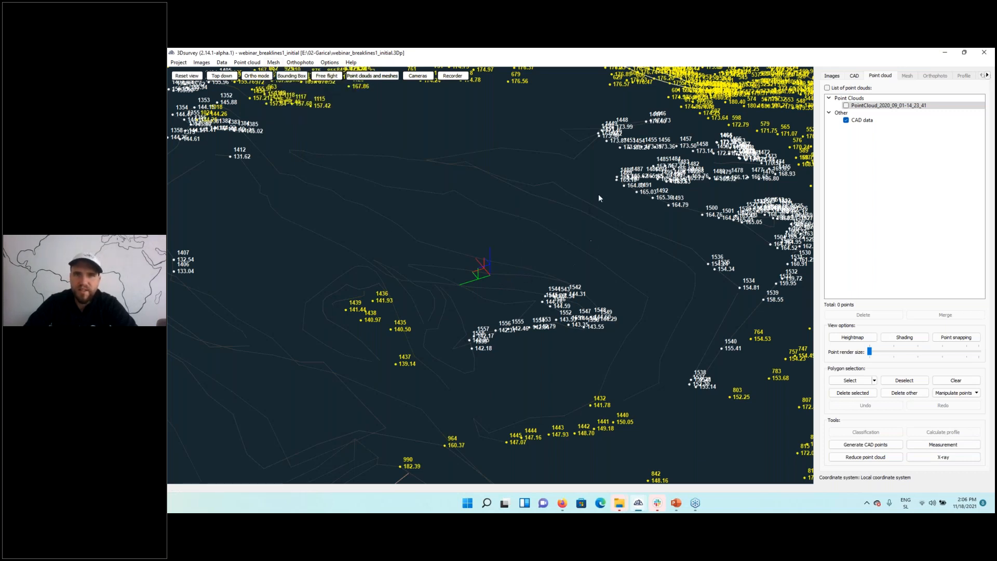
drag(549, 197, 466, 254)
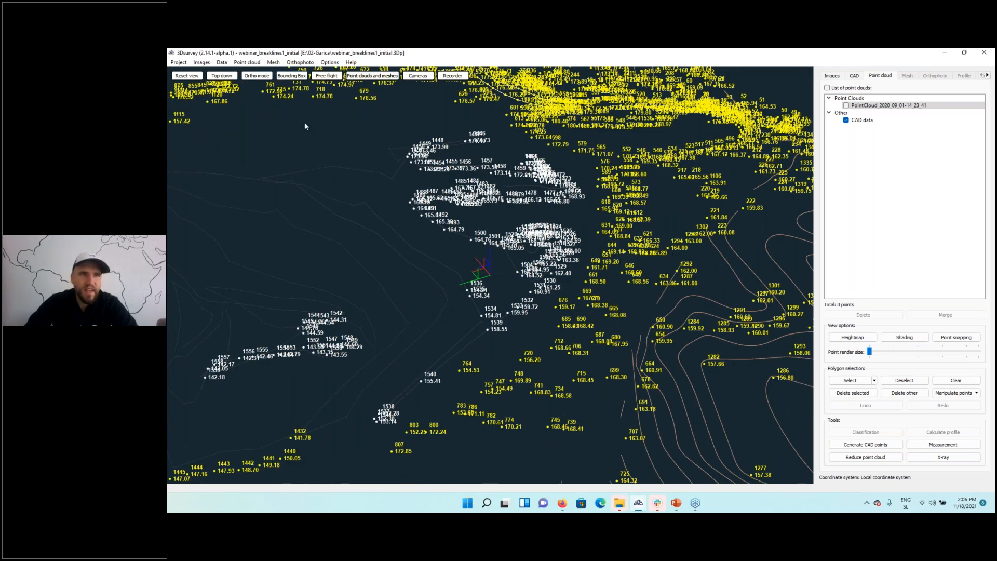
click(274, 63)
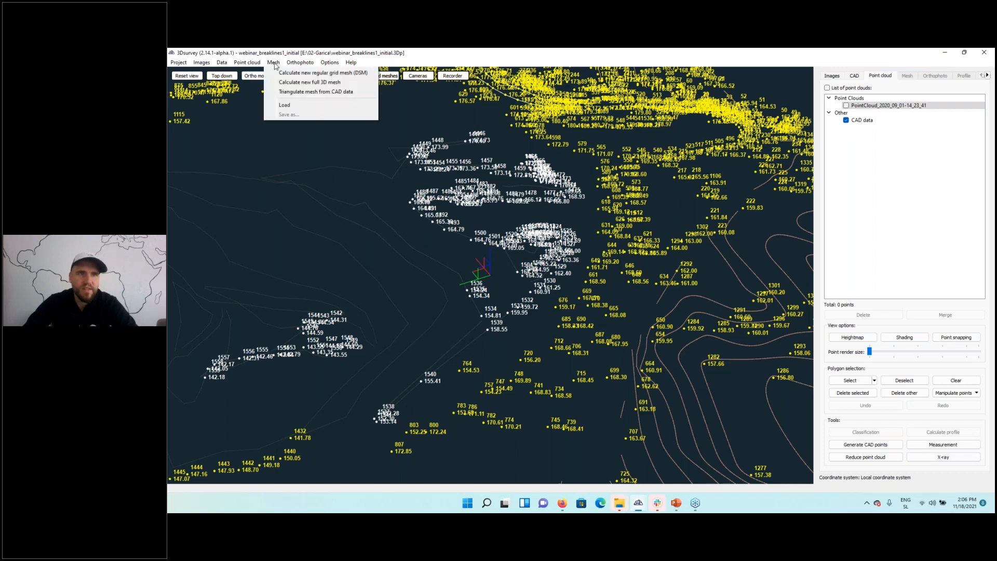
click(303, 93)
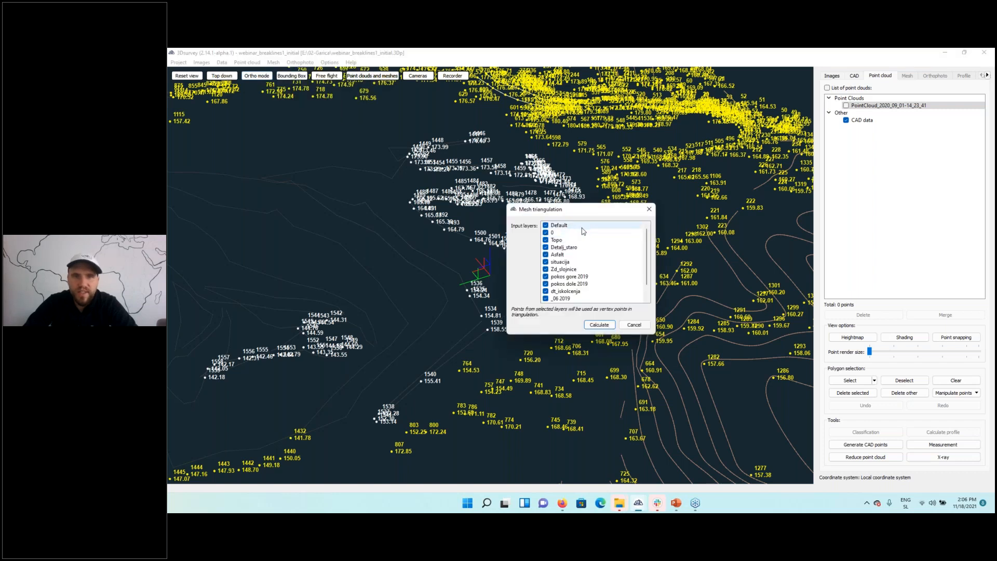
scroll(556, 236, down, 1)
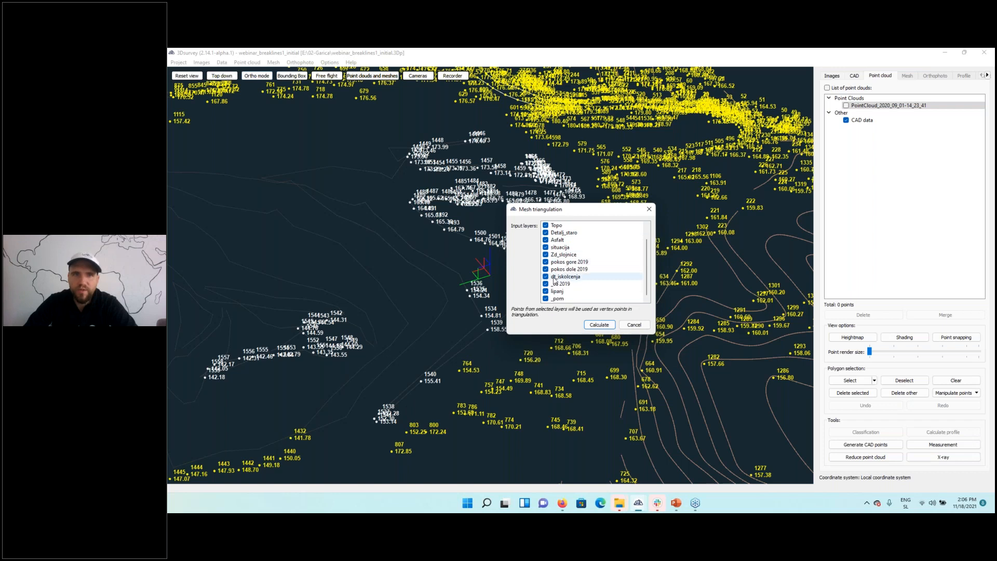
click(599, 326)
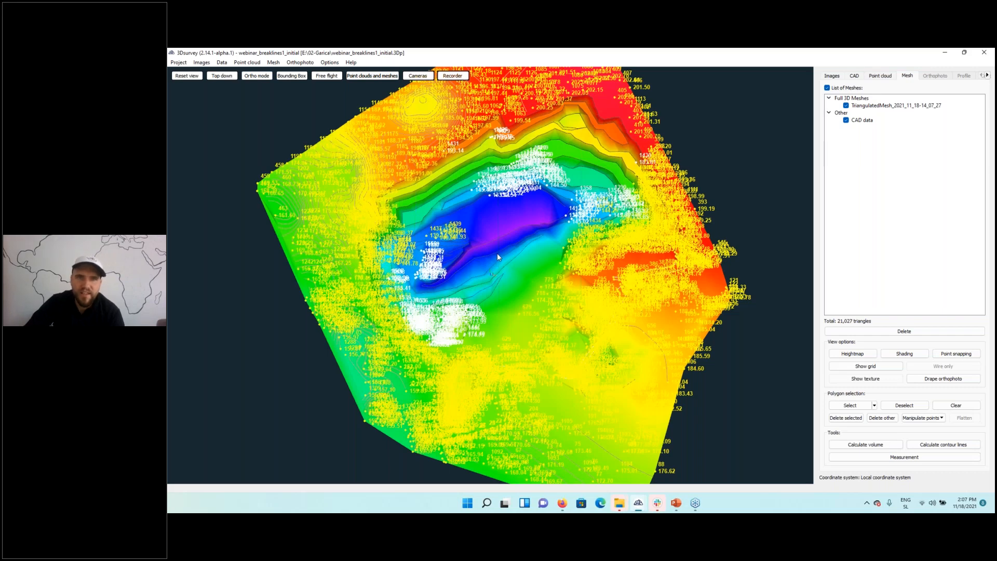
- Examine the triangulated mesh closely along the pit floor, slopes and benches
scroll(497, 256, up, 5)
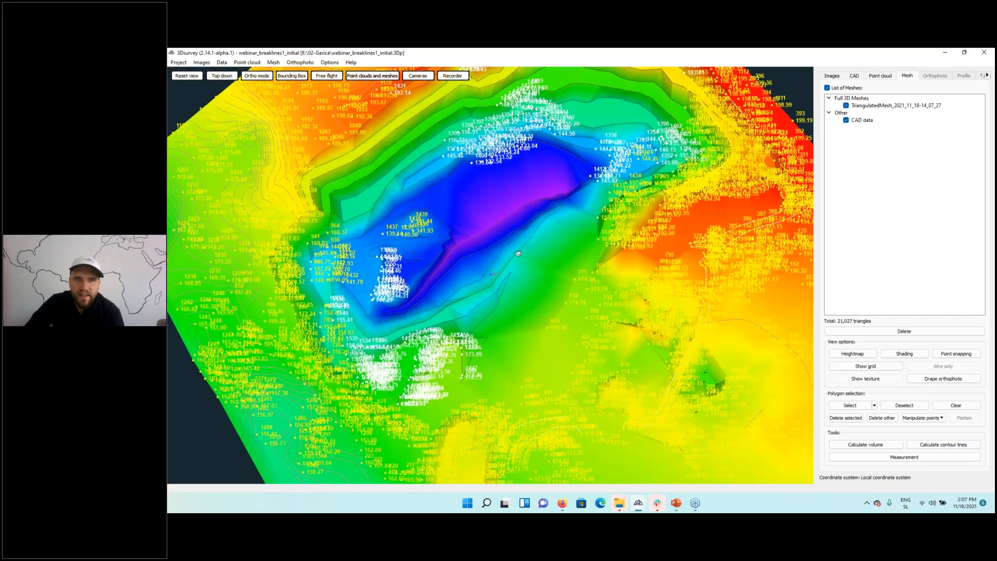
mouse_move(518, 253)
mouse_down()
mouse_move(537, 237)
mouse_move(524, 263)
mouse_up()
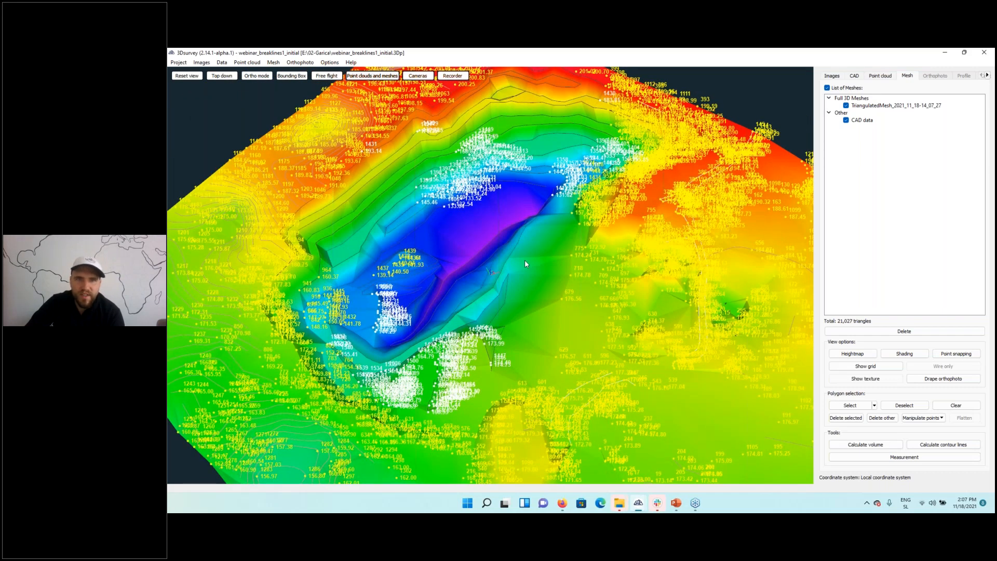
scroll(525, 260, up, 8)
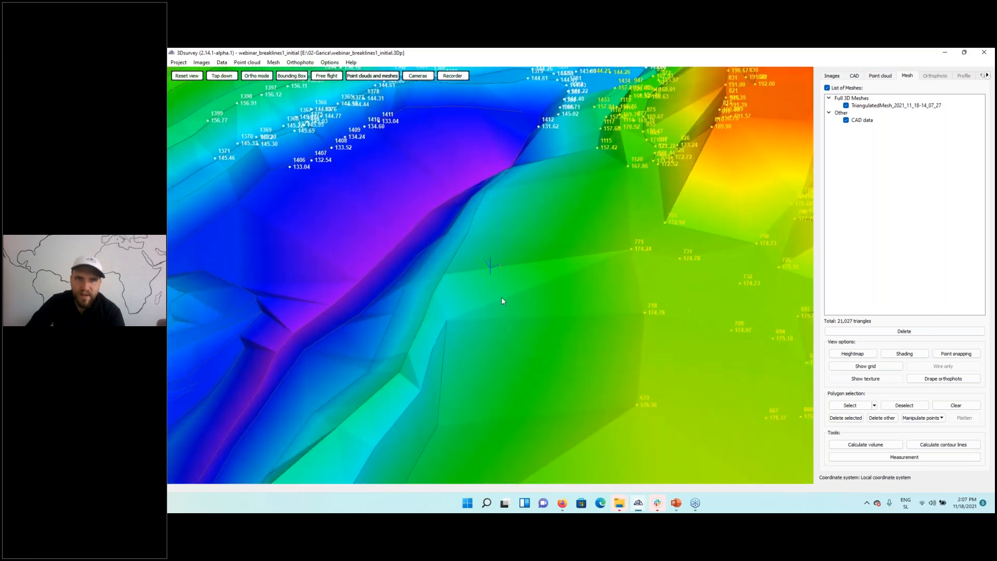
mouse_move(502, 301)
mouse_down()
mouse_move(498, 338)
mouse_move(523, 292)
mouse_move(540, 281)
mouse_move(554, 287)
mouse_move(494, 292)
mouse_up()
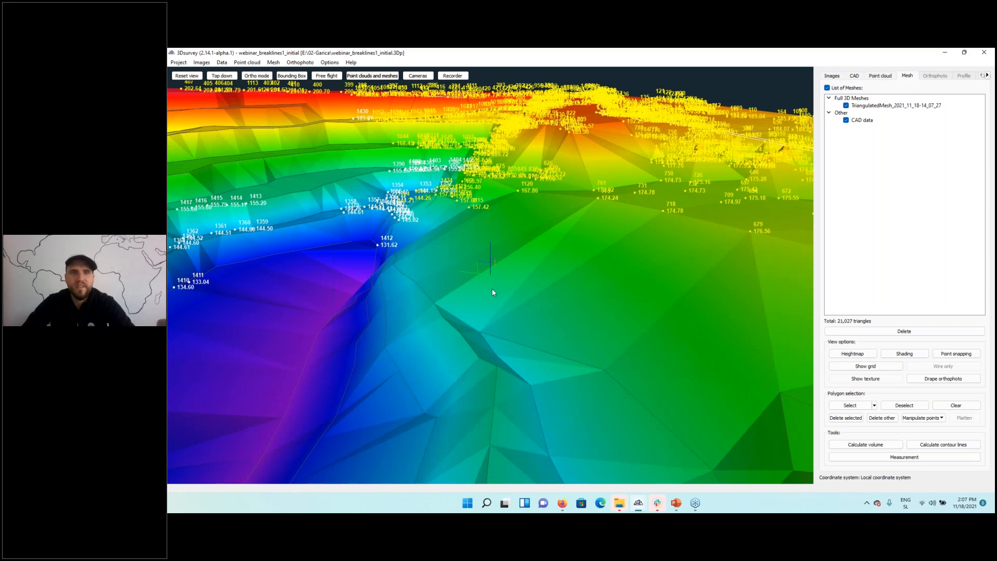
drag(386, 312, 422, 282)
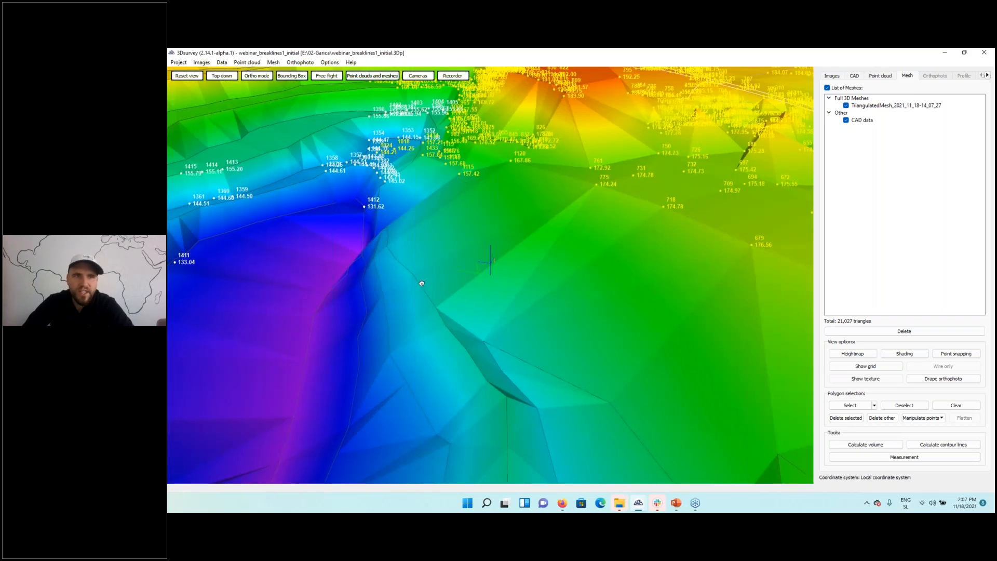
right_drag(425, 284, 627, 360)
right_drag(355, 222, 441, 283)
drag(442, 283, 404, 294)
scroll(404, 292, up, 2)
right_drag(403, 293, 456, 275)
drag(456, 275, 512, 286)
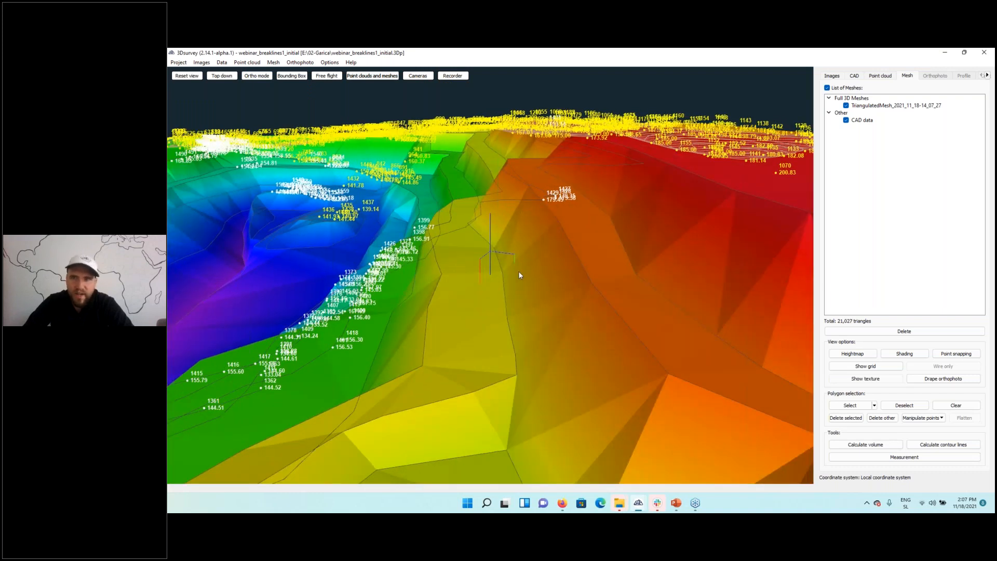
- Display the point cloud over the triangulated mesh and compare the two surfaces around the pit
click(883, 77)
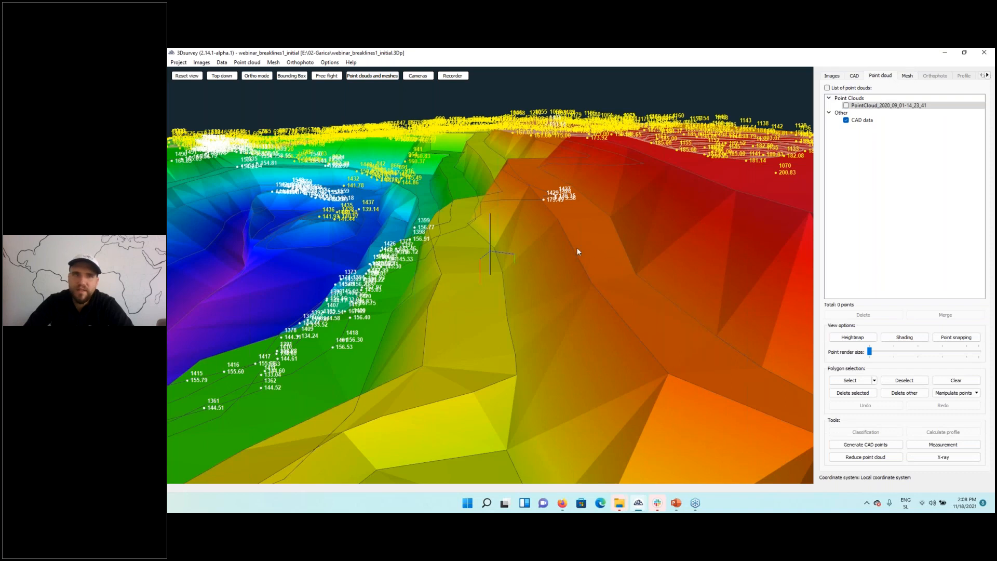
scroll(577, 248, down, 2)
scroll(578, 267, up, 2)
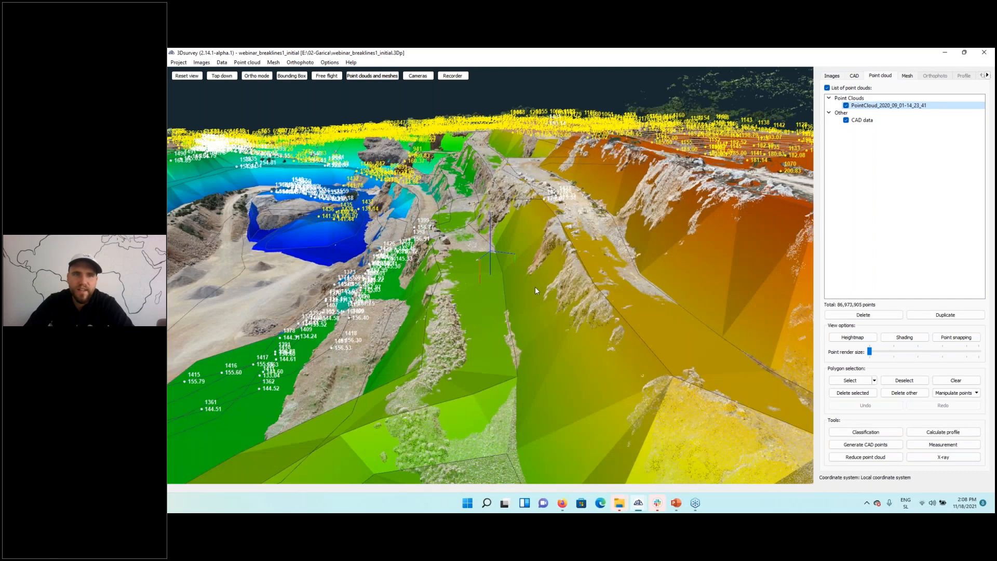
drag(535, 286, 510, 286)
scroll(510, 287, down, 6)
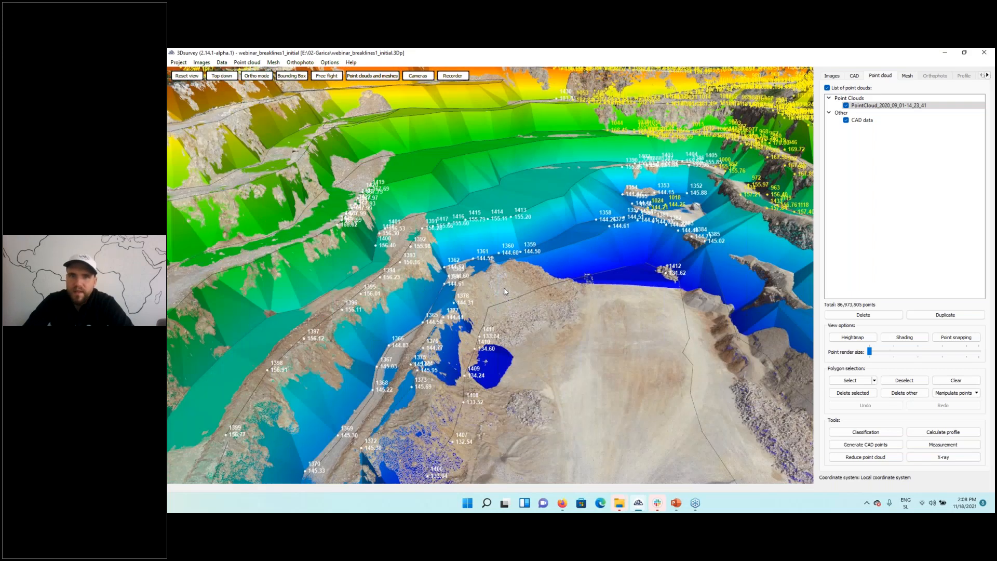
drag(522, 357, 504, 342)
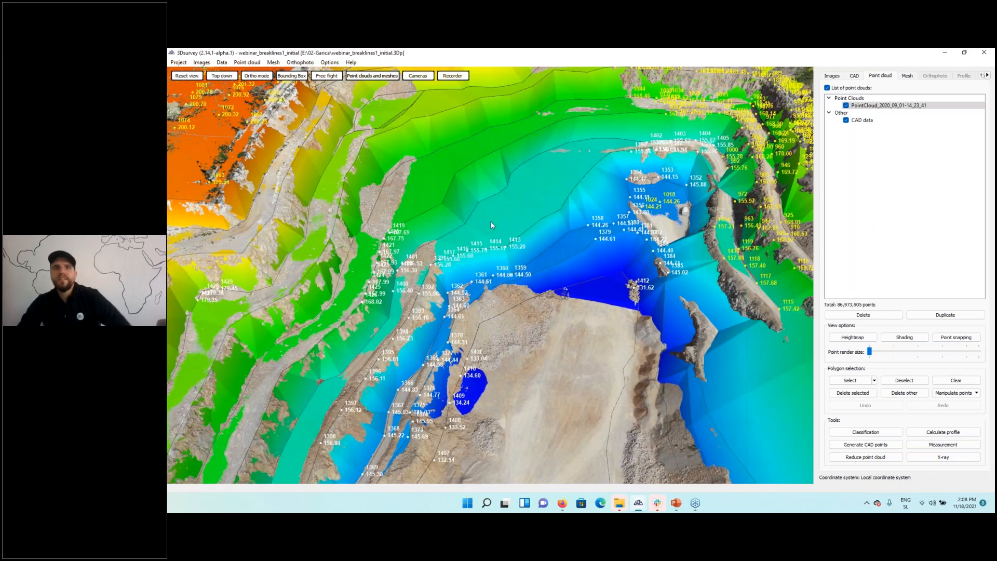
drag(609, 298, 450, 301)
- Calculate a regular grid mesh (DSM) from the point cloud with 1.00 m cells, Optimized hole filling and 1-cell smoothing
click(907, 75)
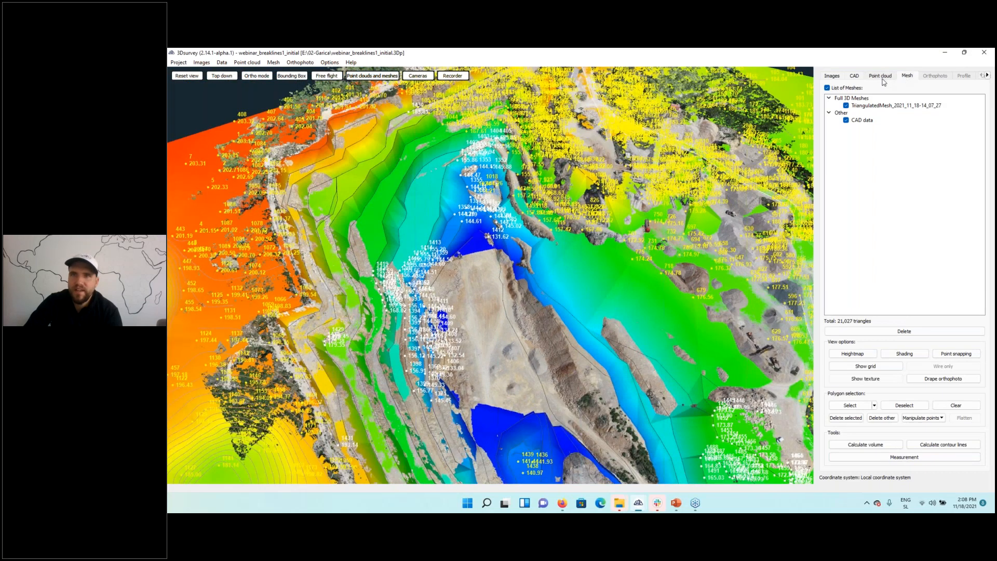
click(881, 76)
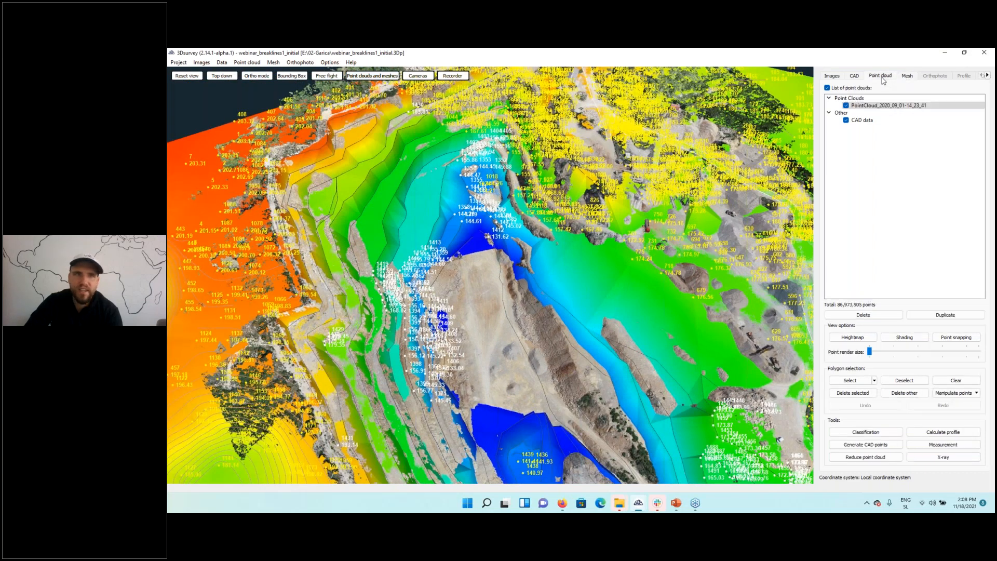
click(274, 62)
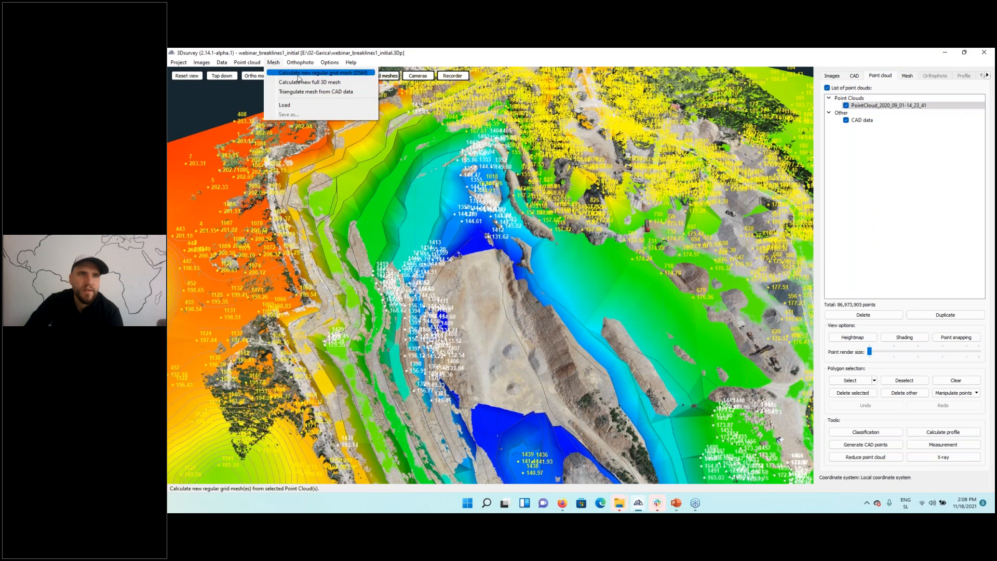
click(342, 74)
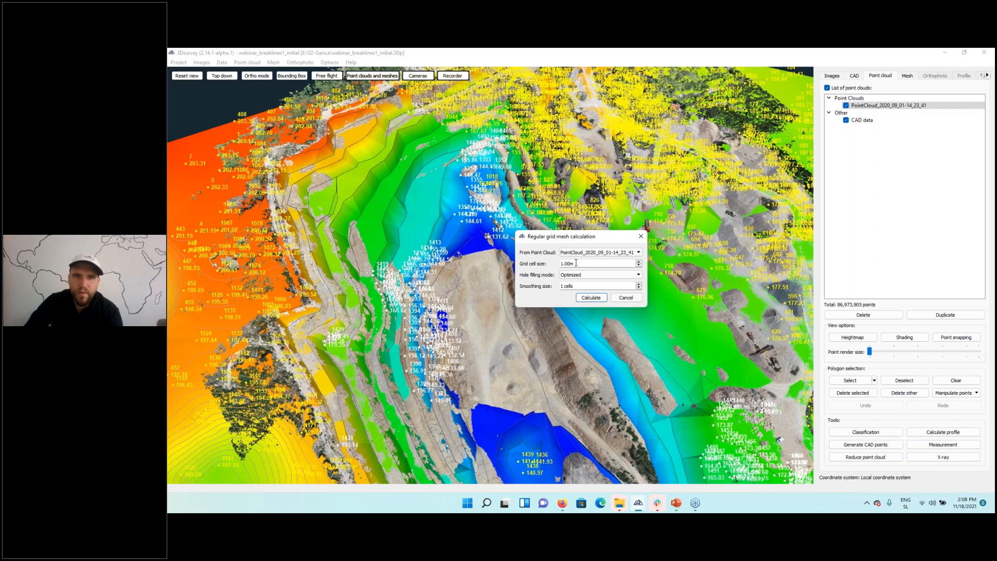
click(595, 300)
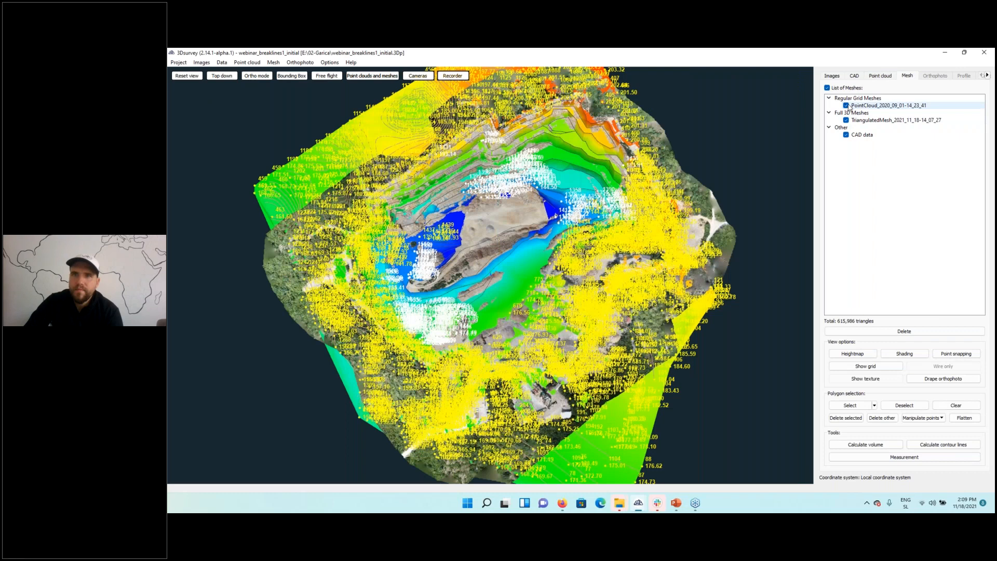
- Hide the triangulated CAD mesh, keeping the regular grid mesh and CAD data displayed
click(848, 121)
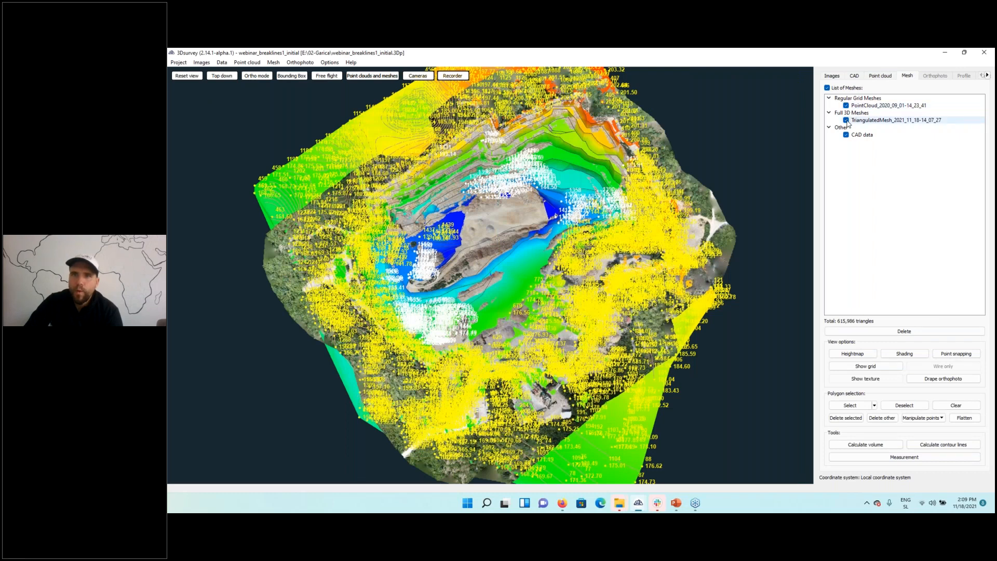
click(846, 120)
scroll(570, 196, up, 2)
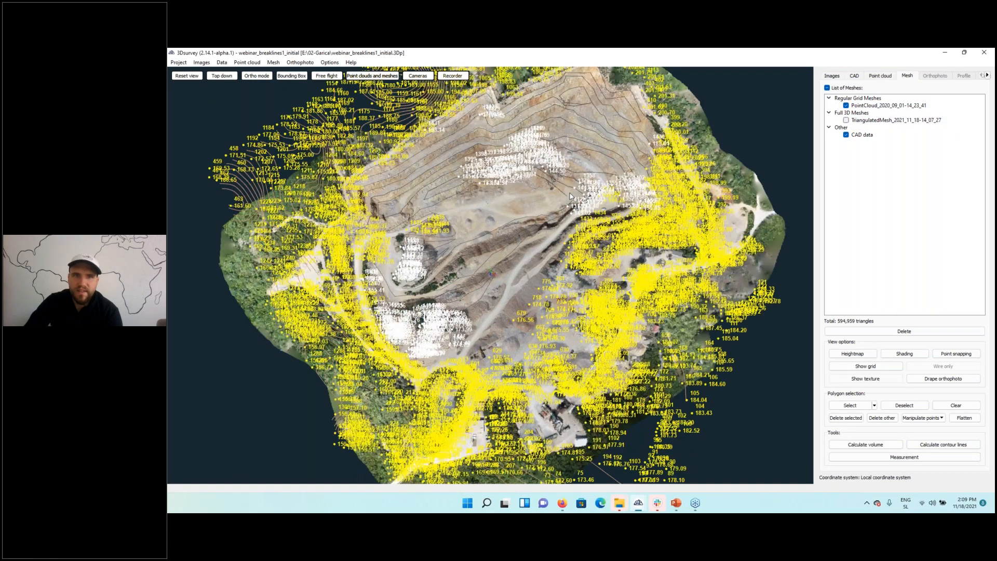
- Display the triangulated CAD mesh together with the regular grid mesh and compare the two surfaces around the pit
scroll(570, 195, up, 4)
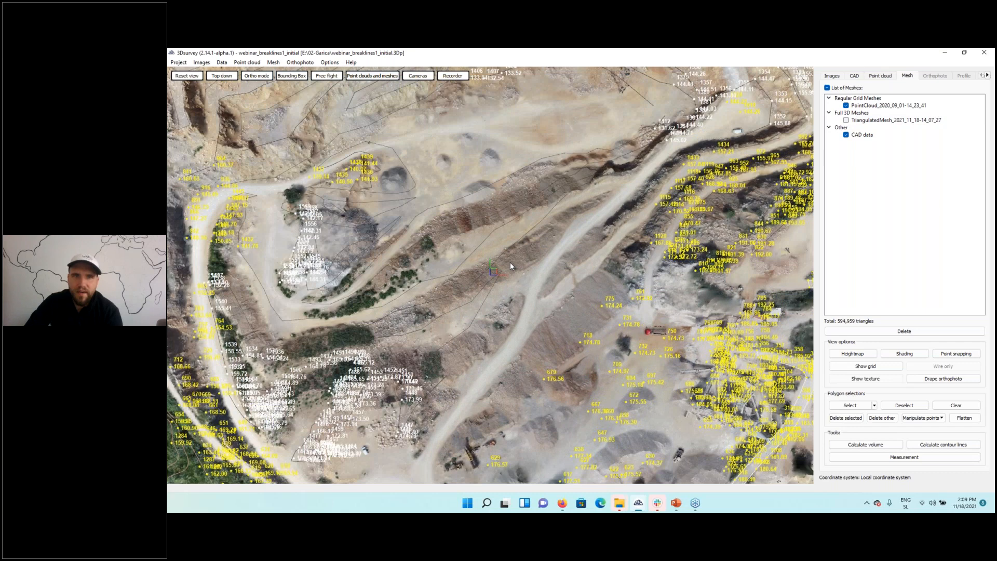
drag(510, 262, 419, 250)
scroll(510, 300, up, 2)
double_click(418, 250)
click(846, 120)
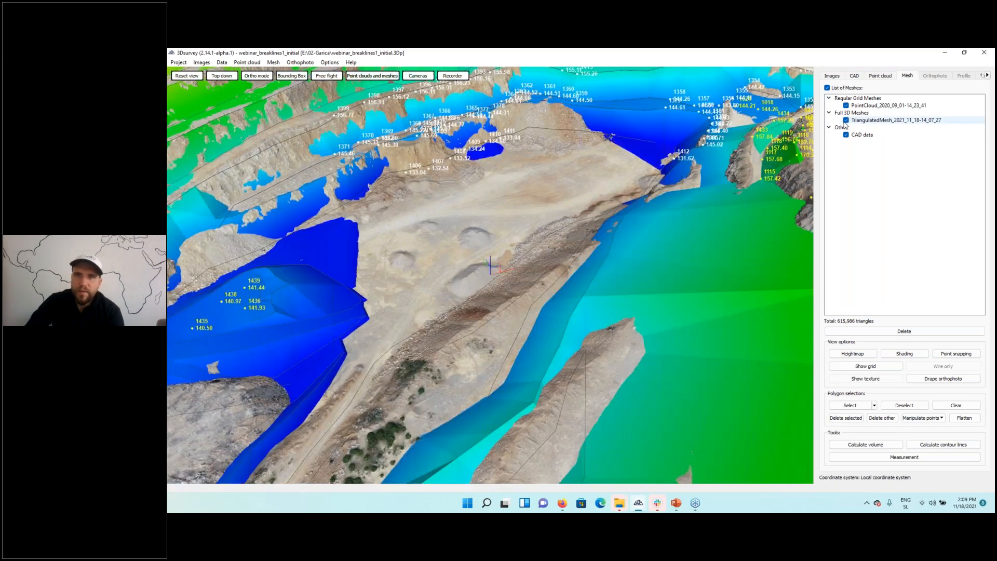
scroll(512, 196, down, 5)
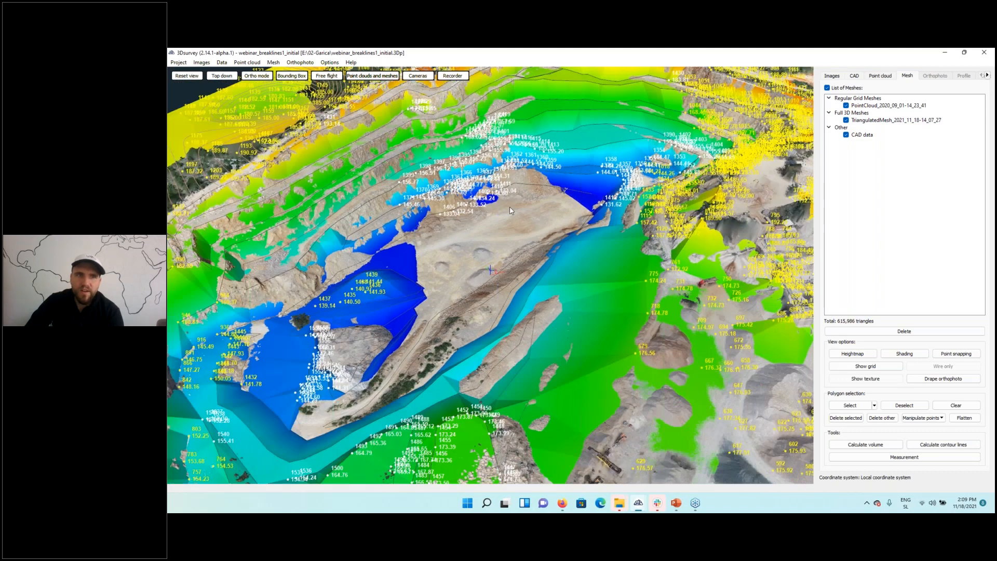
scroll(510, 206, down, 1)
mouse_move(509, 207)
mouse_down()
mouse_move(497, 232)
mouse_move(494, 216)
mouse_up()
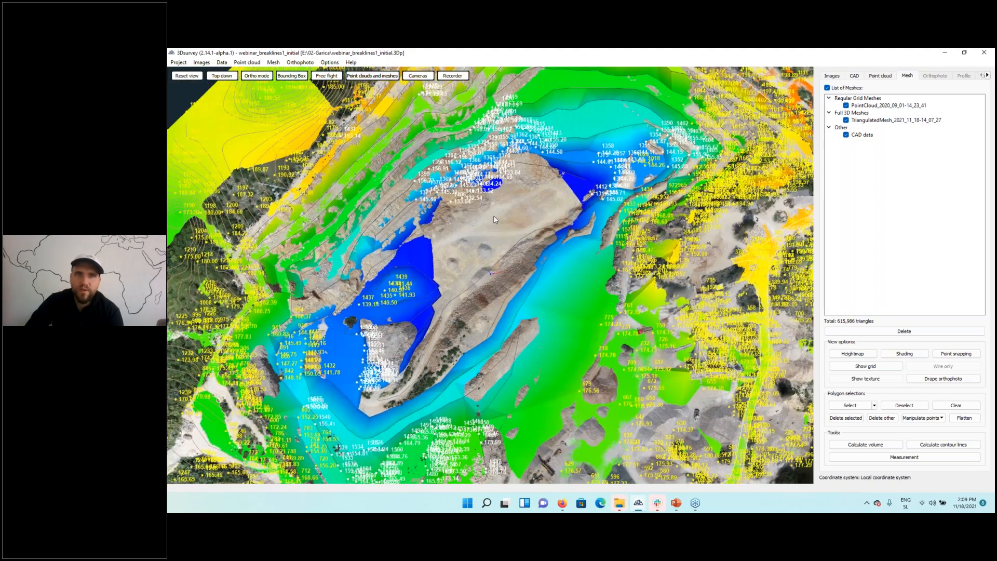
scroll(493, 219, down, 5)
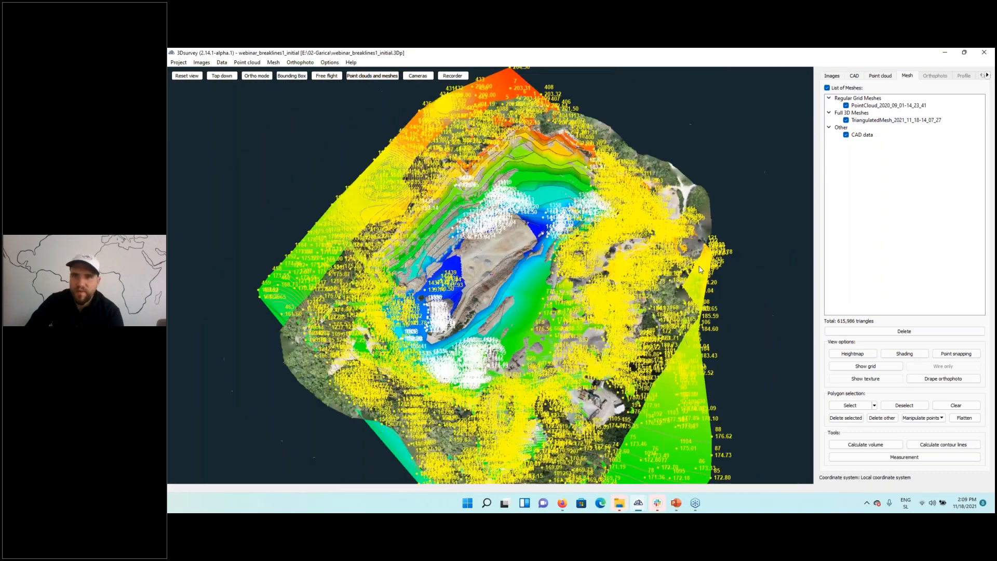
- Add a new CAD layer named 00_Volume_boundary
click(849, 405)
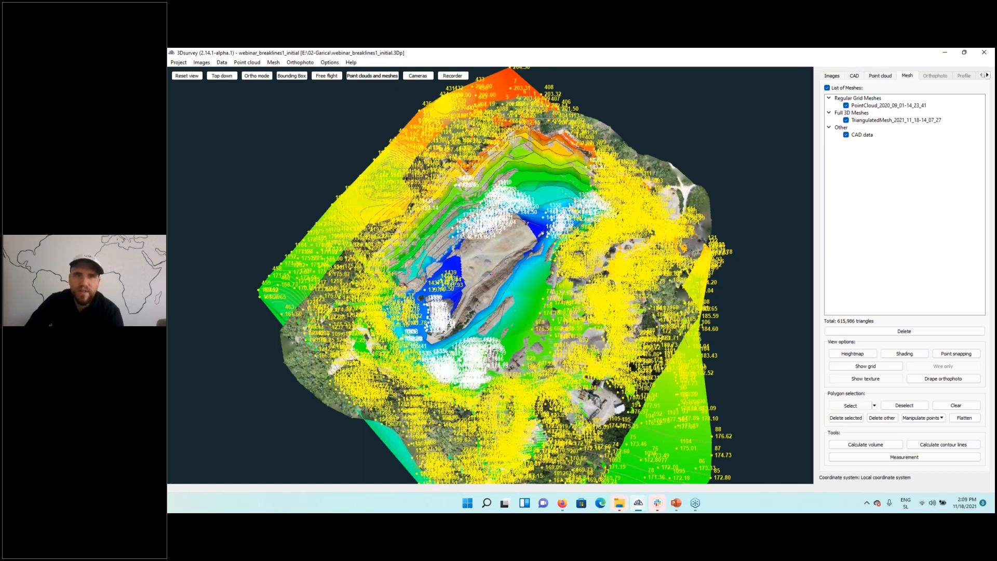
click(854, 76)
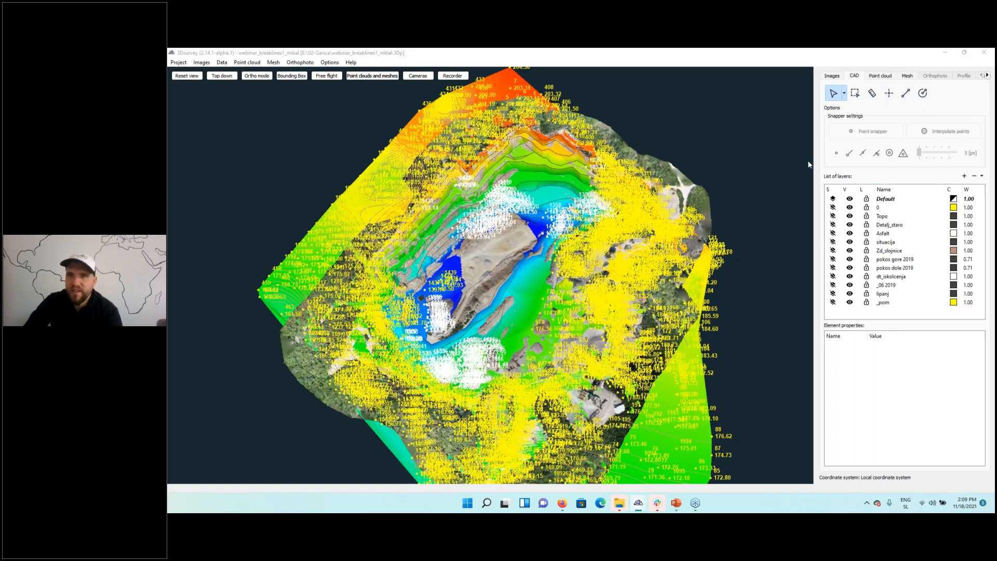
click(965, 178)
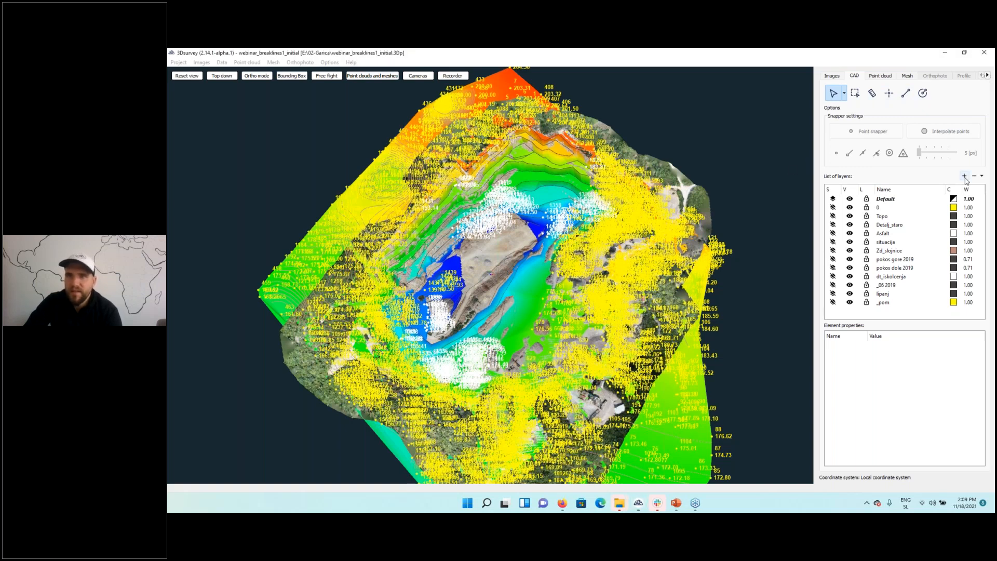
click(964, 178)
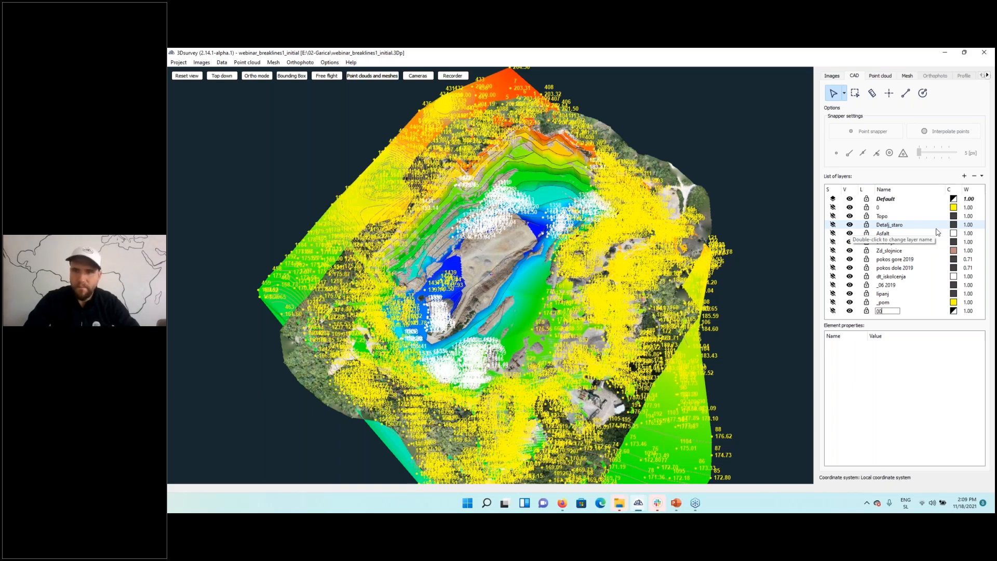
text(Vol)
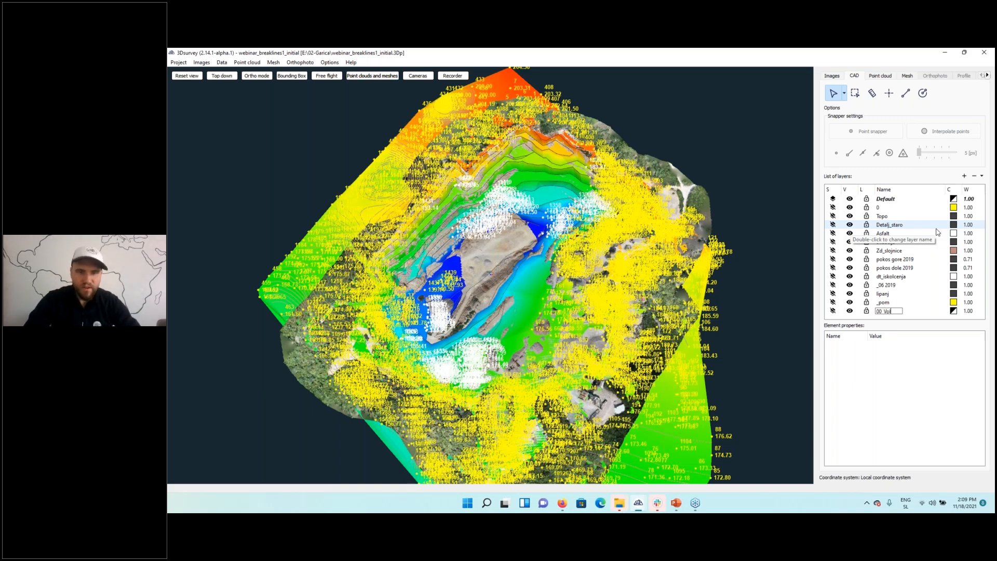
text(ume bound)
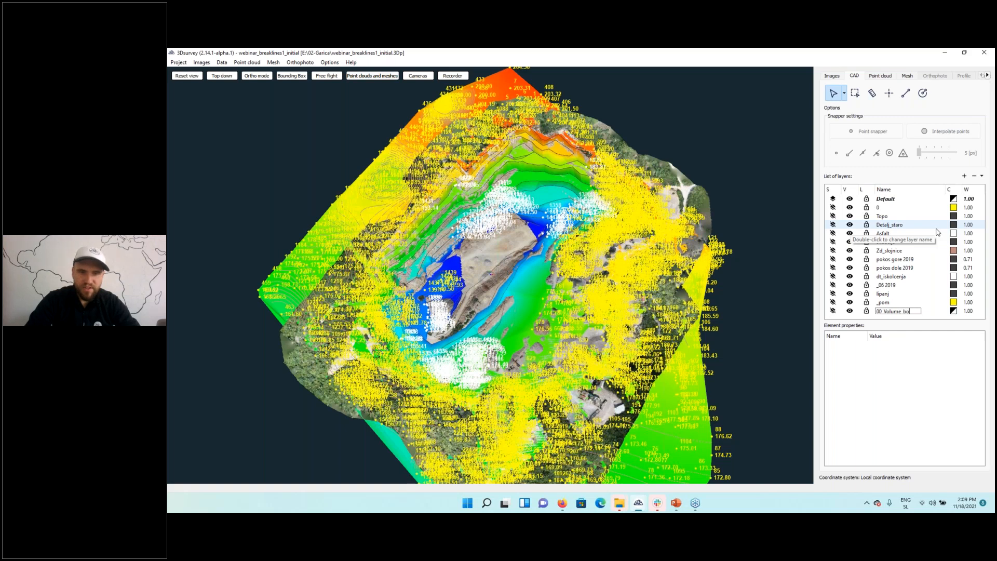
text(ary)
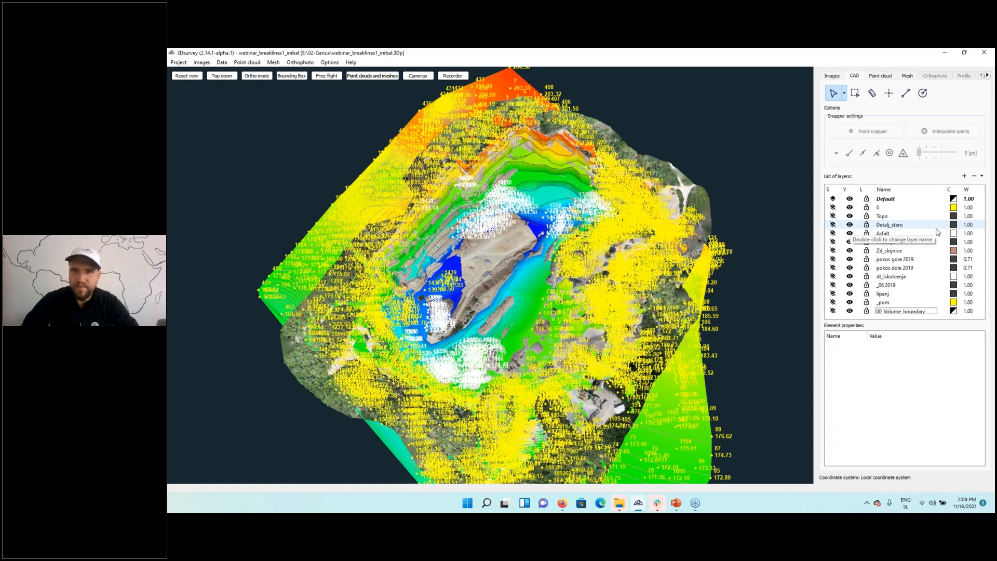
key(Return)
- Make 00_Volume_boundary the active layer and set its color to orange #ff5500 and its line weight to 3.00
click(832, 311)
click(953, 311)
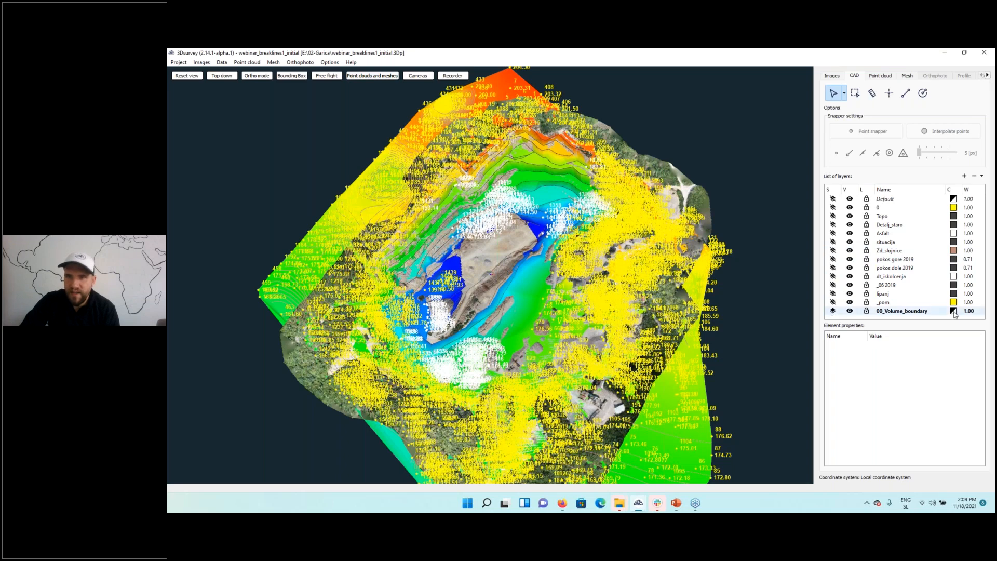
click(516, 241)
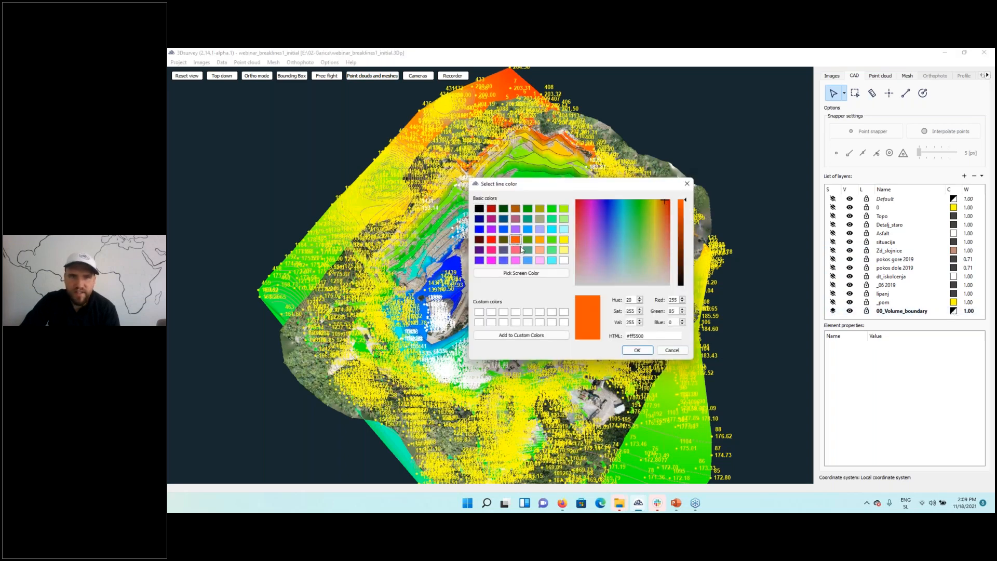
click(634, 350)
double_click(980, 312)
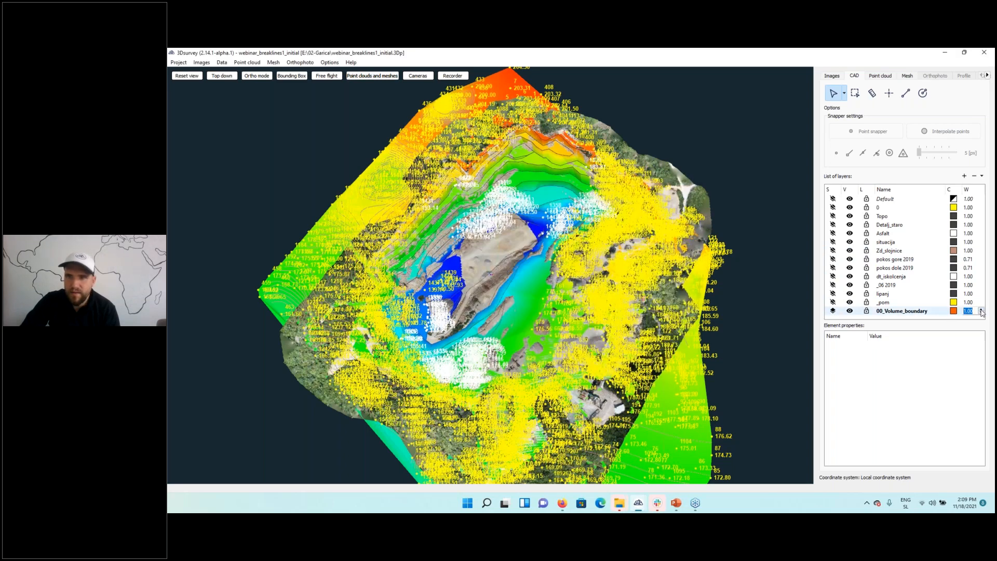
click(921, 315)
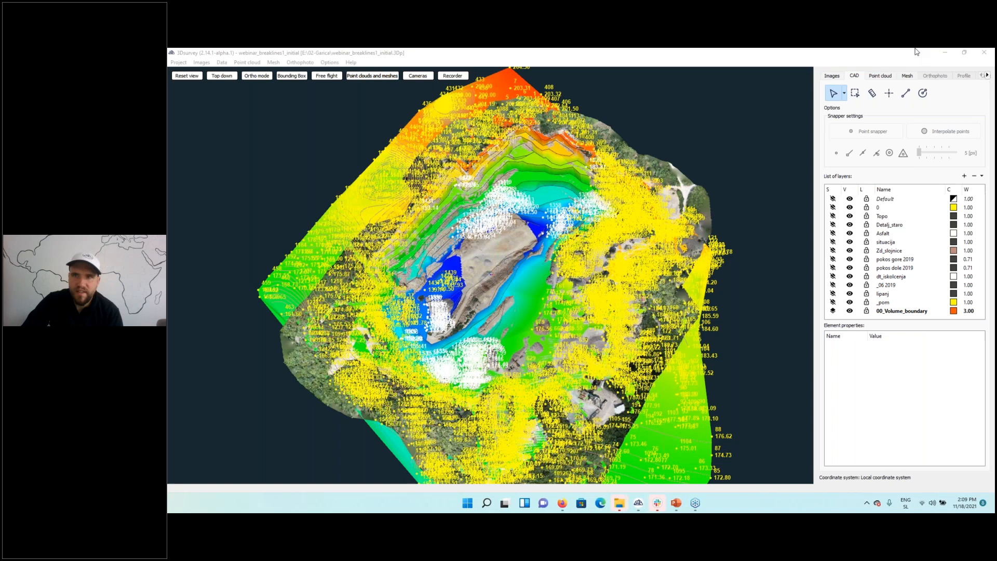
- Draw a boundary polyline about 1,535 m long around the quarry pit, with point and endpoint snapping turned off
click(905, 93)
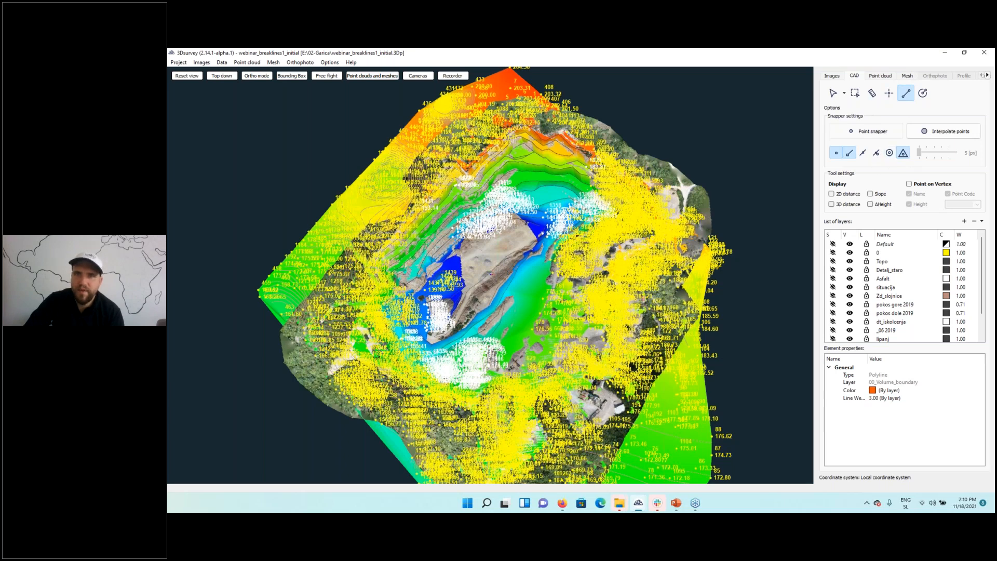
click(850, 156)
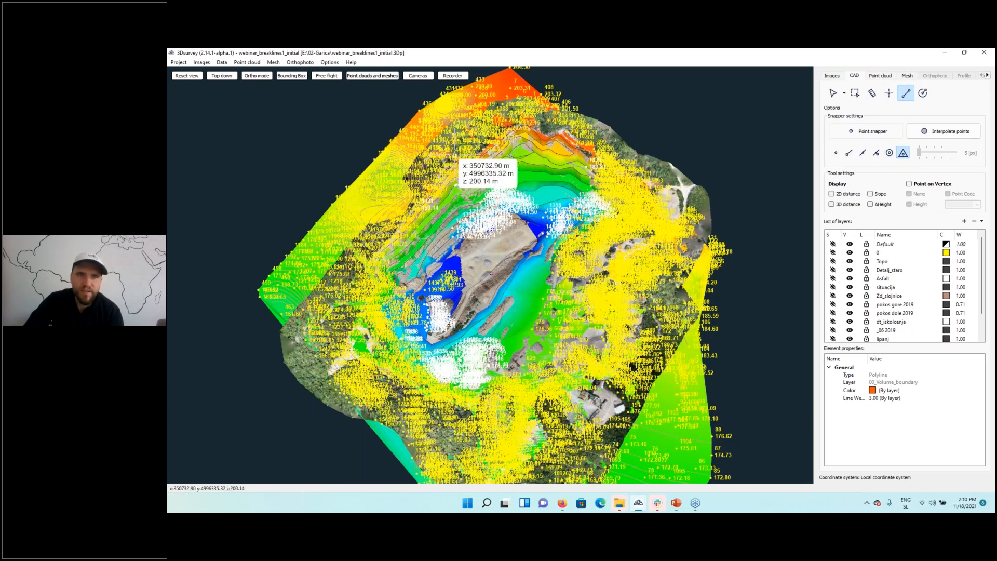
click(454, 153)
click(483, 152)
click(528, 120)
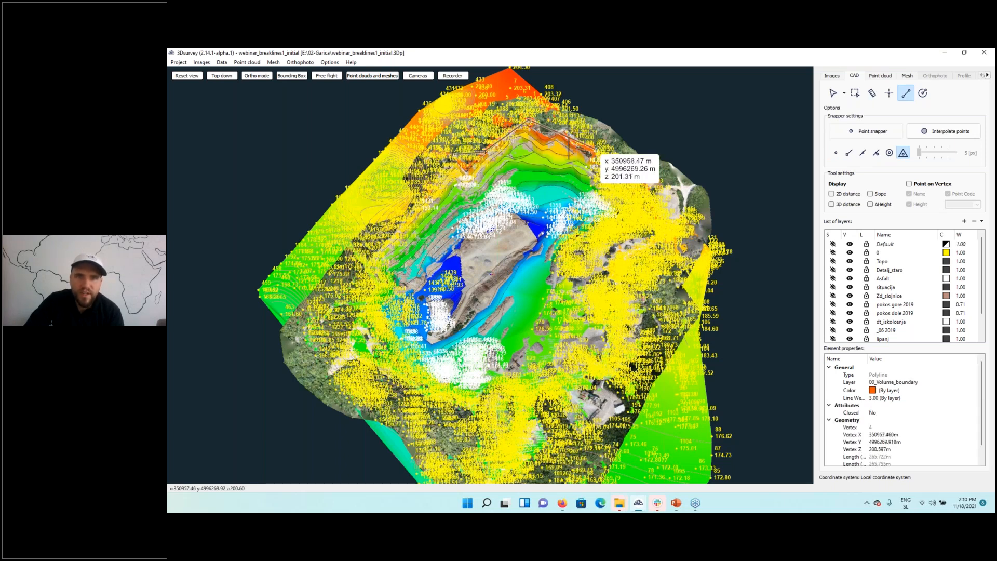
click(567, 126)
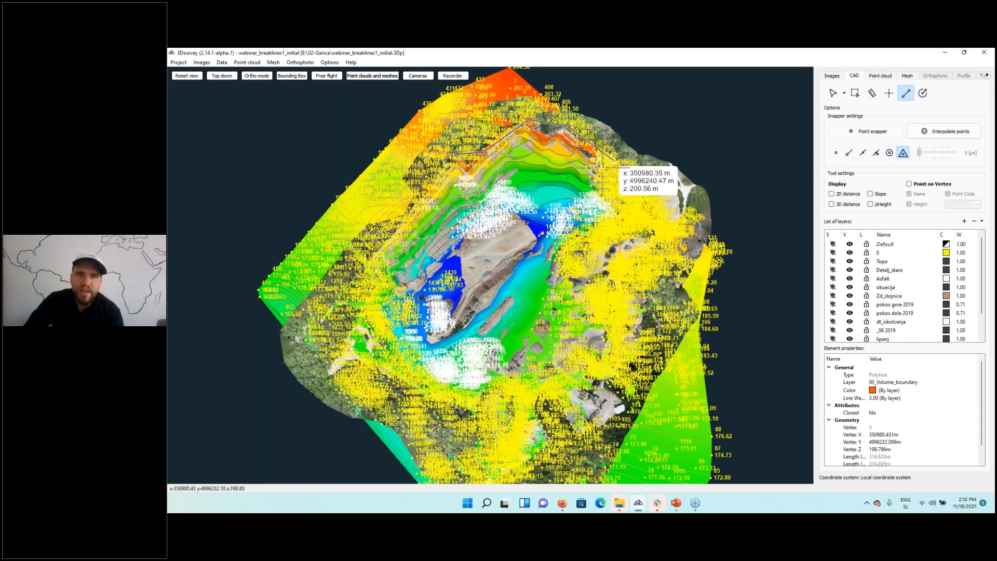
click(594, 144)
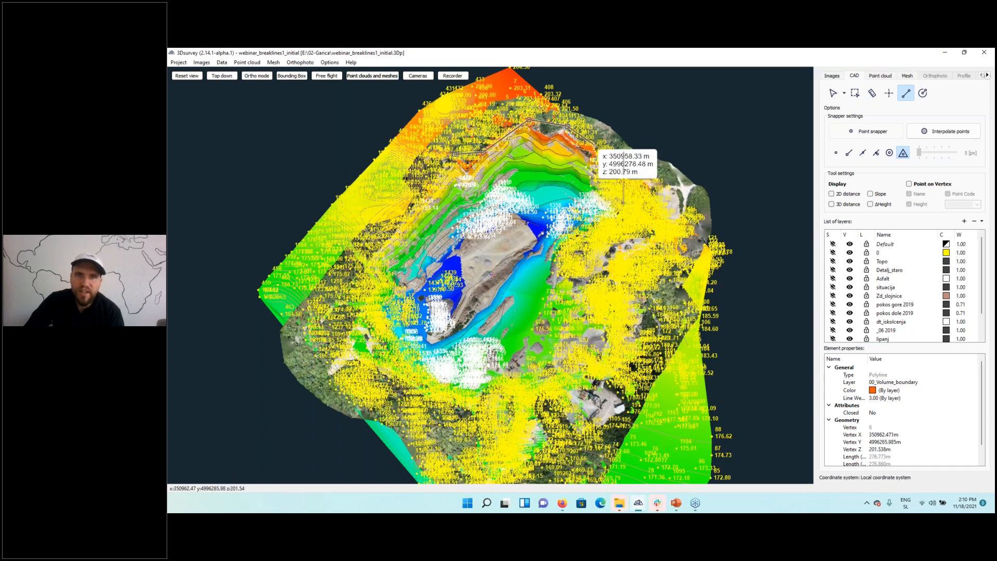
click(659, 195)
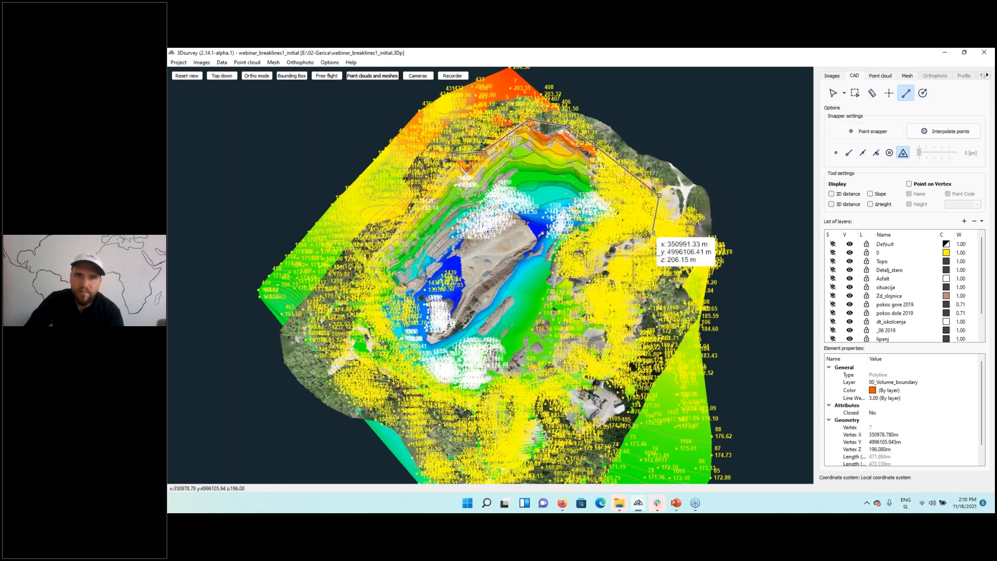
click(671, 259)
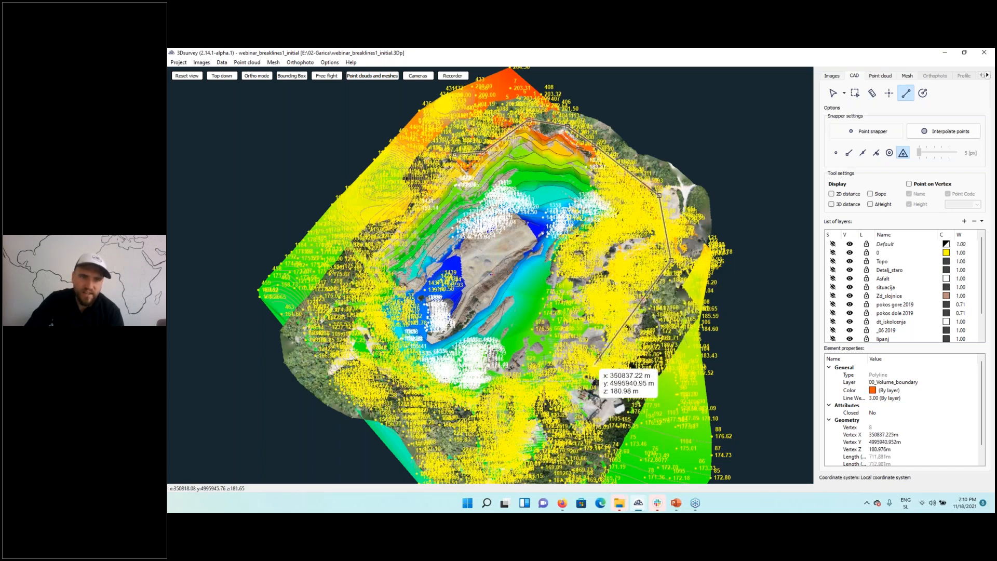
click(594, 364)
click(544, 382)
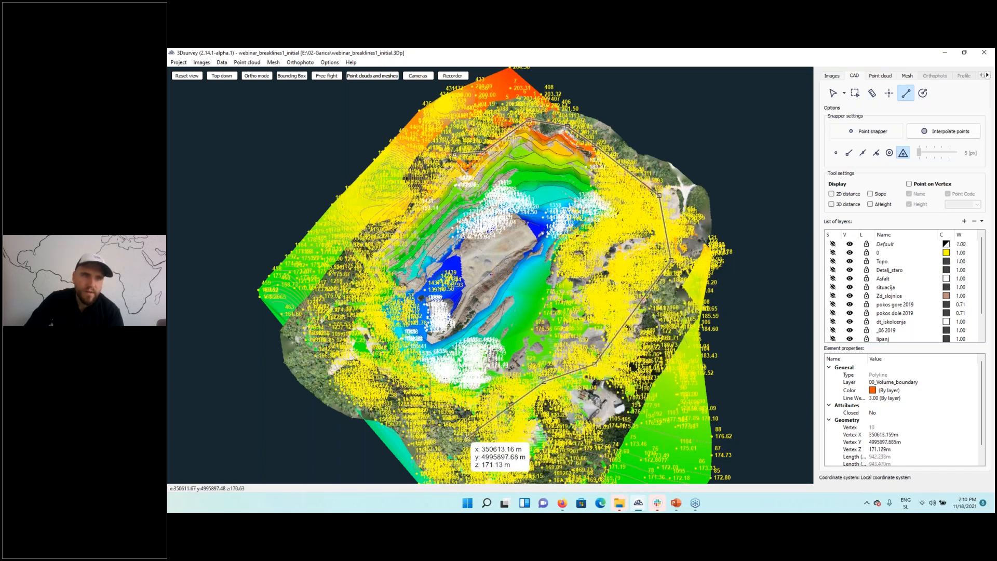
click(466, 438)
click(371, 358)
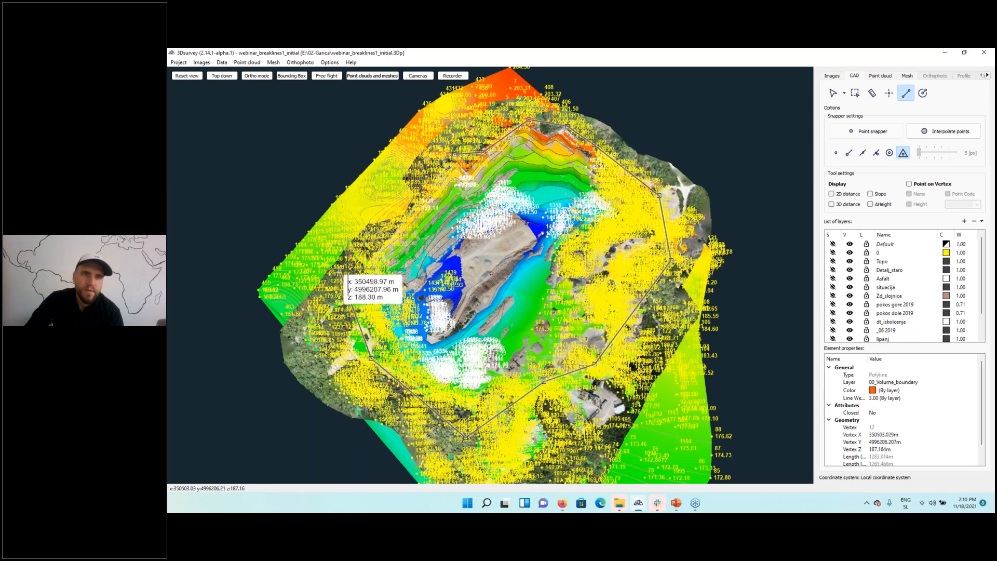
click(351, 264)
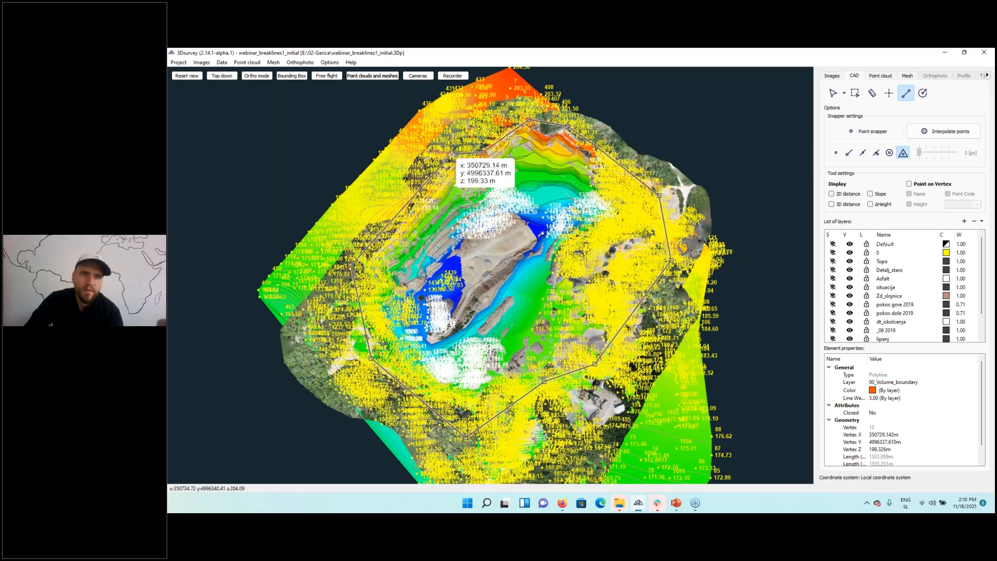
drag(454, 156, 460, 155)
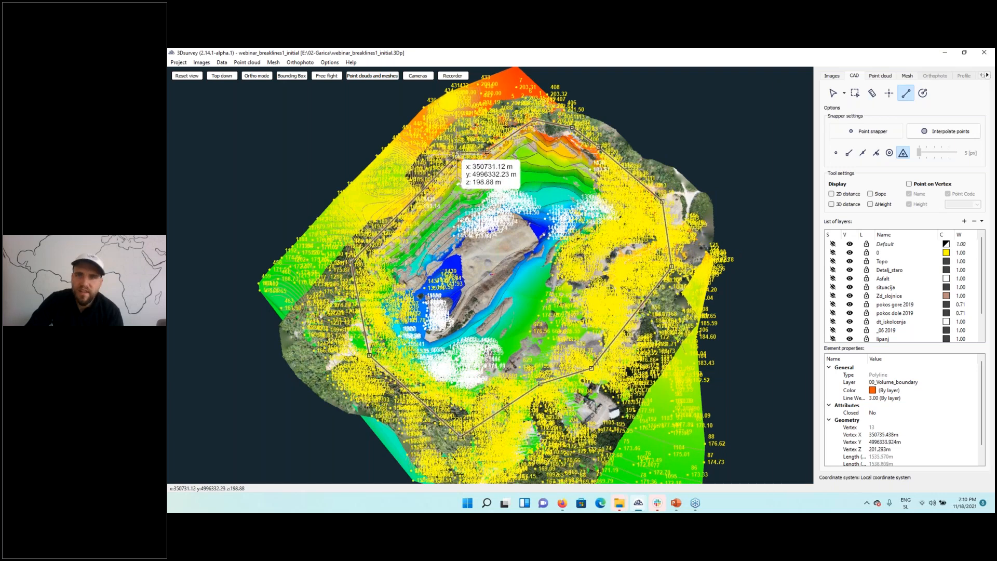
scroll(457, 155, up, 1)
- Enable endpoint snapping without point snapping and close the boundary polyline on its starting vertex
click(836, 153)
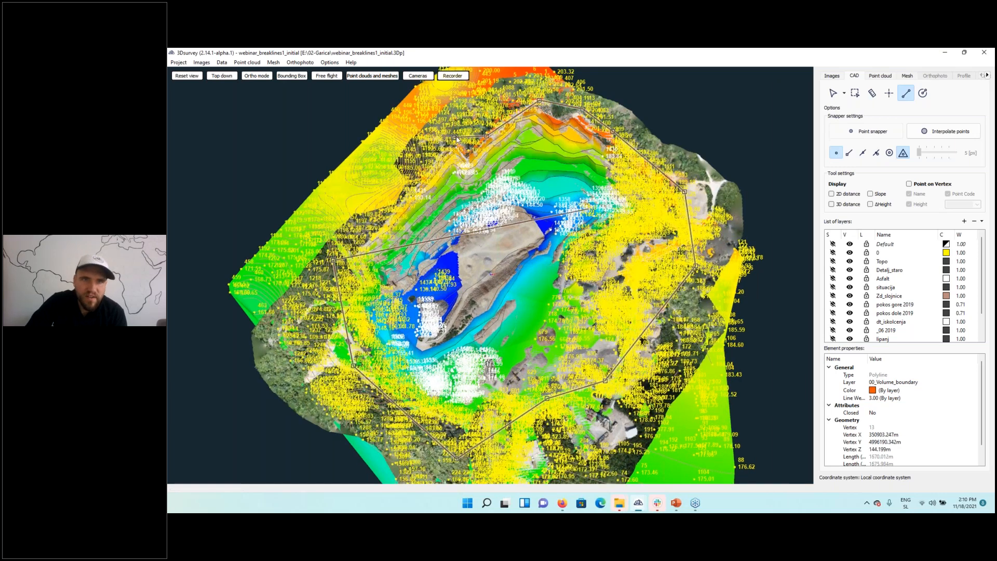
click(849, 153)
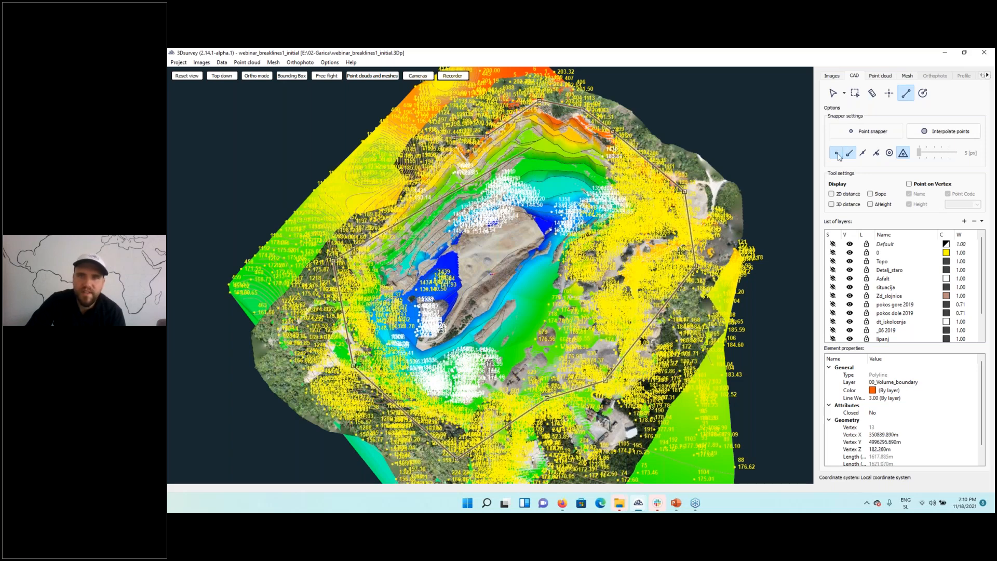
click(836, 154)
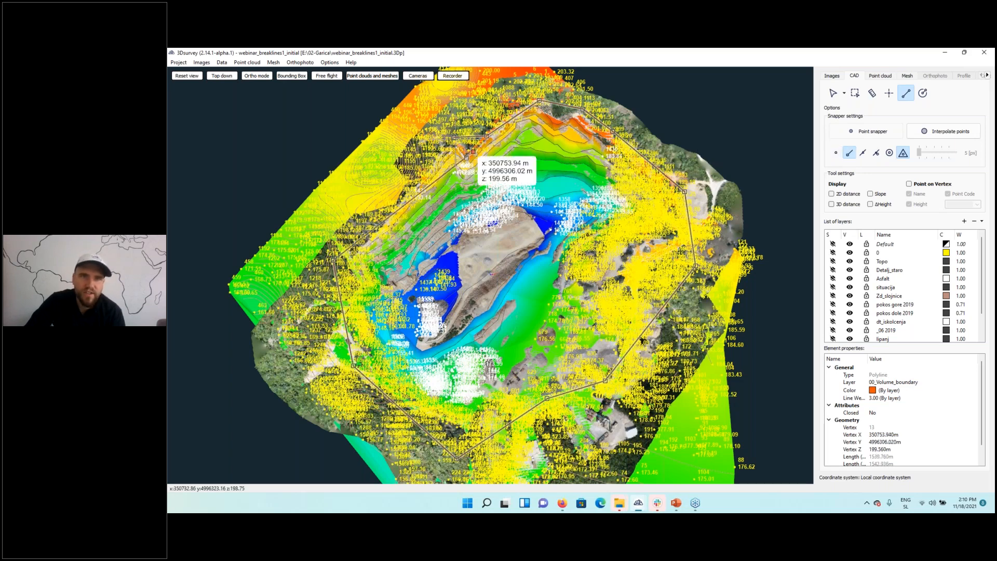
click(454, 137)
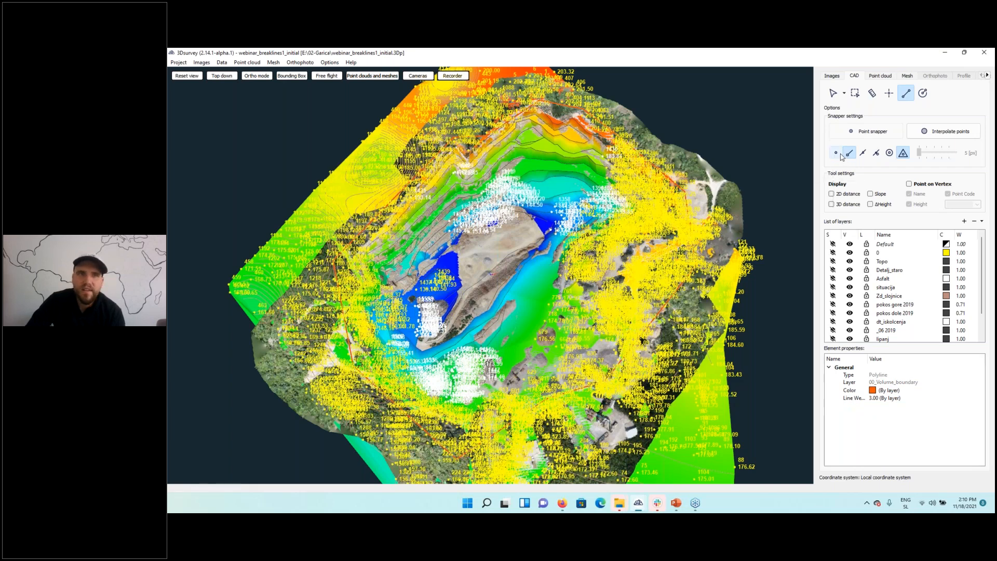
- Start a CAD-based volume calculation with TriangulatedMesh_2021_11_18-14_07_27 as initial surface and PointCloud_2020_09_01-14_23_41 as final surface
click(908, 76)
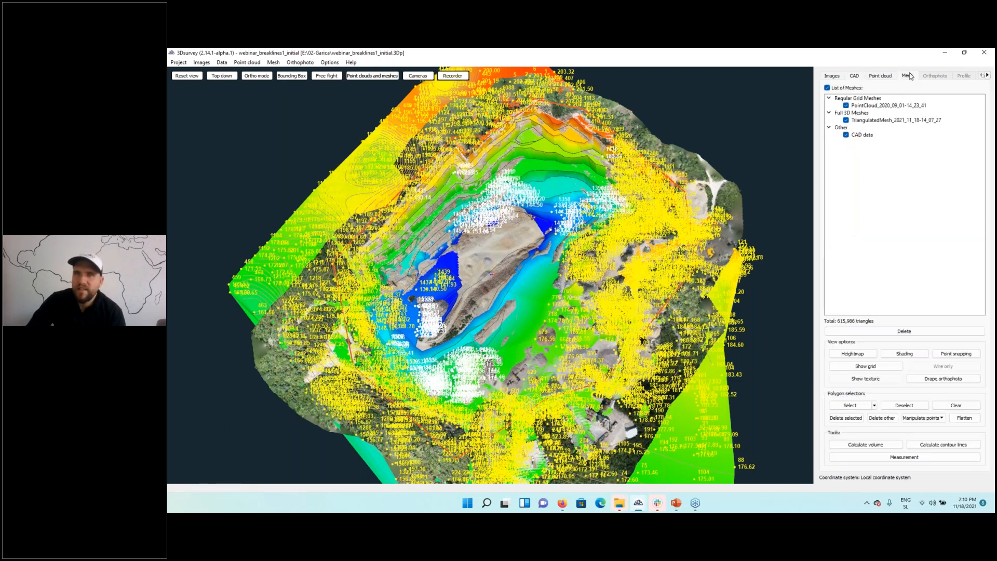
click(882, 445)
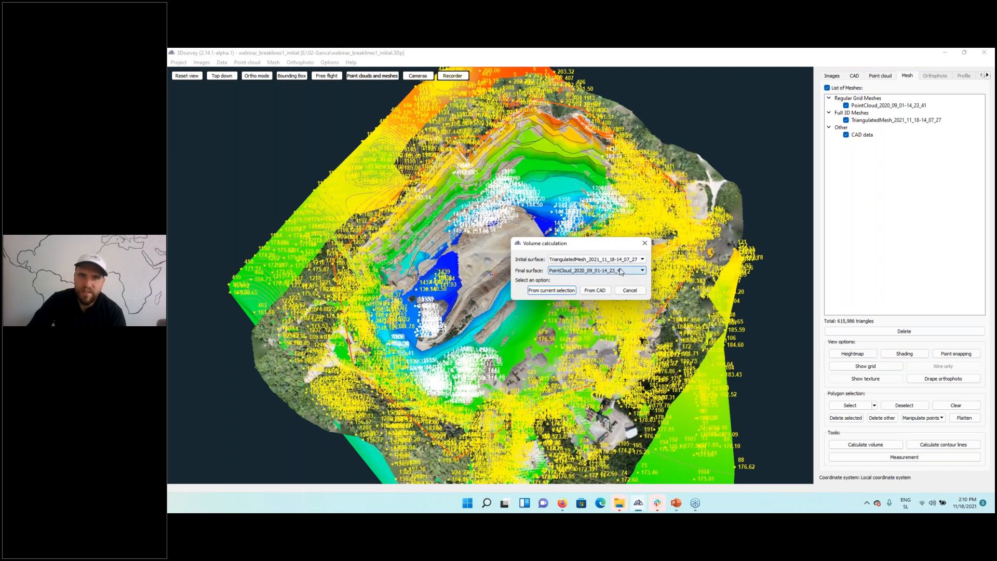
click(598, 295)
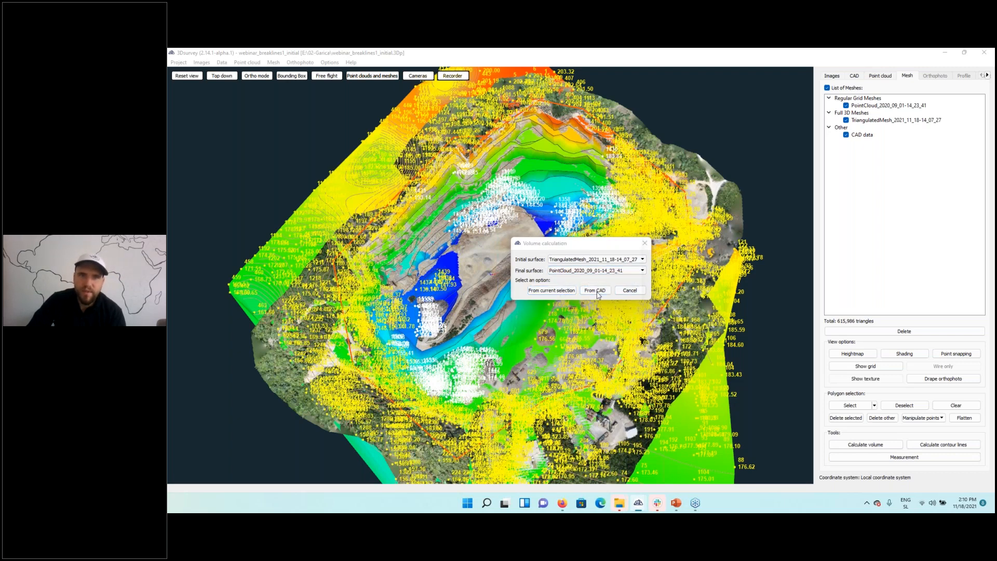
- Deselect all input layers except 00_Volume_boundary, calculate the volume within it and accept the results with the existing volume name
click(546, 232)
click(545, 239)
click(545, 246)
click(545, 254)
click(546, 262)
click(546, 269)
scroll(546, 273, down, 1)
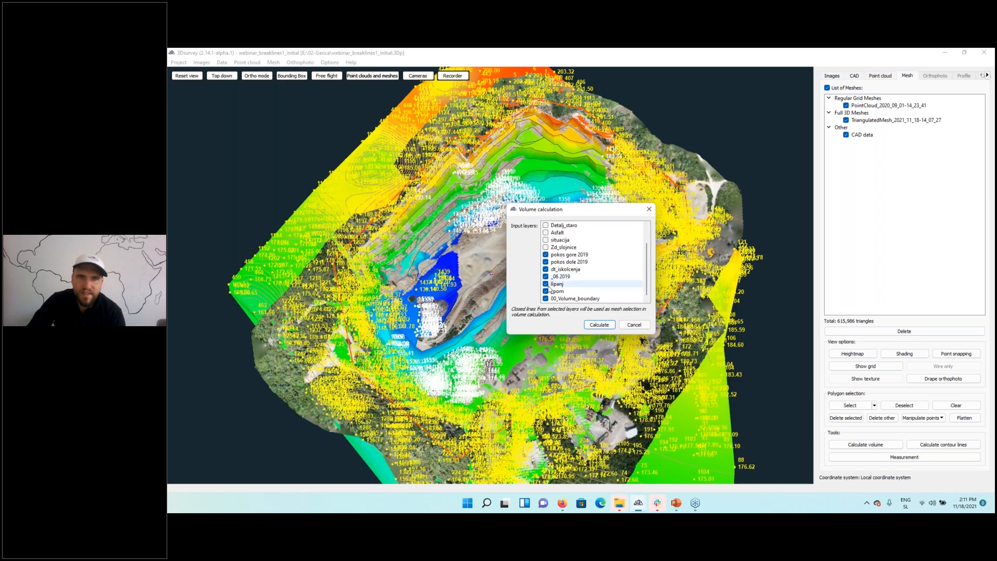
click(545, 284)
click(546, 276)
click(546, 269)
click(546, 262)
click(546, 254)
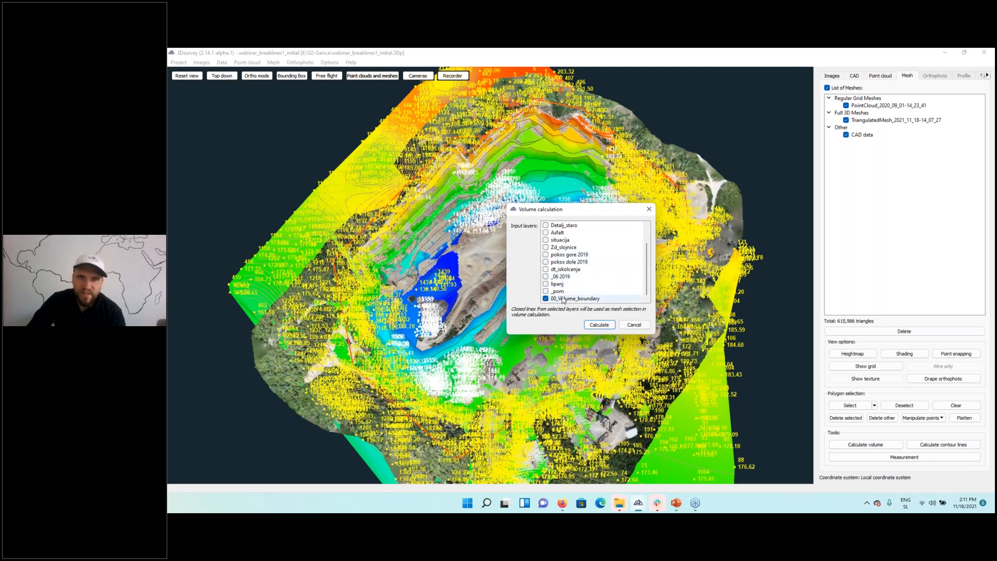
click(600, 326)
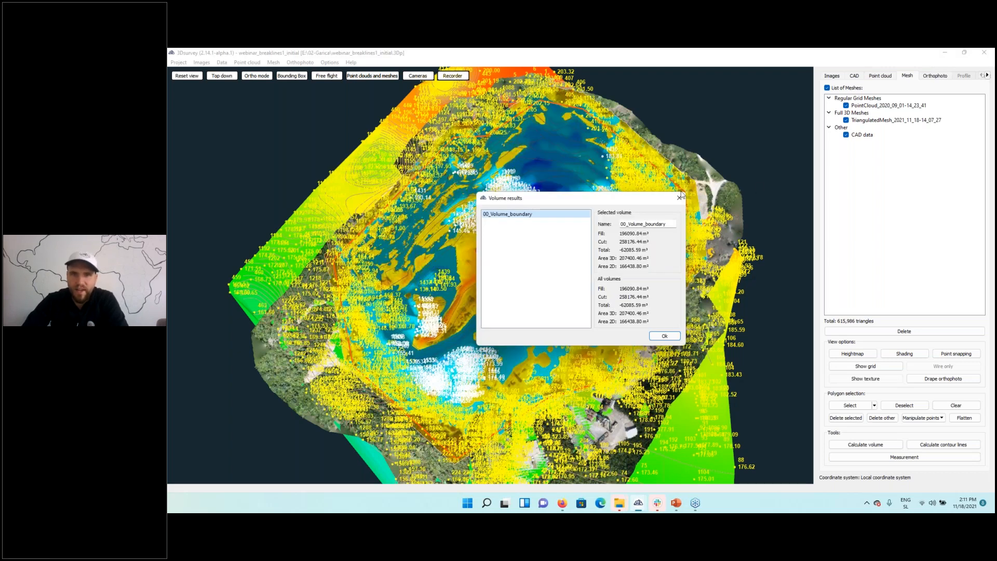
double_click(667, 224)
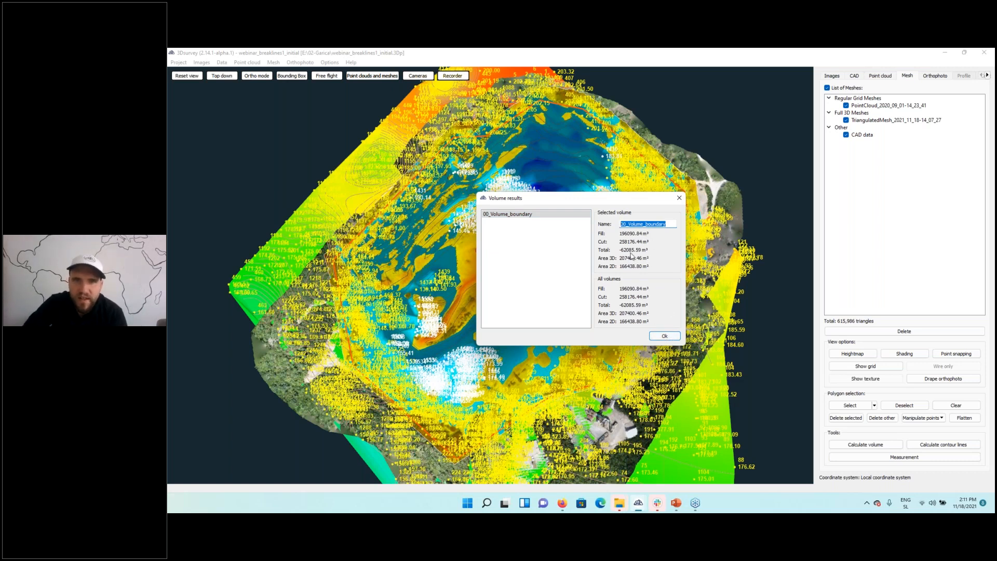
click(665, 336)
- Open the list of volumes and examine the cut and fill heatmap of 00_Volume_boundary across the quarry pit
click(987, 75)
click(987, 75)
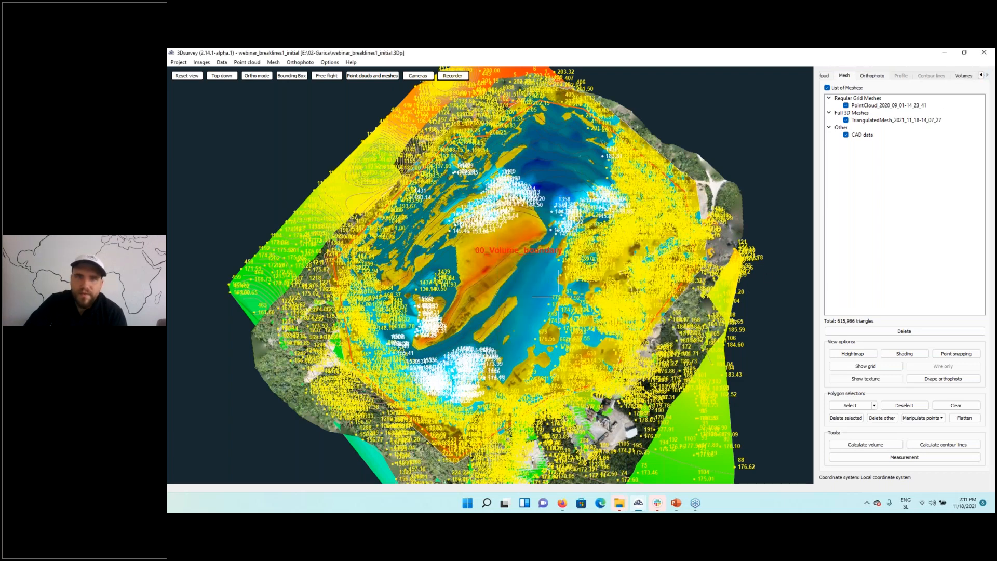
drag(503, 309, 527, 220)
scroll(541, 258, up, 9)
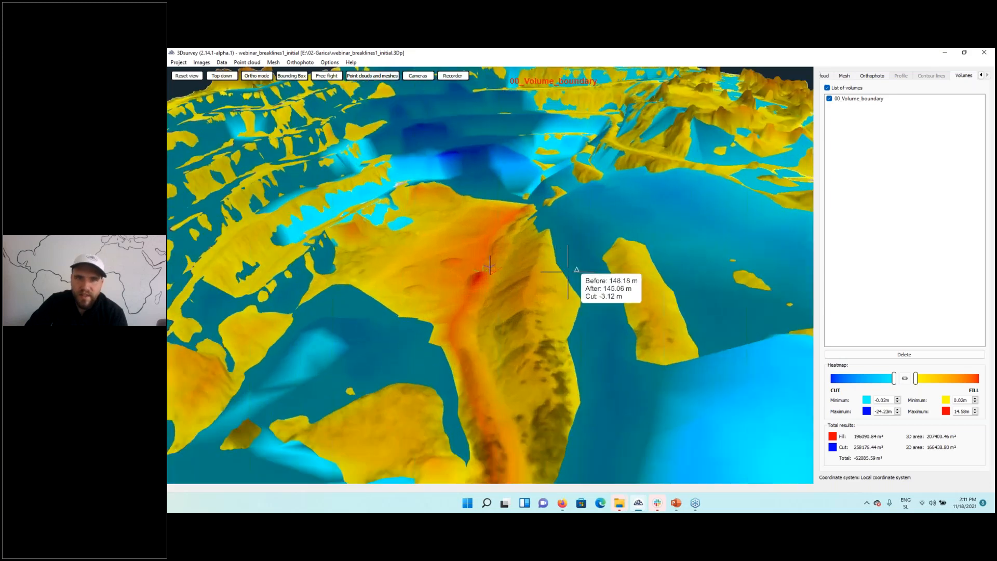
drag(568, 272, 488, 274)
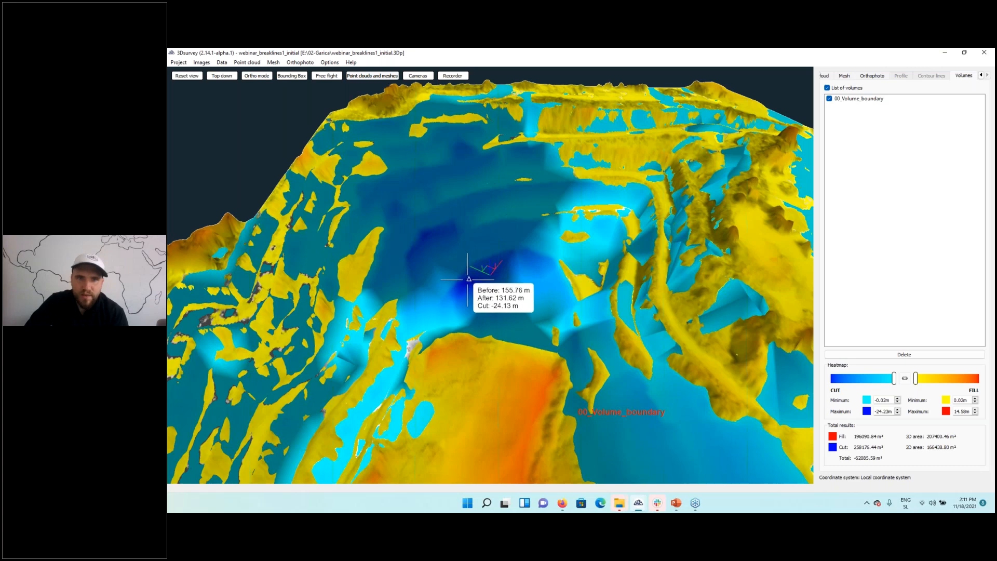
drag(528, 314, 738, 265)
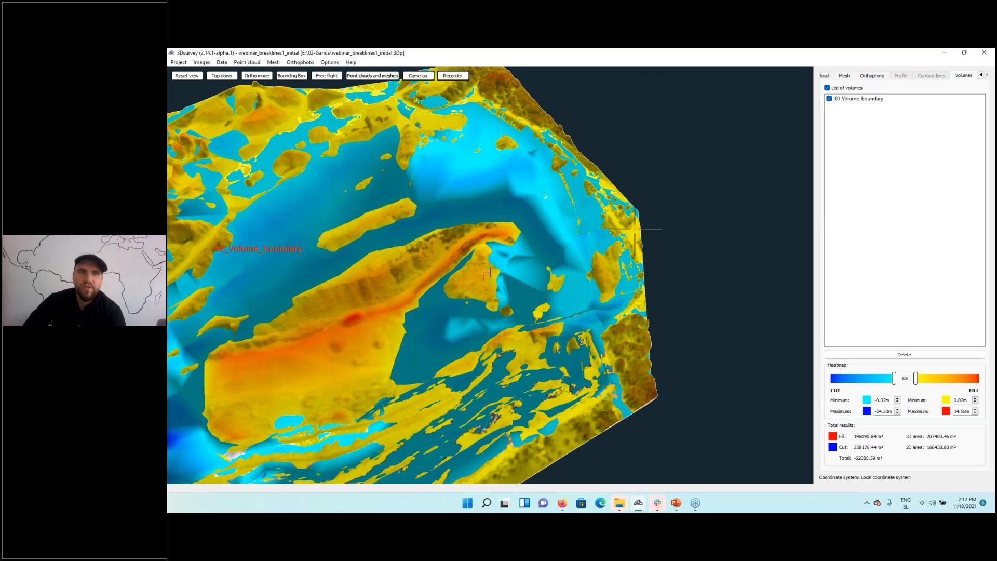
drag(542, 315, 465, 193)
right_drag(466, 193, 646, 239)
scroll(627, 227, up, 5)
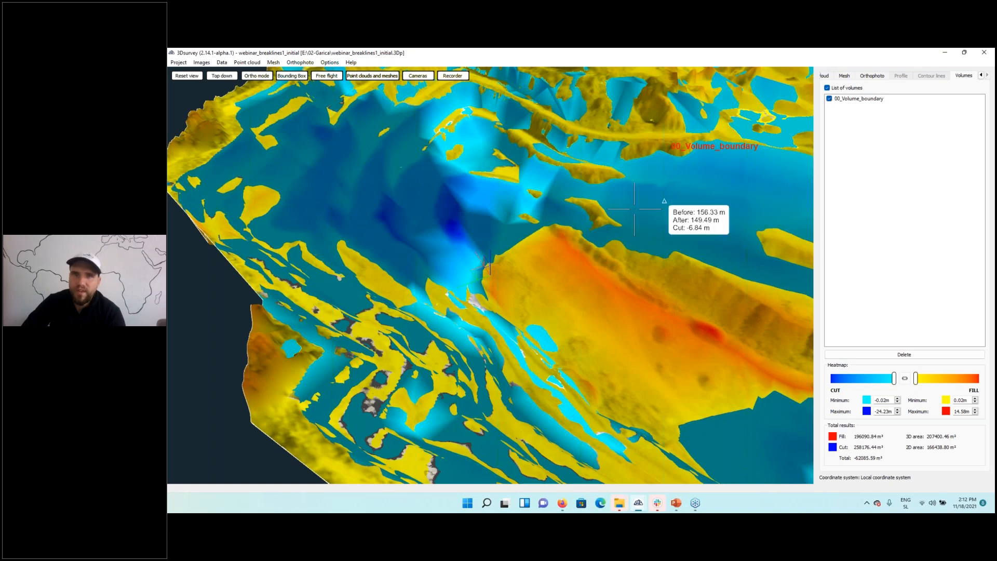
- Convert the mesh TriangulatedMesh_2021_11_18-14_07_27 to a point cloud with a points density of 100 pts/m
click(845, 77)
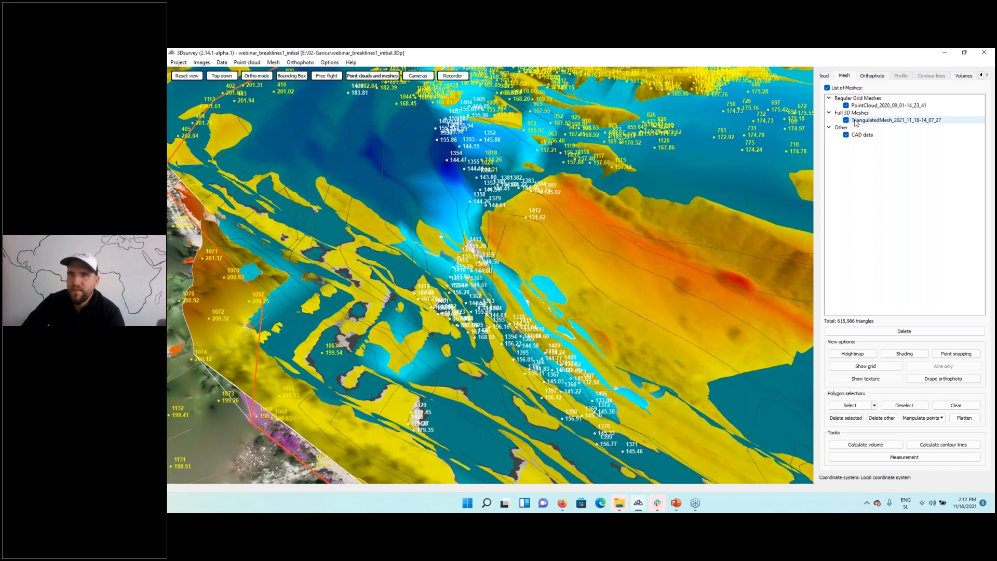
click(877, 124)
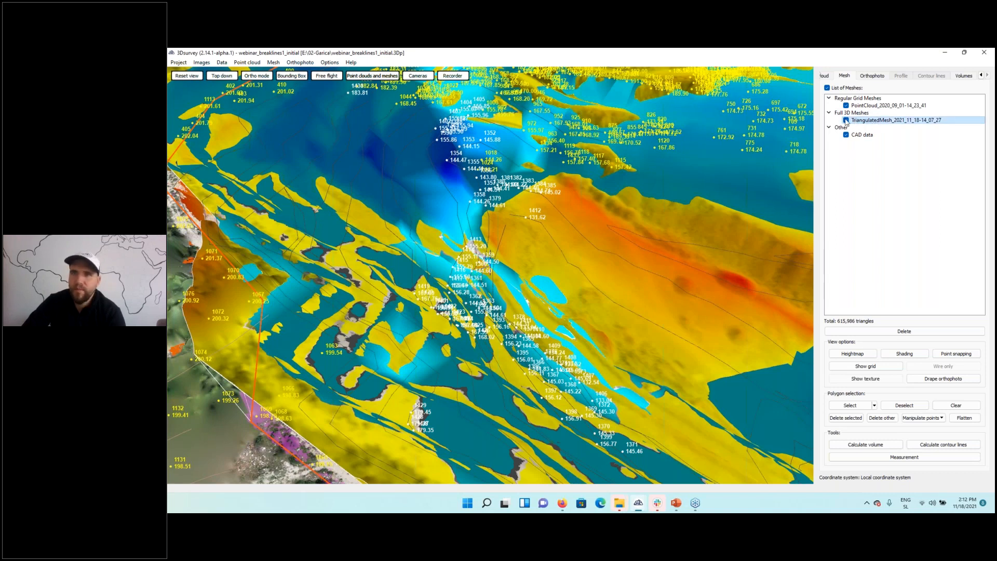
right_click(862, 124)
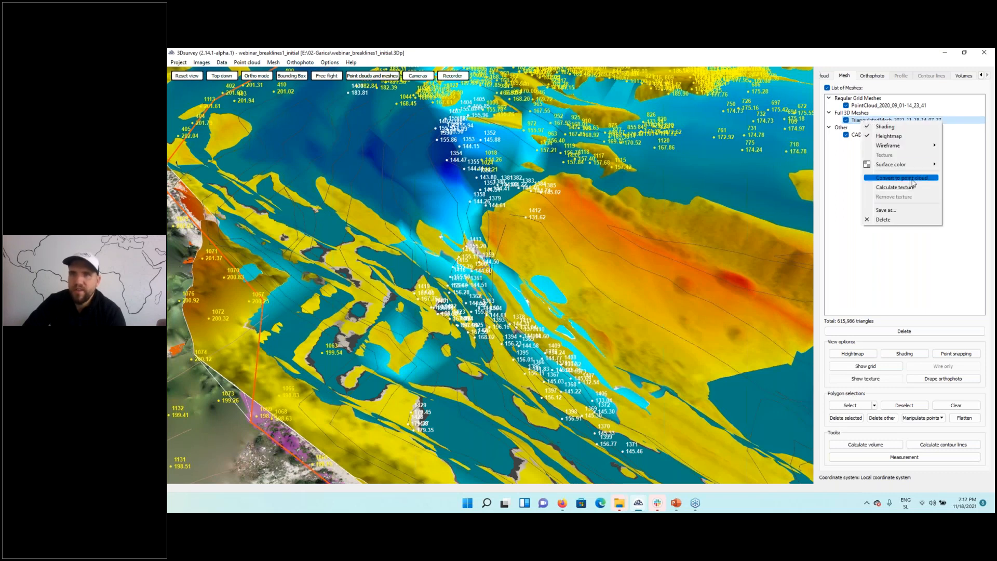
click(903, 177)
text(100 pts/m)
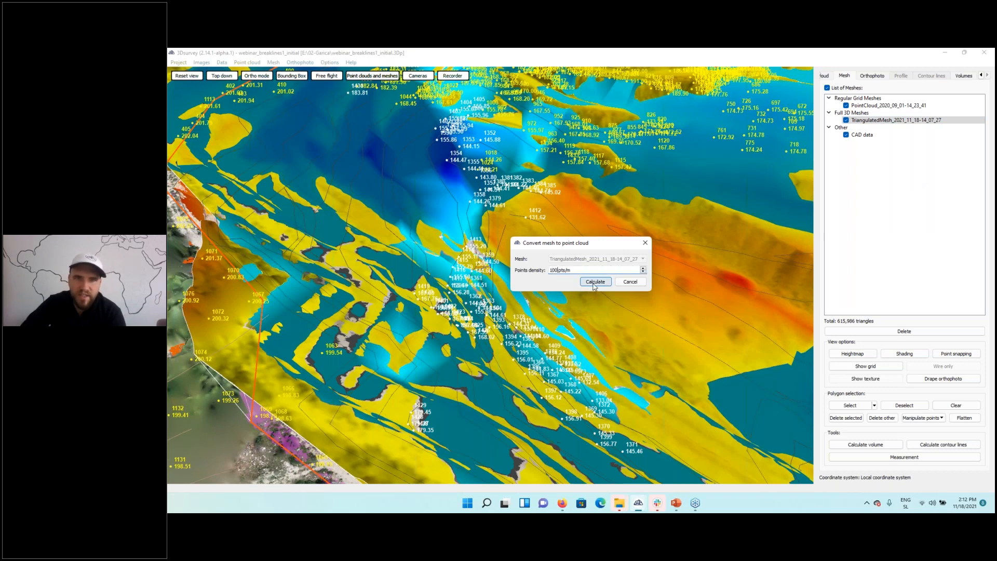
click(594, 285)
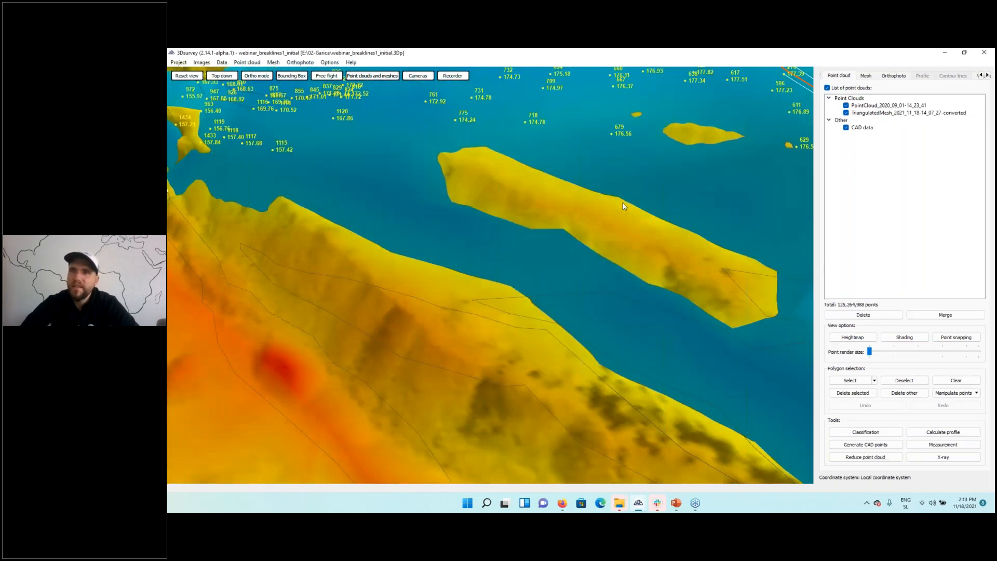
- Switch the point cloud and mesh display mode and hide the CAD data in the 3D view
scroll(623, 206, down, 10)
drag(624, 206, 498, 219)
drag(508, 182, 322, 105)
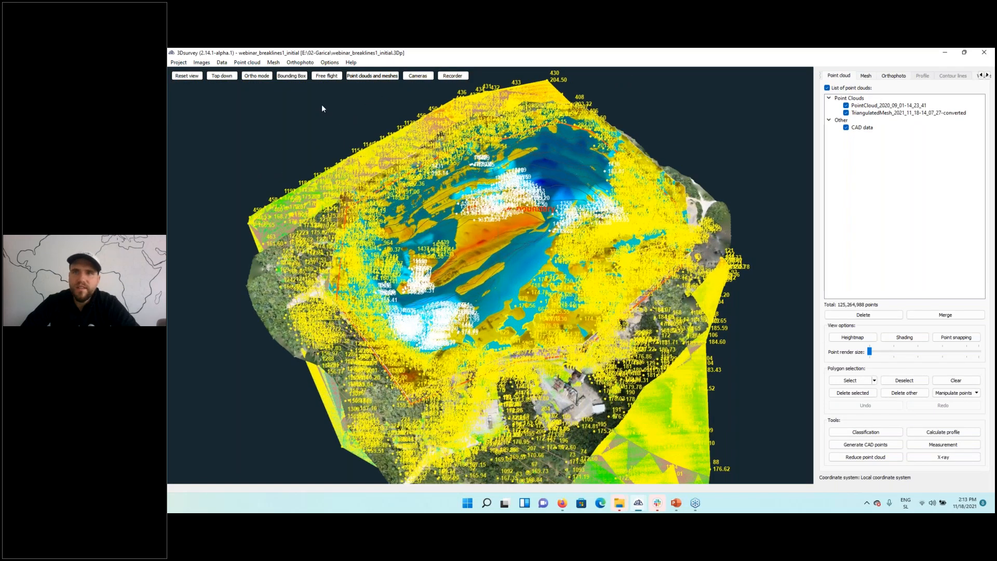
scroll(322, 108, up, 2)
scroll(593, 129, up, 2)
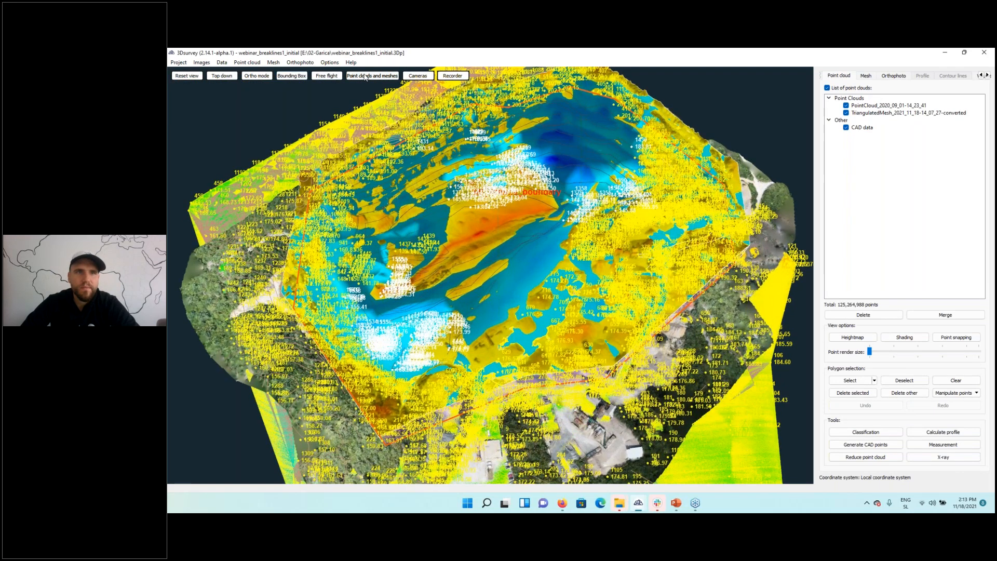
click(367, 77)
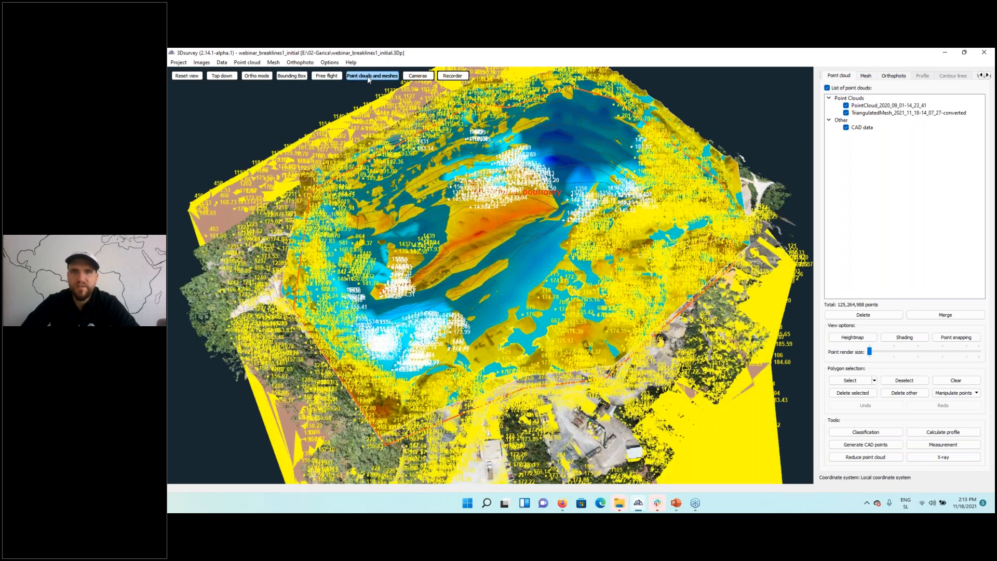
scroll(564, 152, up, 2)
scroll(563, 152, up, 2)
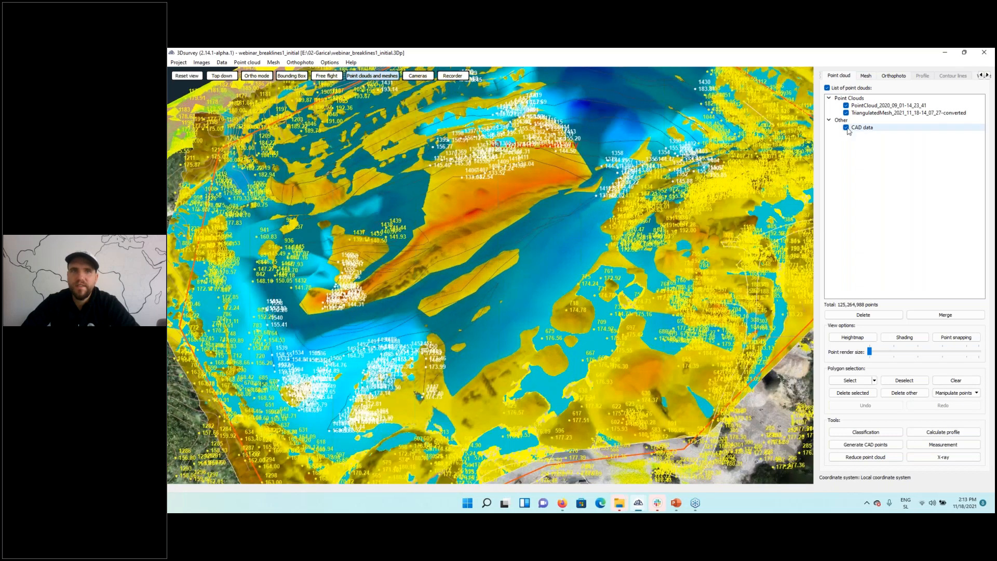
click(846, 128)
- Hide the calculated 00_Volume_boundary volume and return to the list of point clouds
drag(489, 279, 623, 233)
click(986, 75)
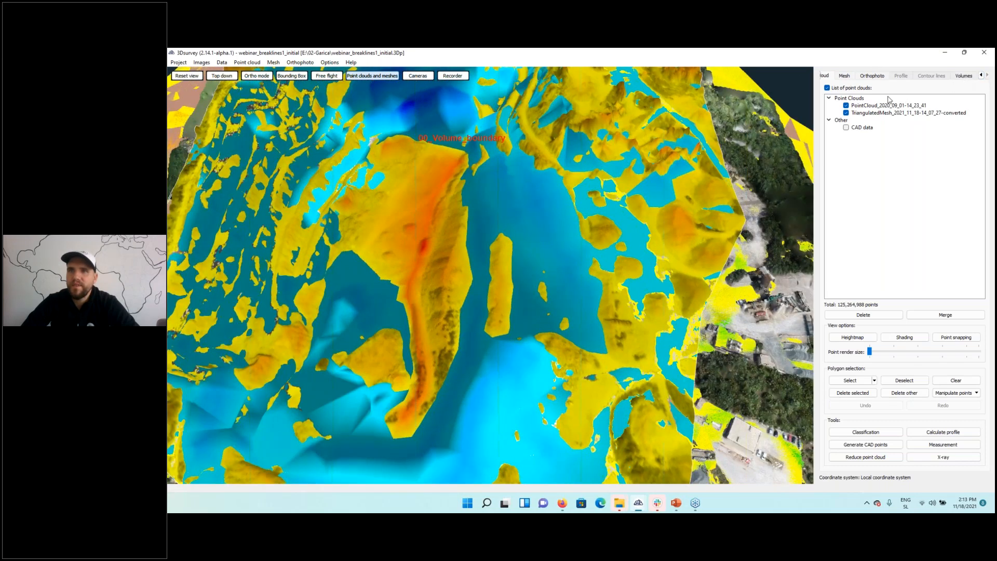
click(964, 76)
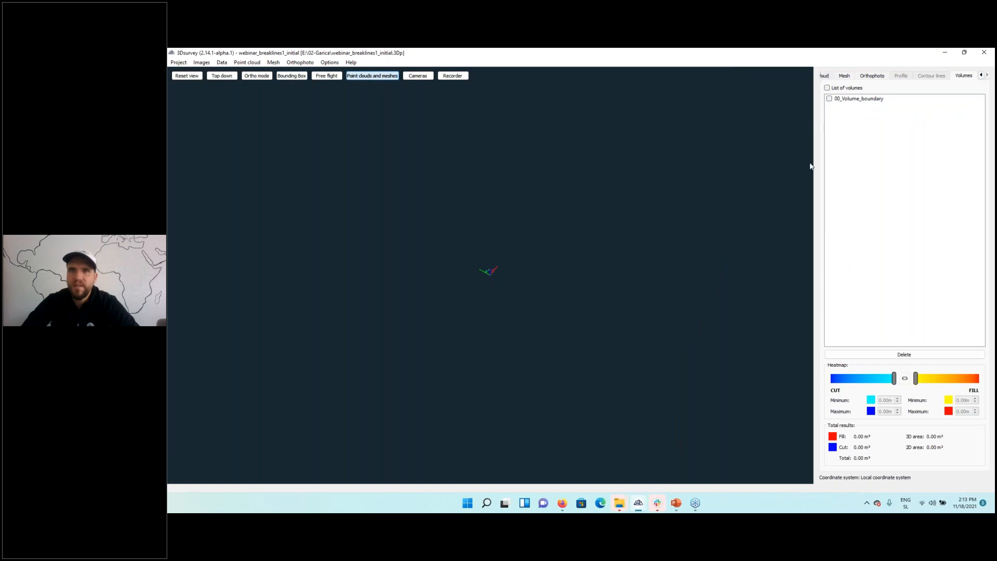
click(826, 76)
- Examine how the converted mesh point cloud overlaps the quarry point cloud around the benches and central pit floor
drag(592, 259, 605, 371)
scroll(593, 314, up, 4)
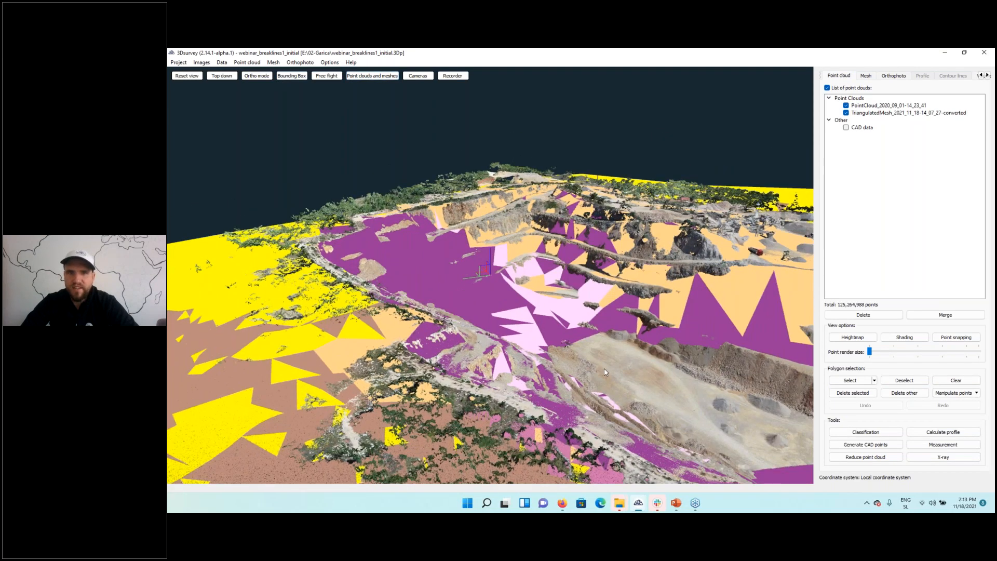
scroll(604, 369, up, 5)
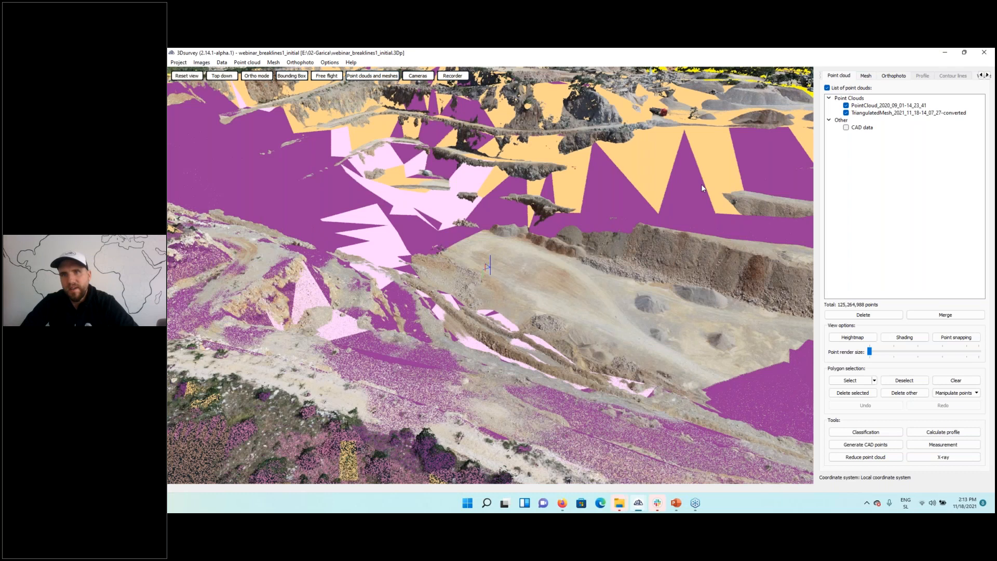
double_click(701, 185)
drag(675, 296, 461, 351)
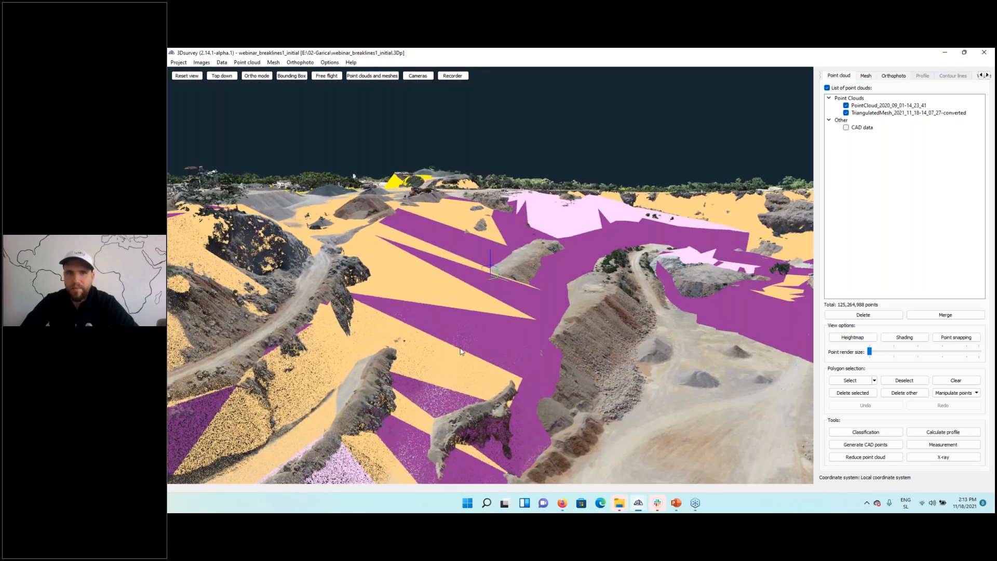
scroll(500, 341, up, 1)
scroll(499, 341, up, 4)
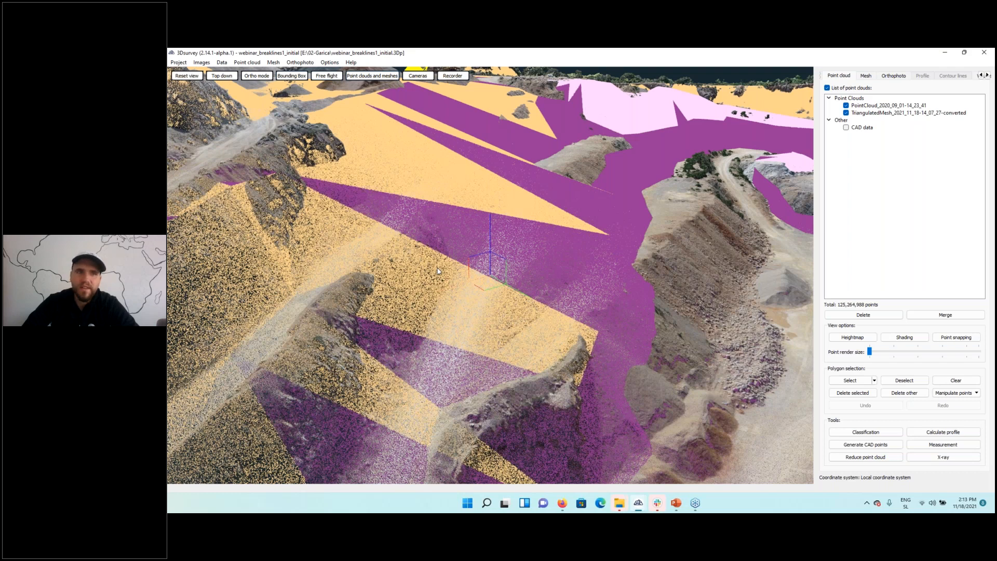
drag(437, 271, 420, 333)
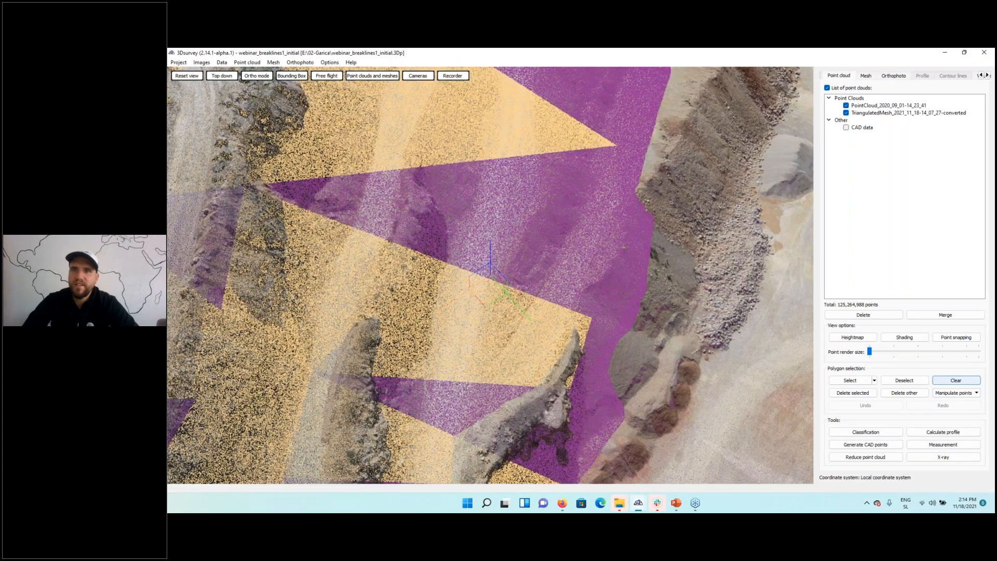
- Display the point cloud TriangulatedMesh_2021_11_18-14_07_27-converted as a heightmap
right_click(875, 115)
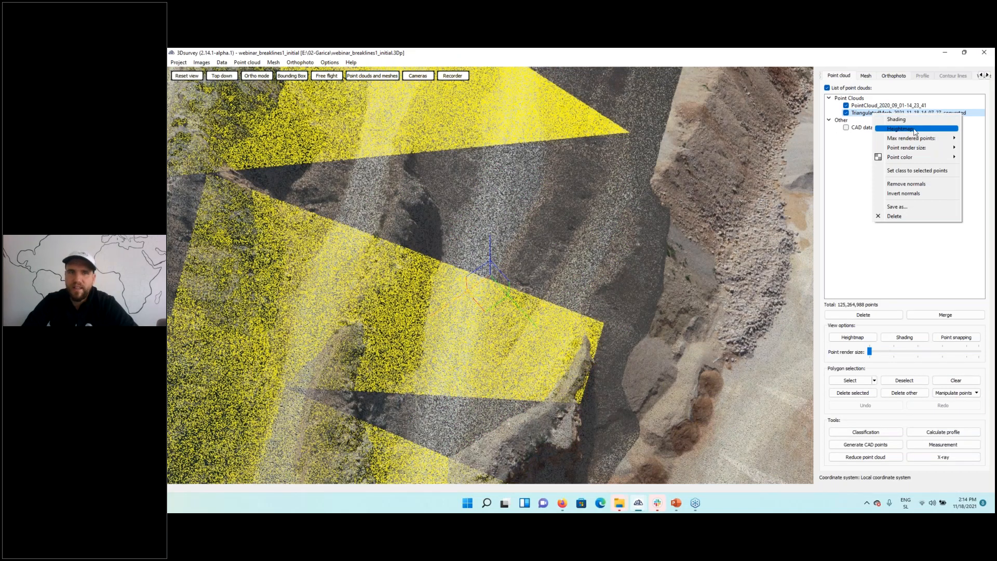
right_click(857, 114)
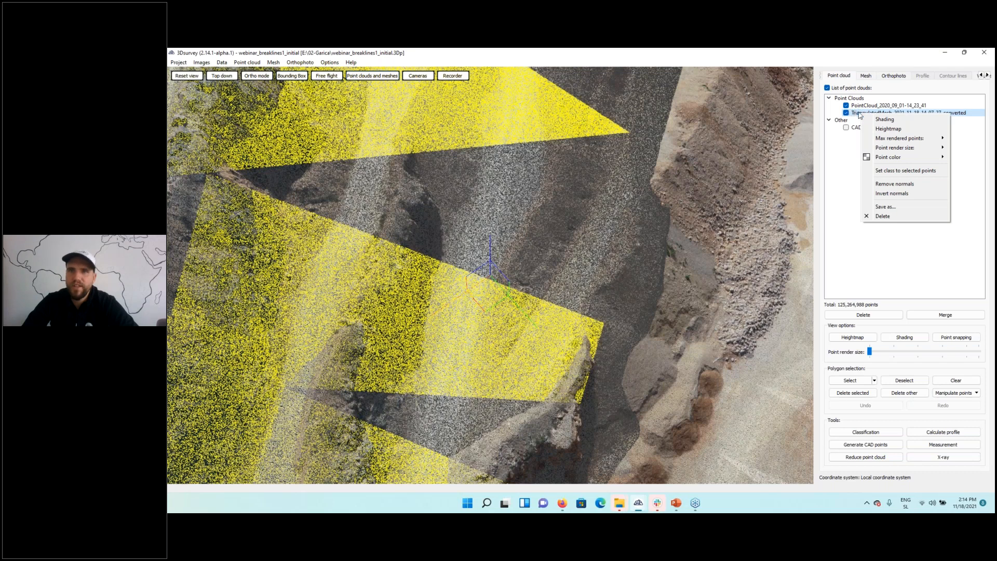
click(892, 131)
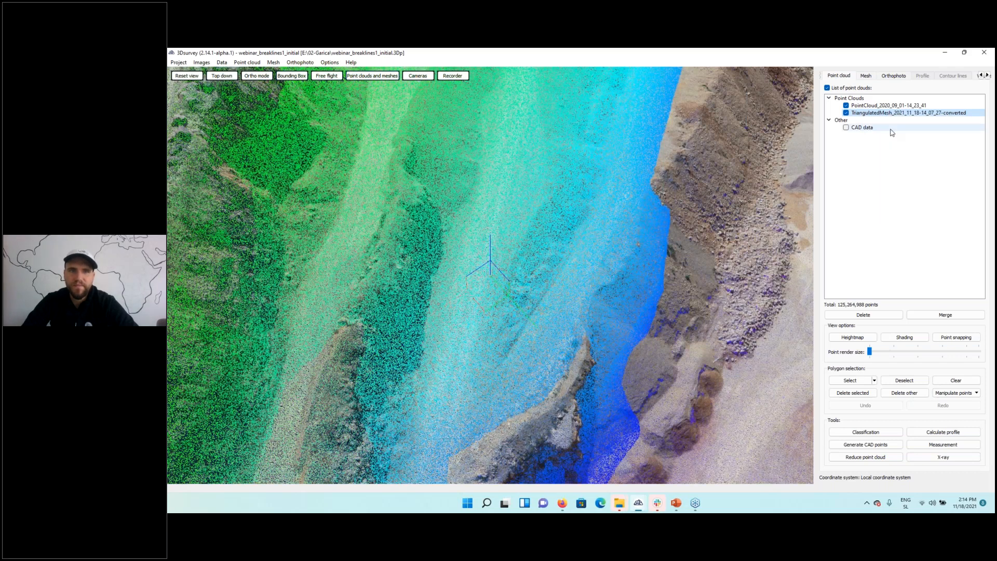
- Turn on shading for the point clouds and view the quarry from above
drag(705, 249, 704, 172)
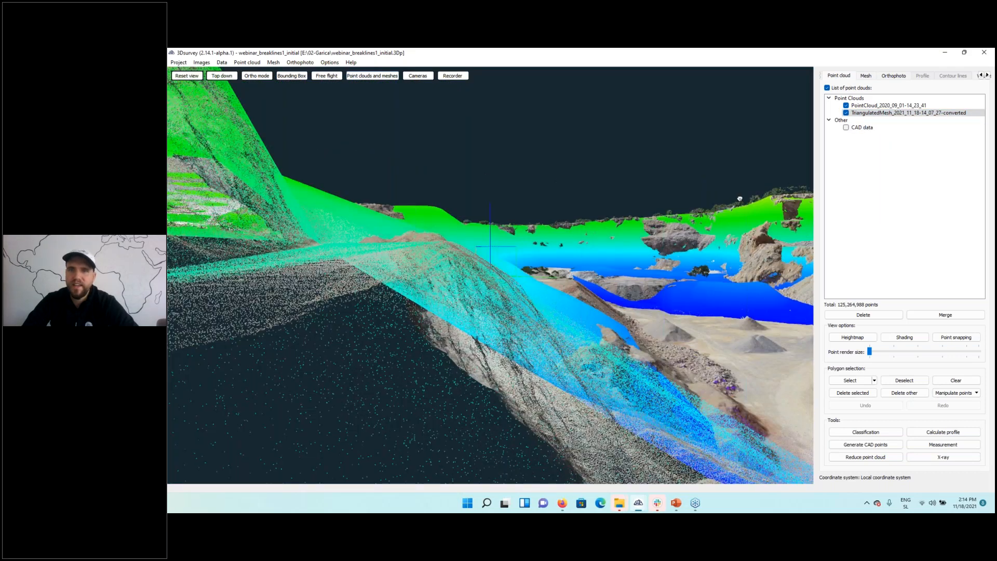
drag(740, 199, 740, 311)
scroll(740, 312, down, 3)
click(902, 340)
drag(744, 359, 642, 267)
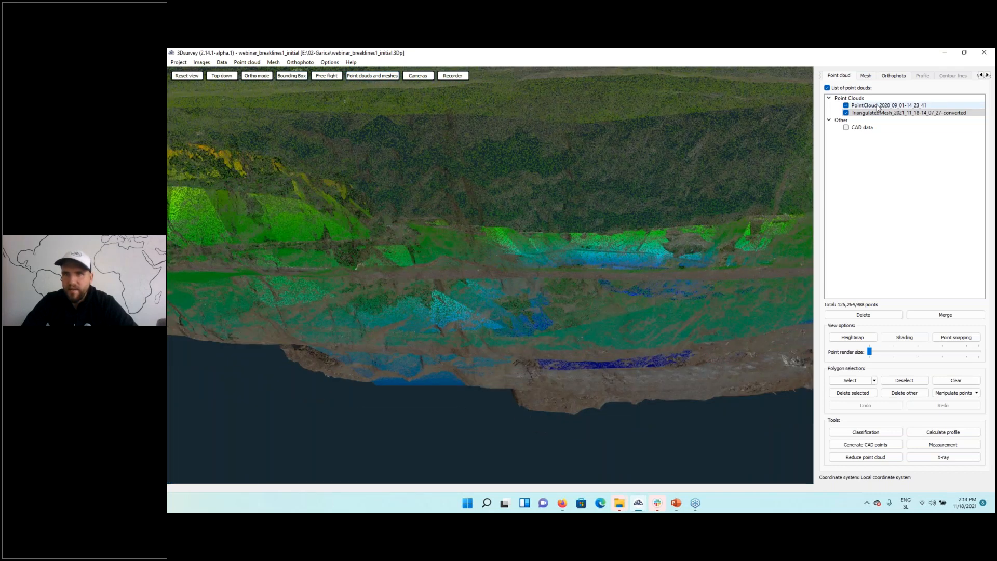
drag(477, 281, 499, 338)
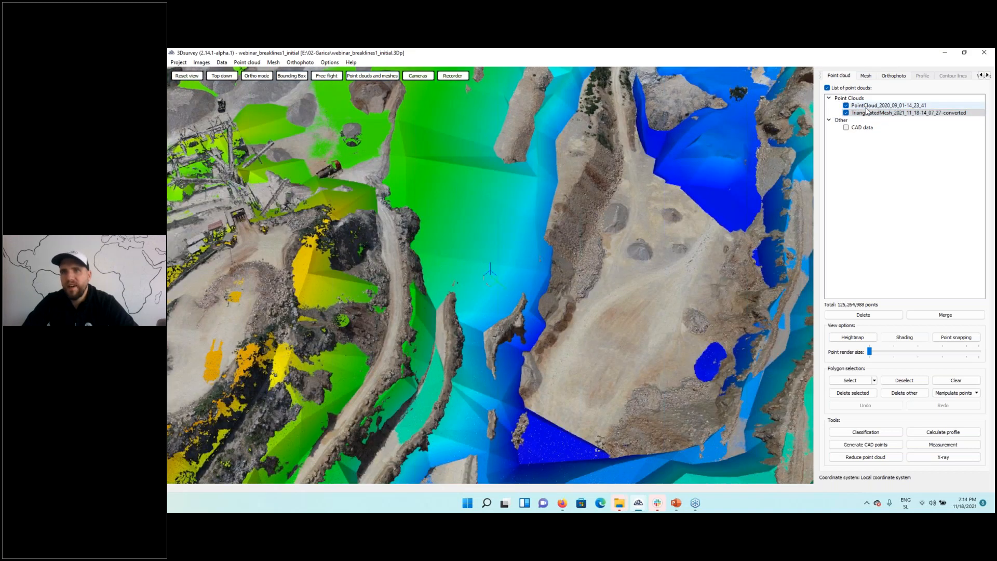
- Move PointCloud_2020_09_01-14_23_41 below the converted mesh cloud in the list and inspect both surfaces around the pit
mouse_move(873, 109)
mouse_down()
mouse_move(860, 127)
mouse_move(862, 119)
mouse_up()
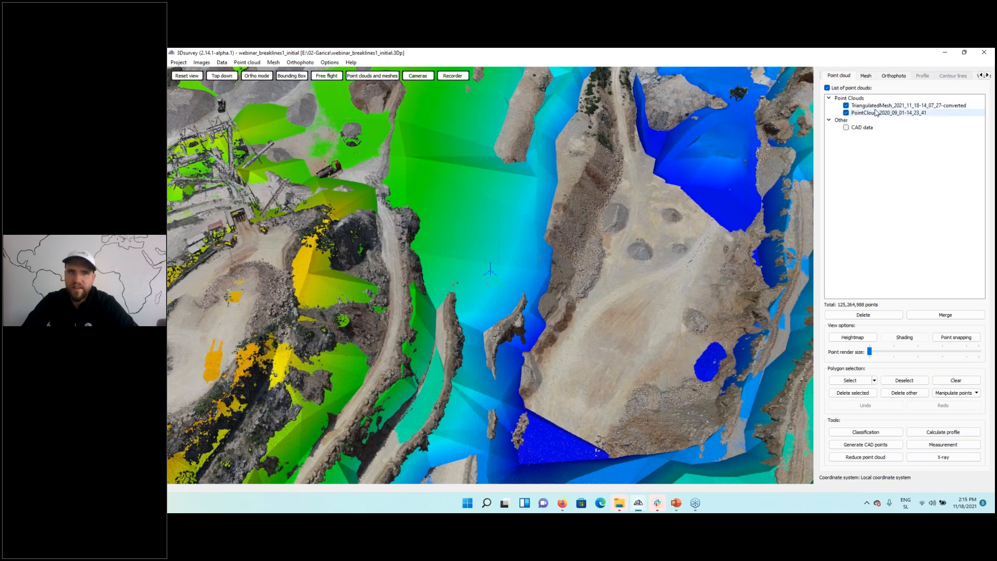
drag(648, 315, 646, 287)
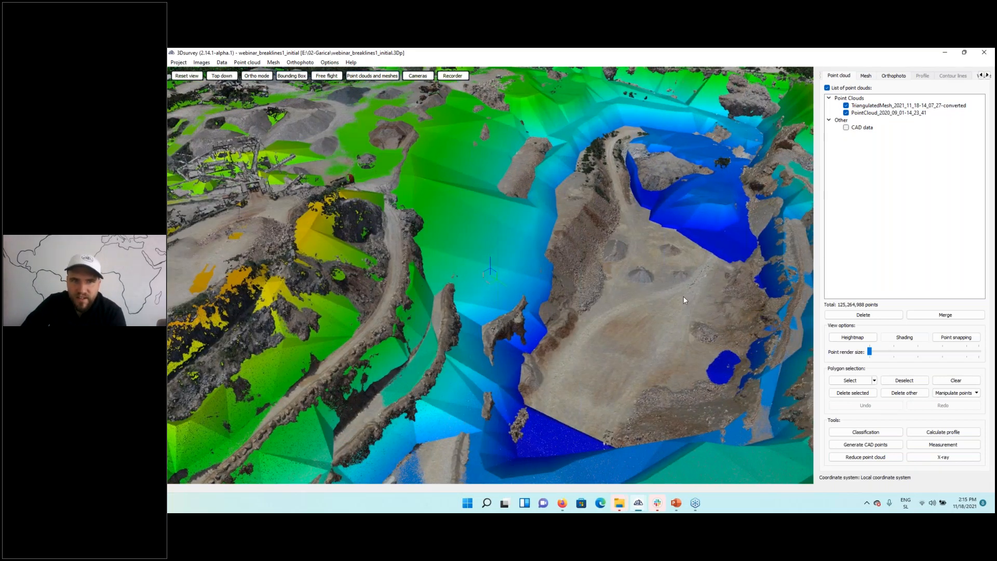
scroll(684, 300, down, 3)
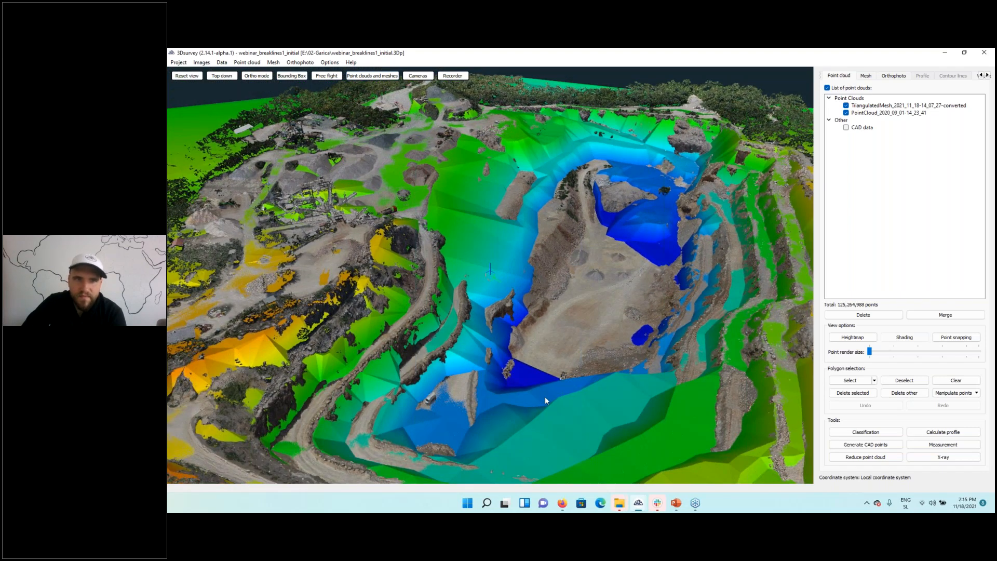
right_drag(544, 396, 524, 260)
drag(524, 259, 369, 338)
right_drag(646, 195, 626, 330)
drag(625, 331, 716, 260)
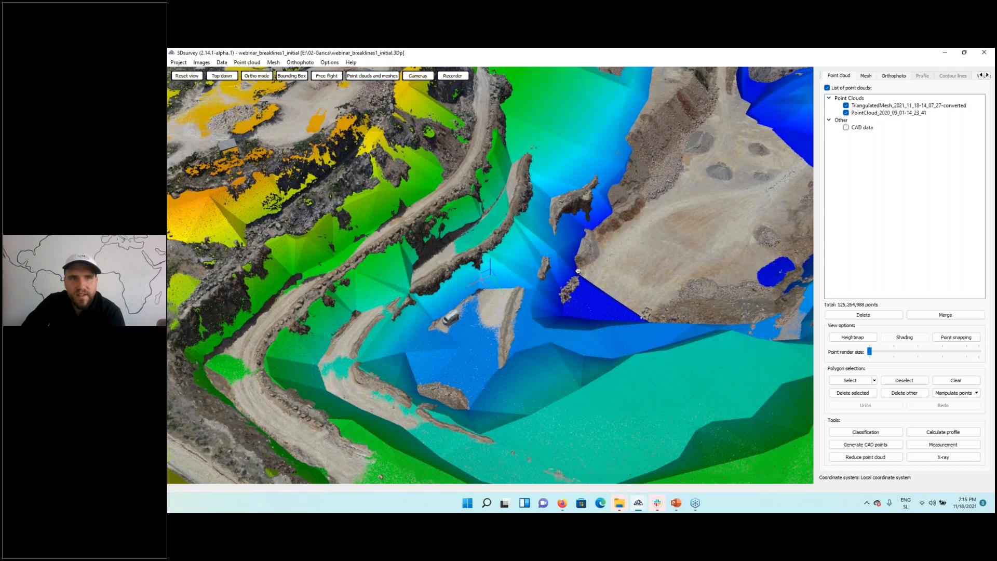
- Calculate a longitudinal profile of both point clouds along a line running across the benches on the quarry's eastern side
right_drag(577, 271, 712, 361)
drag(712, 361, 728, 327)
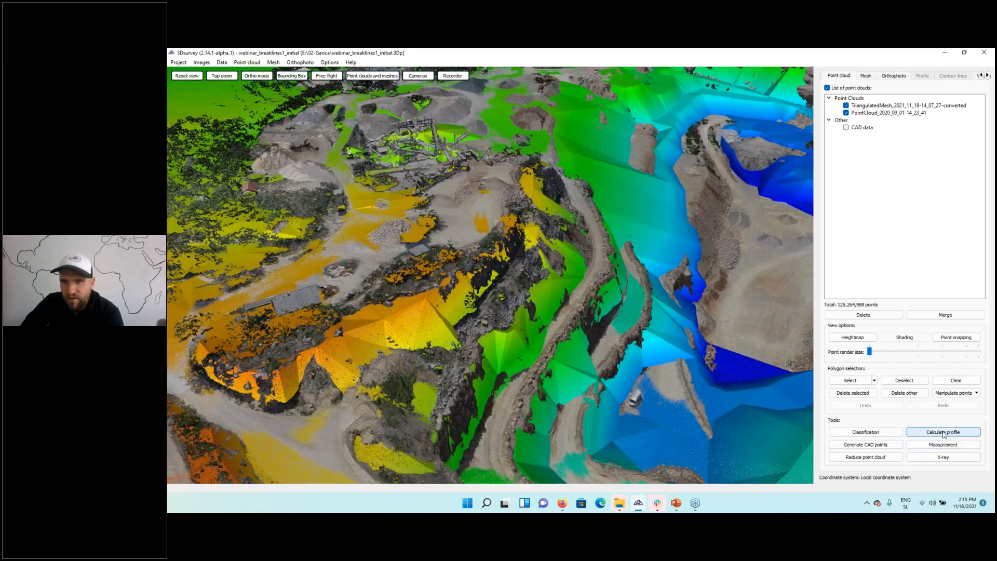
click(944, 433)
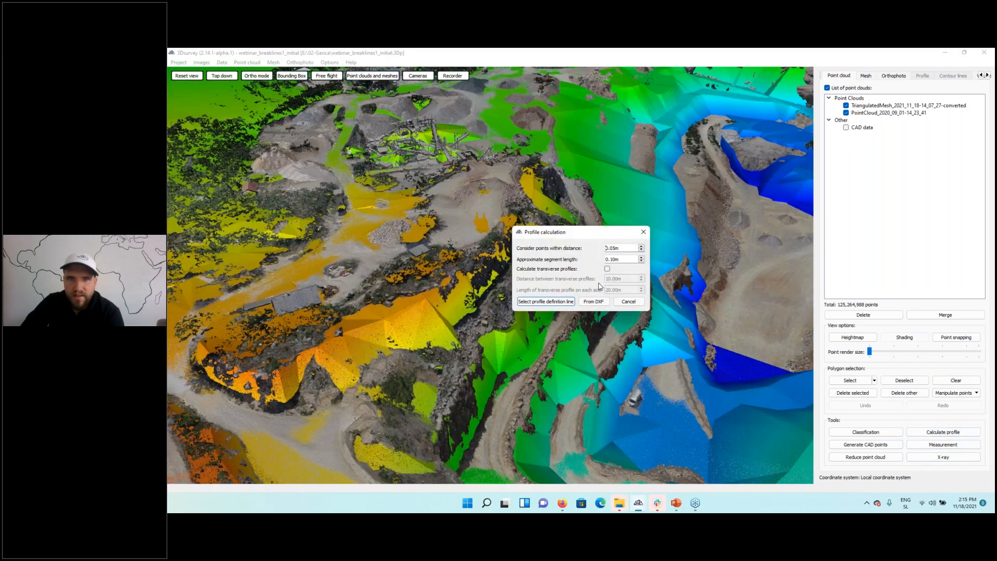
click(554, 302)
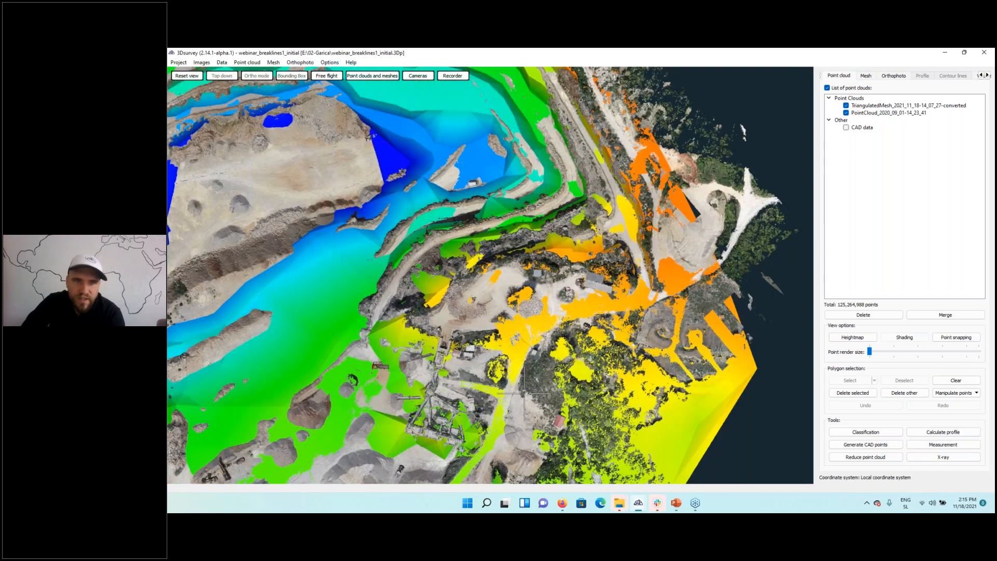
scroll(558, 361, down, 3)
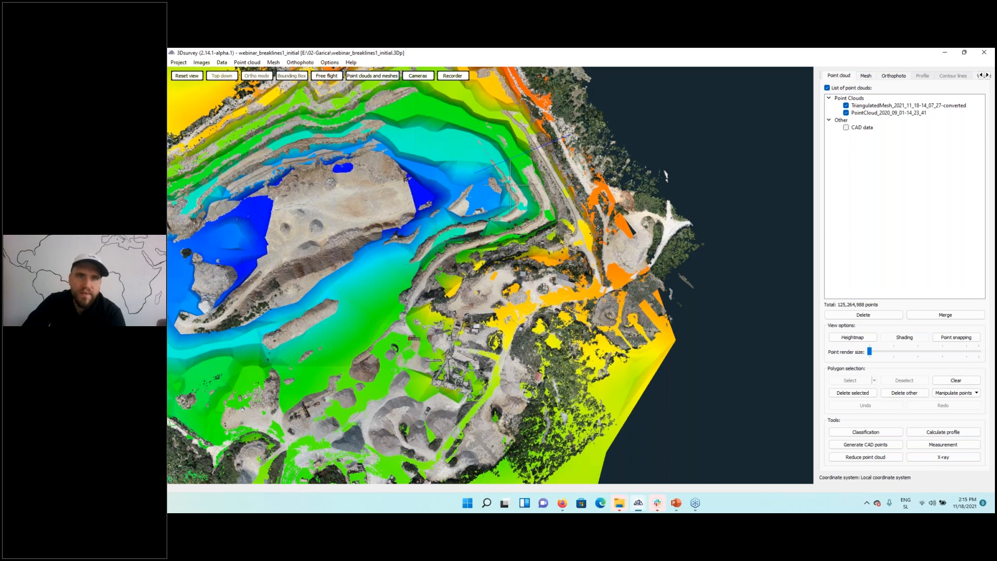
scroll(567, 259, up, 5)
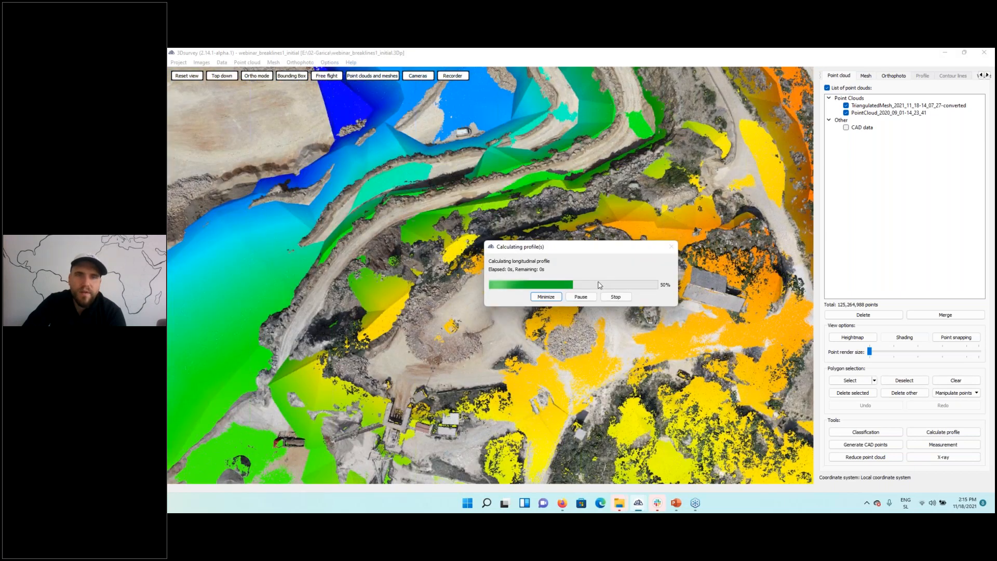
- Calculate a second longitudinal profile from the quarry's northern rim across the benches down to the pit floor
middle_drag(619, 179, 636, 407)
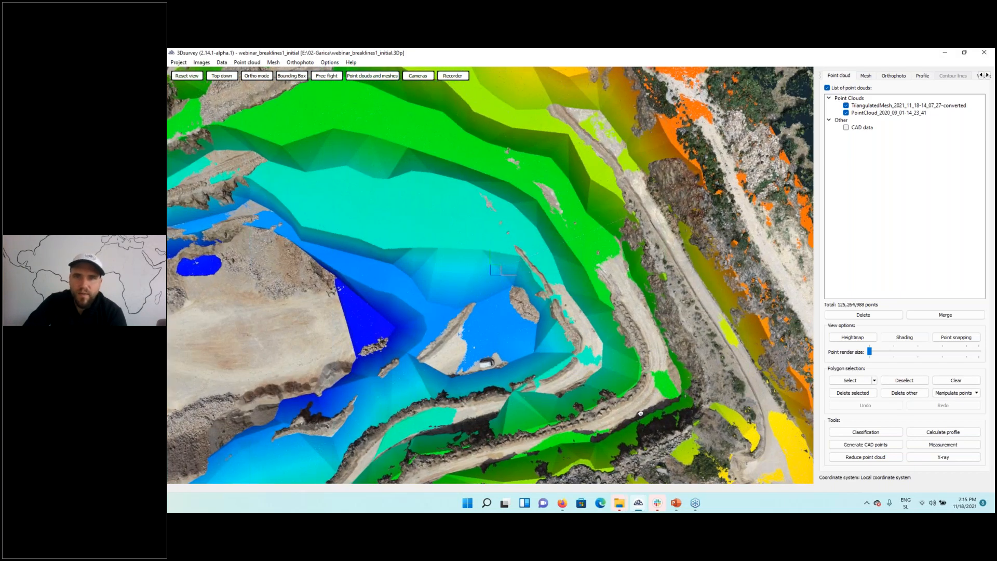
middle_drag(592, 192, 660, 418)
click(933, 434)
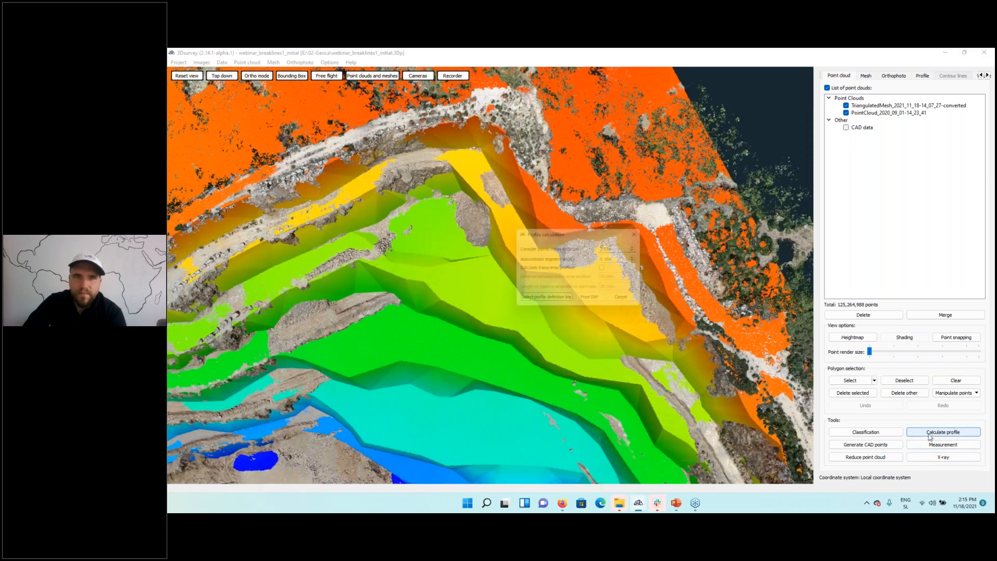
click(550, 300)
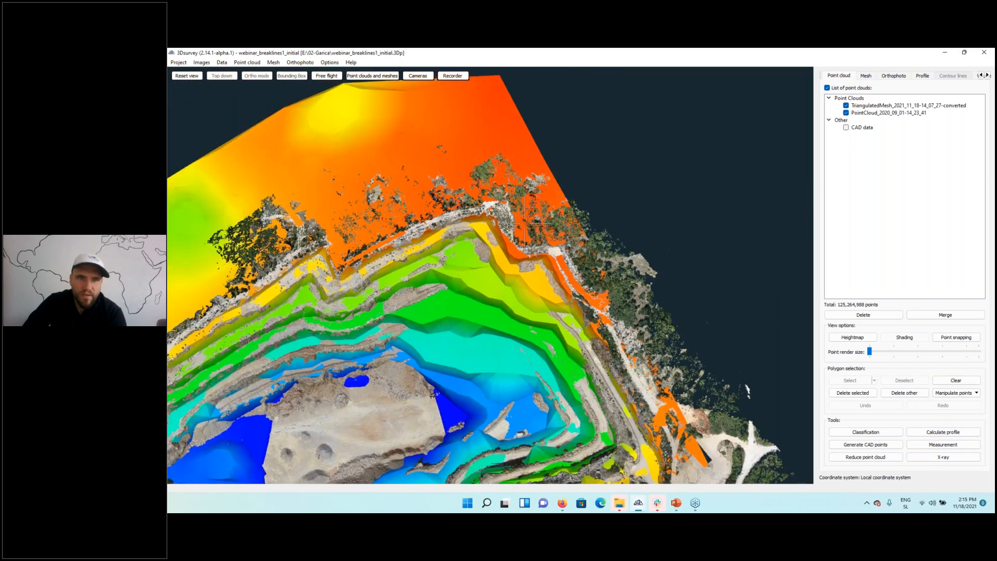
click(525, 223)
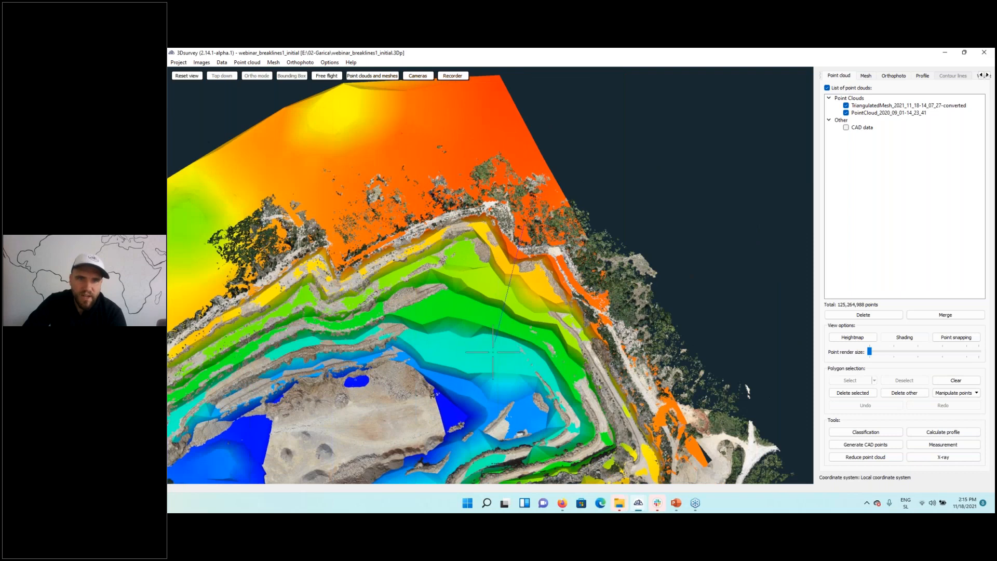
click(443, 411)
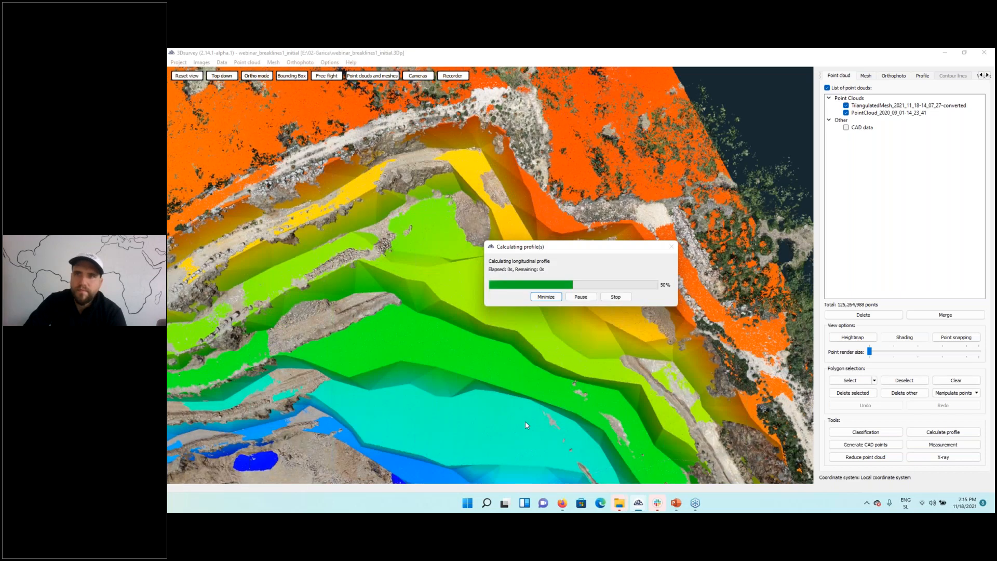
- Open the calculated profiles and compare the mesh line with the point cloud line along the upper benches
click(923, 76)
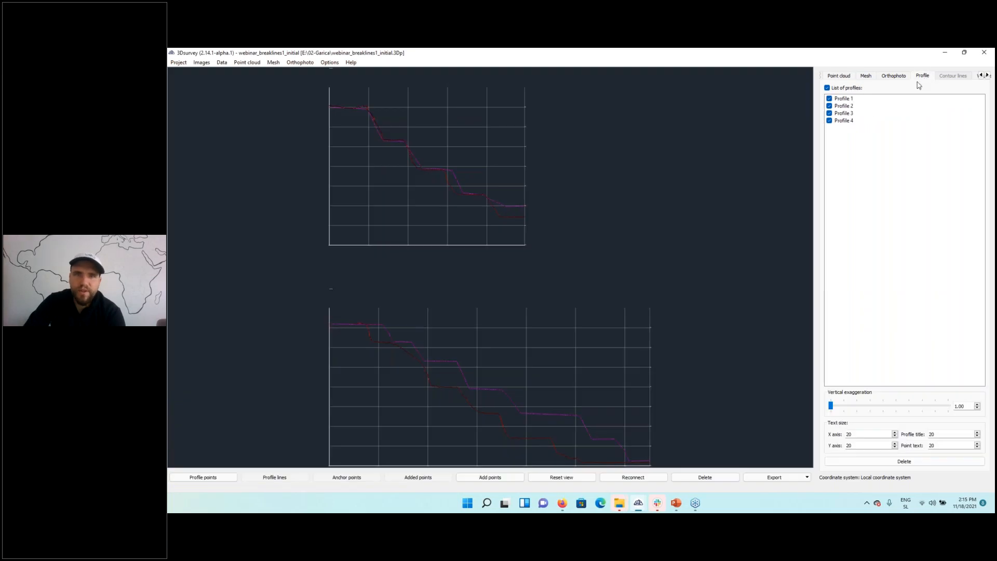
scroll(403, 195, up, 5)
scroll(476, 172, up, 3)
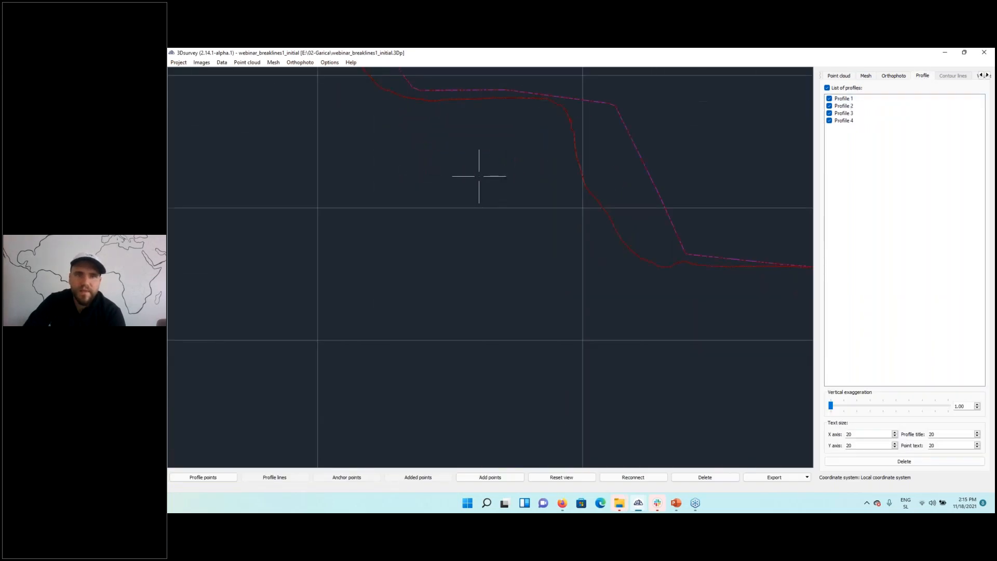
middle_drag(343, 73, 649, 309)
scroll(465, 189, up, 11)
scroll(490, 200, down, 6)
scroll(556, 243, down, 6)
middle_drag(554, 285, 473, 200)
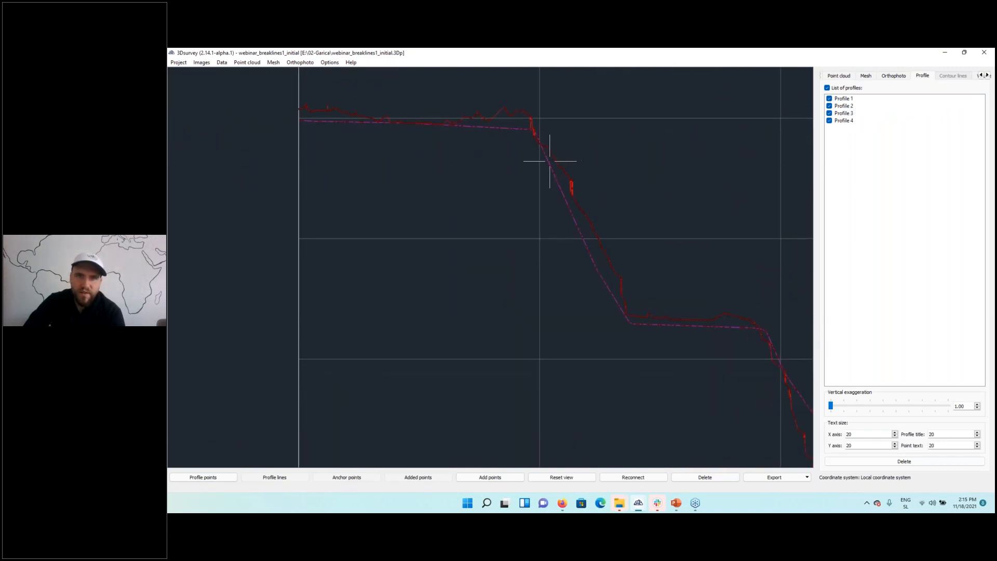
scroll(572, 183, down, 6)
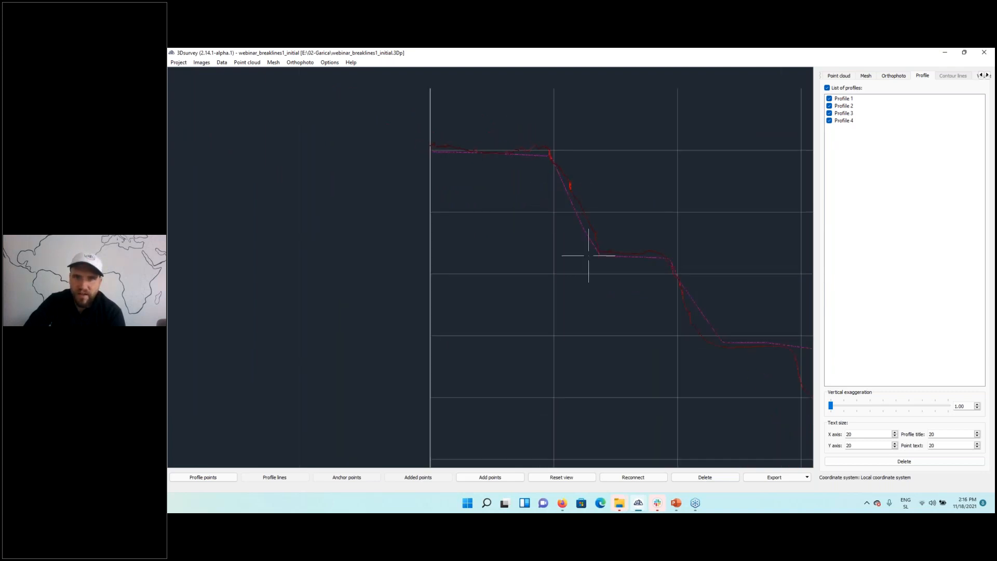
- Examine the individual profile points of both surfaces closely along the bench slopes
middle_drag(587, 334, 514, 197)
scroll(556, 216, up, 5)
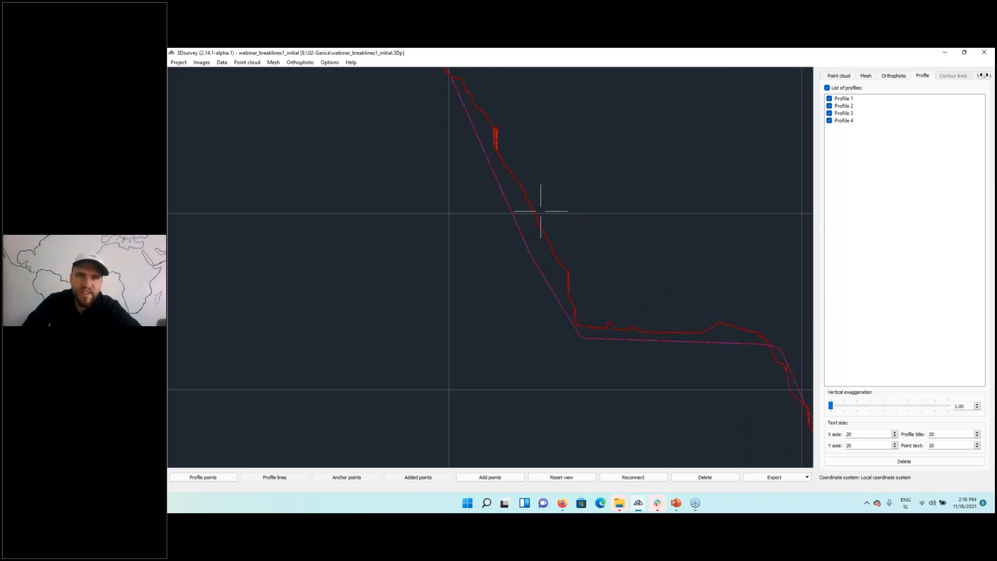
scroll(526, 234, up, 3)
scroll(525, 223, up, 3)
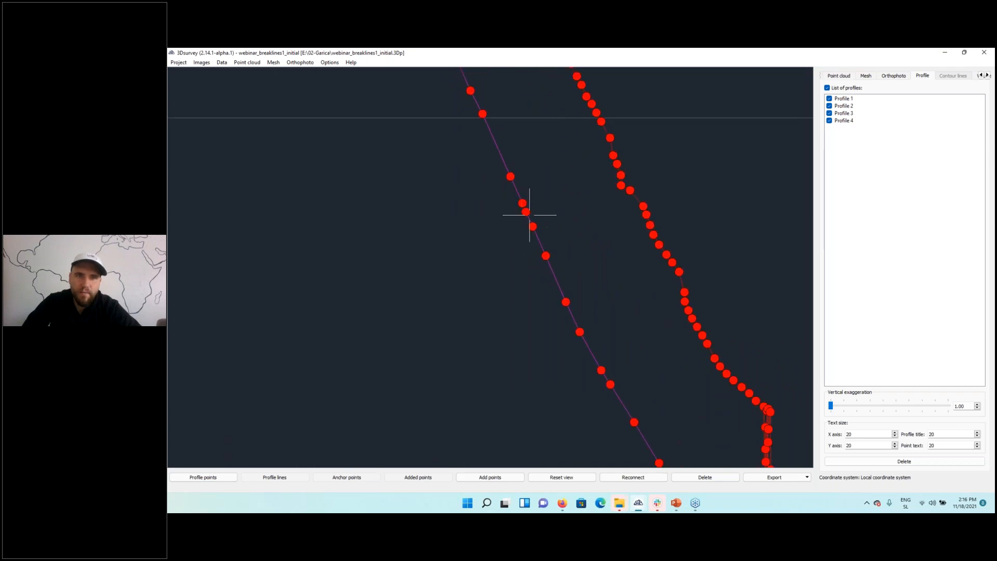
scroll(529, 213, down, 2)
scroll(531, 237, down, 2)
middle_drag(613, 319, 610, 318)
mouse_move(697, 372)
middle_down()
mouse_move(505, 282)
mouse_move(452, 269)
middle_up()
middle_drag(621, 358, 488, 181)
middle_drag(660, 333, 474, 194)
middle_drag(644, 280, 481, 242)
scroll(554, 310, down, 1)
middle_drag(519, 286, 353, 127)
scroll(631, 302, down, 5)
- Compare the two surface lines along the lower benches and the pit floor at the end of the profile
middle_drag(629, 301, 706, 355)
scroll(649, 272, up, 3)
scroll(639, 272, down, 5)
scroll(494, 201, up, 2)
scroll(493, 205, up, 2)
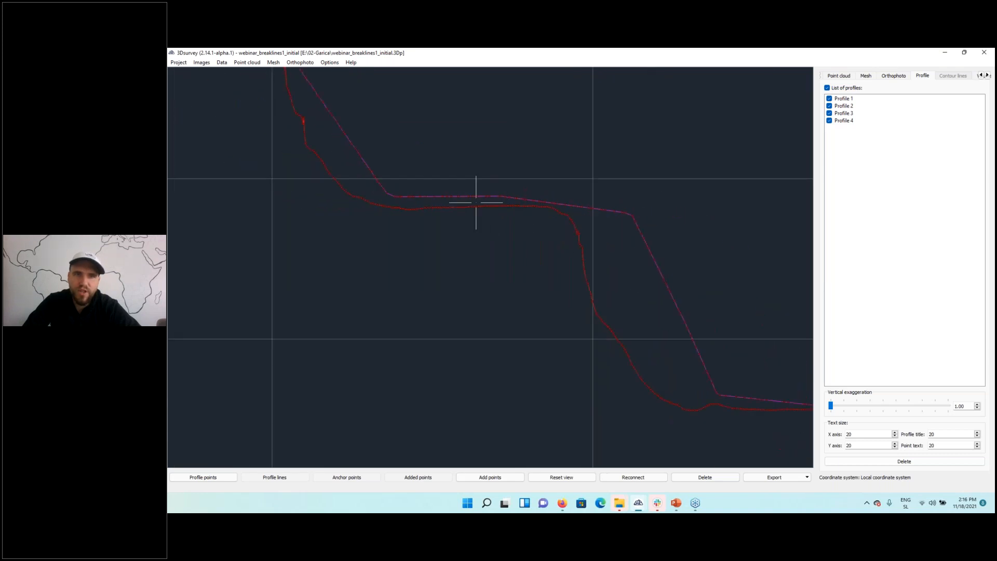
scroll(471, 195, down, 6)
middle_drag(454, 179, 615, 343)
scroll(436, 219, up, 6)
scroll(663, 251, down, 3)
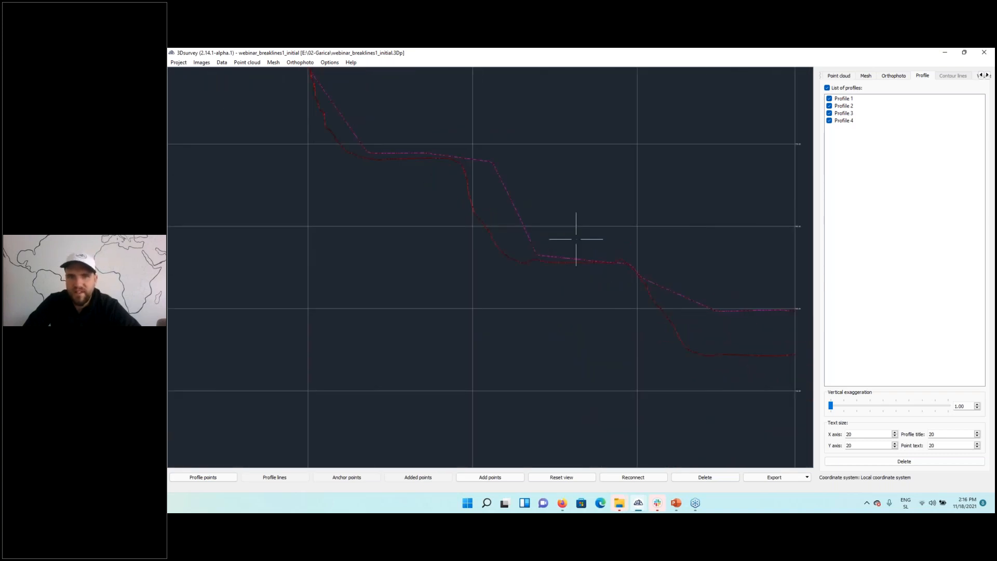
scroll(452, 218, up, 2)
scroll(525, 245, up, 1)
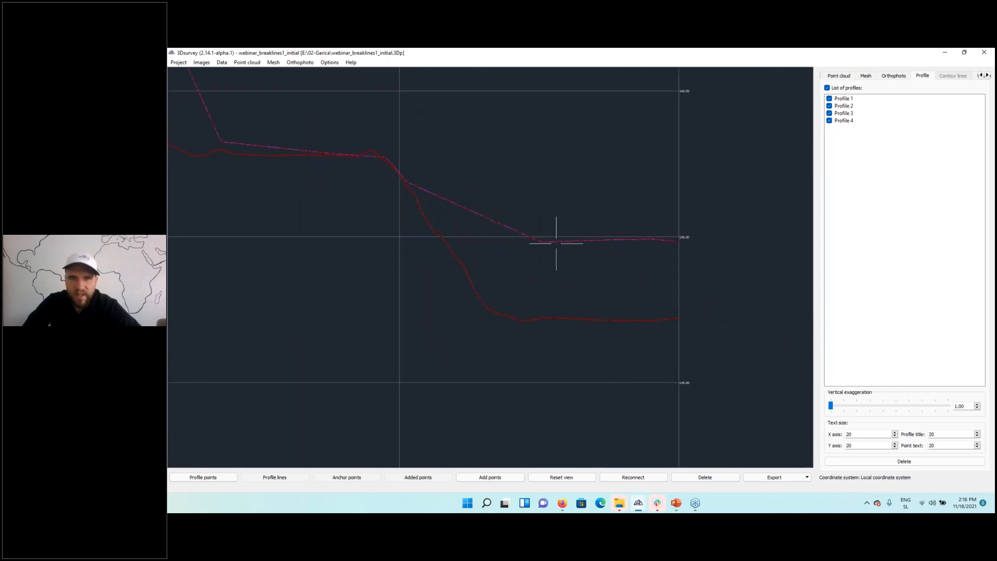
scroll(636, 289, up, 2)
scroll(641, 287, up, 2)
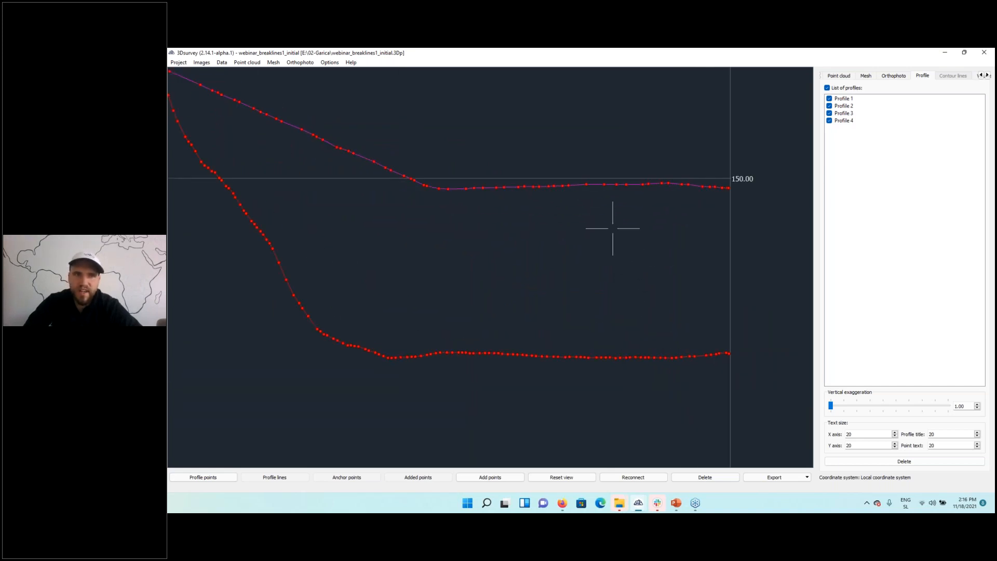
scroll(526, 205, down, 3)
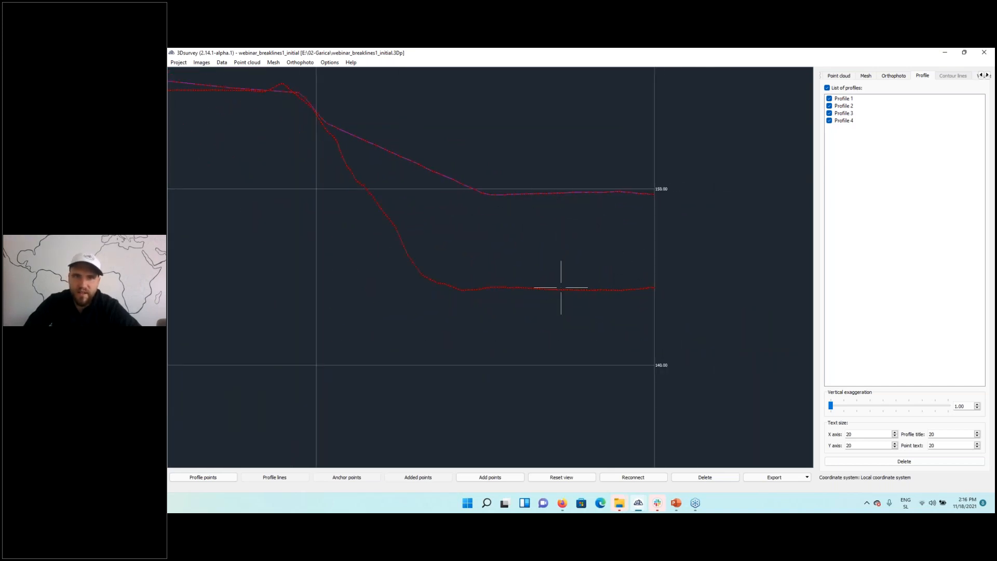
scroll(592, 249, down, 2)
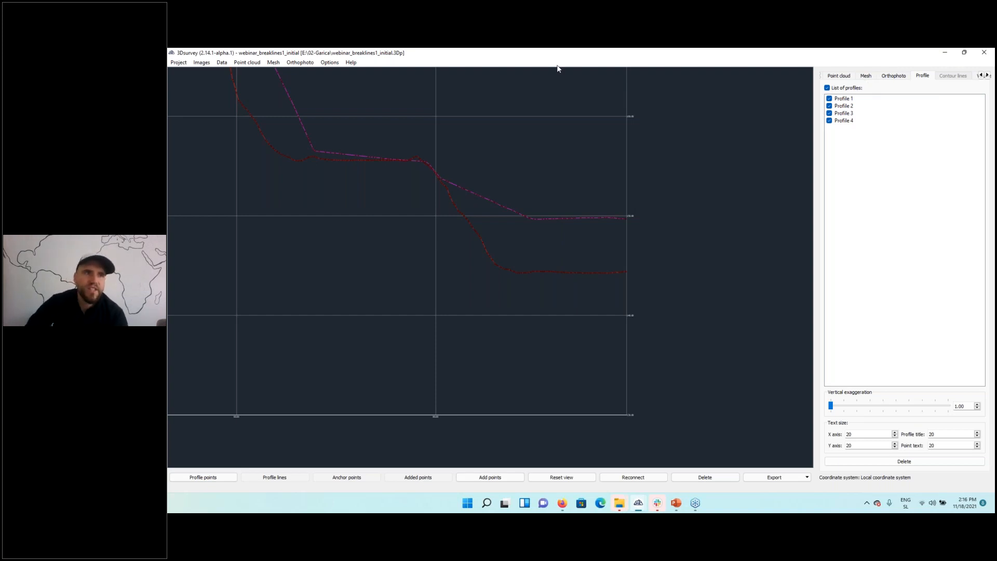
- Load the orthophoto PointCloud_2020_09_01-14_23_41_cellSize1_resolution38-2.jpg from the project's 3Dproject results folder
click(894, 76)
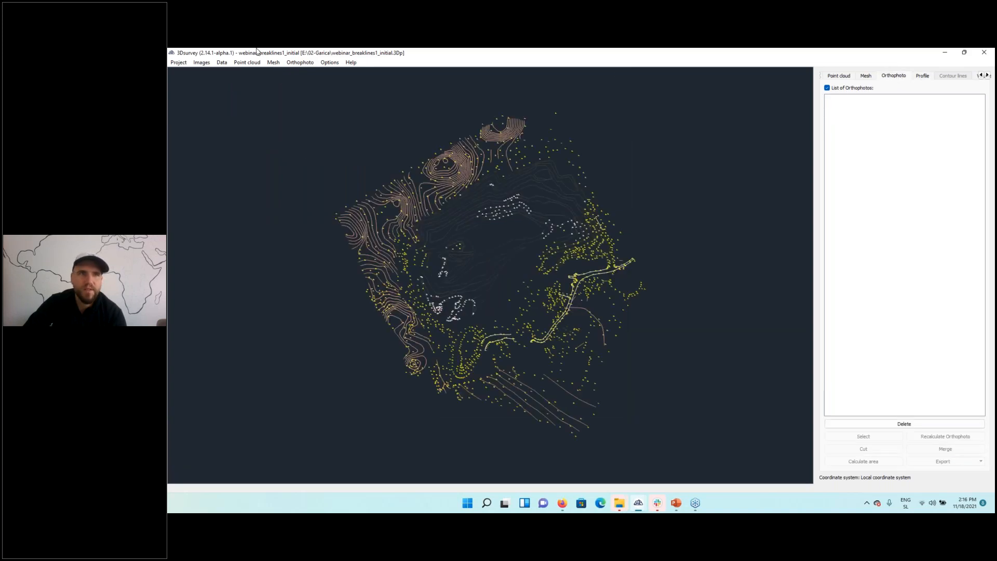
click(301, 63)
click(312, 95)
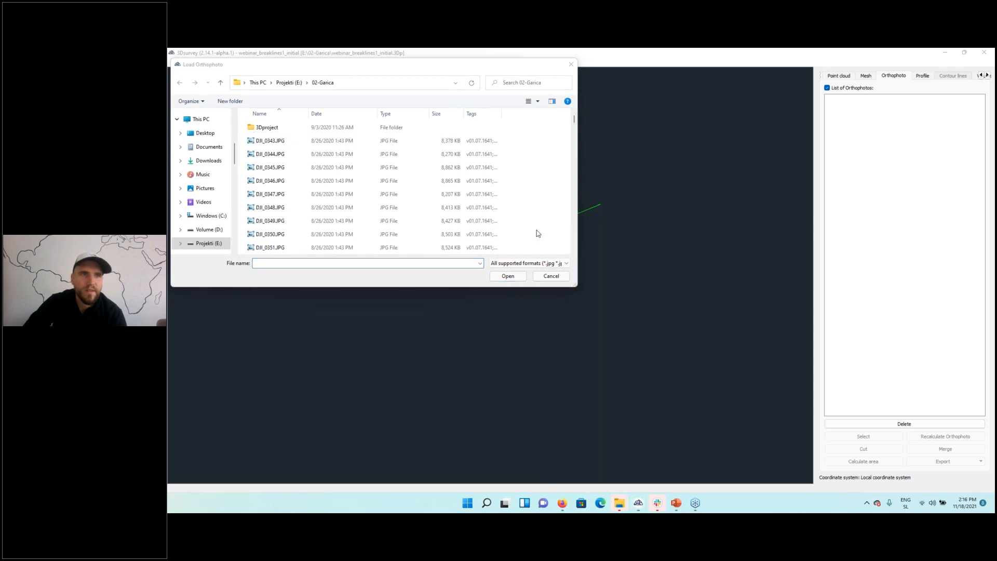
double_click(268, 129)
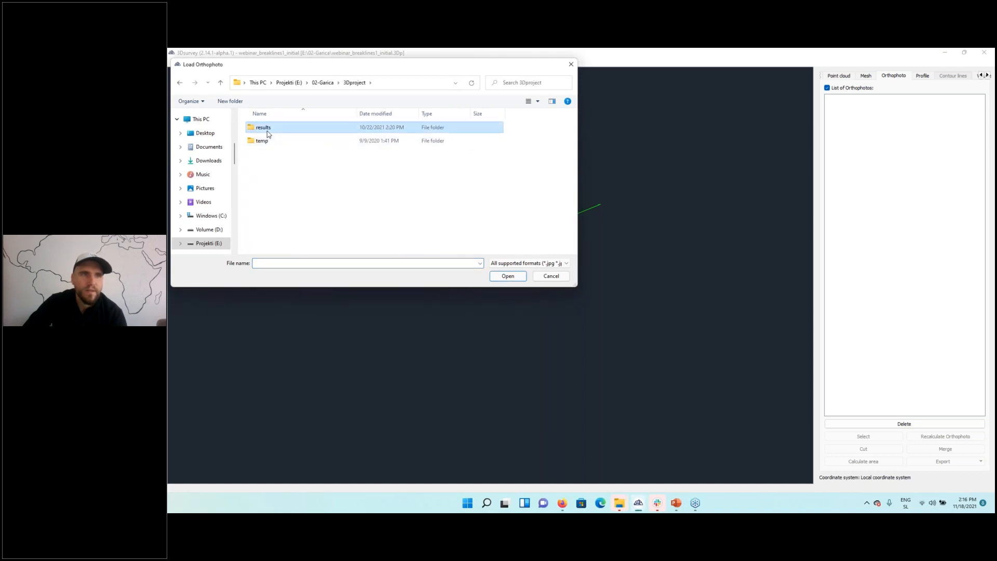
double_click(268, 130)
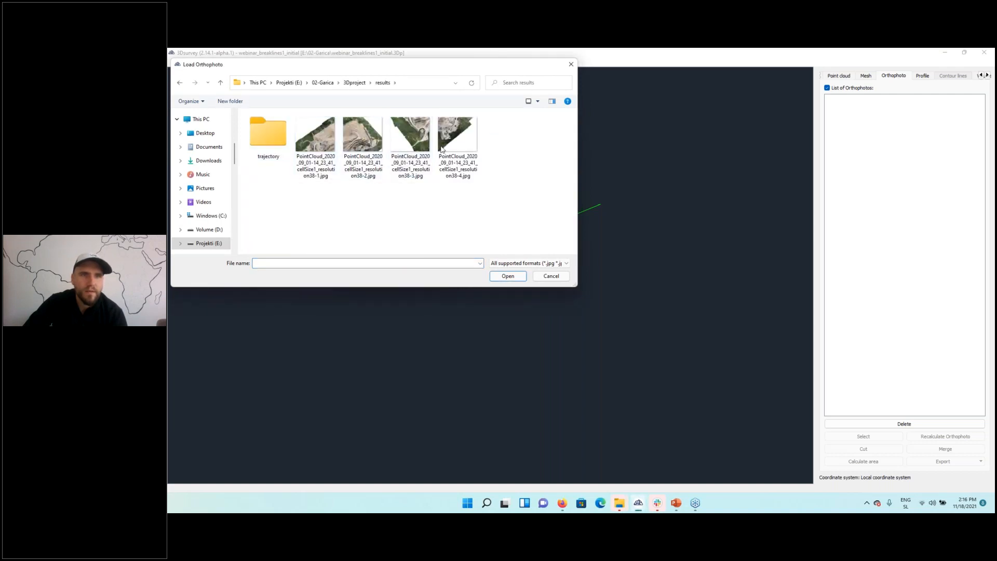
drag(486, 217, 352, 126)
double_click(359, 134)
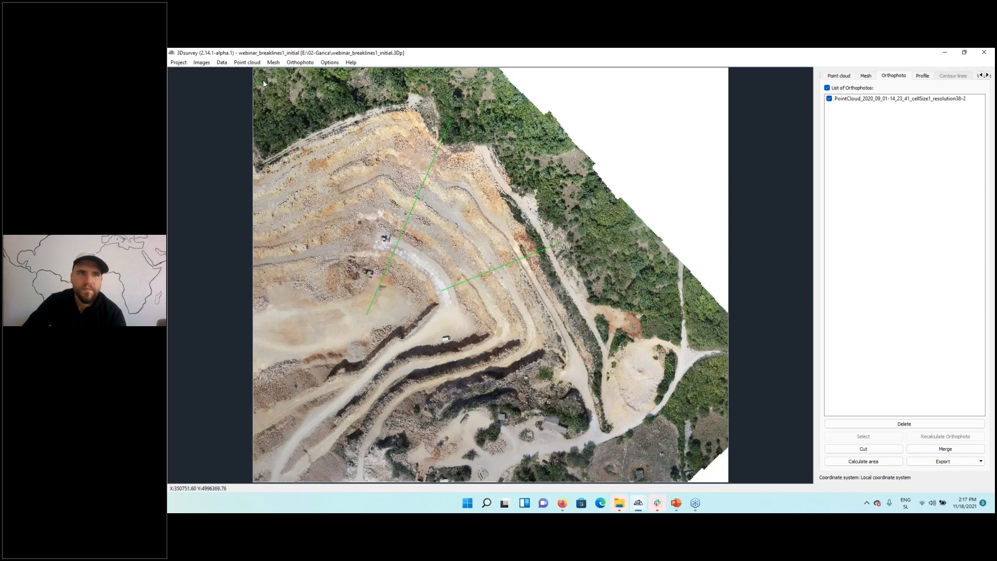
- Review the measurements report options with 00_Volume_boundary and Profiles 1 to 4 included, and close them without creating the report
click(178, 63)
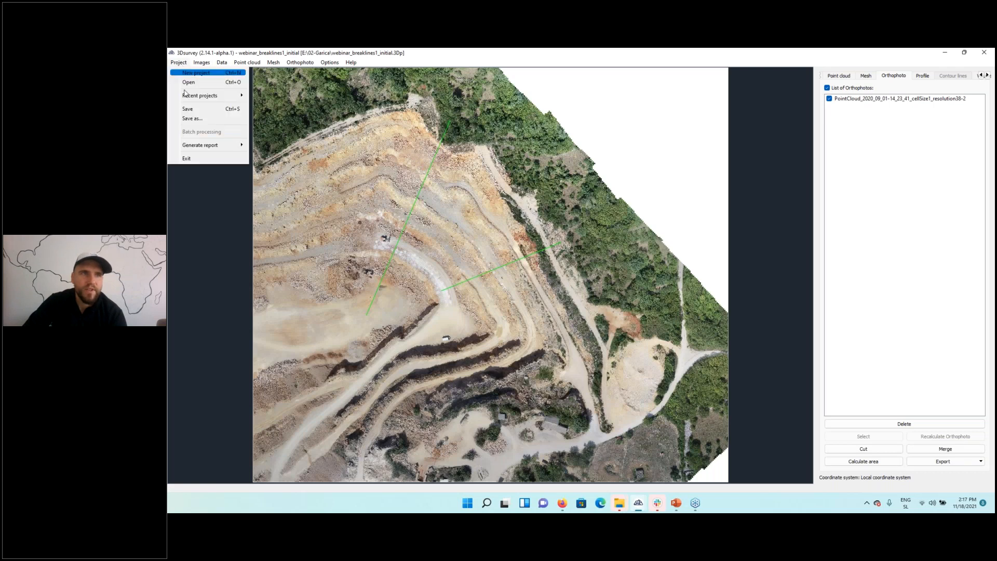
mouse_move(207, 145)
click(287, 156)
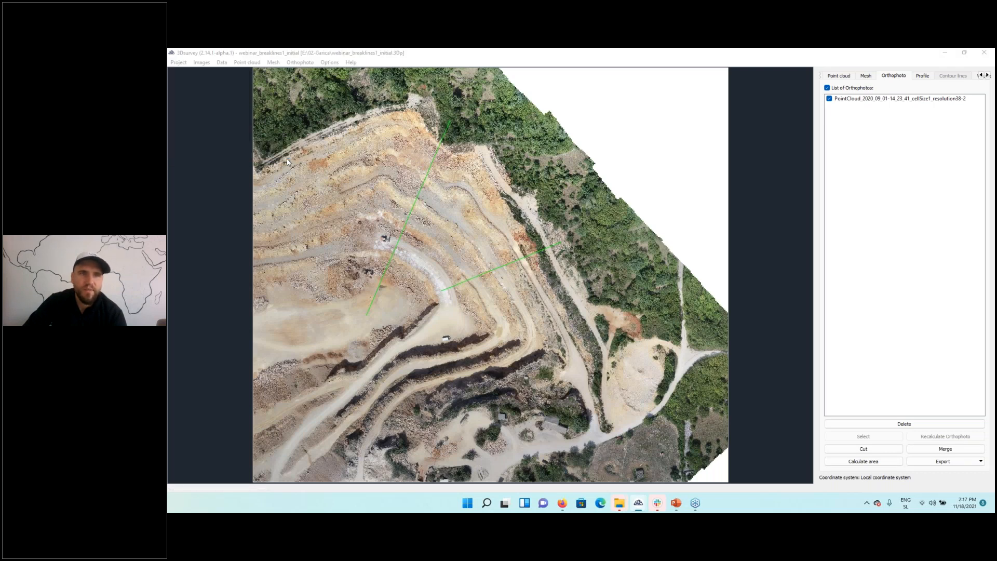
click(483, 286)
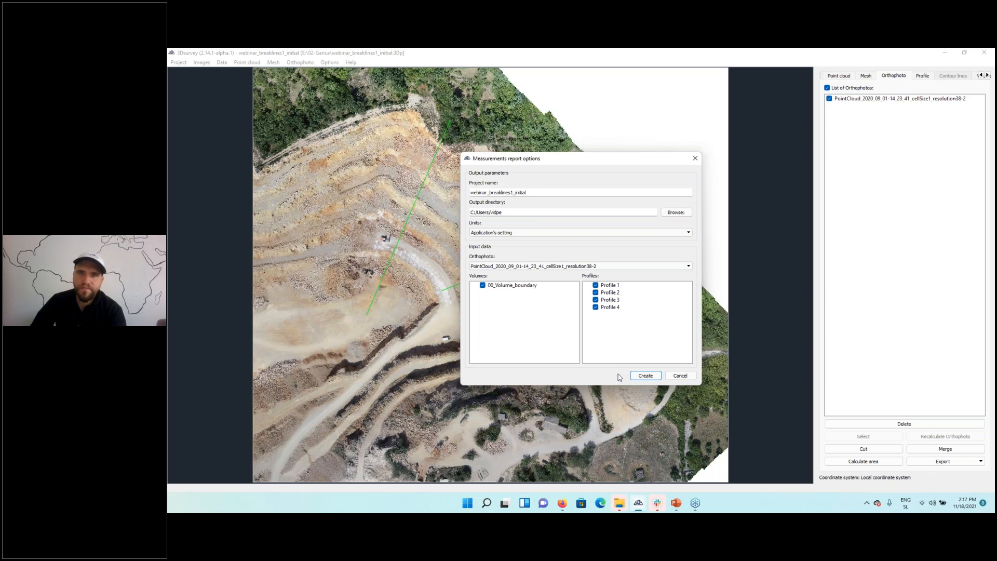
key(alt+Tab)
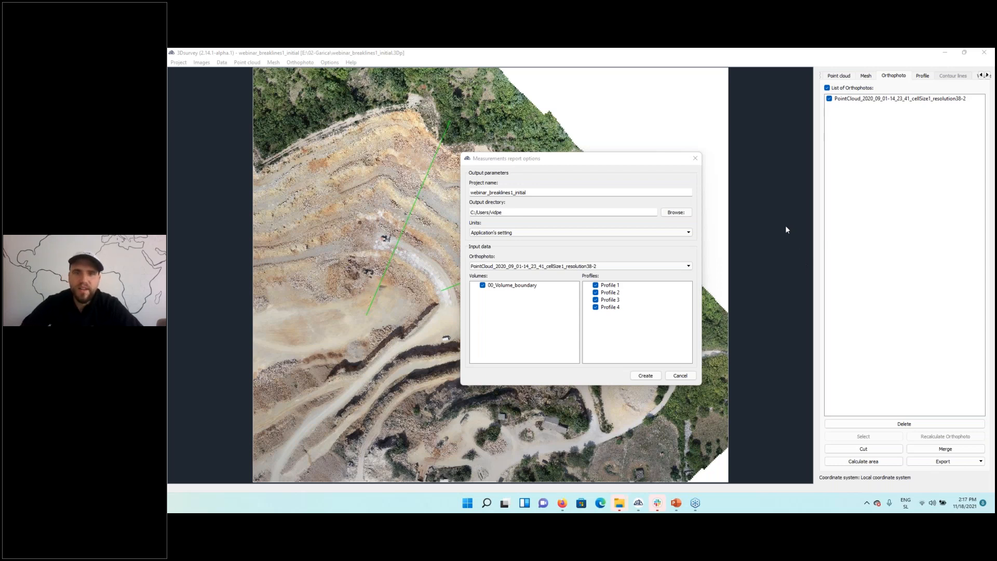
click(687, 377)
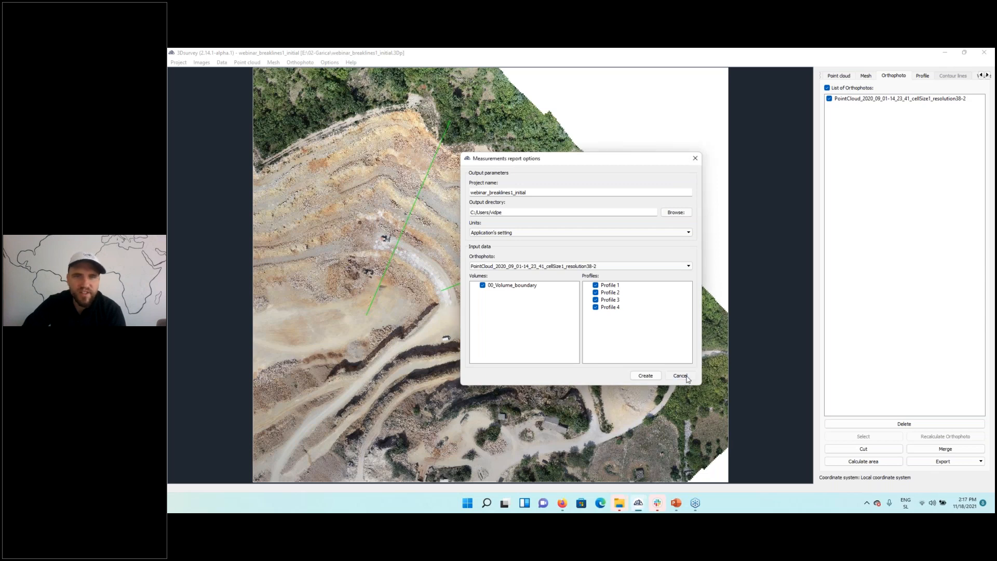
click(687, 377)
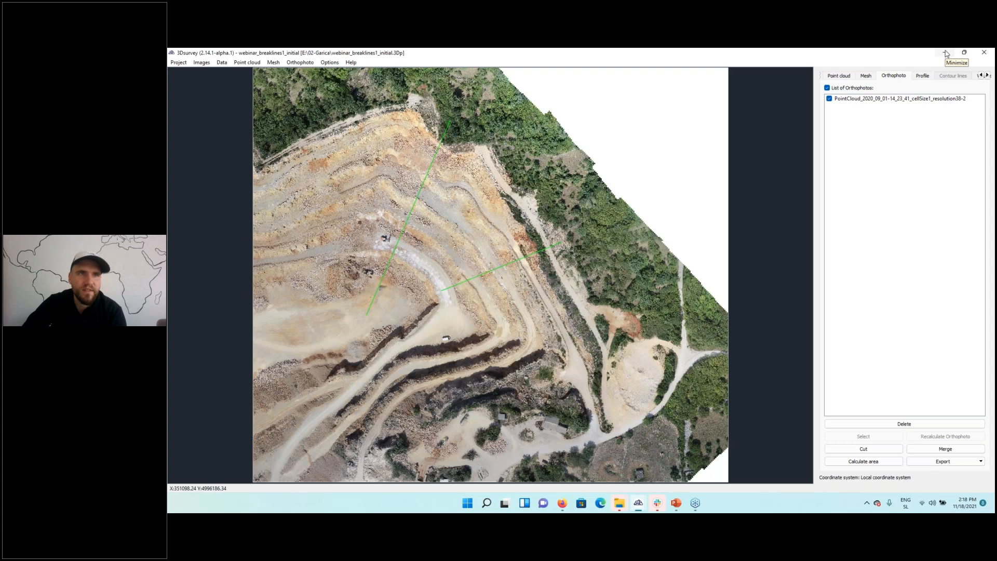
- Switch to the PowerPoint presentation and show slide 4 about filling in pointcloud holes by triangulating survey points
click(946, 53)
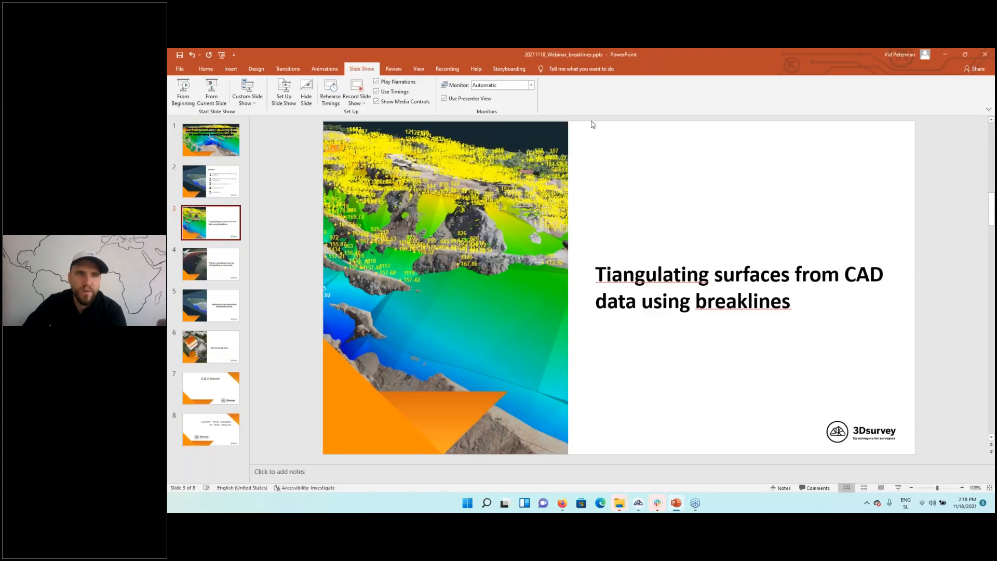
click(228, 263)
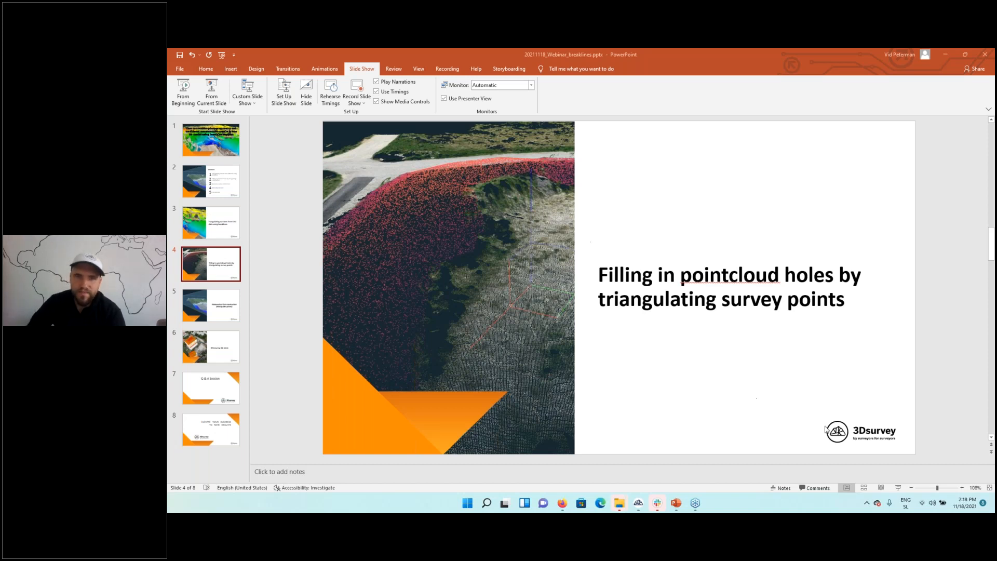
- Switch to the 3Dsurvey project example_breaklines_webinar_initial_example and look over the point cloud around the road, field and gravel area
mouse_move(640, 506)
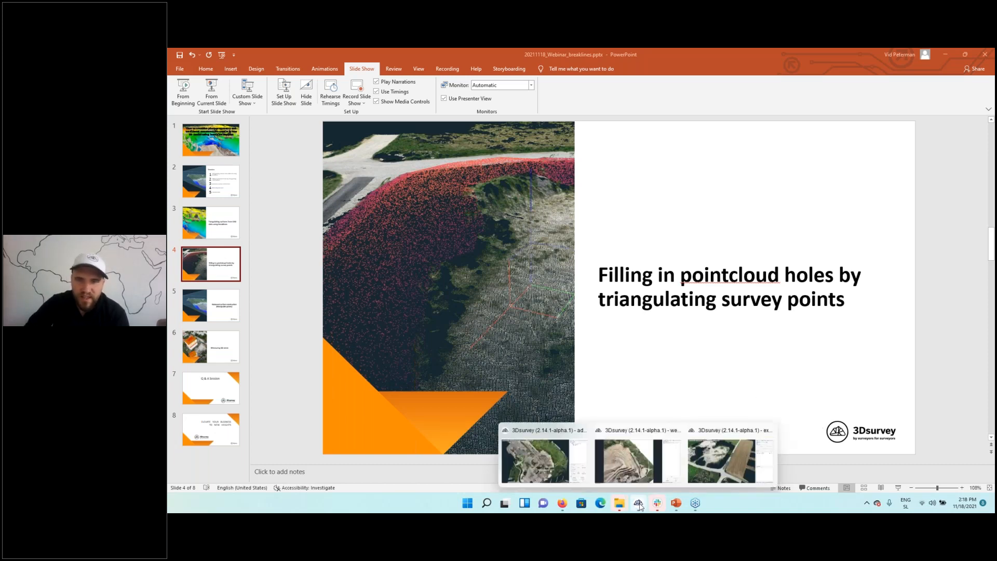
click(717, 462)
scroll(486, 305, up, 4)
drag(486, 305, 387, 252)
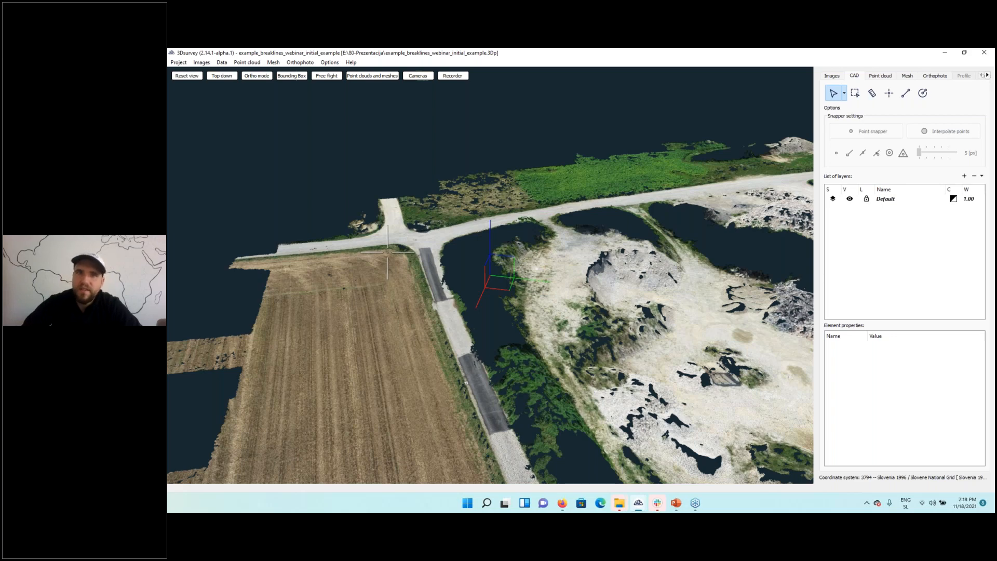
drag(496, 377, 582, 385)
- Show the 1 - Unassigned class of the point cloud and examine the vegetation between the road and the gravel area
click(883, 77)
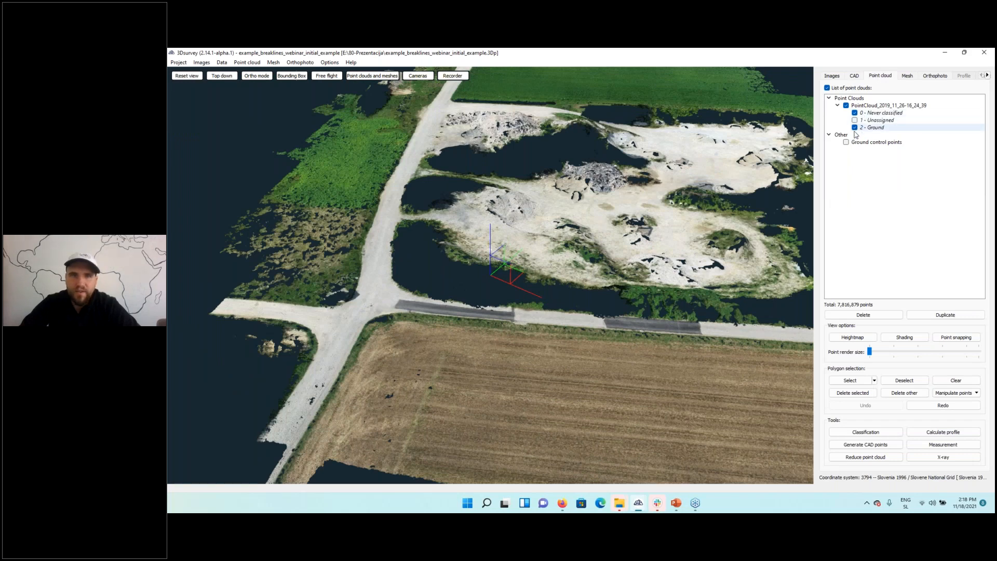
drag(773, 156, 767, 215)
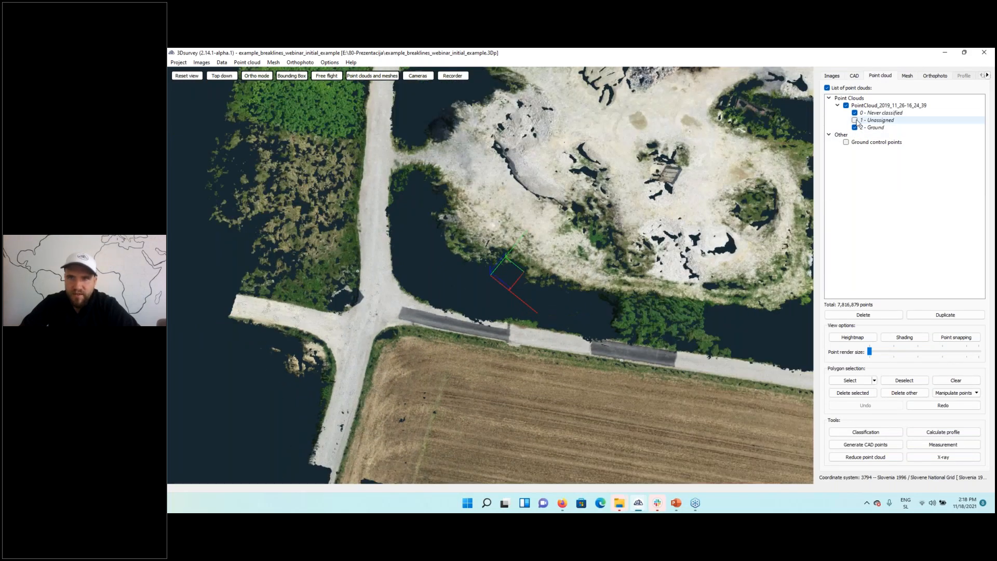
click(855, 120)
drag(625, 242, 532, 282)
scroll(638, 265, up, 5)
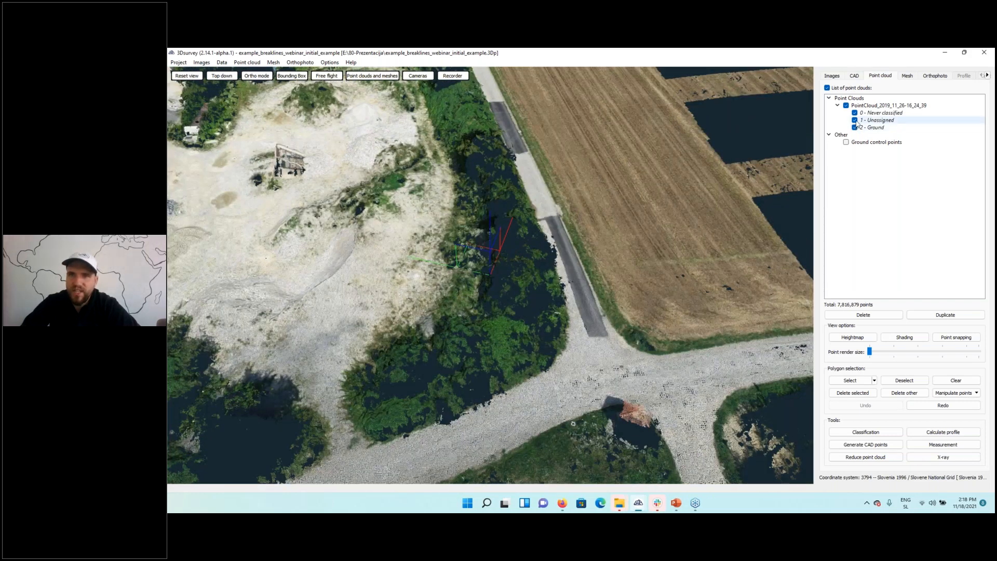
drag(529, 325, 489, 345)
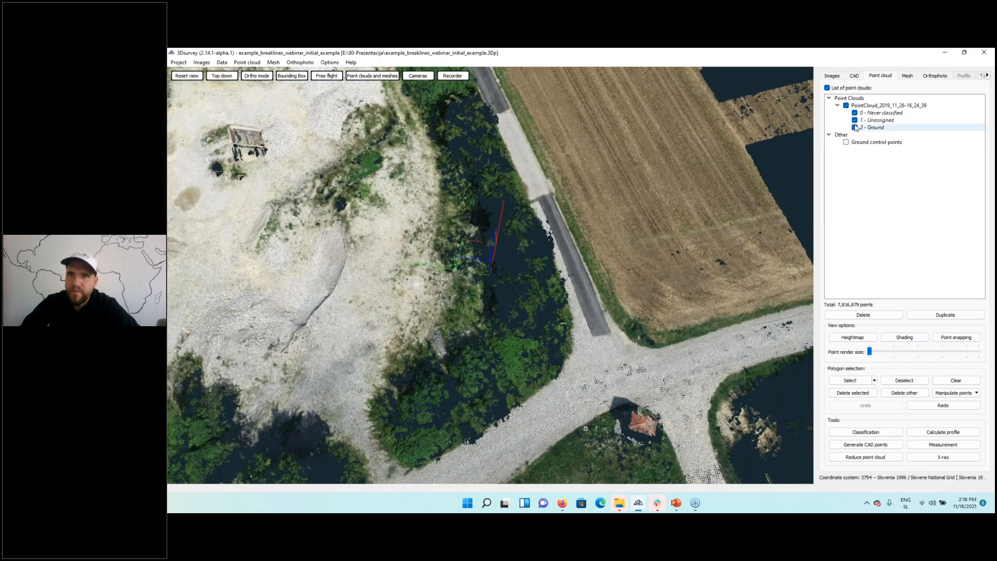
- Hide the 1 - Unassigned class again and examine the hole in the ground points beside the road
click(855, 120)
drag(563, 304, 508, 204)
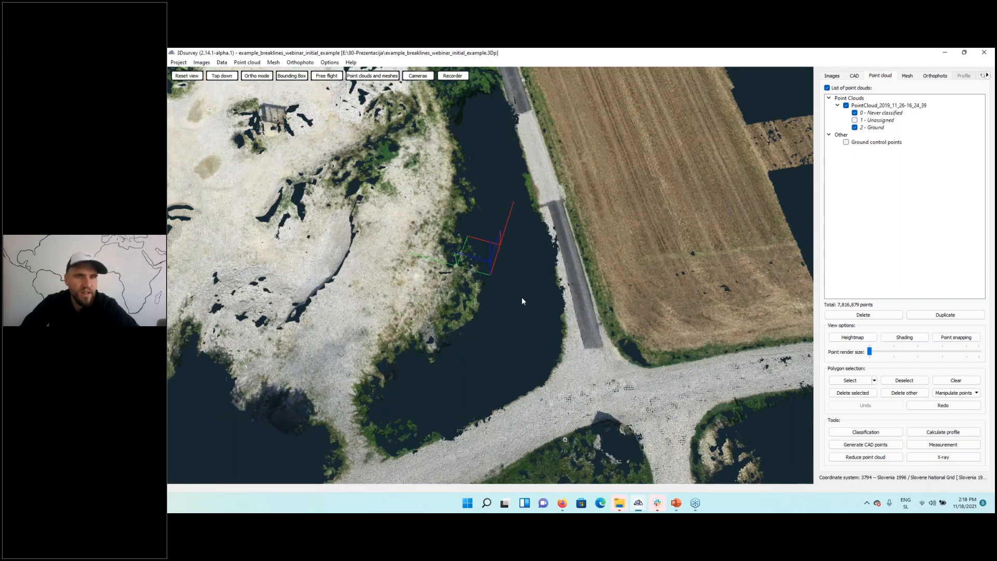
drag(467, 340, 491, 332)
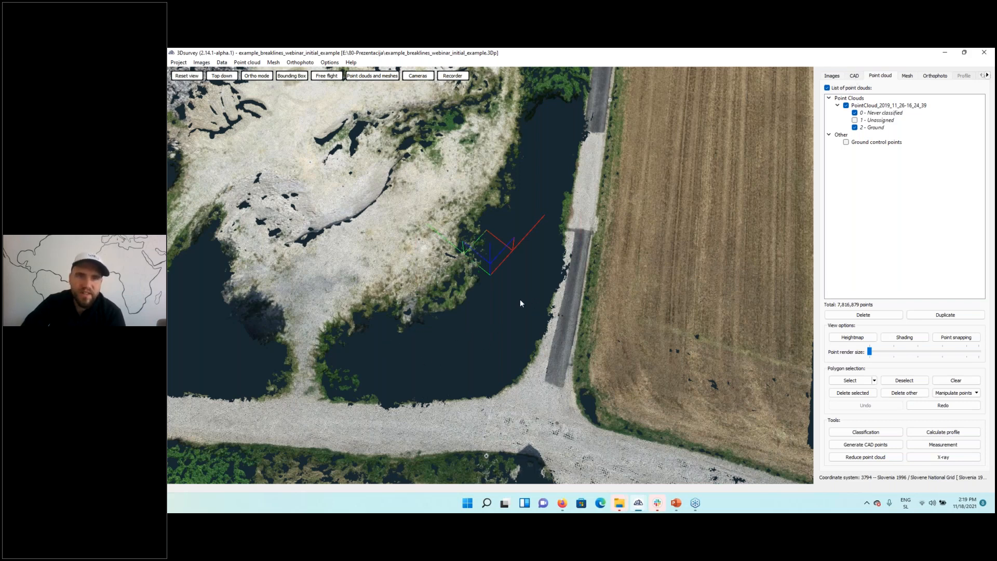
drag(521, 303, 736, 91)
scroll(516, 349, up, 3)
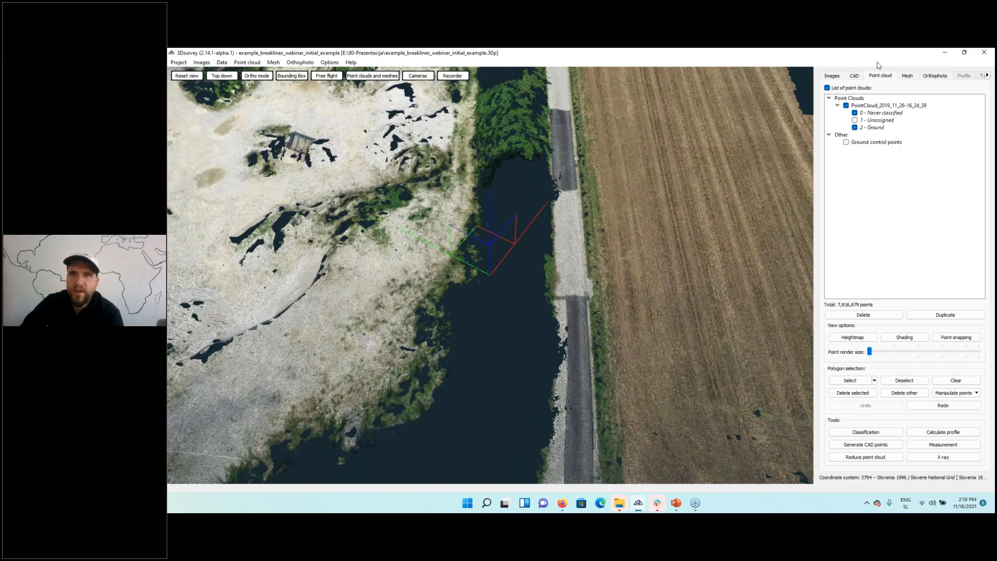
- Choose Points_under_forest.txt from the 80-Prezentacija folder as the geometry data to load and check its coordinates in Notepad++
click(855, 75)
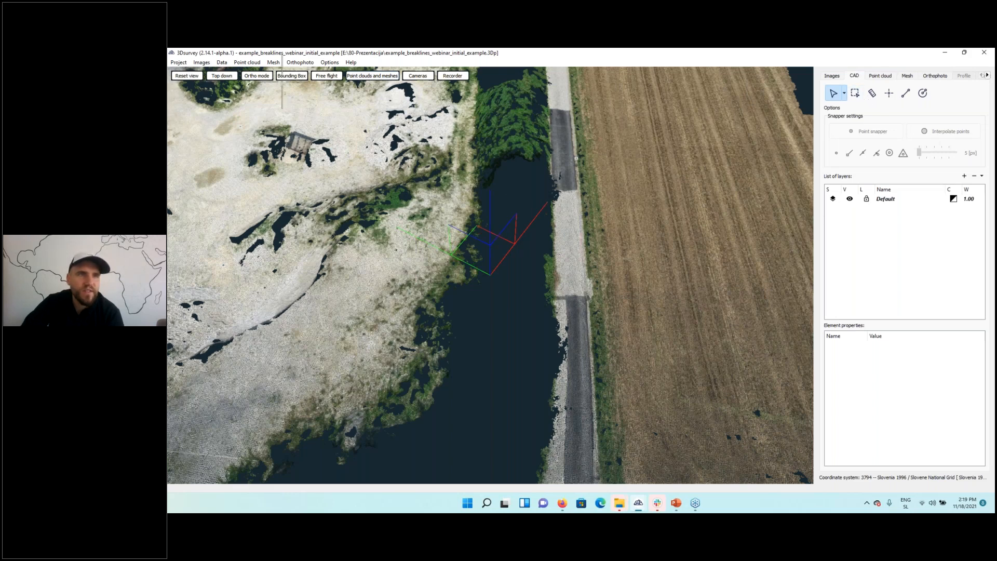
click(222, 62)
click(253, 124)
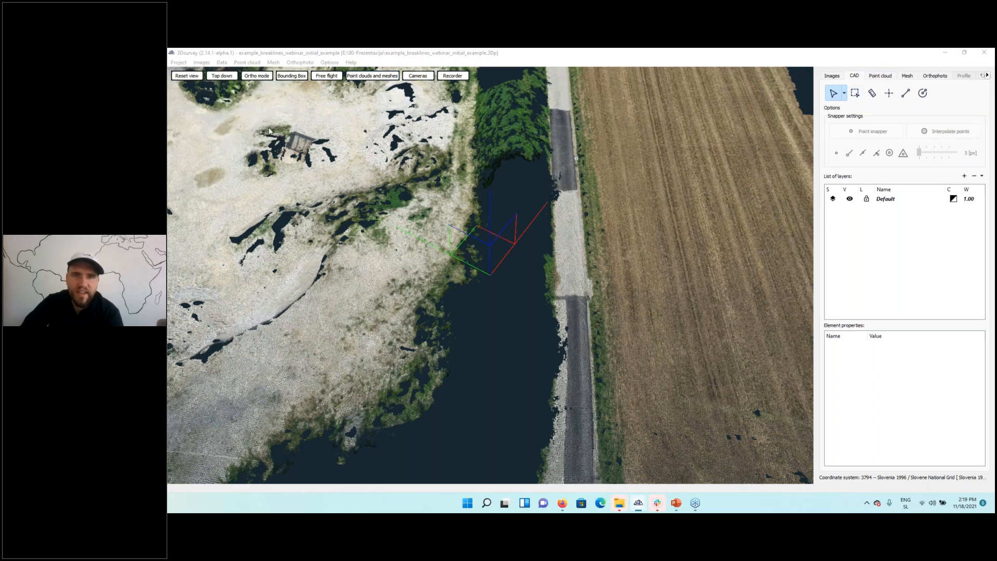
click(545, 151)
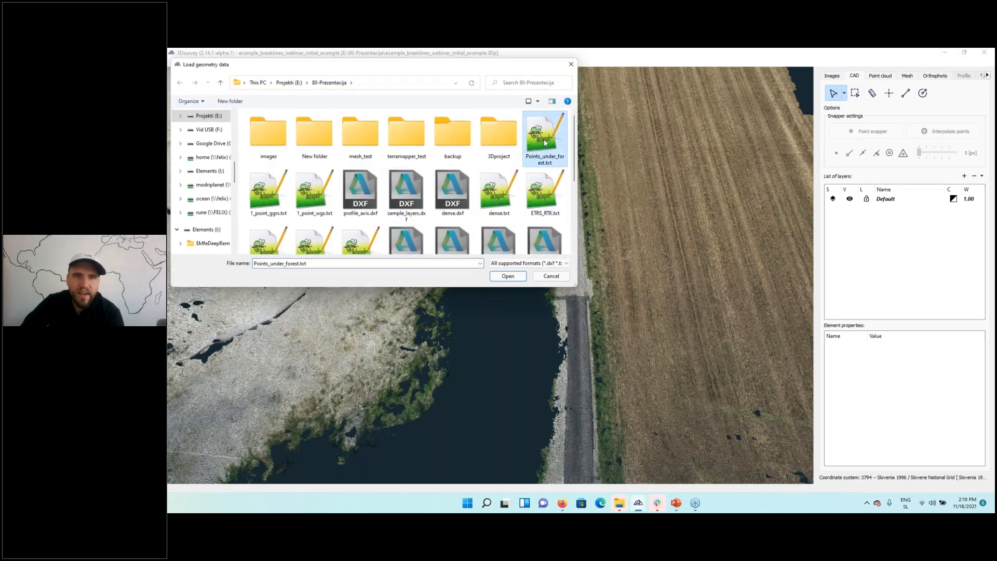
right_click(543, 139)
click(579, 228)
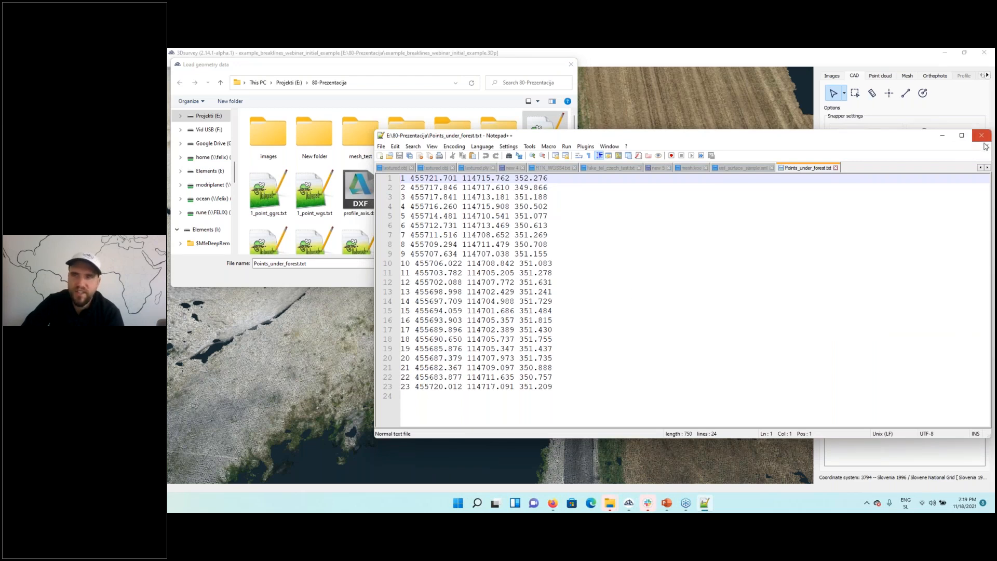
click(943, 139)
- Import the survey points with whitespace as delimiter in the local coordinate system, and view them within the point cloud hole
click(512, 277)
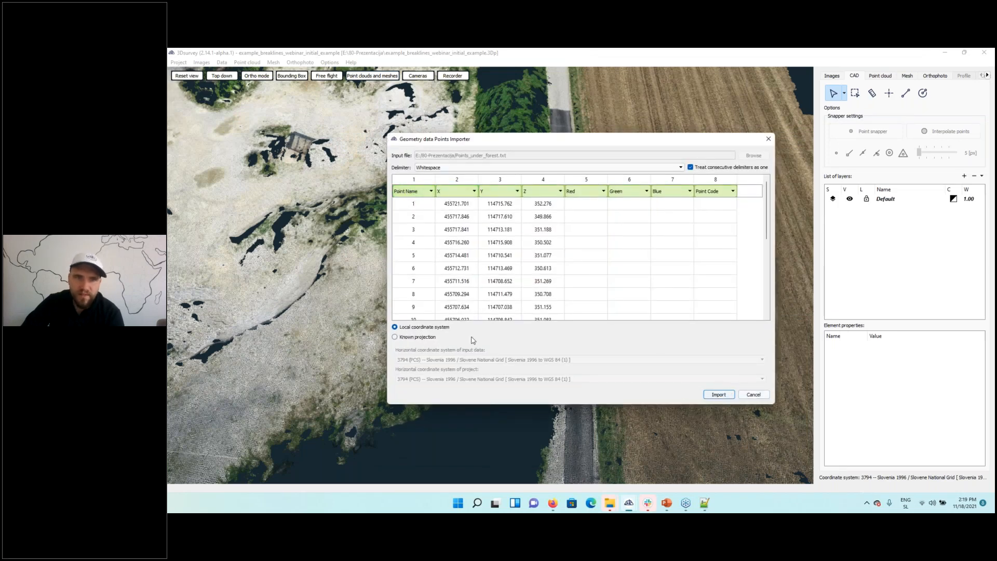
click(718, 395)
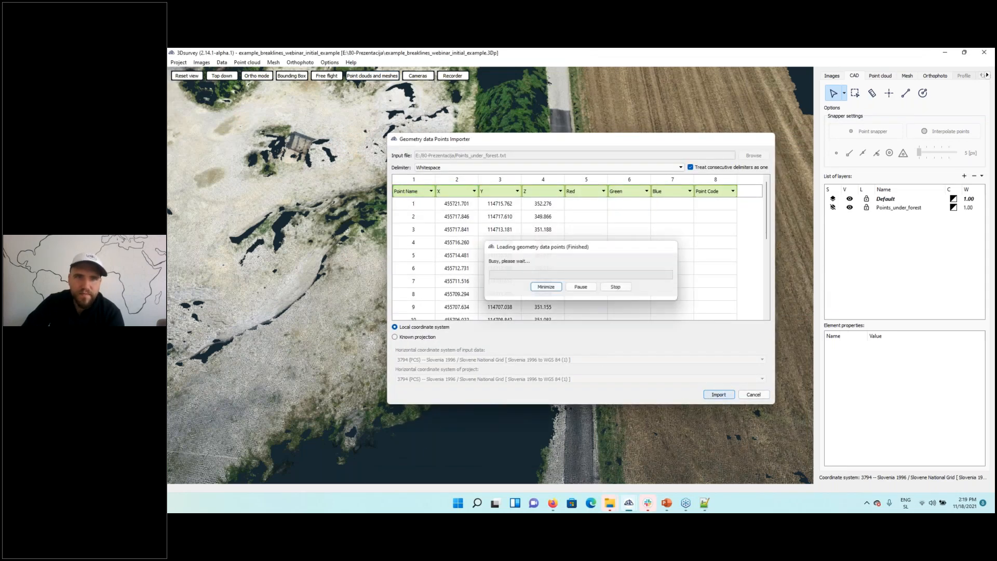
drag(577, 436, 721, 364)
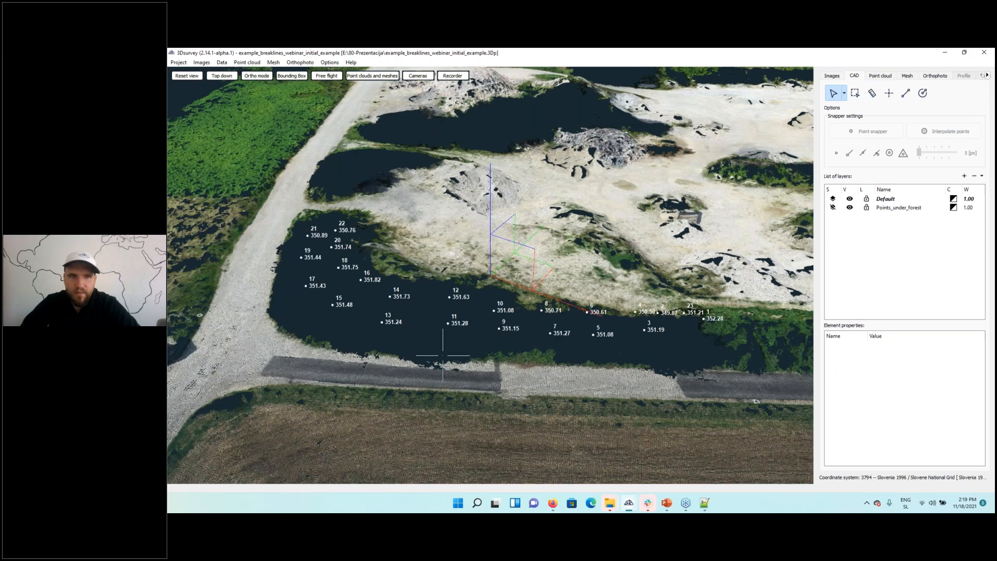
scroll(364, 353, up, 2)
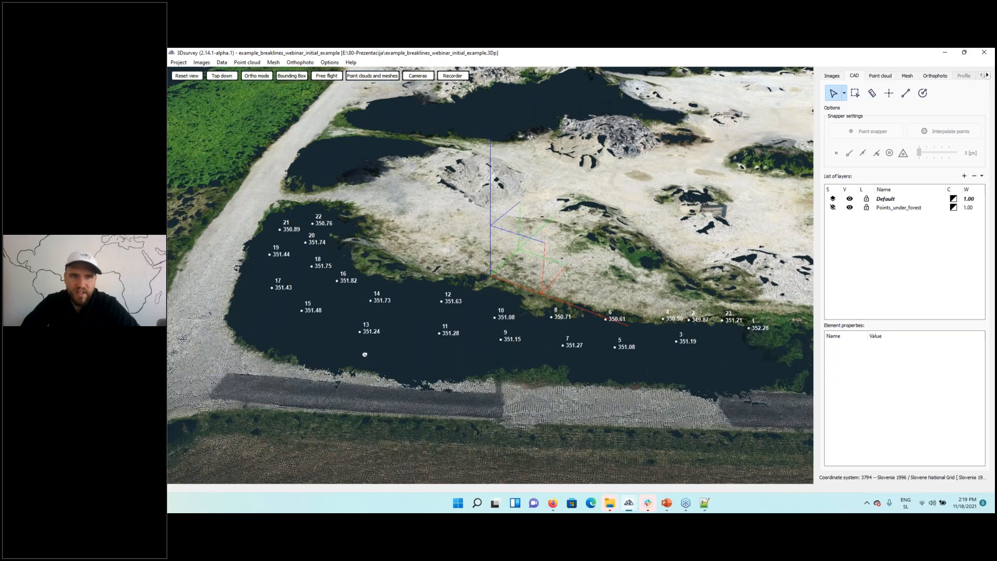
middle_drag(365, 354, 557, 362)
drag(419, 315, 541, 320)
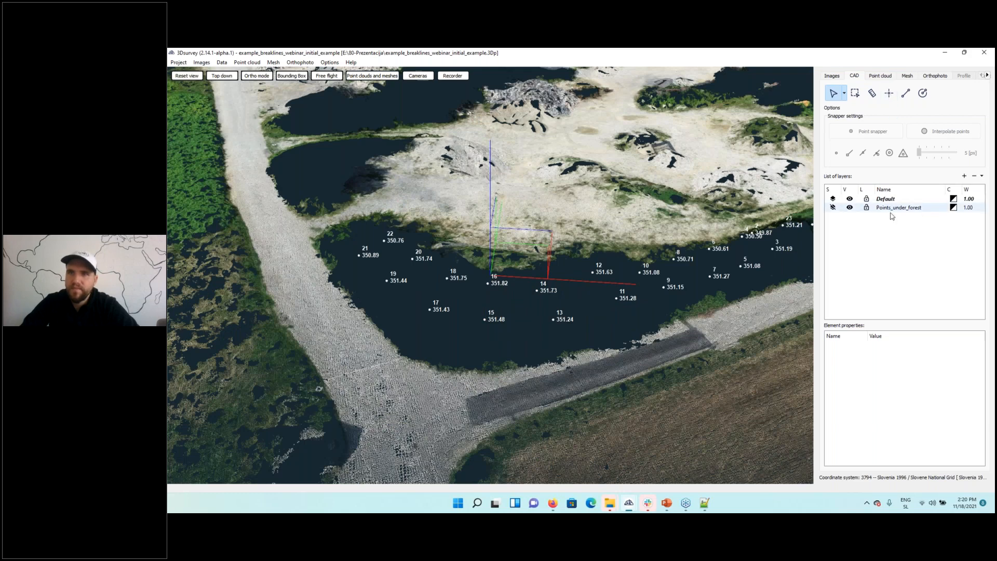
- Colour the Points_under_forest layer blue (#0000ff) and add a new layer named points_from_pointcloud
click(953, 207)
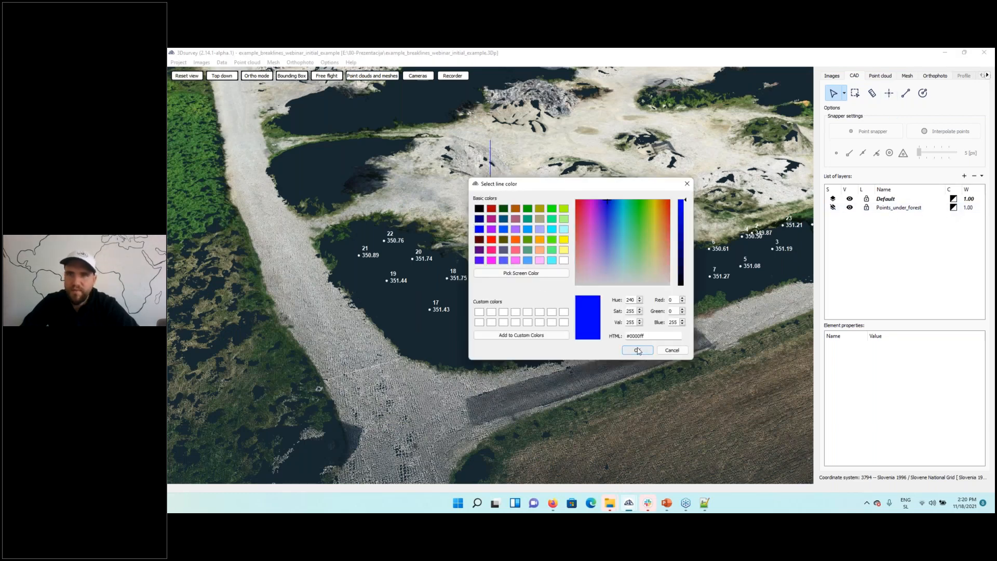
click(637, 350)
click(964, 175)
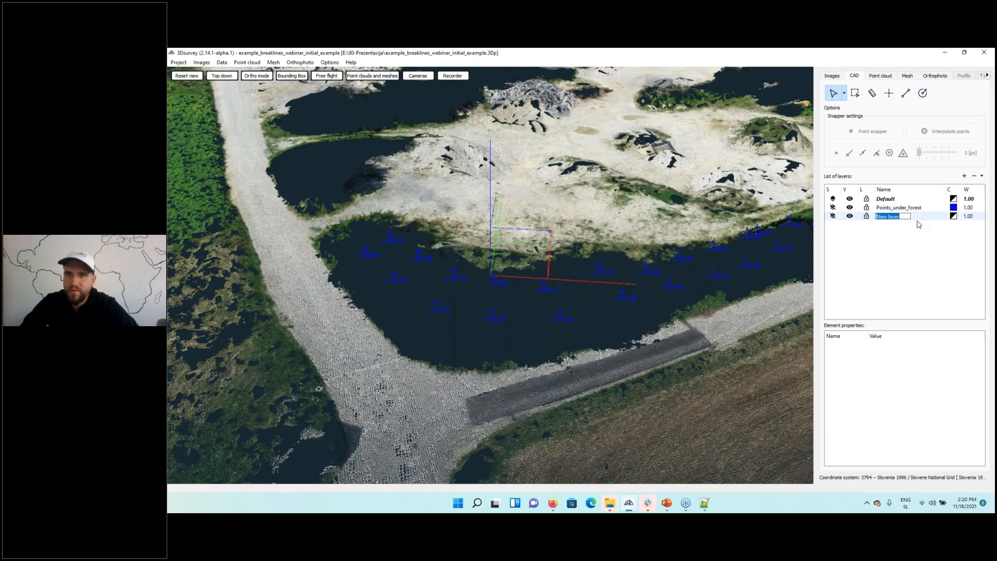
text(points)
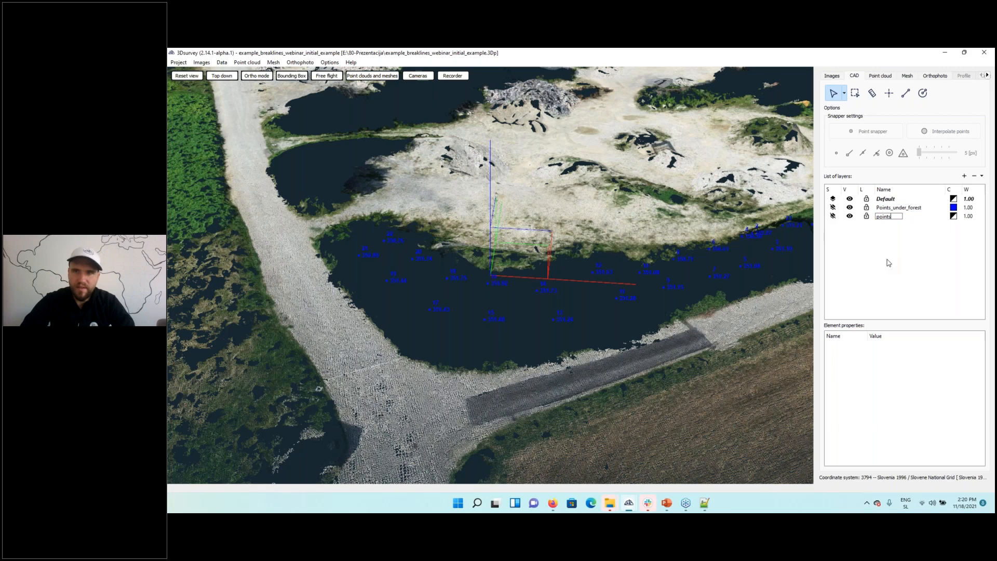
text( from)
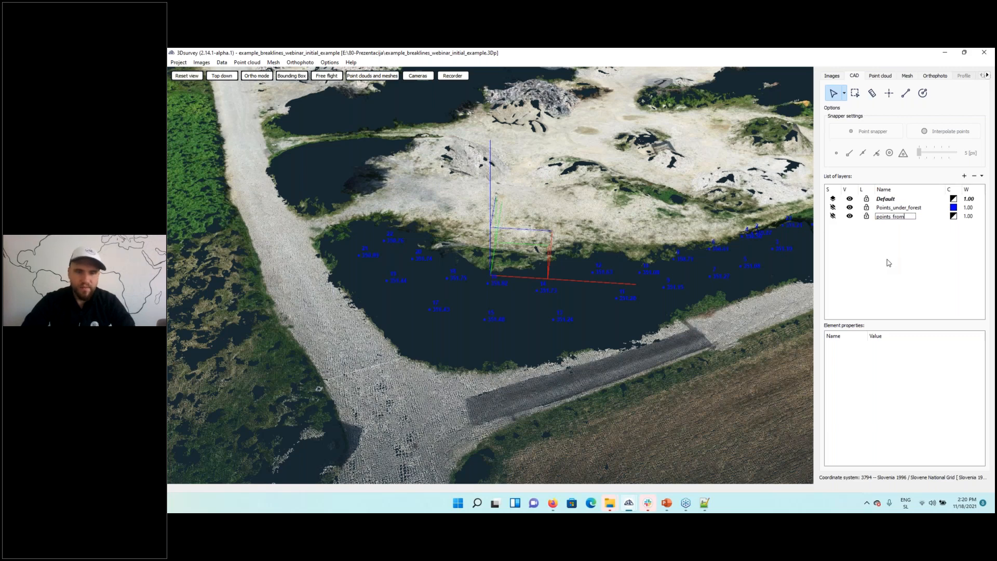
text( pointcloud)
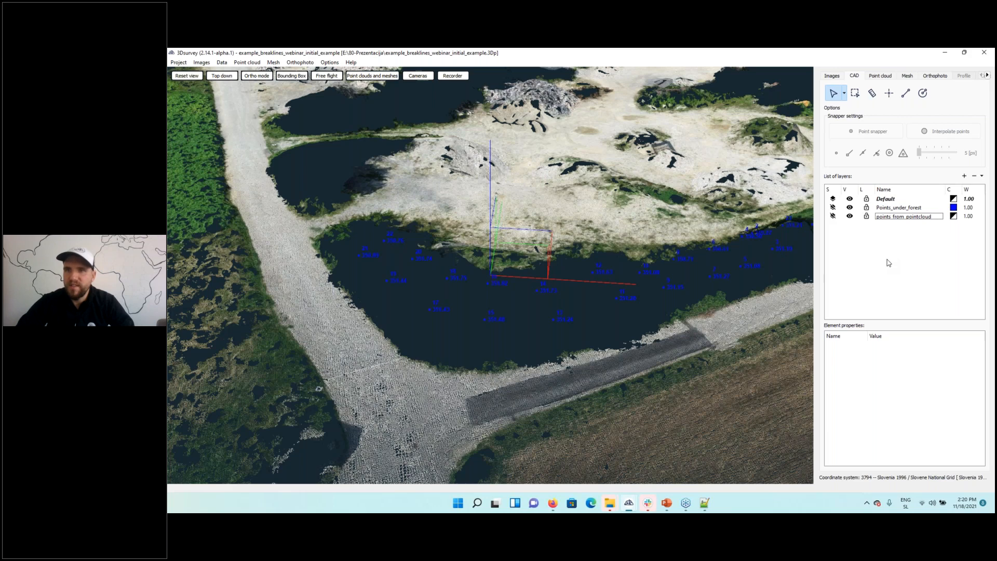
key(Return)
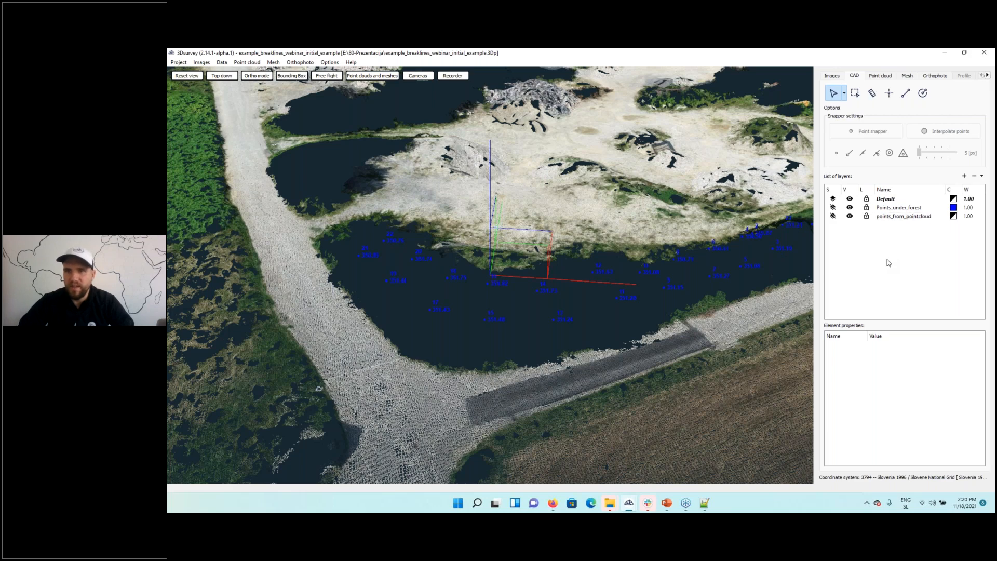
- Set the line colour of the Points_under_forest layer to light cyan (#aaffff)
double_click(954, 207)
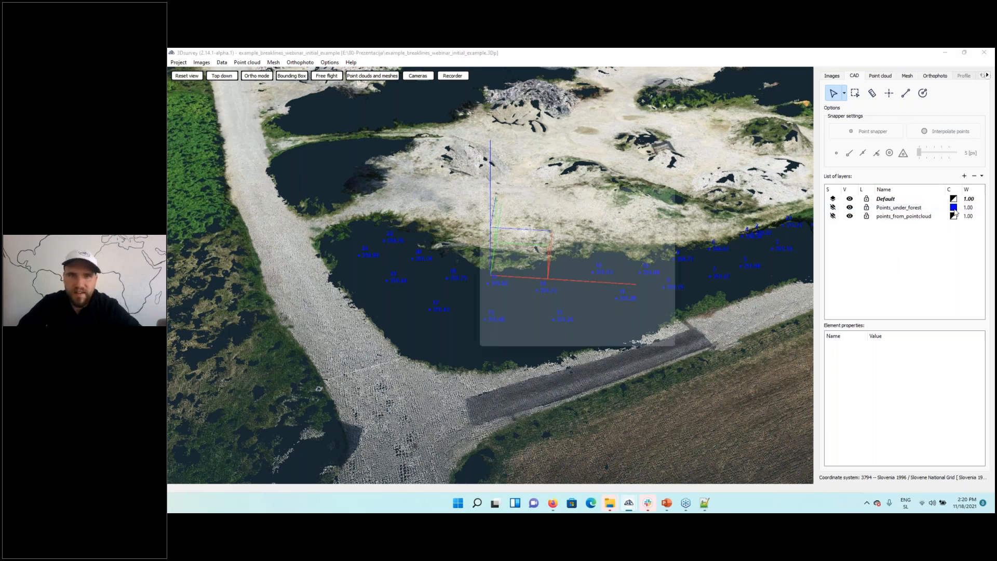
click(563, 229)
click(648, 349)
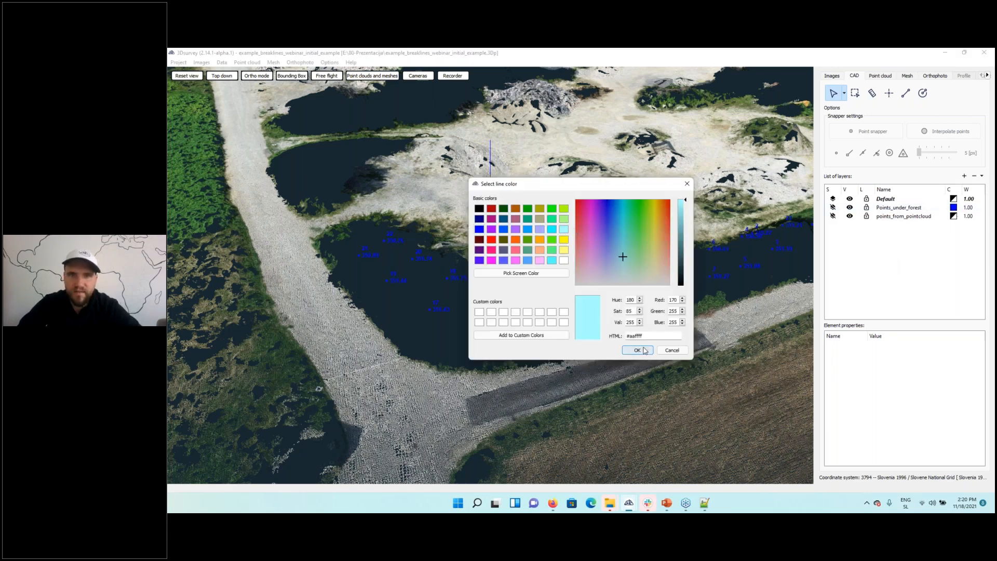
- Examine the imported survey points and the edges of the surrounding point cloud hole along its whole length
drag(715, 322, 711, 345)
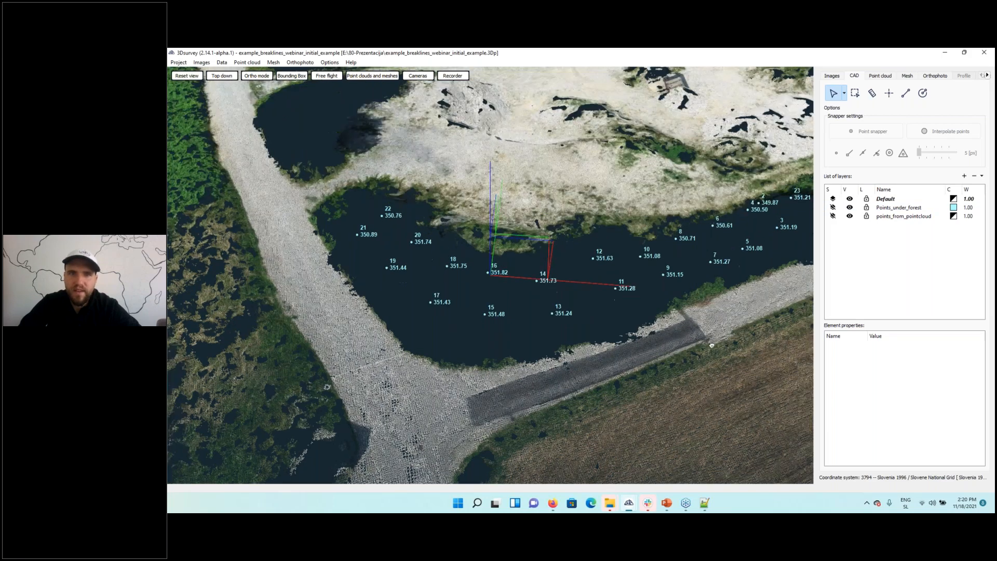
right_drag(711, 345, 420, 342)
scroll(503, 171, up, 5)
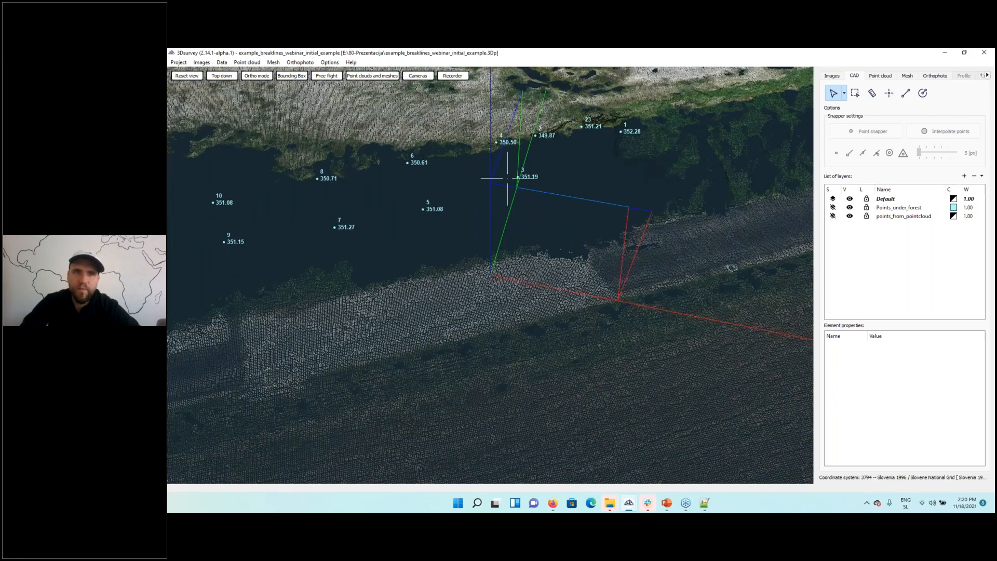
right_drag(476, 218, 536, 210)
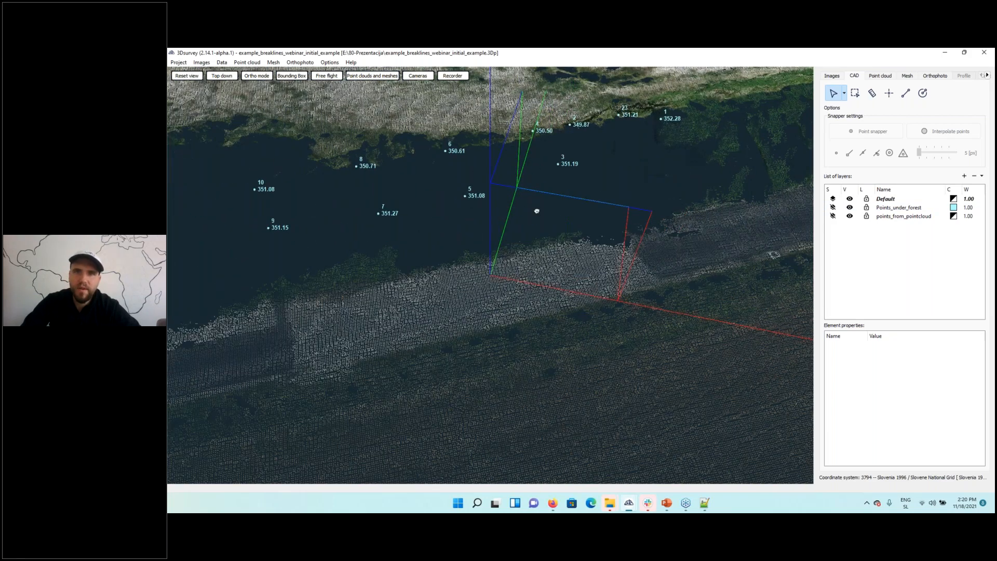
drag(537, 211, 722, 310)
right_drag(722, 311, 451, 359)
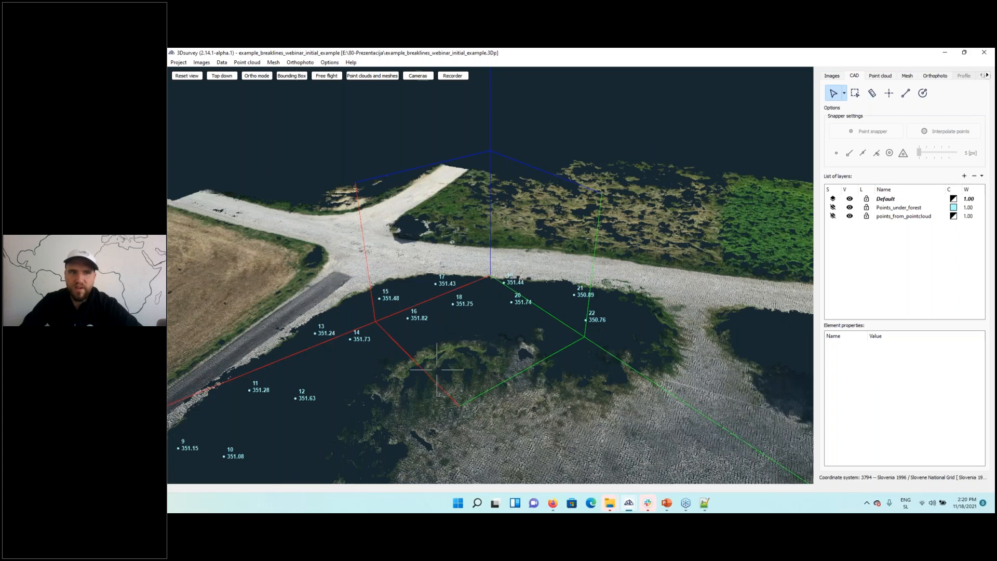
drag(450, 359, 644, 317)
scroll(644, 318, down, 5)
scroll(644, 318, up, 1)
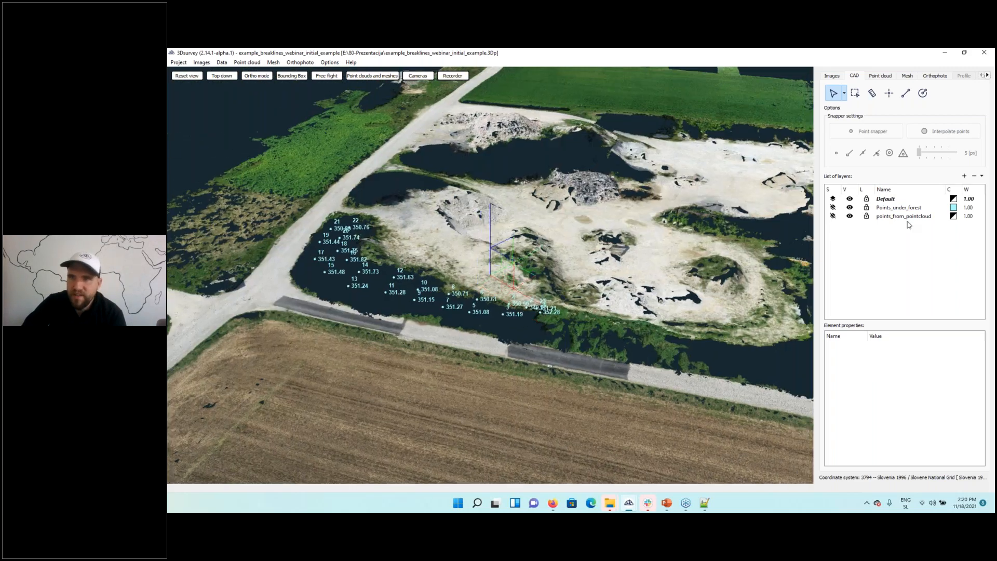
- Make points_from_pointcloud the active layer and set its line colour to yellow
click(832, 217)
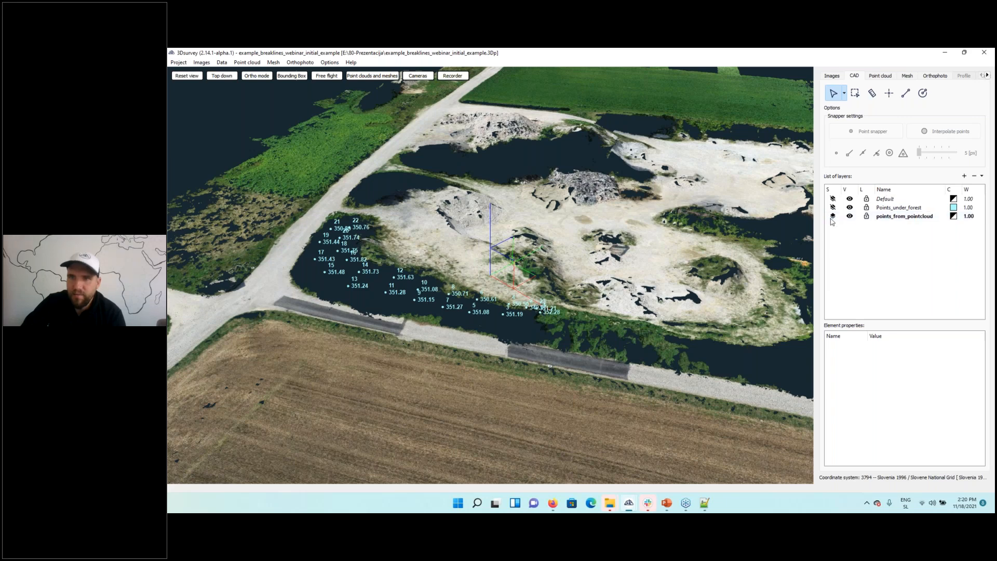
click(953, 216)
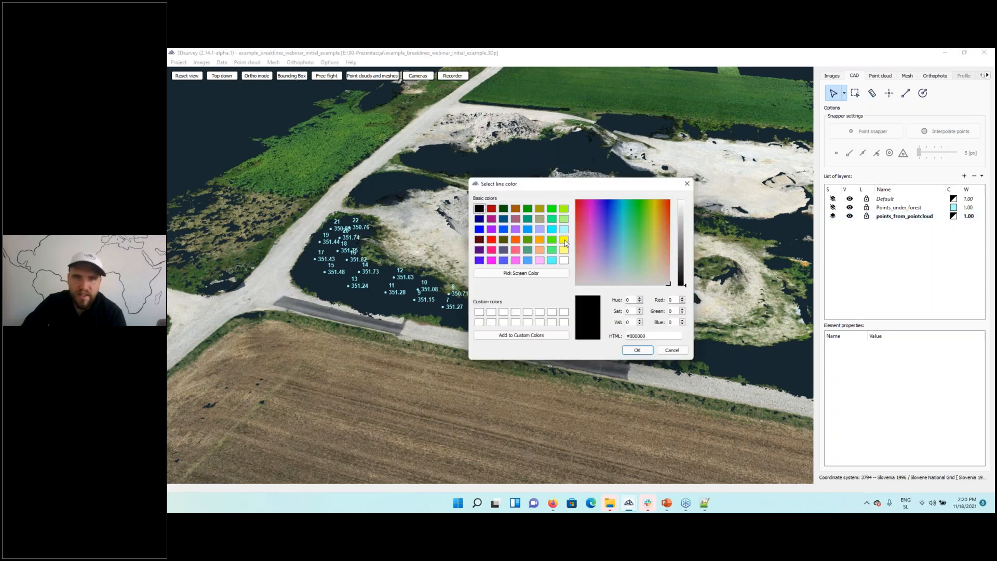
click(563, 239)
click(637, 350)
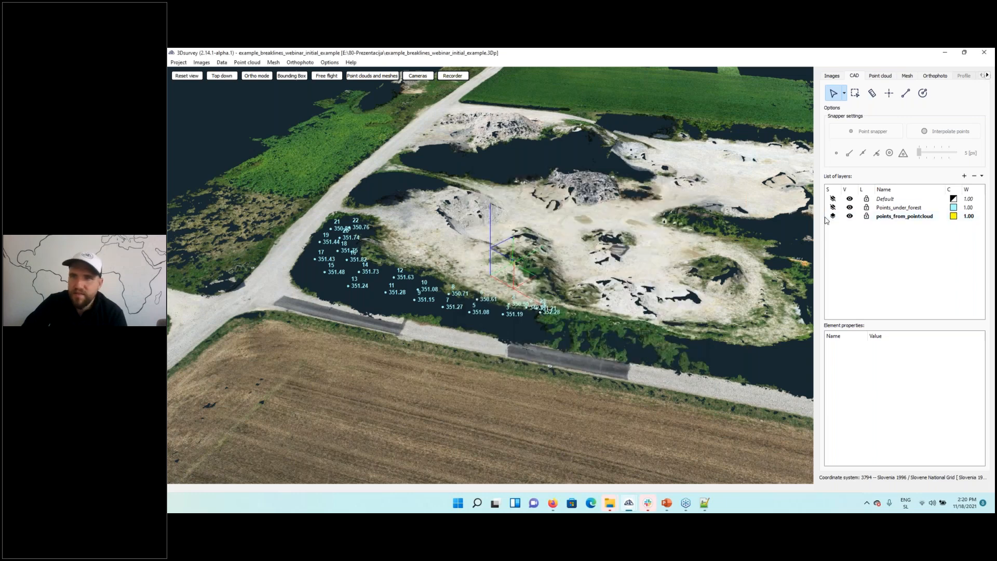
- Place points on the point cloud along the hole's roadside edge, on the points_from_pointcloud layer
click(889, 93)
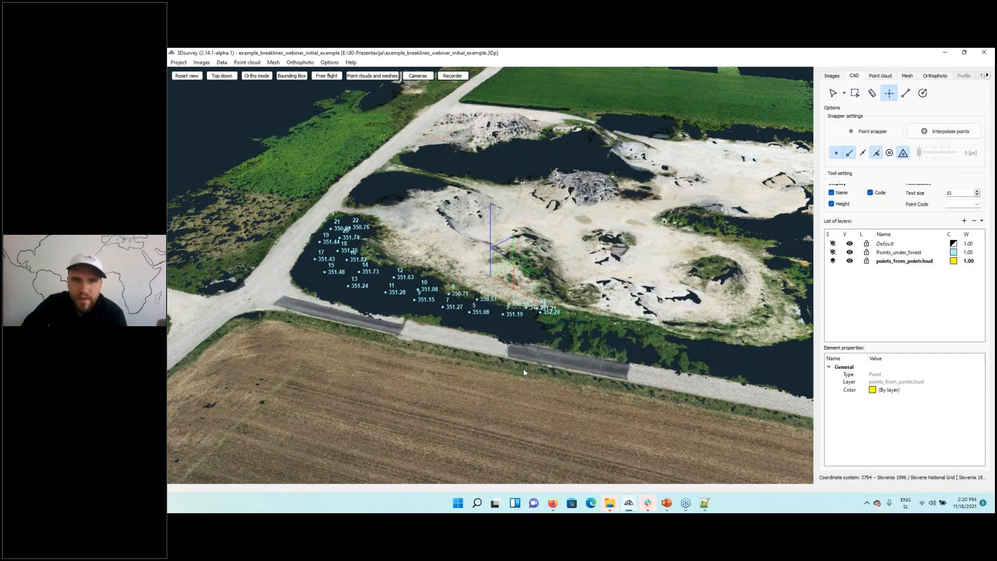
click(540, 343)
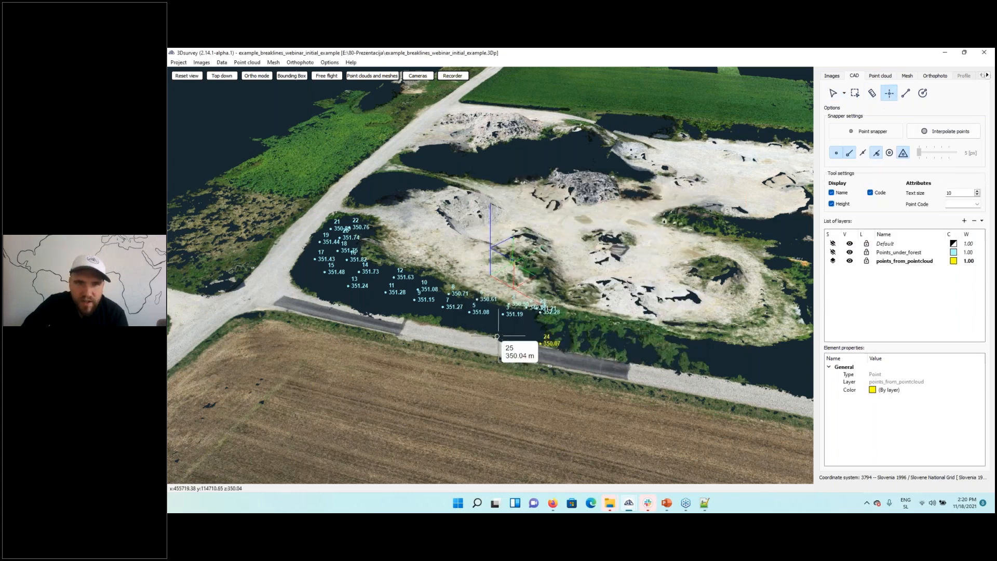
click(502, 340)
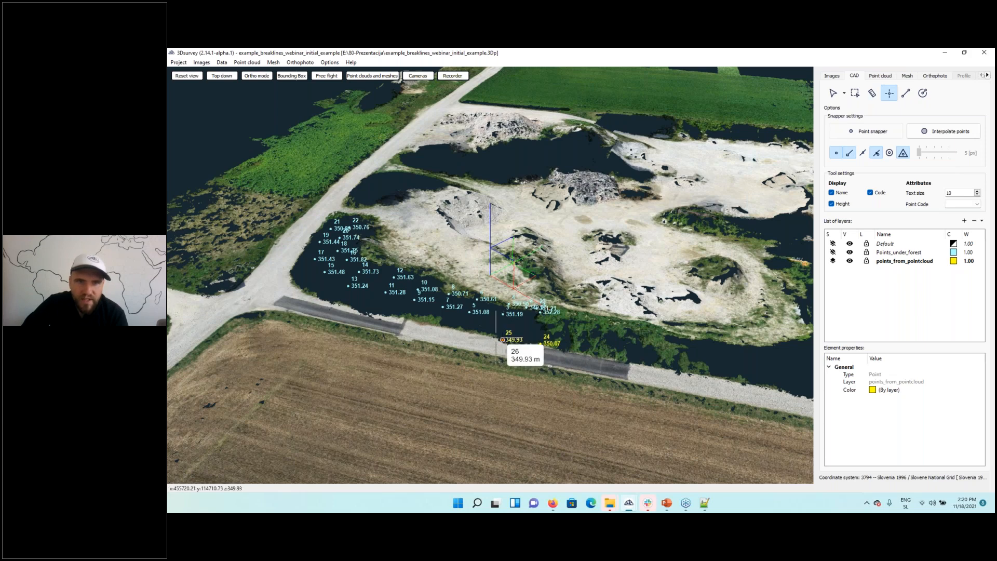
click(467, 330)
click(446, 327)
click(445, 317)
click(408, 313)
click(382, 314)
- Add more point cloud points along the remaining roadside edge and around the hole's corner at the road junction
middle_drag(384, 312, 593, 332)
click(593, 332)
click(560, 324)
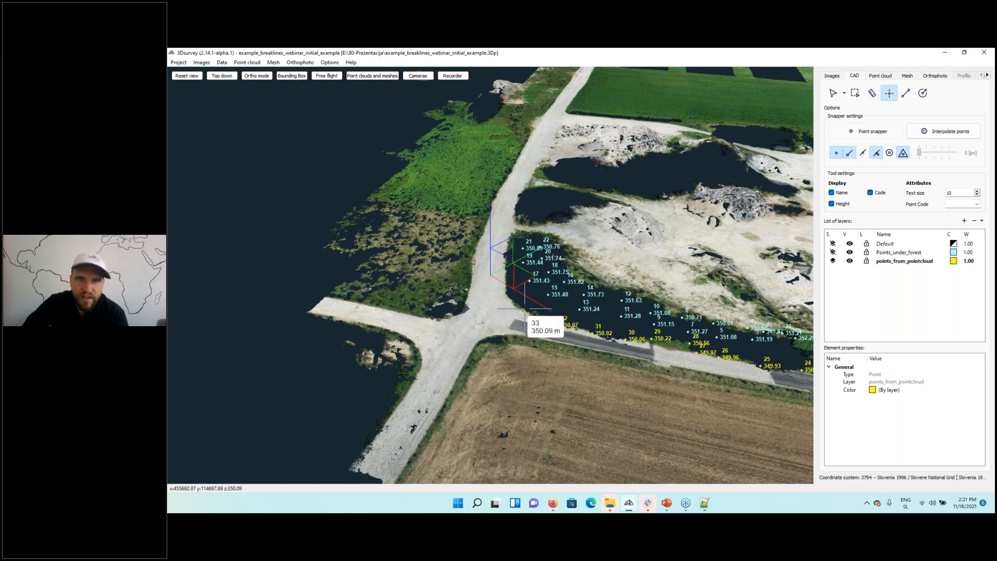
click(507, 291)
click(506, 270)
middle_drag(502, 297, 567, 377)
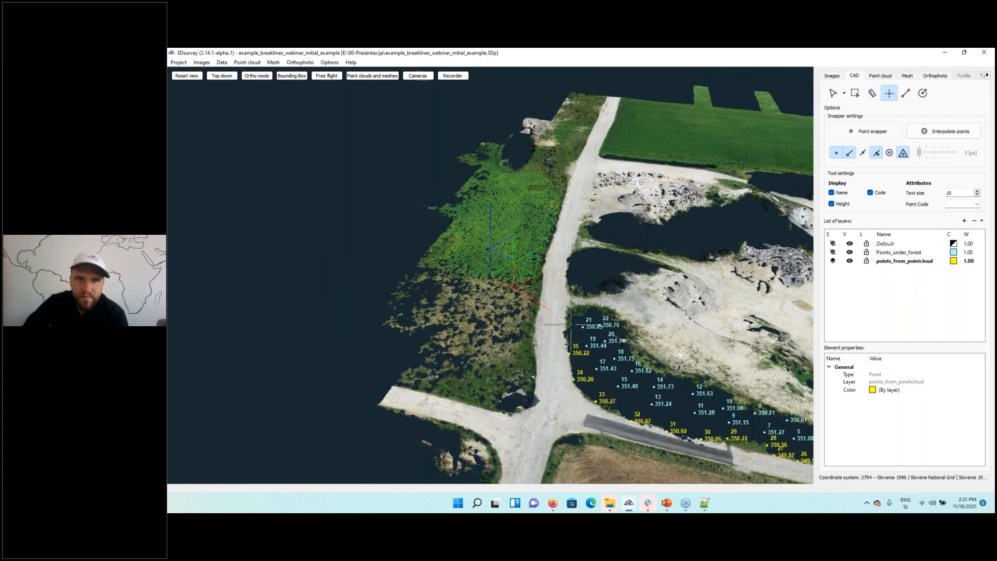
click(570, 325)
- Place points around the end of the hole beyond survey points 21 and 22, starting up its quarry side
drag(565, 342, 778, 373)
scroll(547, 356, up, 3)
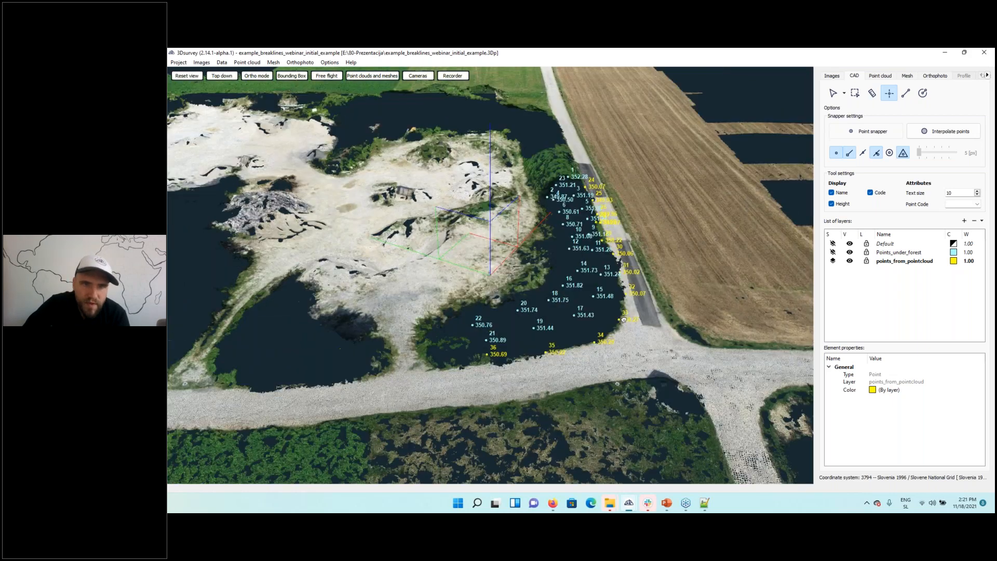
drag(547, 356, 796, 428)
click(545, 357)
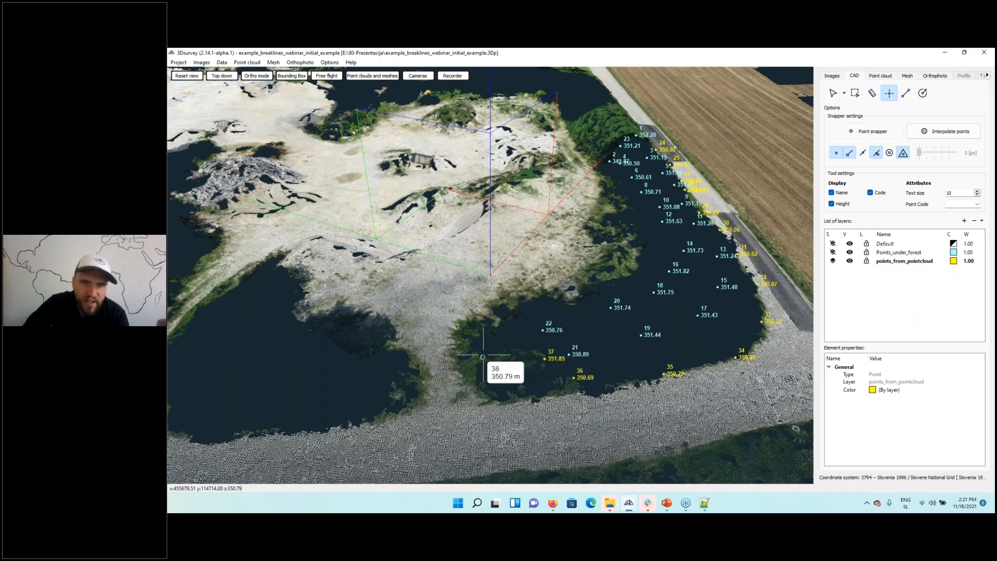
drag(485, 355, 512, 358)
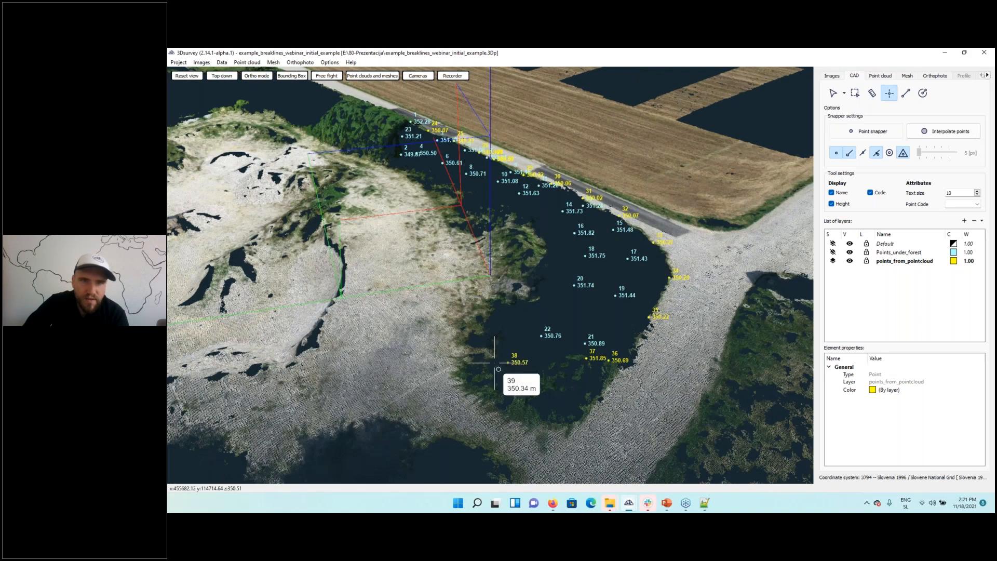
click(499, 338)
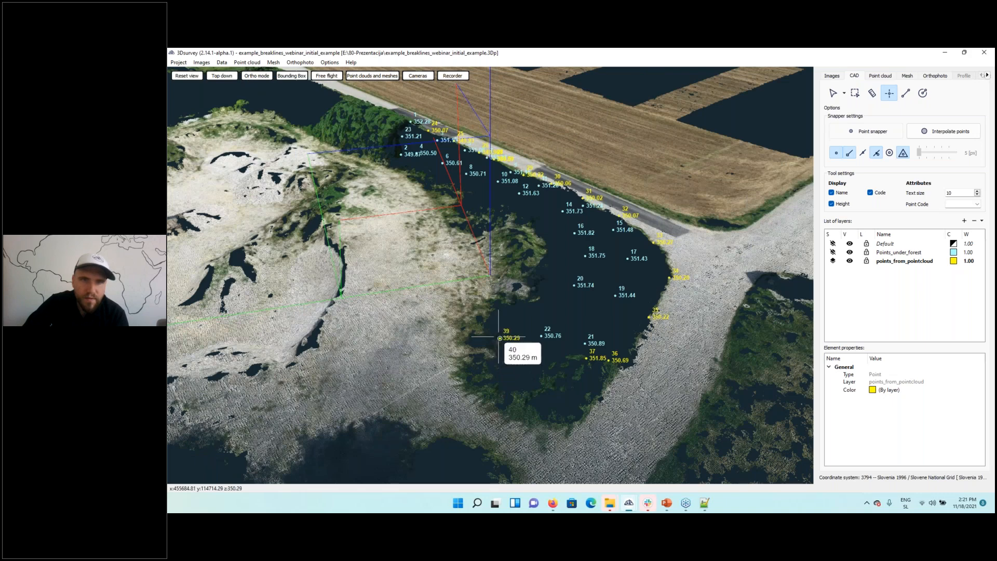
click(604, 385)
click(554, 415)
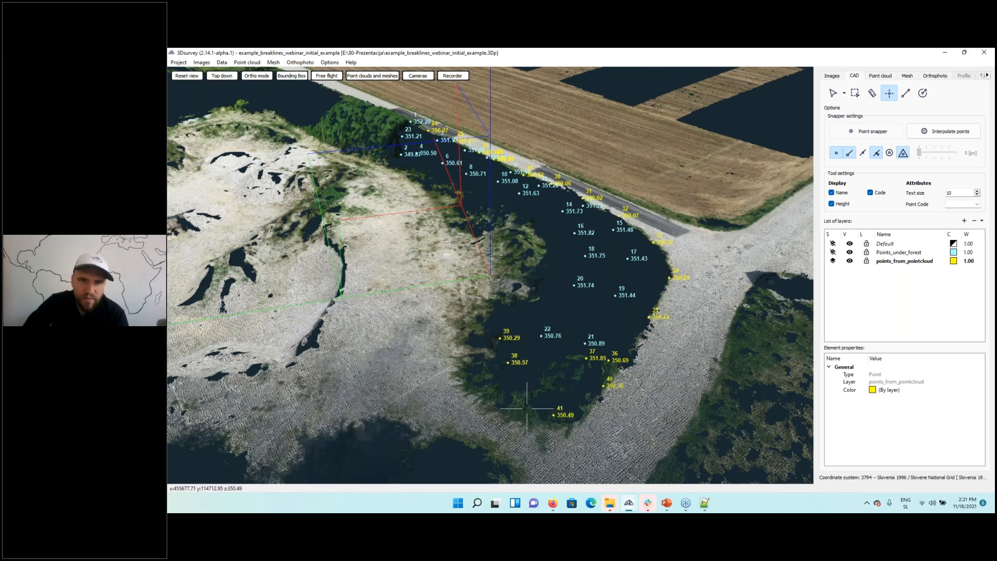
click(505, 394)
click(489, 312)
- Place points along the vegetated quarry-side edge of the hole, from beside survey point 20 to beside point 6
drag(491, 325, 659, 416)
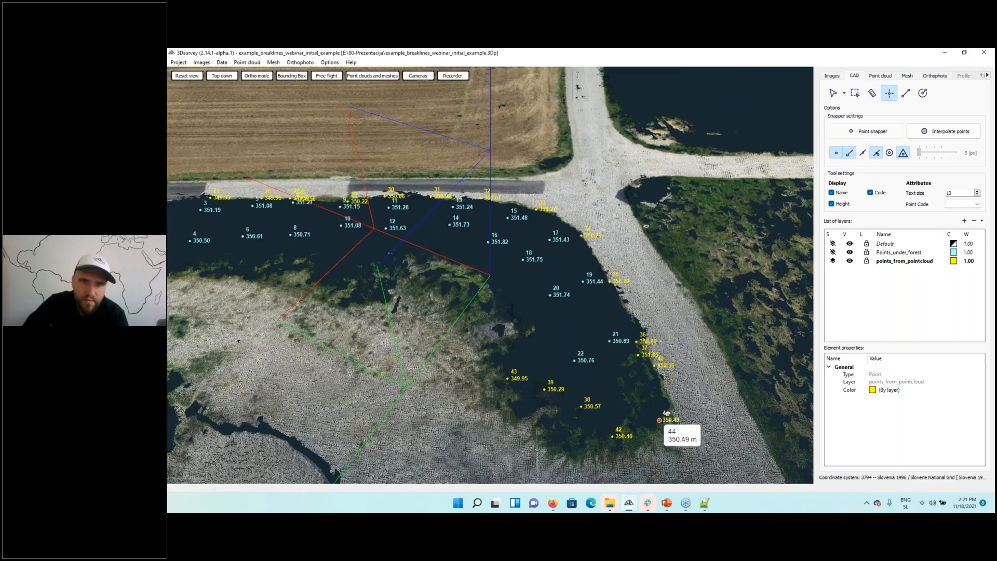
click(517, 308)
click(490, 276)
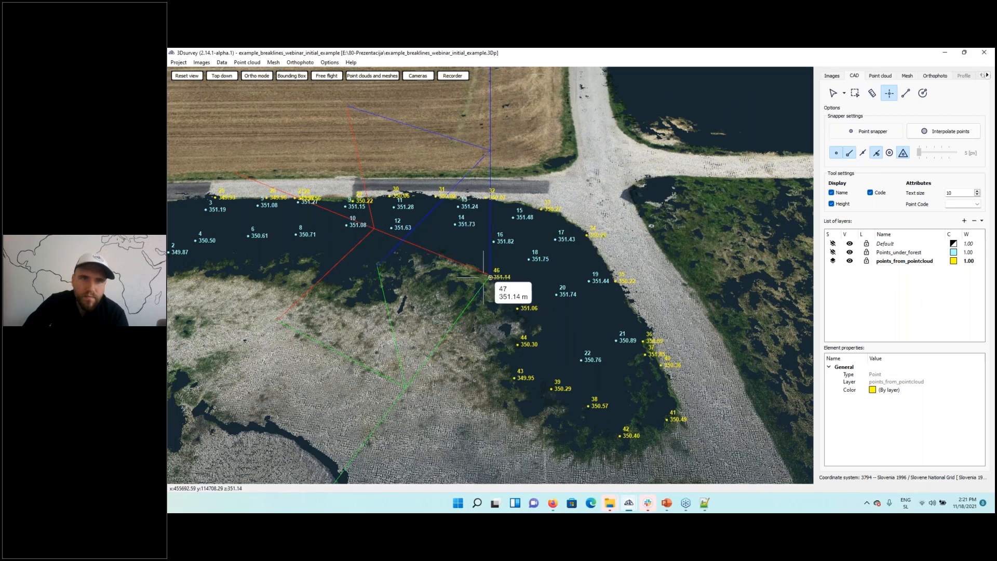
drag(523, 321, 706, 426)
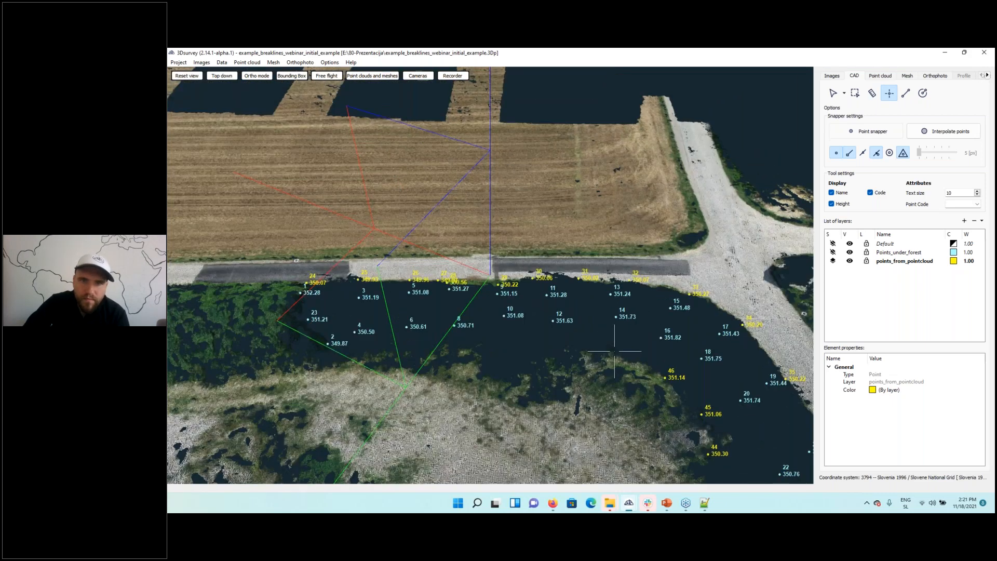
click(609, 354)
click(564, 350)
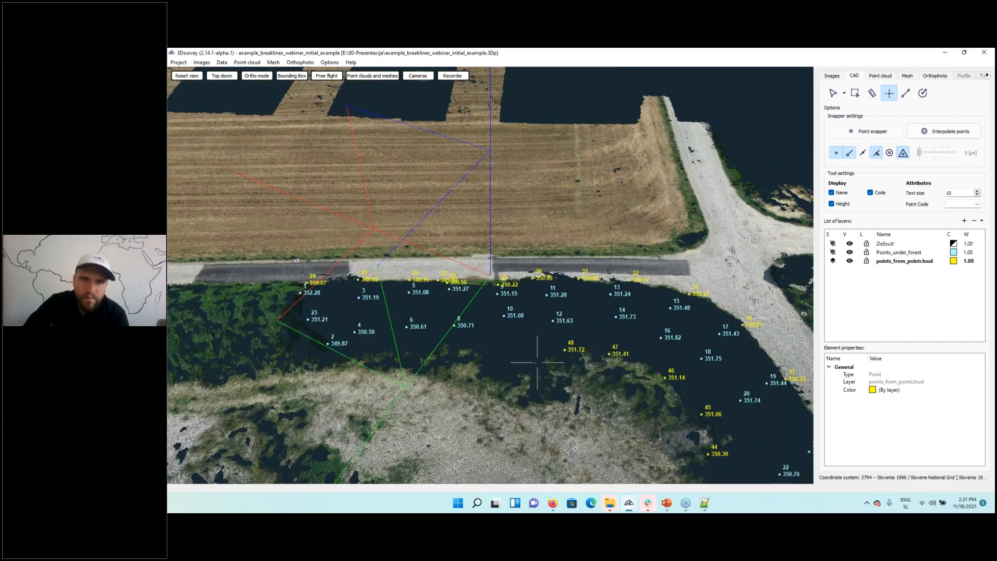
click(520, 375)
click(487, 374)
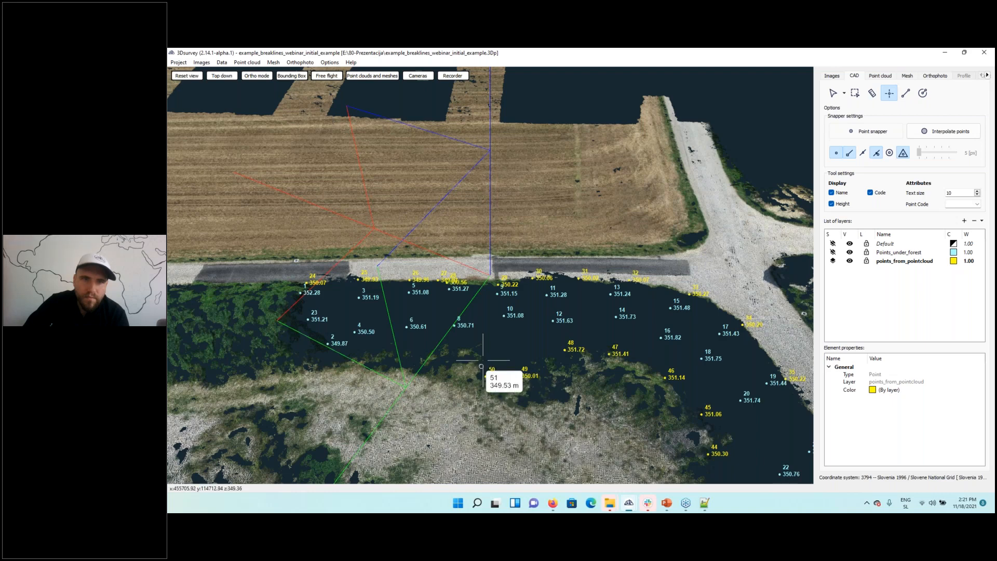
click(477, 345)
click(409, 351)
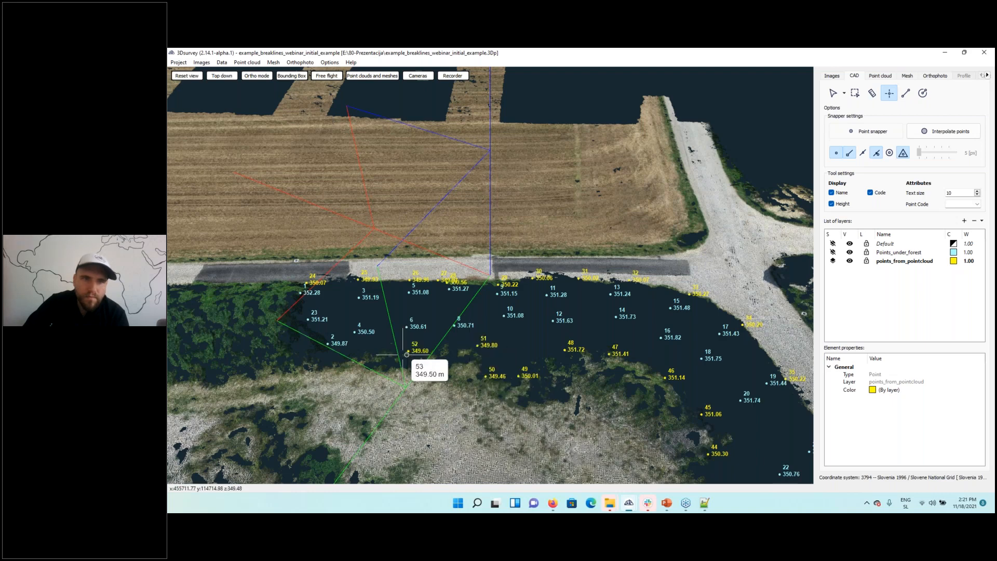
- Place the last edge points on the quarry side near survey point 2 and at the hole's tree-covered end
middle_drag(387, 355, 567, 350)
click(565, 348)
click(522, 358)
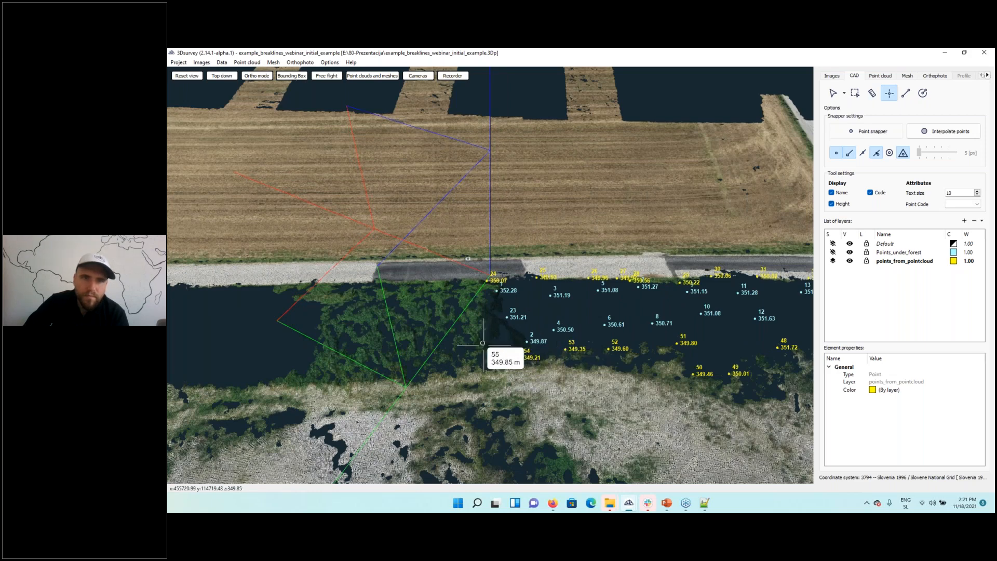
middle_drag(521, 399, 745, 262)
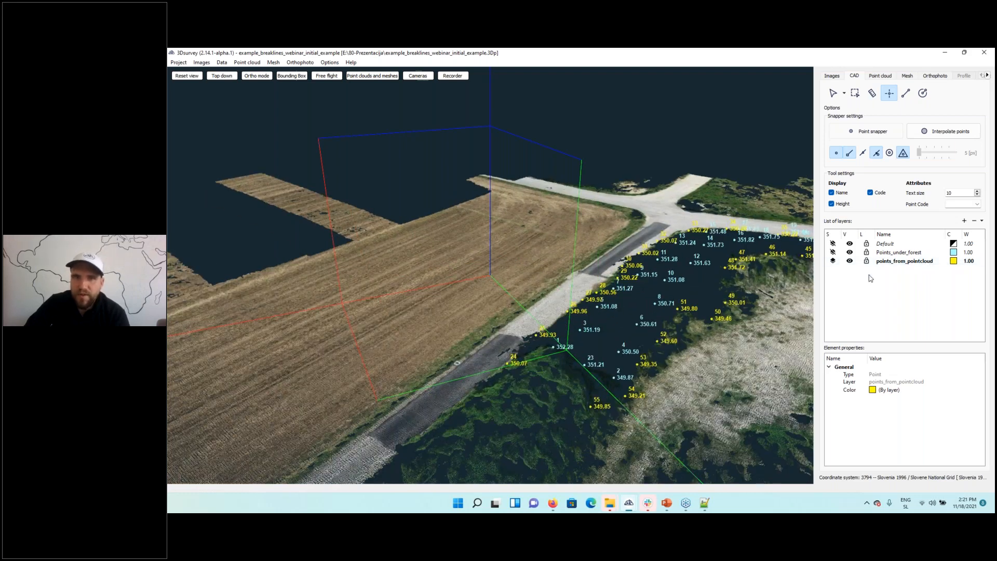
middle_drag(657, 350, 576, 382)
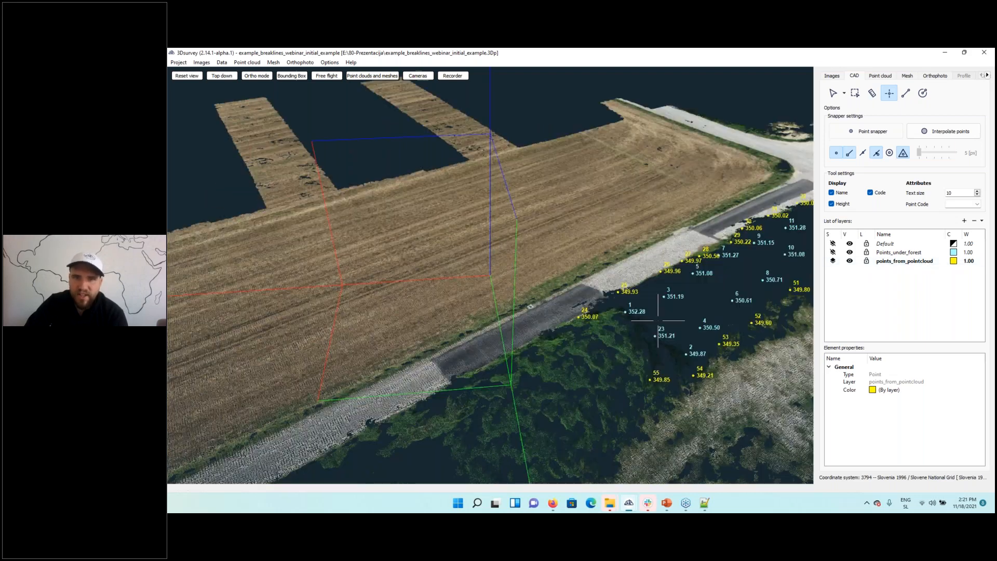
scroll(550, 311, down, 3)
middle_drag(534, 299, 512, 292)
- Make Points_under_forest the active layer and leave the polyline tool without drawing anything
click(906, 92)
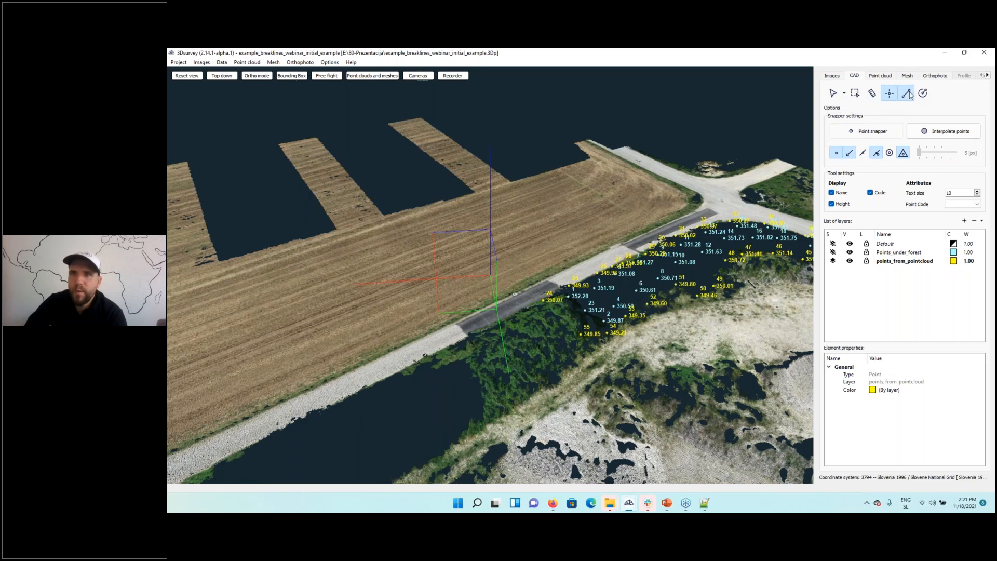
click(833, 253)
drag(568, 308, 519, 316)
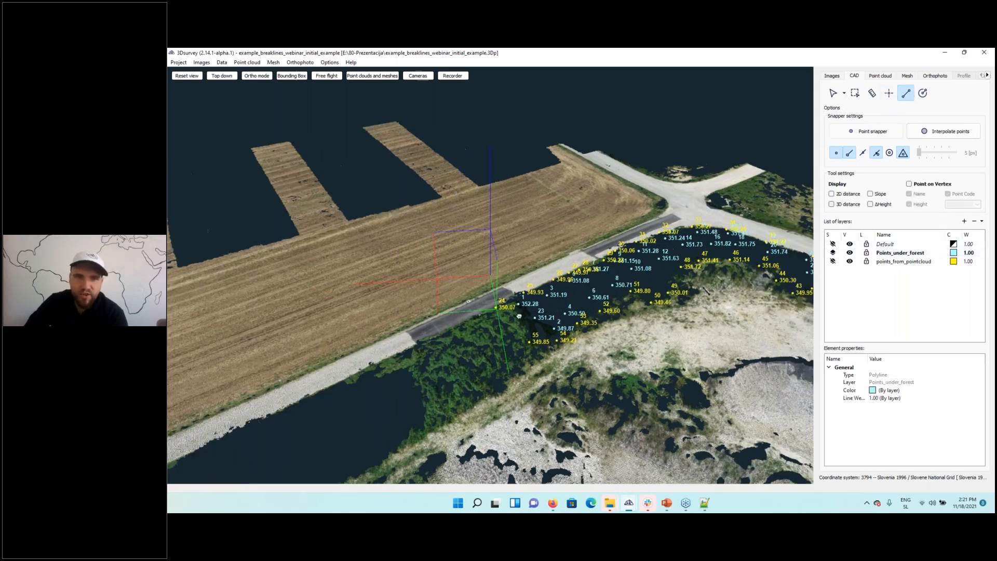
scroll(519, 315, up, 5)
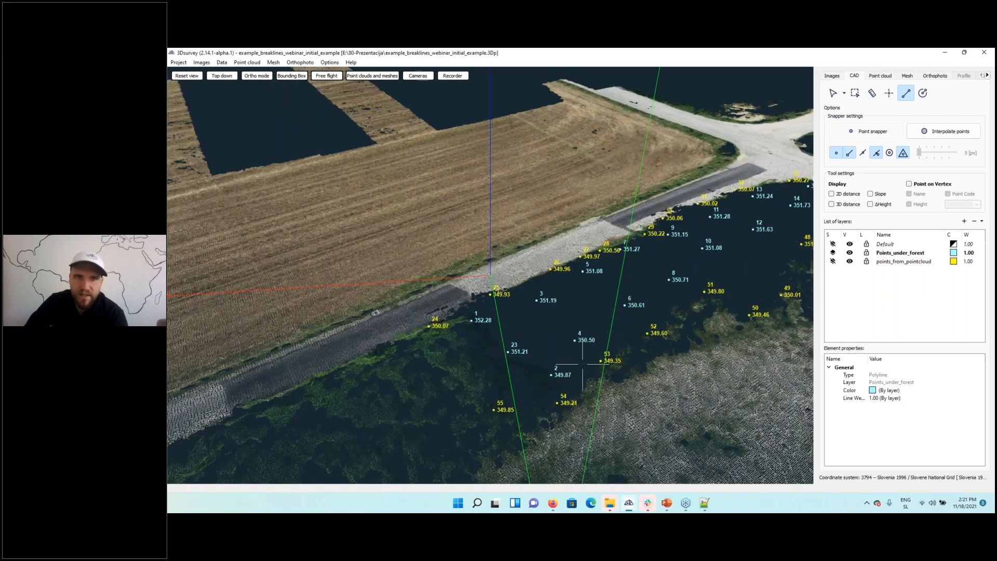
middle_drag(589, 363, 625, 350)
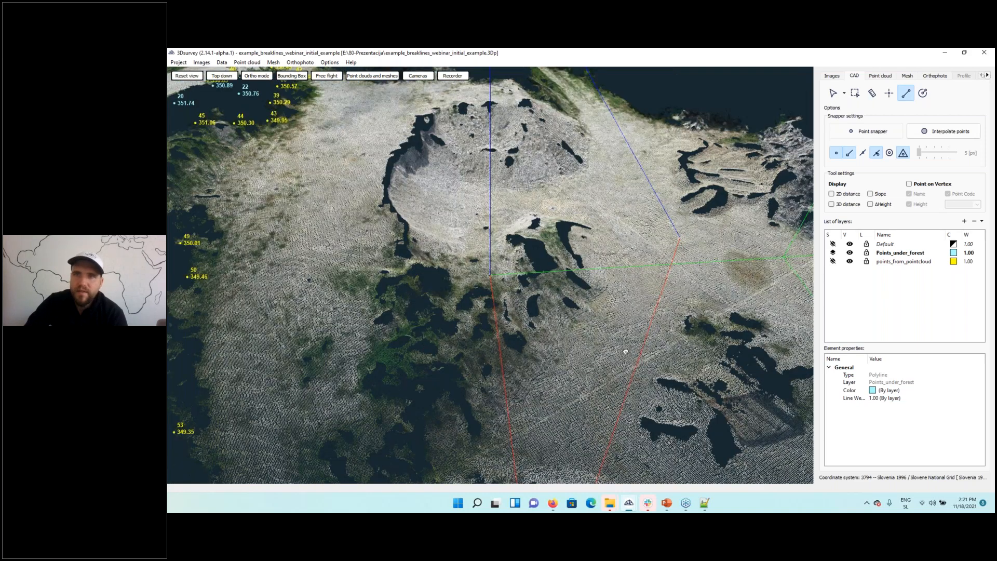
scroll(625, 350, down, 5)
key(Escape)
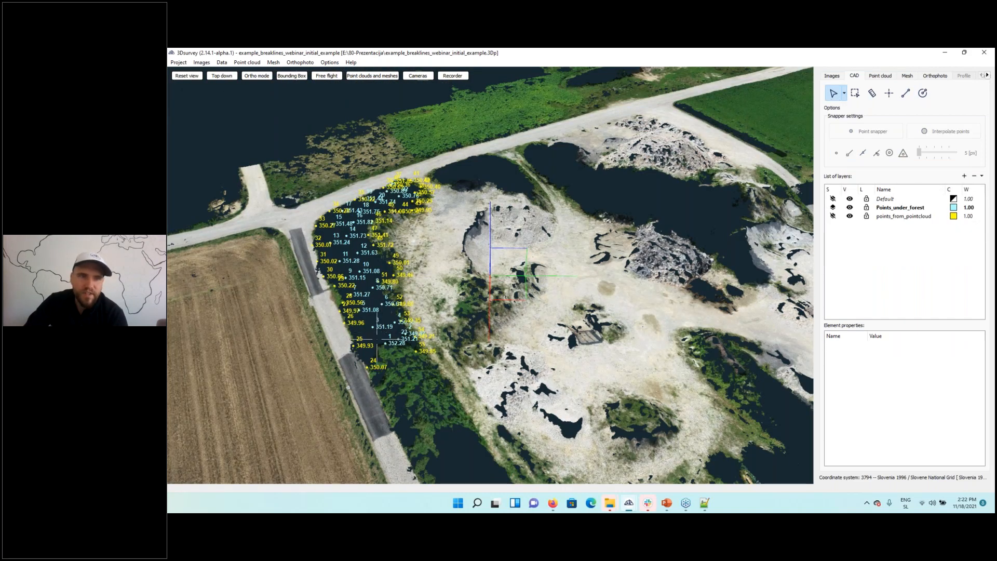
- Start a polyline at survey point 1 and snap it through points 3, 5 and 7
middle_drag(382, 343, 501, 290)
click(906, 93)
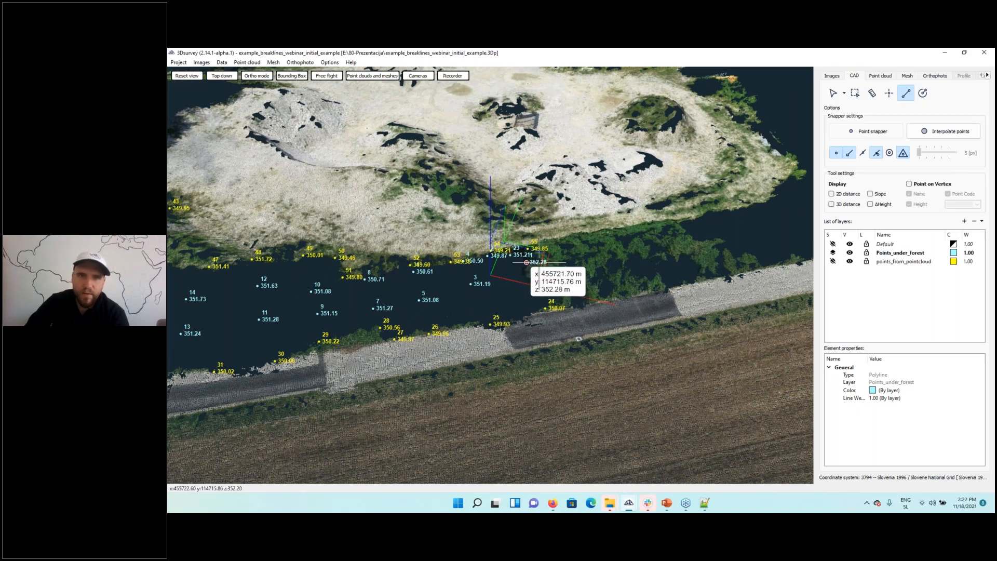
click(525, 262)
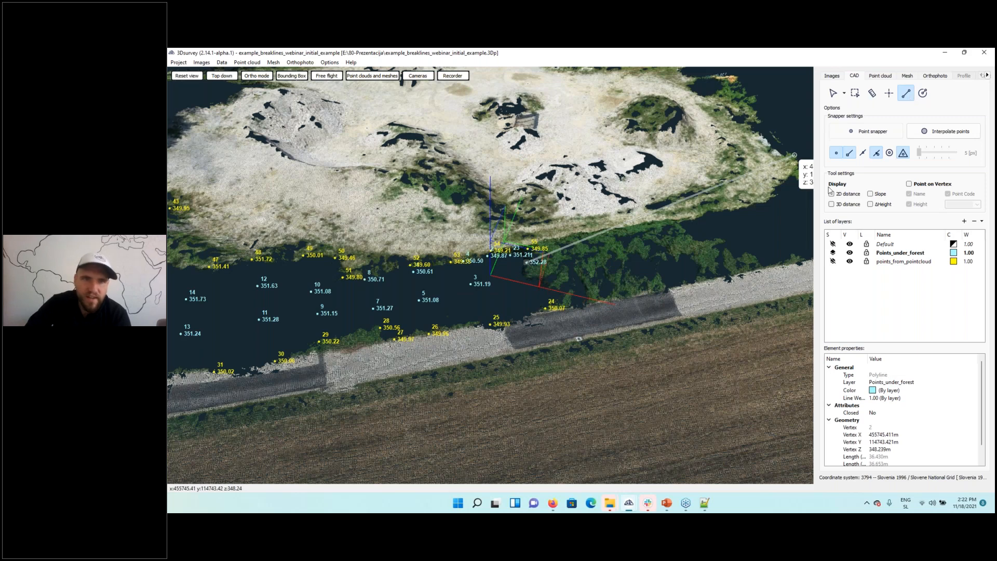
click(471, 284)
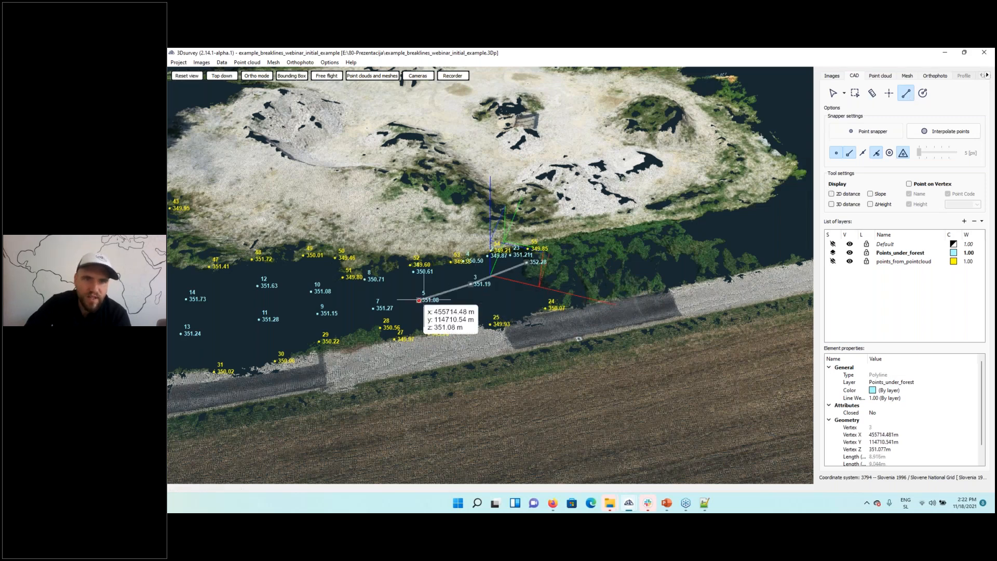
click(419, 300)
click(373, 308)
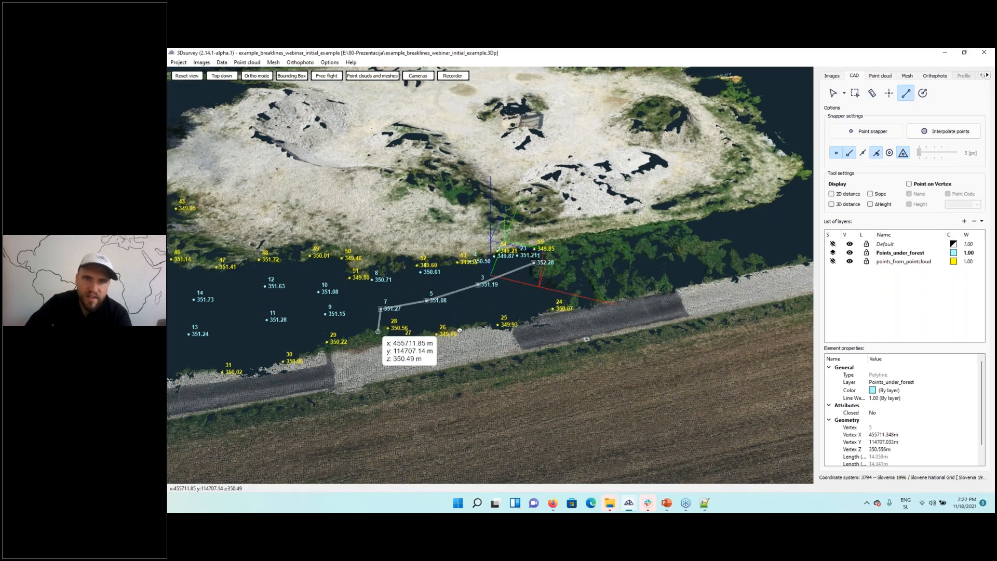
- Extend the polyline by snapping it to survey points 9, 11, 13, 15 and 17
middle_drag(460, 330, 649, 327)
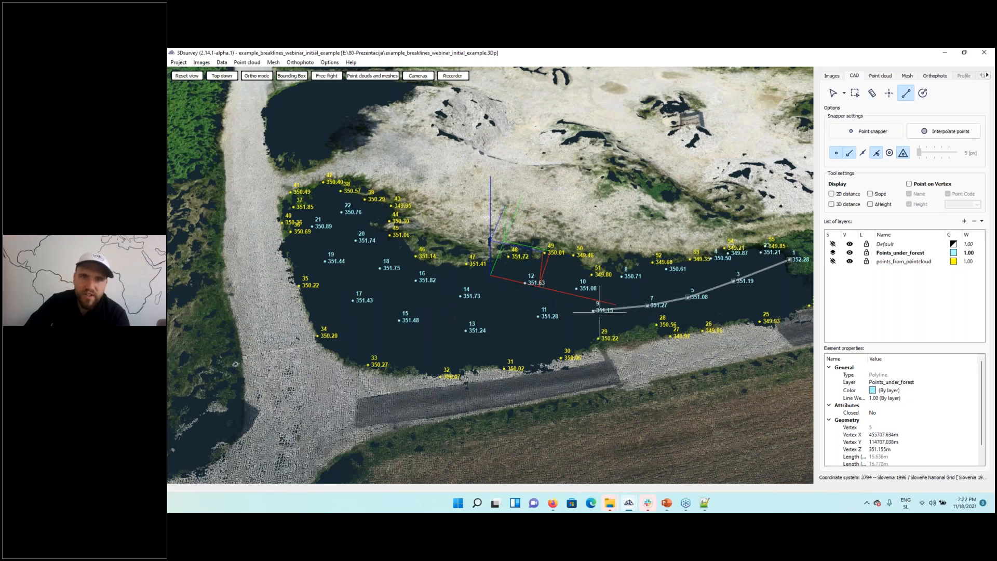
click(593, 310)
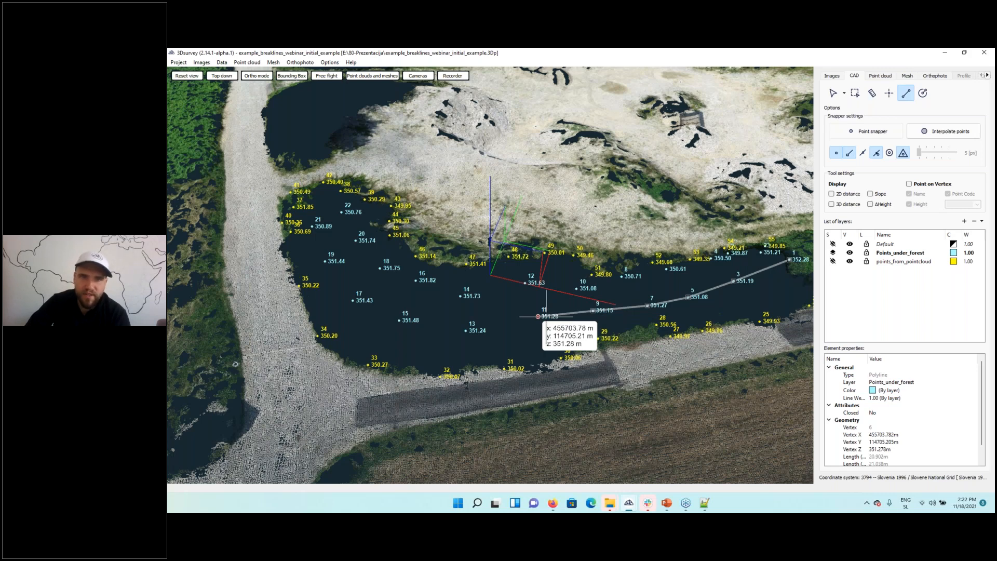
click(538, 316)
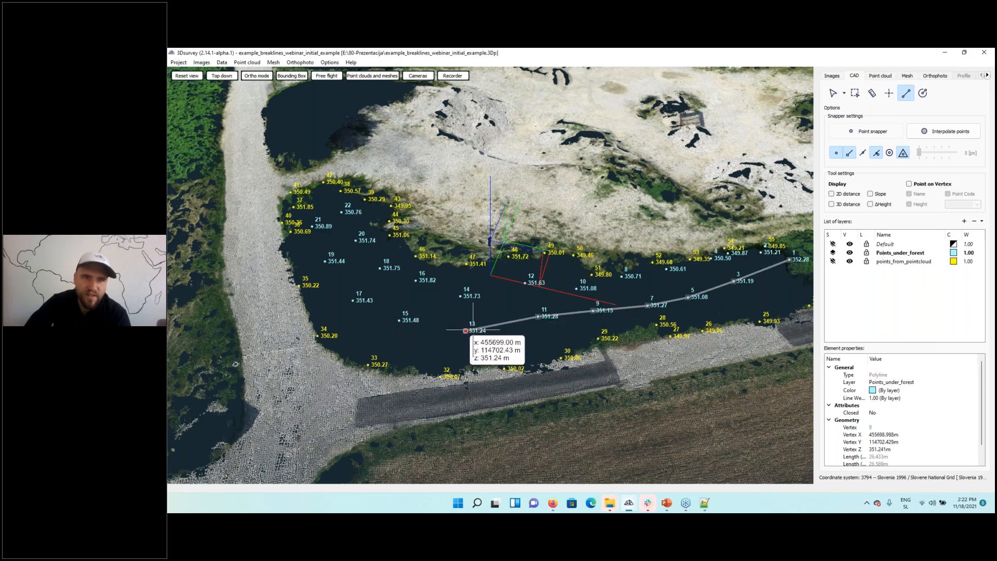
click(399, 320)
click(353, 300)
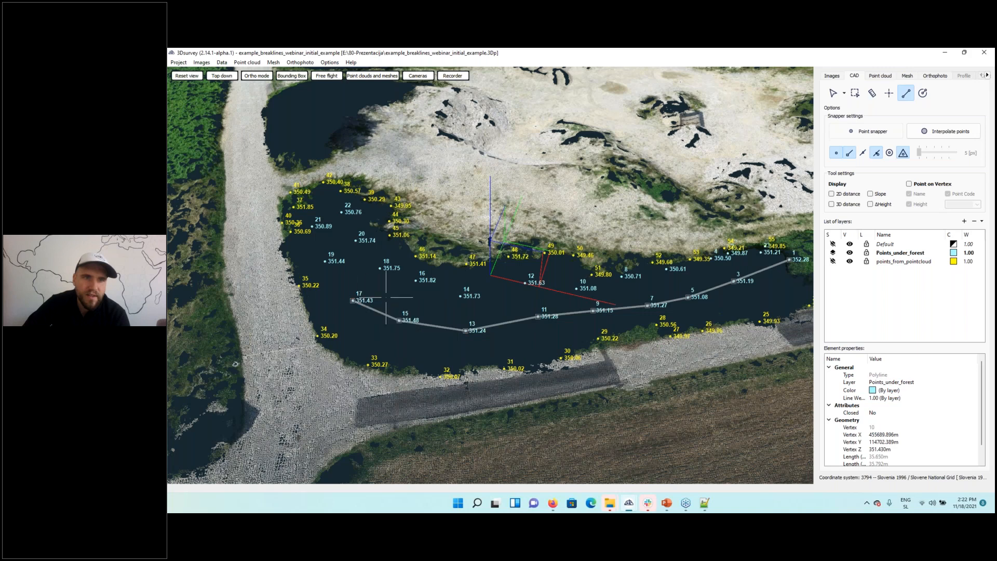
- Try to extend the polyline from survey point 17 to point 20 and undo that vertex
drag(404, 296, 570, 378)
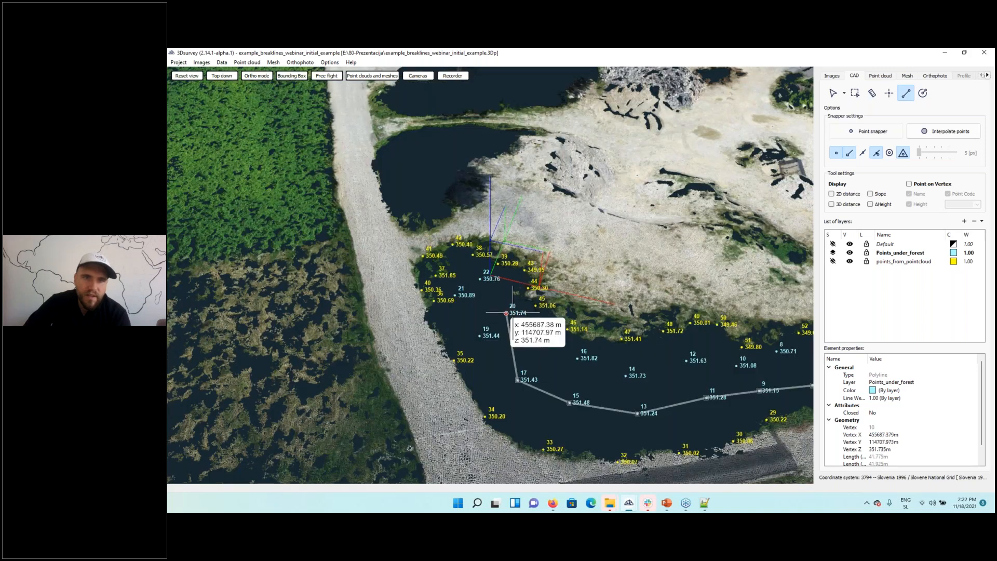
click(505, 313)
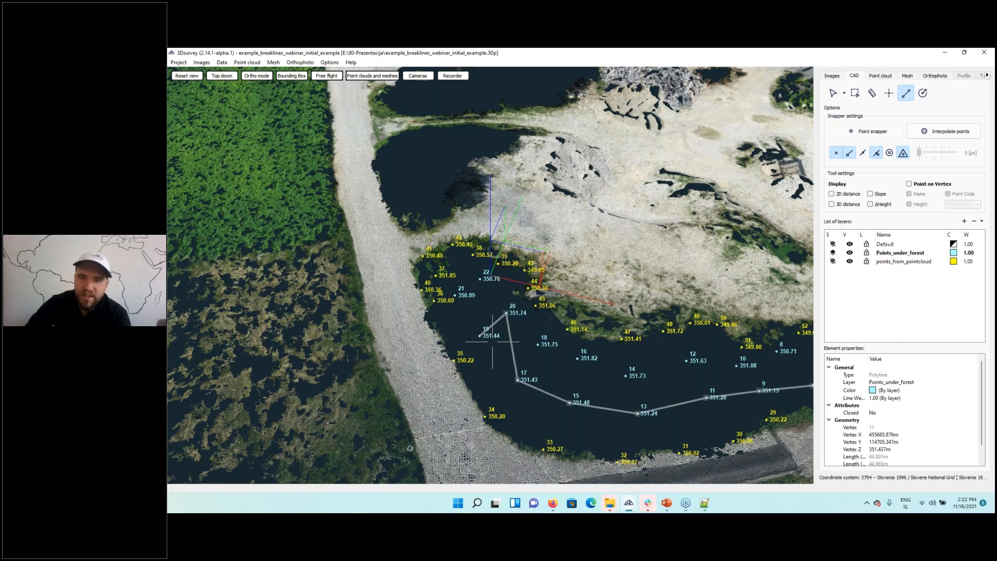
key(ctrl+z)
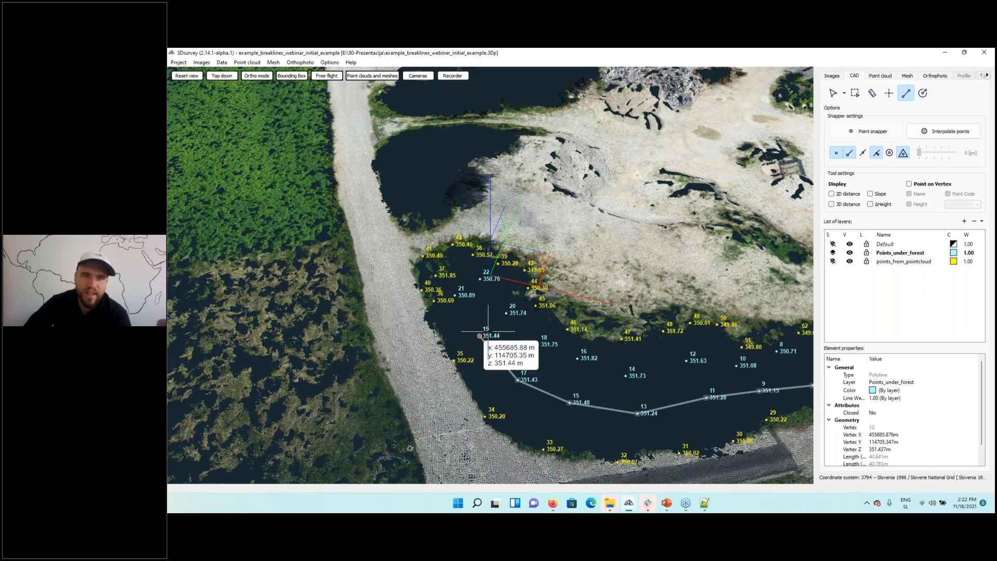
- Extend the polyline from survey point 17 through points 19 and 21 and finish it
click(506, 313)
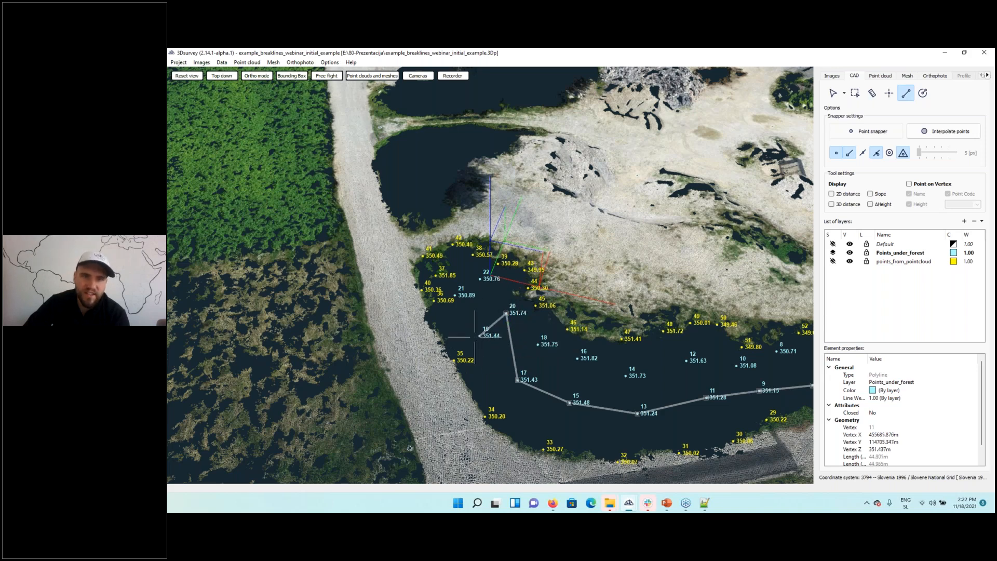
key(ctrl+z)
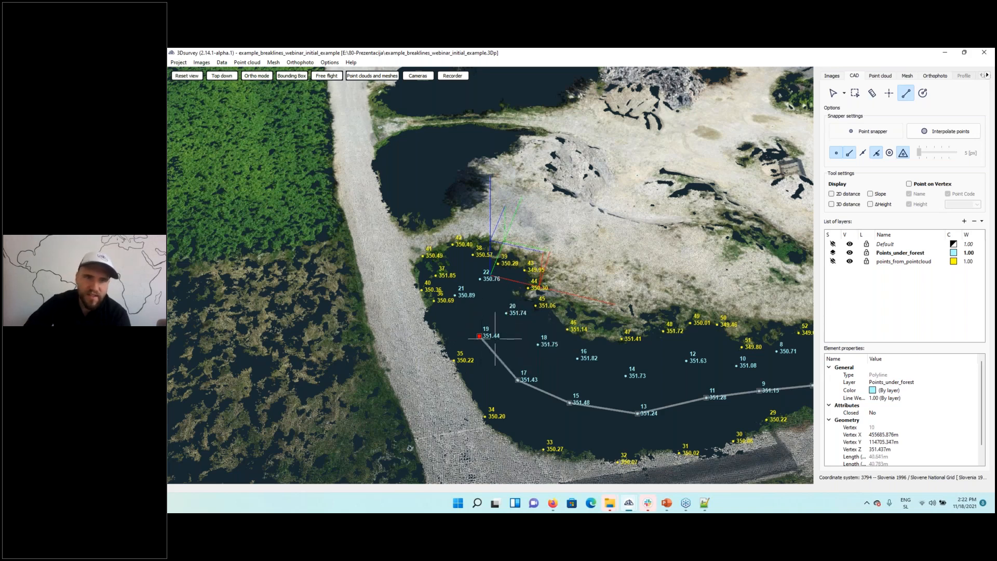
click(479, 336)
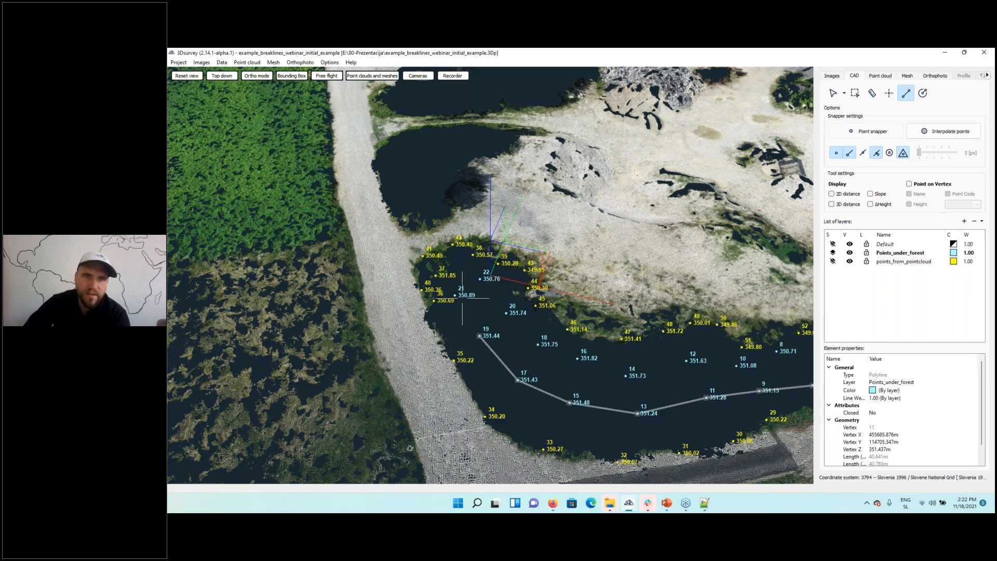
click(455, 295)
right_click(487, 317)
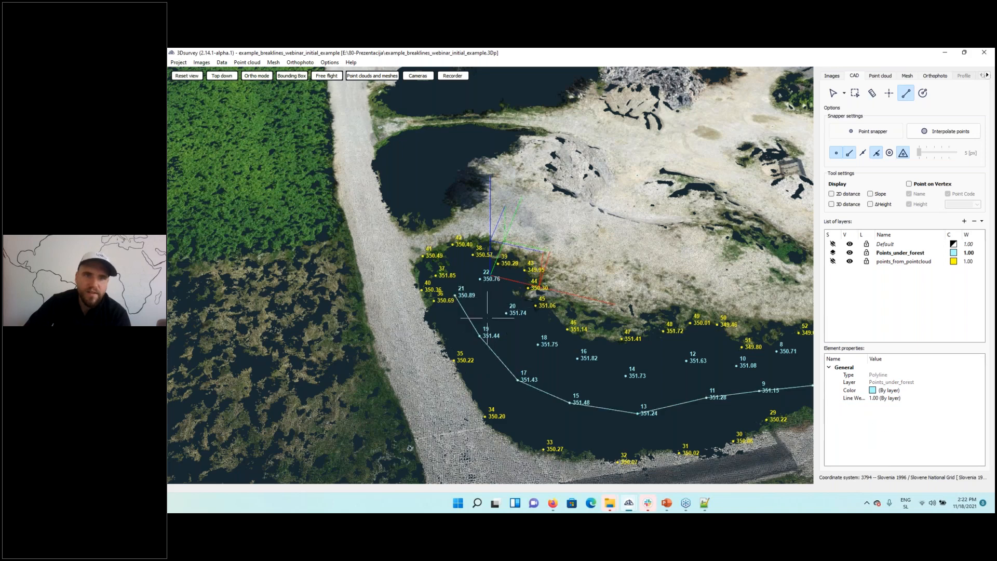
- Start a second polyline at survey point 22 and snap it through points 20, 18, 16, 14 and 10
click(479, 279)
click(506, 313)
click(537, 345)
click(577, 358)
click(625, 375)
click(737, 366)
middle_drag(733, 367, 503, 373)
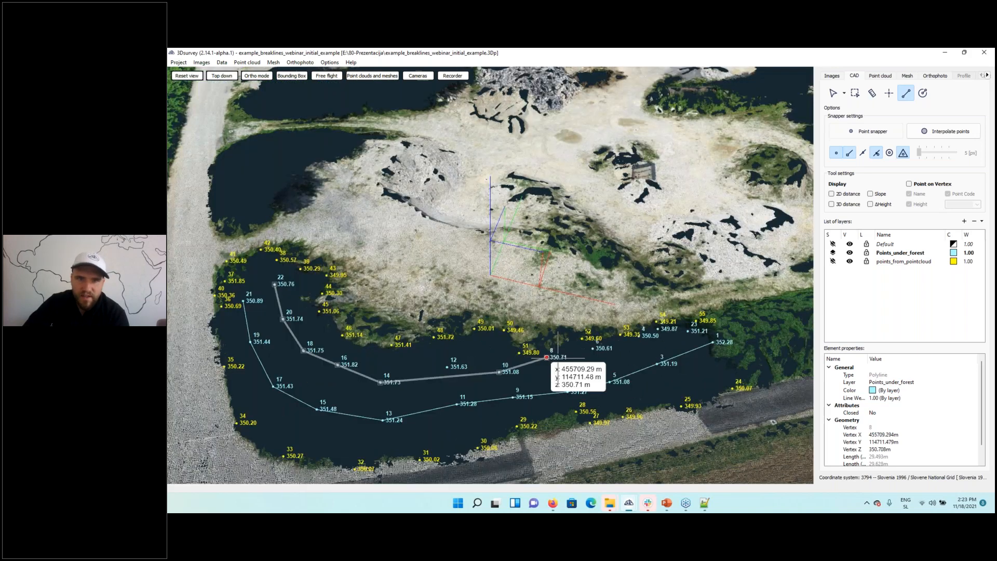
- Extend the second polyline by snapping it to survey points 8, 6, 4, 2 and 23 and finish it
click(546, 357)
click(592, 348)
click(638, 335)
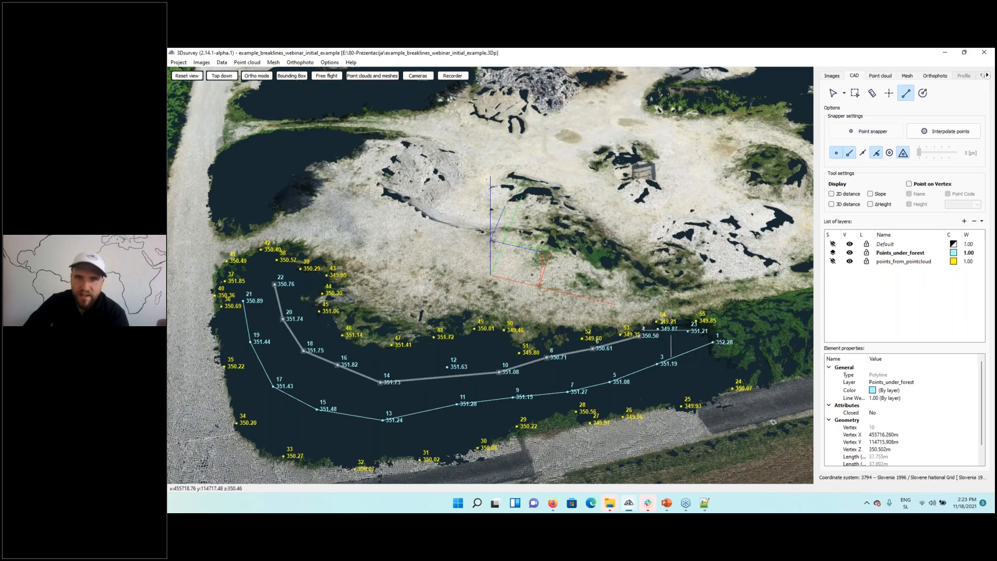
click(657, 329)
right_click(695, 332)
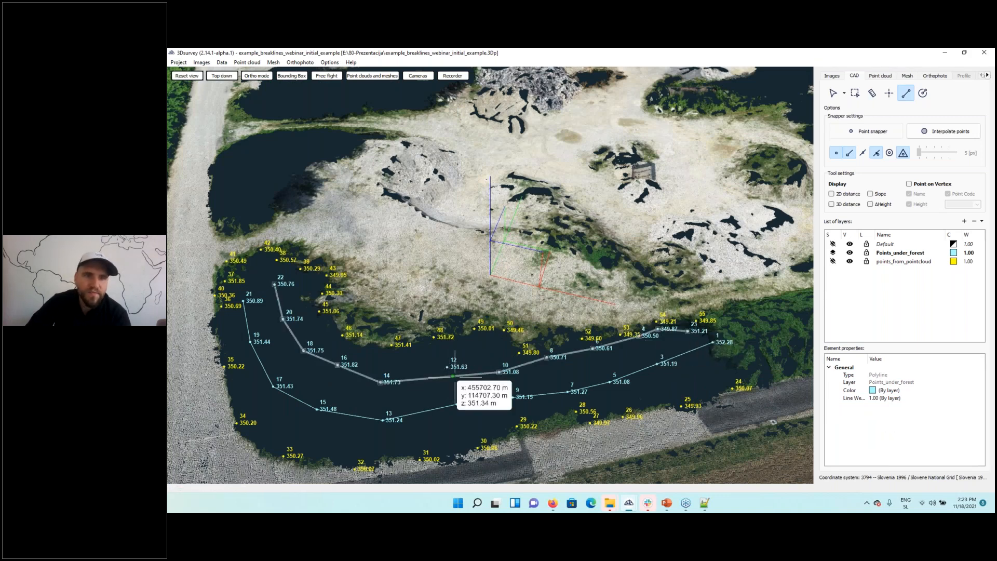
- Insert a vertex on the second polyline between points 14 and 10 and snap it to survey point 12
scroll(526, 280, up, 6)
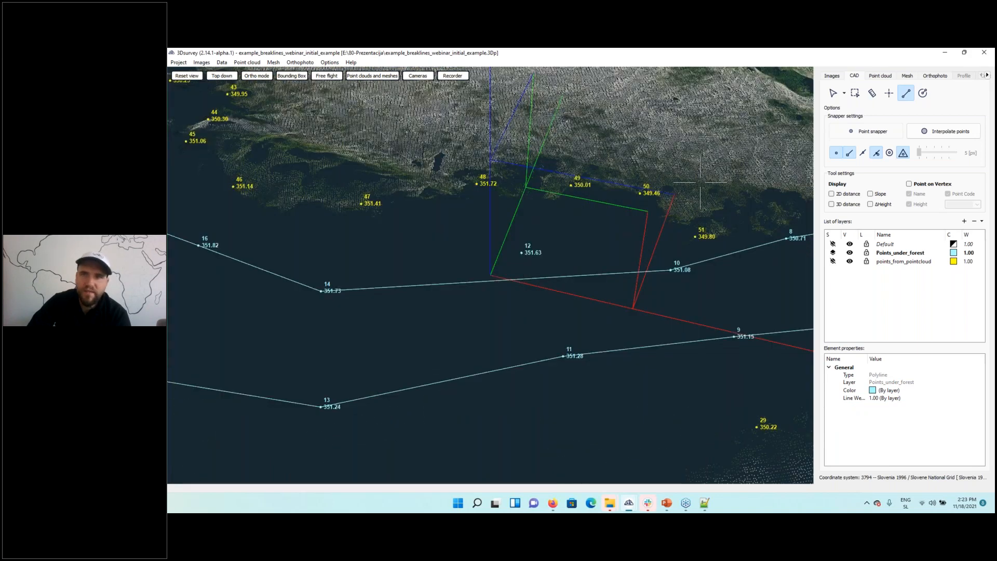
key(Escape)
click(516, 279)
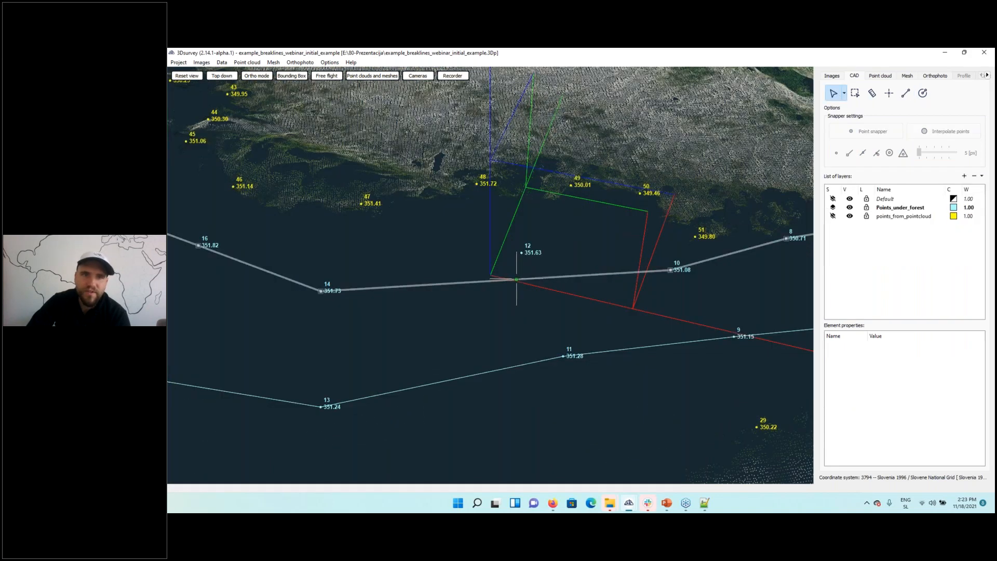
click(516, 280)
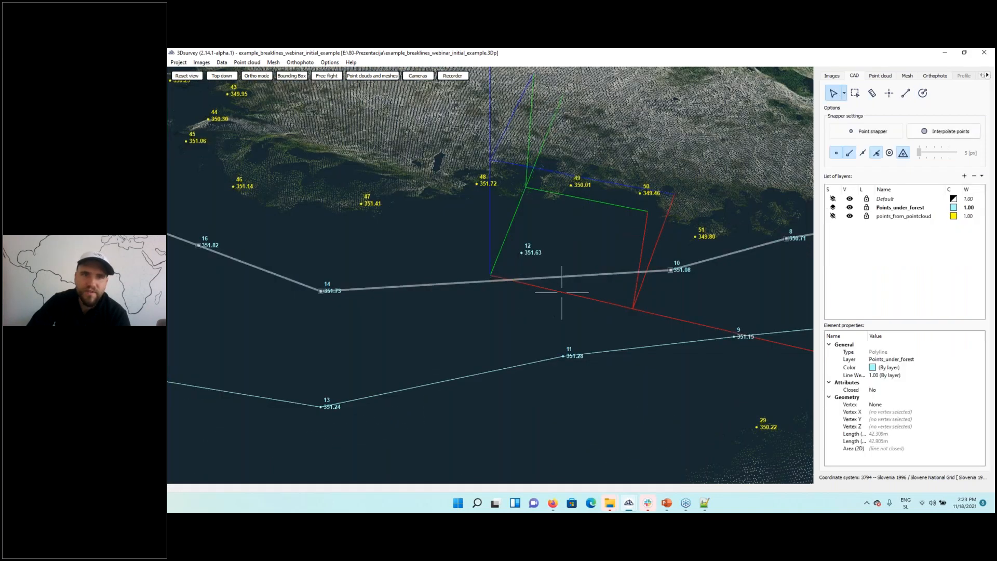
double_click(521, 279)
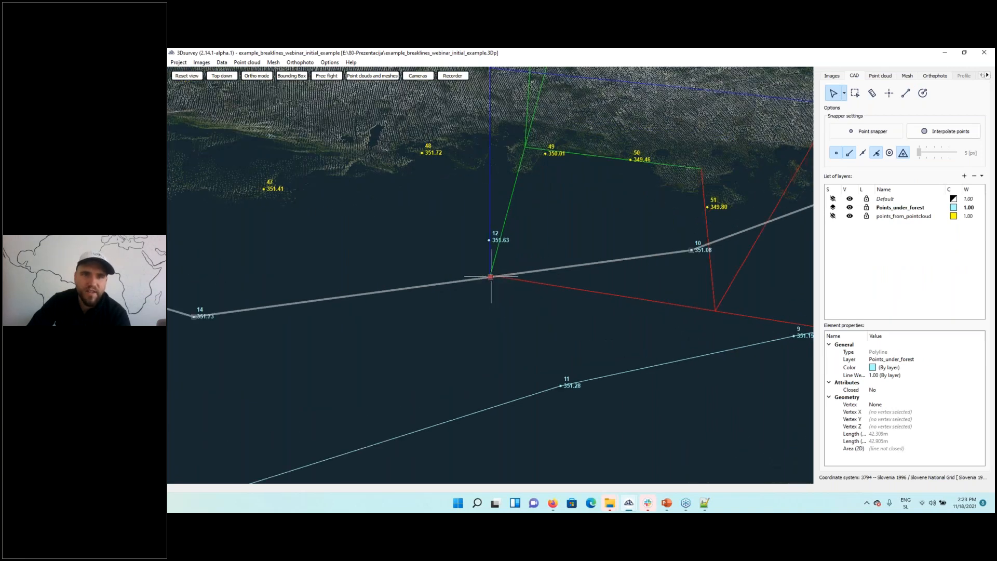
click(489, 240)
- Triangulate a mesh from the CAD layers Default, Points_under_forest and points_from_pointcloud
drag(487, 314, 572, 327)
scroll(571, 327, down, 5)
scroll(571, 327, up, 1)
drag(410, 335, 571, 340)
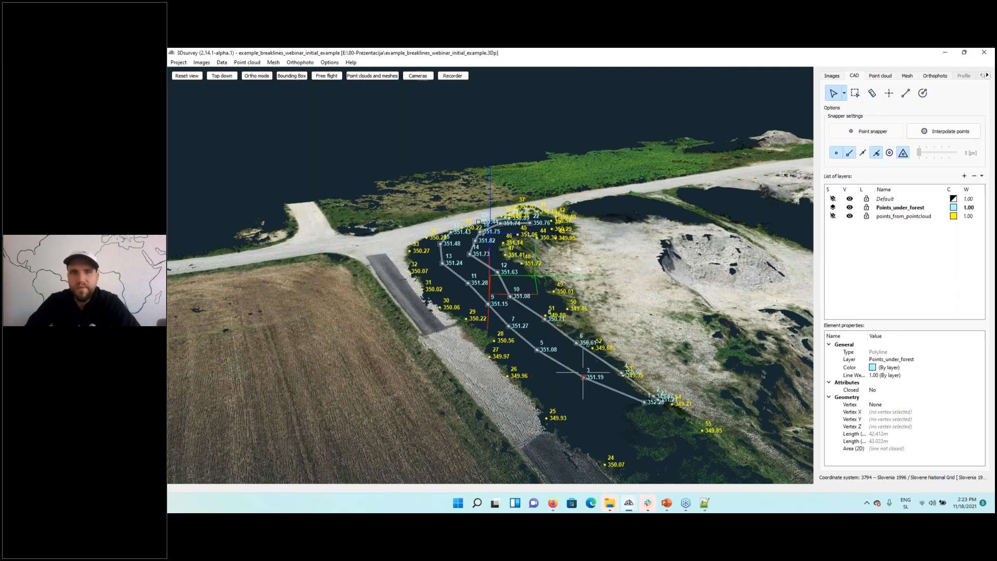
drag(583, 378, 543, 295)
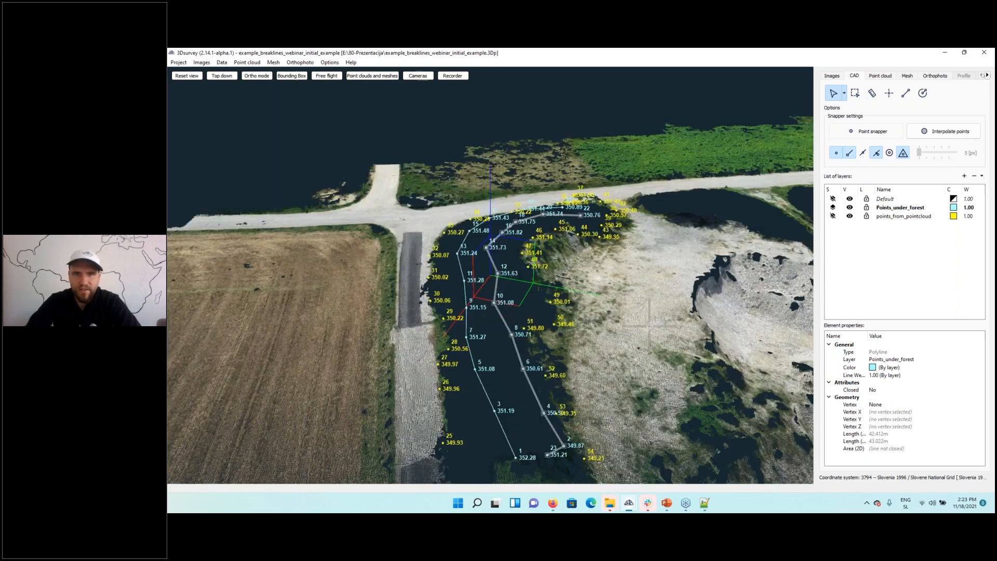
click(273, 62)
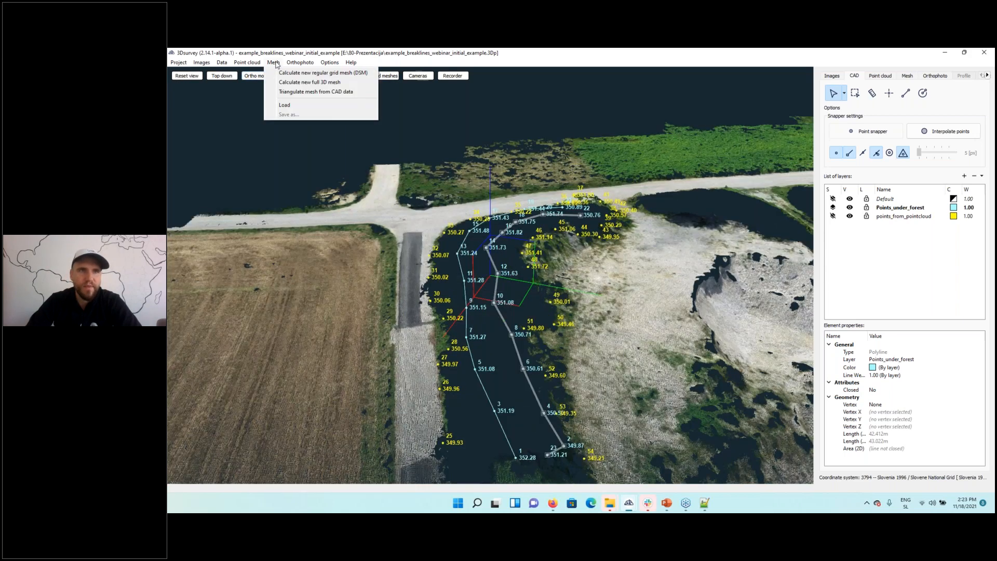
click(299, 92)
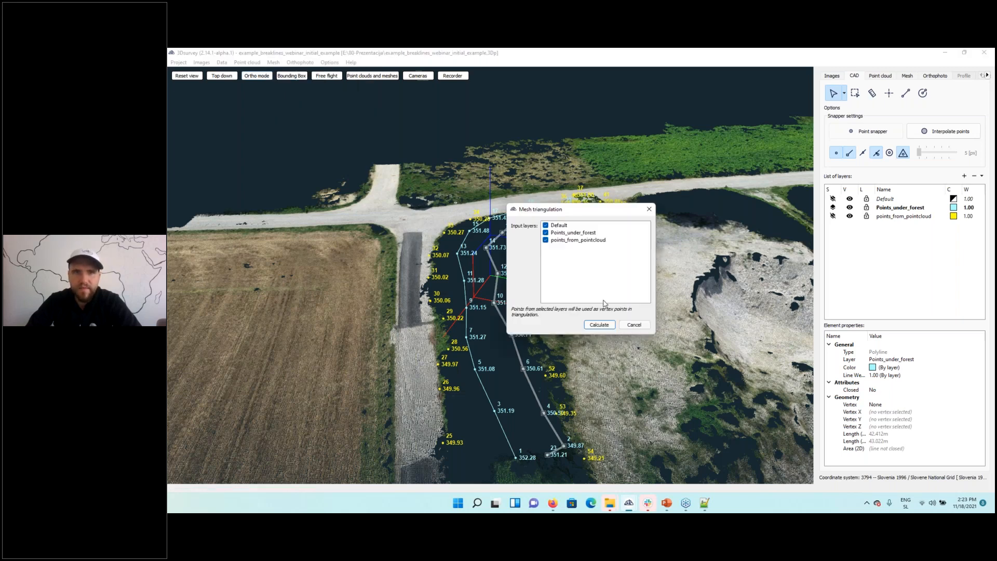
click(594, 325)
- Look over the triangulated mesh and display it together with the point cloud
drag(457, 348, 725, 271)
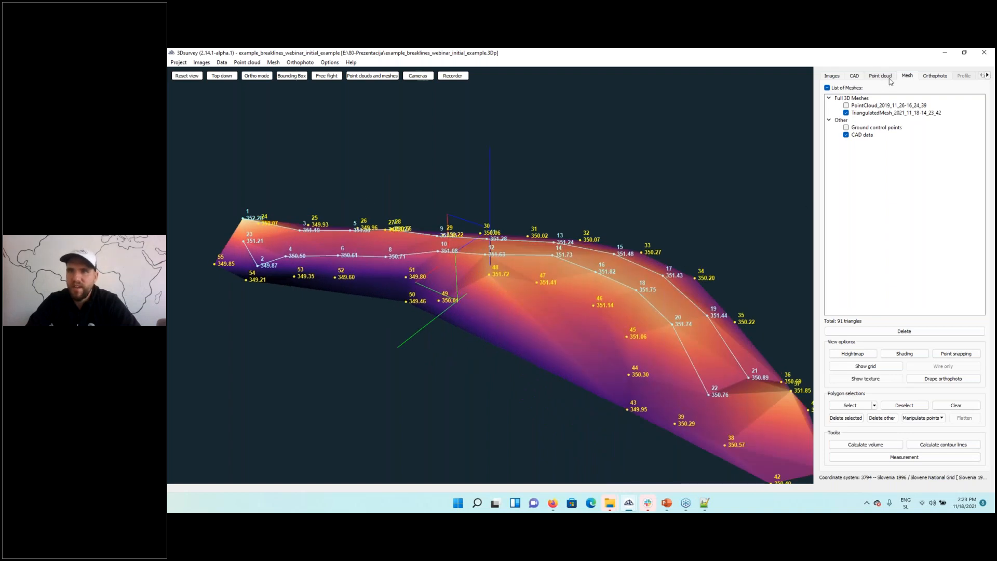
scroll(531, 281, up, 3)
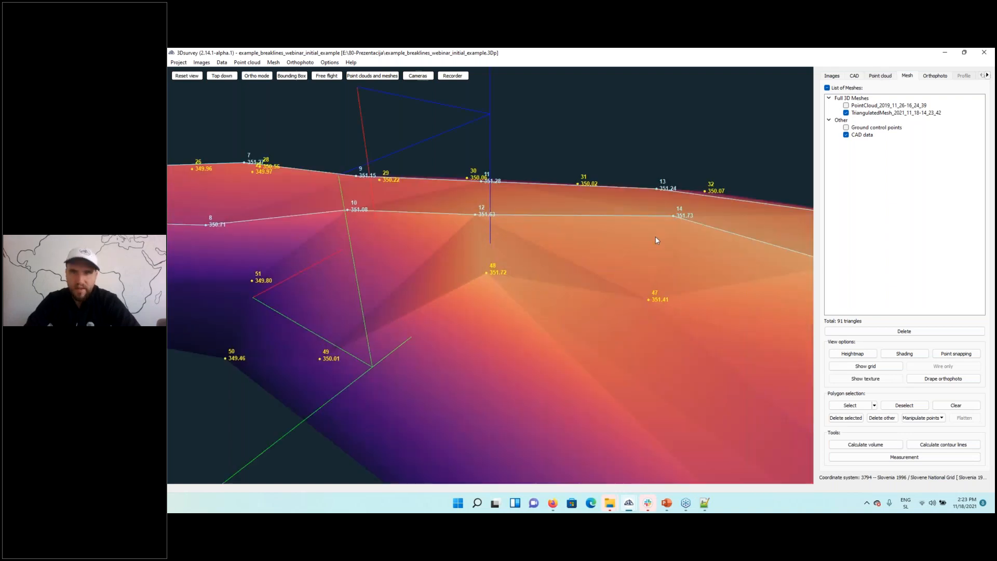
drag(609, 270, 693, 323)
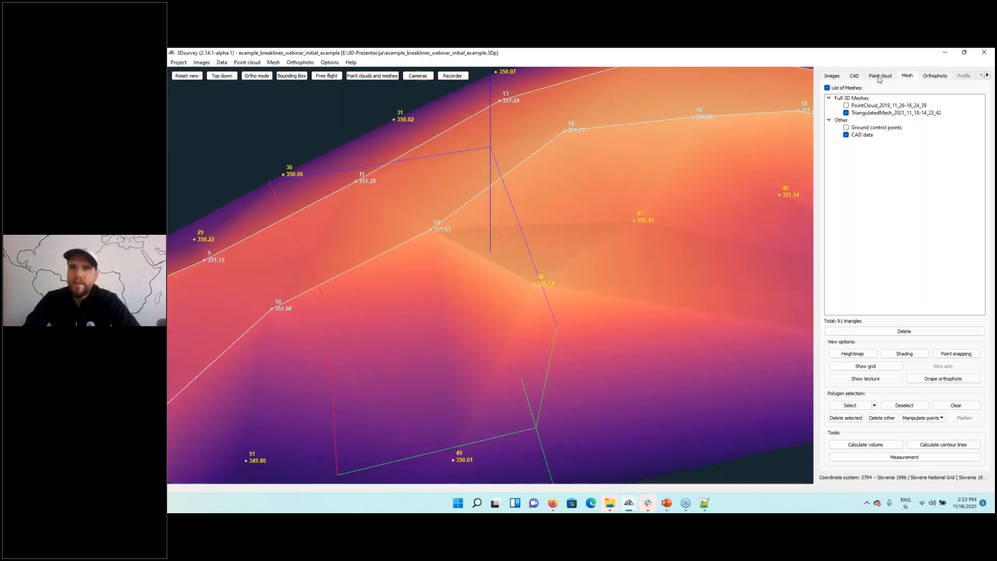
click(879, 76)
scroll(786, 118, down, 8)
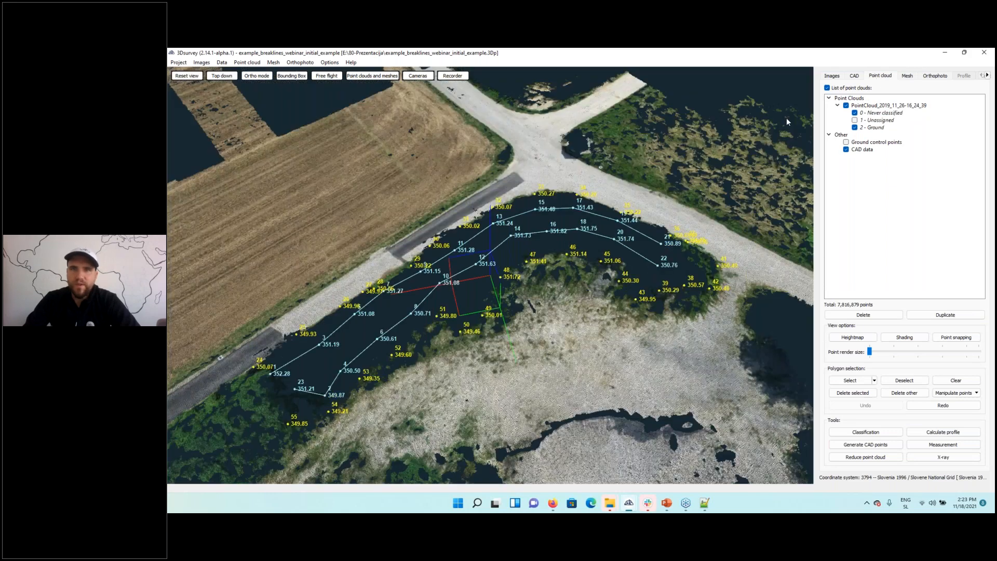
click(378, 79)
- Examine how the triangulated mesh fits the surrounding point cloud along the breaklines and the hole's edges
drag(465, 294, 571, 283)
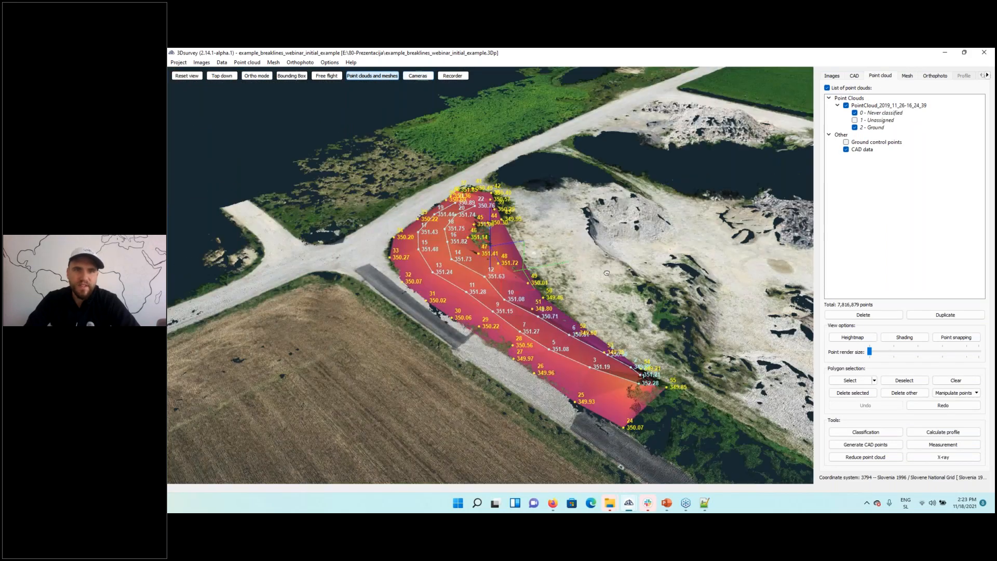
scroll(442, 305, up, 6)
scroll(445, 312, down, 3)
scroll(448, 331, down, 3)
drag(460, 356, 411, 373)
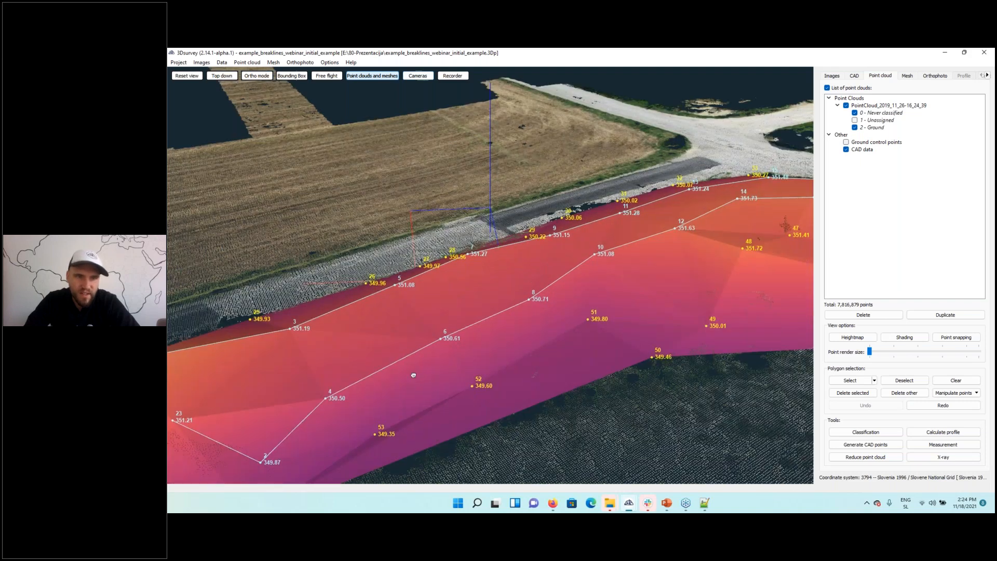
scroll(437, 328, up, 5)
drag(539, 375, 379, 188)
scroll(602, 322, up, 3)
right_drag(607, 316, 502, 253)
scroll(501, 254, down, 3)
drag(502, 254, 303, 370)
scroll(378, 366, up, 5)
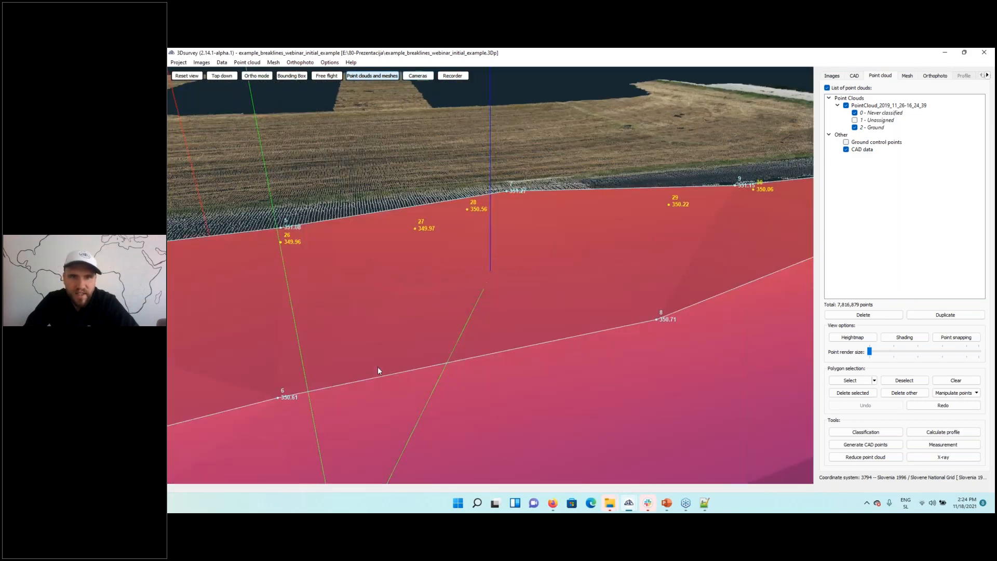
scroll(659, 353, down, 3)
mouse_move(686, 362)
right_down()
mouse_move(451, 343)
mouse_move(515, 335)
right_up()
scroll(519, 338, down, 5)
scroll(589, 333, up, 4)
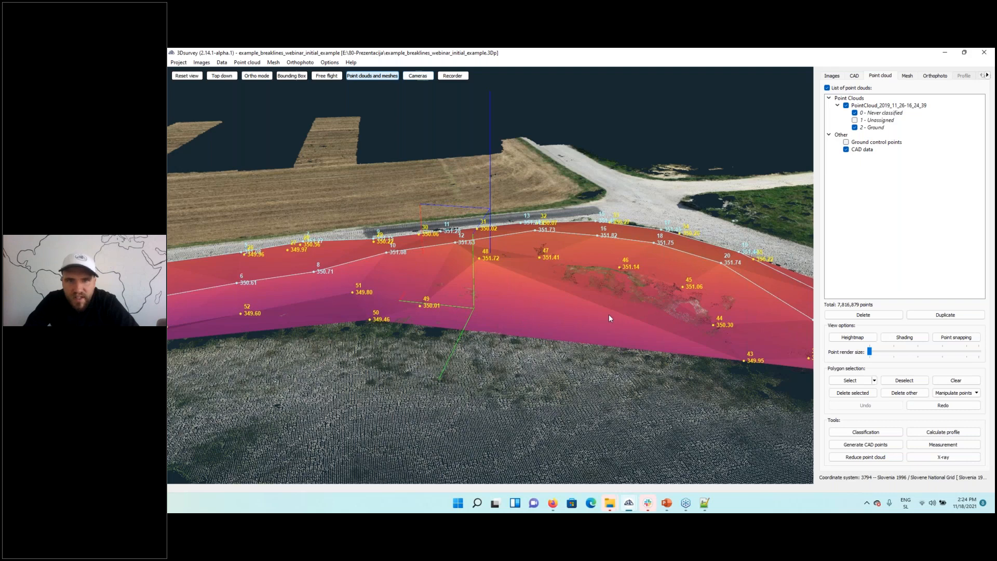
drag(609, 315, 505, 318)
- Draw a breakline from edge point 49 to edge point 47 on the Points_under_forest layer
click(854, 76)
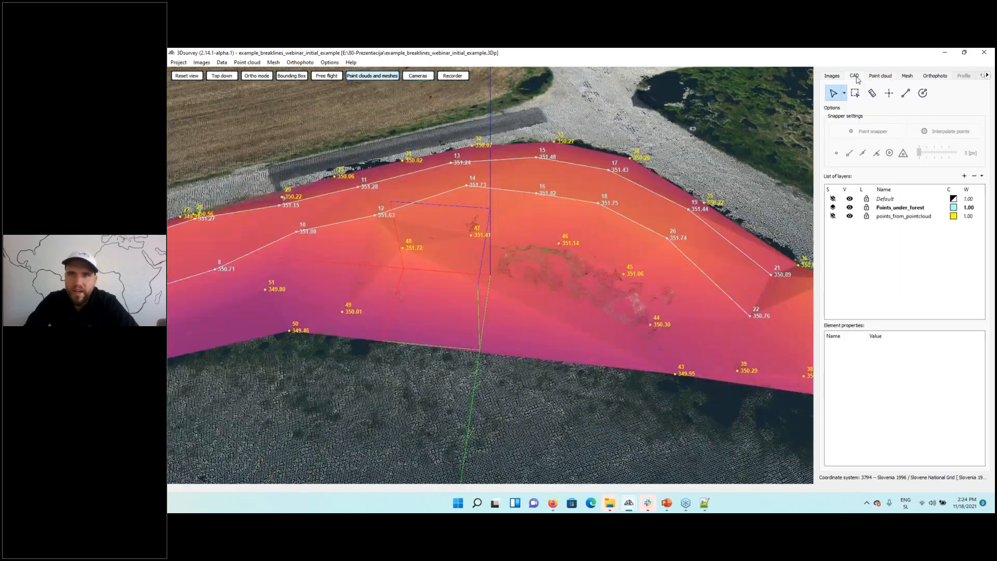
click(906, 93)
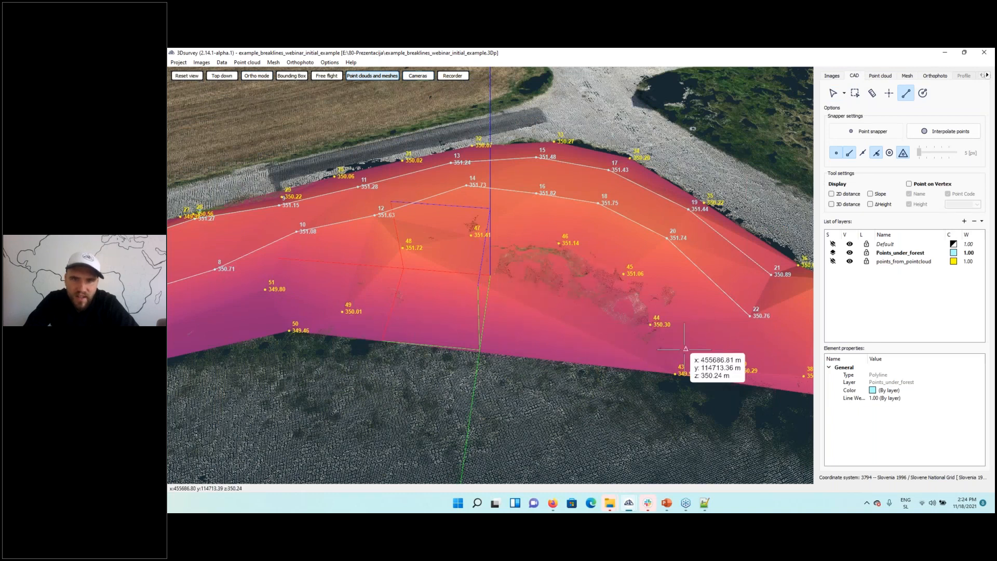
click(650, 325)
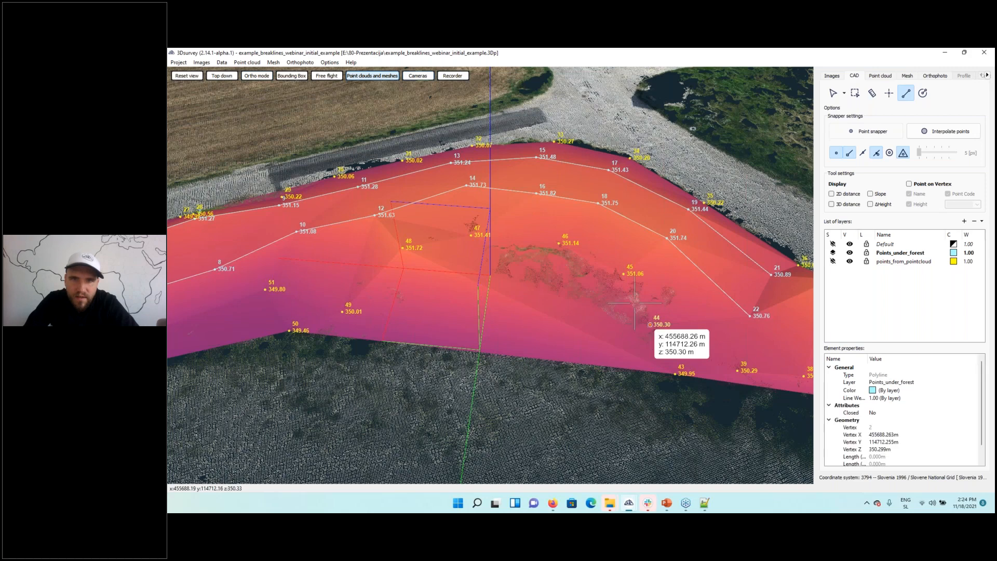
right_click(630, 322)
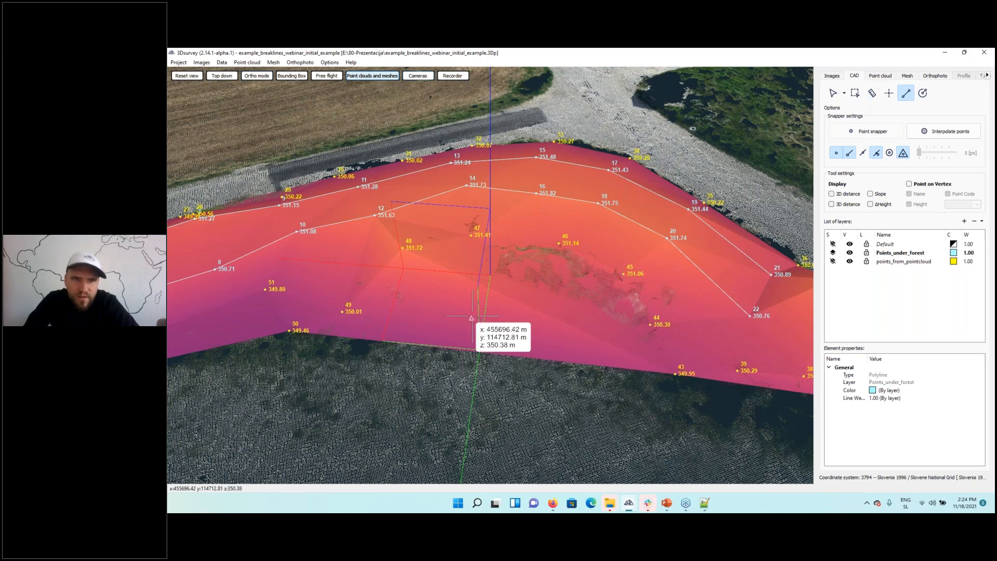
scroll(471, 317, down, 3)
scroll(472, 314, up, 3)
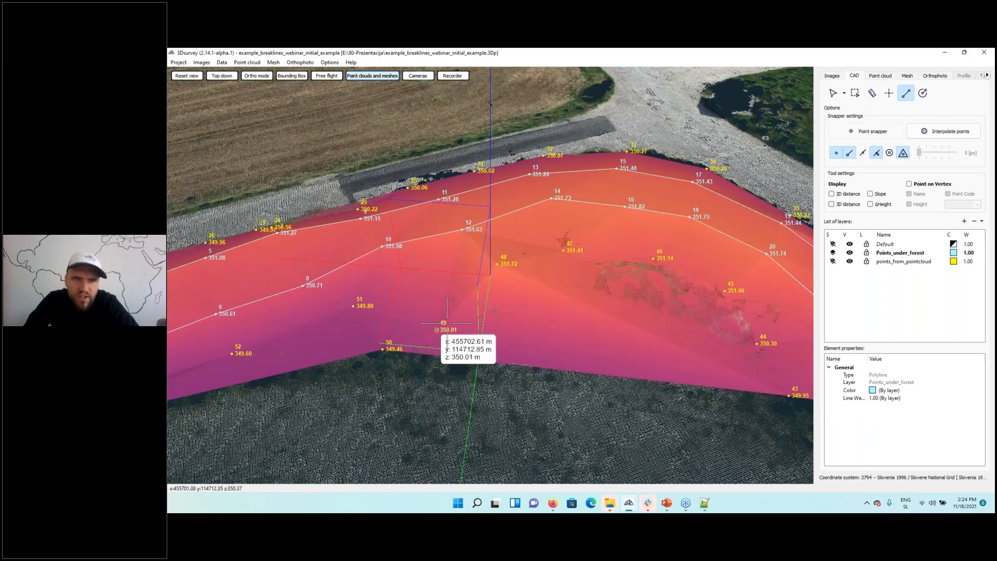
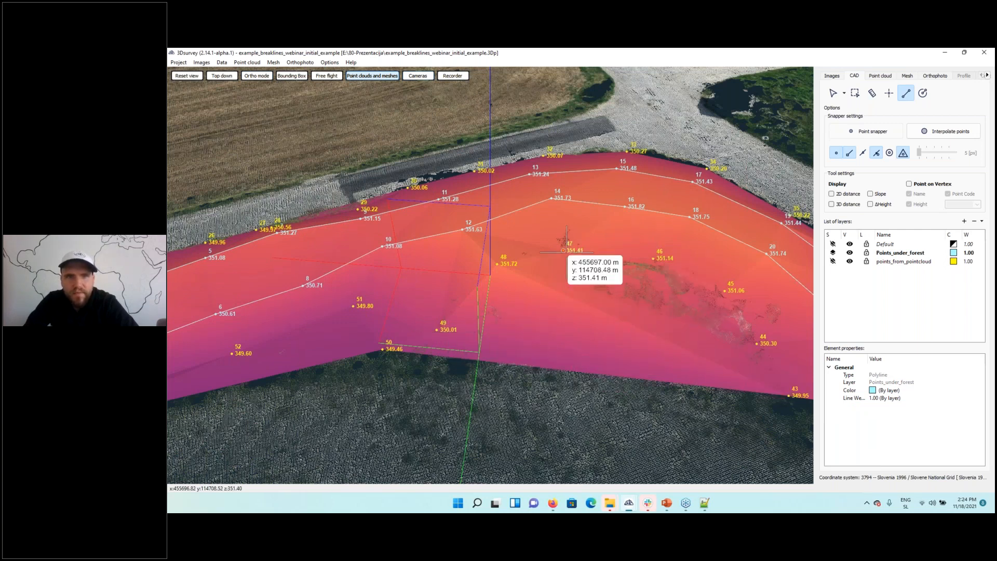
click(436, 330)
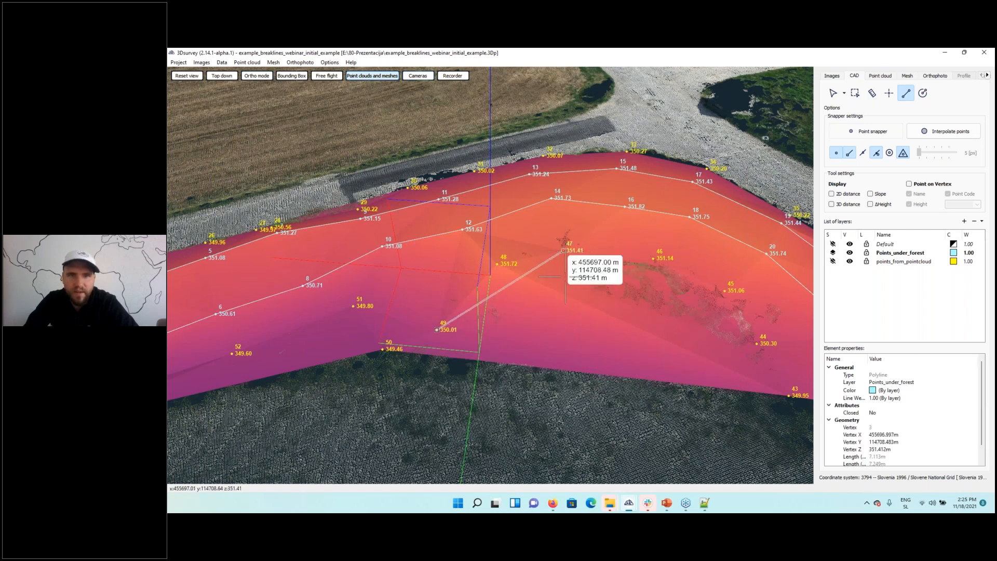
click(564, 250)
right_click(579, 316)
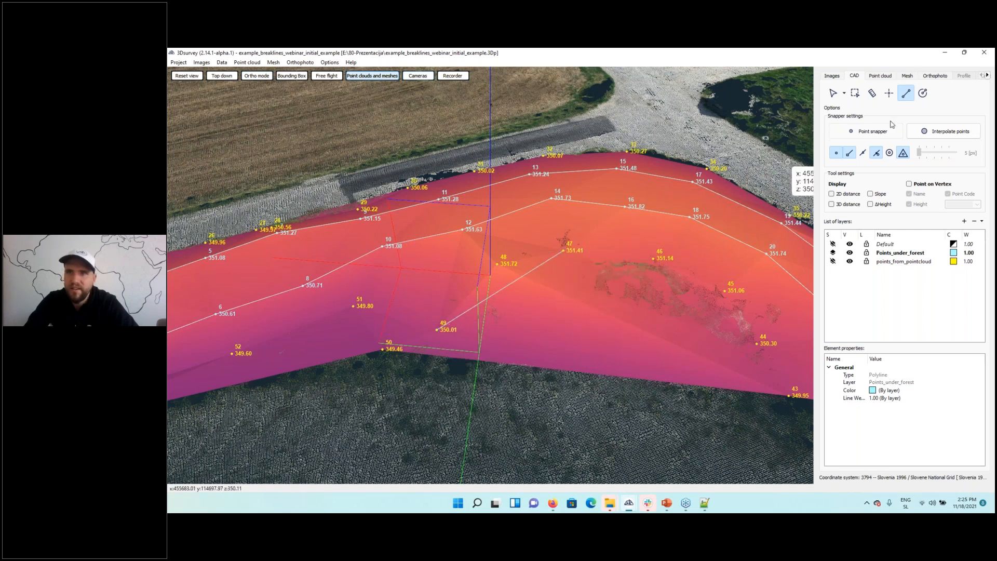
- Delete the existing triangulated mesh
click(908, 76)
right_click(882, 113)
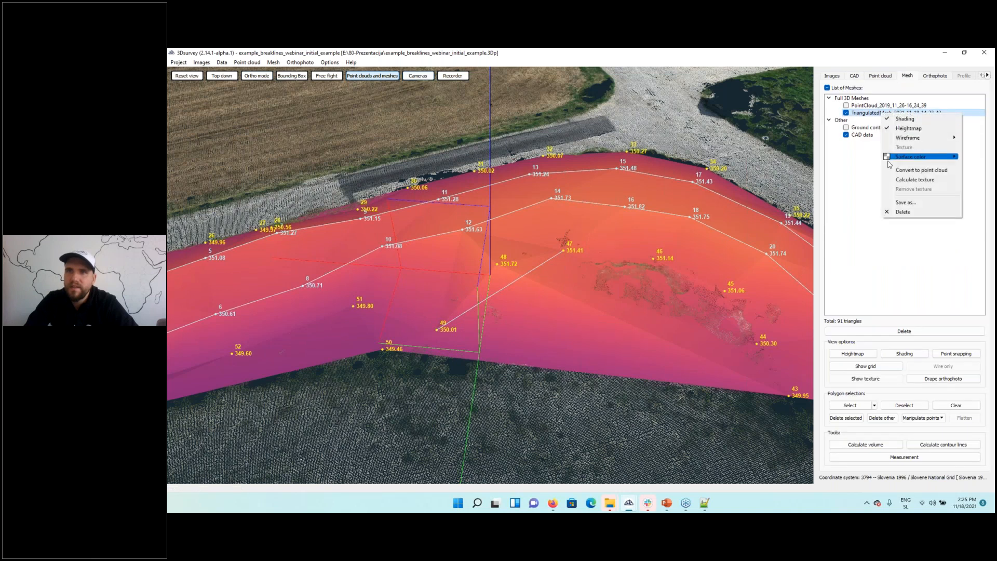
click(907, 213)
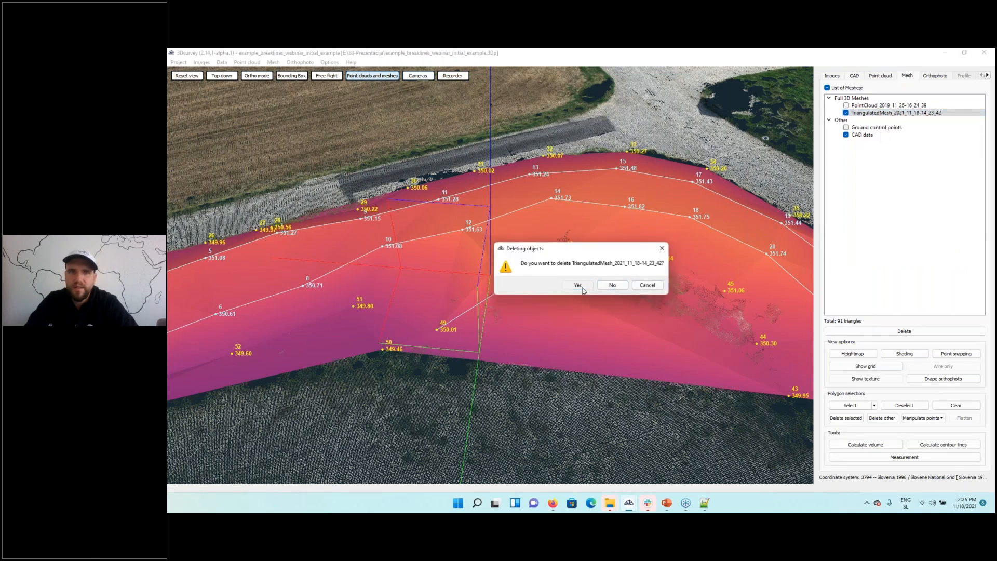
click(577, 285)
- Triangulate the mesh again from all three CAD layers, including the breakline between points 49 and 47
click(273, 63)
click(289, 91)
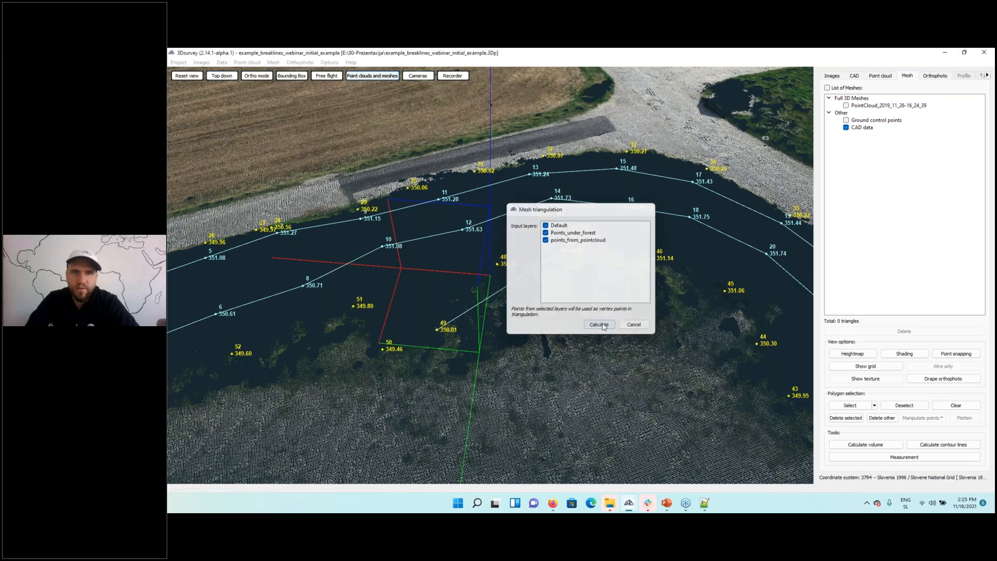
click(599, 325)
scroll(503, 351, up, 2)
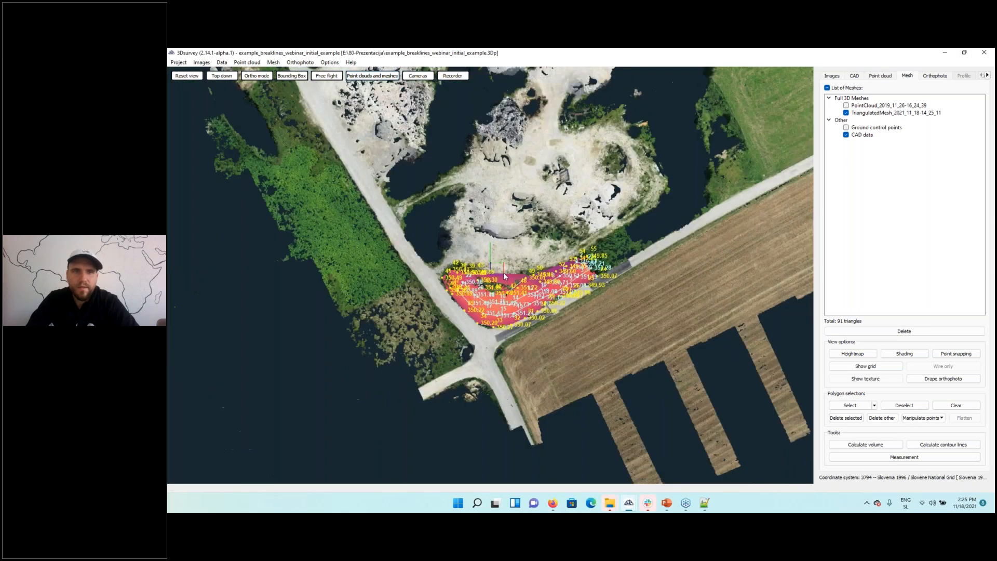
- Delete edge point 48 beside the breakline between points 49 and 47
drag(505, 277, 525, 281)
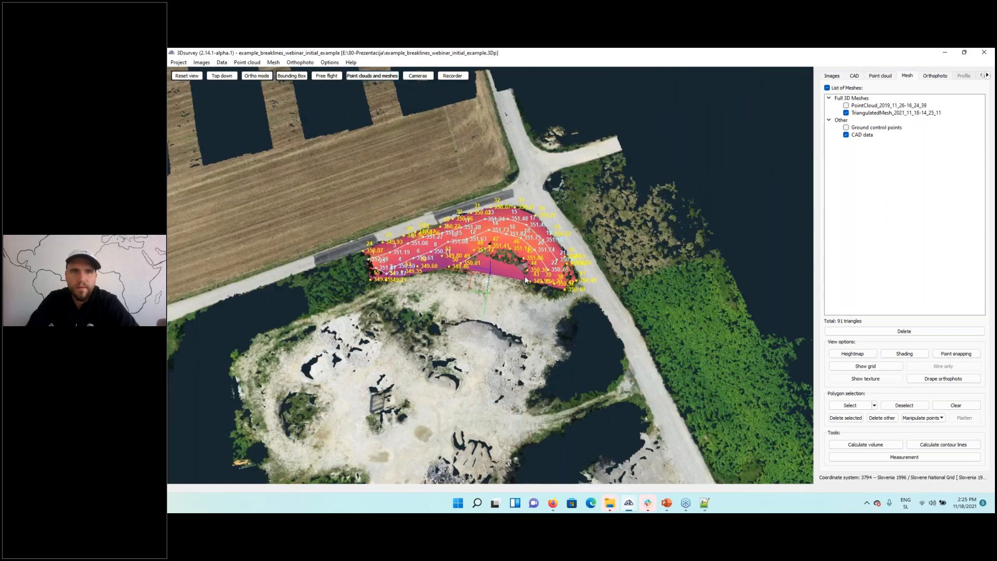
scroll(526, 281, up, 5)
scroll(561, 299, down, 3)
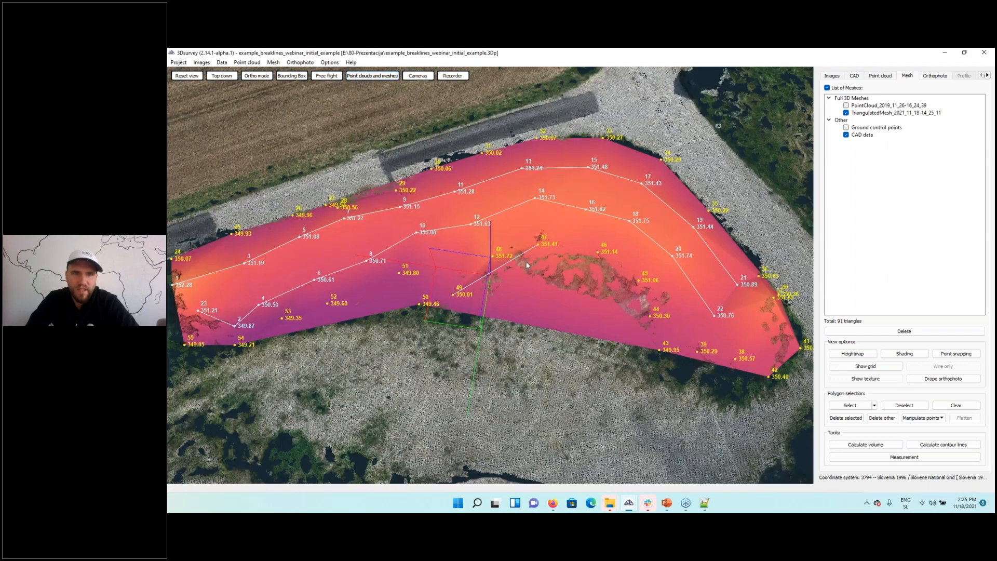
scroll(526, 266, up, 4)
mouse_move(462, 272)
mouse_down()
mouse_move(435, 277)
mouse_move(463, 295)
mouse_move(465, 275)
mouse_up()
scroll(449, 272, down, 3)
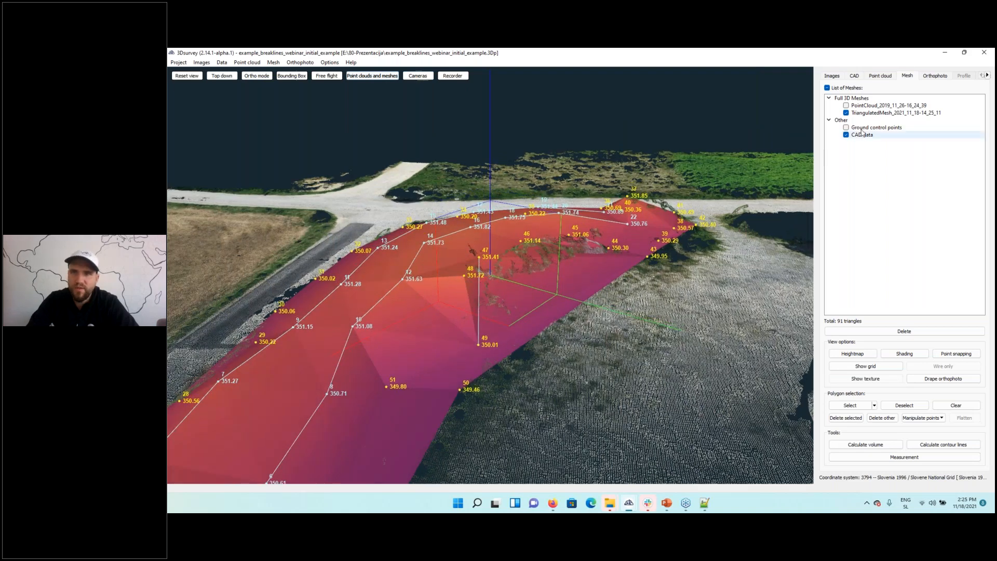
scroll(468, 271, up, 6)
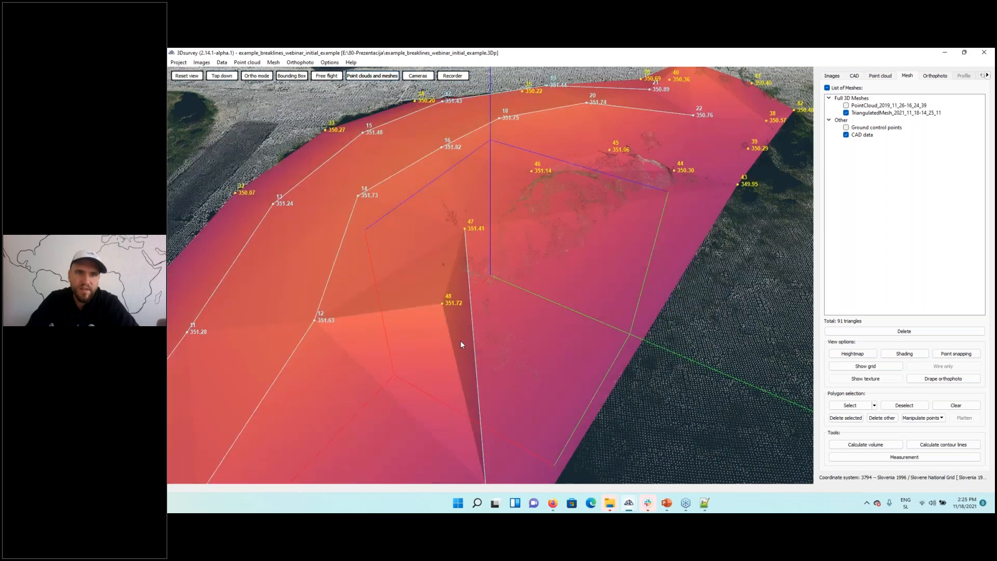
drag(460, 341, 574, 241)
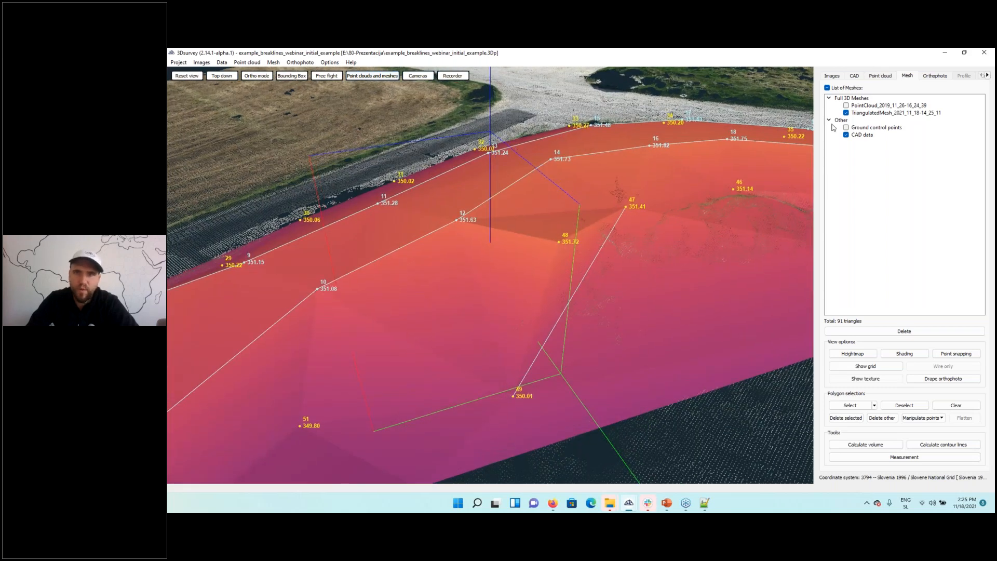
click(854, 75)
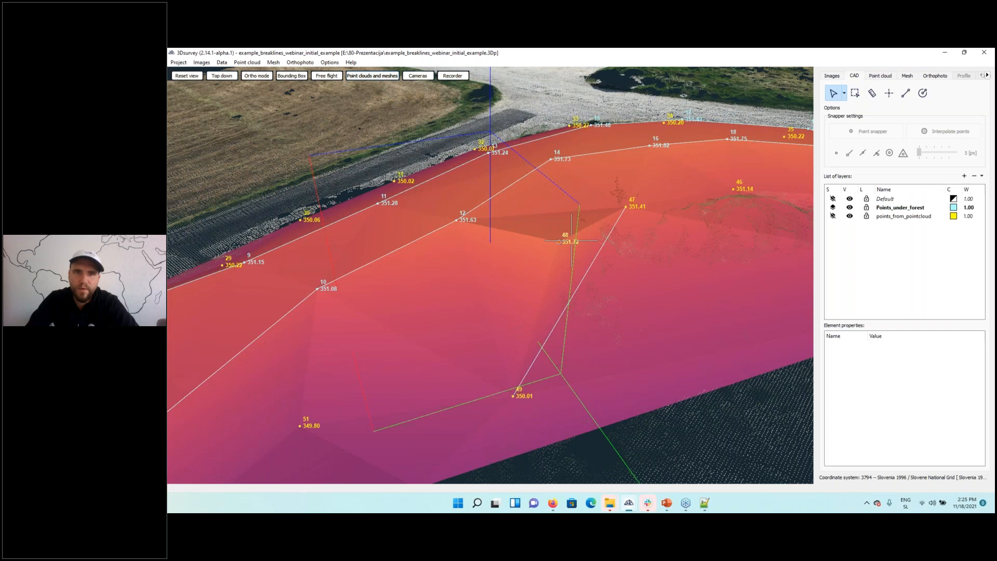
click(580, 256)
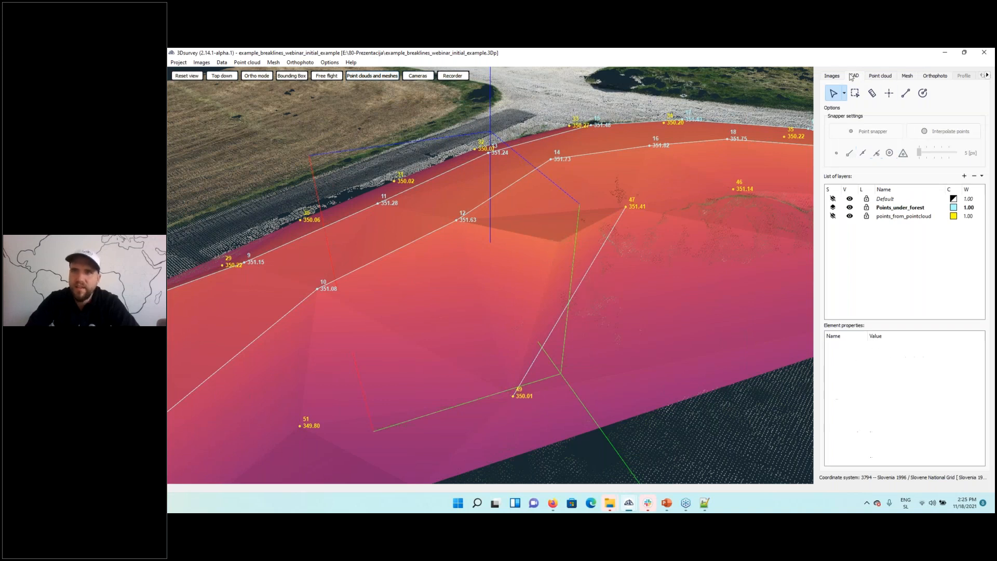
- Delete the triangulated mesh that still includes point 48
click(907, 76)
right_click(888, 114)
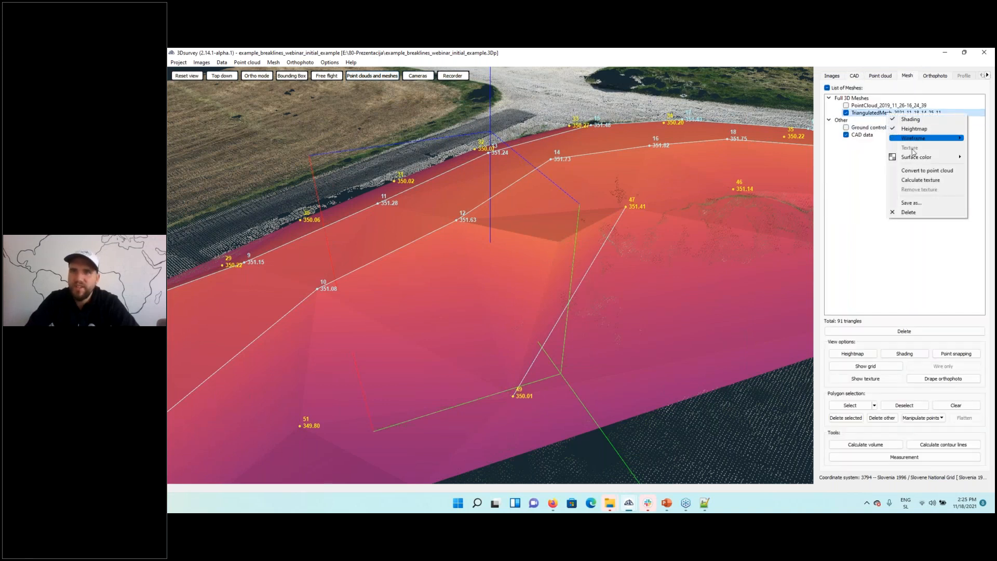
click(918, 214)
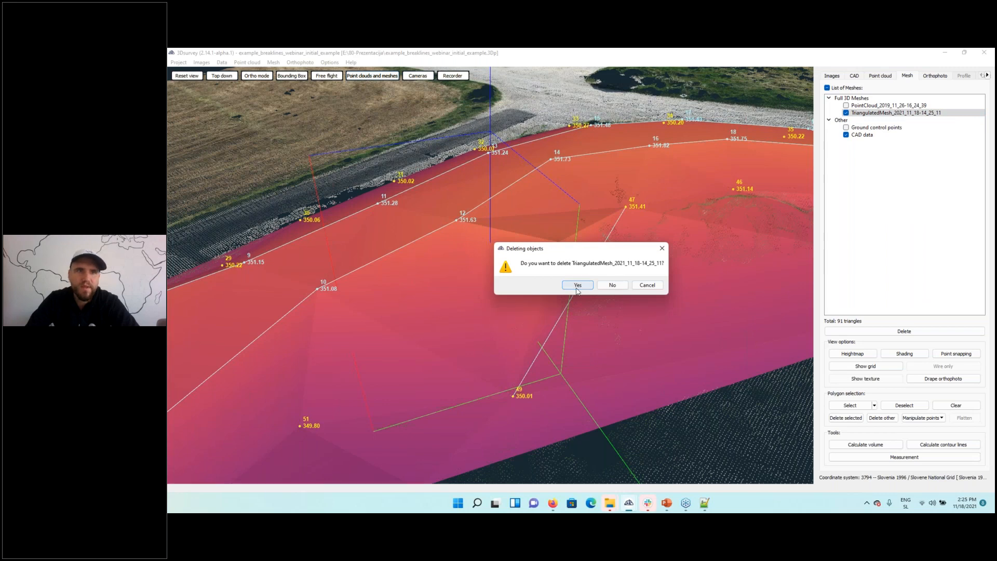
click(578, 285)
- Triangulate the mesh again from the CAD data without point 48
click(274, 63)
click(294, 79)
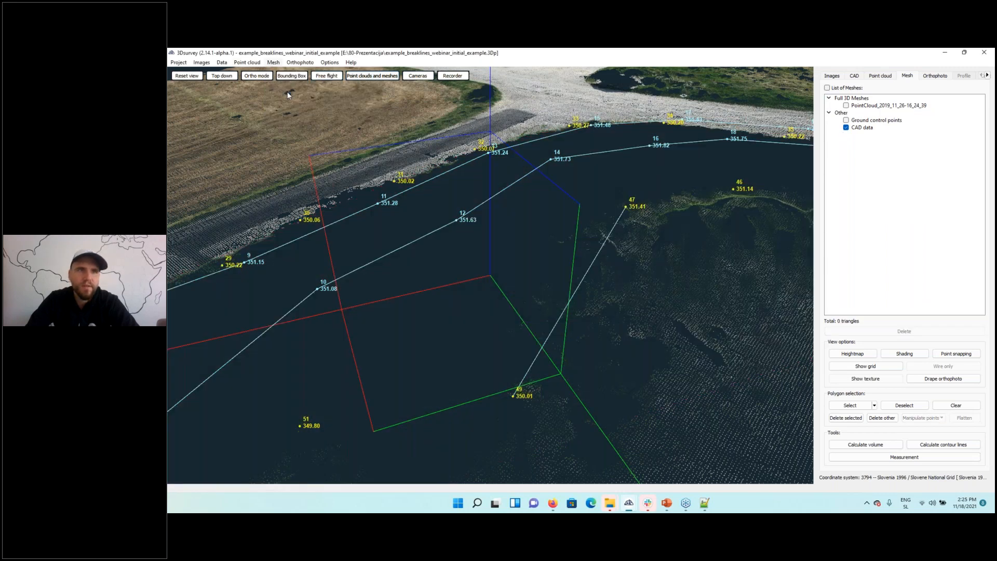
click(597, 326)
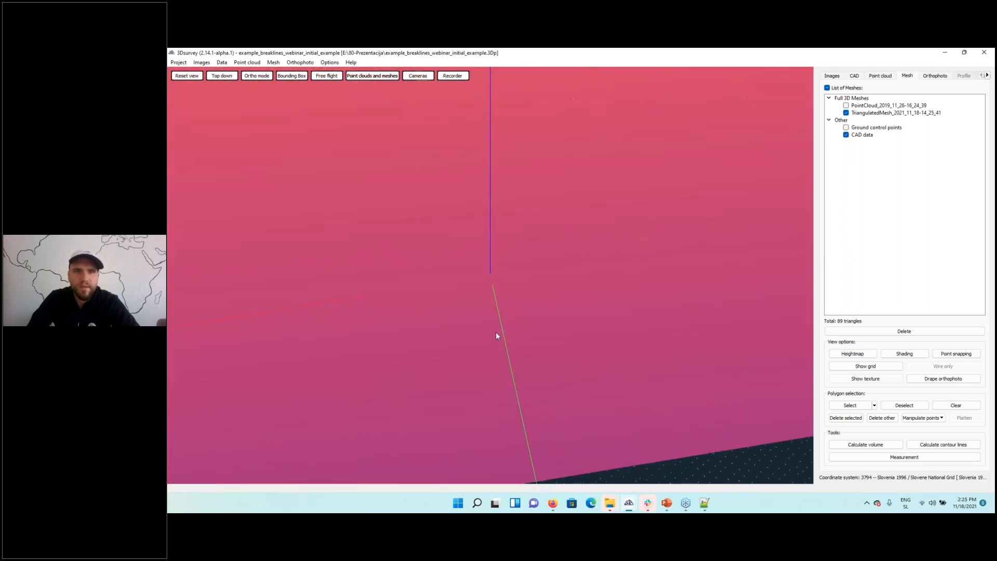
- Examine the retriangulated mesh around the breakline between points 49 and 47 and across the whole hole
scroll(496, 331, down, 6)
drag(496, 330, 392, 271)
scroll(493, 266, up, 6)
scroll(494, 267, down, 2)
drag(576, 268, 597, 291)
scroll(637, 282, down, 5)
scroll(597, 291, up, 1)
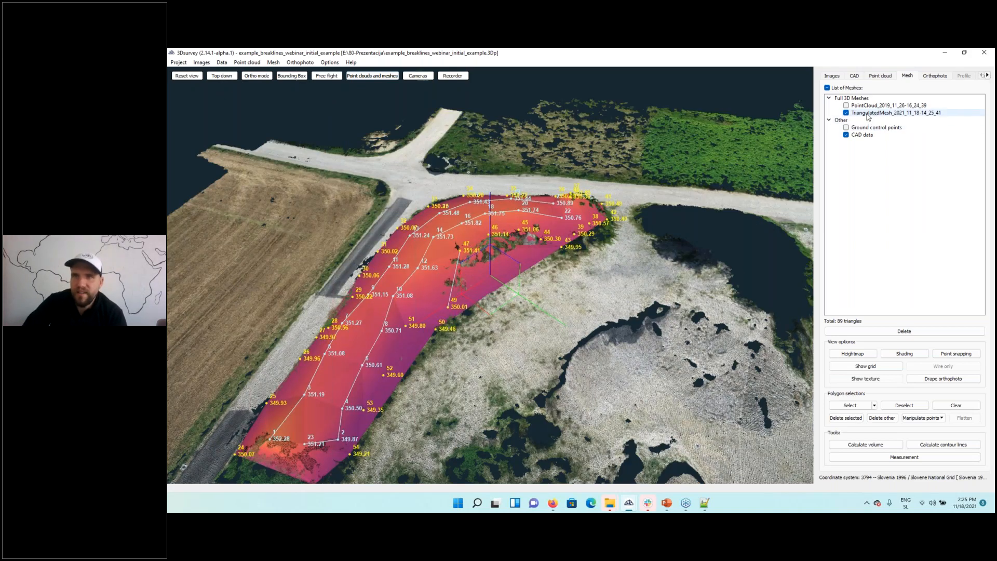
- Convert the triangulated mesh to a point cloud and bring the filled hole into view
right_click(867, 115)
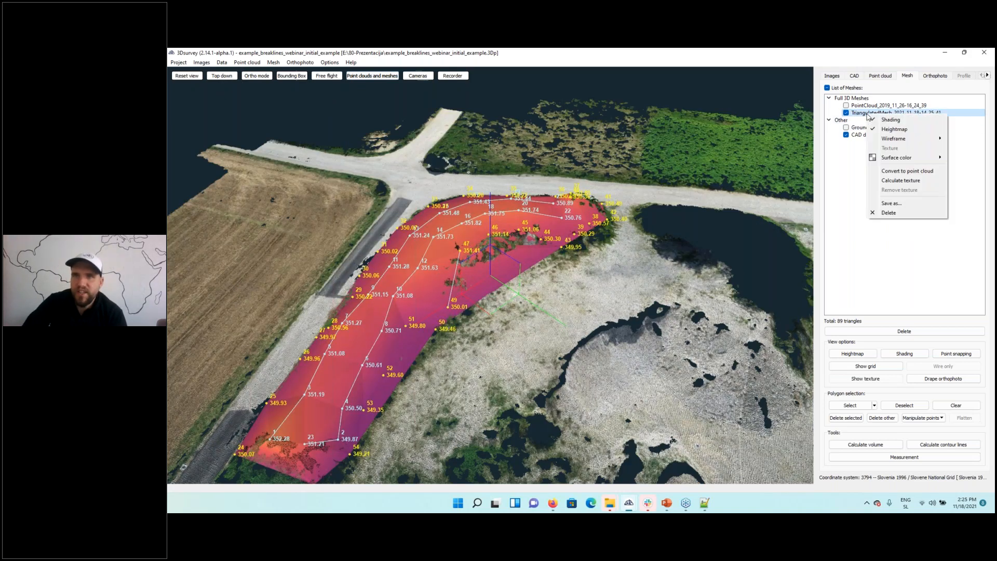
click(904, 172)
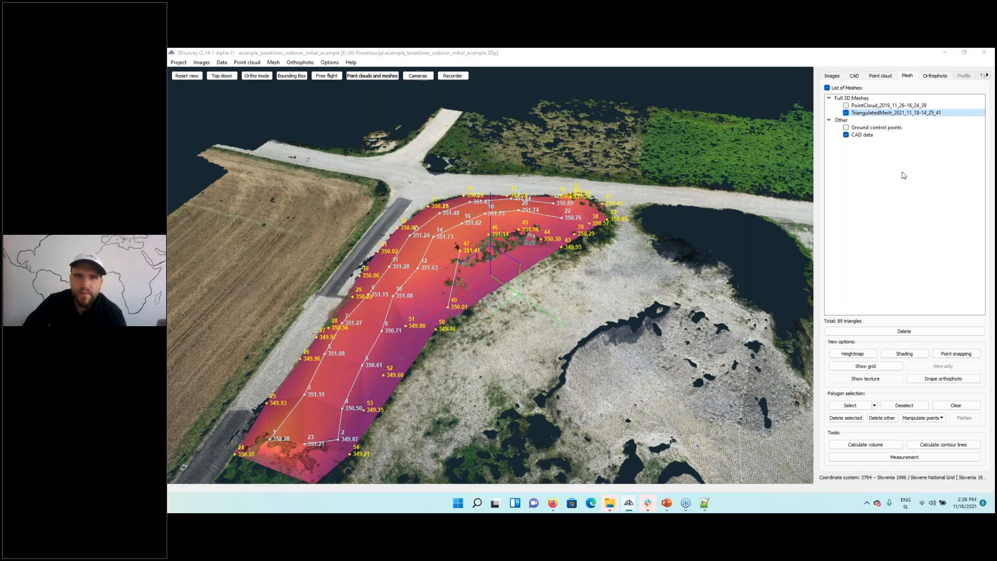
scroll(581, 282, up, 3)
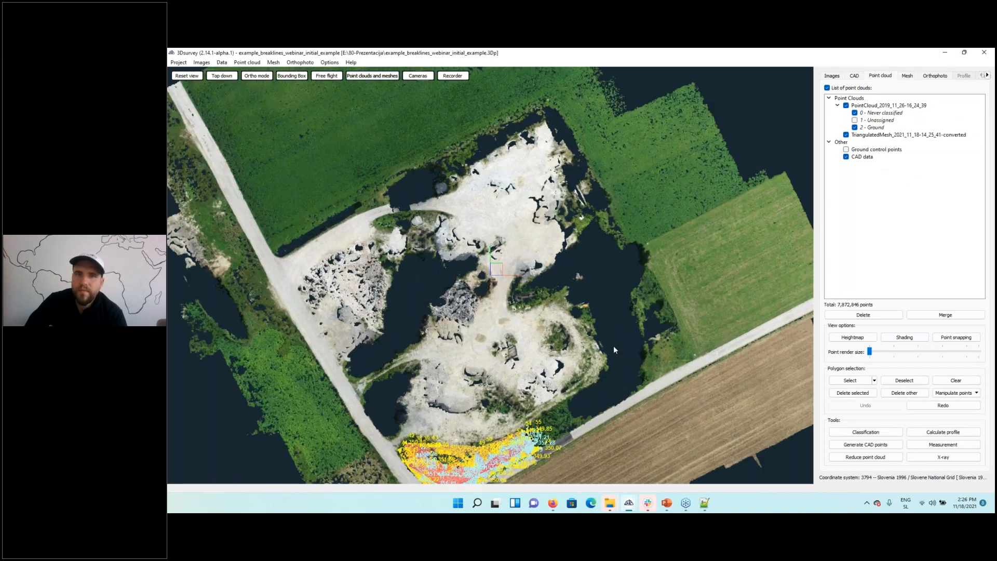
drag(489, 427, 488, 423)
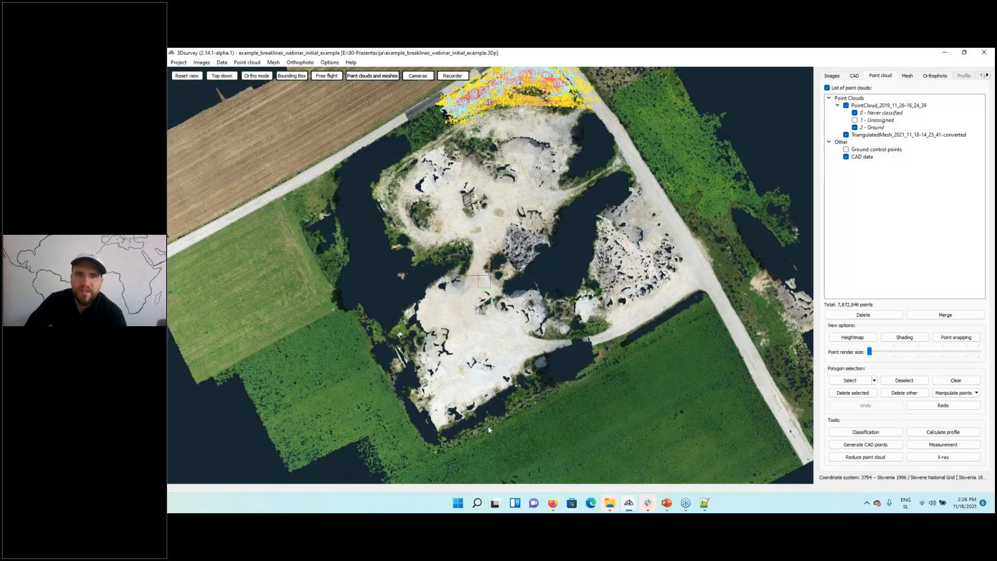
scroll(539, 335, up, 4)
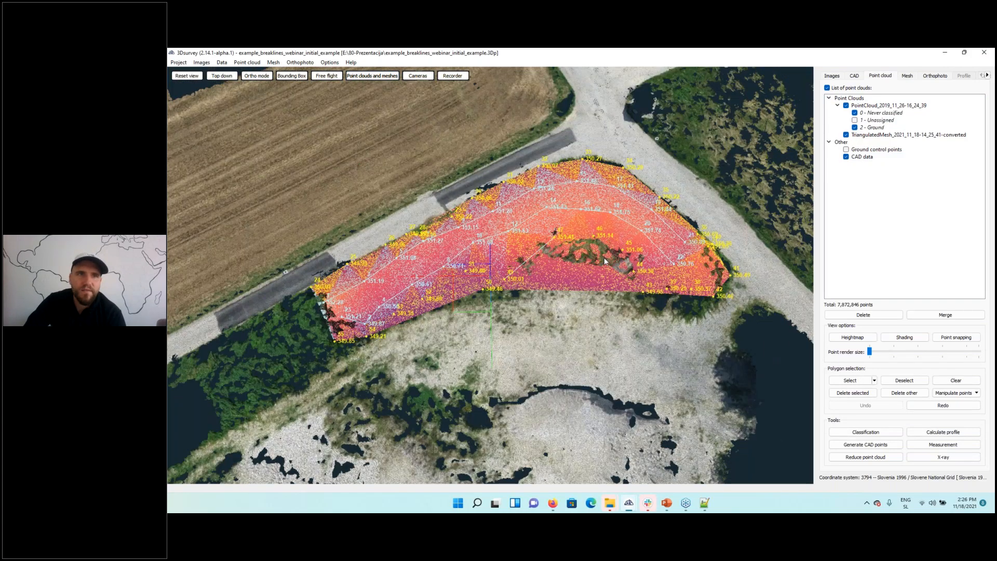
scroll(603, 257, up, 3)
- Turn off the combined display of point clouds and meshes, and show the converted point cloud as a heightmap
click(364, 76)
scroll(511, 176, down, 2)
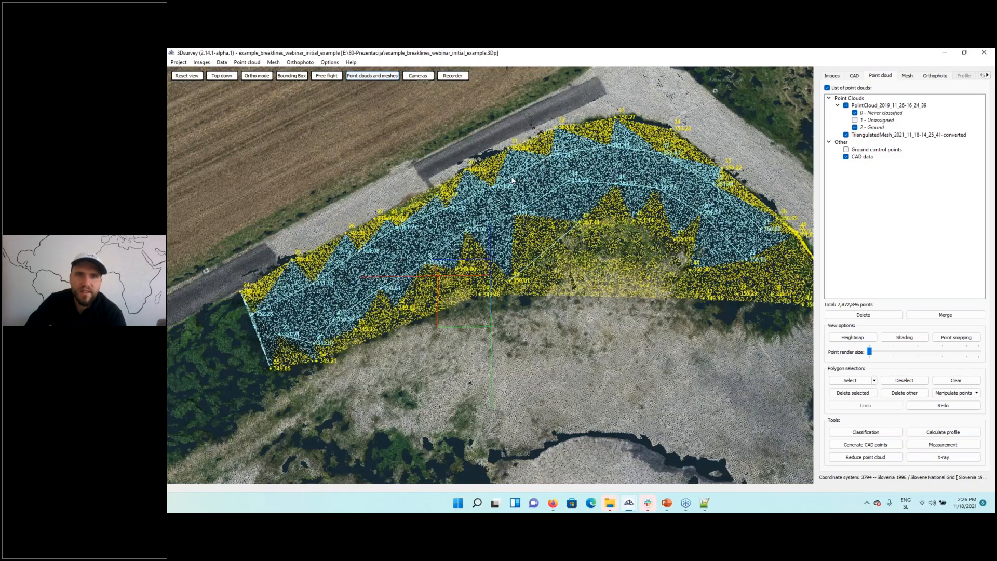
scroll(511, 180, down, 1)
drag(507, 305, 506, 280)
right_click(872, 134)
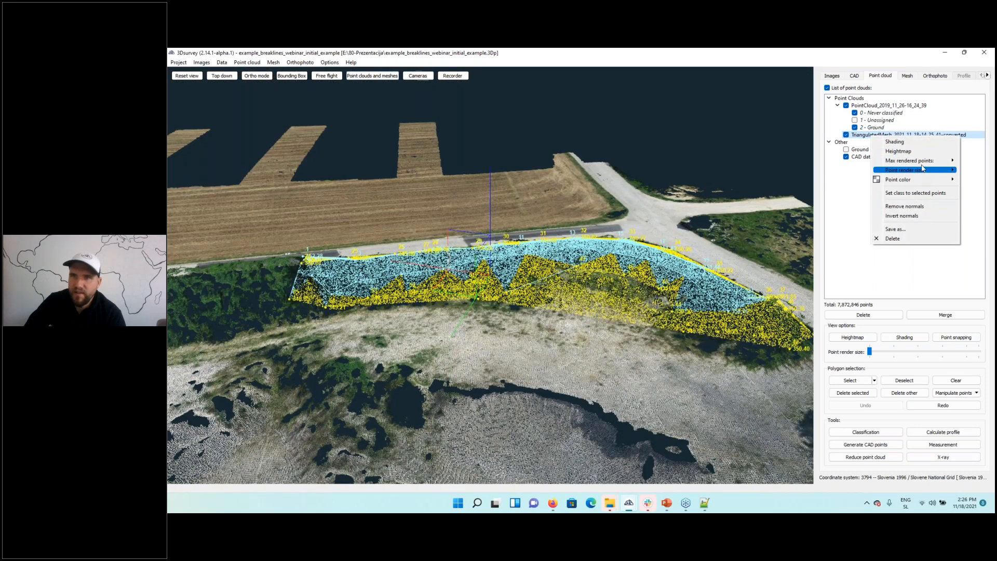
click(899, 151)
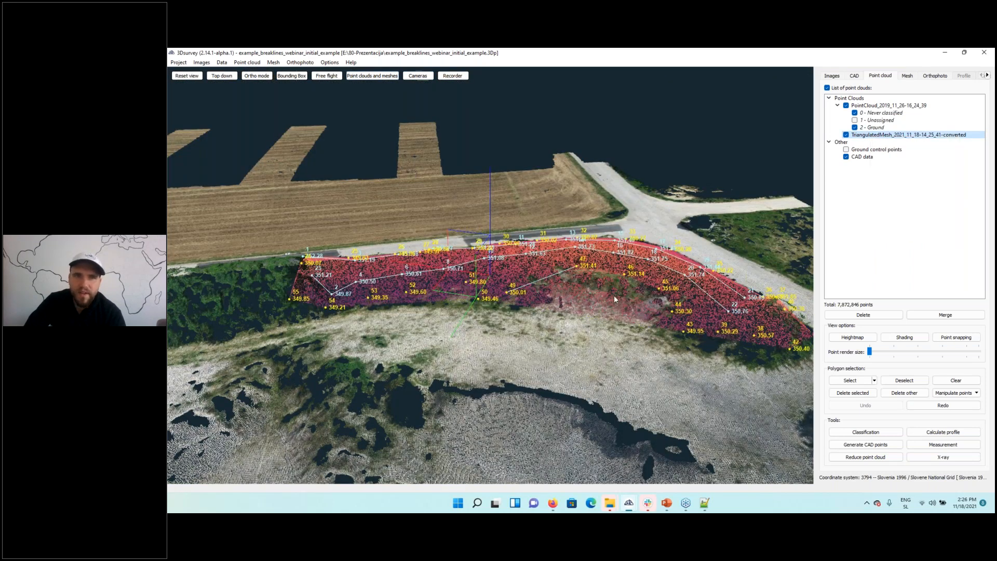
- Switch the heightmap color scale to the purple-green-yellow palette, with the heightmap enabled for all point clouds only while changing it
drag(610, 291, 408, 357)
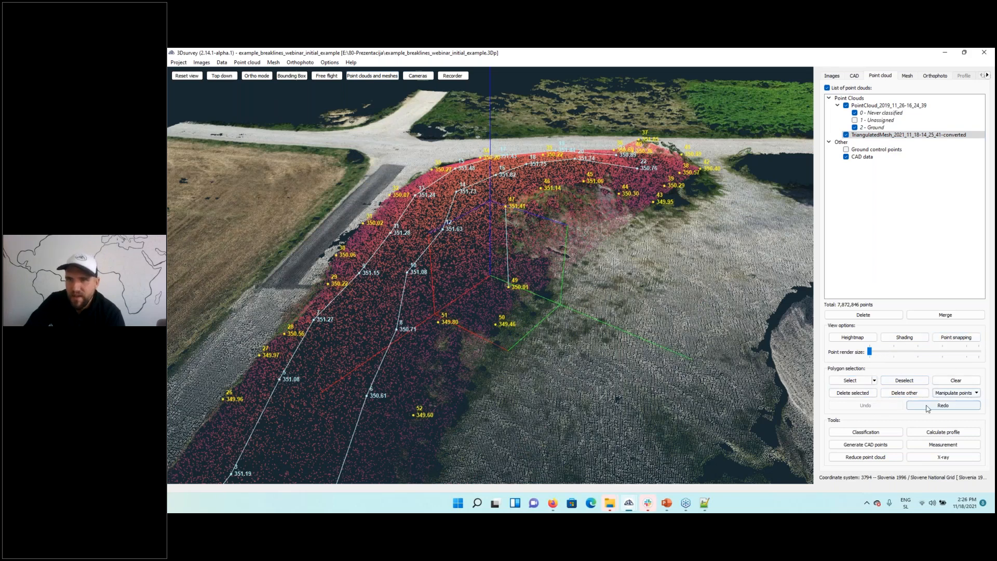
click(869, 339)
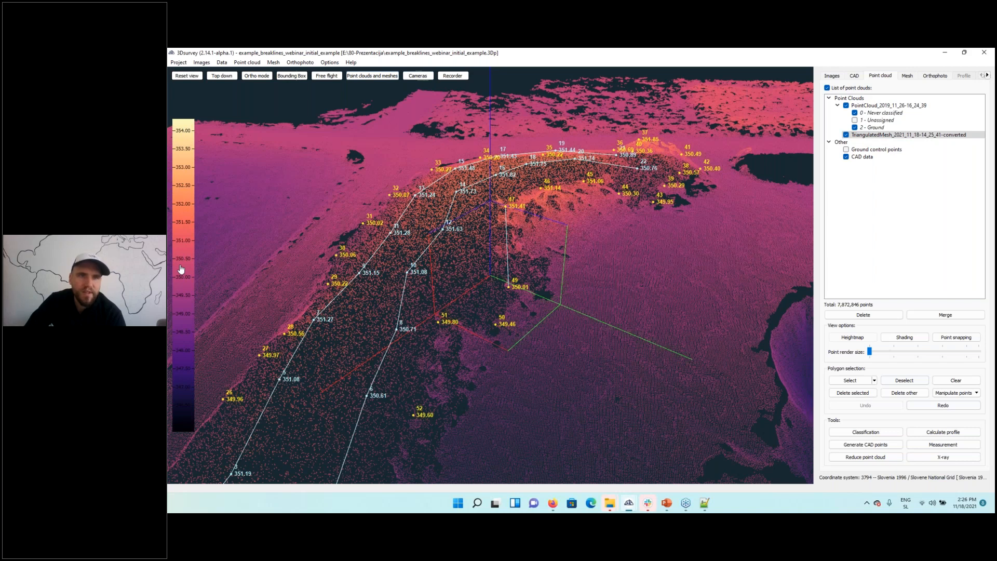
click(181, 269)
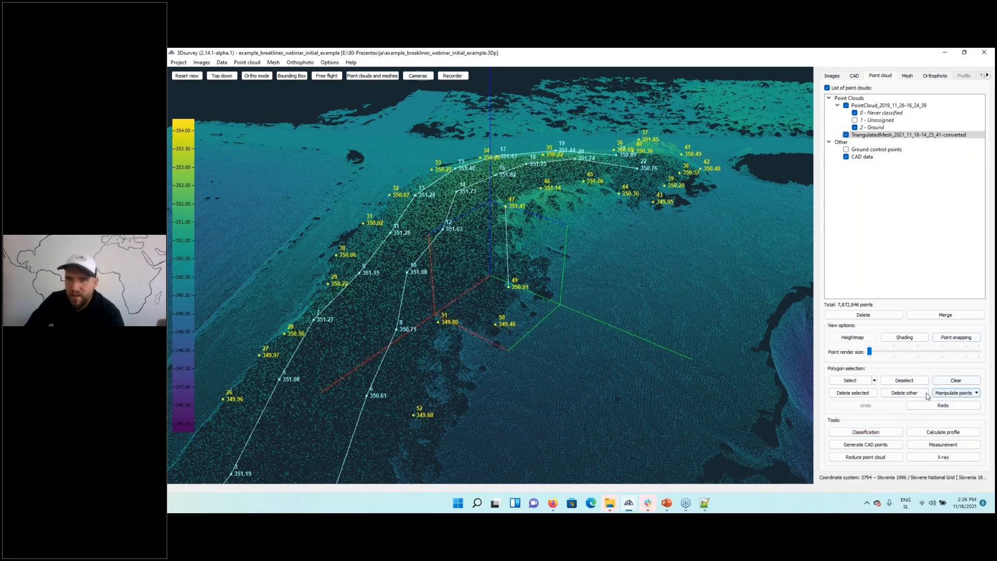
click(859, 339)
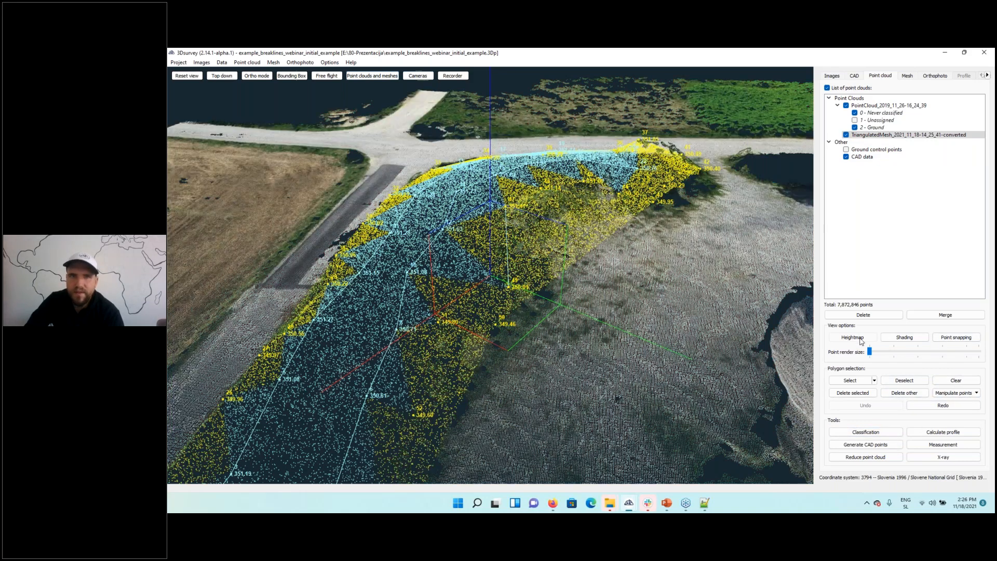
- Apply the heightmap display to the converted point cloud only
right_click(875, 136)
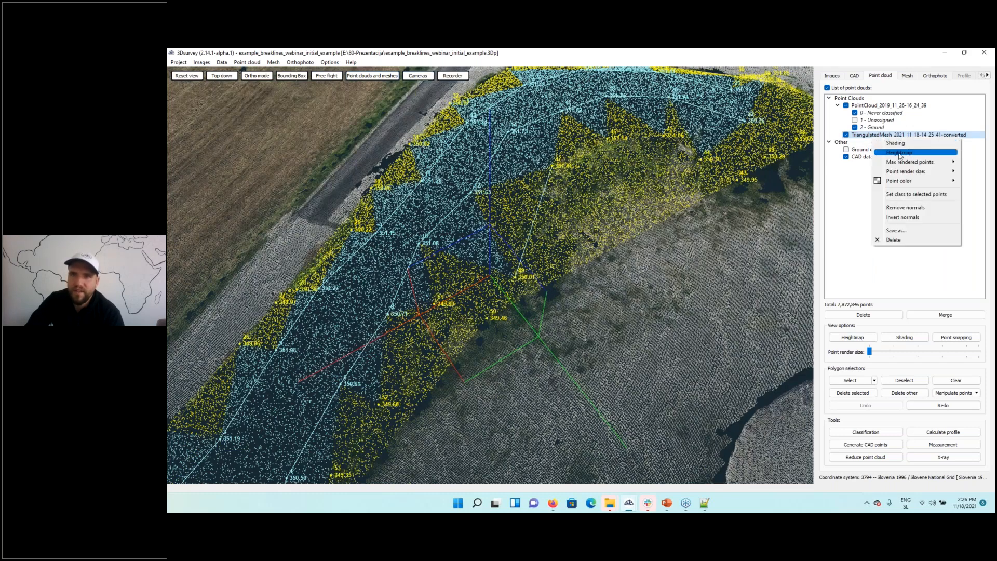
click(899, 156)
drag(524, 322, 517, 302)
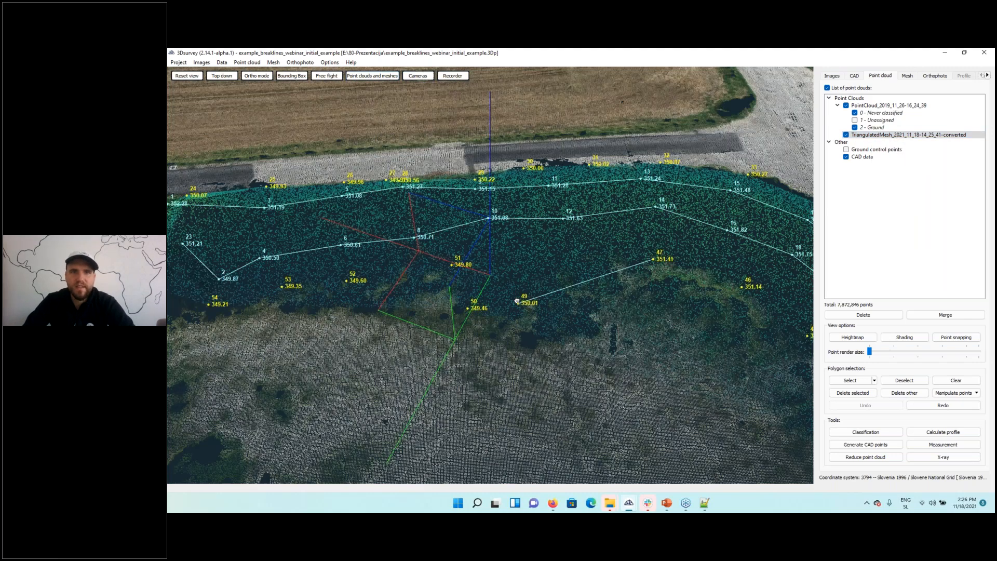
scroll(517, 301, down, 10)
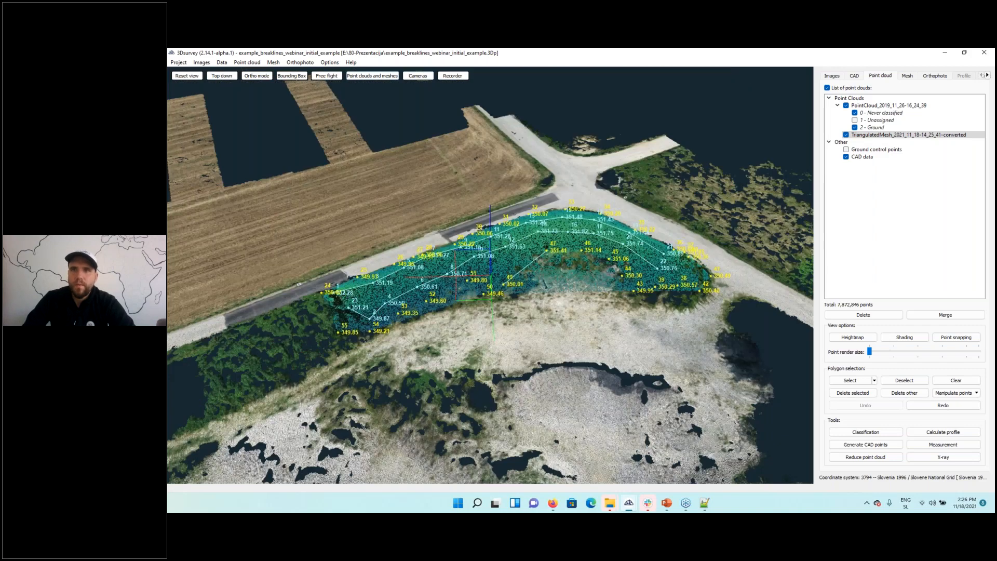
- Hide the triangulated mesh and return to the point cloud view
click(907, 75)
click(846, 113)
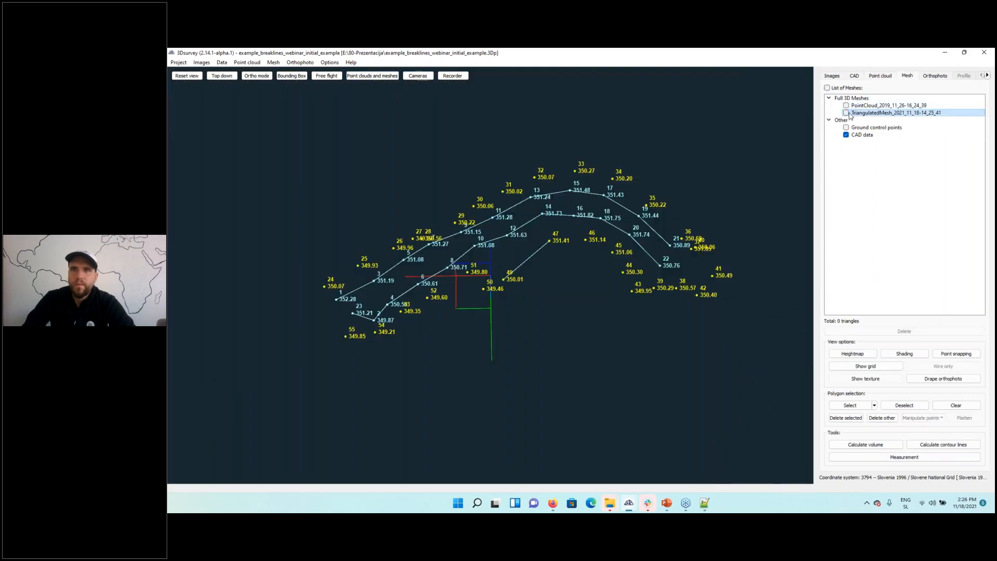
click(880, 76)
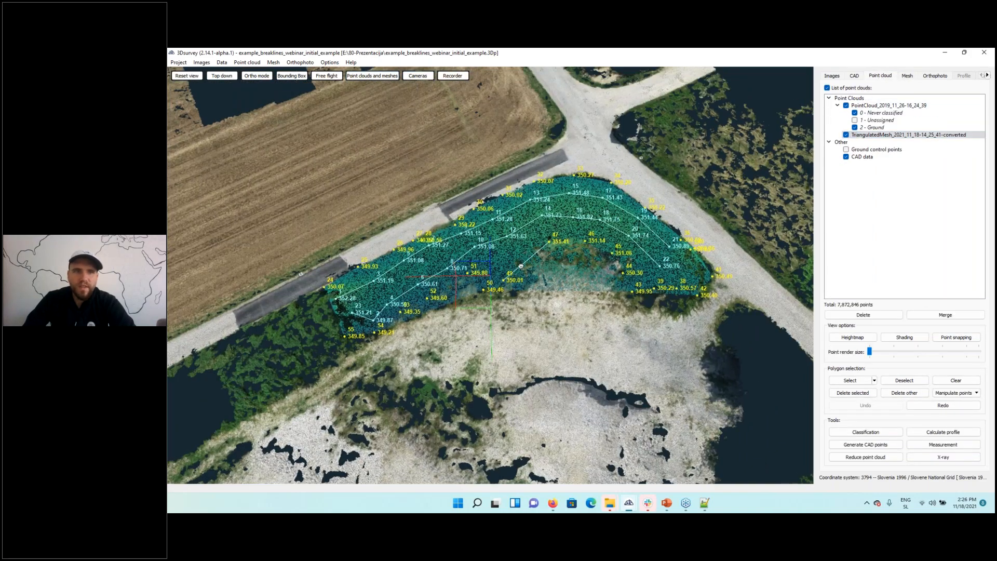
- Examine how the converted point cloud fills the hole under the forest, toggling the original point cloud's visibility for comparison
scroll(536, 294, up, 3)
drag(500, 291, 566, 254)
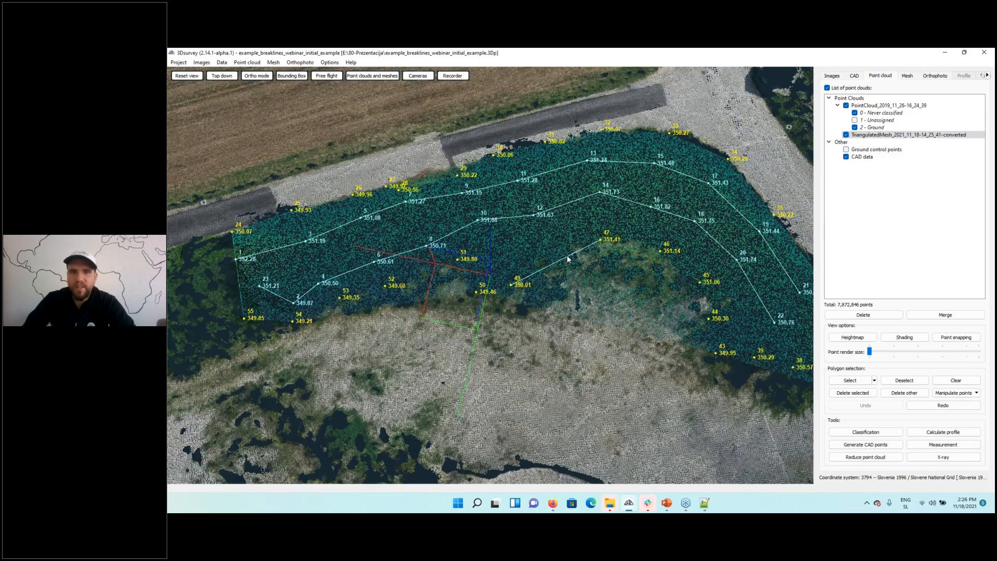
drag(616, 309, 726, 270)
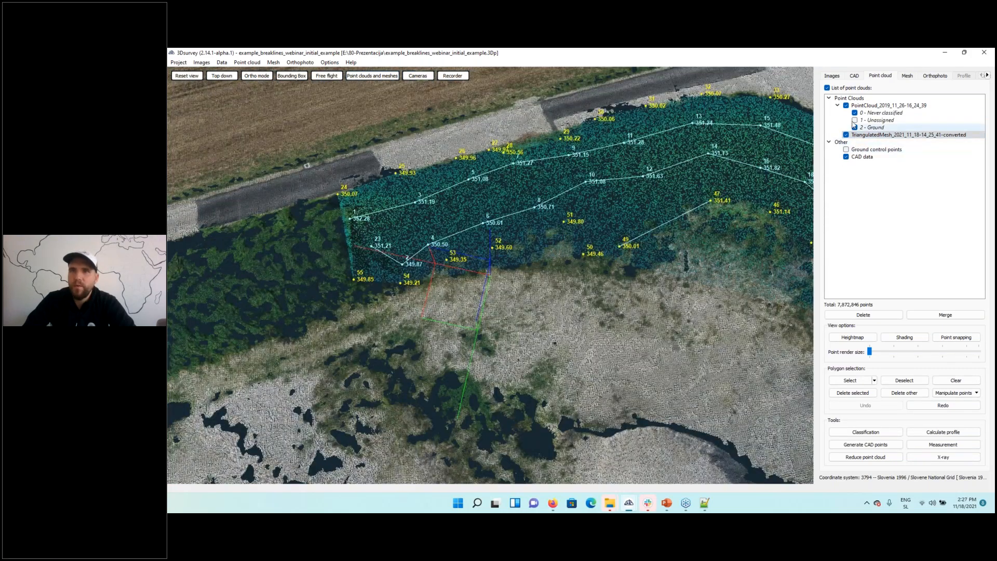
click(849, 106)
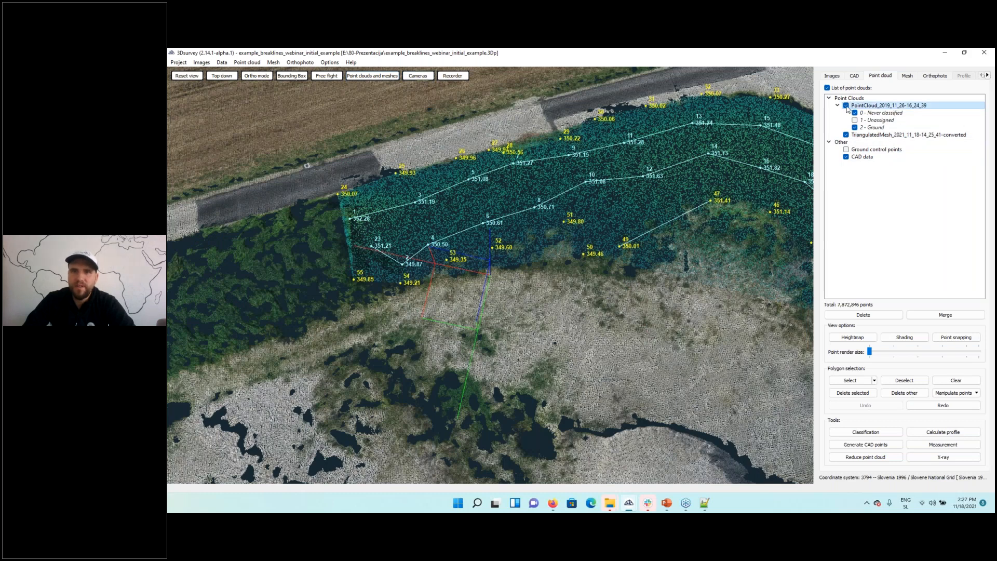
click(846, 106)
click(846, 106)
scroll(774, 194, up, 1)
scroll(774, 194, down, 1)
drag(562, 263, 739, 260)
scroll(594, 278, up, 1)
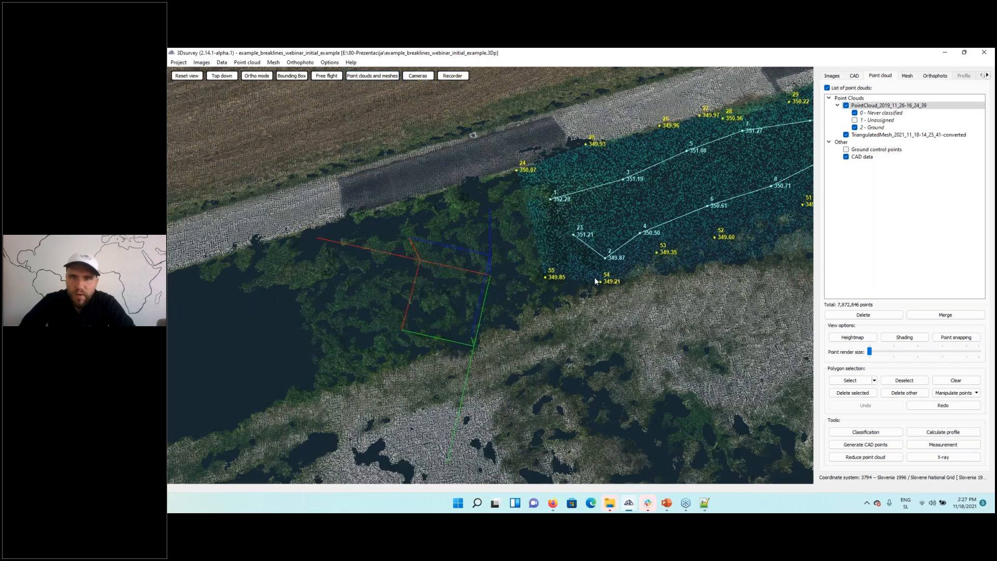
scroll(594, 276, up, 2)
drag(594, 276, 464, 308)
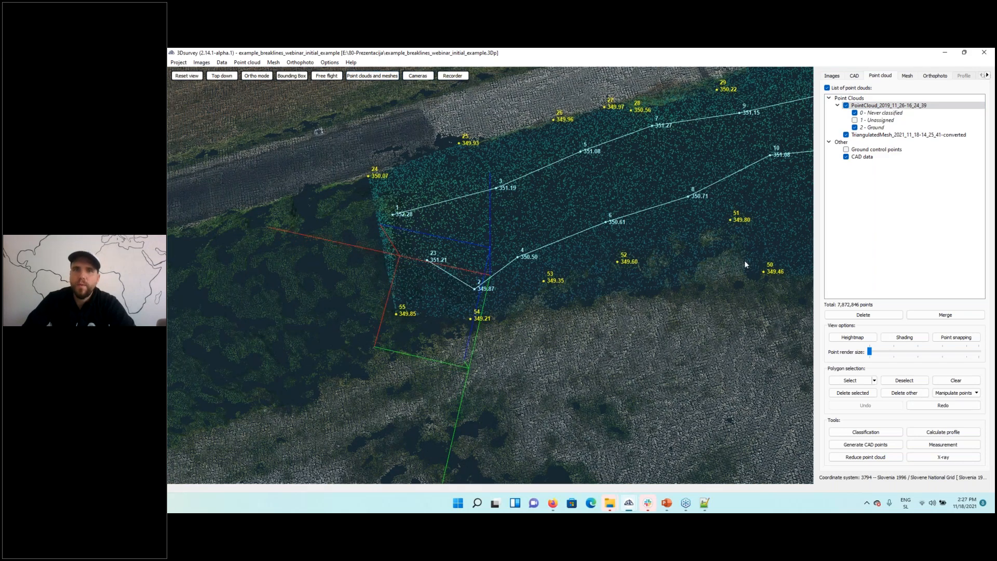
scroll(743, 260, down, 3)
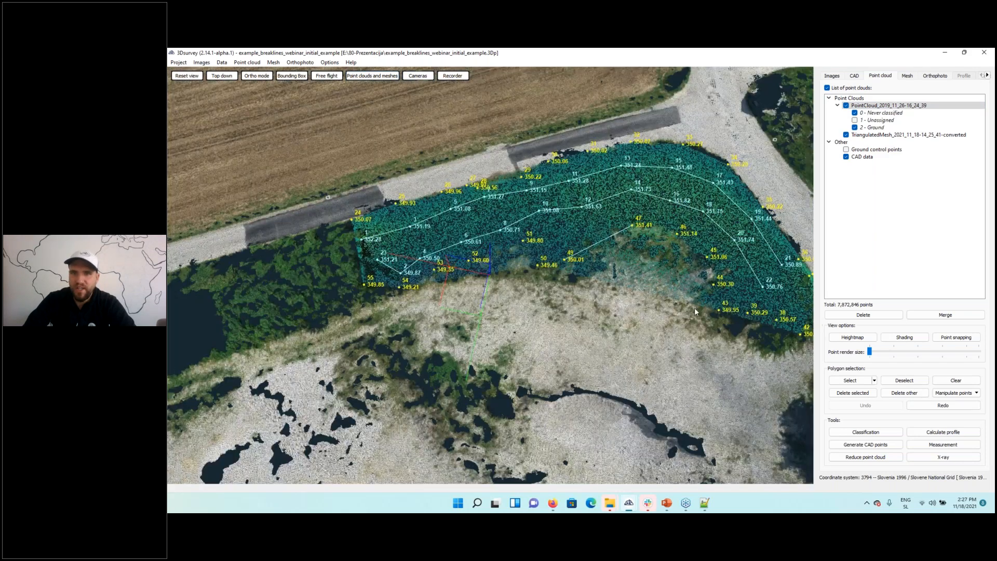
- Try a narrow polygon selection of points along the forest's lower edge, through survey points 55, 54, 53 and 52
drag(623, 324, 730, 339)
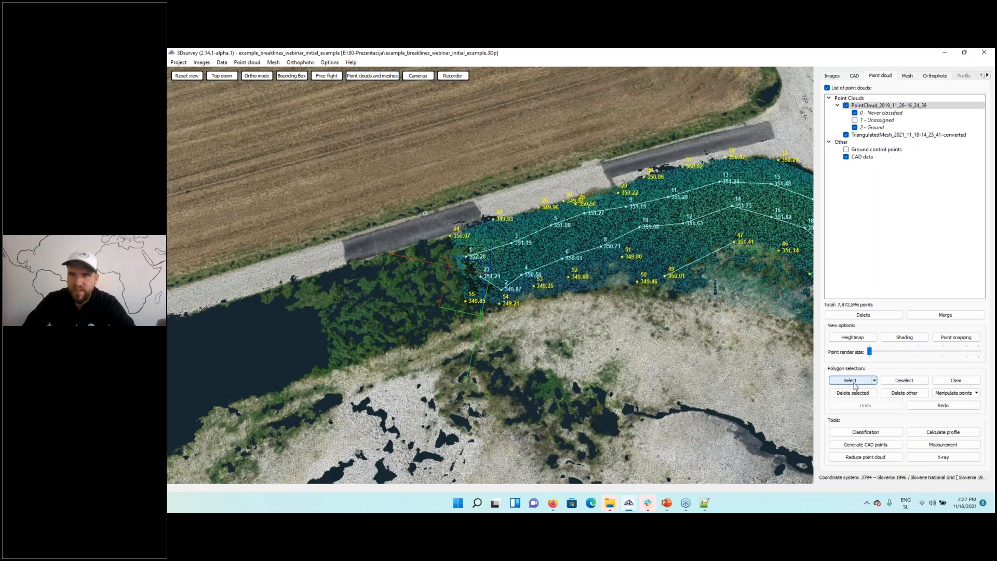
click(853, 382)
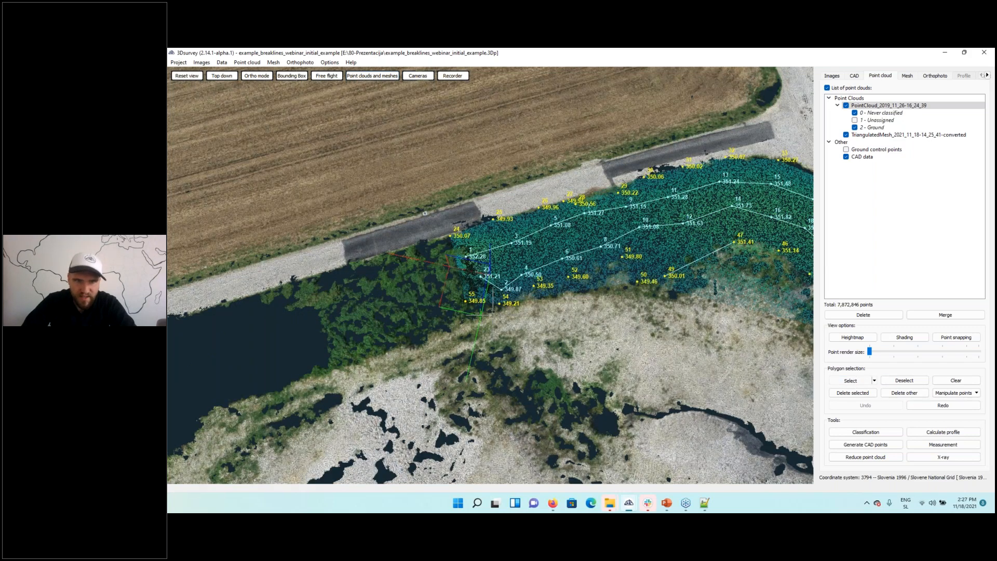
scroll(492, 314, up, 1)
scroll(490, 315, up, 5)
click(410, 359)
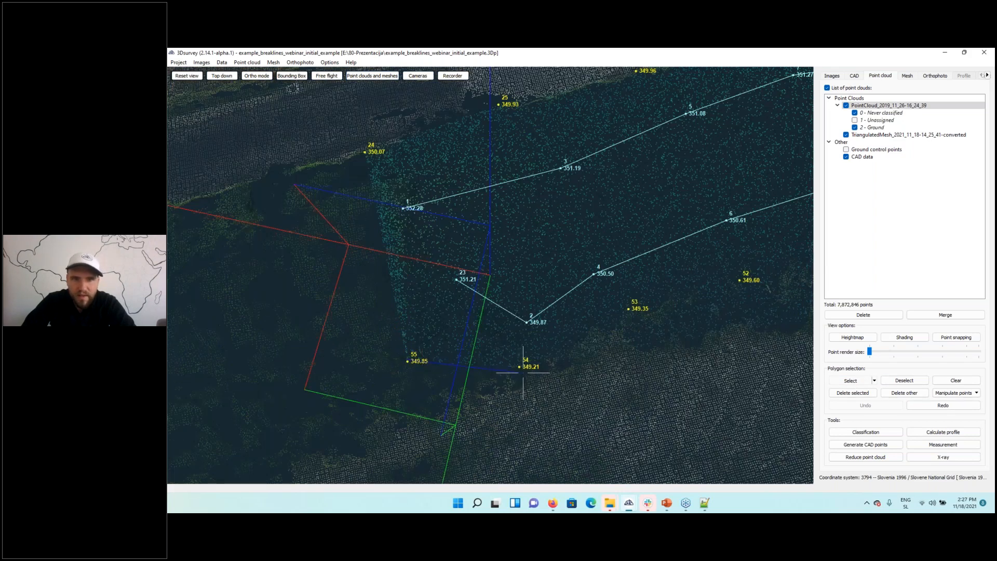
click(519, 366)
click(589, 337)
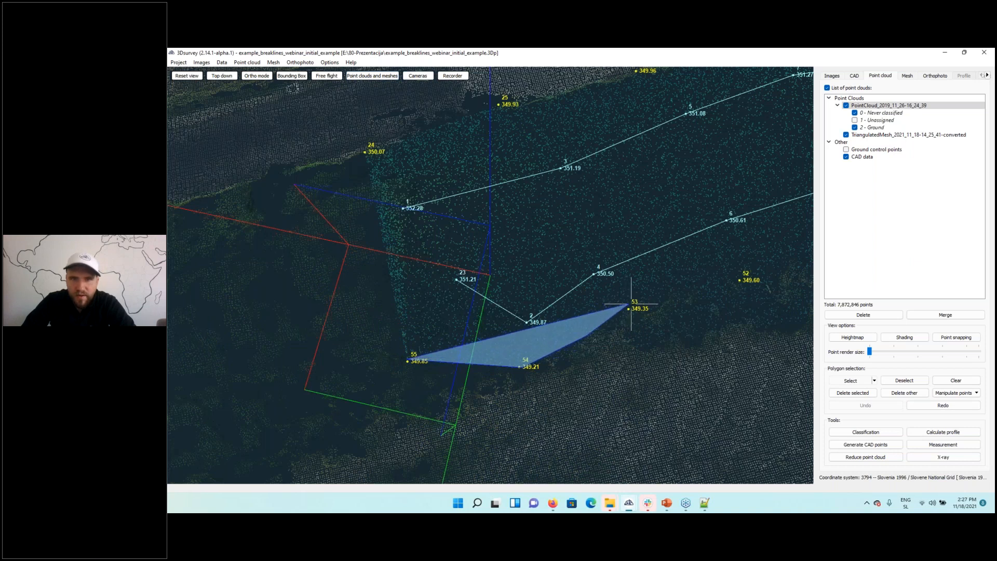
click(741, 271)
right_click(759, 295)
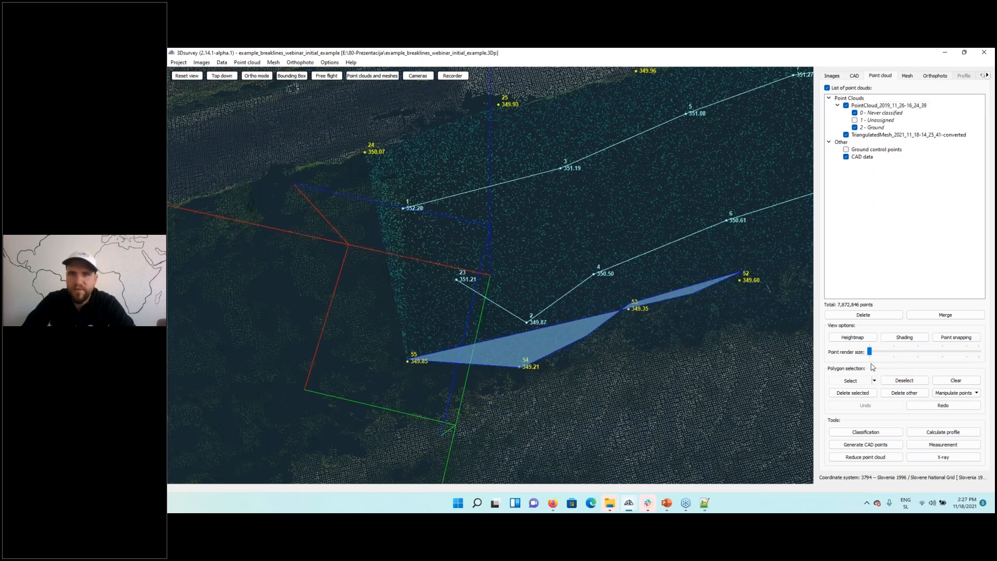
- Increase the point render size so the point cloud points appear larger
drag(874, 355, 895, 355)
scroll(730, 320, down, 3)
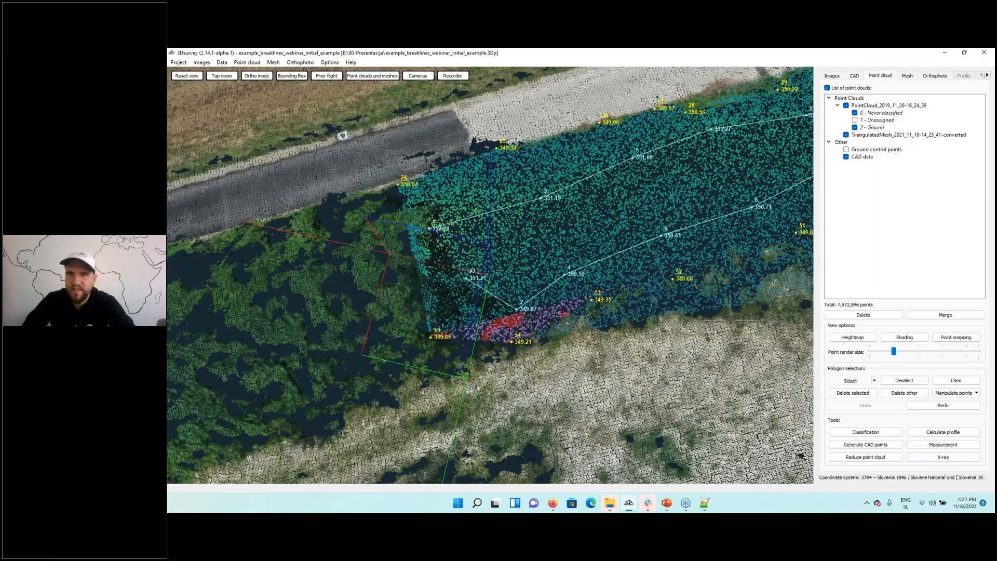
scroll(730, 320, down, 4)
scroll(512, 250, up, 1)
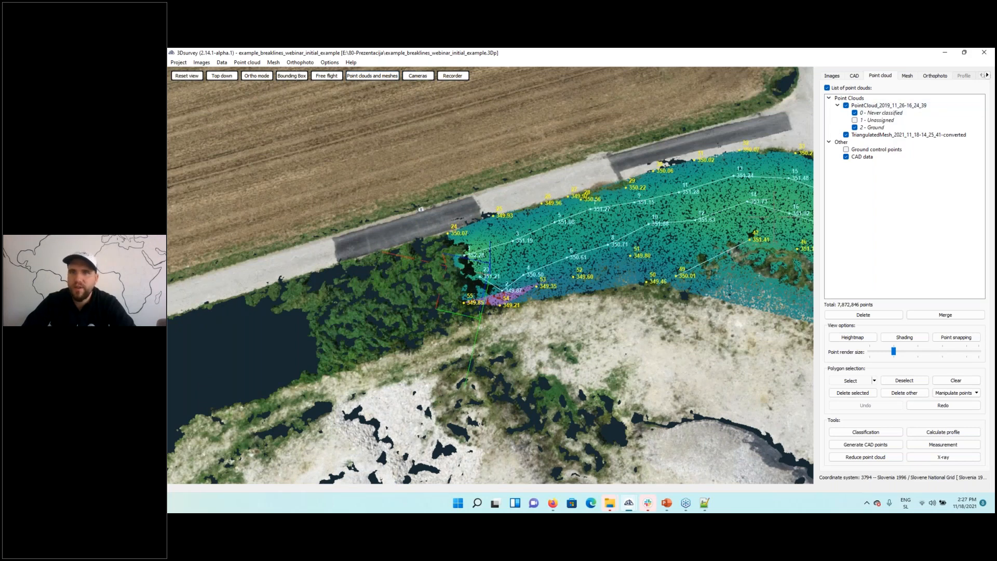
- Give the original PointCloud_2019_11_26-16_24_39 a custom cyan point color
right_click(866, 109)
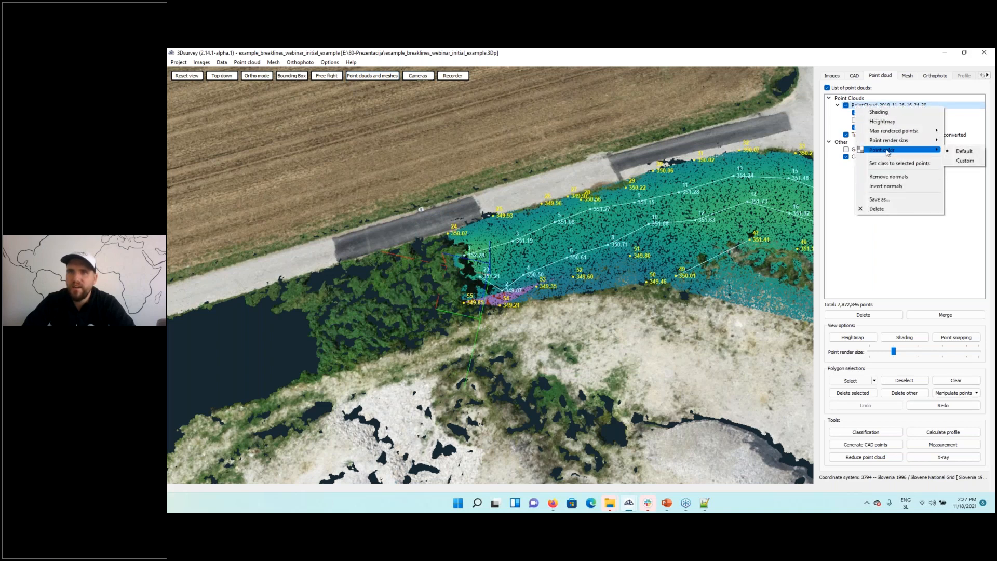
mouse_move(914, 149)
click(964, 161)
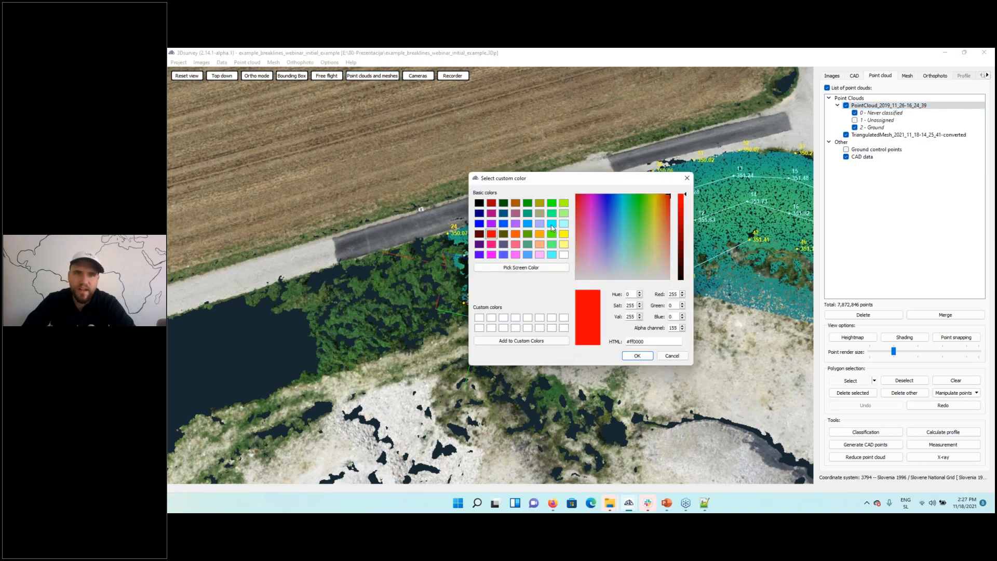
click(552, 226)
click(638, 356)
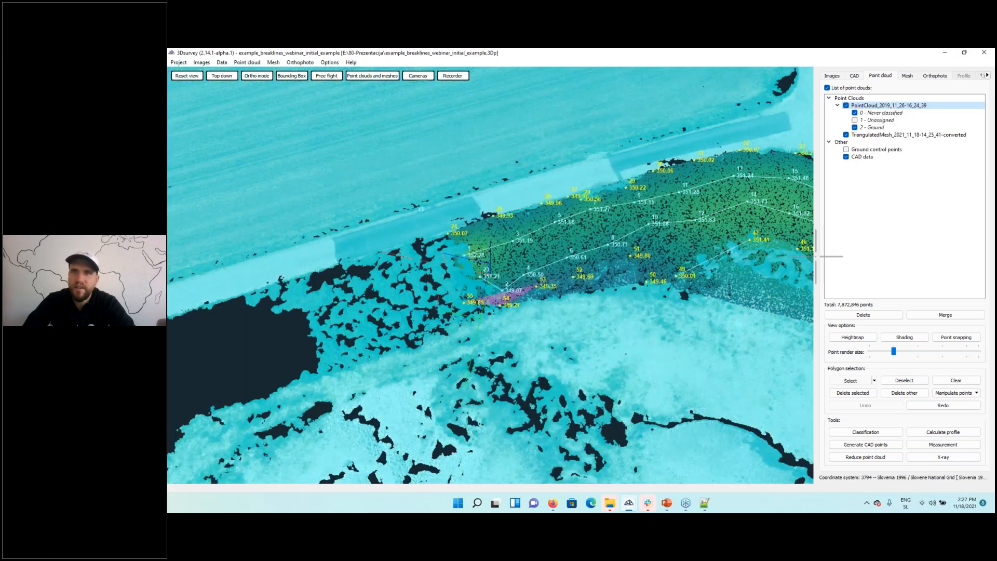
- Give the converted triangulated mesh point cloud a custom orange point color and turn off its heightmap display
right_click(872, 138)
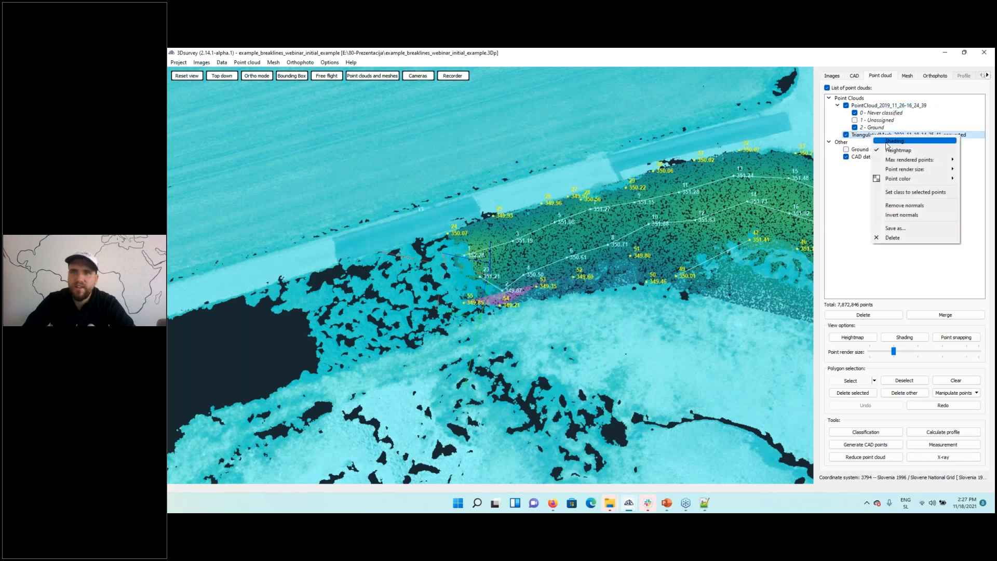
mouse_move(912, 182)
click(851, 190)
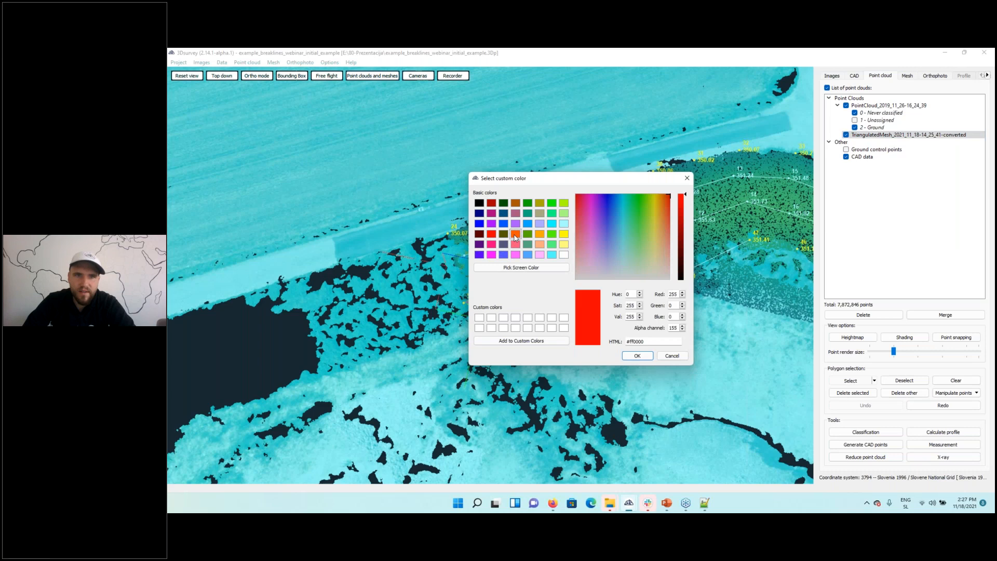
click(515, 236)
click(638, 359)
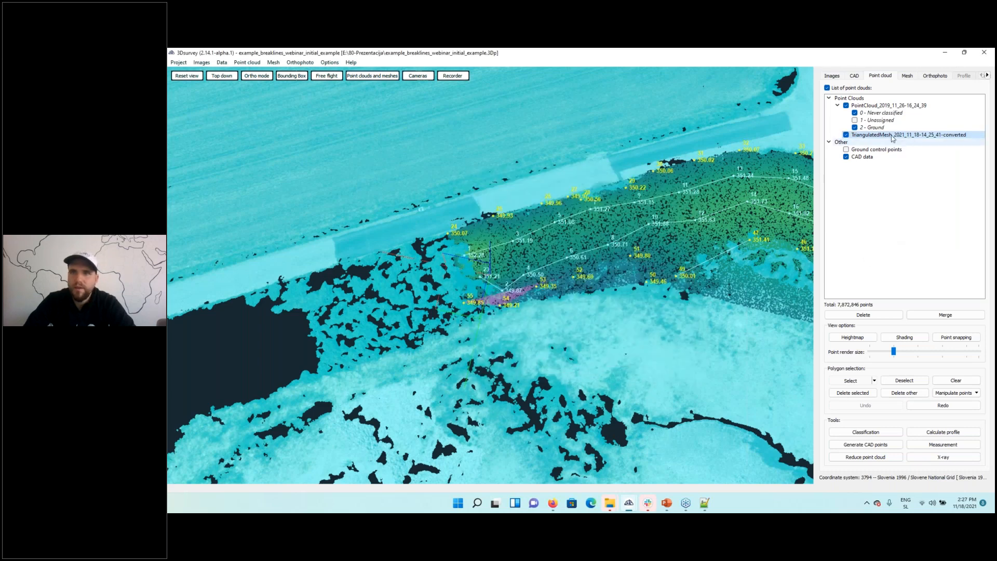
right_click(889, 135)
click(922, 153)
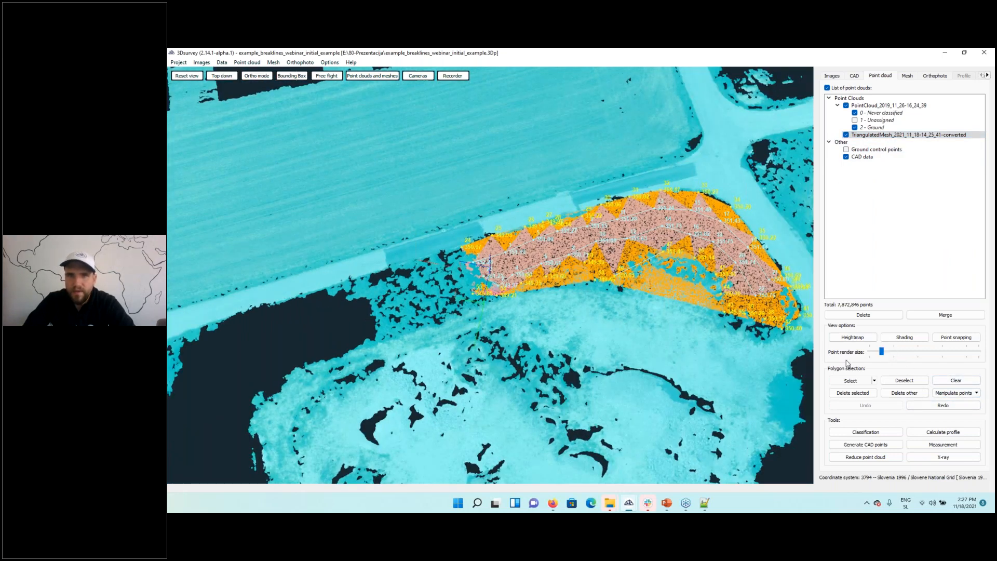
- Clear the existing point selection and inspect the overlap of the two point clouds along the forest's lower edge
scroll(649, 314, up, 5)
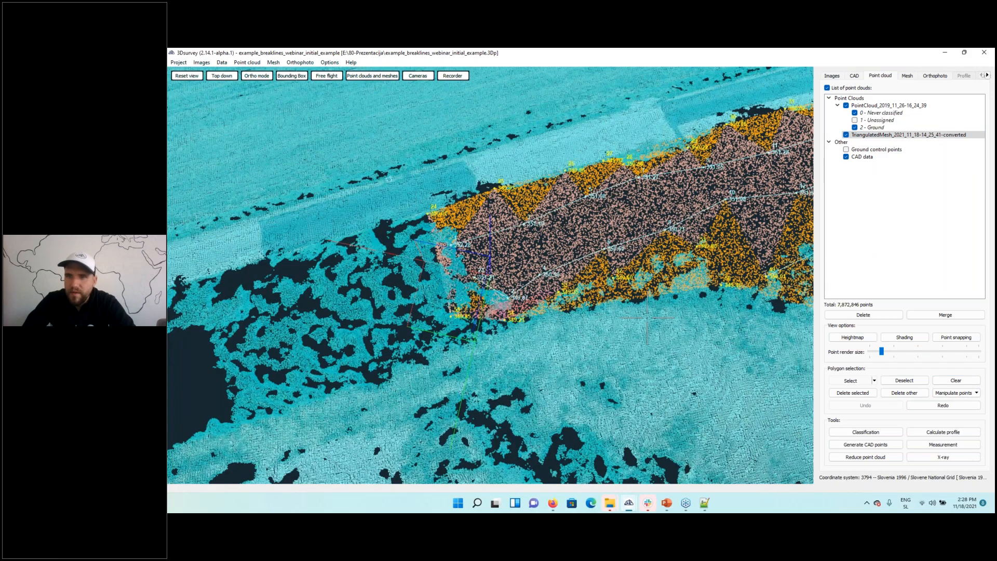
drag(648, 317, 563, 334)
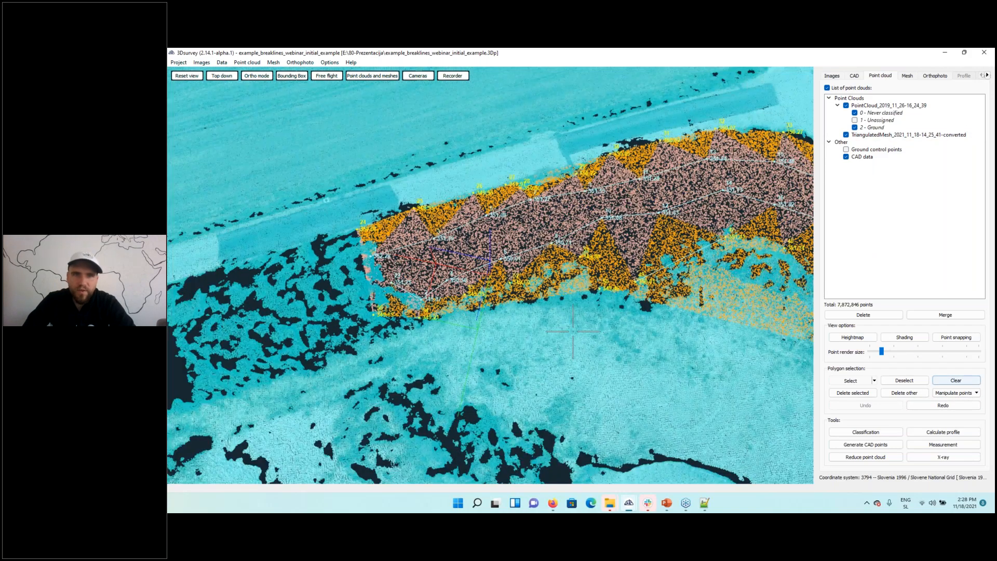
scroll(573, 331, up, 2)
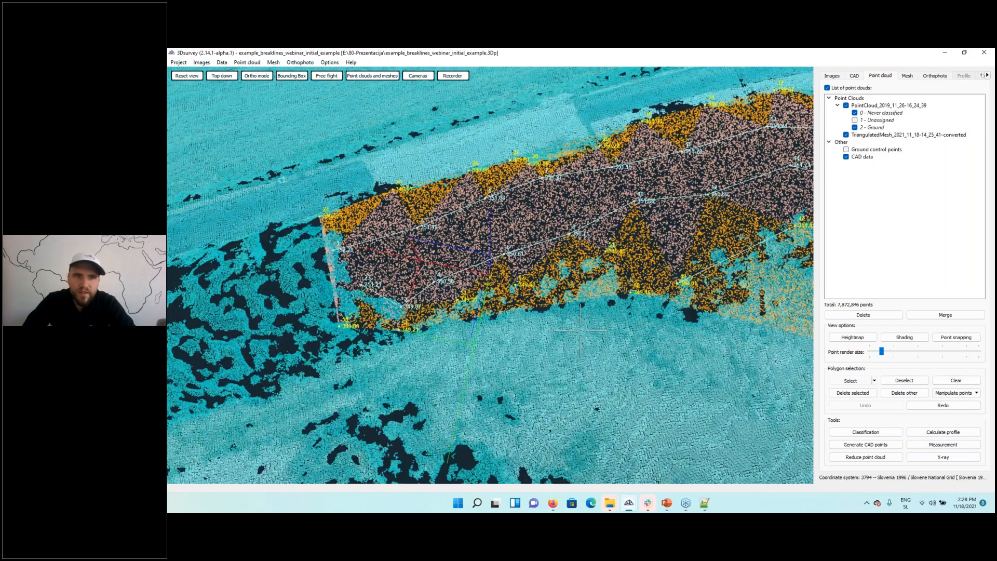
scroll(379, 302, down, 2)
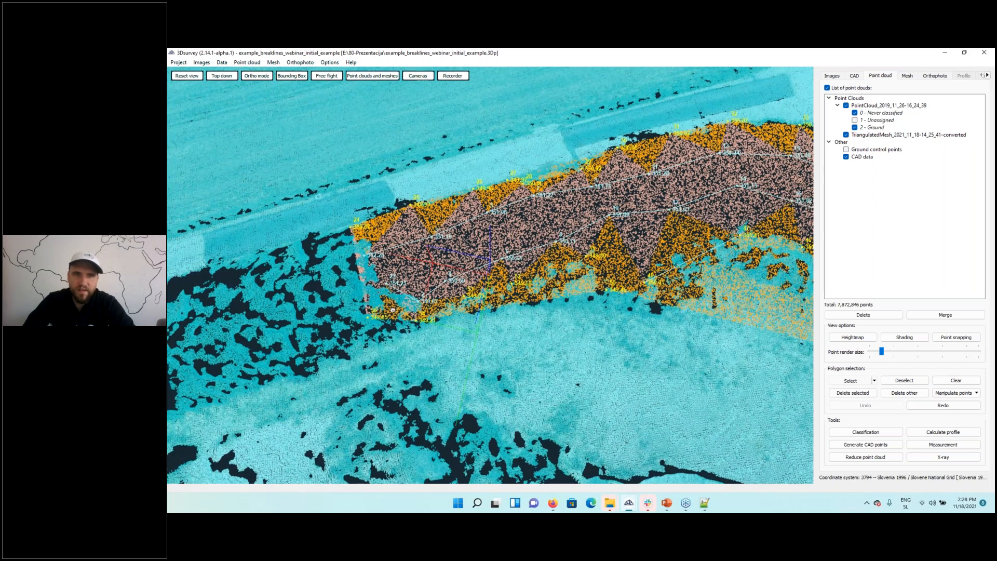
drag(379, 301, 457, 337)
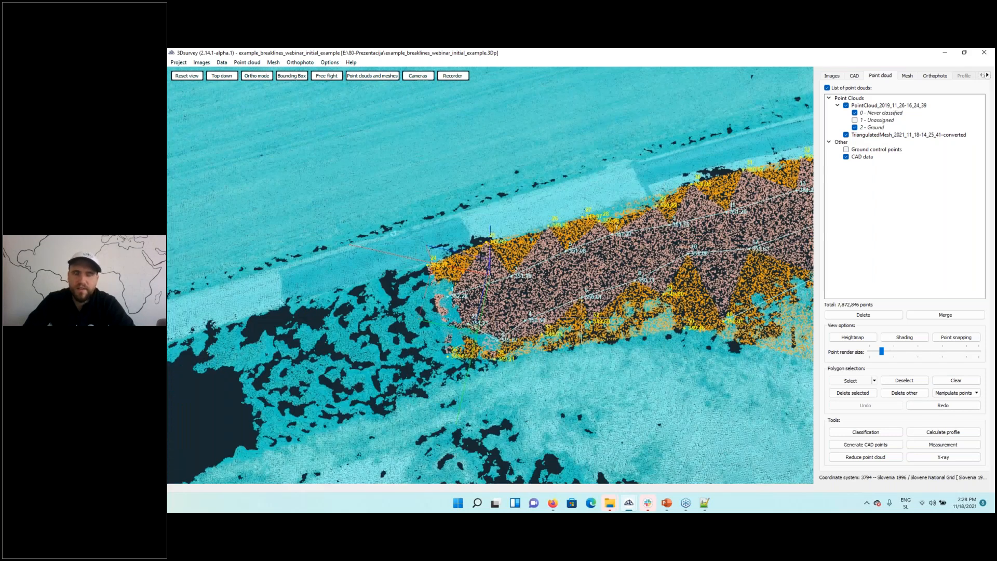
- Rename the converted point cloud as Triangulated Pointcloud
double_click(880, 136)
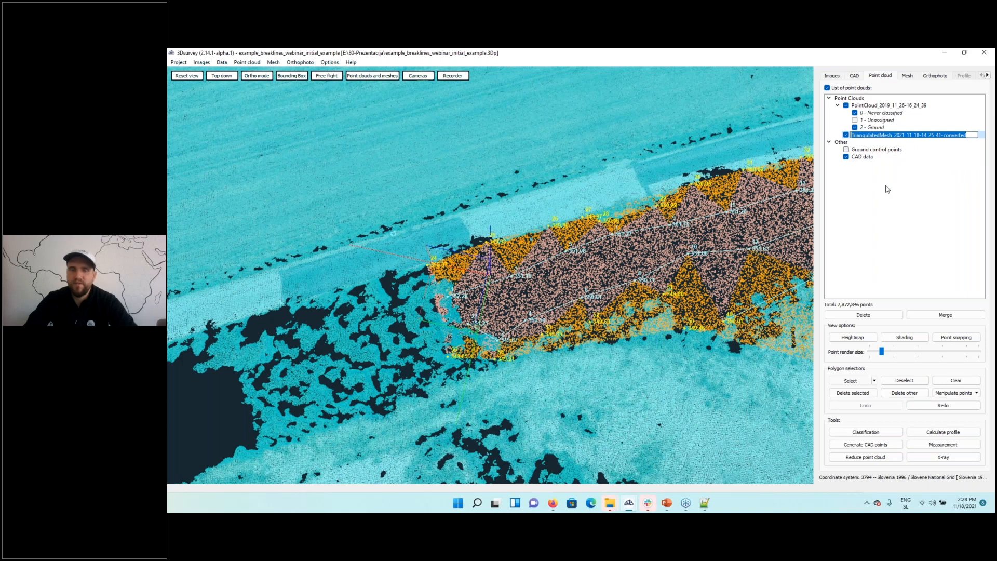
text(Triangulated)
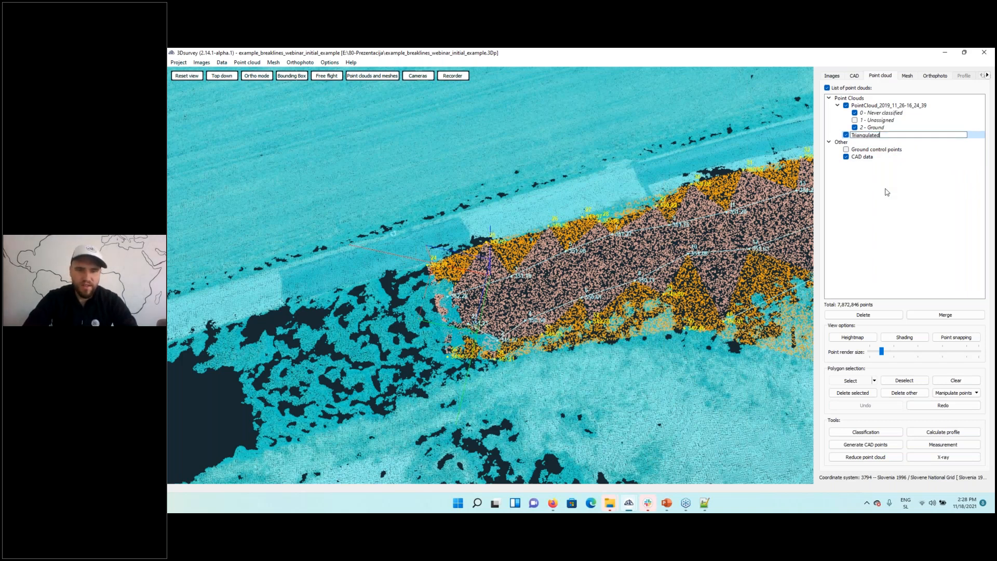
text( Pointcloud)
key(Return)
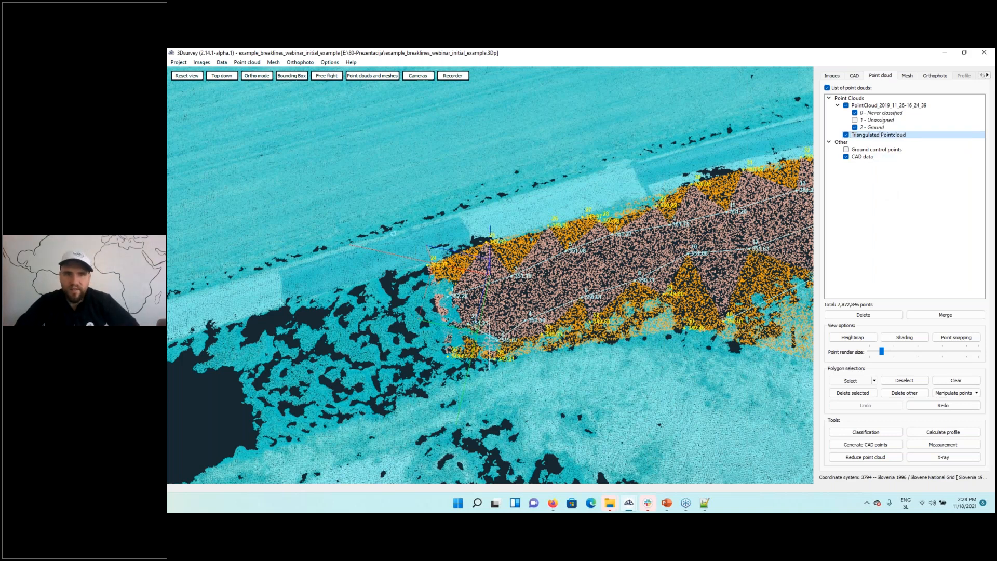
- Polygon-select the overlapping points along the forest's left and lower edges, enclosing the adjoining gravel area
click(850, 383)
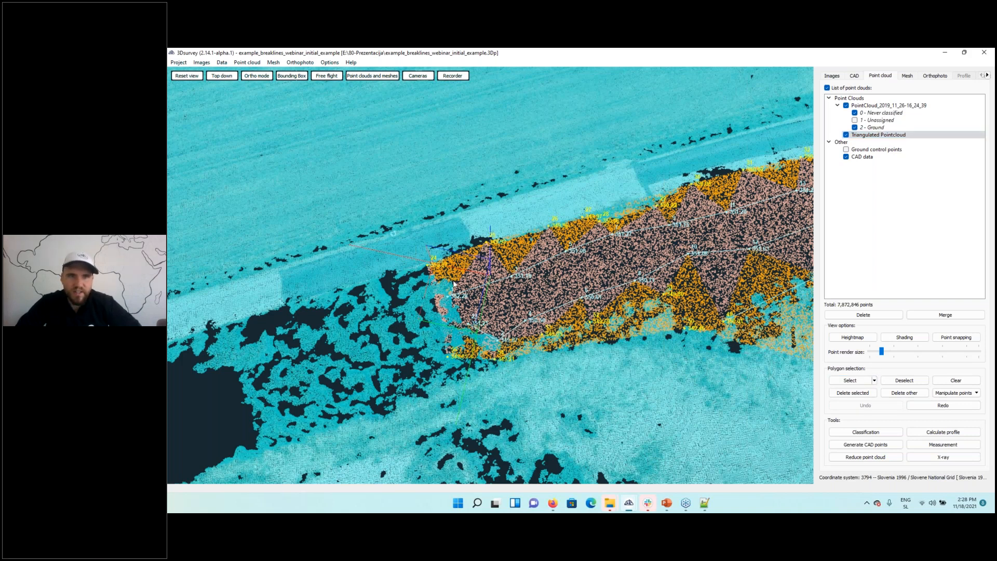
click(851, 383)
click(465, 328)
click(499, 341)
click(535, 338)
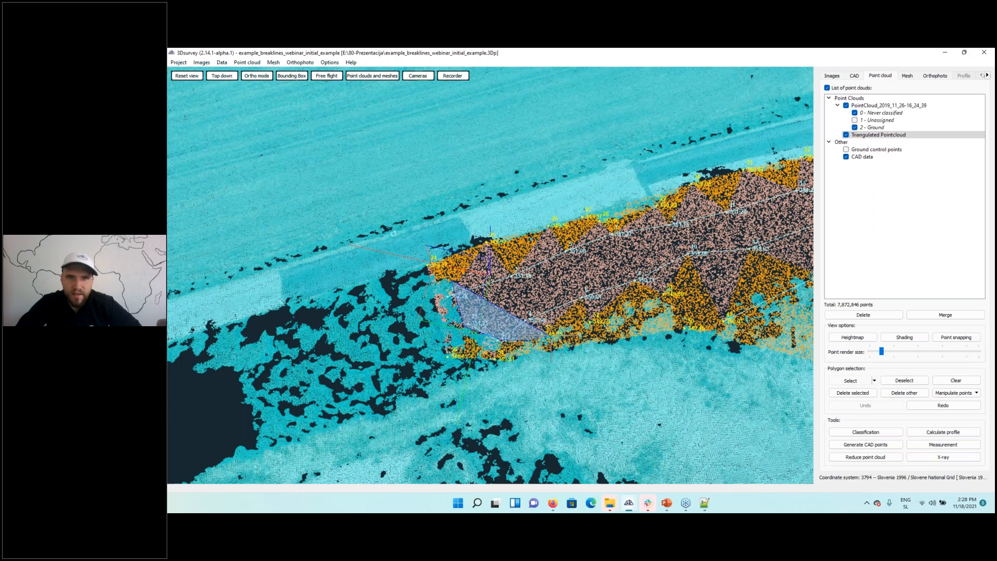
click(600, 316)
click(641, 300)
click(669, 303)
click(721, 316)
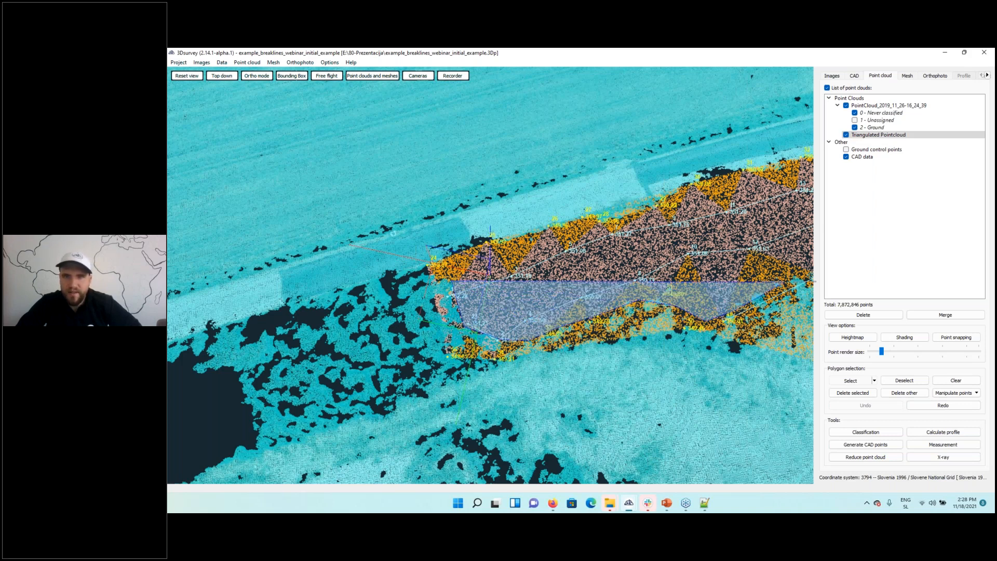
click(808, 278)
click(801, 373)
click(736, 410)
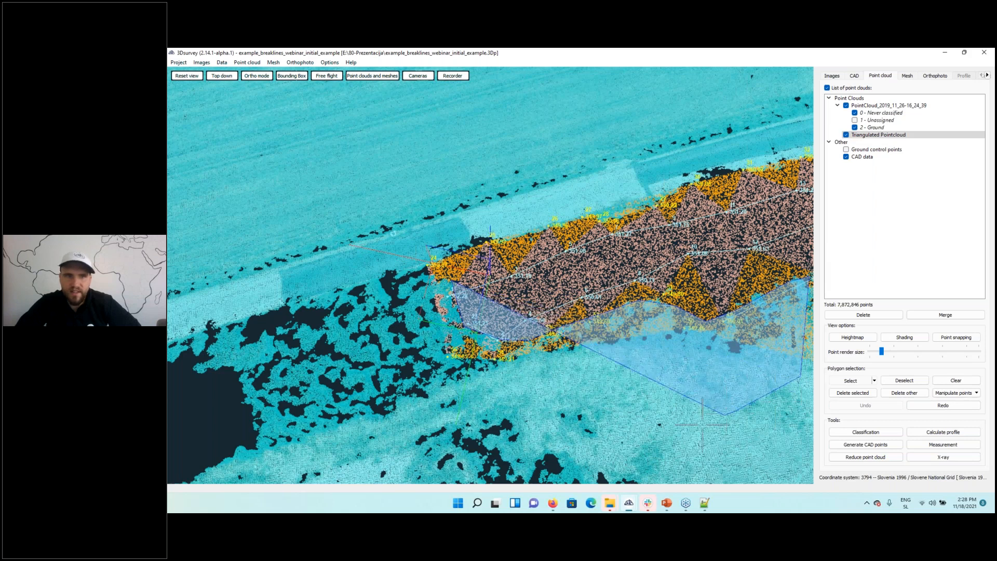
click(570, 451)
click(457, 437)
click(409, 409)
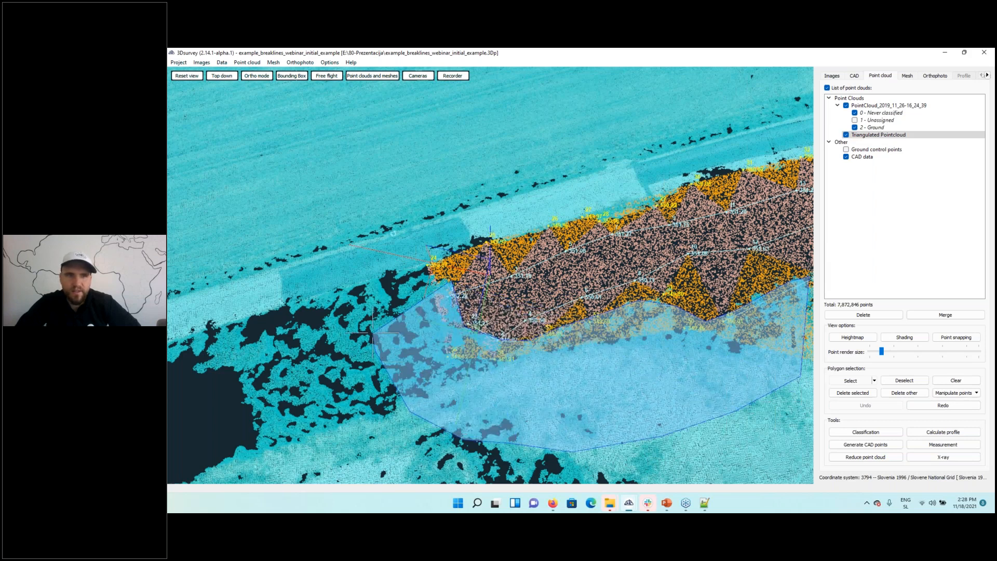
right_click(357, 306)
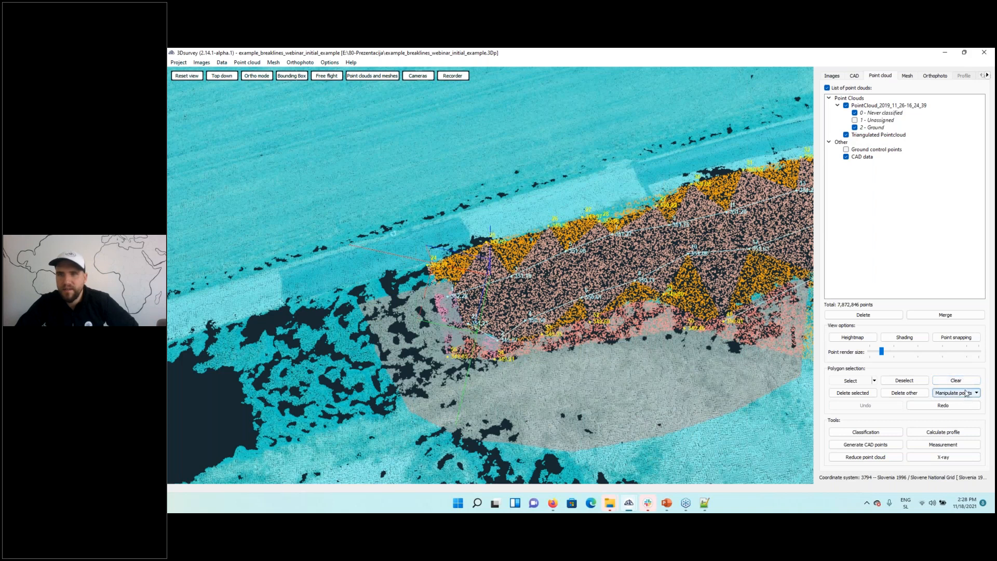
- Hide the original point cloud and delete the selected points from the Triangulated Pointcloud only
click(846, 106)
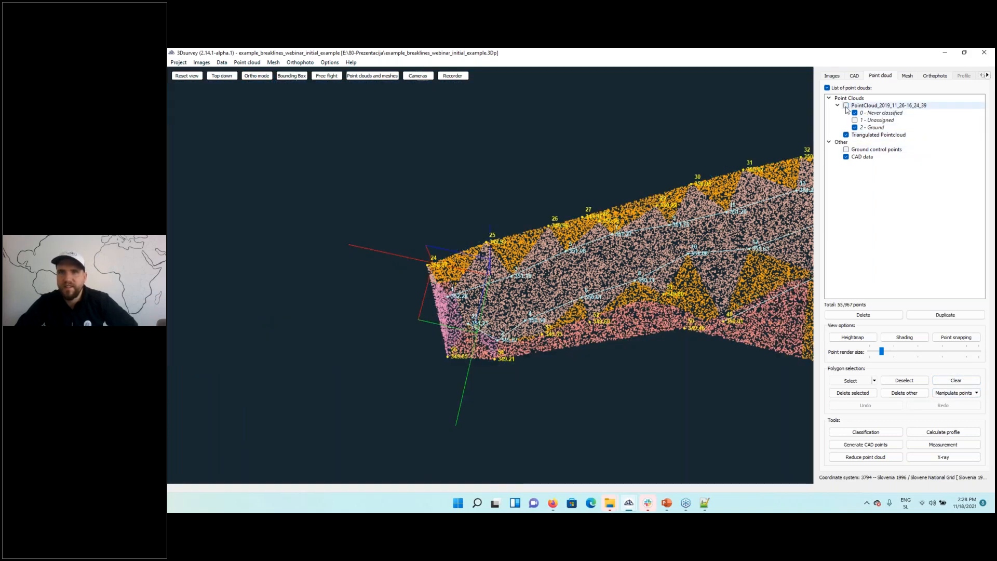
scroll(748, 265, down, 4)
scroll(747, 265, up, 2)
click(853, 393)
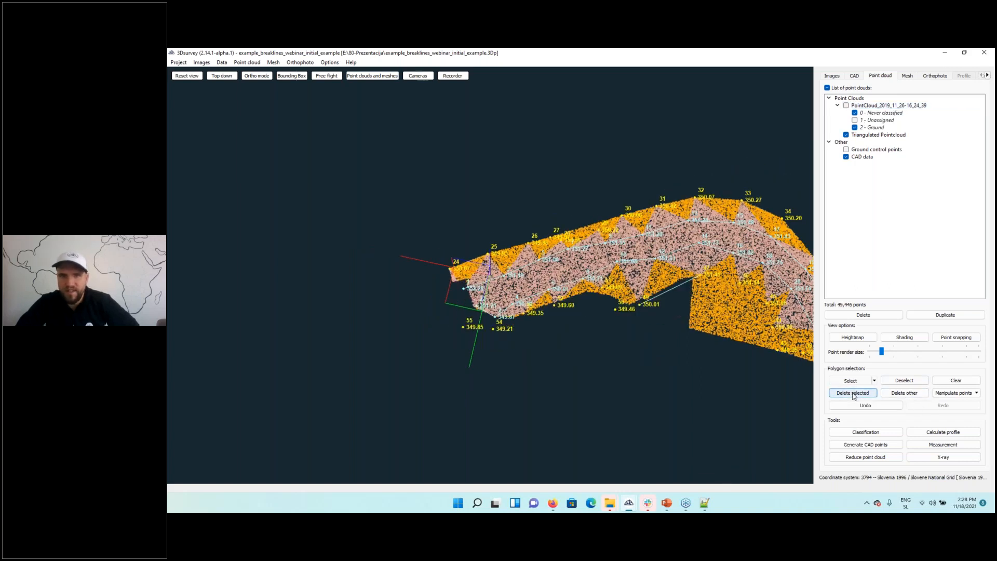
- Show the original point cloud again and clear the remaining point selection
click(847, 106)
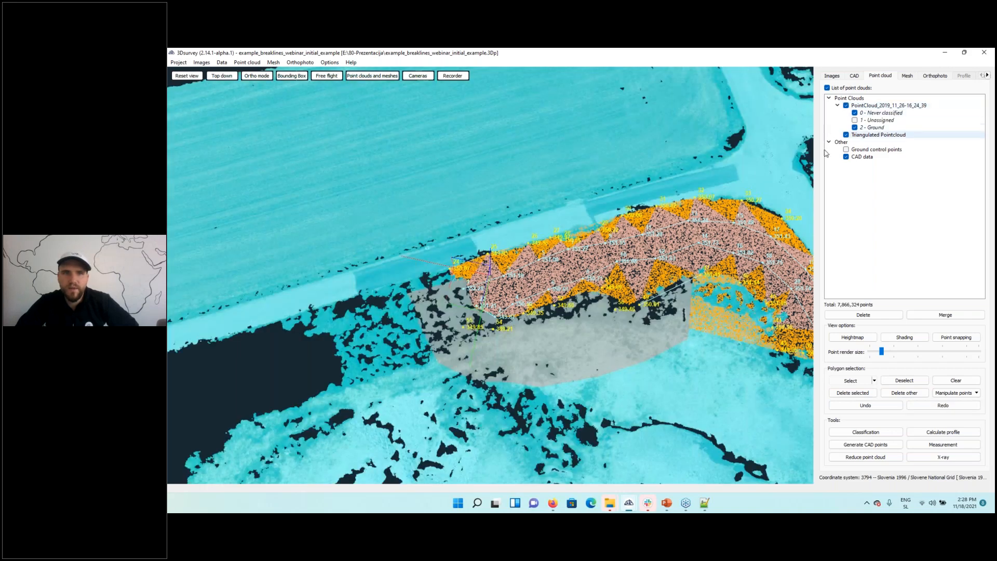
click(955, 380)
scroll(611, 285, up, 1)
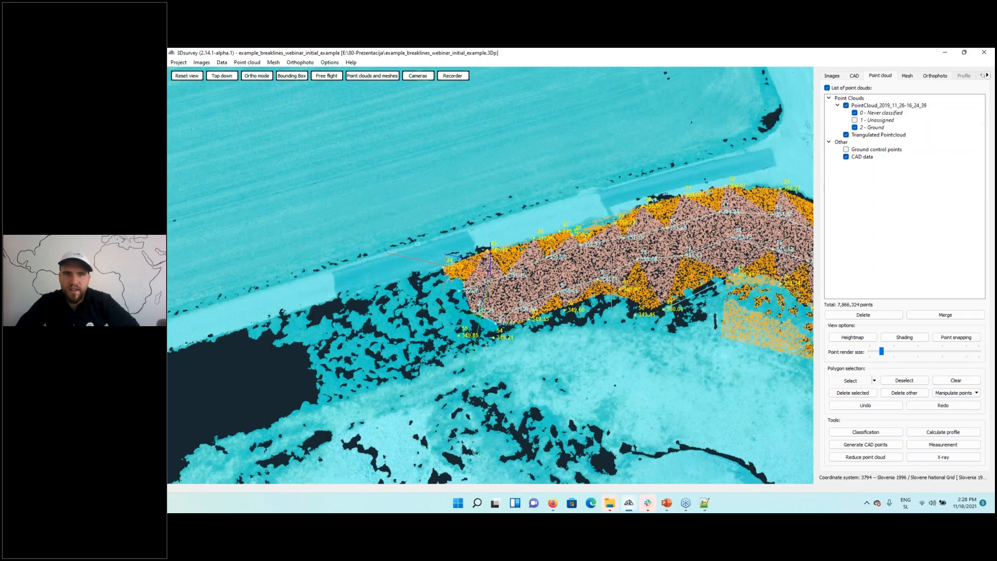
- Polygon-select the overlapping points along the forest's inner curve, enclosing the gravel area beside it and the edge near points 43 and 44
scroll(611, 285, up, 3)
drag(637, 290, 573, 311)
drag(642, 309, 510, 435)
right_drag(510, 435, 432, 423)
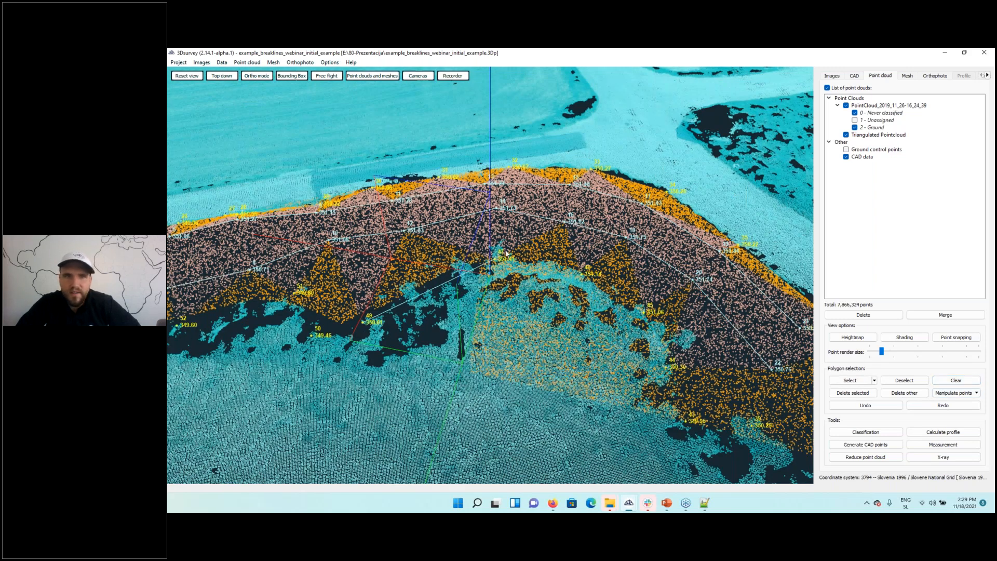
click(848, 380)
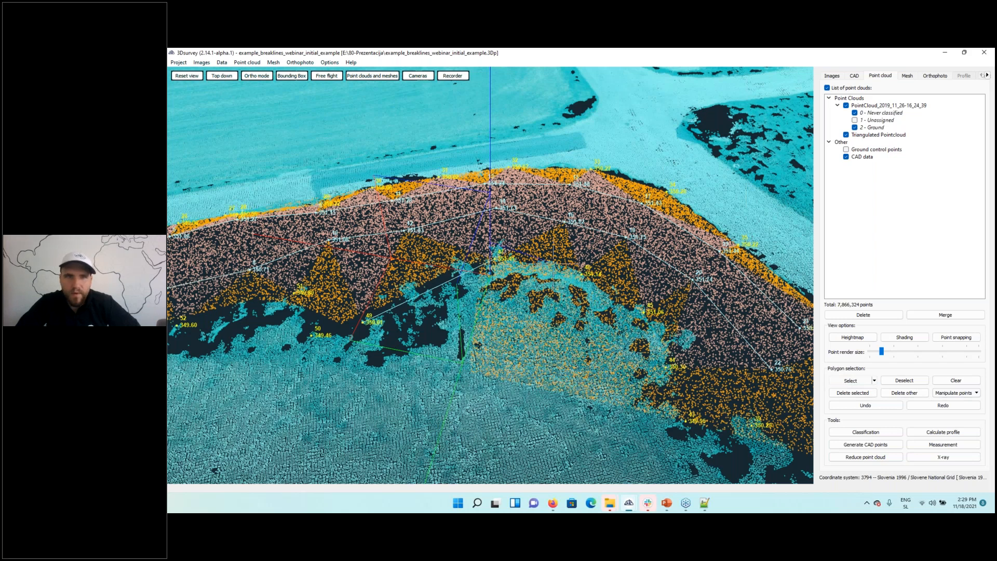
click(553, 264)
click(614, 286)
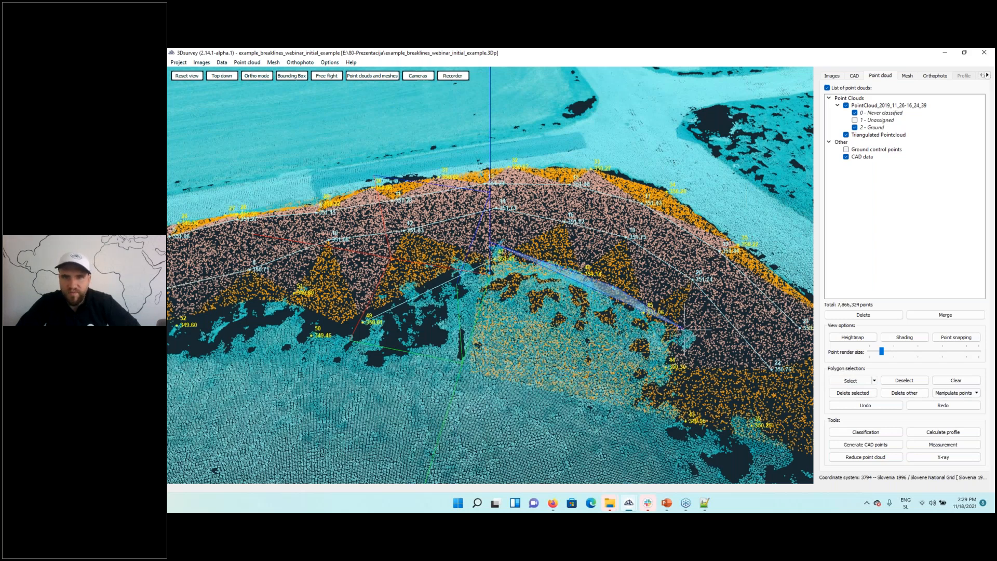
click(698, 344)
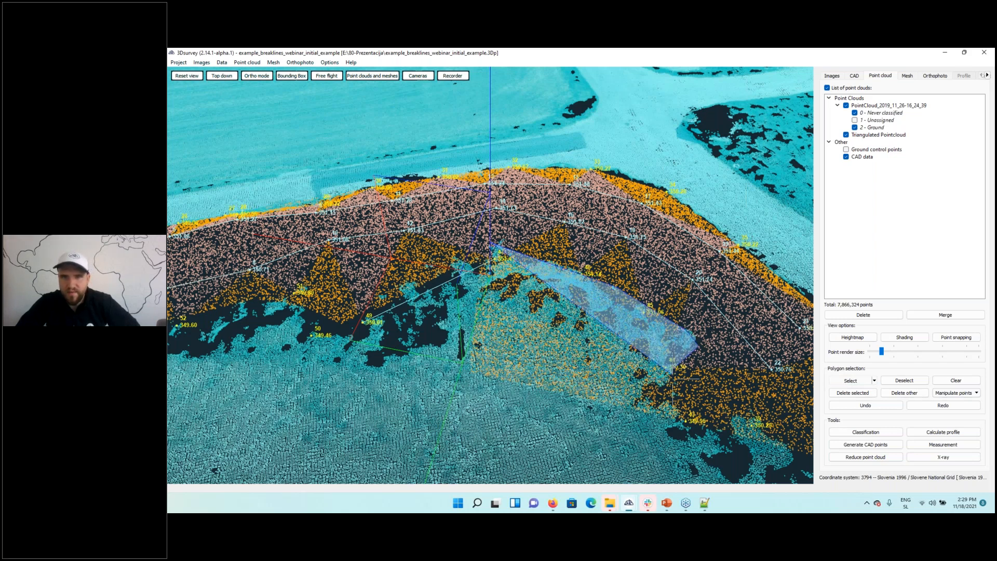
click(675, 364)
click(670, 406)
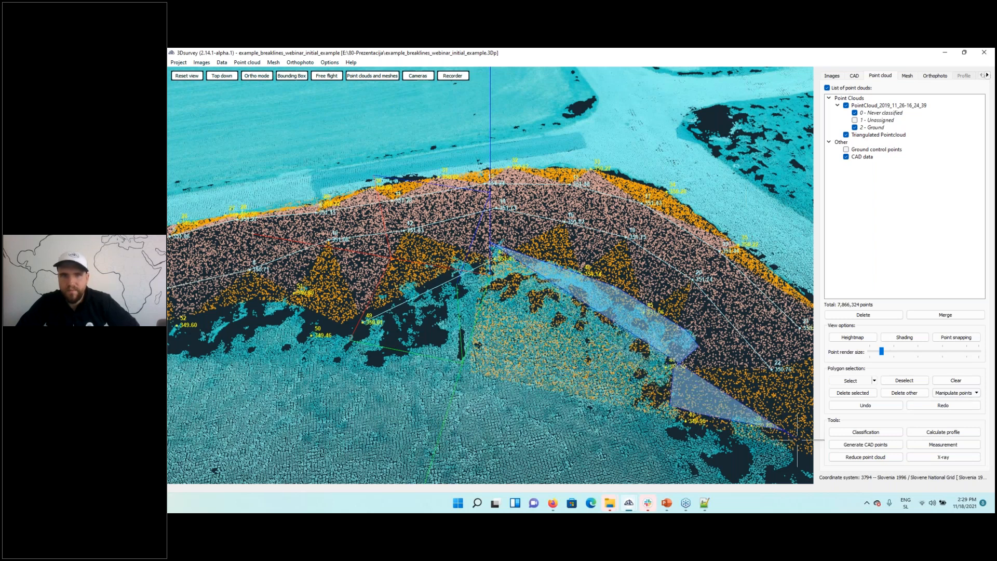
click(802, 469)
click(675, 473)
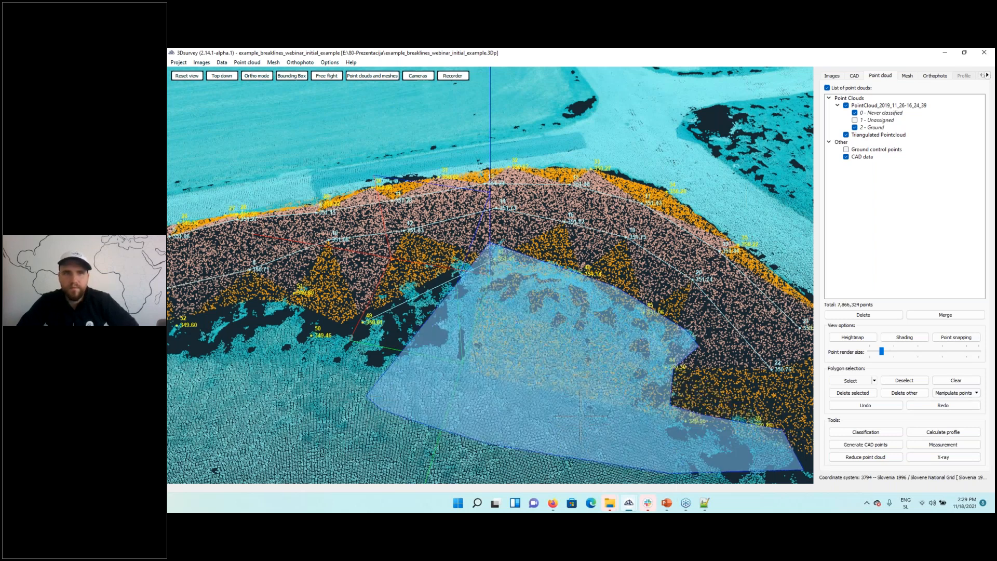
right_click(556, 386)
- Delete the selected inner-curve points from the Triangulated Pointcloud only, hiding the original point cloud for the deletion and showing it again
scroll(556, 387, down, 5)
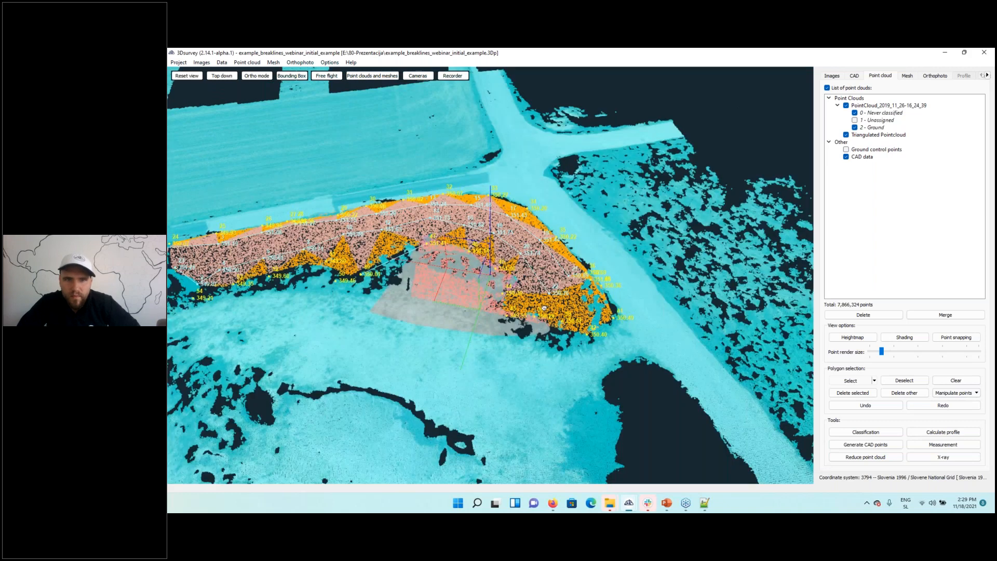
scroll(544, 307, up, 6)
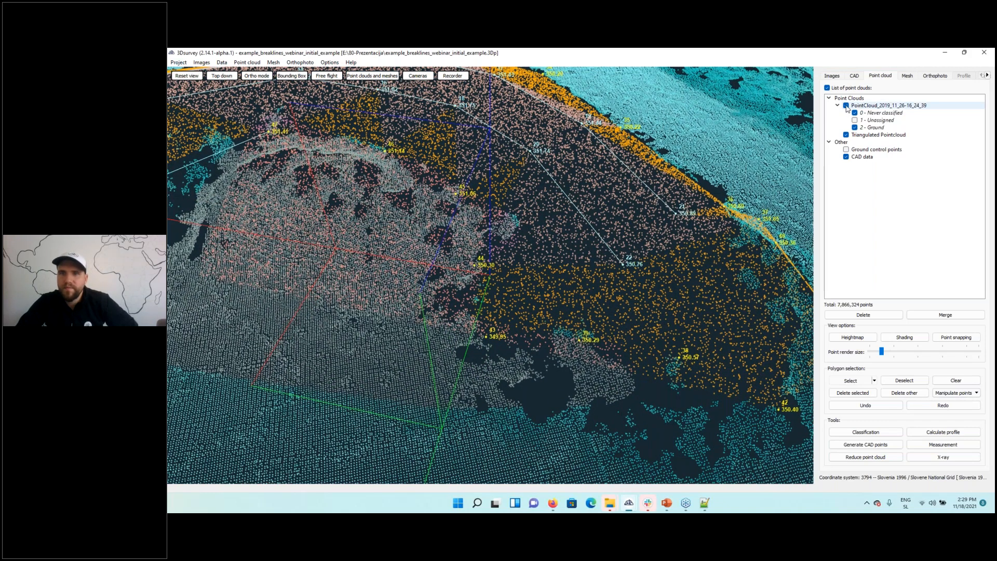
click(845, 105)
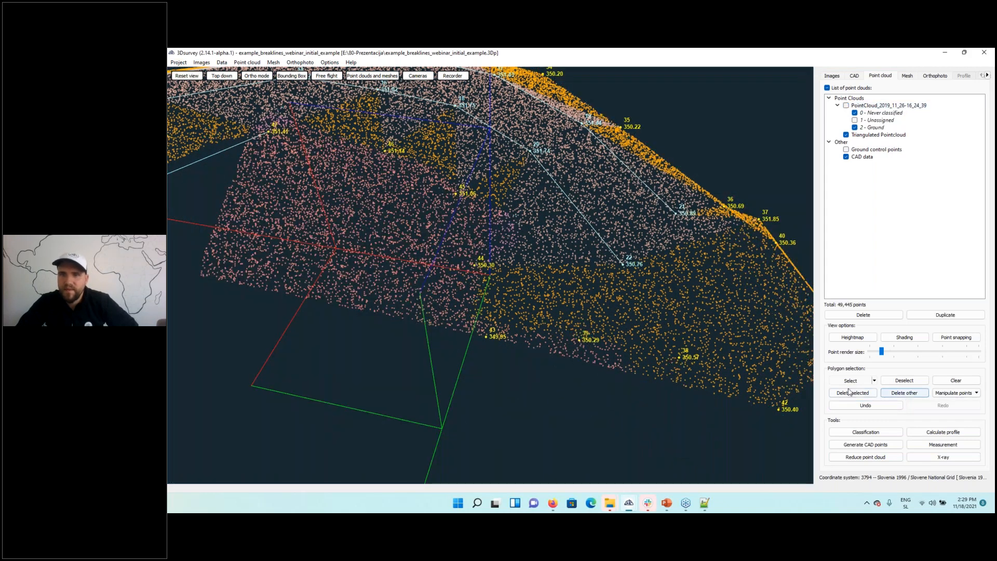
click(846, 106)
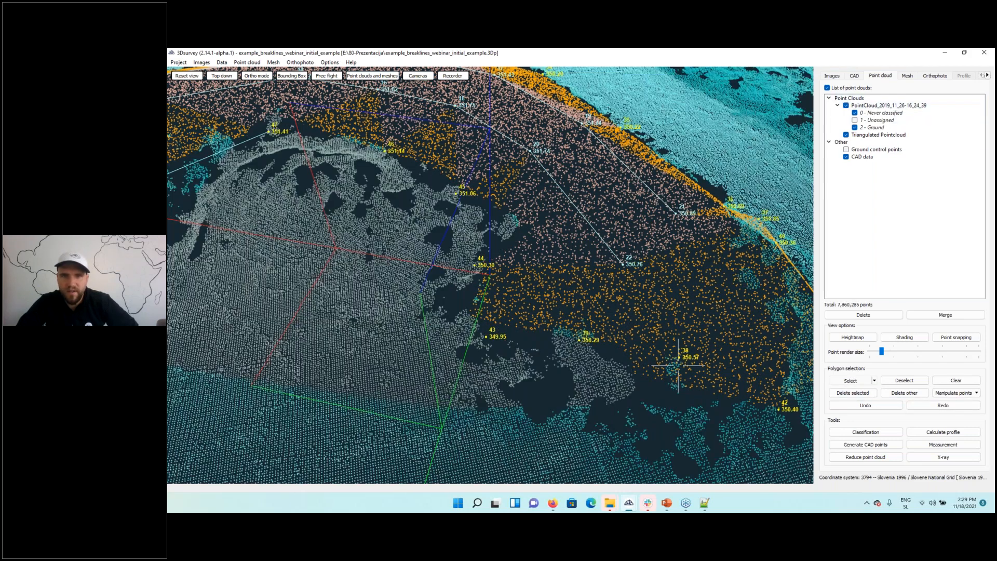
- Polygon-select the overlapping points at the forest's end by the road, enclosing the area around points 40 and 41
mouse_move(678, 365)
mouse_down()
mouse_move(619, 317)
mouse_move(548, 390)
mouse_move(555, 374)
mouse_move(522, 380)
mouse_up()
ctrl+click(429, 387)
ctrl+click(503, 375)
ctrl+click(565, 330)
ctrl+click(628, 322)
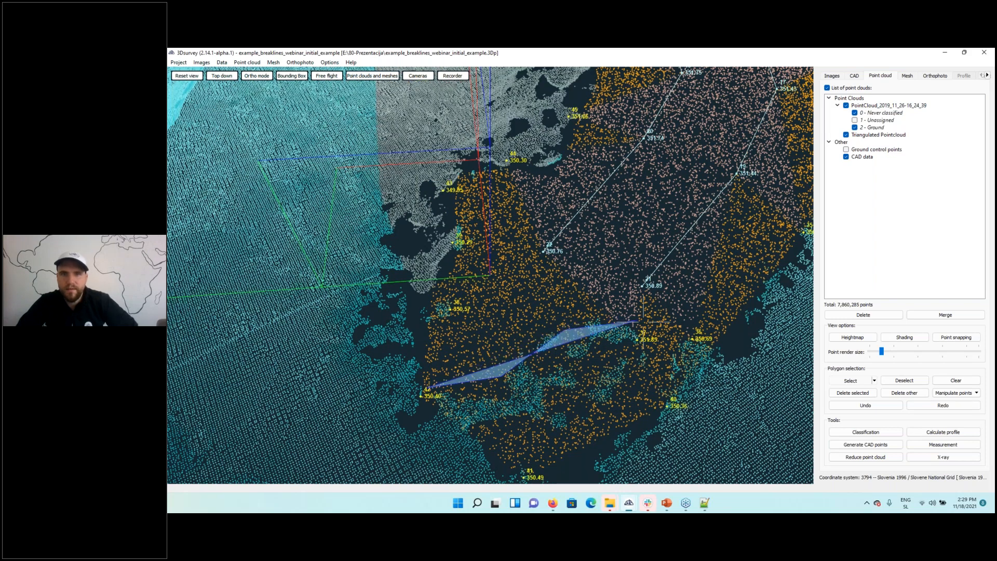
ctrl+click(714, 342)
ctrl+click(751, 342)
ctrl+click(700, 426)
ctrl+click(615, 458)
ctrl+click(524, 478)
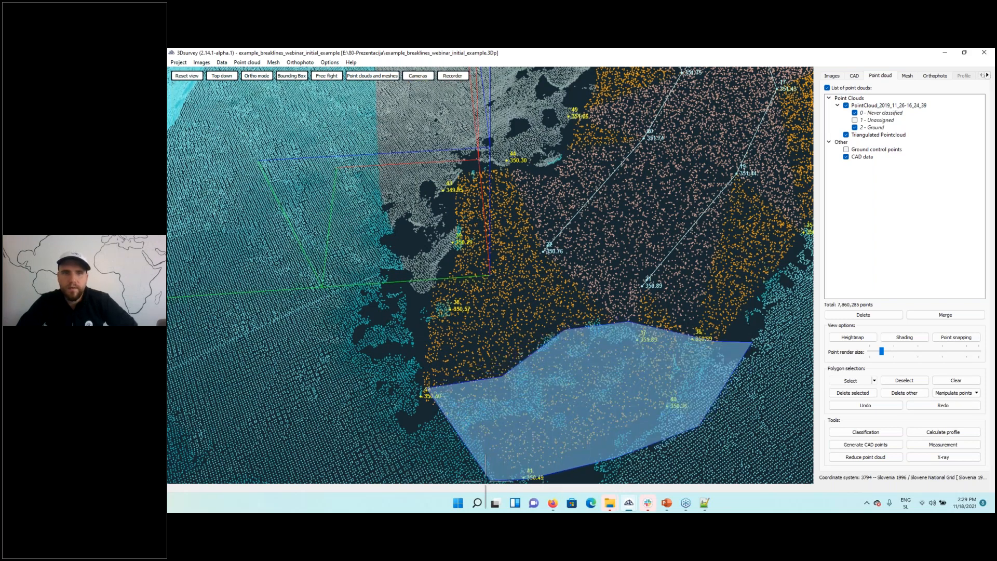
ctrl+click(489, 480)
ctrl+click(435, 476)
- Hide the original point cloud, delete the selected forest-end points from the Triangulated Pointcloud, and show the original again
click(849, 106)
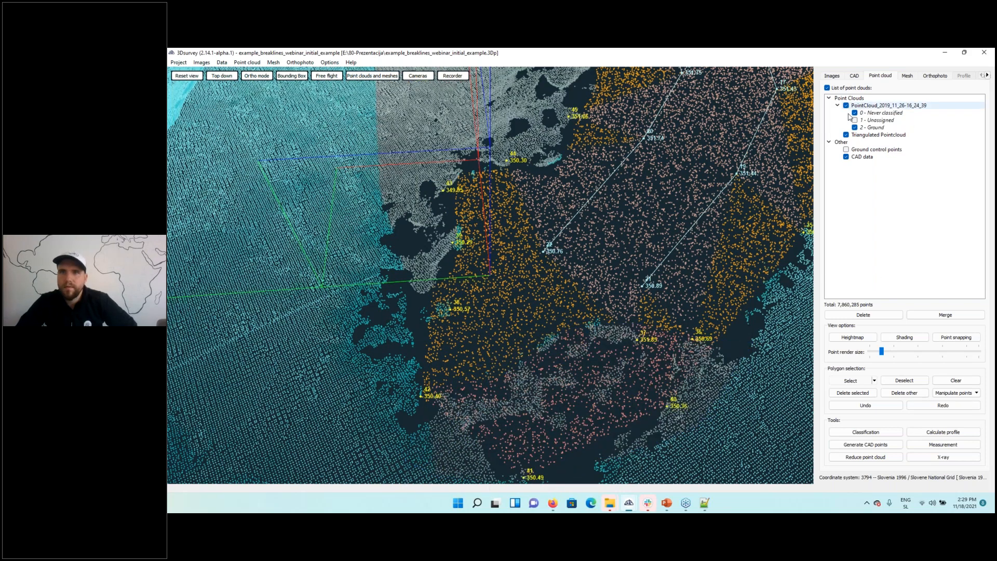
click(846, 106)
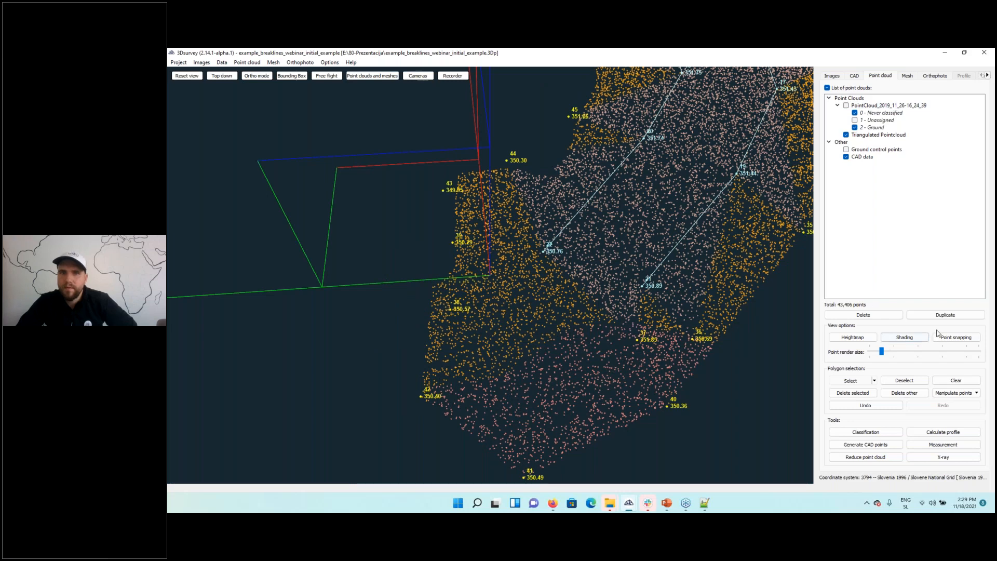
click(866, 397)
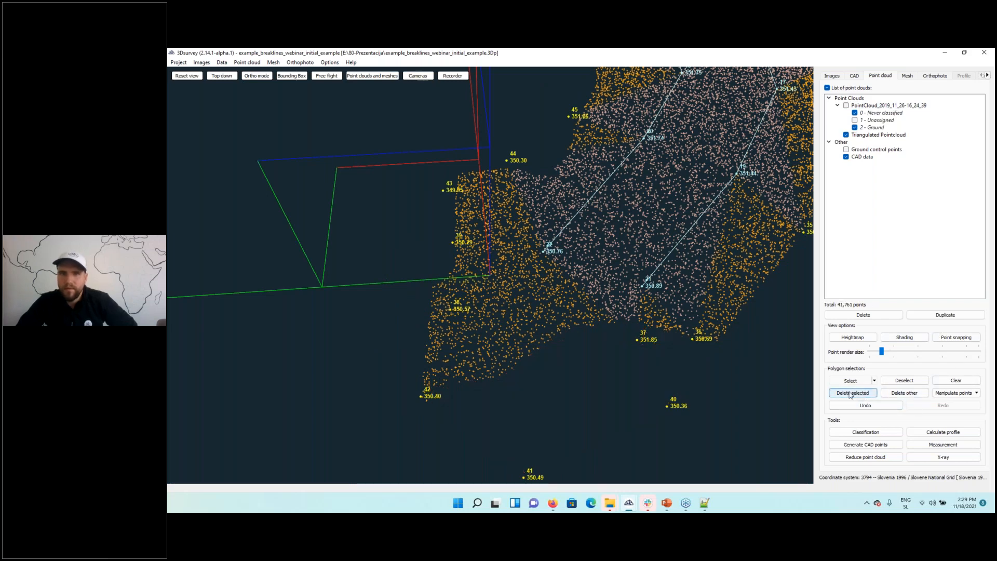
click(845, 106)
- Merge the Triangulated Pointcloud with the original point cloud
scroll(595, 268, down, 5)
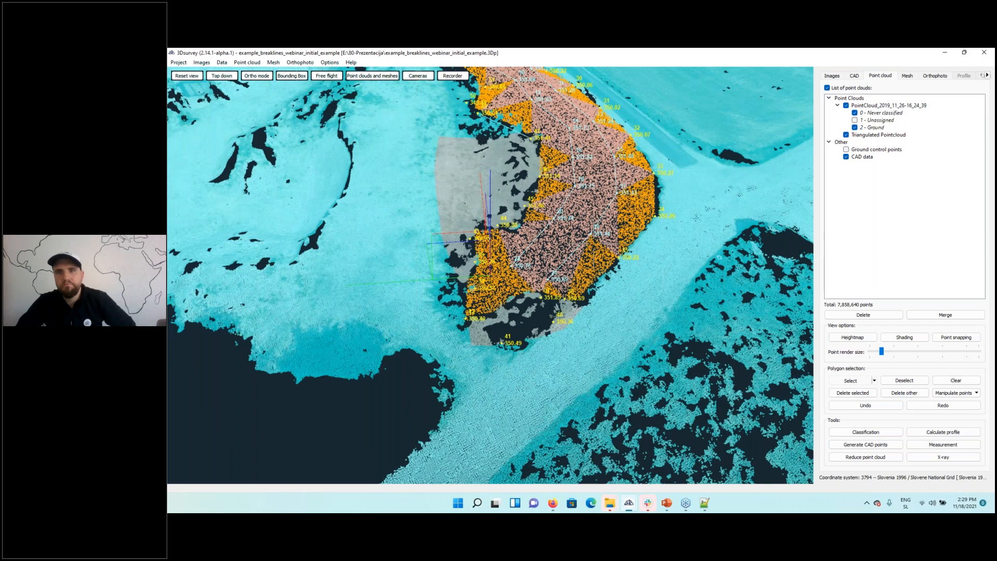
drag(594, 268, 715, 355)
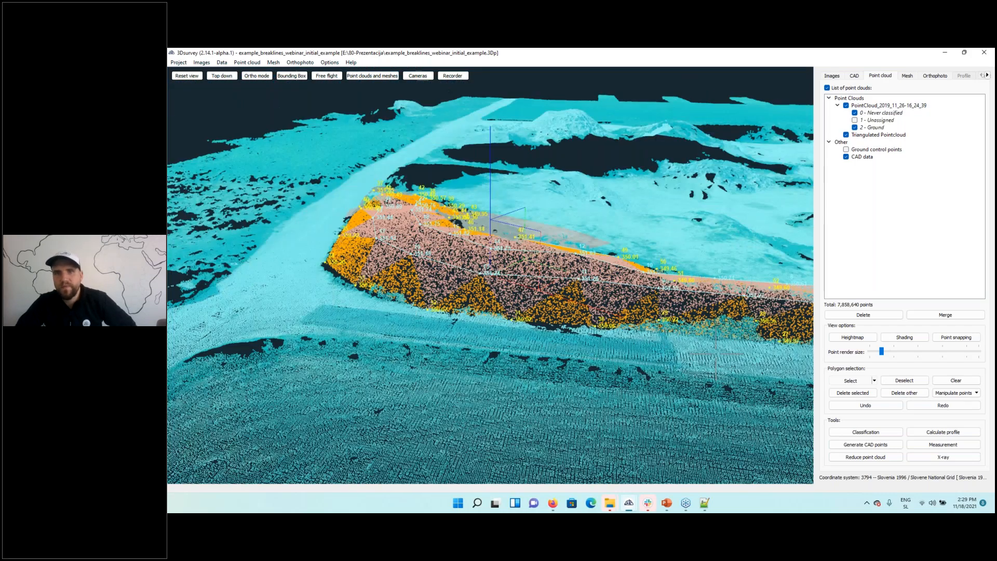
scroll(632, 356, down, 4)
drag(632, 356, 493, 327)
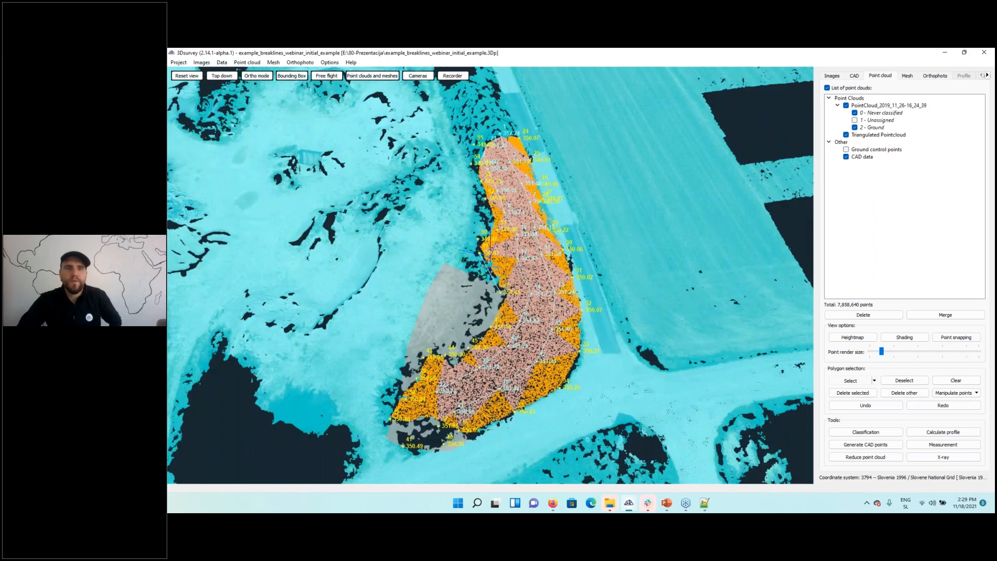
scroll(521, 216, down, 2)
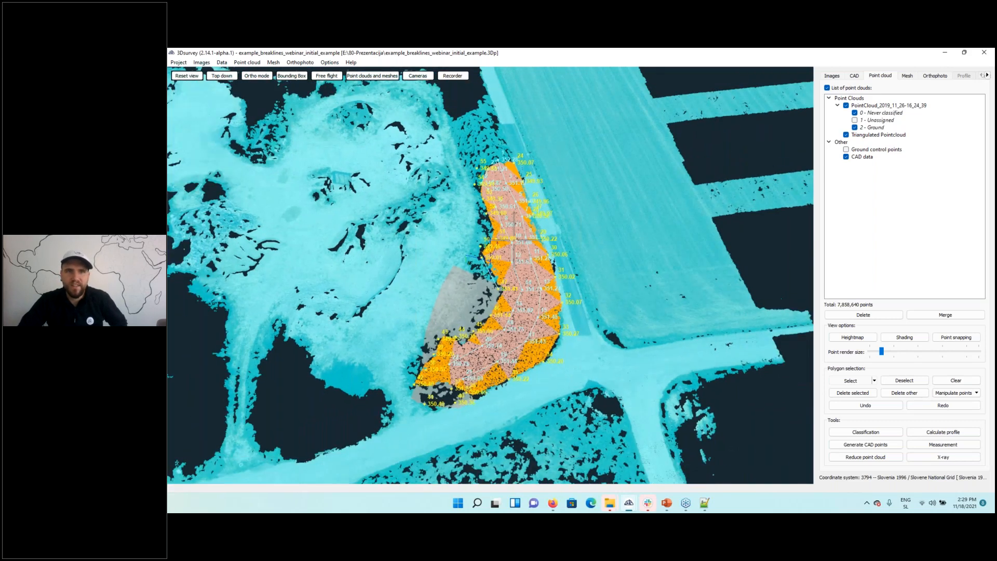
scroll(555, 343, up, 4)
scroll(555, 343, up, 5)
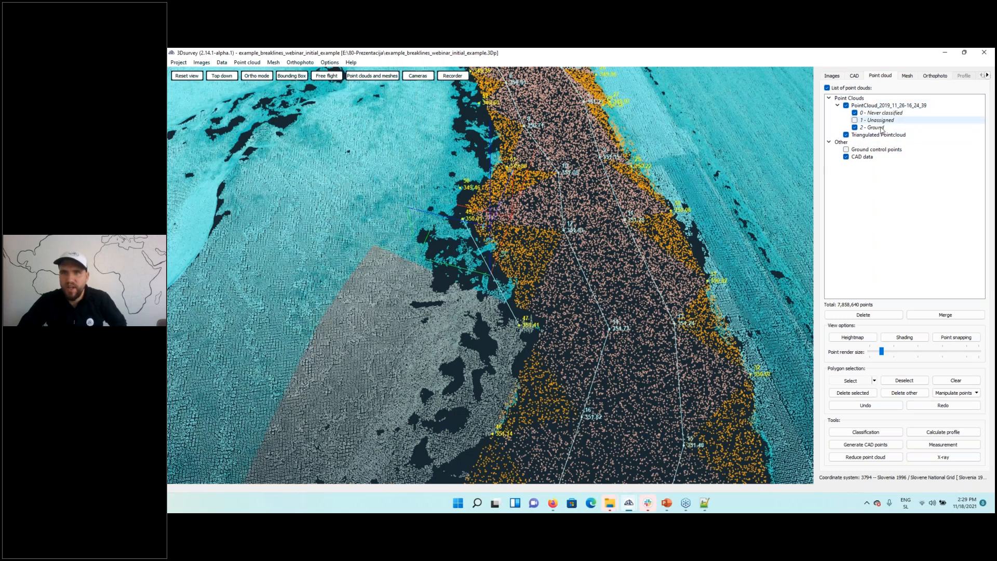
click(948, 318)
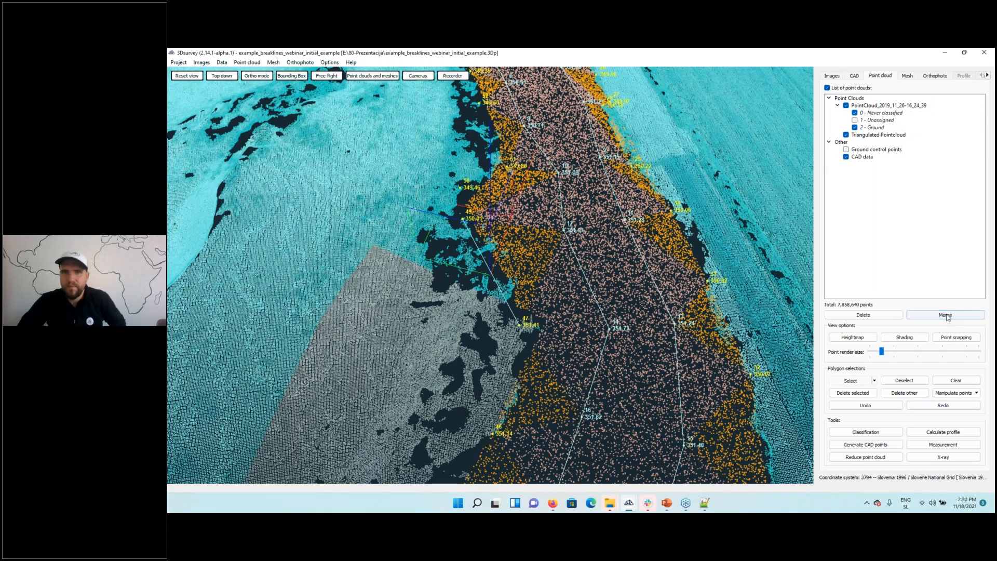
- Merge PointCloud_2019_11_26-16_24_39 with the triangulated point cloud, and look over the breakline area
scroll(634, 301, down, 8)
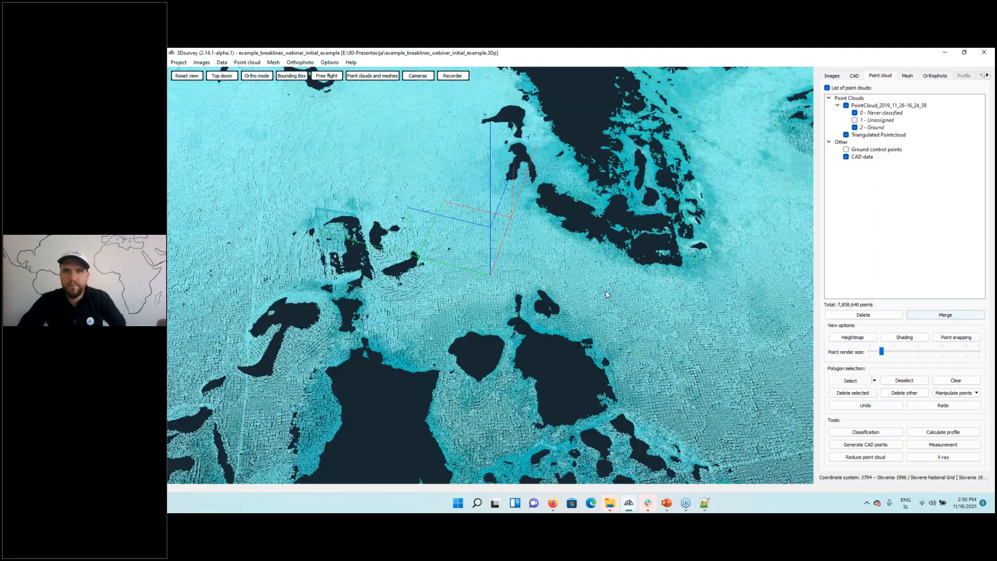
scroll(685, 255, up, 3)
drag(685, 255, 723, 277)
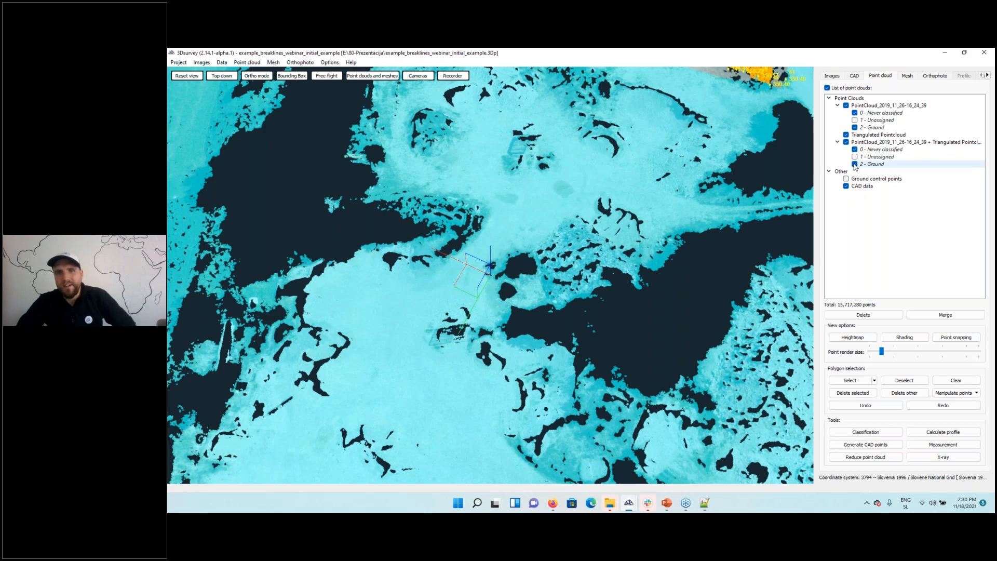
scroll(501, 362, up, 3)
scroll(501, 362, down, 3)
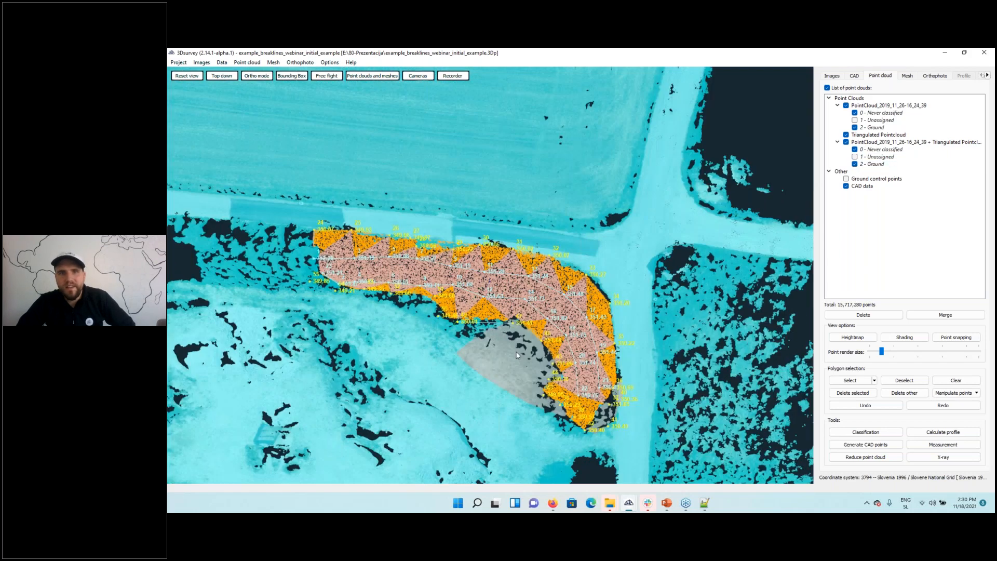
scroll(516, 355, up, 3)
scroll(517, 355, down, 3)
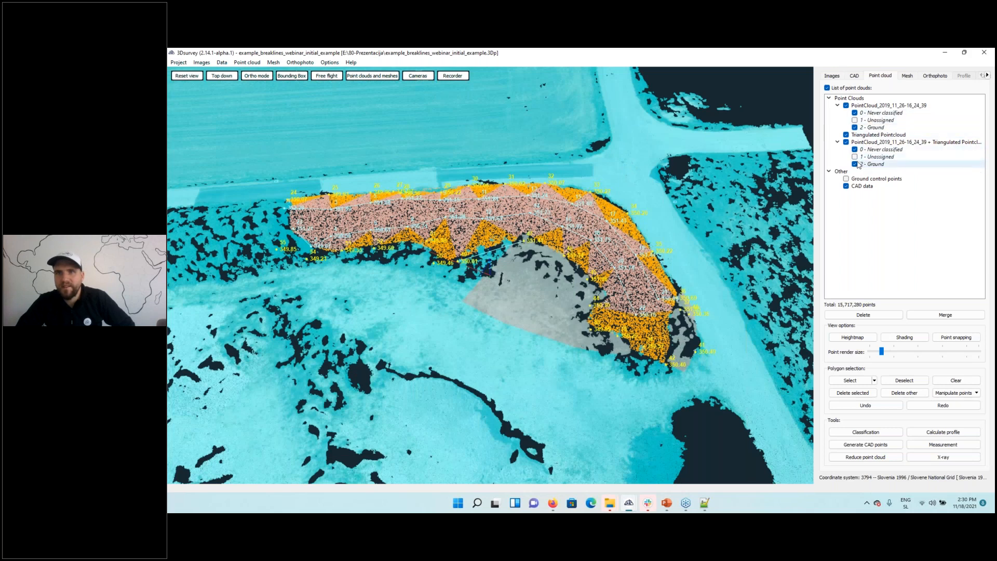
- Hide the merged cloud's Ground class along with both source point clouds, the original and the triangulated one
click(855, 165)
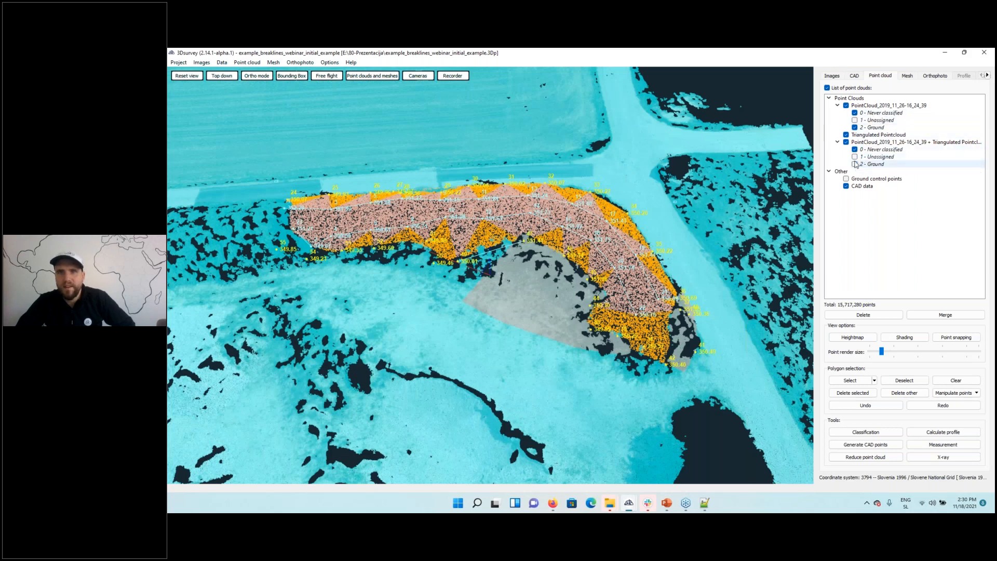
click(846, 105)
click(846, 135)
scroll(713, 184, down, 4)
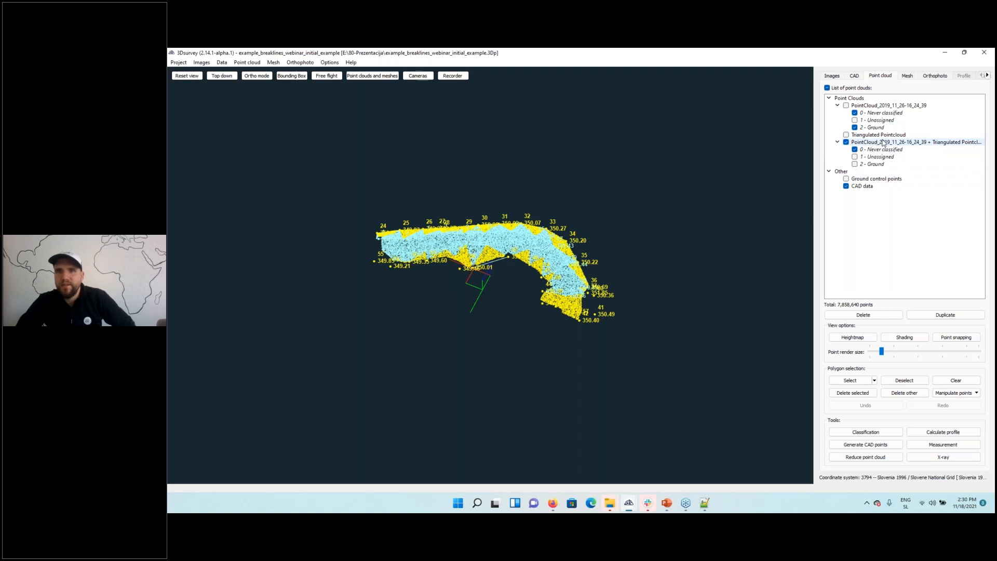
drag(557, 323, 546, 254)
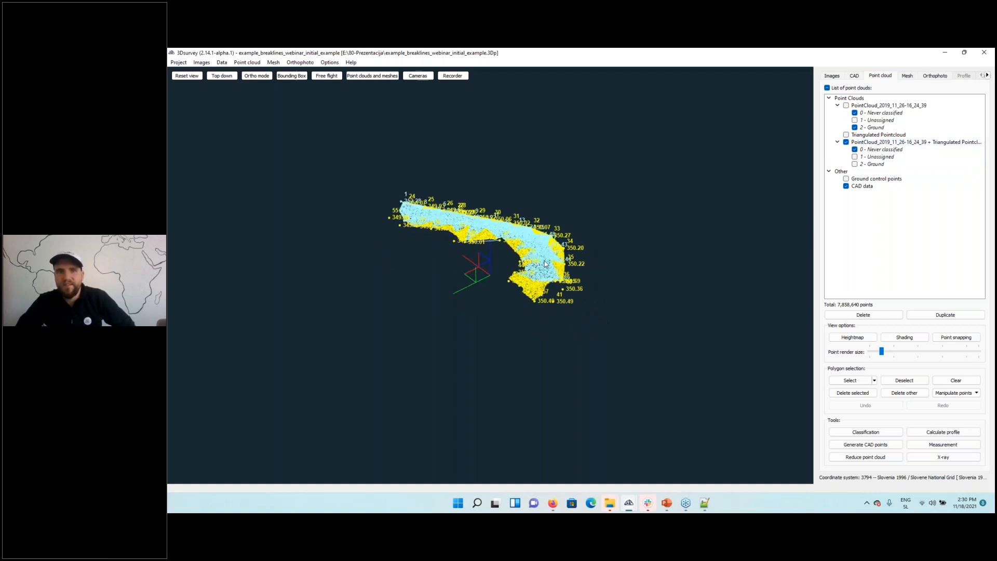
- View the merged cloud's Unassigned class on its own, and leave only its Never classified and Ground classes displayed
click(855, 157)
click(855, 150)
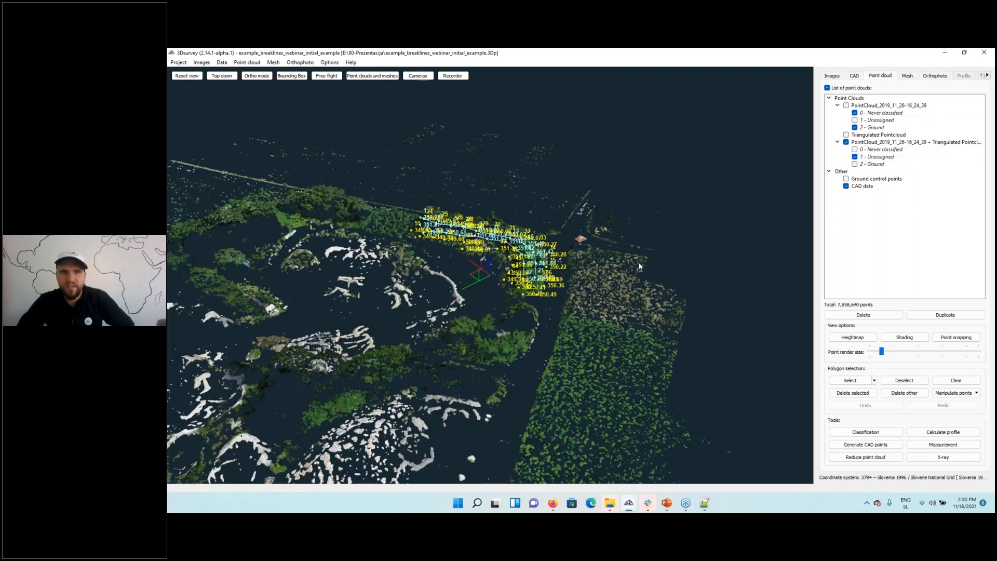
click(855, 157)
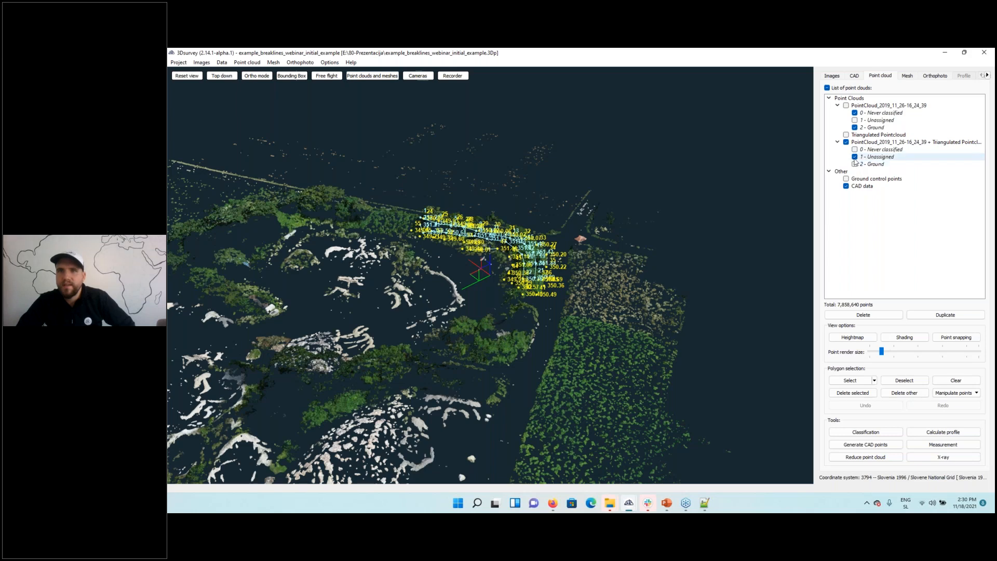
click(854, 164)
click(854, 150)
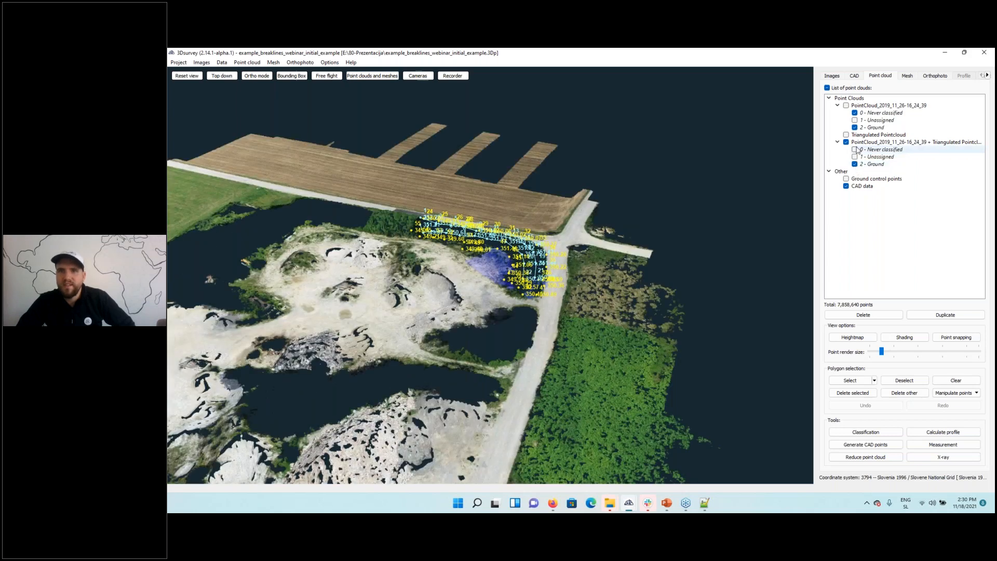
drag(577, 299, 502, 276)
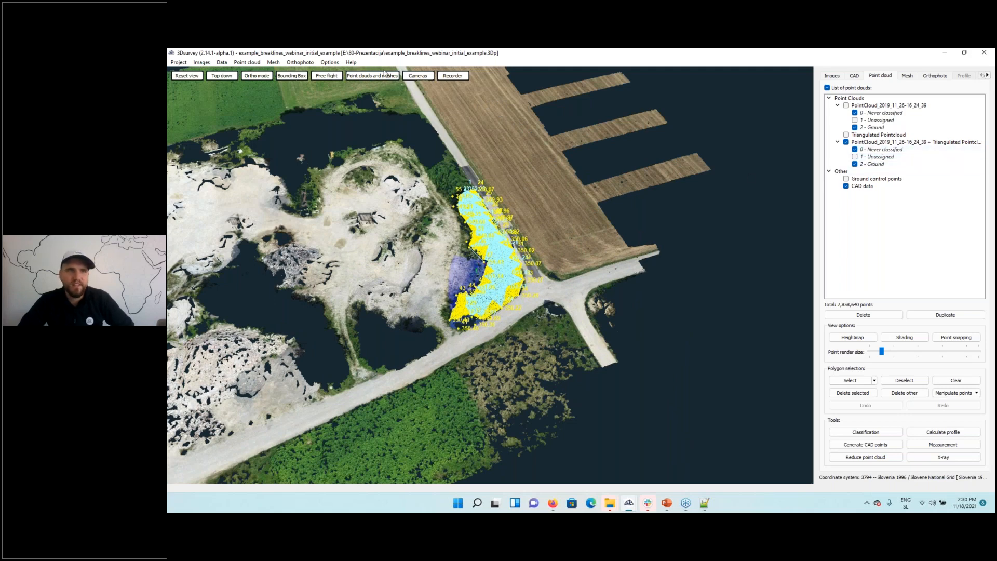
- Calculate a regular grid mesh from the merged cloud's Never classified and Ground points, with 1.00 m cells, Optimized hole filling and 1-cell smoothing
click(273, 63)
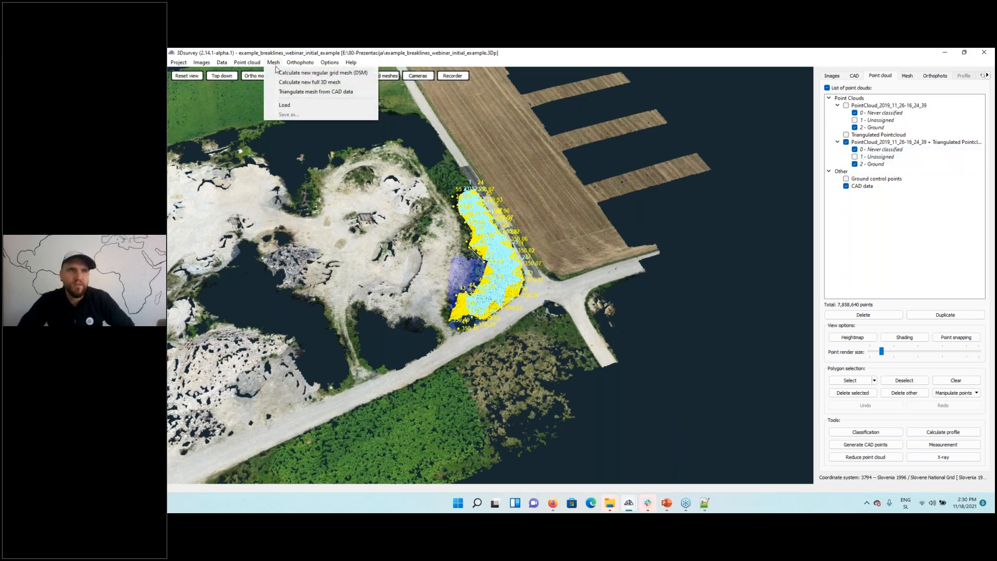
click(301, 73)
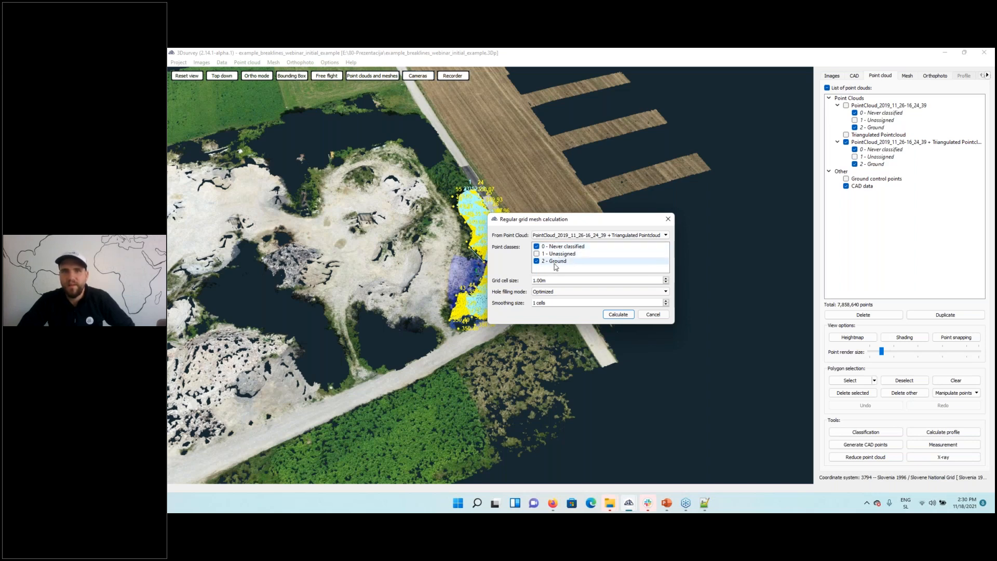
click(616, 315)
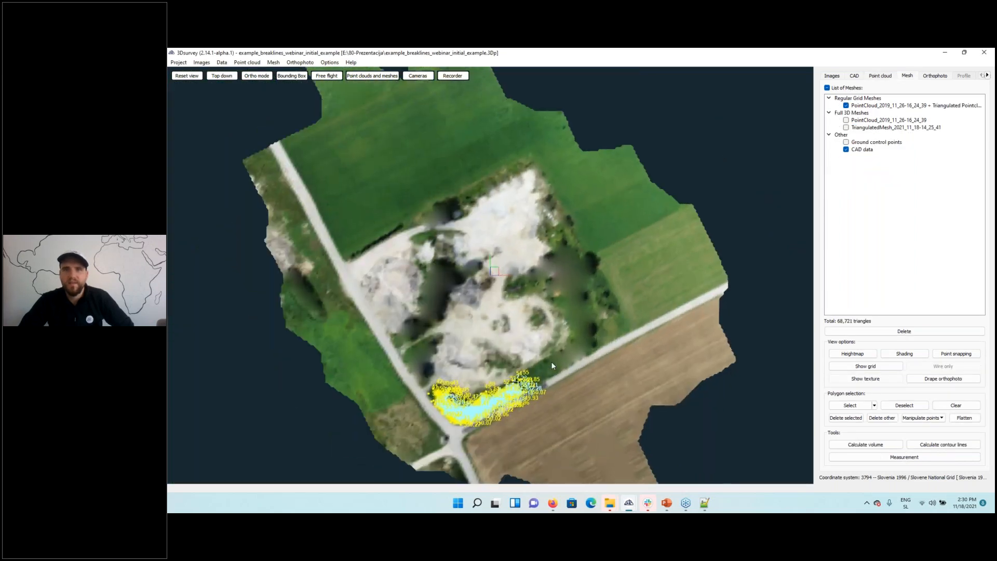
- Hide the CAD data over the new regular grid mesh and turn on shading
scroll(552, 365, up, 3)
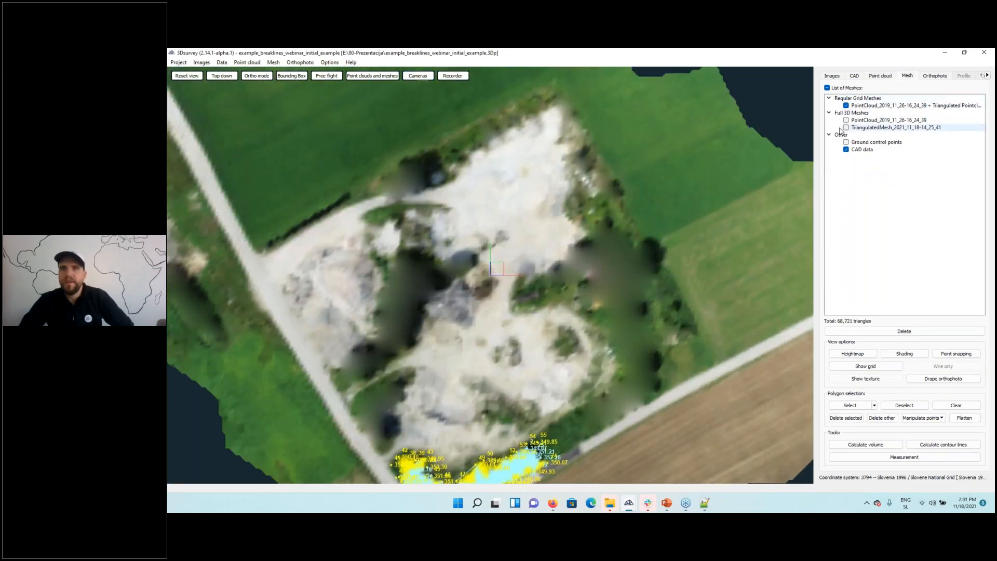
middle_drag(586, 384, 631, 261)
click(846, 150)
scroll(566, 375, up, 3)
drag(560, 379, 624, 356)
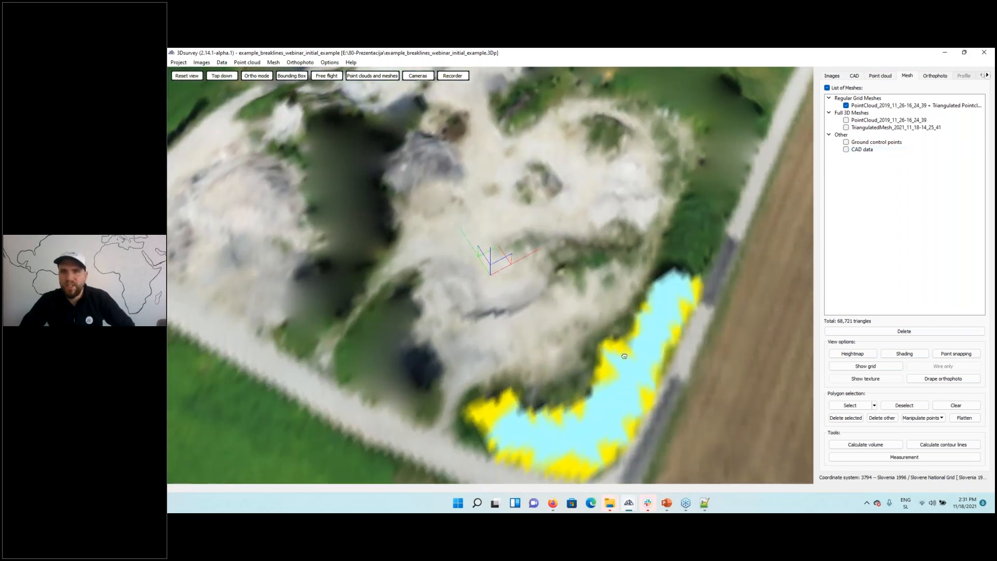
middle_drag(624, 356, 575, 327)
click(922, 354)
drag(479, 322, 403, 292)
- Redisplay the CAD data and examine from several angles how the shaded mesh follows the breaklines and height points
click(846, 149)
drag(686, 307, 676, 327)
drag(723, 331, 600, 289)
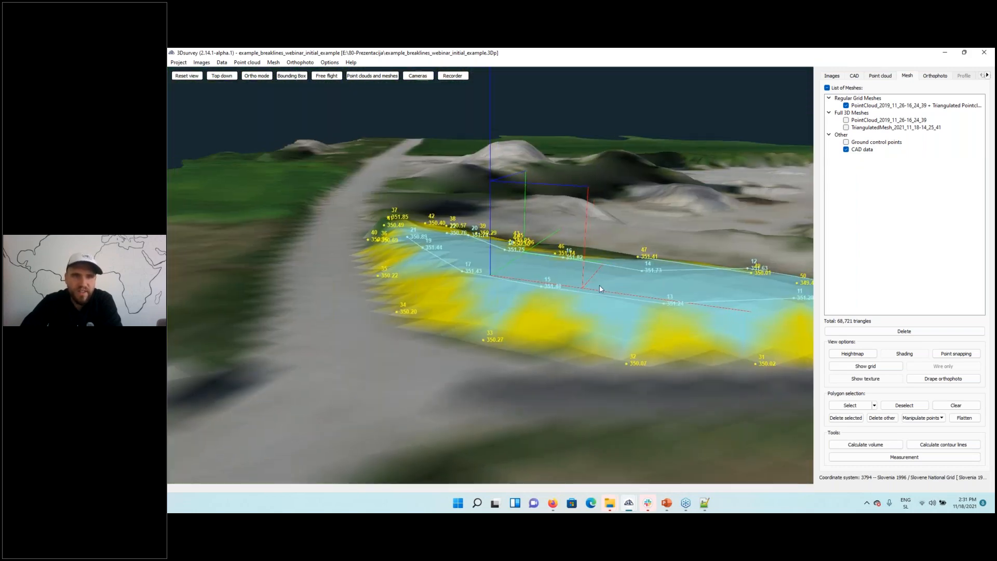
drag(671, 384, 559, 369)
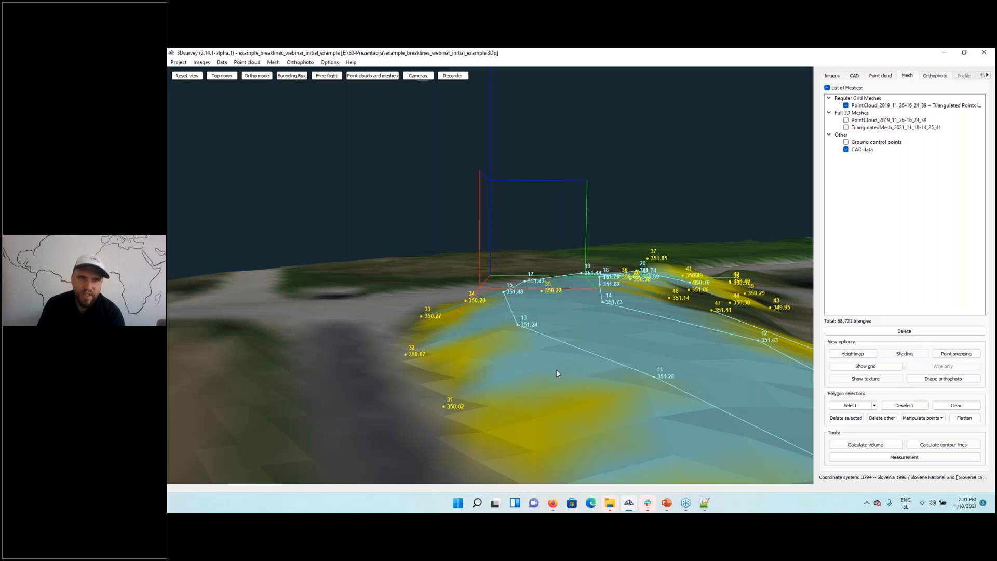
drag(485, 363, 702, 224)
right_drag(702, 224, 580, 312)
scroll(625, 310, up, 4)
scroll(625, 314, down, 5)
drag(625, 314, 537, 272)
scroll(537, 273, down, 4)
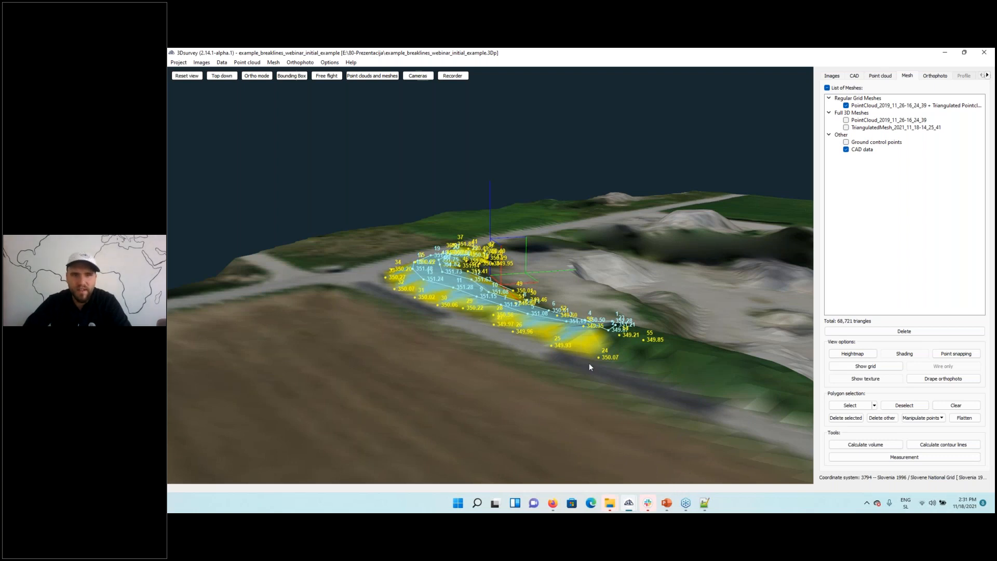
drag(569, 360, 715, 393)
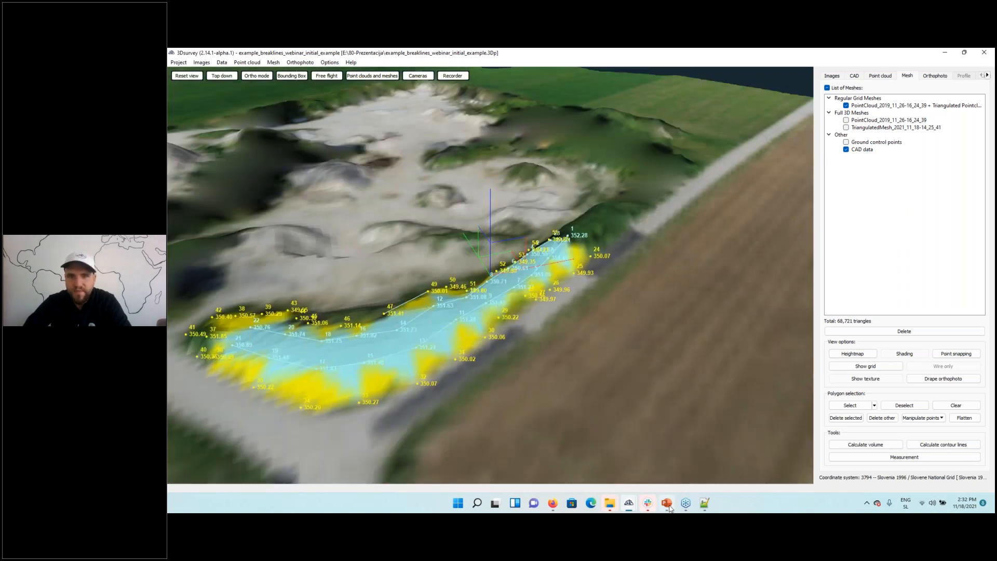
- Switch to the PowerPoint presentation 20211118_Webinar_breaklines.pptx and go to the slide "Advanced surface construction (Manipulate points)"
mouse_move(668, 508)
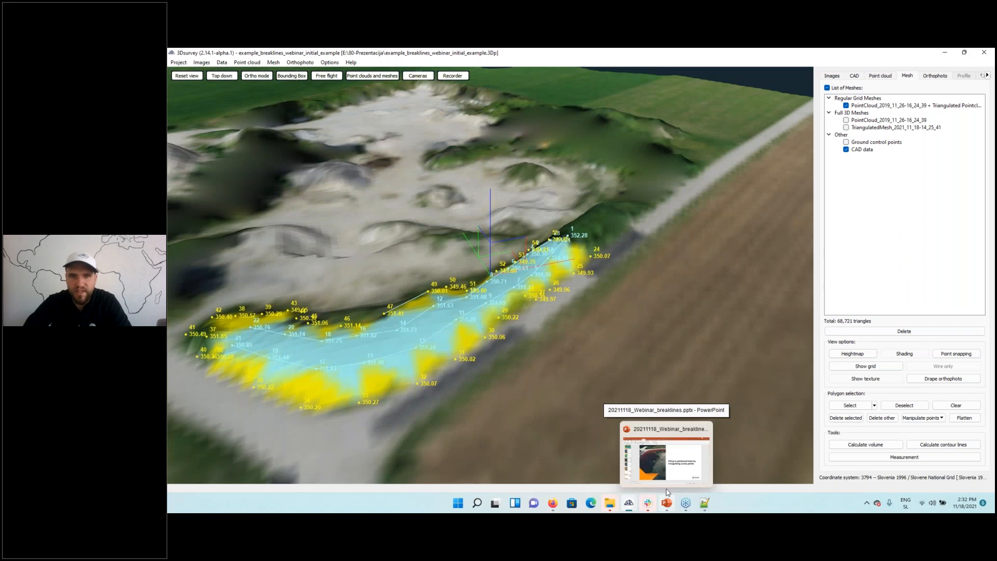
click(667, 454)
scroll(628, 394, down, 1)
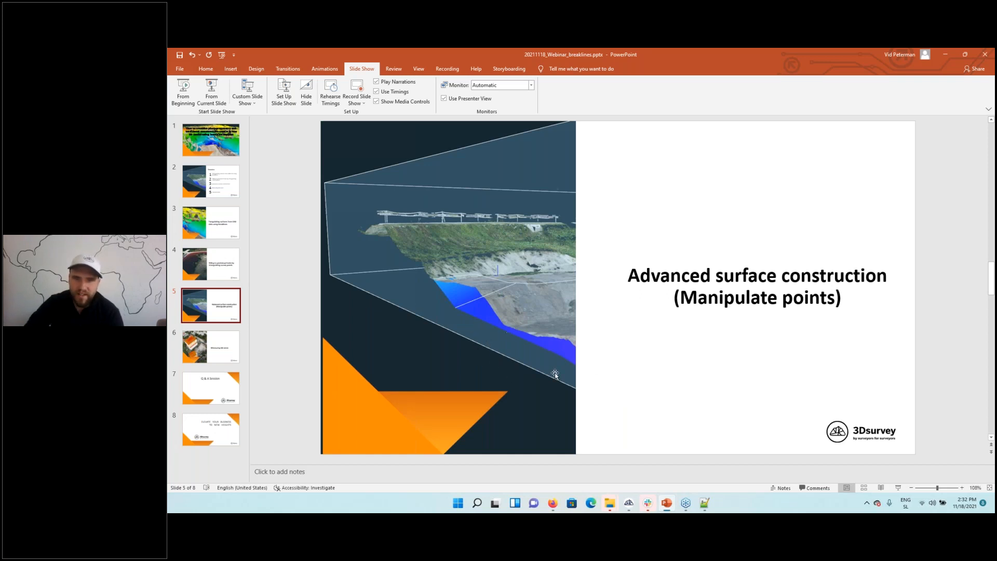
- Switch to the 3Dsurvey project advanced_manipulate_mesh and examine the quarry slope beside the cut-out edge of the point cloud
mouse_move(629, 503)
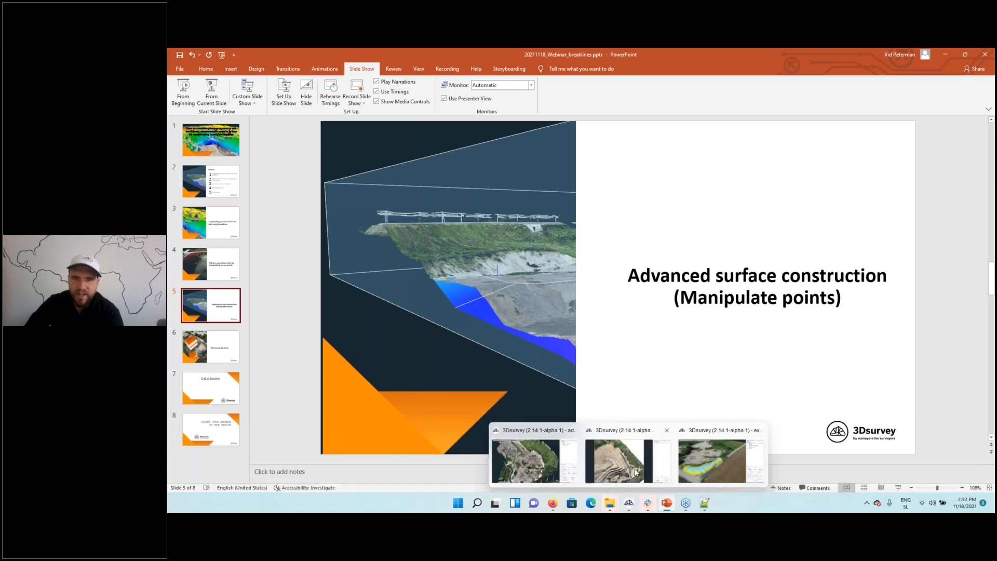
mouse_move(636, 471)
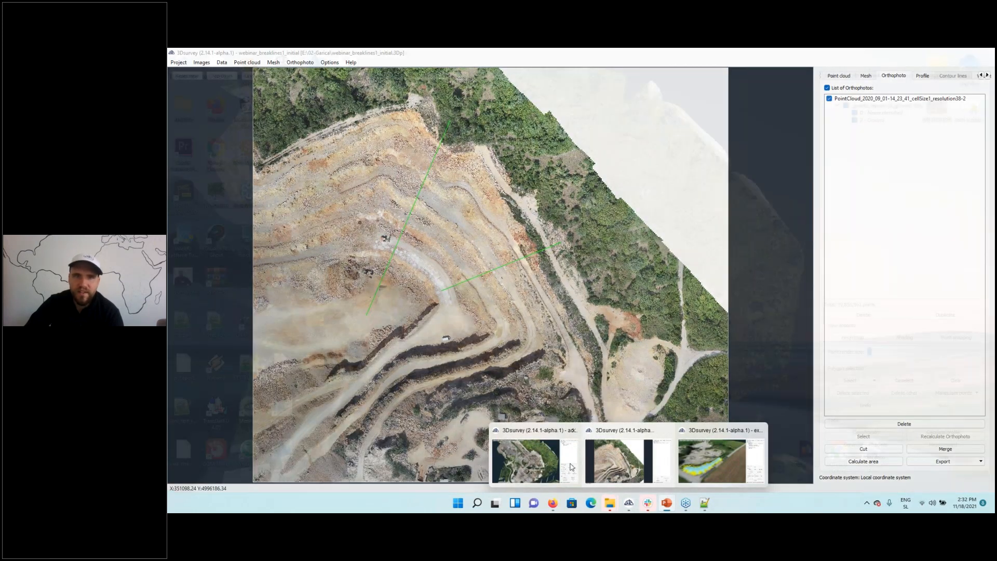
click(548, 463)
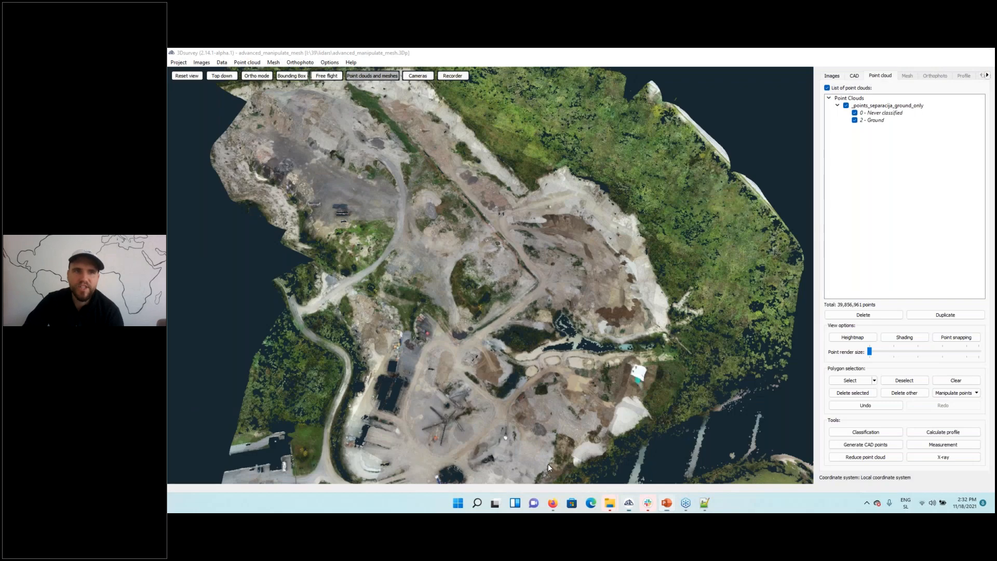
drag(450, 412, 472, 348)
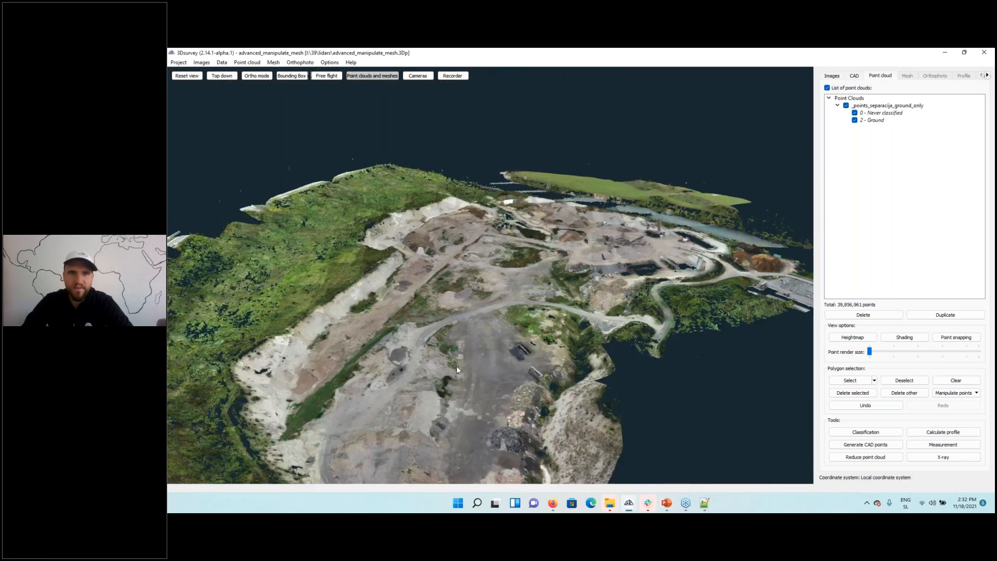
double_click(419, 378)
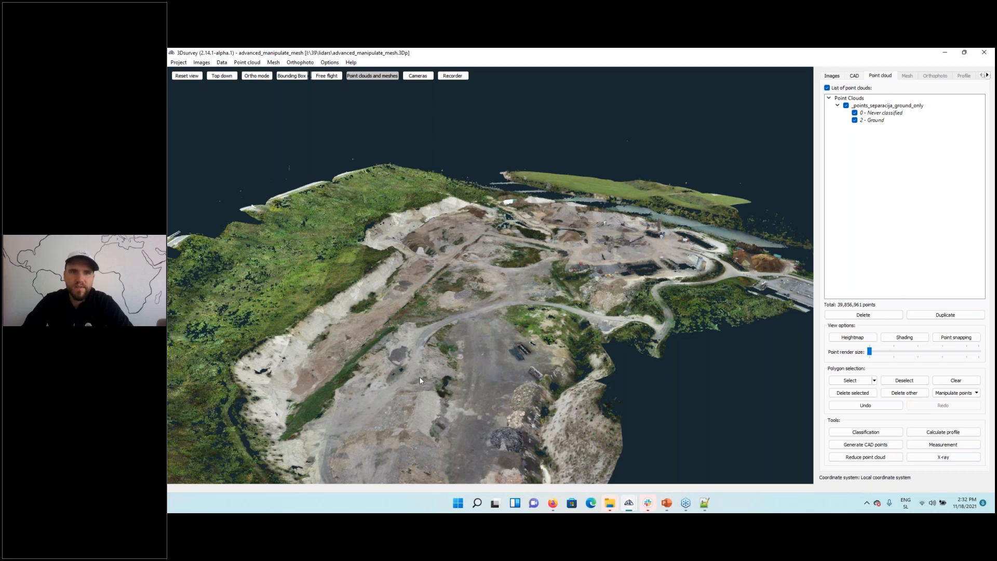
scroll(494, 343, up, 5)
drag(511, 372, 631, 251)
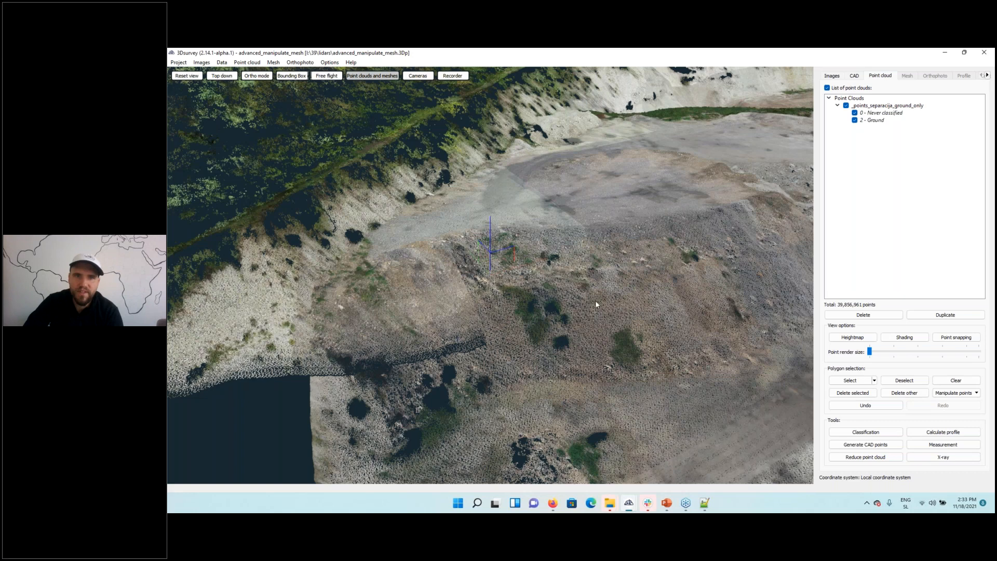
drag(593, 298, 710, 235)
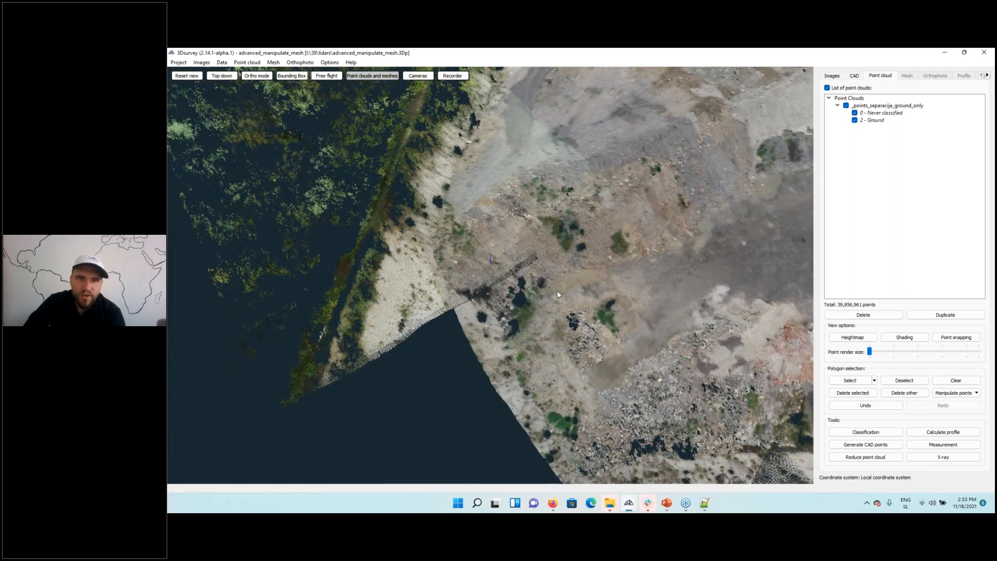
double_click(513, 284)
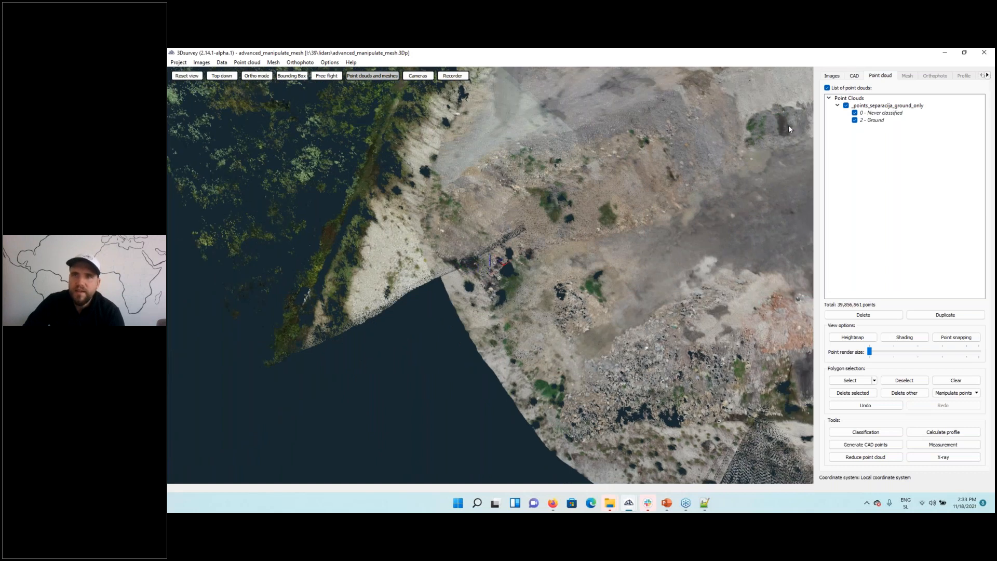
- Activate the polyline tool and add a new CAD layer named Cad_surface
click(854, 76)
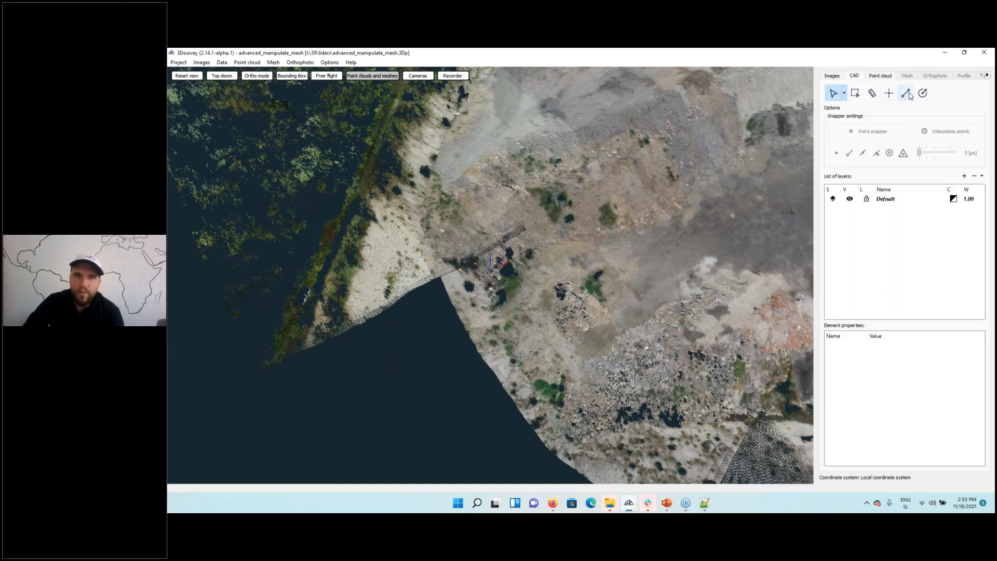
drag(675, 260, 692, 182)
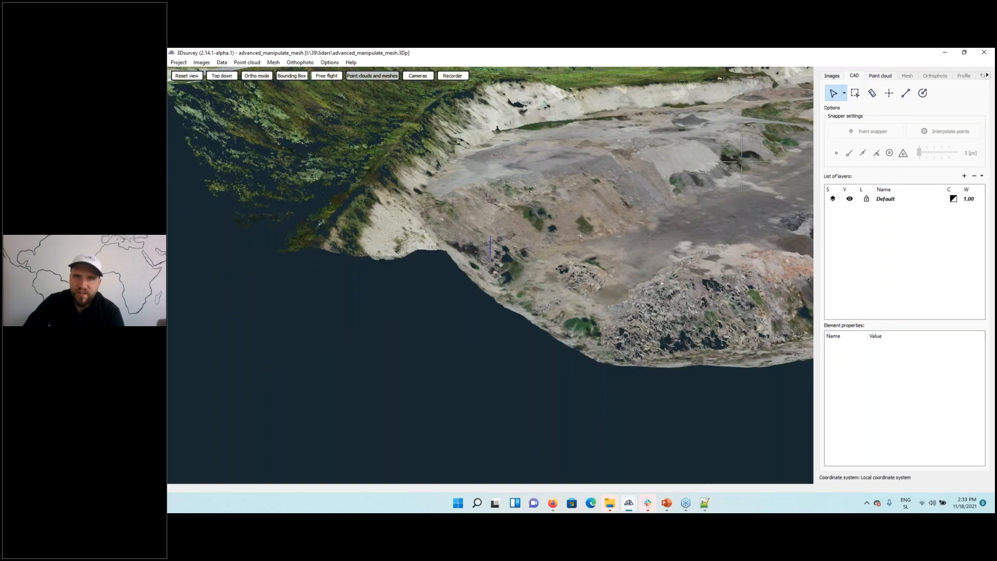
drag(605, 252, 602, 332)
click(908, 97)
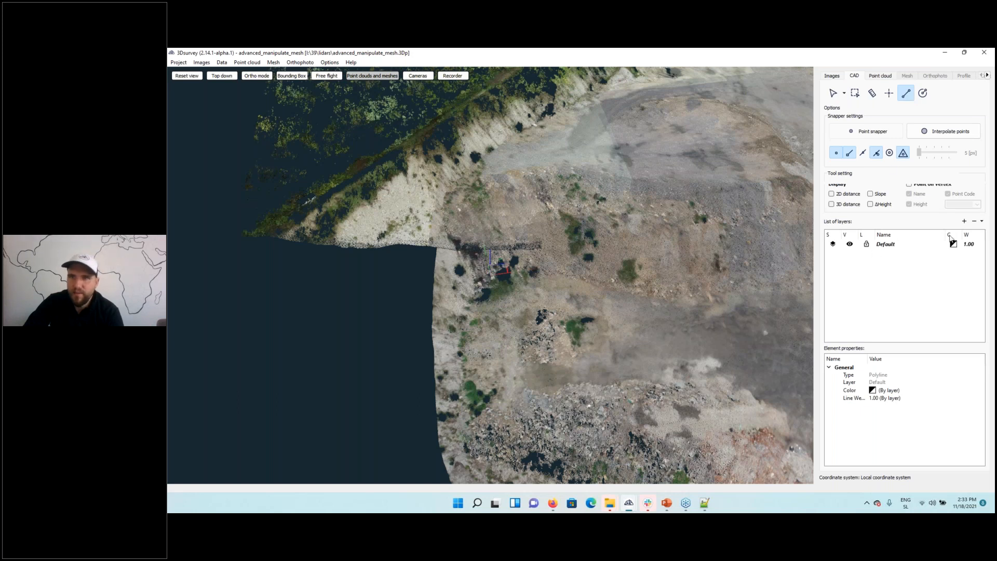
click(964, 221)
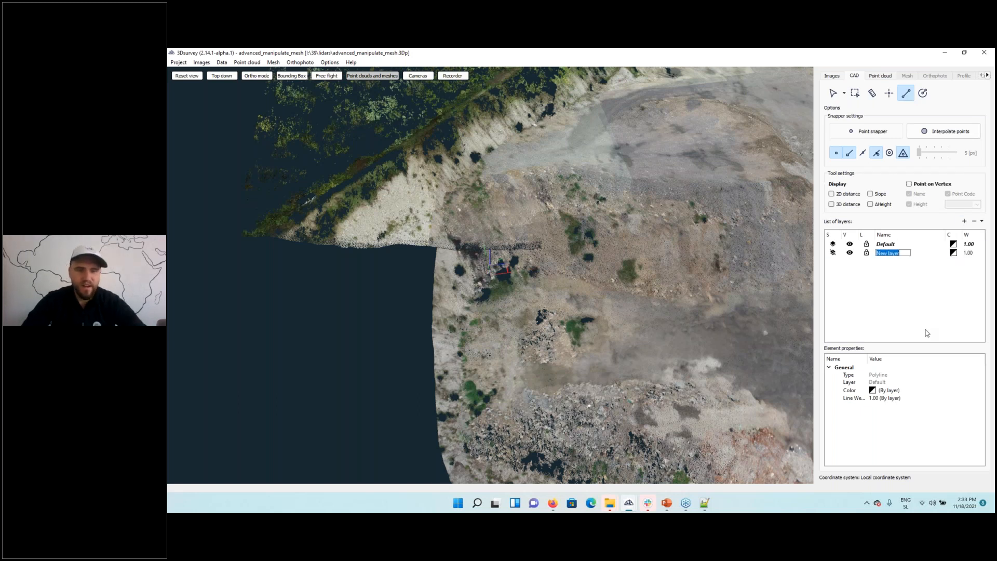
text(Cad)
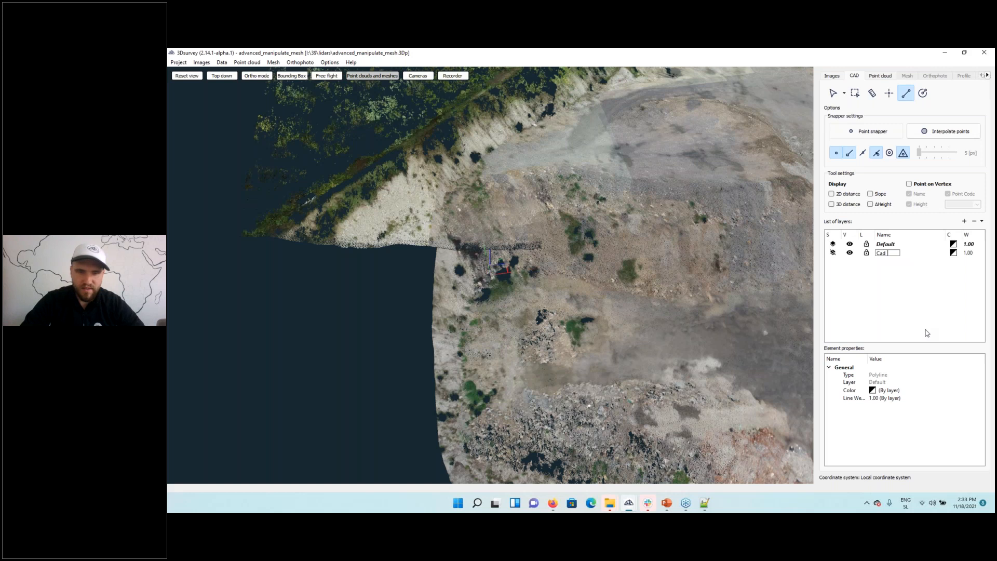
text( surface)
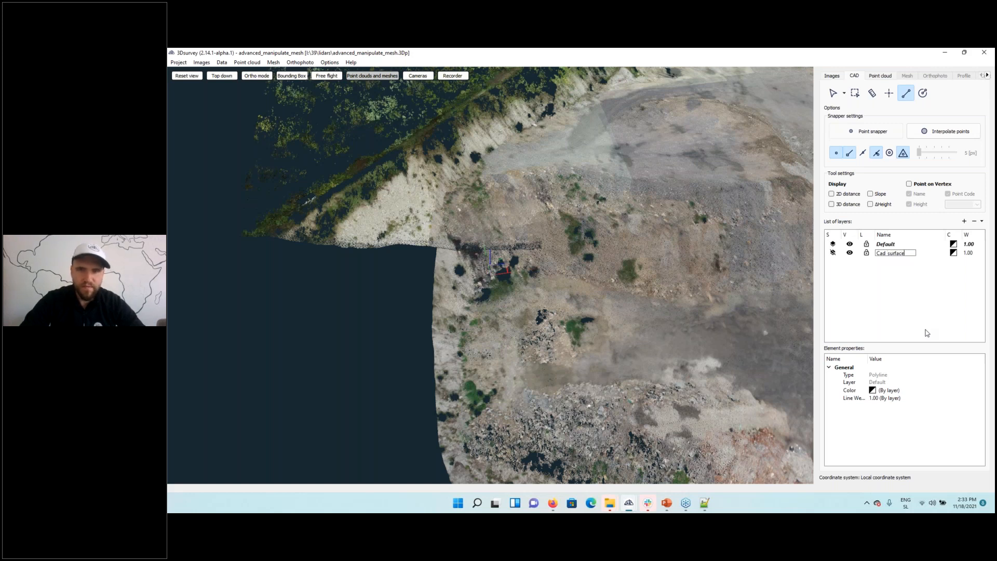
key(Return)
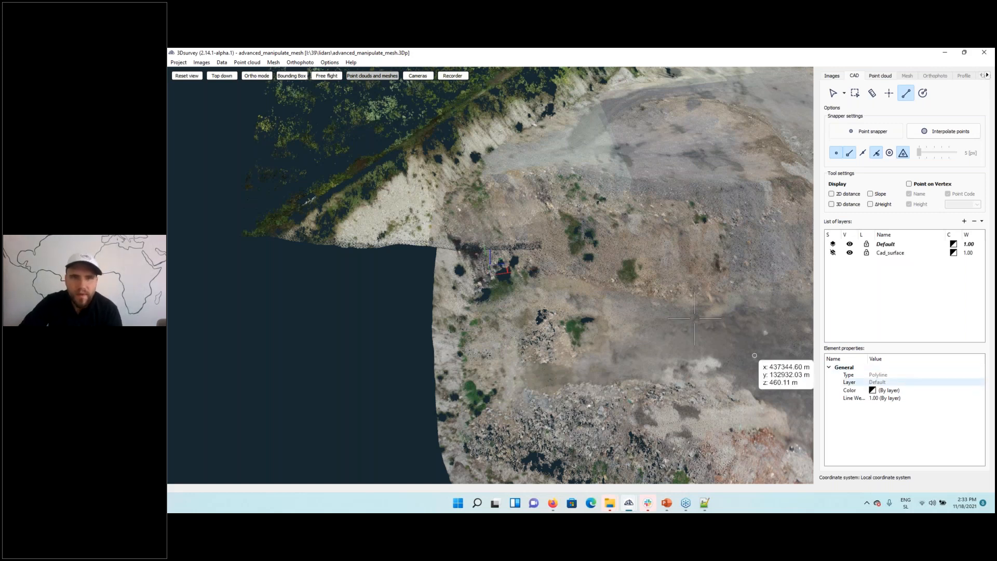
- Draw a polyline from near the cut-out corner along the foot of the quarry bank to the access road, about 188 m long
click(544, 263)
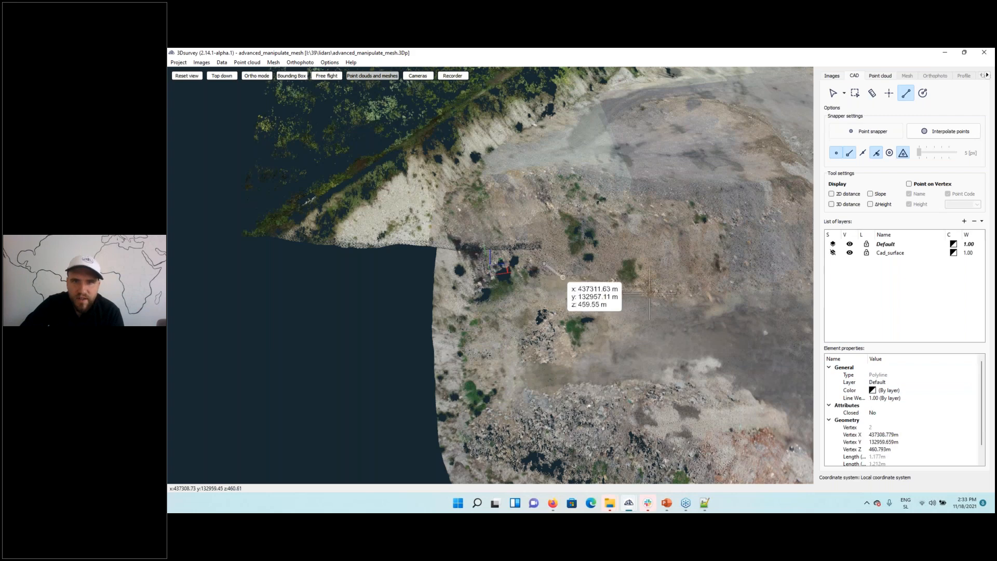
click(665, 298)
middle_drag(665, 298, 546, 289)
click(559, 290)
middle_drag(688, 291, 433, 300)
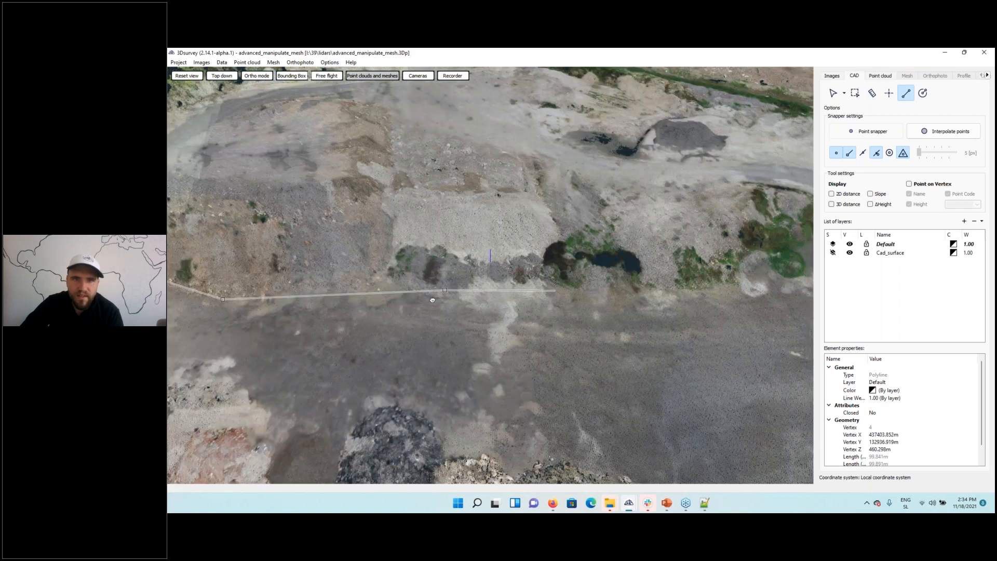
click(555, 301)
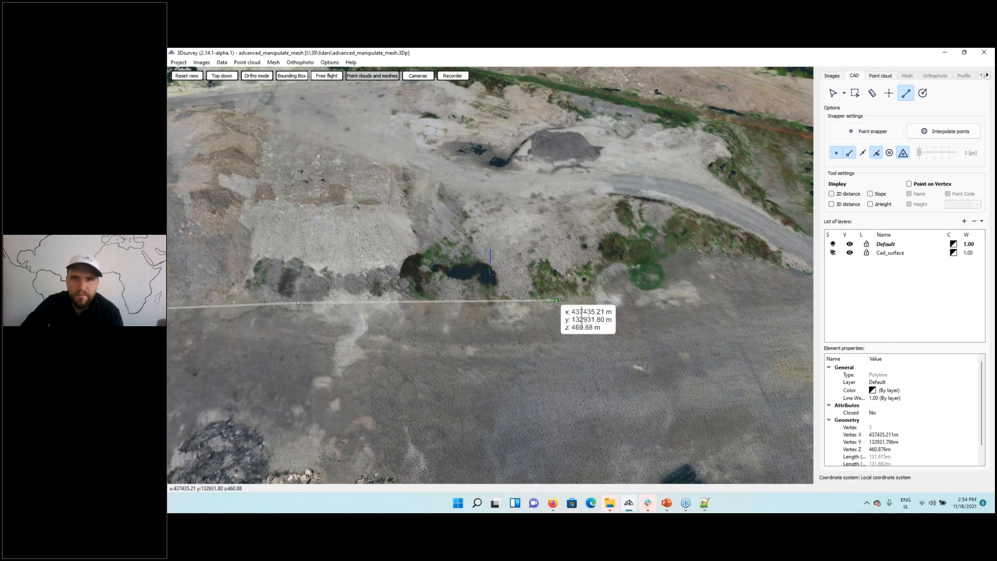
click(654, 290)
click(798, 272)
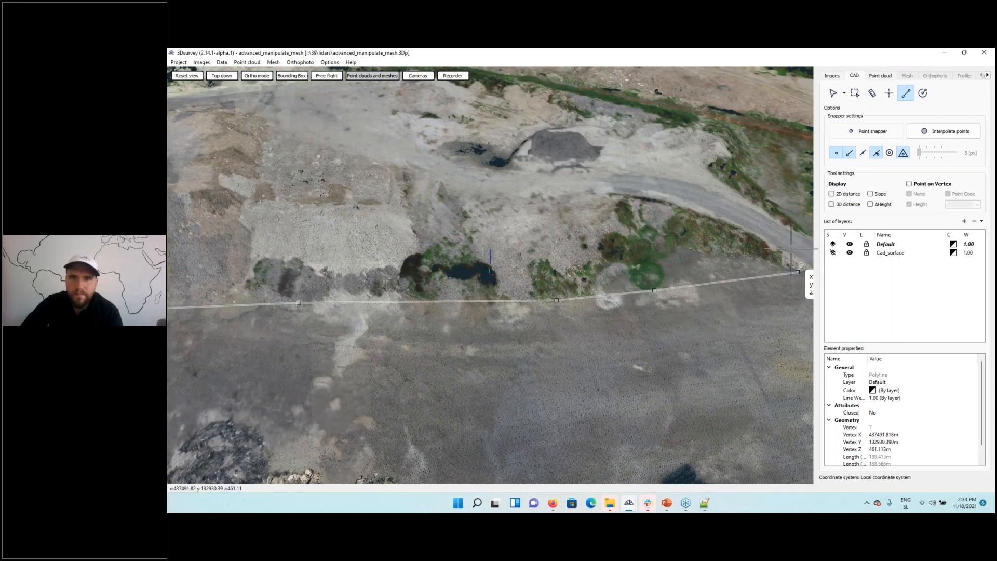
- Undo the vertex placed beside the access road and extend the polyline across the road instead
click(752, 214)
drag(753, 214, 779, 223)
right_drag(779, 223, 570, 240)
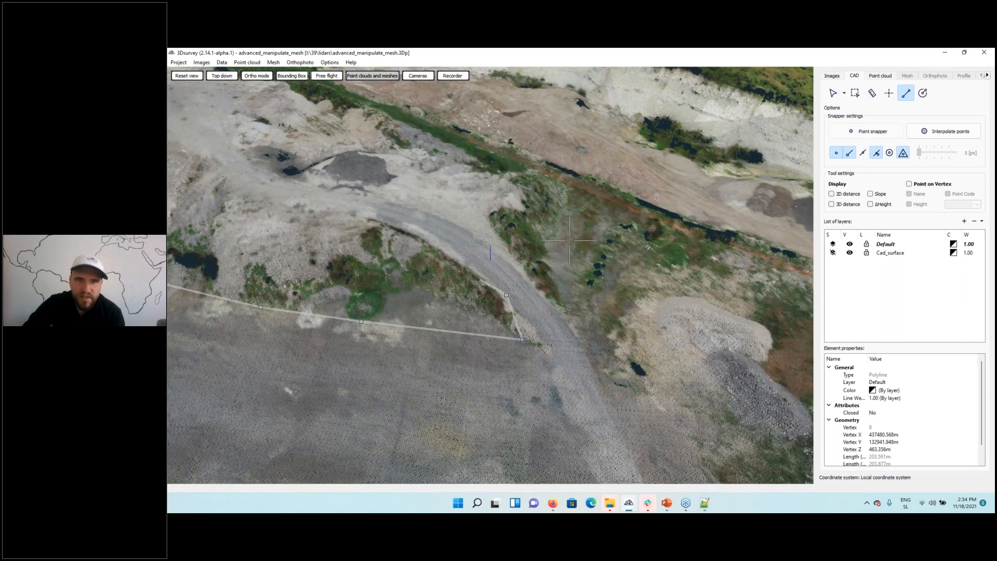
key(ctrl+z)
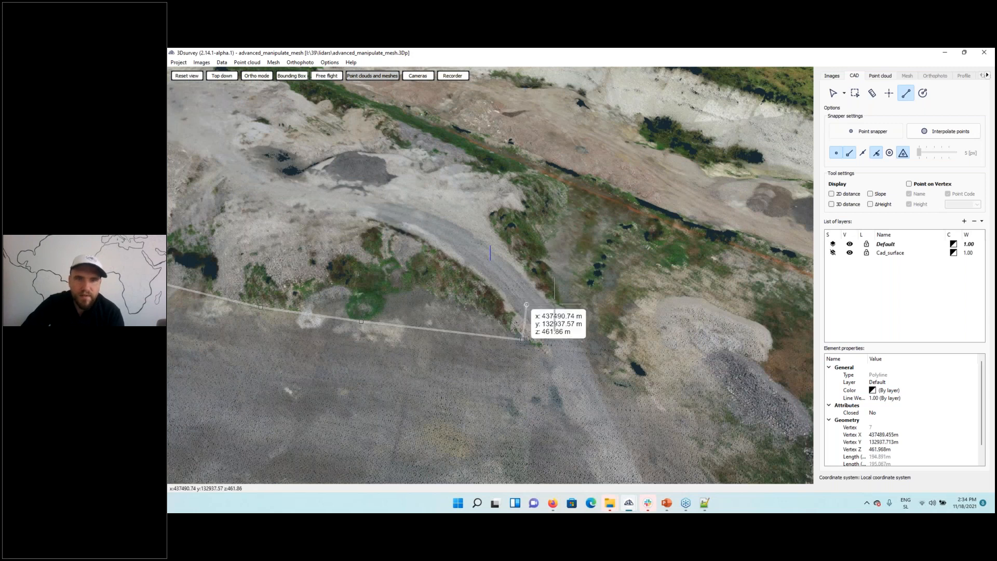
click(564, 310)
click(572, 184)
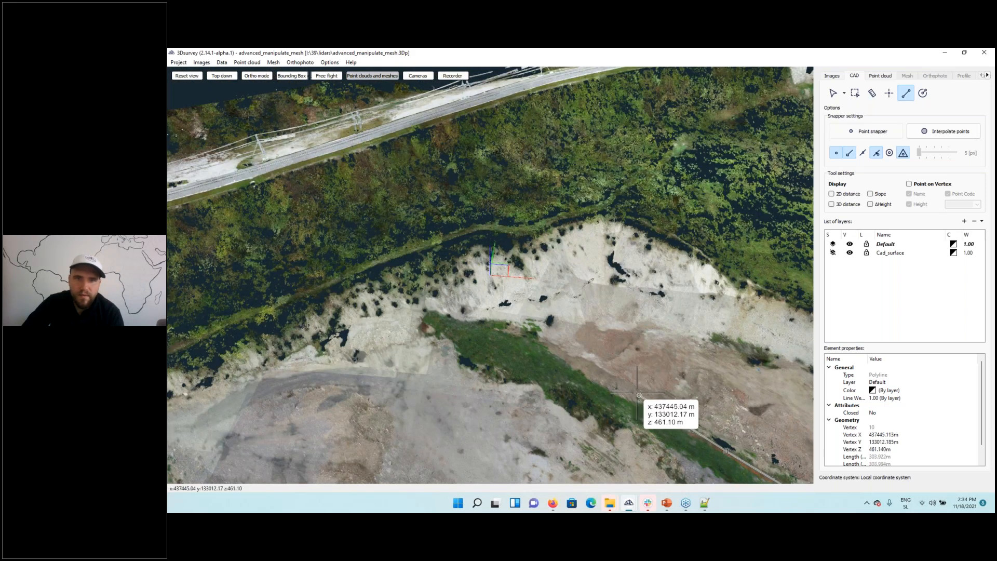
- Continue the polyline past the end of the green strip and along the foot of the white quarry face
click(639, 395)
click(497, 314)
click(497, 314)
click(460, 309)
drag(421, 314, 599, 308)
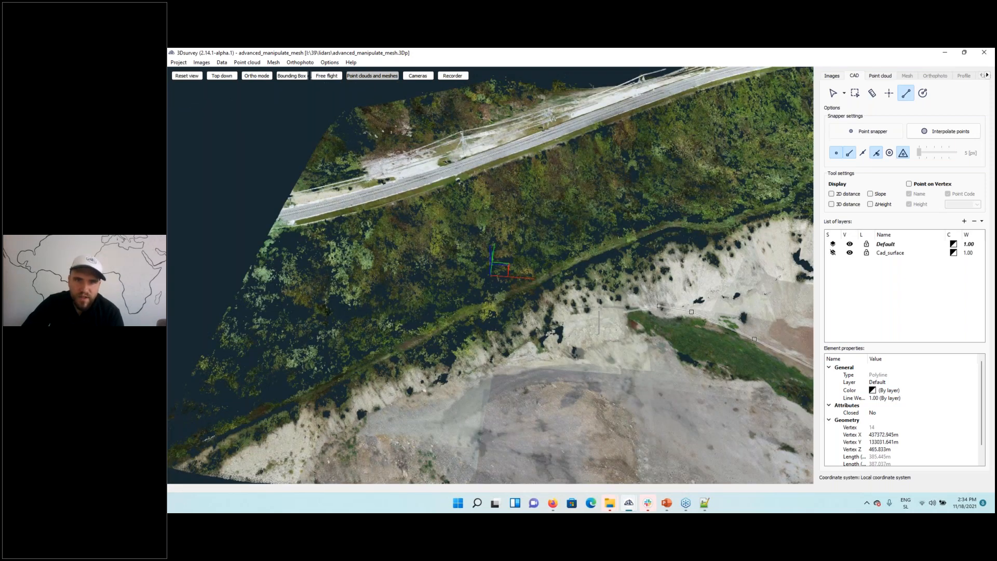
click(597, 309)
click(509, 345)
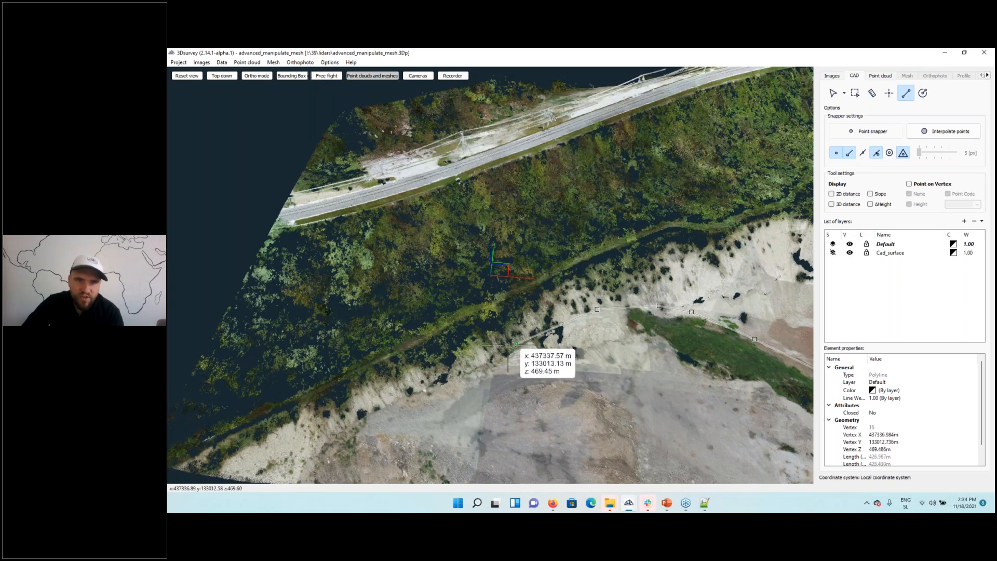
click(385, 401)
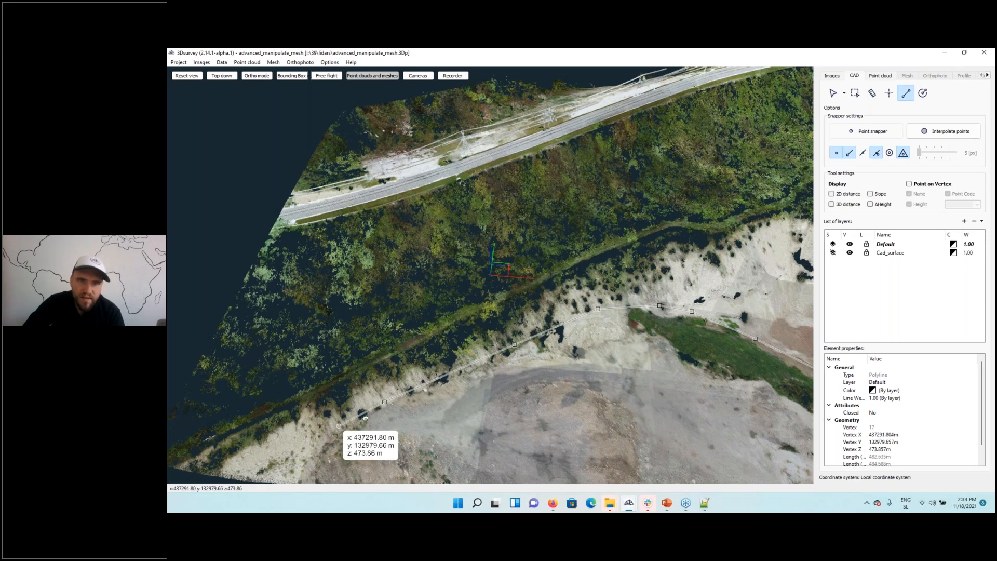
- Bring the polyline around the cut-out corner and close it at its starting point, enclosing about 15,255 m²
drag(365, 418, 561, 344)
click(560, 347)
click(584, 392)
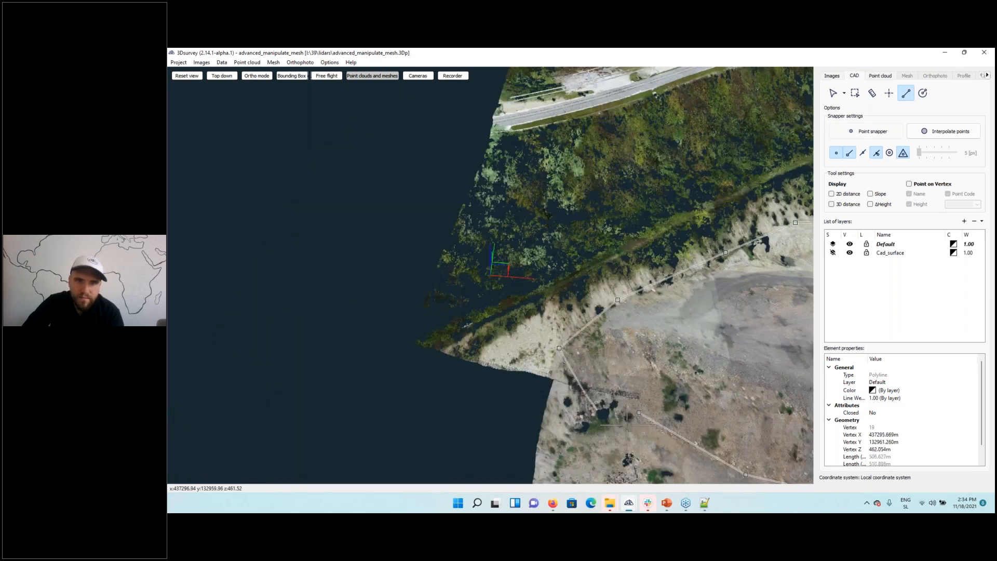
middle_drag(640, 412, 600, 392)
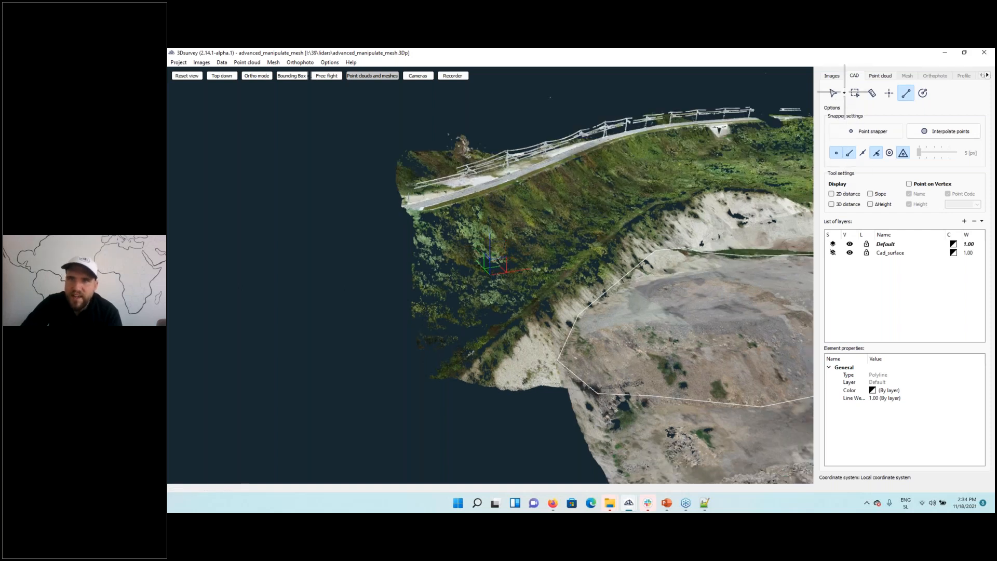
- Select the closed polyline and move its vertex beside the green strip outward to the foot of the white slope
click(838, 93)
click(610, 393)
drag(596, 394, 638, 369)
right_drag(639, 369, 416, 299)
drag(415, 299, 381, 332)
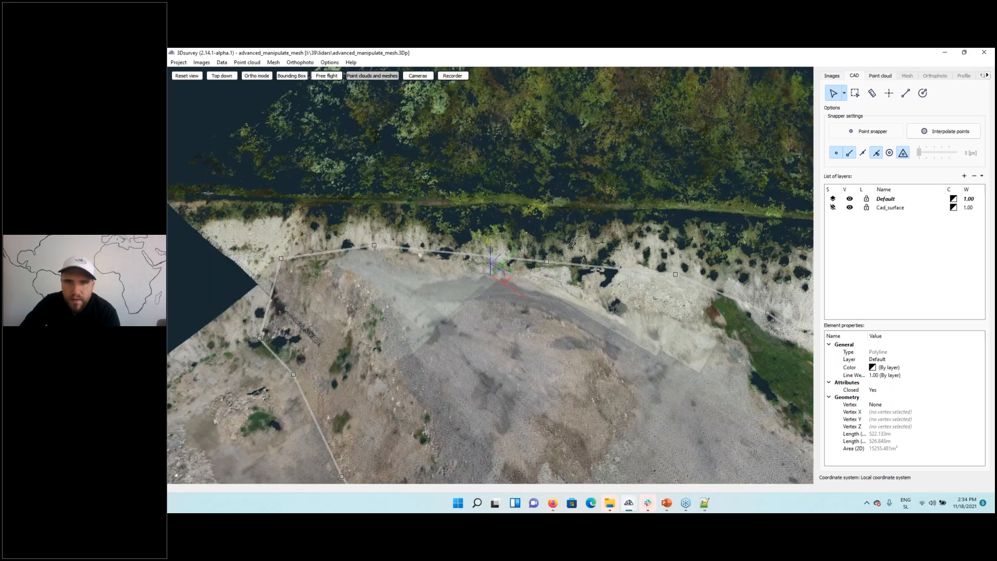
right_drag(382, 333, 200, 241)
right_drag(709, 305, 594, 336)
click(515, 286)
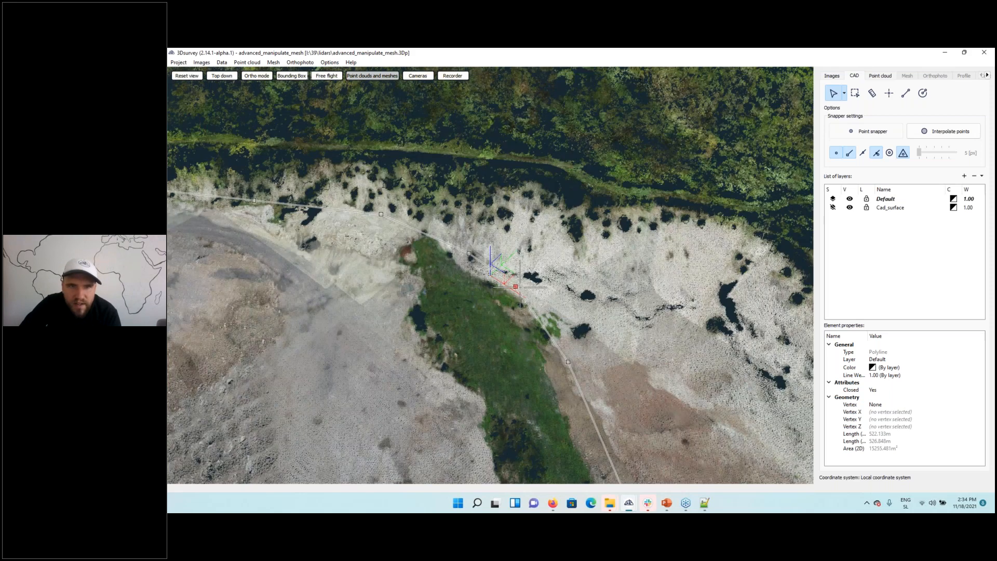
click(548, 302)
click(547, 301)
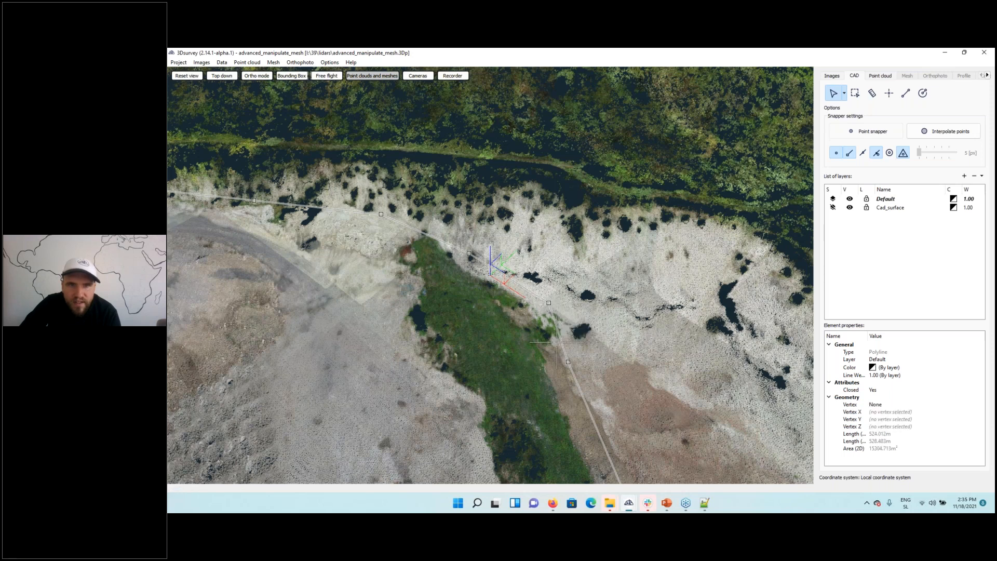
- Adjust the neighbouring polyline vertices along the green strip to follow the terrain edge more closely
drag(557, 342, 453, 300)
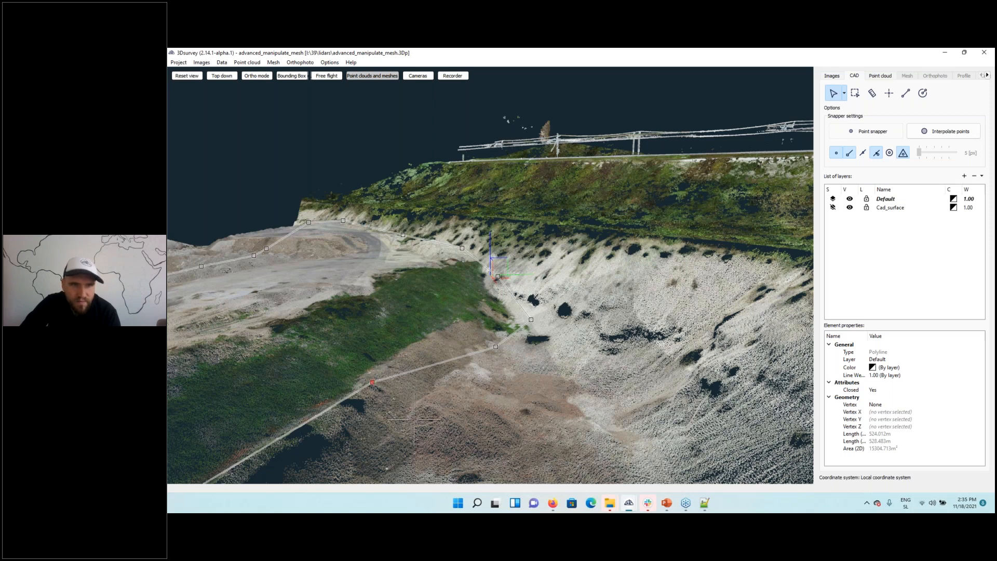
drag(377, 387, 505, 445)
scroll(432, 400, down, 2)
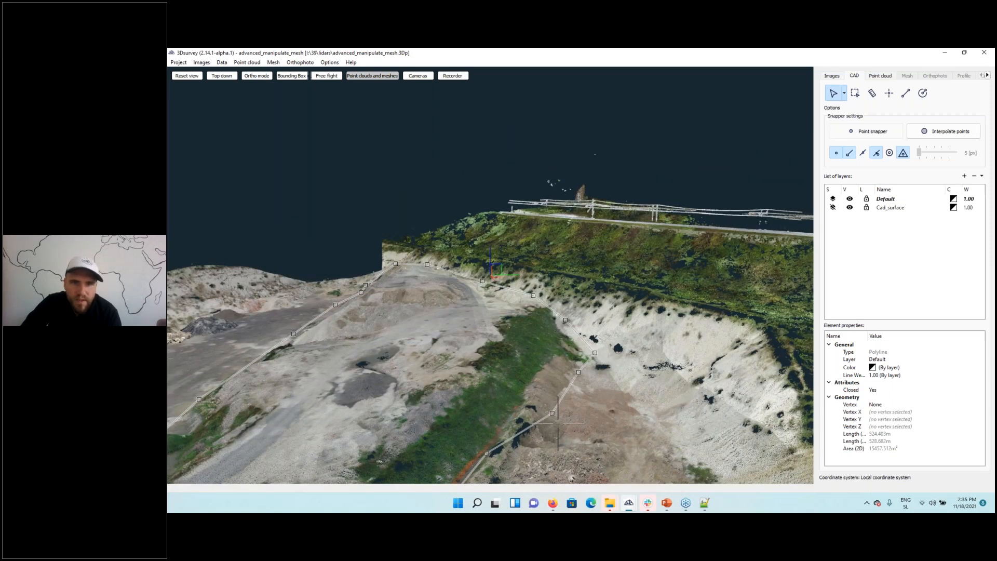
click(527, 392)
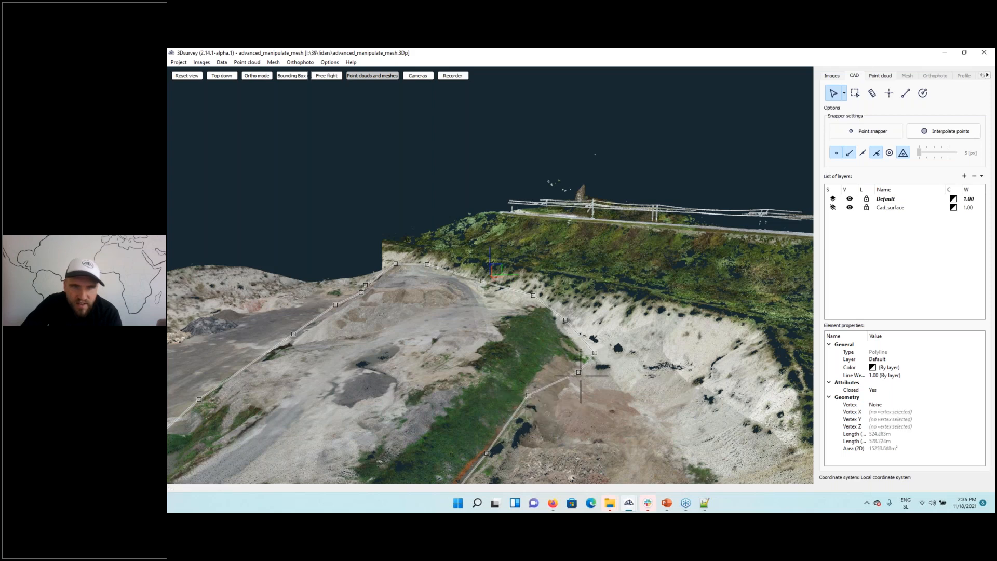
drag(579, 373, 736, 277)
click(564, 326)
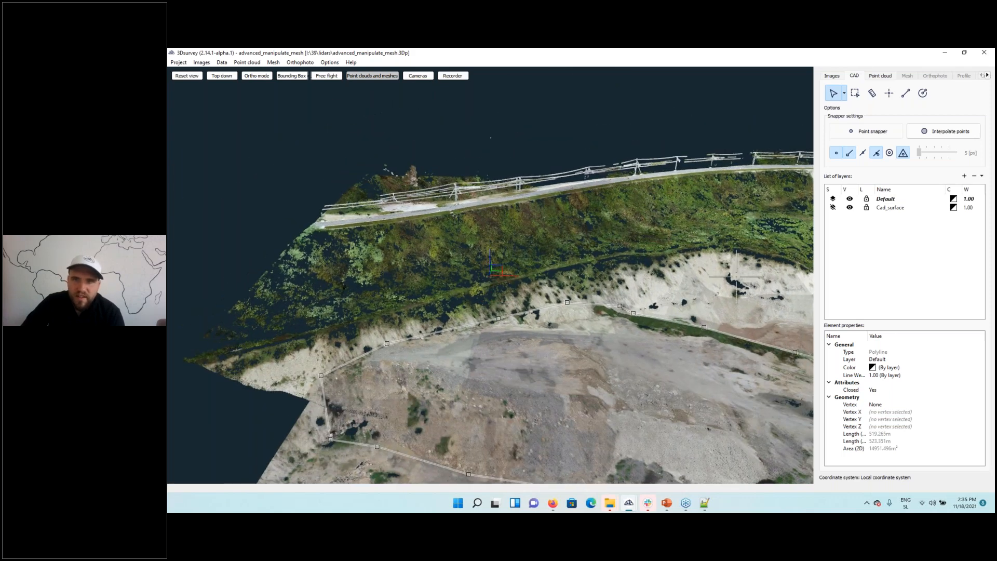
- Draw a second polyline across the closed outline, about 127 m long, from the green-strip vertex to the vertex near the cut-out corner
click(905, 94)
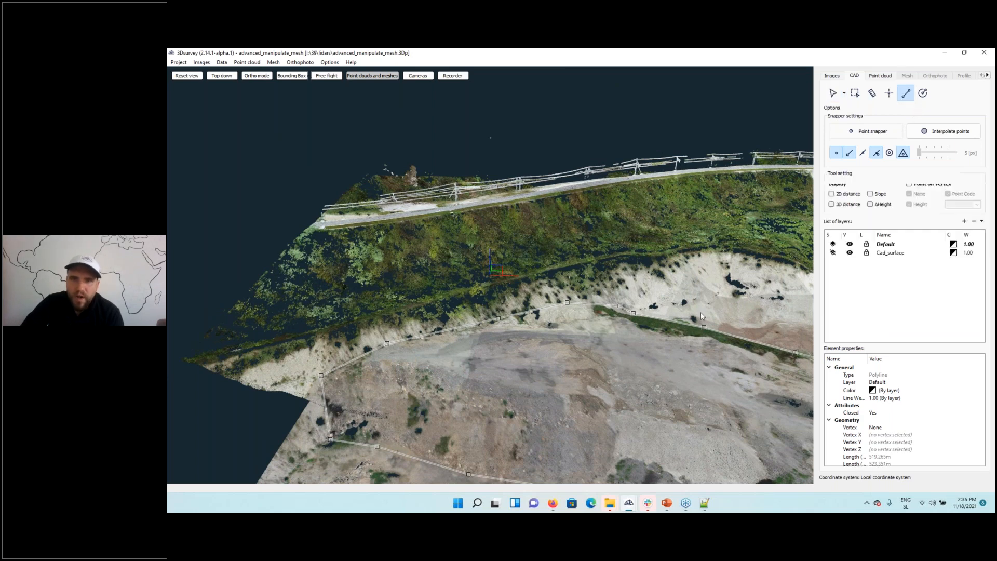
click(633, 313)
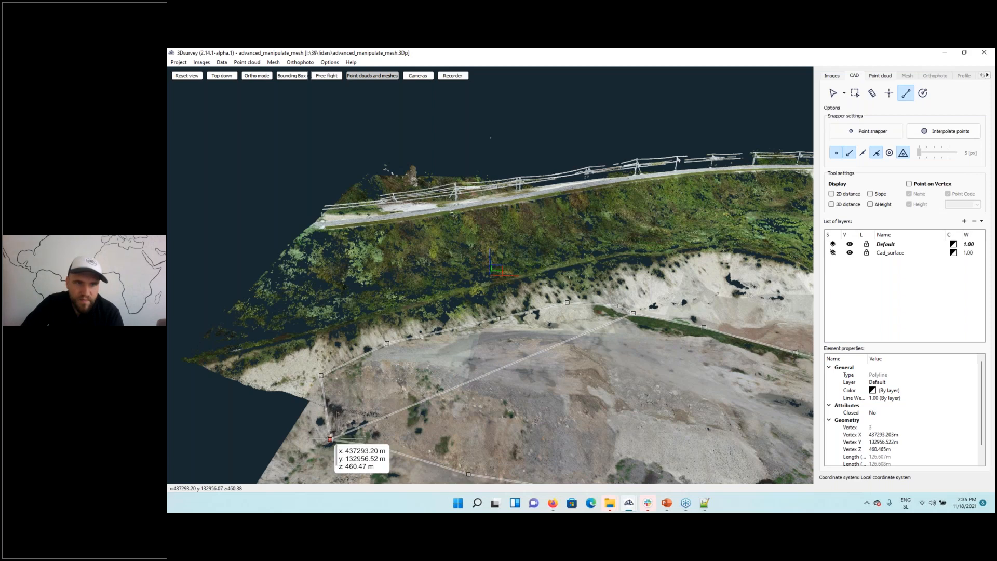
right_click(337, 439)
mouse_move(541, 414)
mouse_down()
mouse_move(616, 375)
mouse_move(630, 398)
mouse_move(615, 363)
mouse_up()
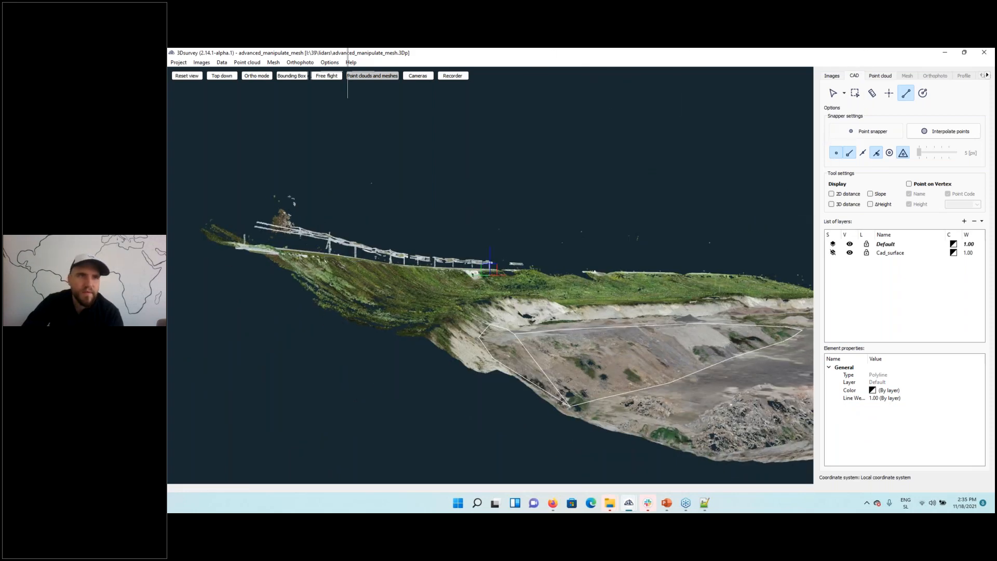
- Triangulate a mesh from the CAD data using the Default and Cad_surface layers as input
click(274, 62)
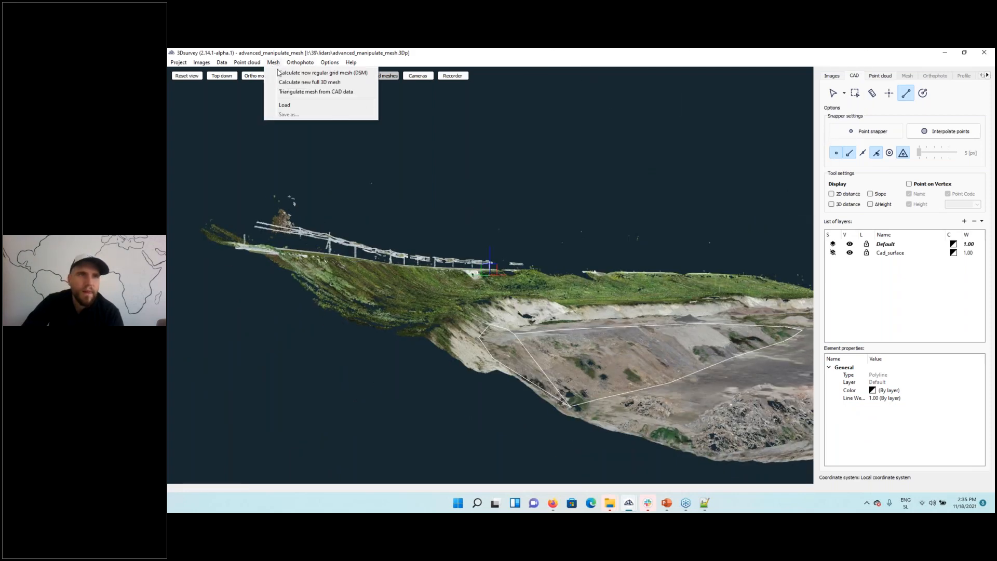
click(291, 91)
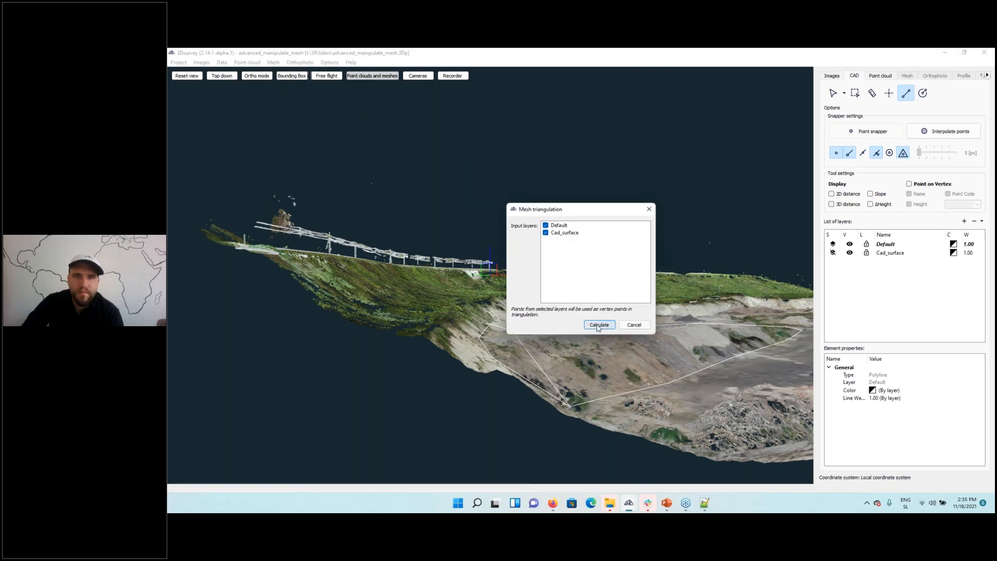
click(598, 325)
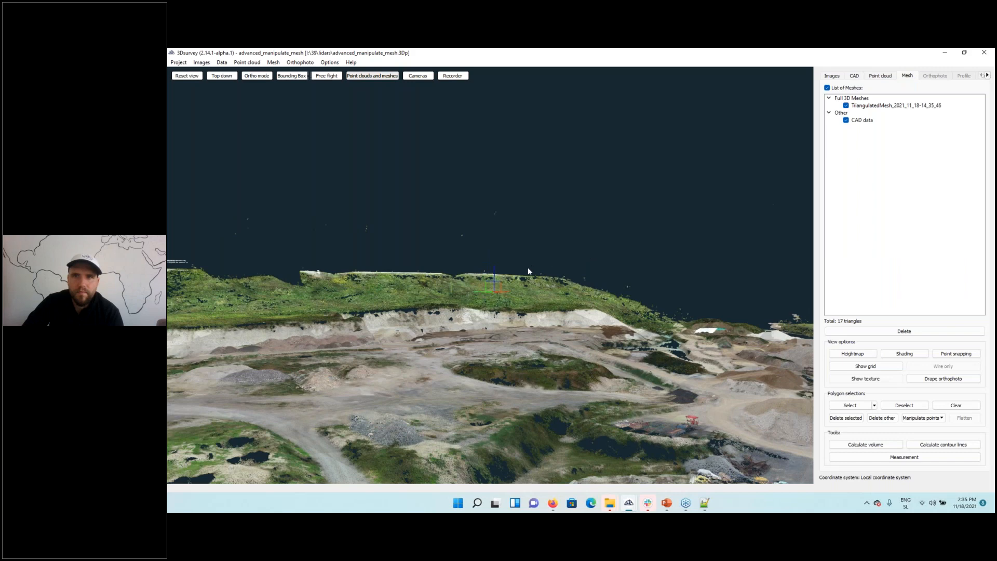
drag(502, 277, 426, 252)
scroll(427, 249, up, 3)
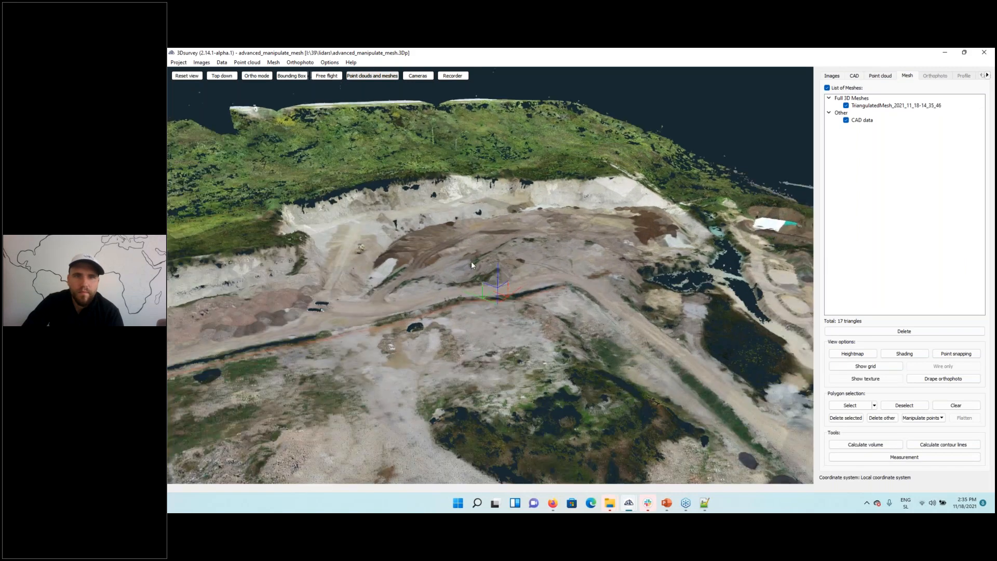
scroll(490, 283, down, 1)
scroll(492, 287, down, 1)
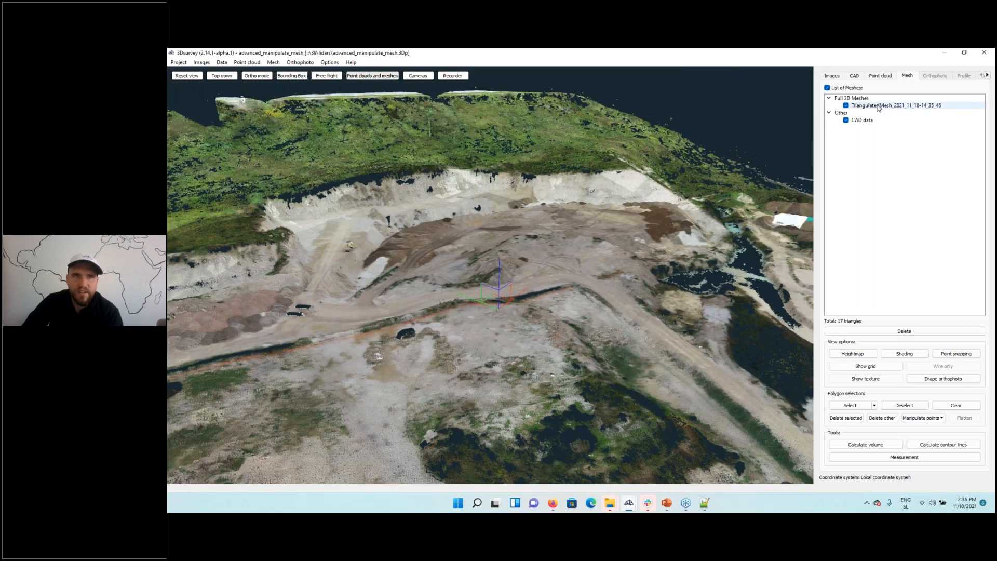
scroll(567, 205, down, 3)
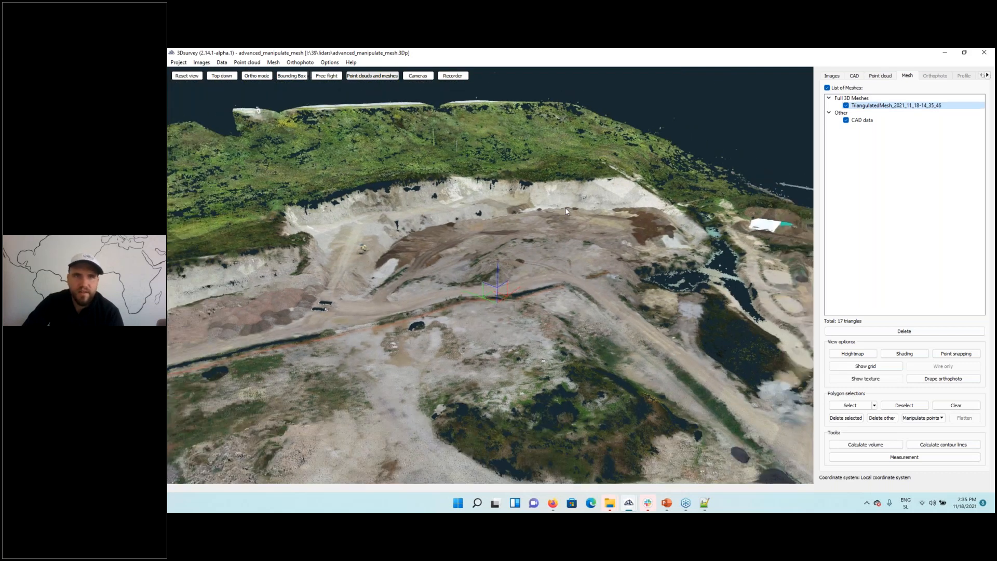
- Display the point cloud together with the triangulated mesh and examine how the surface fits the pile inside the boundary
click(374, 78)
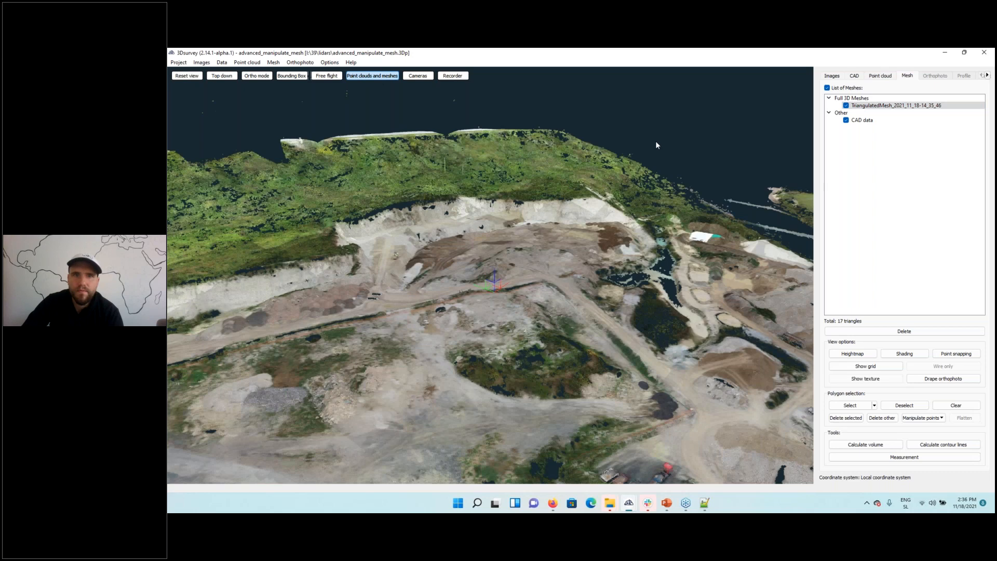
scroll(652, 144, down, 3)
drag(389, 327, 656, 239)
right_drag(366, 306, 415, 283)
scroll(362, 374, up, 2)
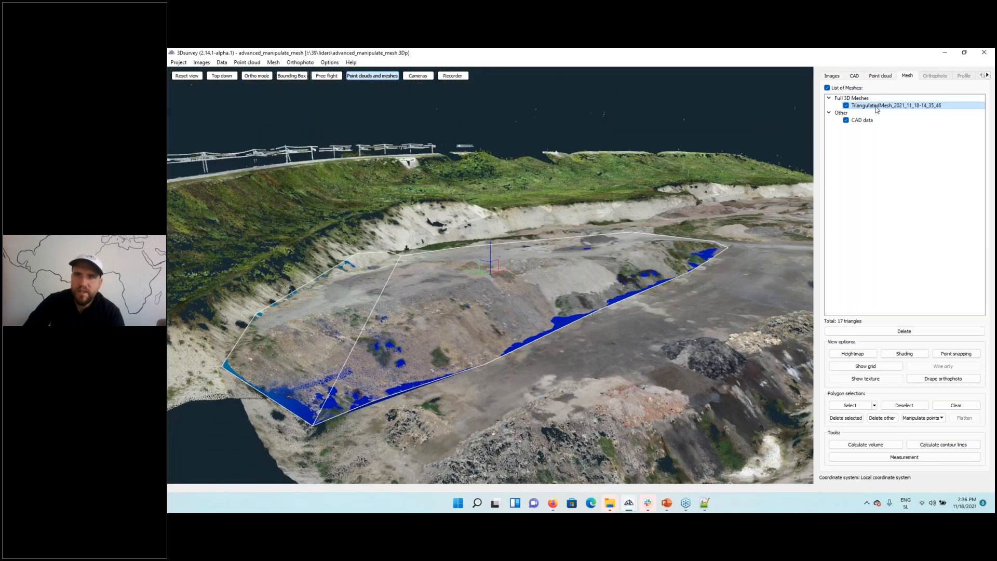
- Show the triangulated mesh without the point cloud and examine its surface on both sides of the dividing polyline
click(885, 78)
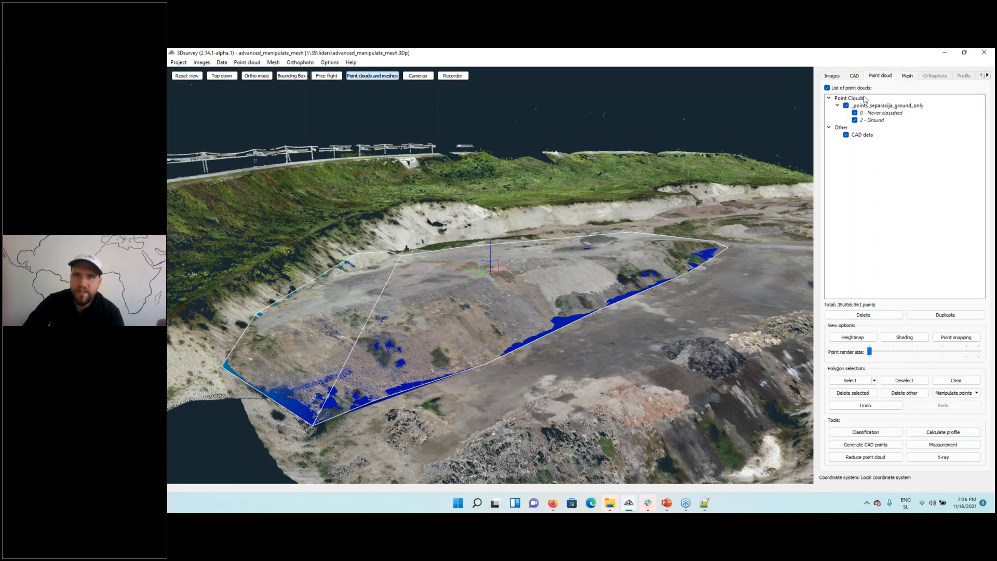
click(908, 77)
click(381, 75)
right_drag(418, 311, 530, 326)
scroll(467, 319, up, 3)
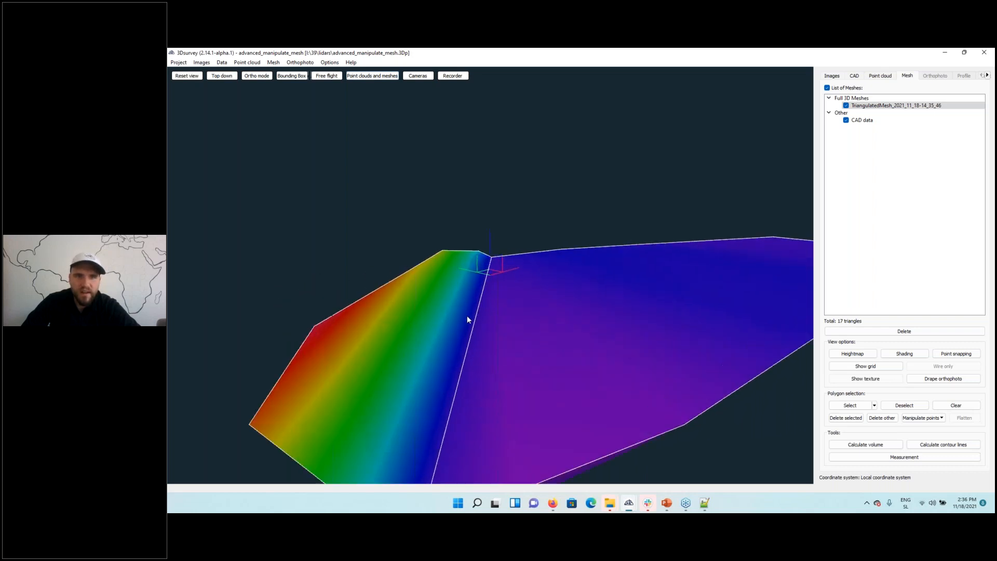
scroll(516, 336, down, 3)
right_drag(539, 345, 489, 342)
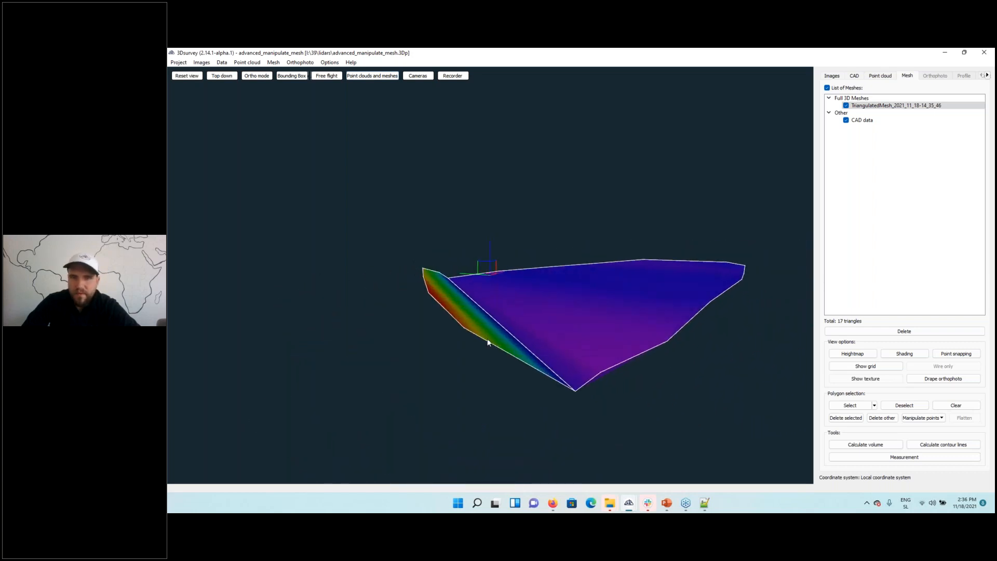
- Overlay the point cloud on the triangulated mesh again and compare the terrain above and below the constructed surface
click(881, 79)
right_drag(688, 297, 684, 285)
click(366, 76)
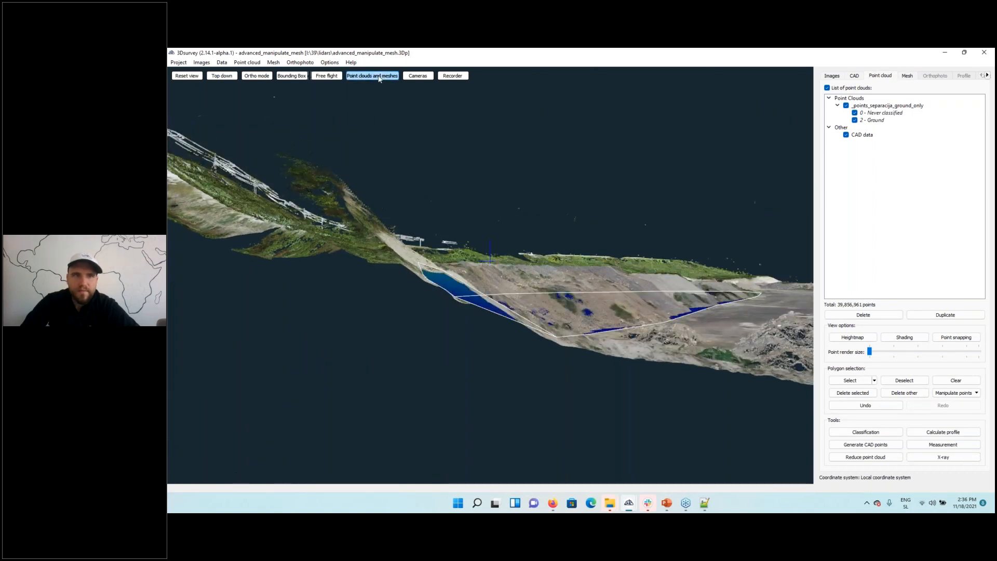
mouse_move(553, 307)
right_down()
mouse_move(553, 289)
mouse_move(555, 307)
mouse_move(571, 290)
mouse_move(616, 291)
mouse_move(650, 255)
mouse_move(573, 303)
right_up()
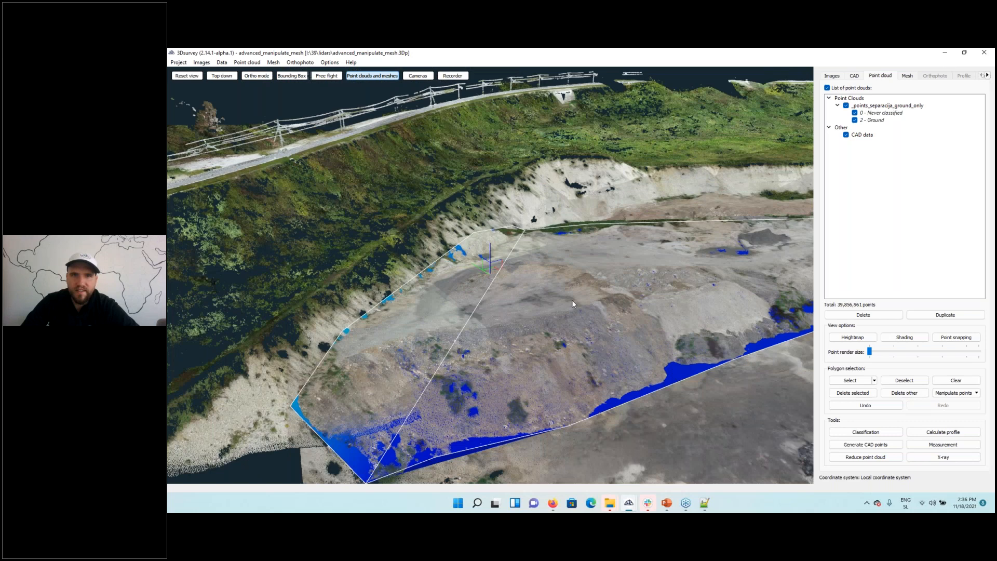
right_drag(543, 227, 481, 206)
- Calculate a regular grid mesh from _points_separacija_ground_only using only the Ground class, 1.00 m cells, Optimized hole filling and 1-cell smoothing
click(274, 62)
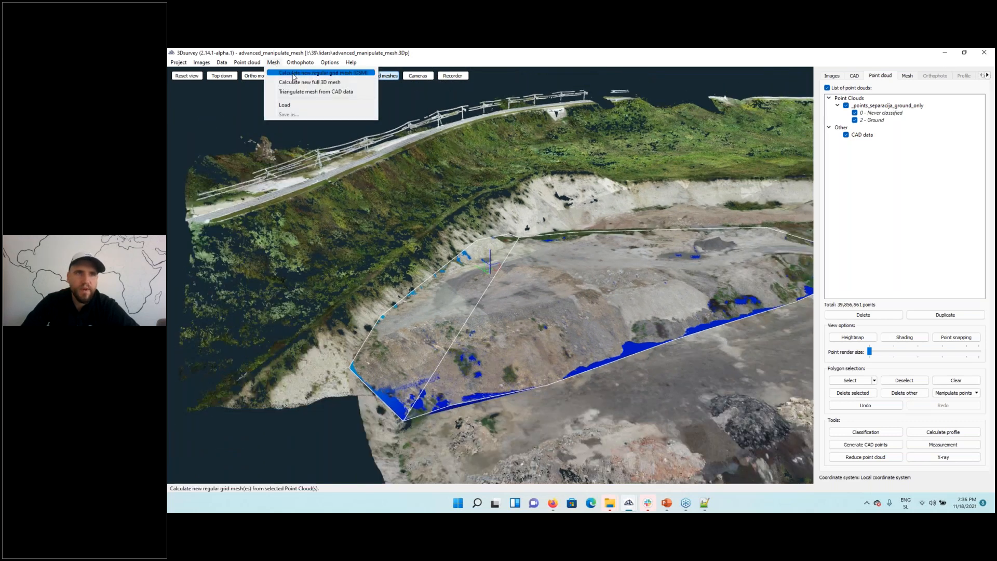
click(325, 73)
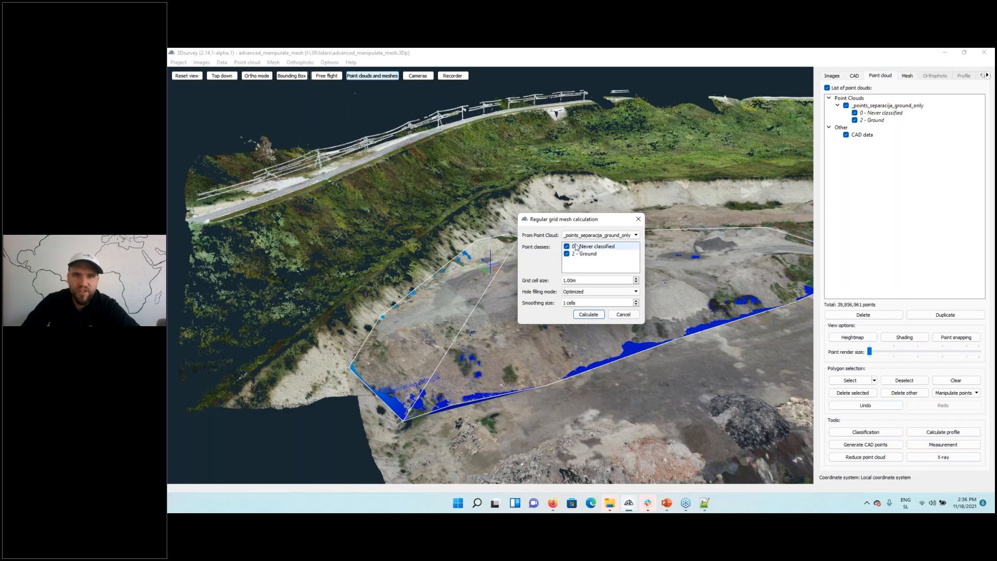
click(567, 247)
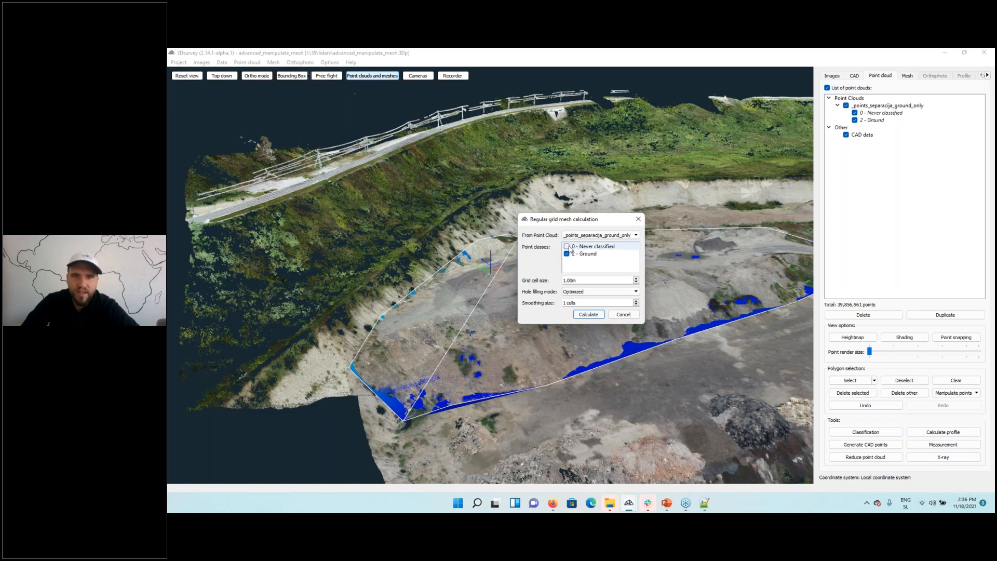
click(586, 316)
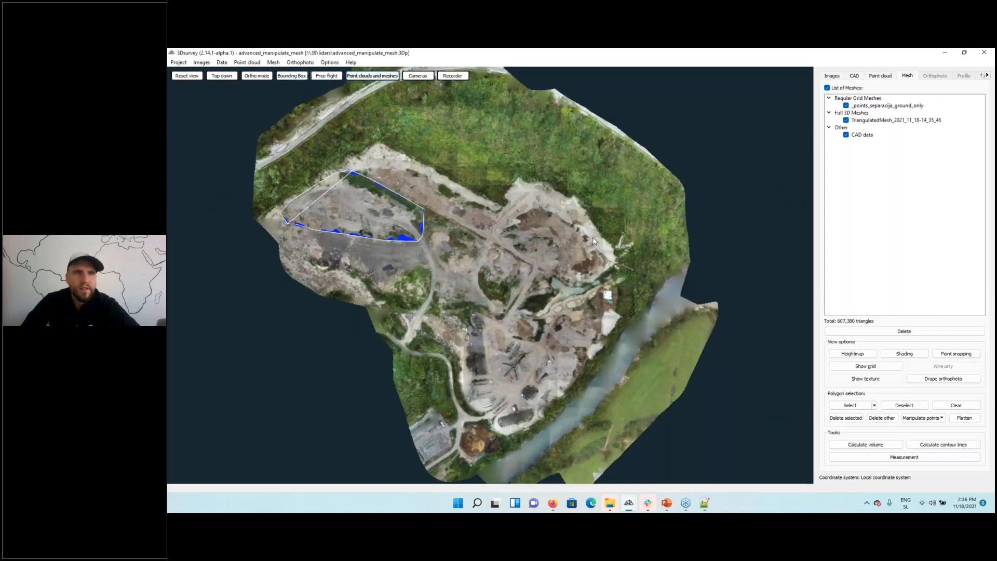
- Try to calculate the volume between the triangulated mesh and the ground grid mesh from CAD with the Default layer excluded
click(870, 445)
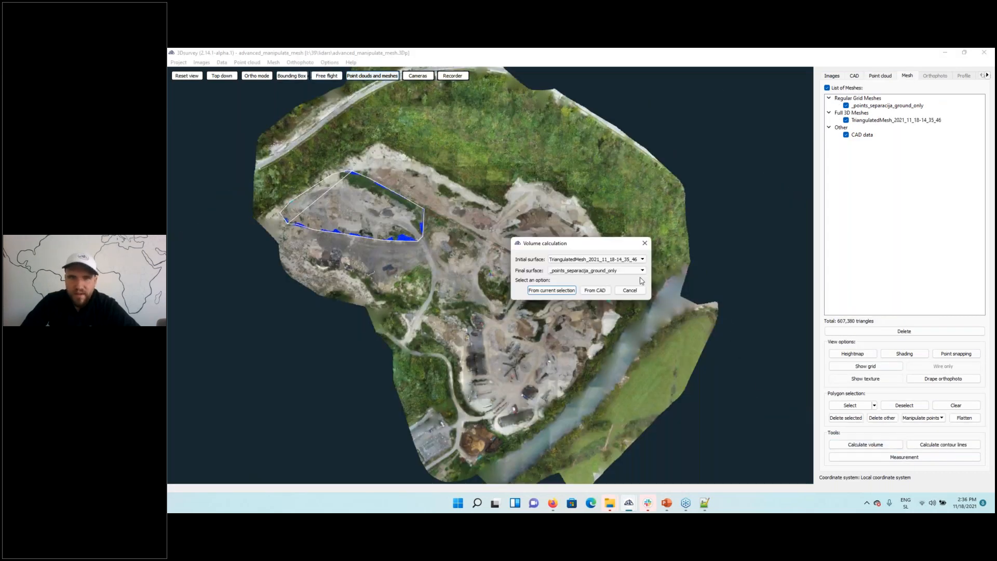
click(576, 259)
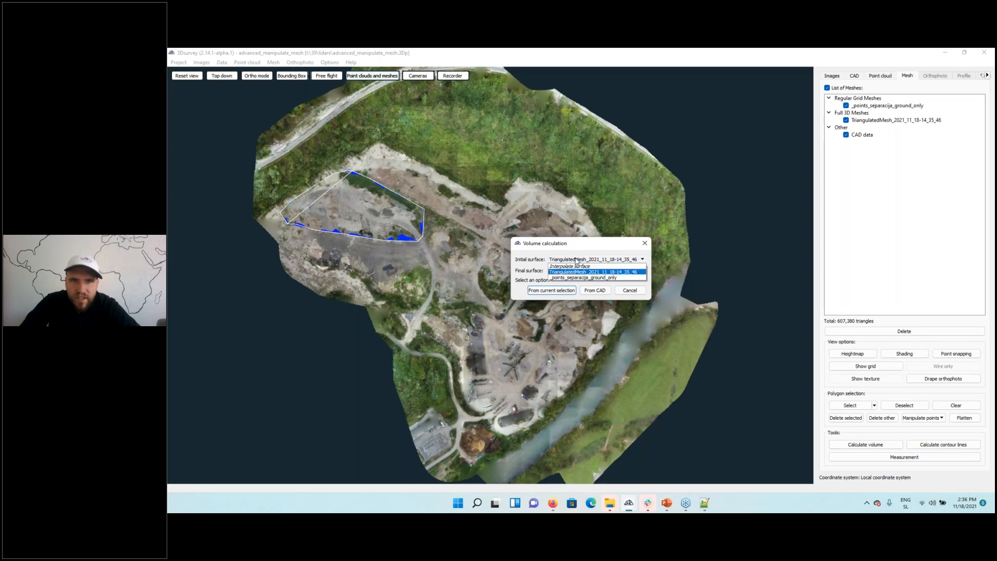
click(589, 260)
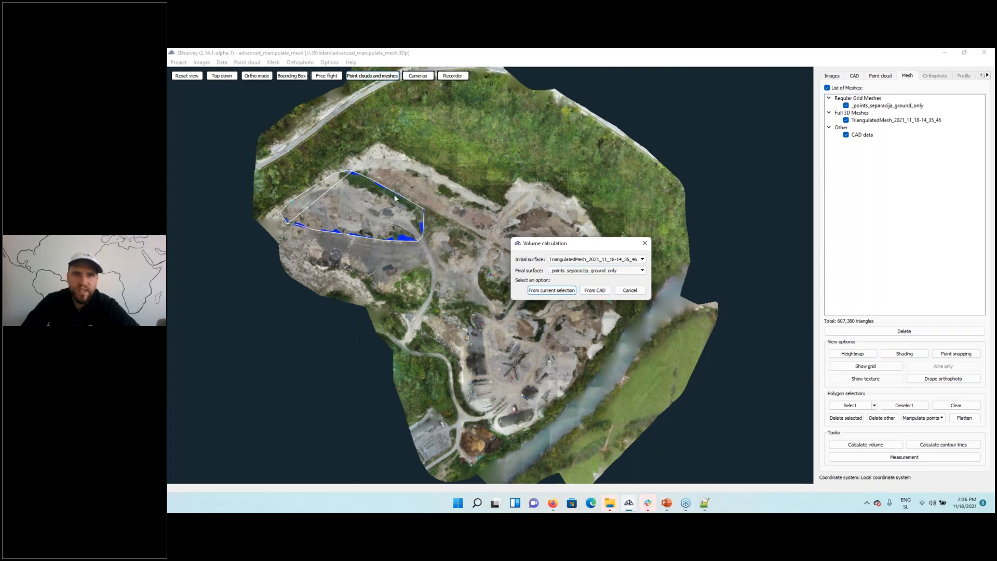
click(594, 290)
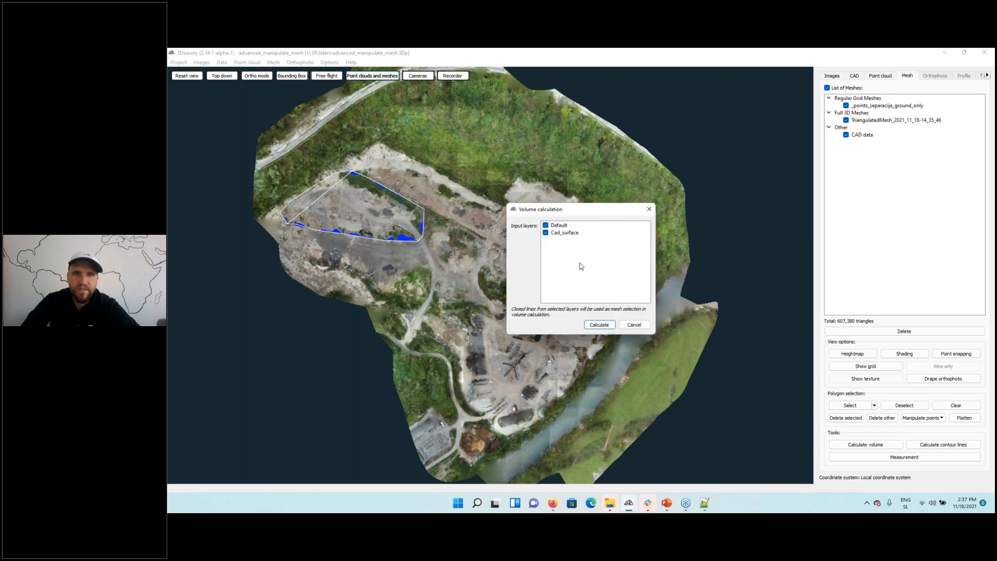
click(545, 225)
click(599, 325)
click(633, 285)
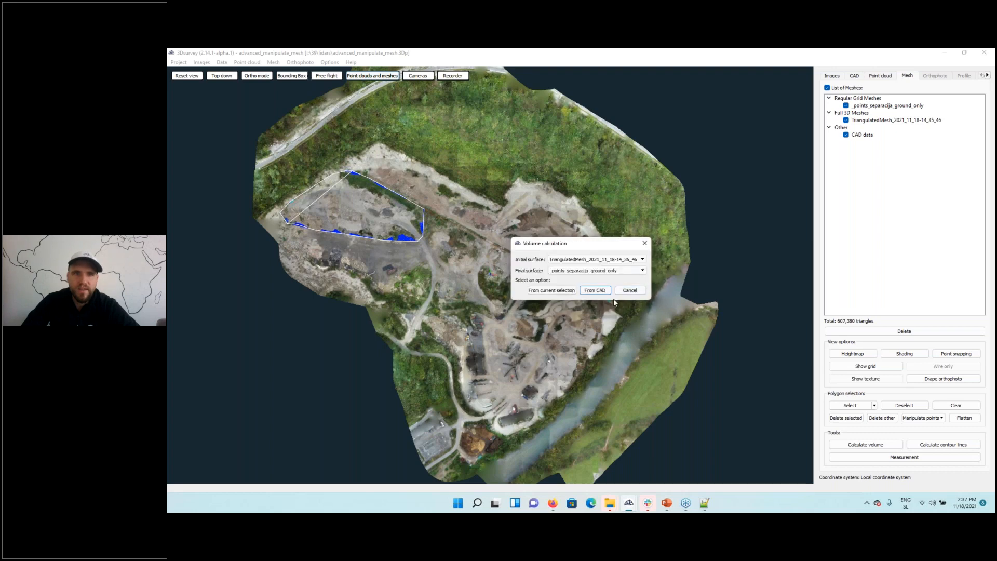
click(628, 289)
- Select the boundary polyline in the CAD data and check its layer and whether it is closed
drag(521, 241, 562, 364)
scroll(593, 218, up, 6)
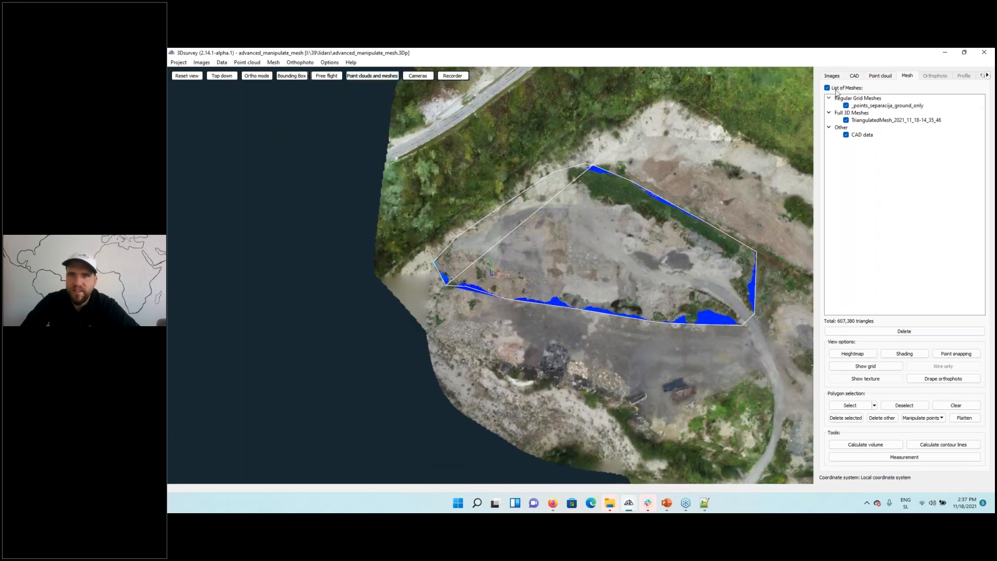
click(854, 76)
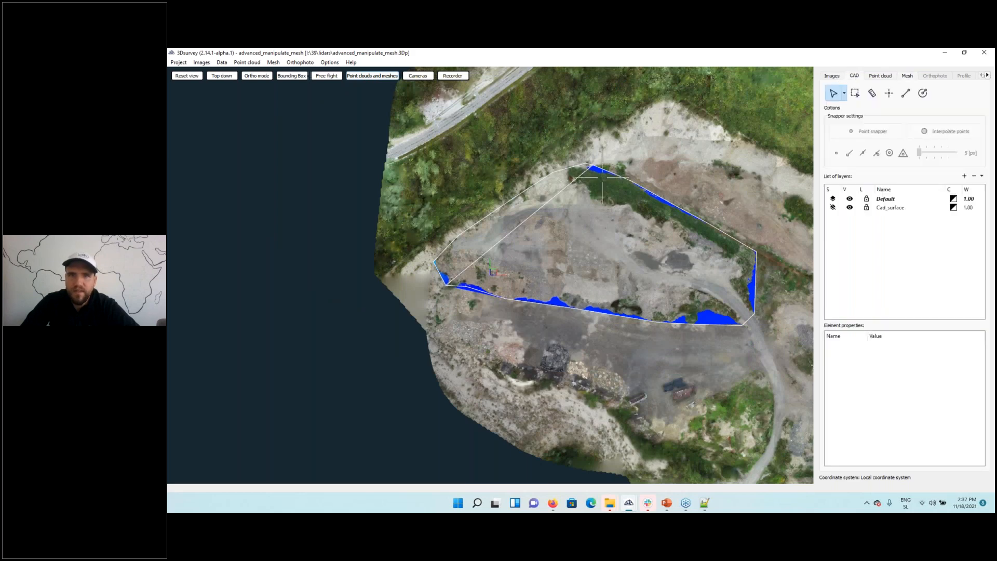
click(587, 164)
scroll(588, 164, up, 2)
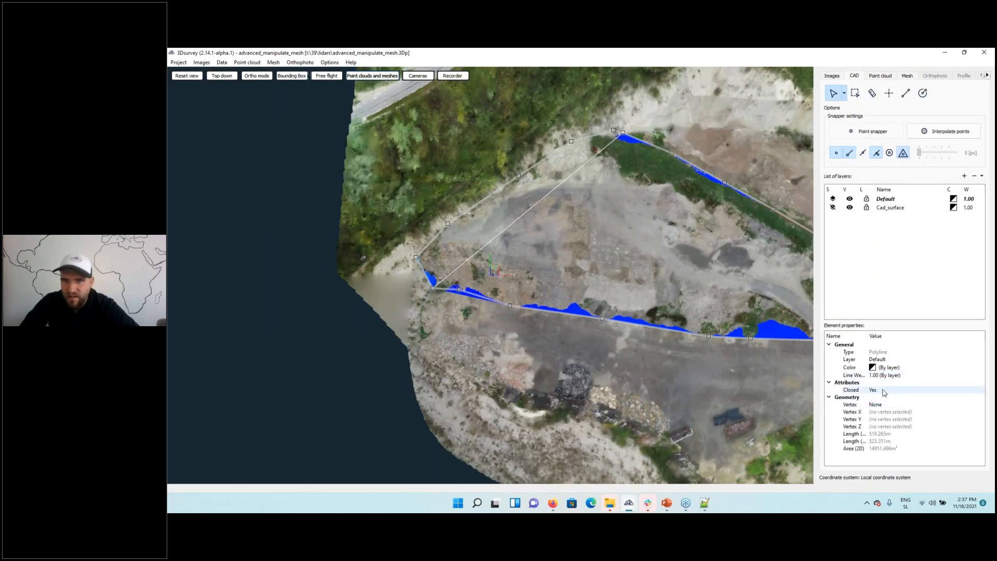
drag(684, 239, 621, 272)
scroll(672, 243, up, 3)
right_drag(620, 271, 636, 208)
- Calculate the volume from the triangulated mesh to the ground grid mesh, using closed lines on the Default and Cad_surface layers
click(907, 76)
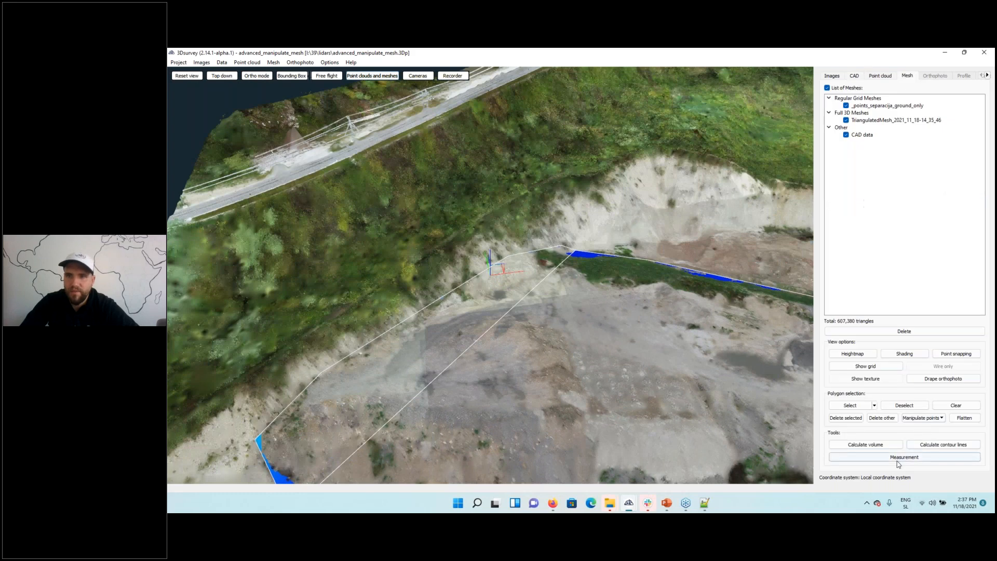
click(881, 448)
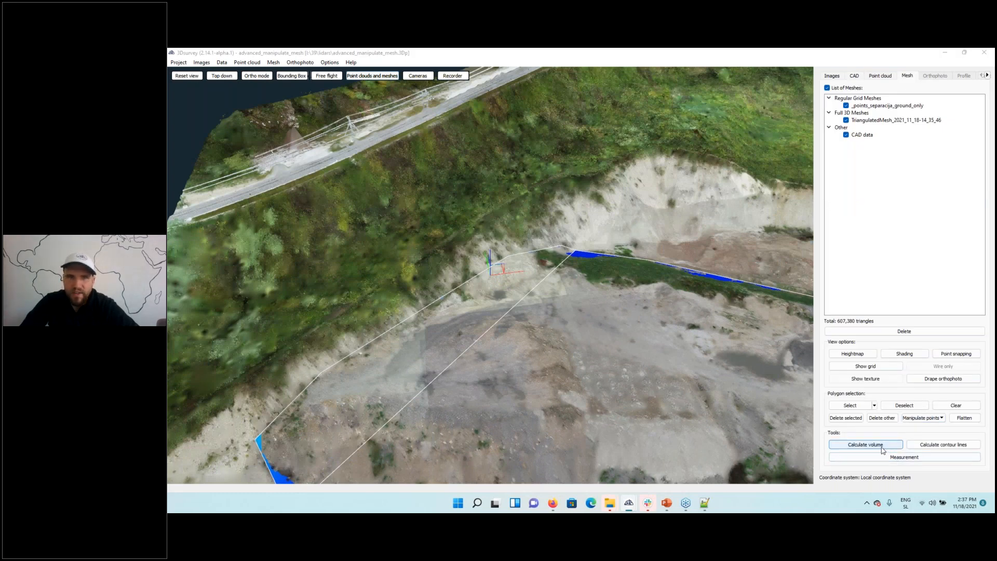
click(592, 292)
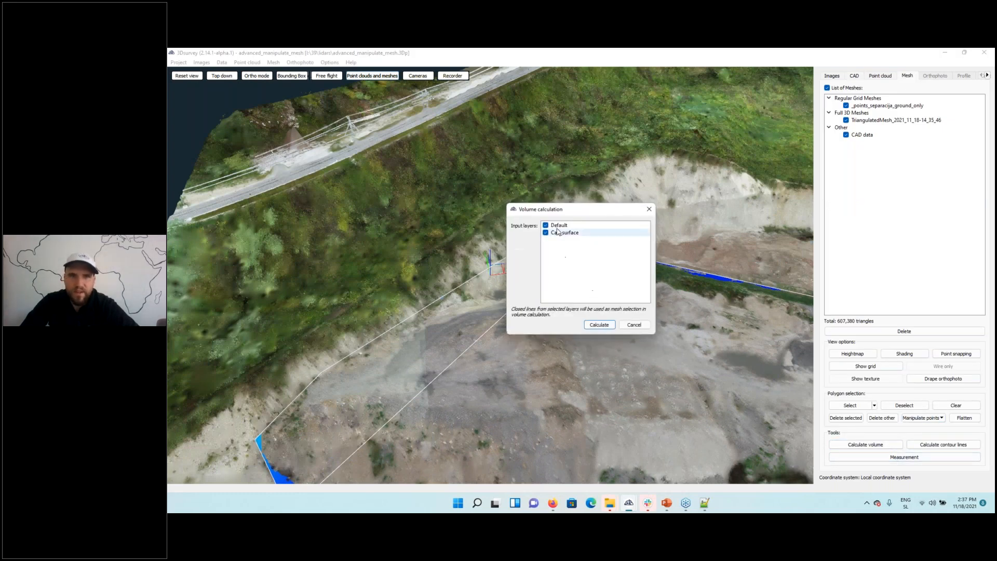
click(598, 324)
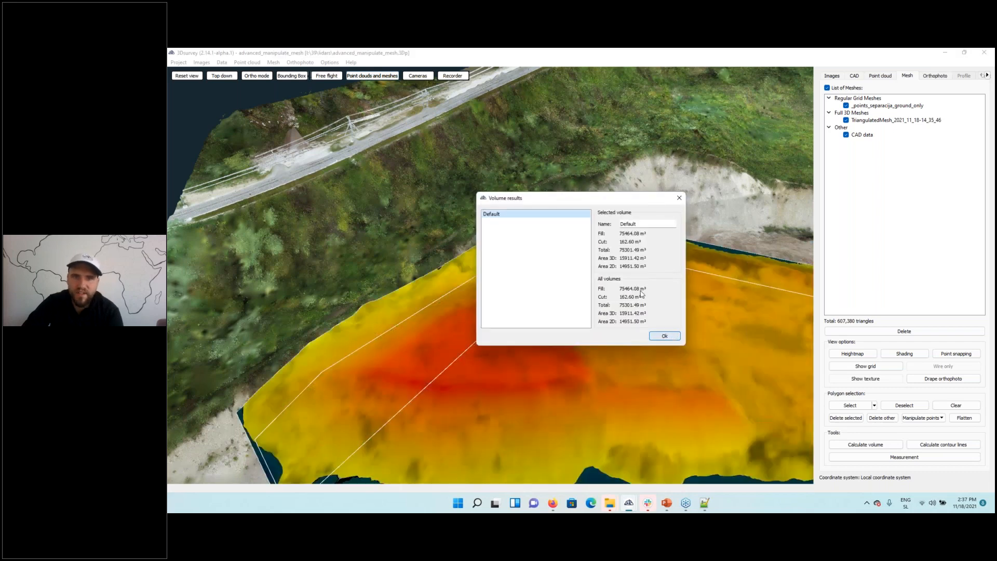
click(669, 337)
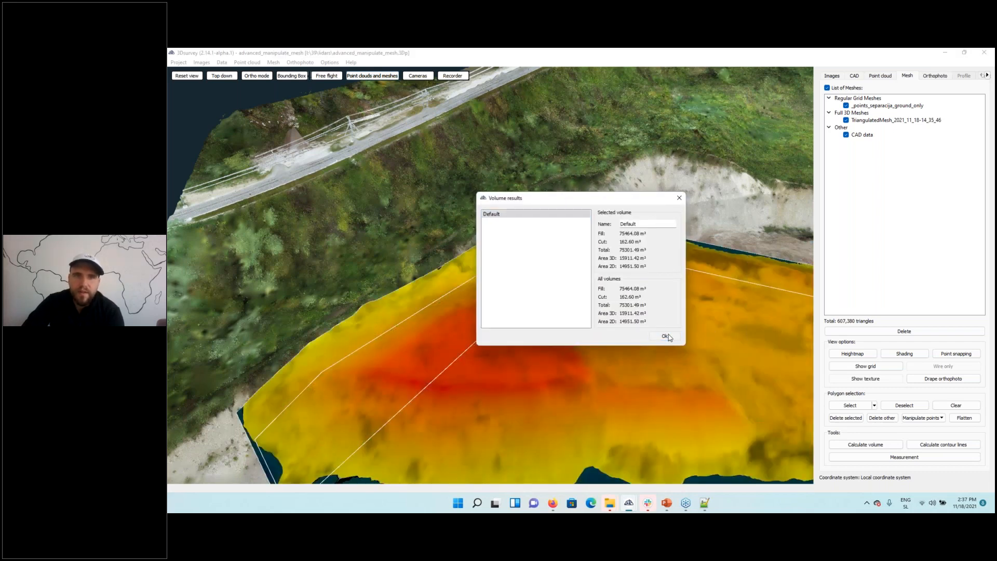
- Inspect the coloured volume model above the boundary from several sides
drag(524, 415, 450, 291)
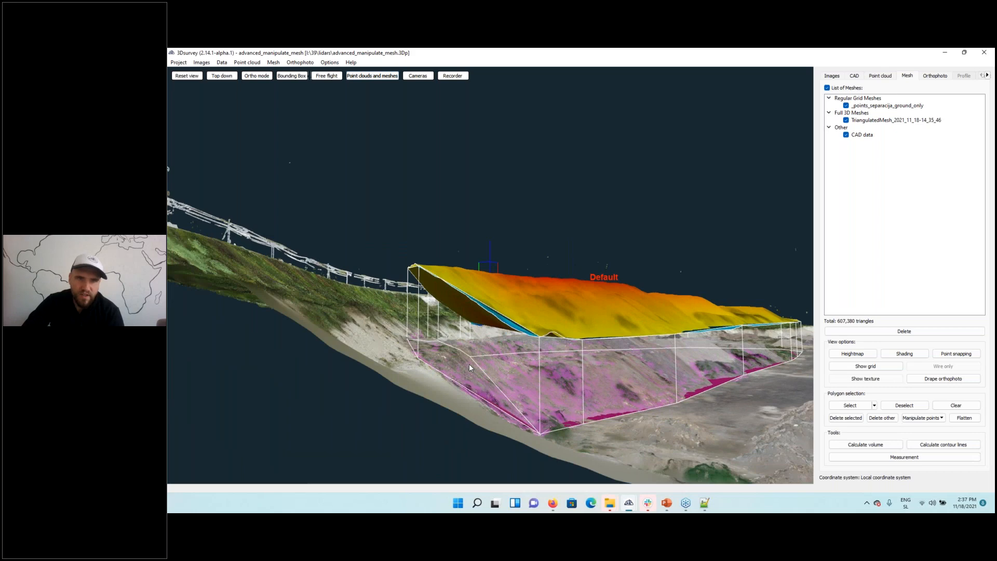
drag(469, 365, 714, 397)
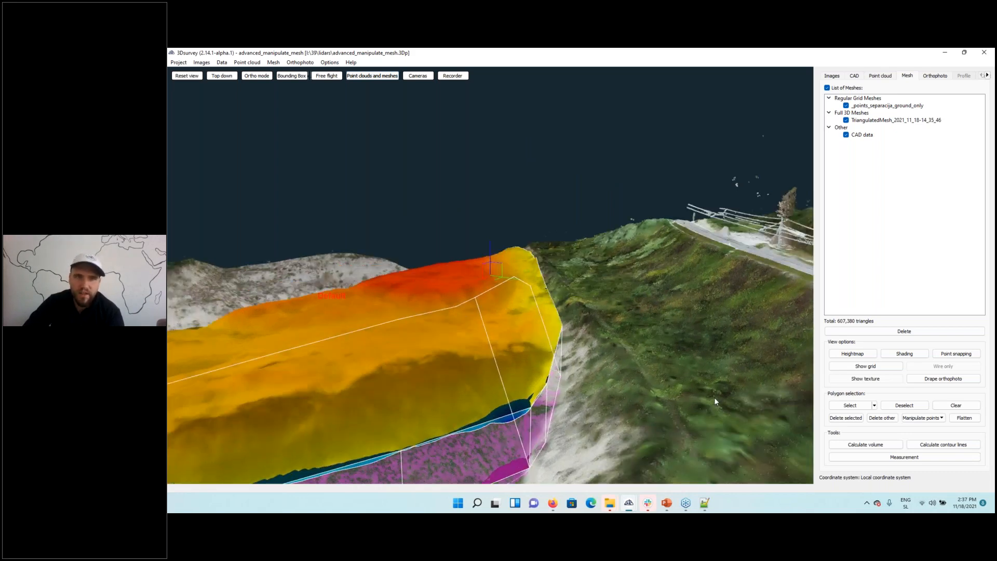
drag(519, 368, 543, 432)
- Locate the brown stockpile between the road junction and the river, and hide the triangulated mesh
scroll(563, 276, down, 5)
right_drag(465, 360, 633, 224)
drag(239, 436, 510, 317)
right_drag(509, 316, 464, 331)
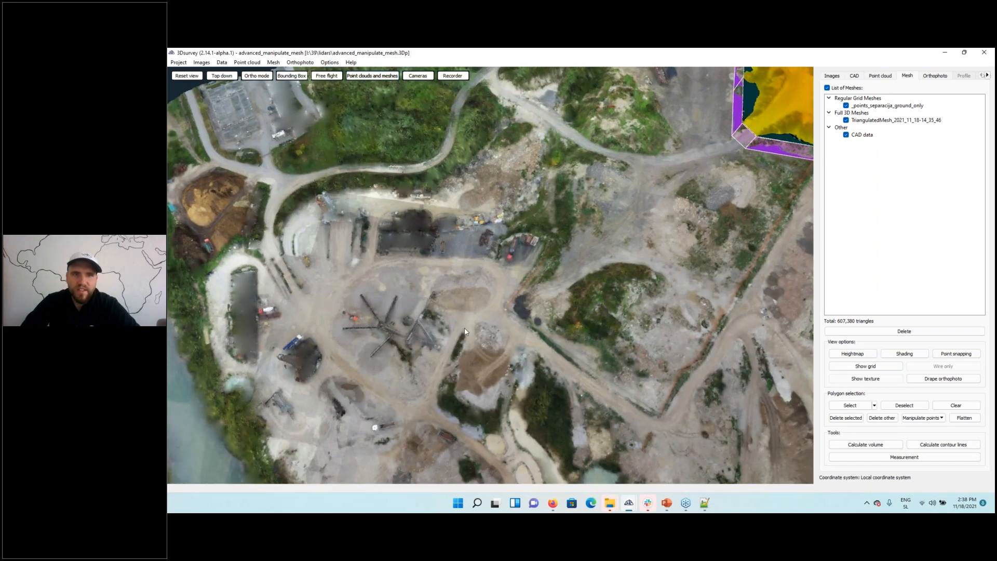
drag(614, 327, 485, 234)
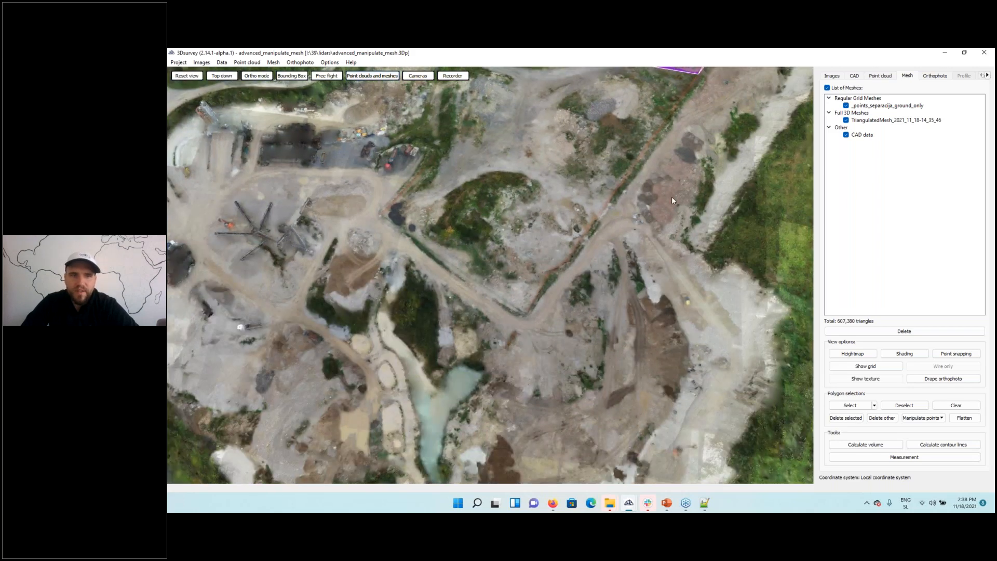
drag(264, 393, 588, 255)
scroll(588, 255, down, 3)
drag(426, 101, 502, 313)
scroll(473, 223, up, 3)
scroll(491, 303, up, 4)
scroll(491, 303, up, 5)
right_drag(495, 316, 463, 321)
scroll(473, 341, down, 4)
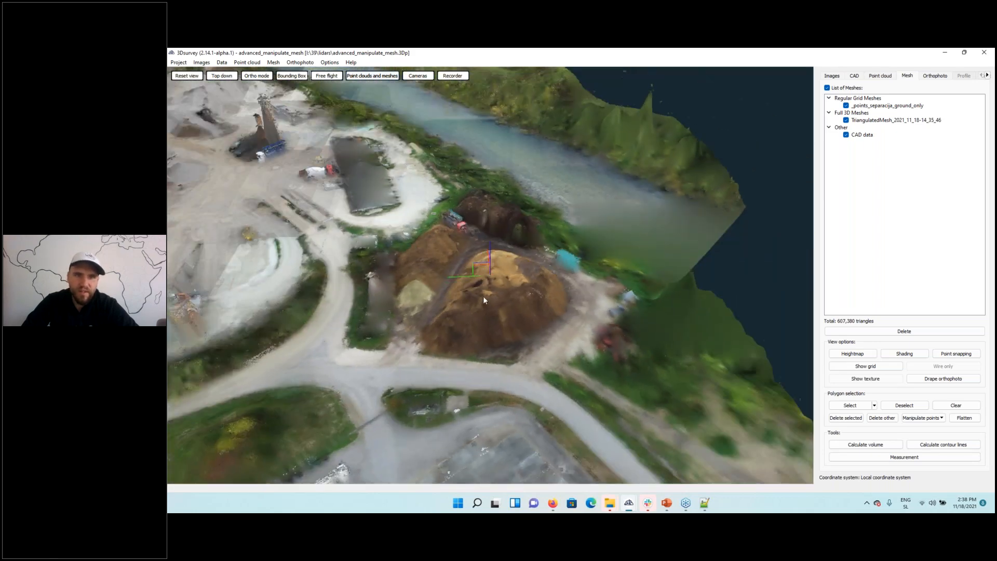
click(846, 120)
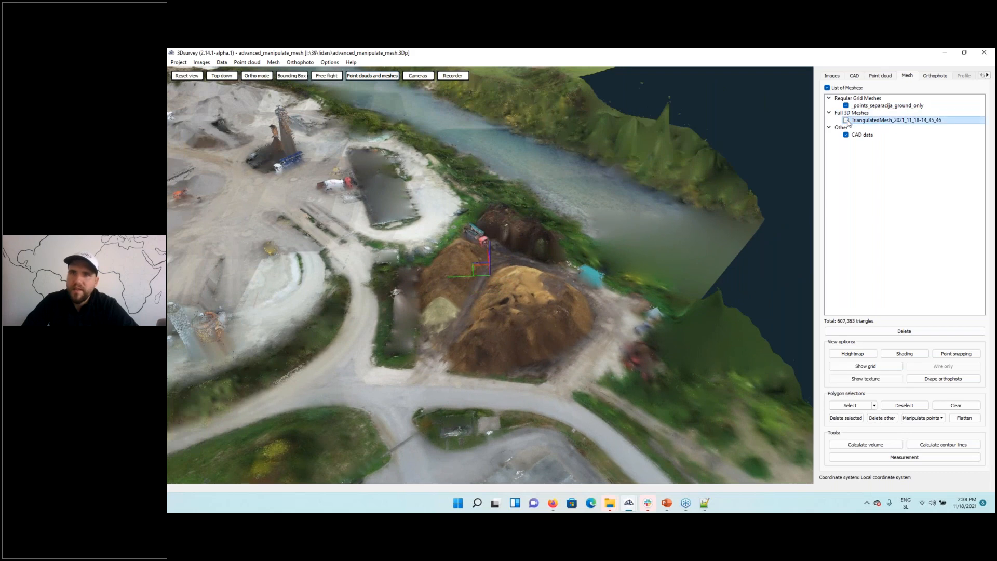
right_drag(560, 303, 551, 322)
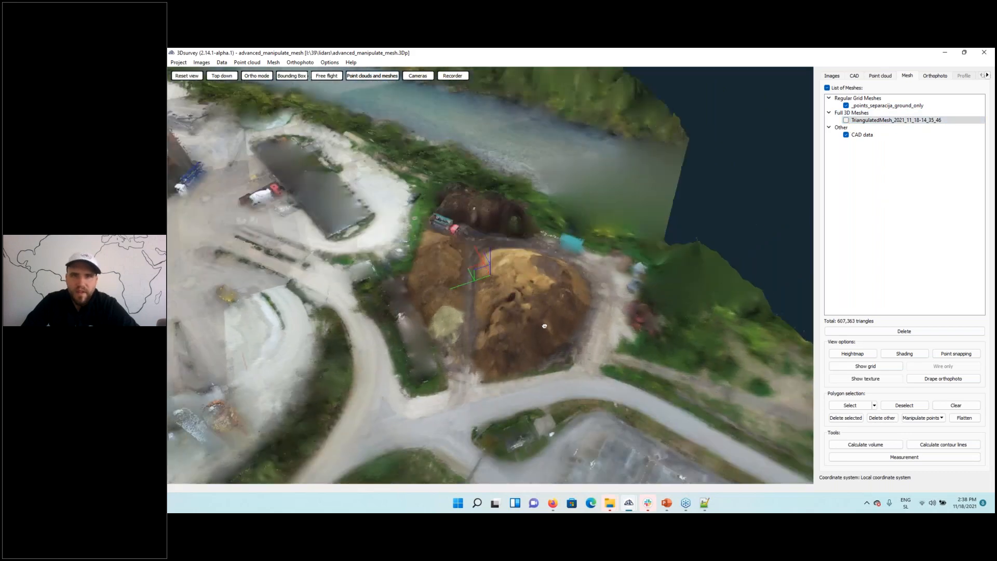
- Calculate a new regular grid mesh from the _points_separacija_ground_only point cloud, using both point classes, 1.00 m cells, Optimized hole filling and 1-cell smoothing
click(881, 76)
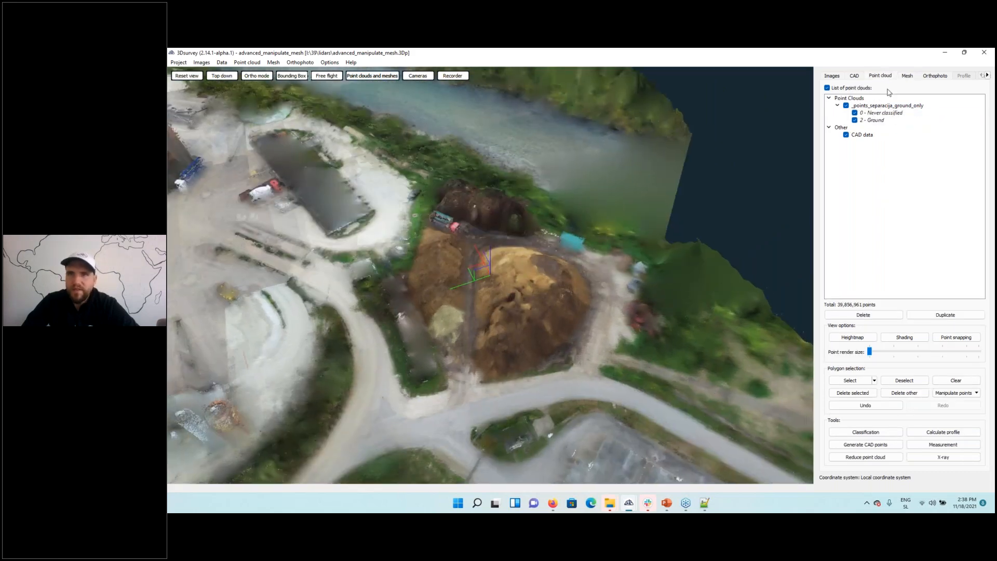
click(905, 77)
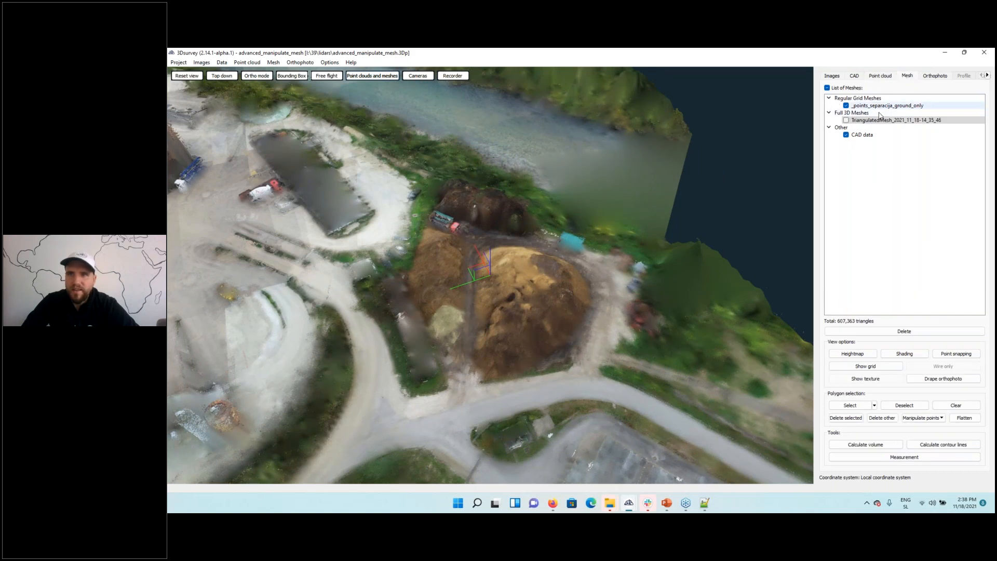
click(877, 77)
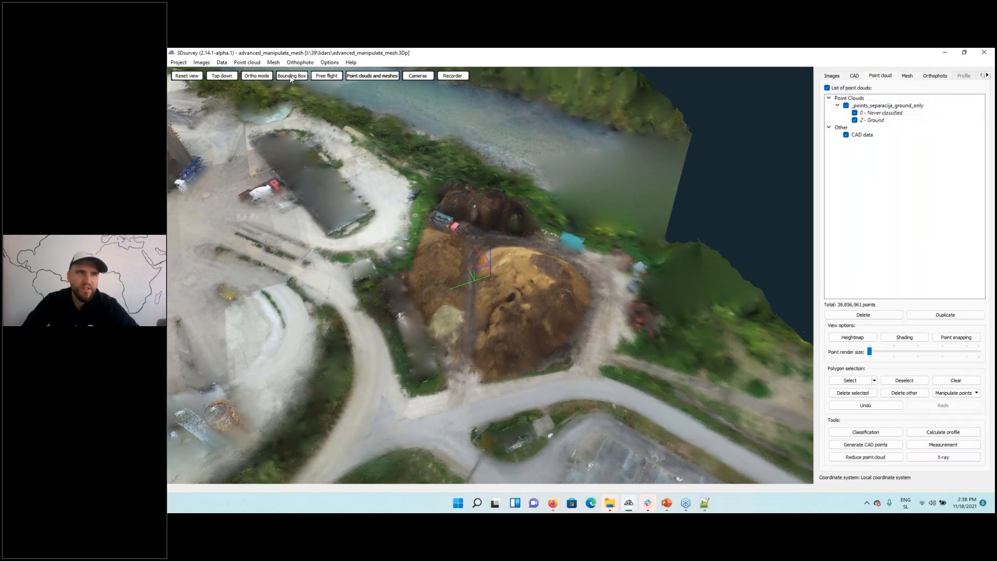
click(274, 62)
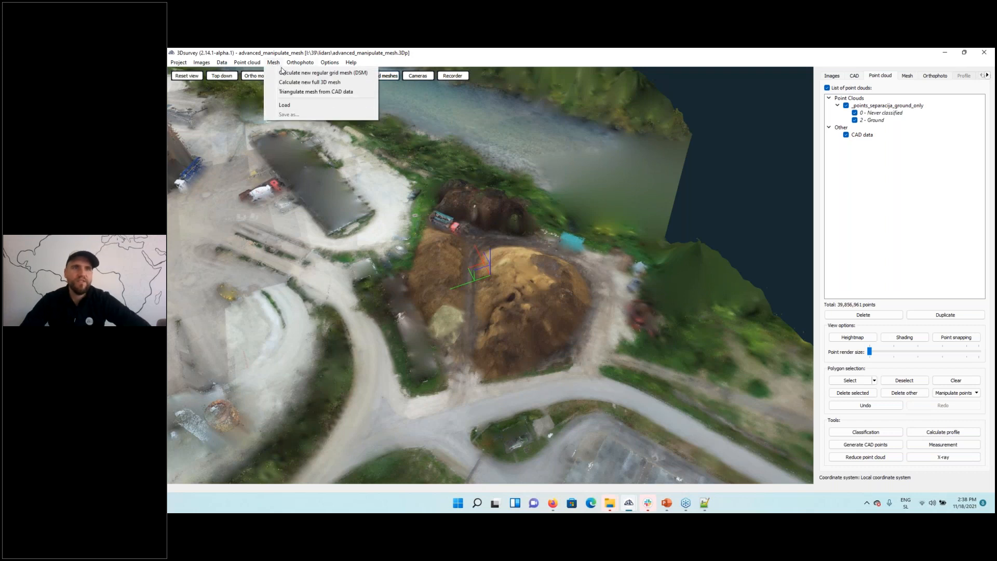
click(283, 72)
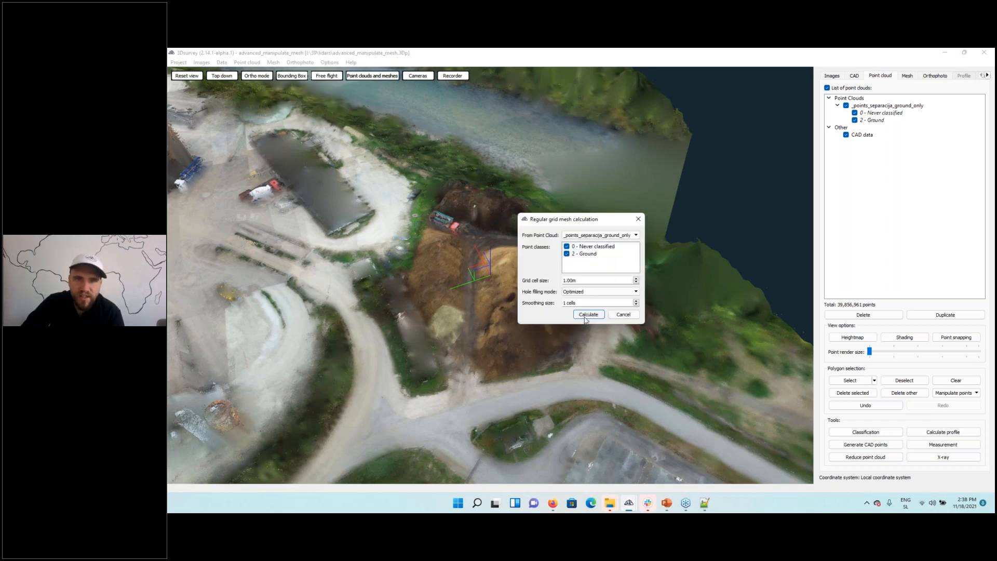
click(589, 315)
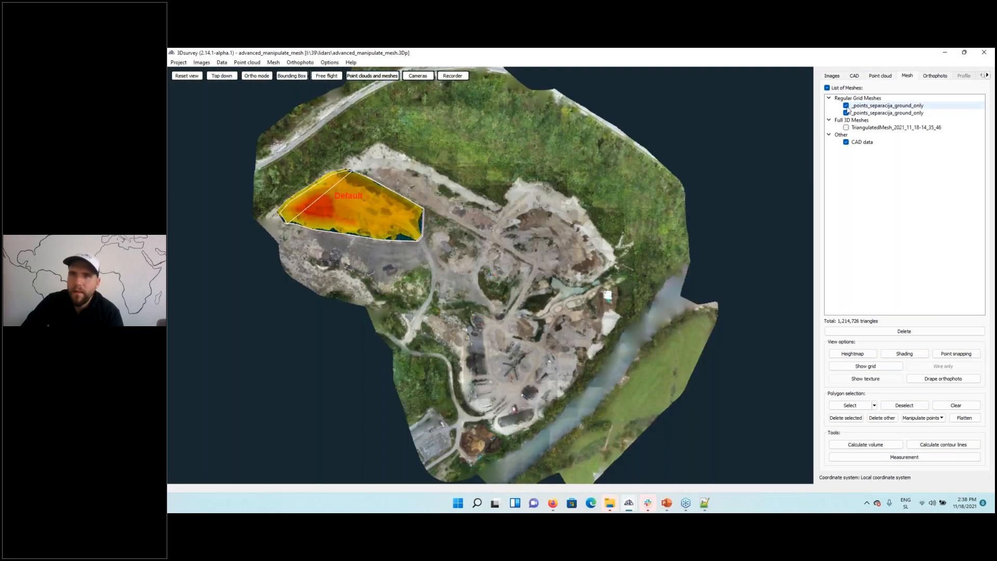
- Hide the original ground grid mesh and rename the new one Manipulted_mesh
double_click(875, 114)
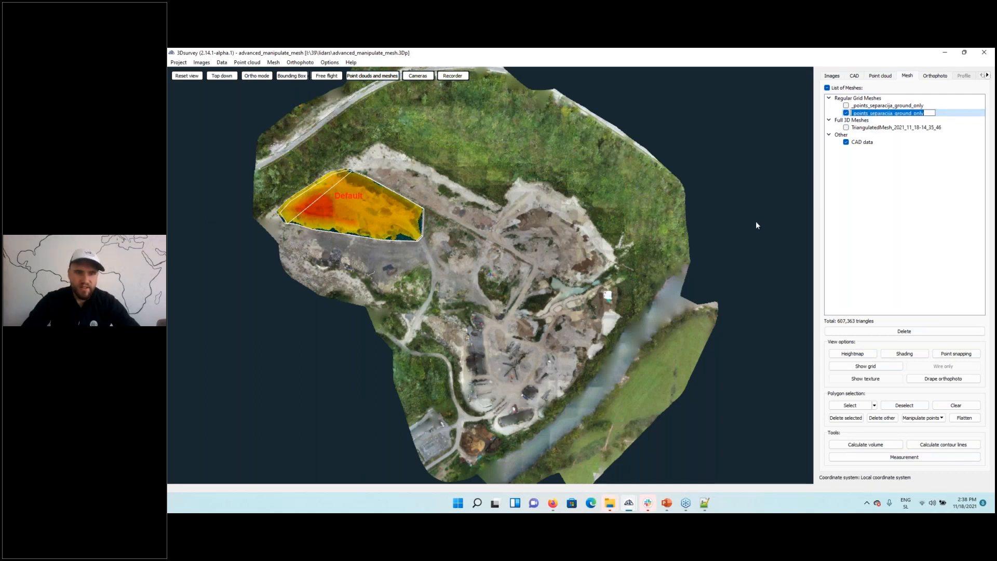
text(Cu)
key(BackSpace)
key(BackSpace)
key(BackSpace)
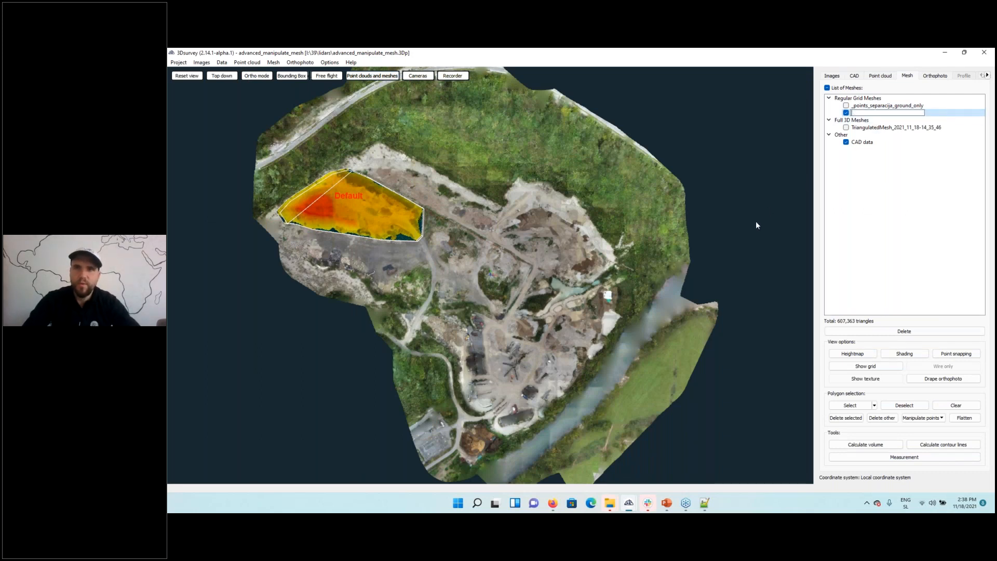
text(Manipulted mesh)
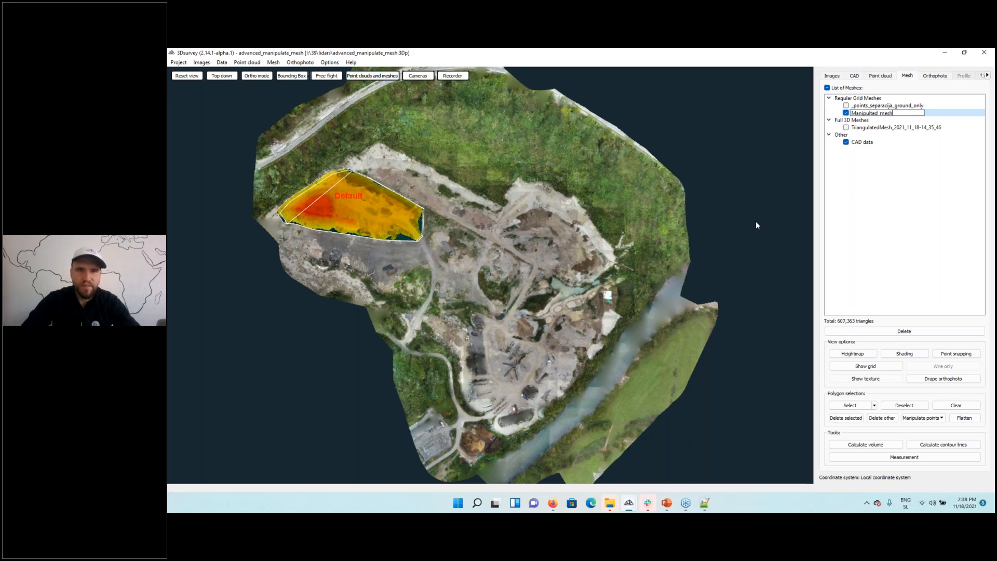
key(Return)
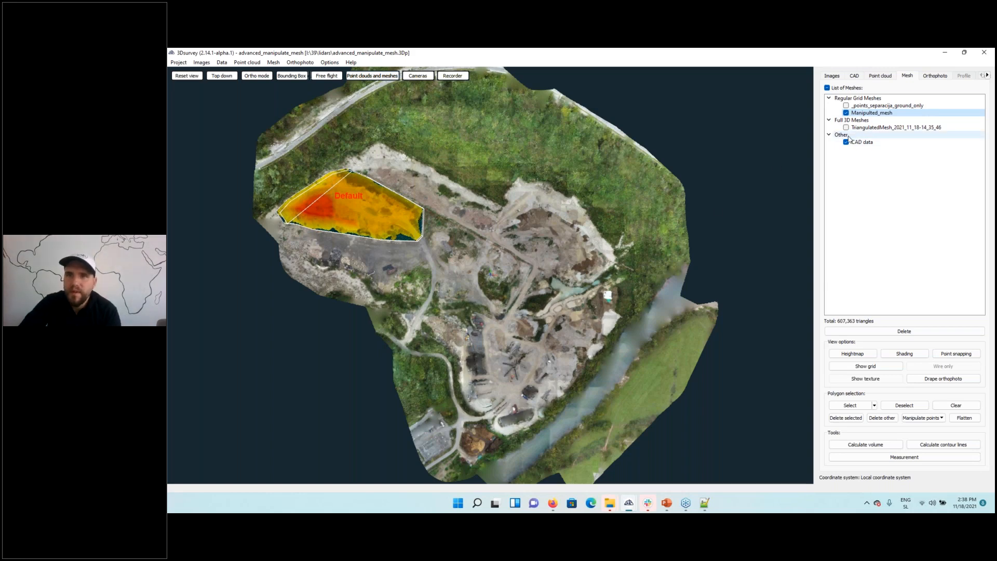
- Place a CAD point on the Default layer at the foot of the brown stockpile, beside the dirt track, to read the ground height
scroll(622, 363, up, 10)
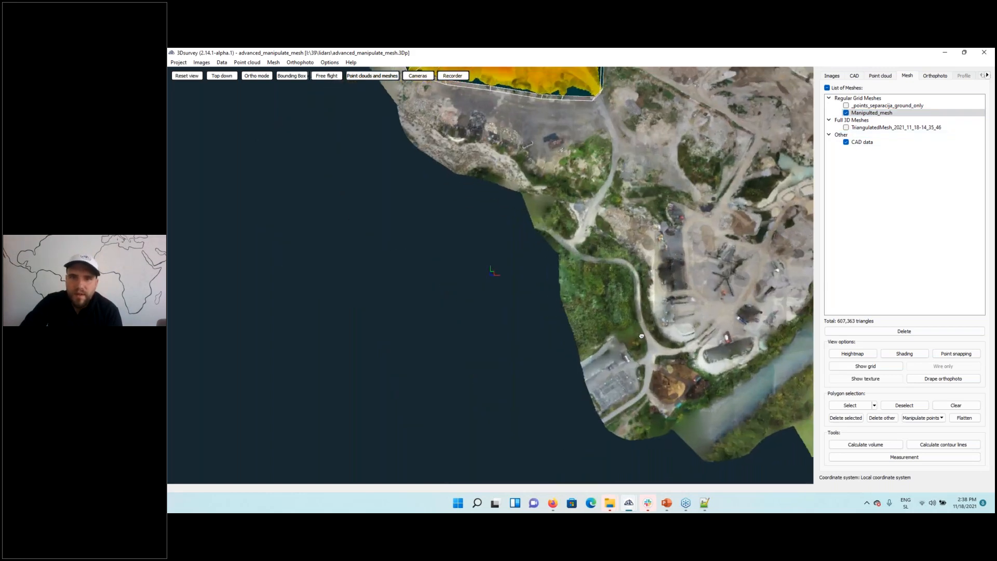
double_click(622, 364)
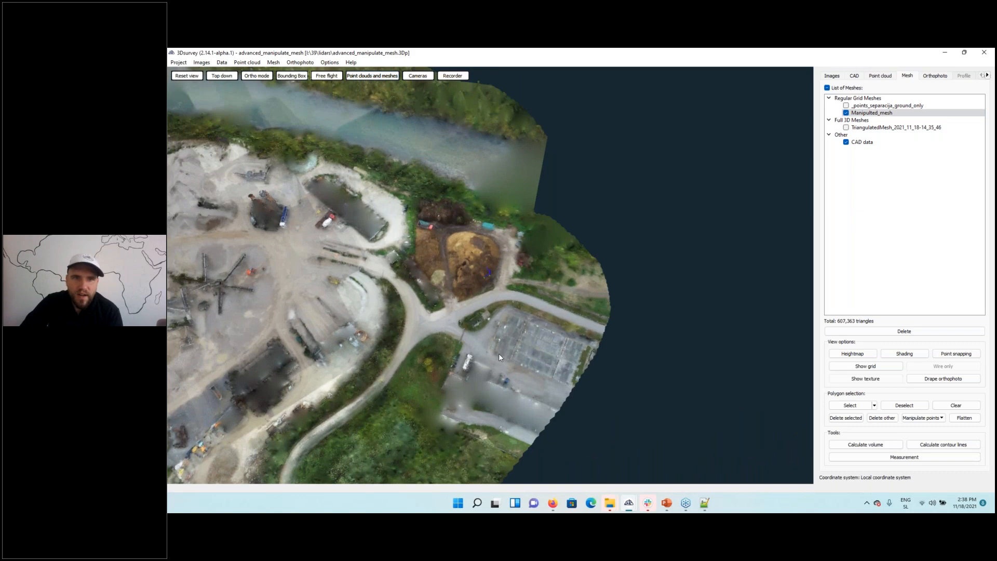
scroll(498, 357, up, 6)
drag(493, 382, 426, 296)
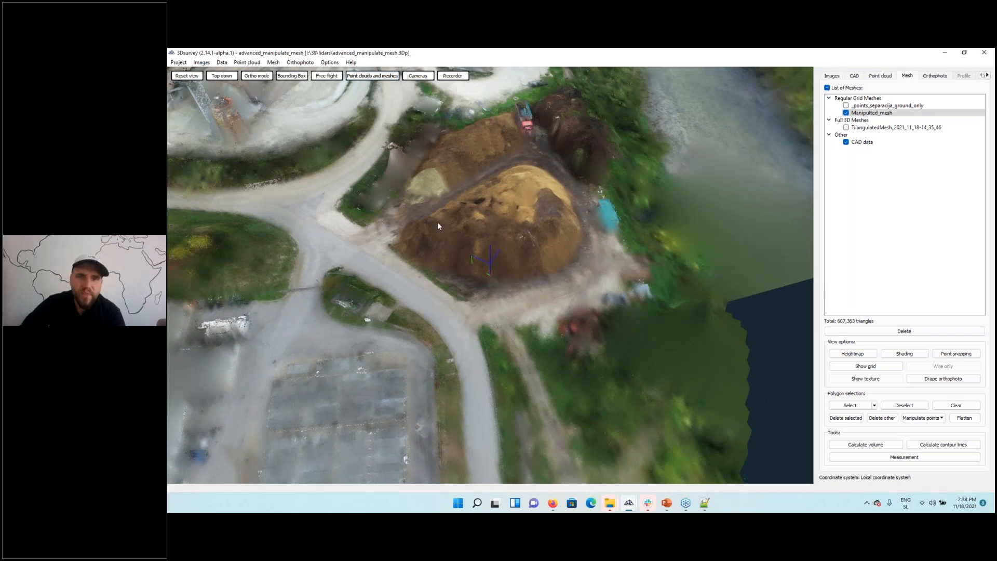
drag(535, 305, 624, 266)
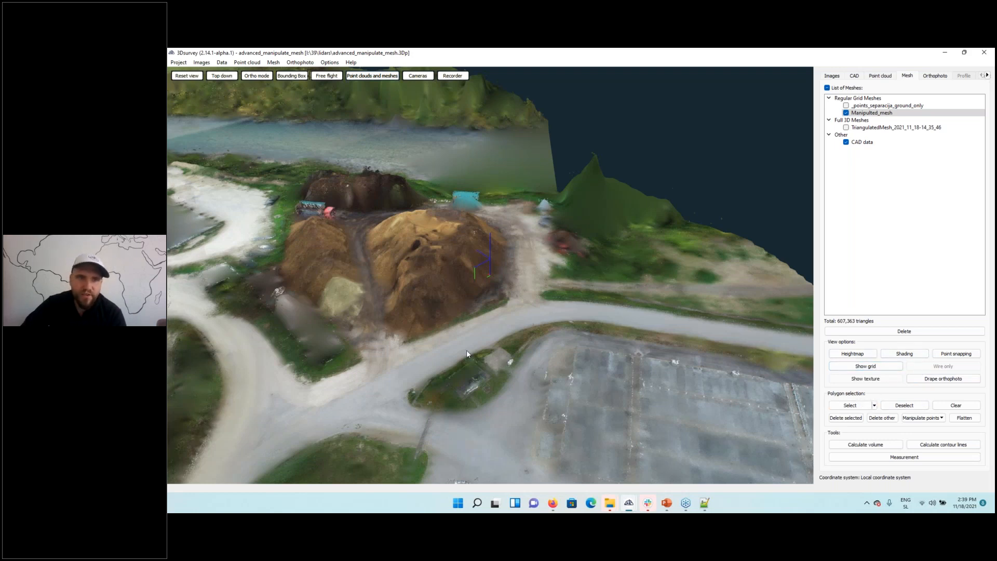
click(855, 75)
click(889, 93)
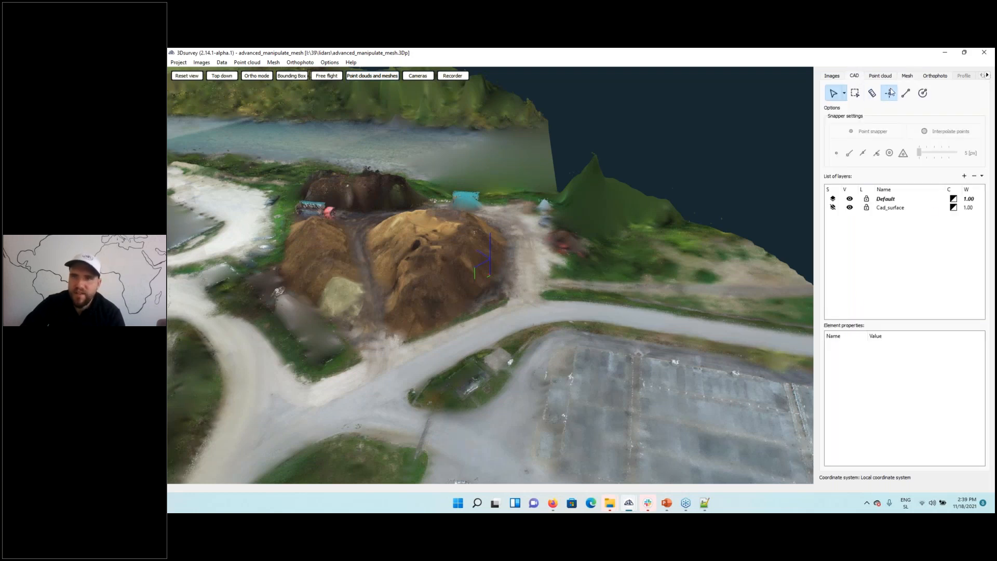
click(514, 276)
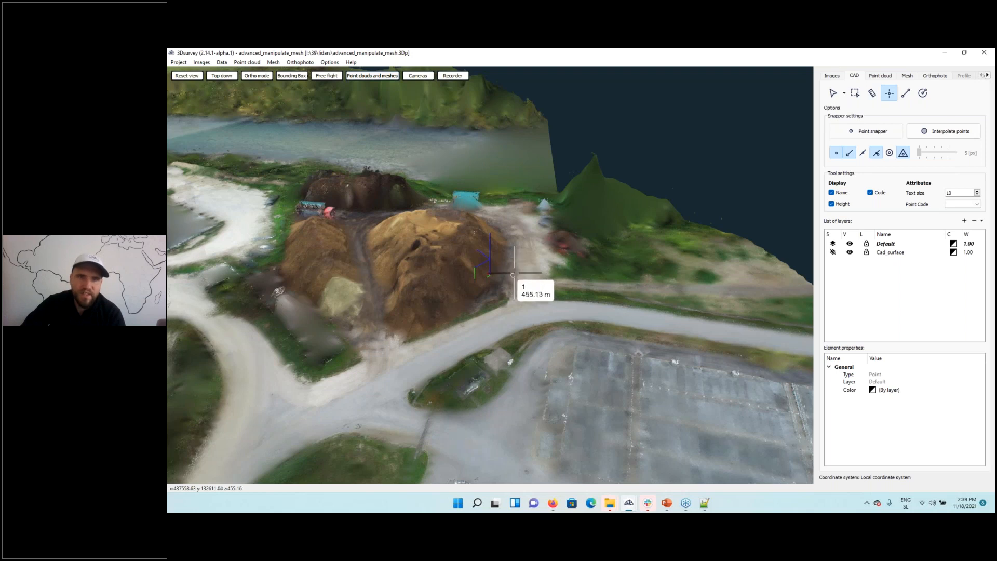
drag(611, 321, 558, 390)
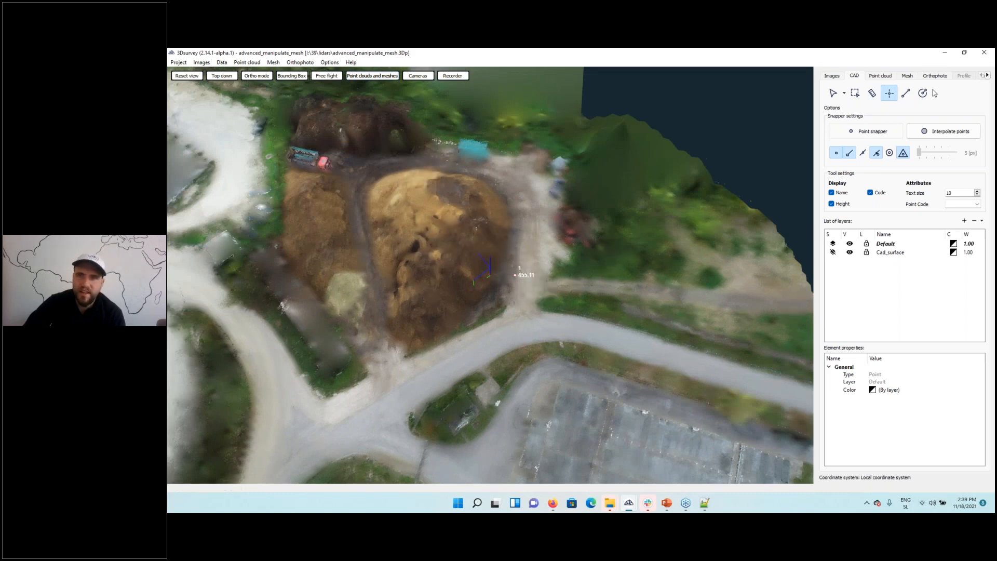
drag(507, 394, 547, 297)
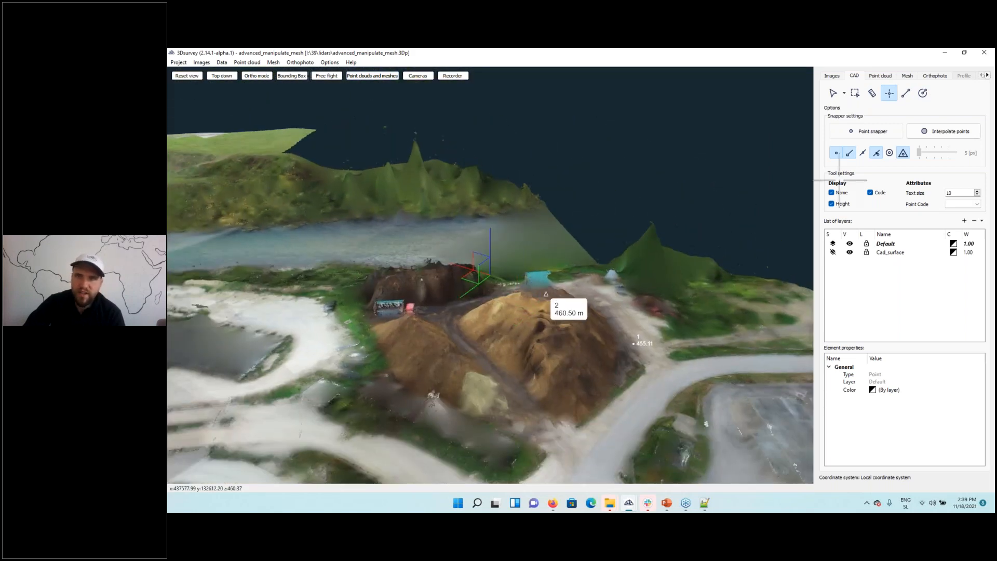
- Select the larger brown stockpile on Manipulted_mesh with a closed polygon drawn around its foot
click(883, 77)
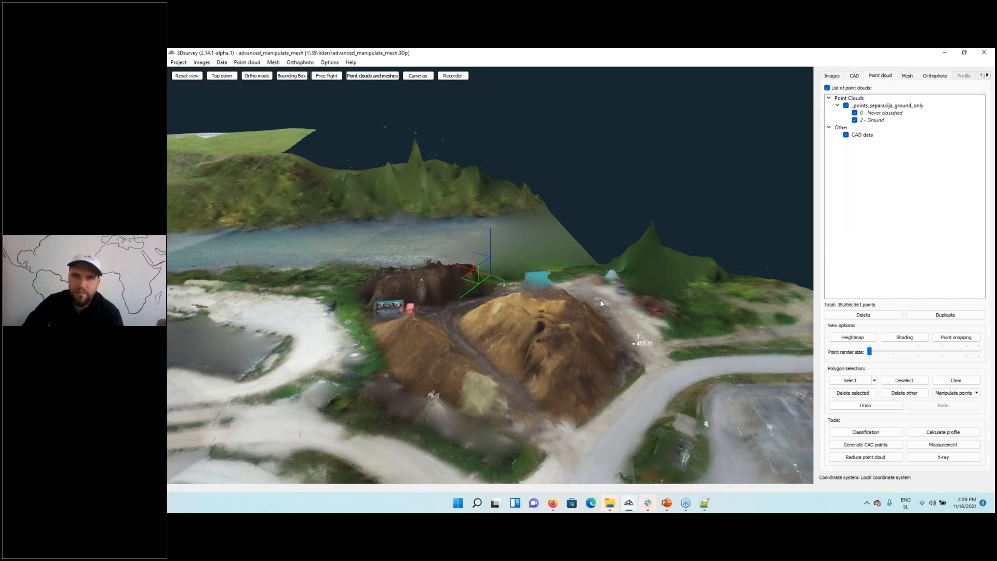
drag(600, 299, 575, 281)
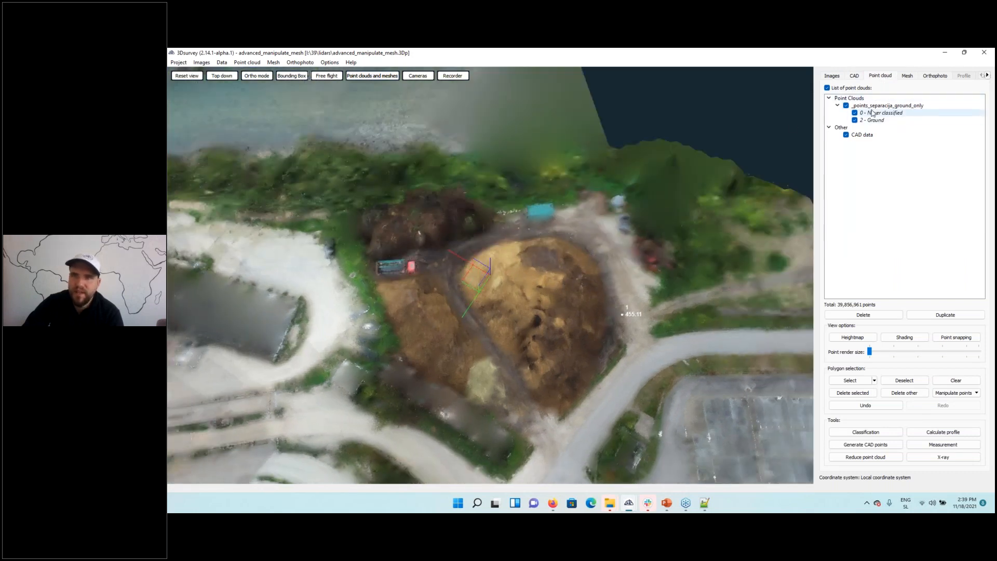
click(907, 76)
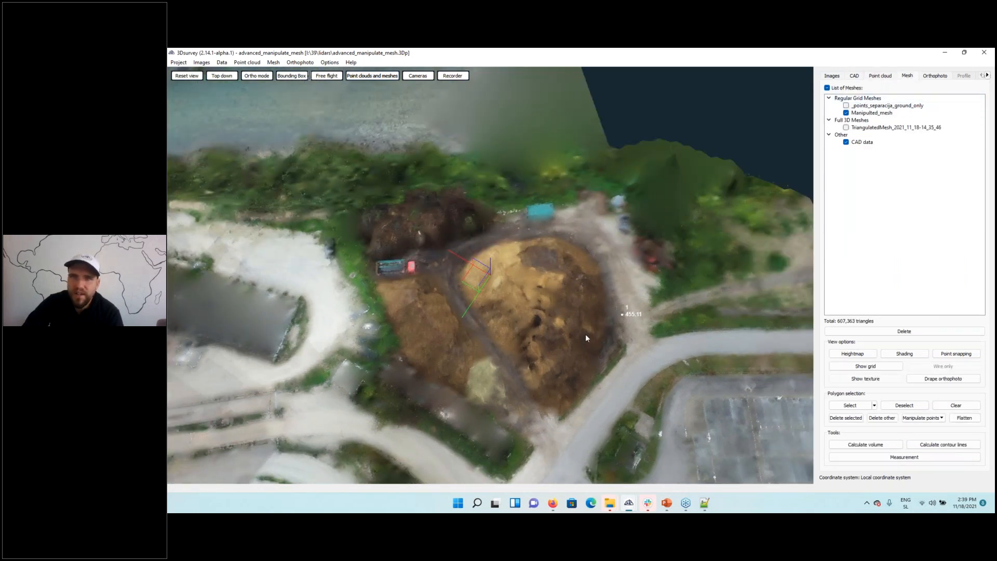
drag(588, 339, 570, 358)
click(856, 407)
click(497, 225)
click(450, 255)
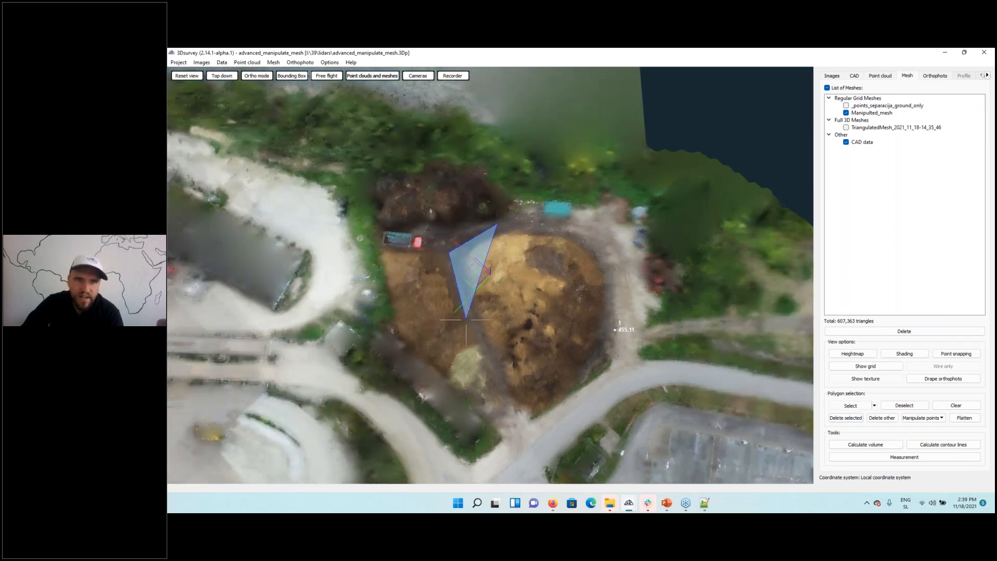
click(457, 288)
click(478, 324)
click(499, 394)
click(533, 429)
click(606, 386)
click(610, 366)
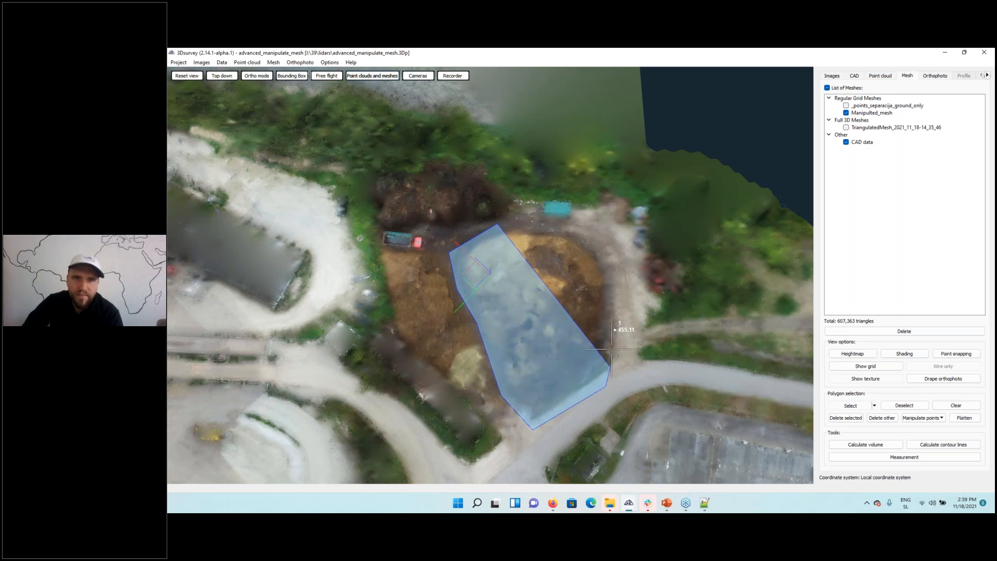
click(622, 278)
click(598, 236)
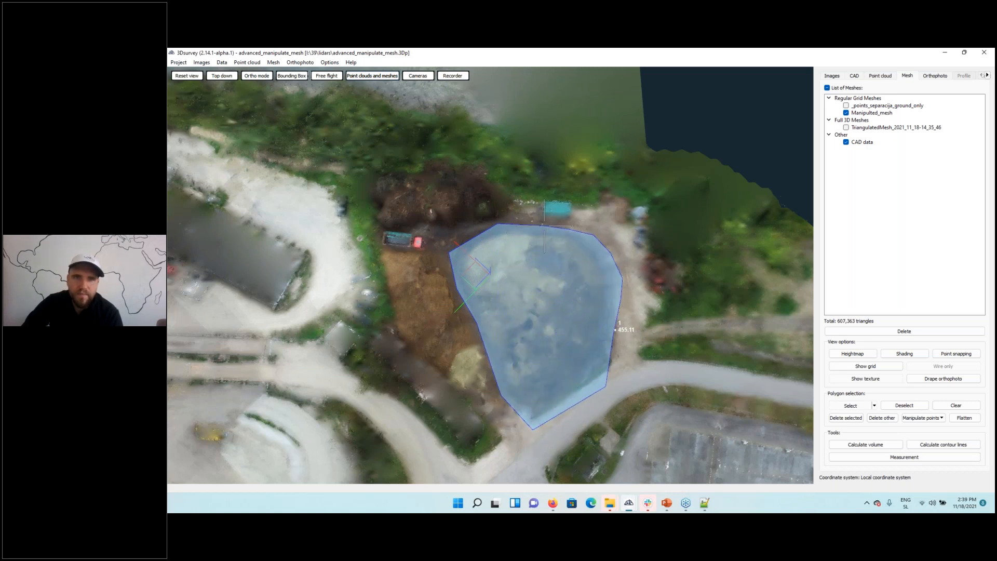
right_click(525, 224)
drag(575, 358, 554, 305)
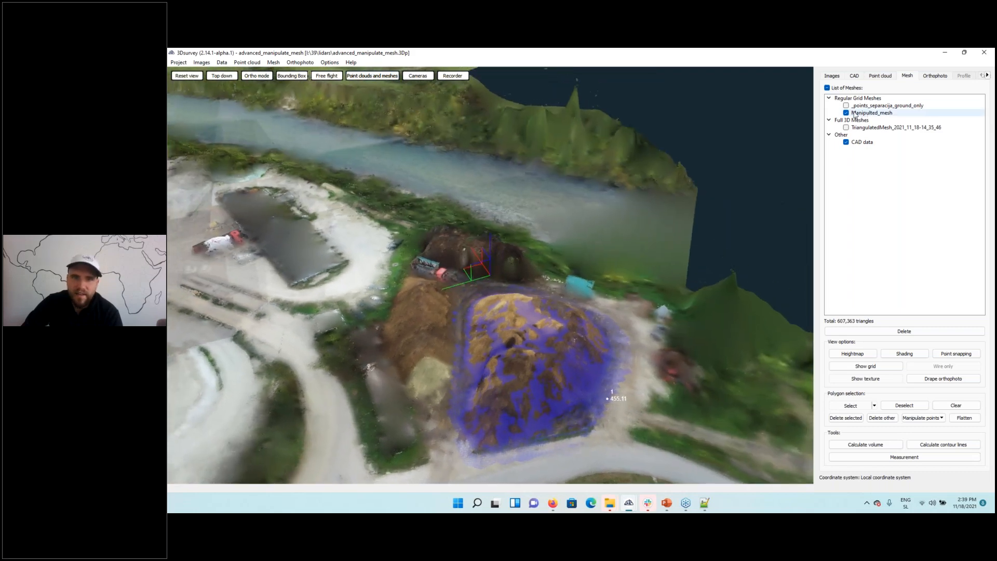
scroll(630, 411, up, 2)
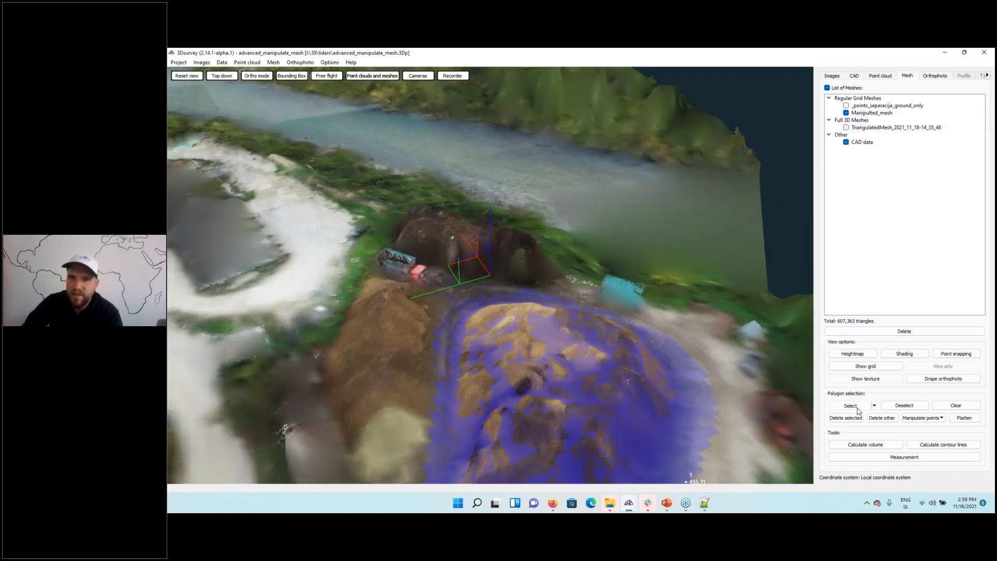
- Set the height of the selected stockpile points to 455 m and clear the selection
click(940, 419)
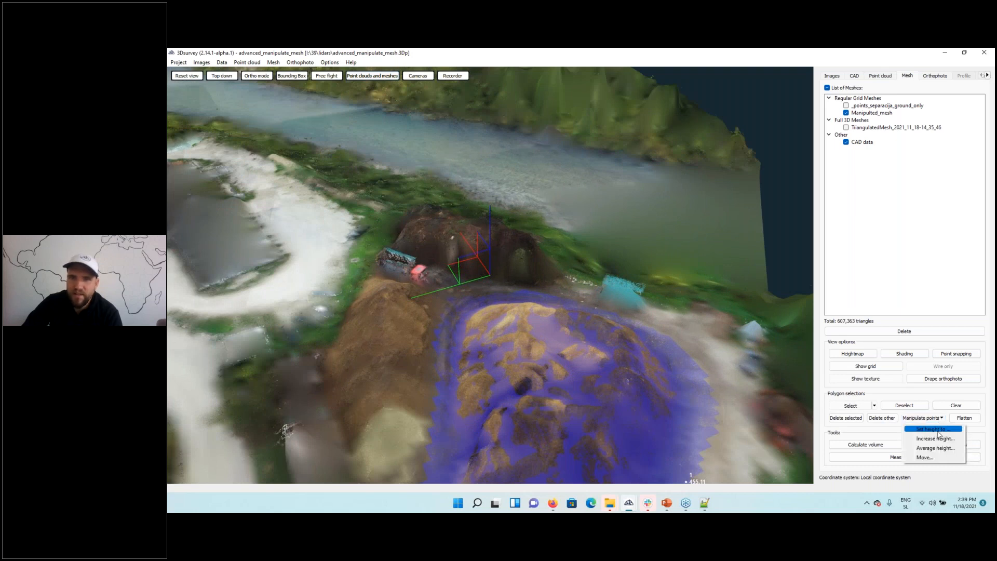
click(937, 431)
text(4)
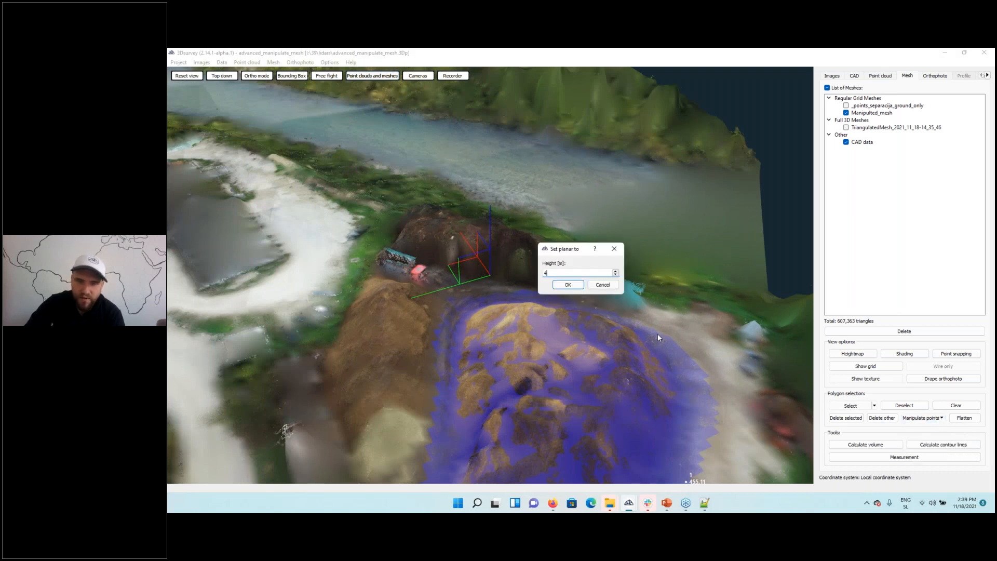
text(55)
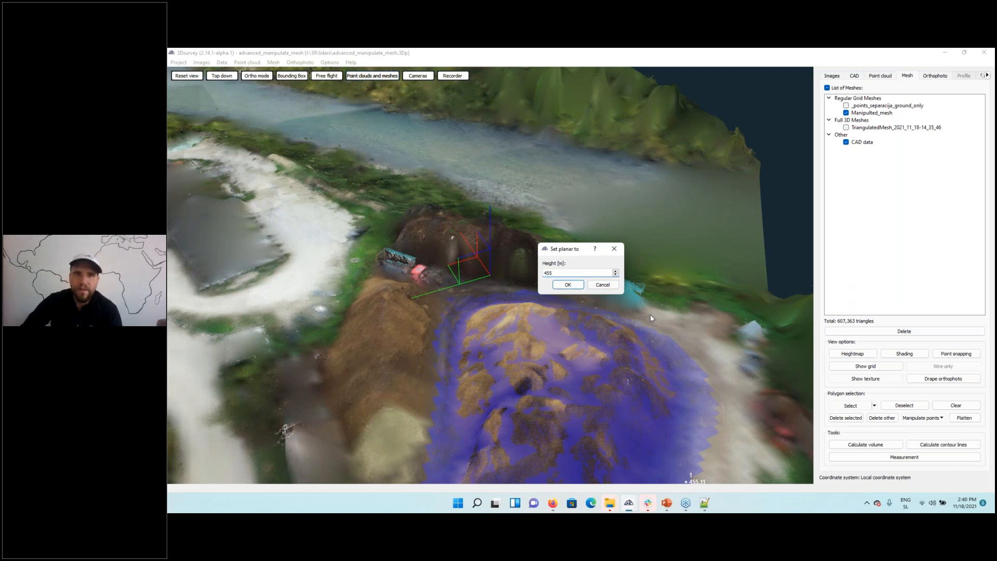
click(568, 285)
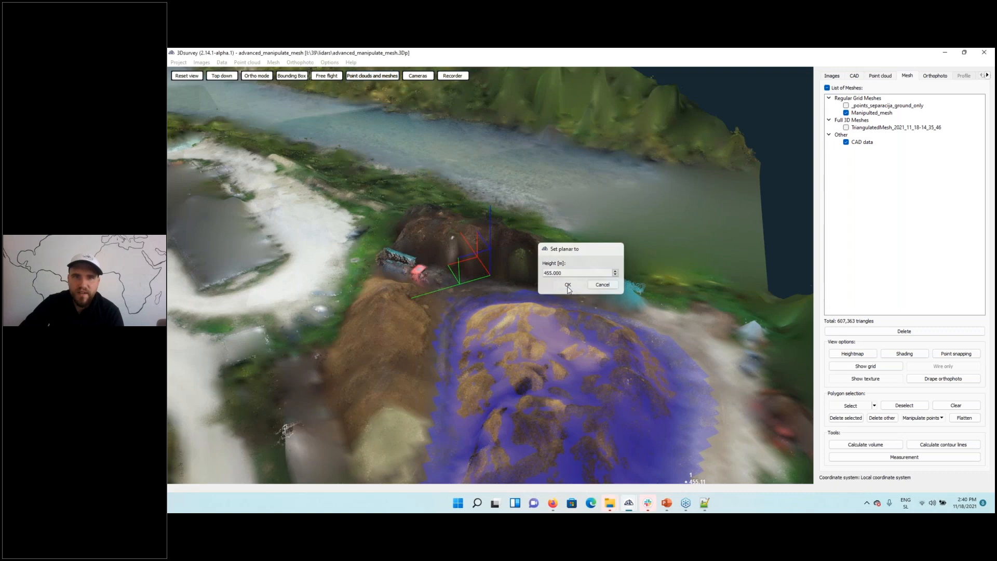
drag(590, 397, 530, 399)
drag(605, 408, 605, 452)
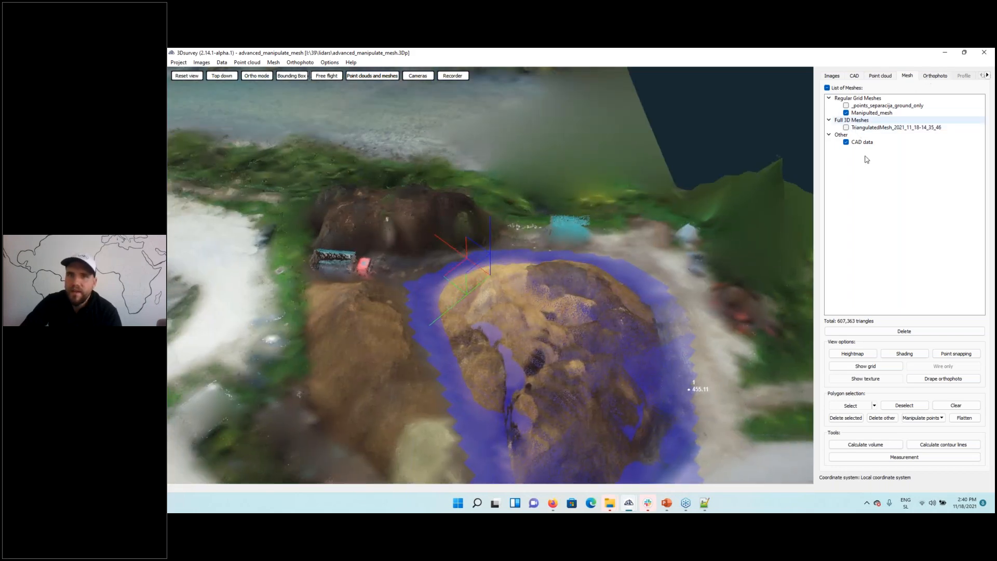
click(962, 406)
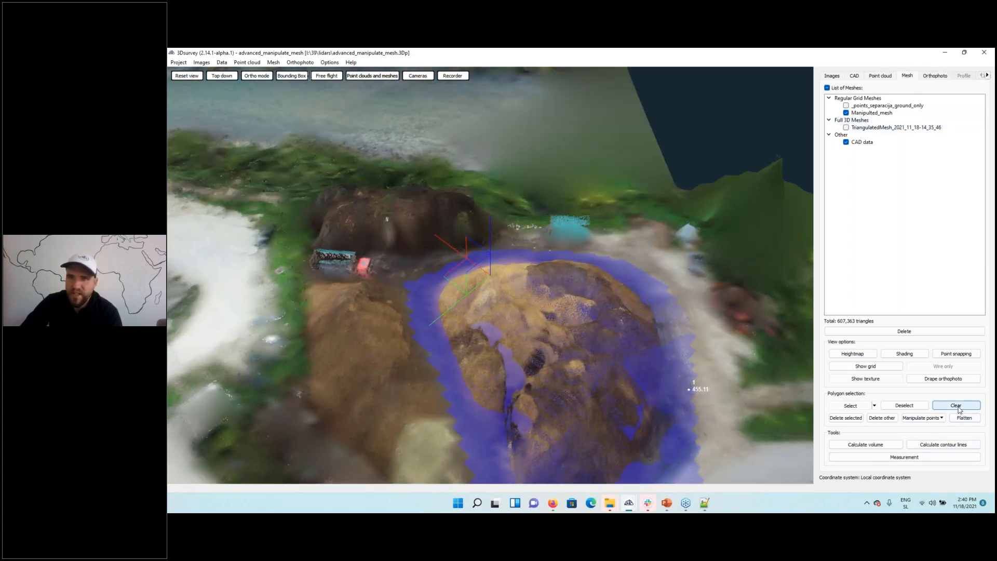
- Show the _points_separacija_ground_only mesh again and select the larger stockpile on both grid meshes with a polygon around most of its foot
click(846, 106)
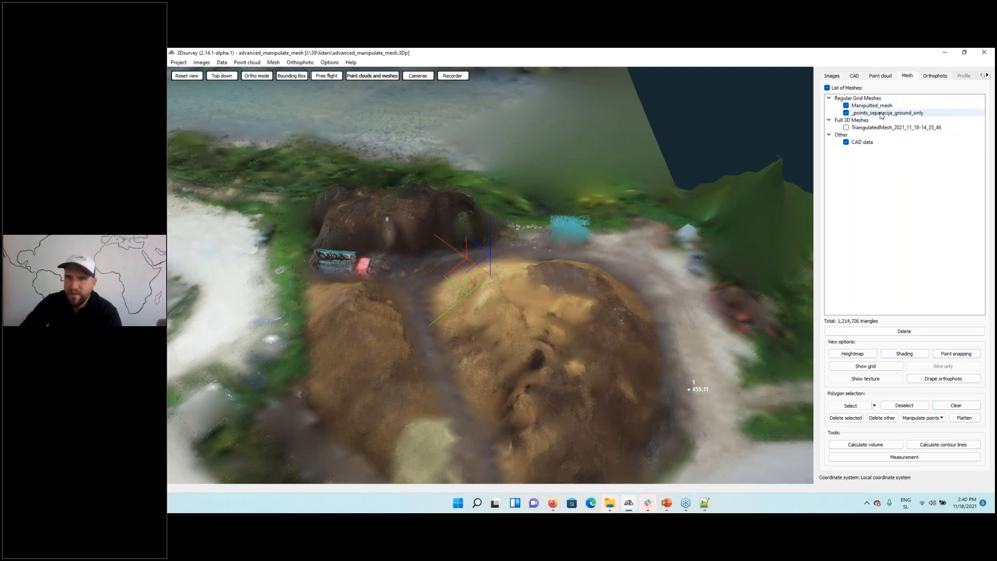
drag(695, 383, 612, 383)
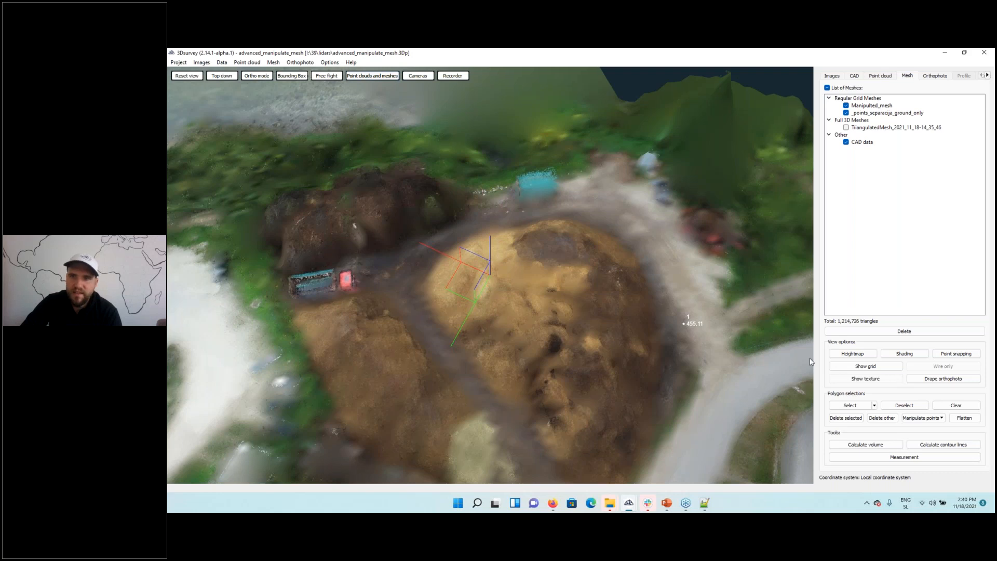
click(846, 405)
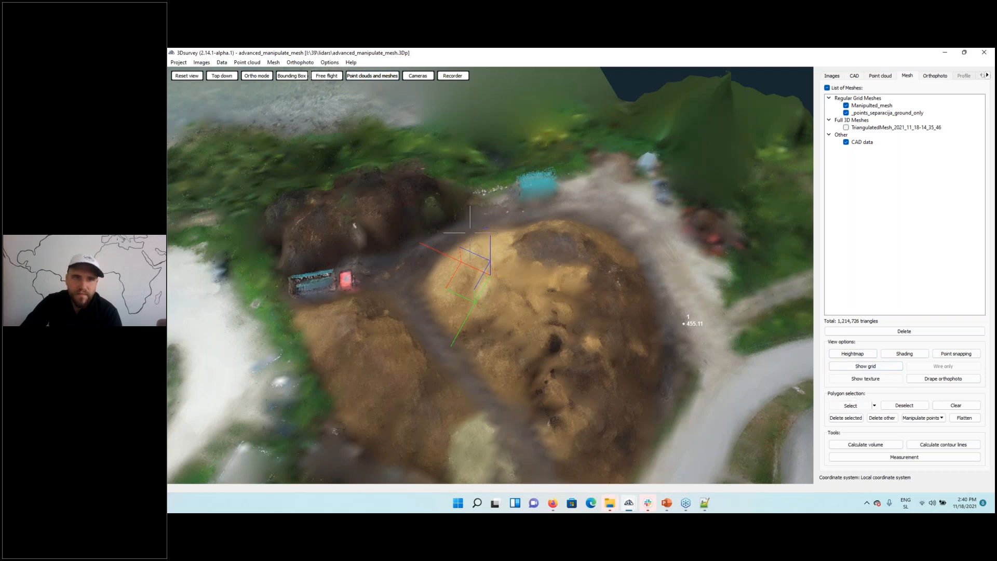
click(435, 253)
click(413, 299)
click(511, 422)
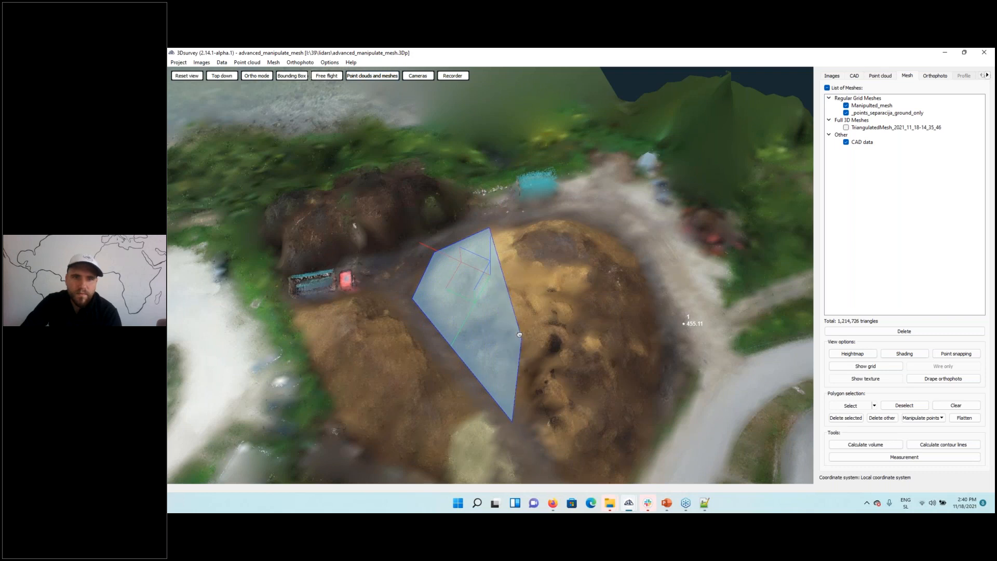
click(657, 448)
click(670, 371)
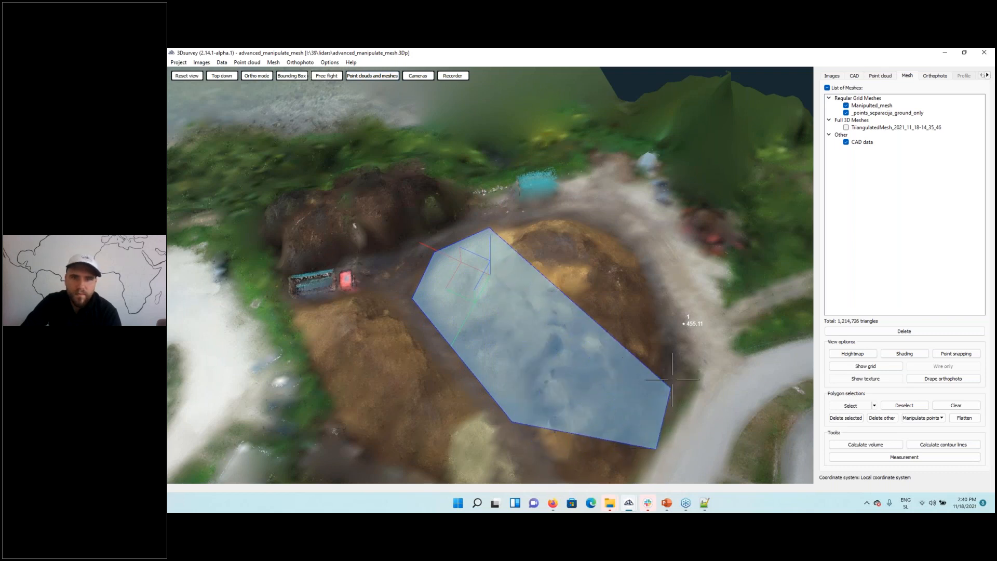
click(641, 255)
click(611, 228)
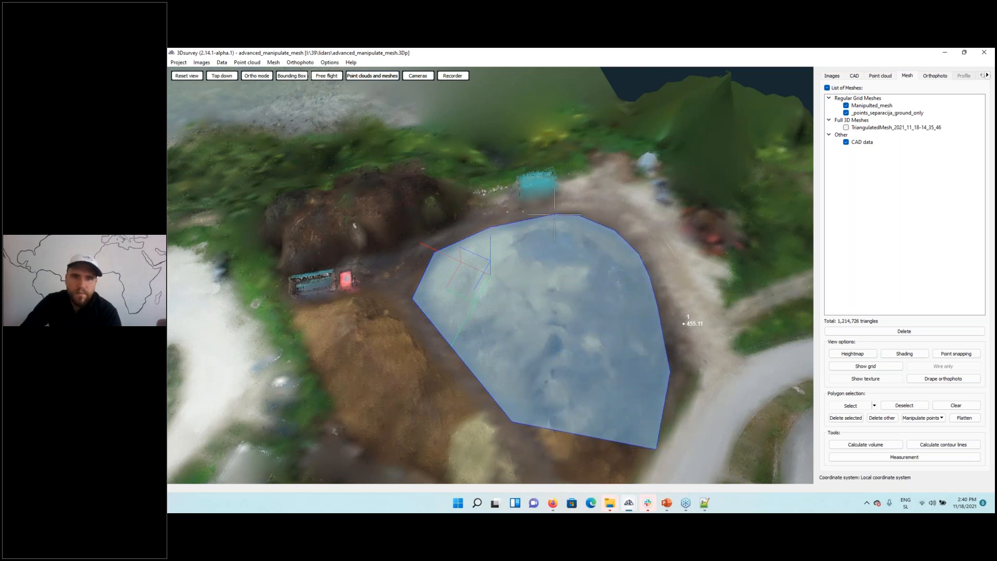
right_click(518, 217)
- Add the remaining end of the larger stockpile, nearest the paved road, to the selection with a second polygon
drag(533, 416, 510, 327)
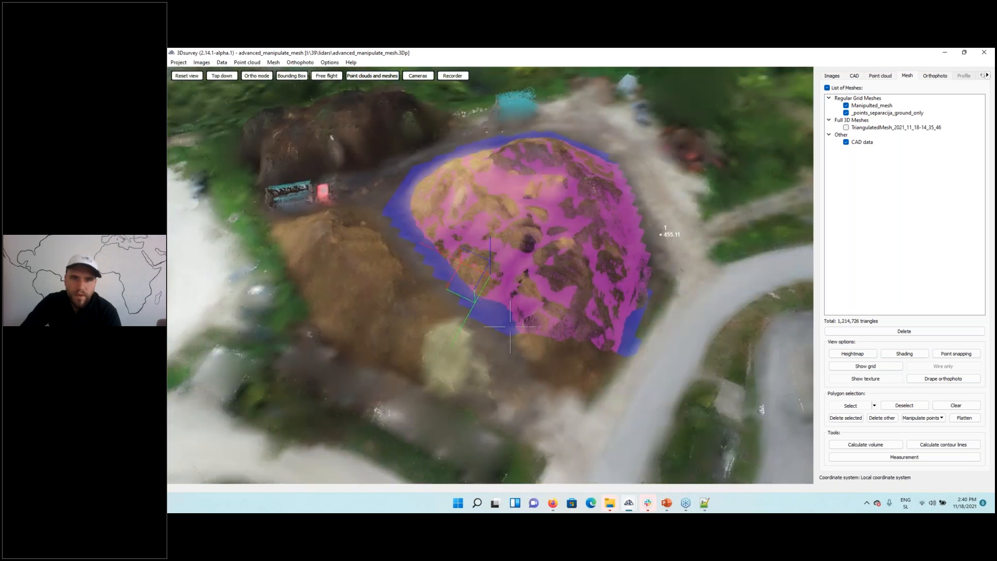
click(518, 368)
click(543, 396)
click(574, 407)
click(605, 396)
click(617, 369)
click(621, 339)
right_click(618, 322)
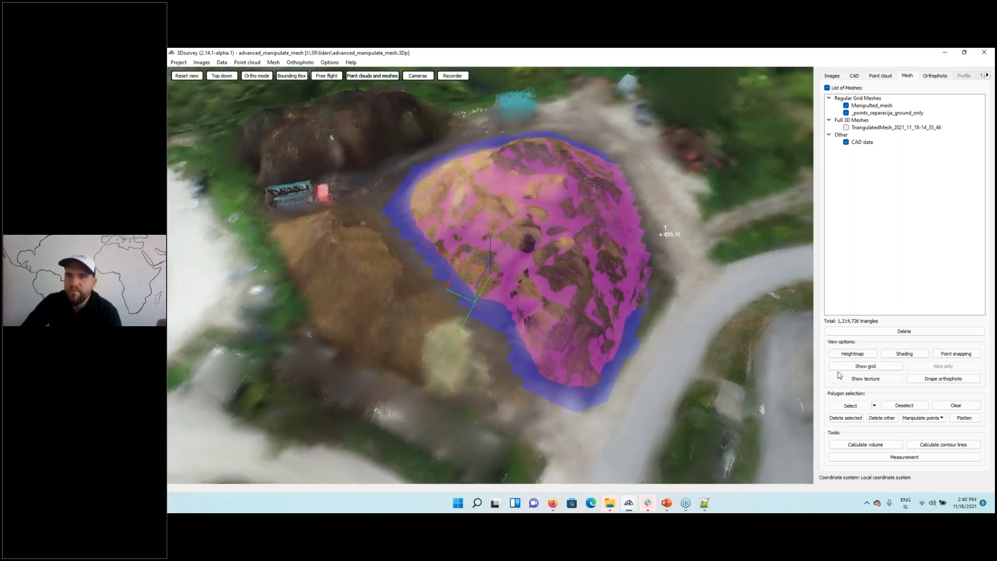
- Calculate the volume from the current selection with Manipulted_mesh as initial surface and _points_separacija_ground_only as final surface, and accept the results
click(873, 446)
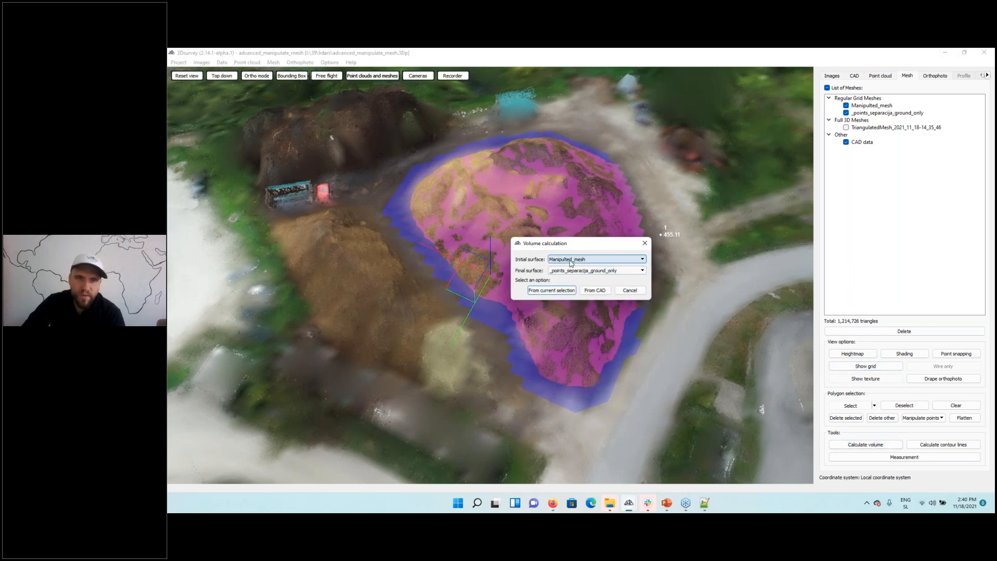
click(552, 291)
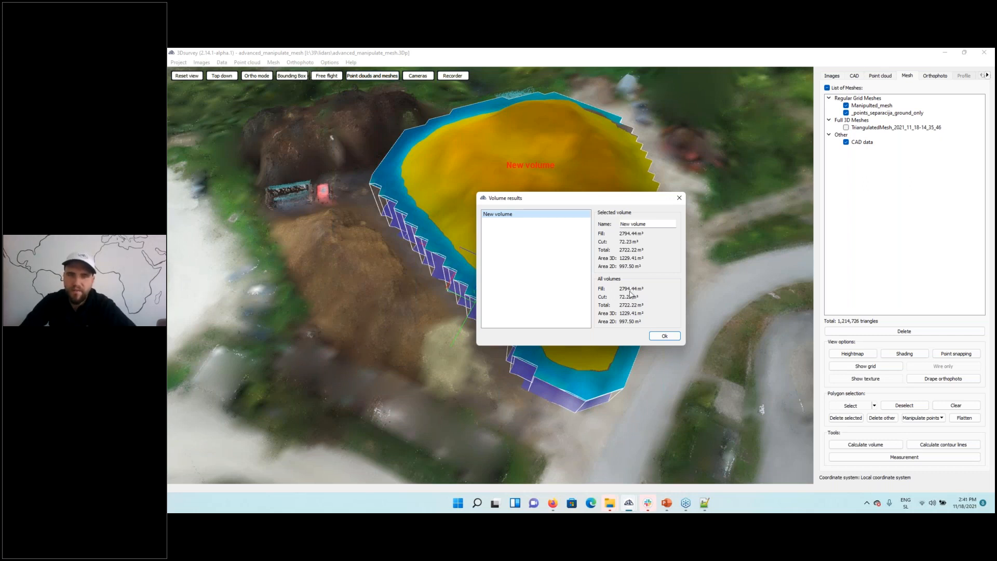
click(664, 337)
- Inspect the calculated volume and the surrounding quarry terrain, including the brown stockpiles near the conveyors
drag(616, 358, 605, 292)
scroll(605, 292, down, 6)
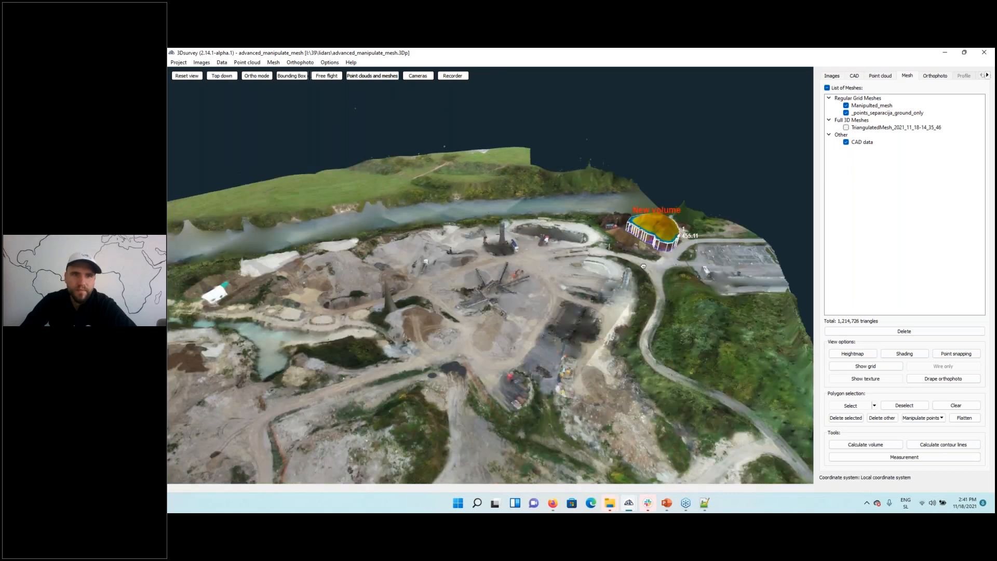
drag(643, 266, 539, 316)
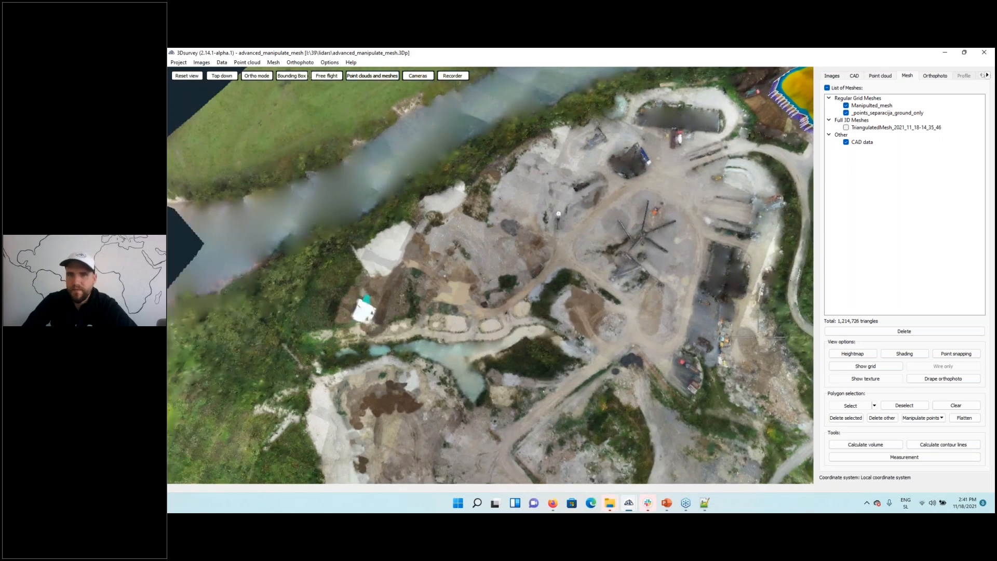
scroll(510, 243, up, 5)
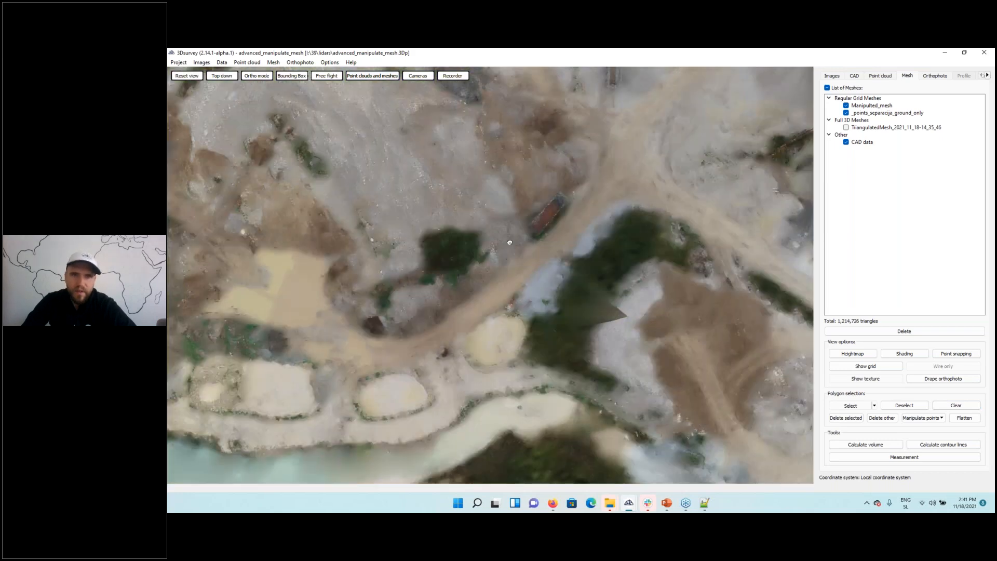
drag(509, 242, 591, 340)
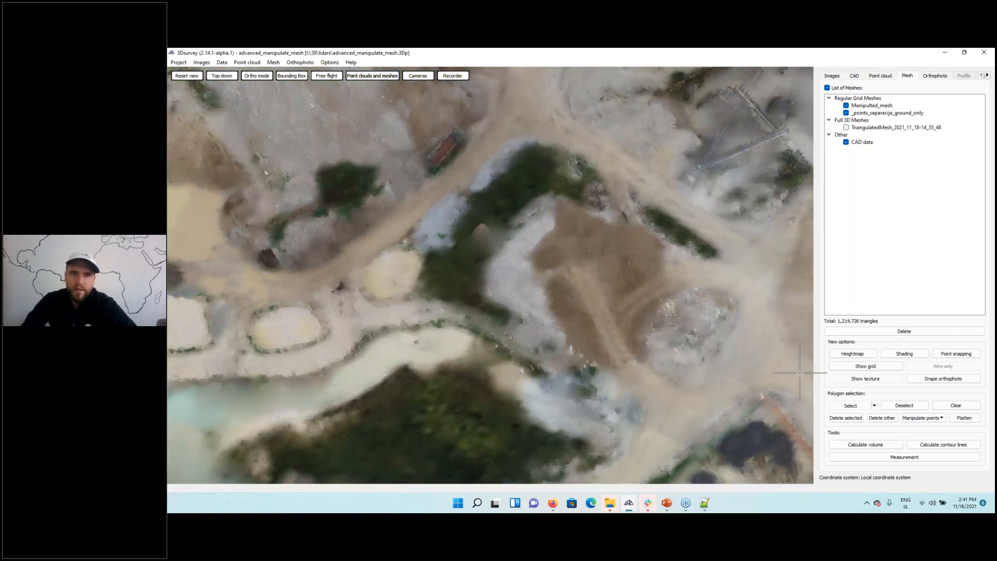
drag(673, 354, 650, 333)
drag(645, 288, 618, 278)
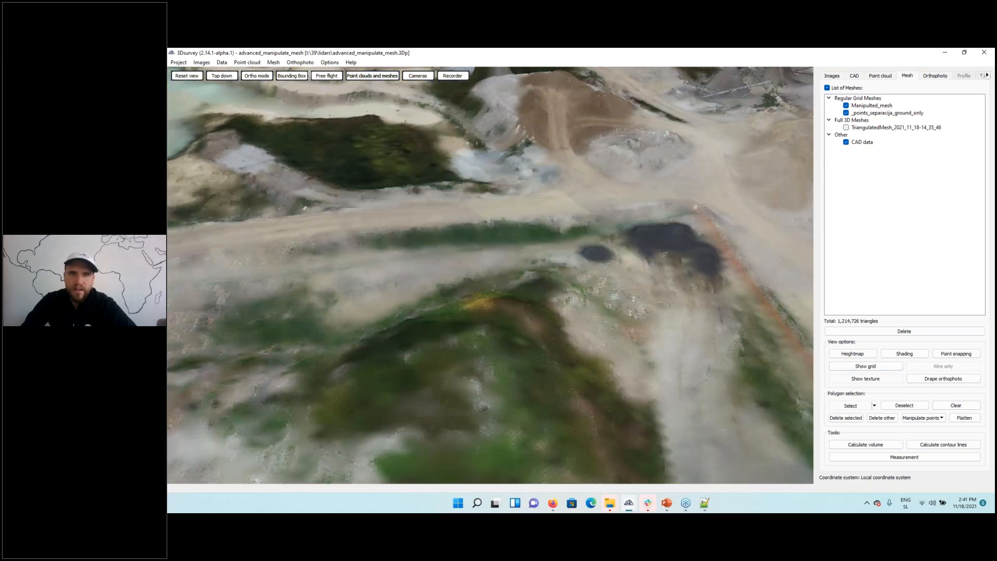
scroll(623, 249, down, 2)
scroll(626, 223, up, 3)
drag(625, 224, 408, 296)
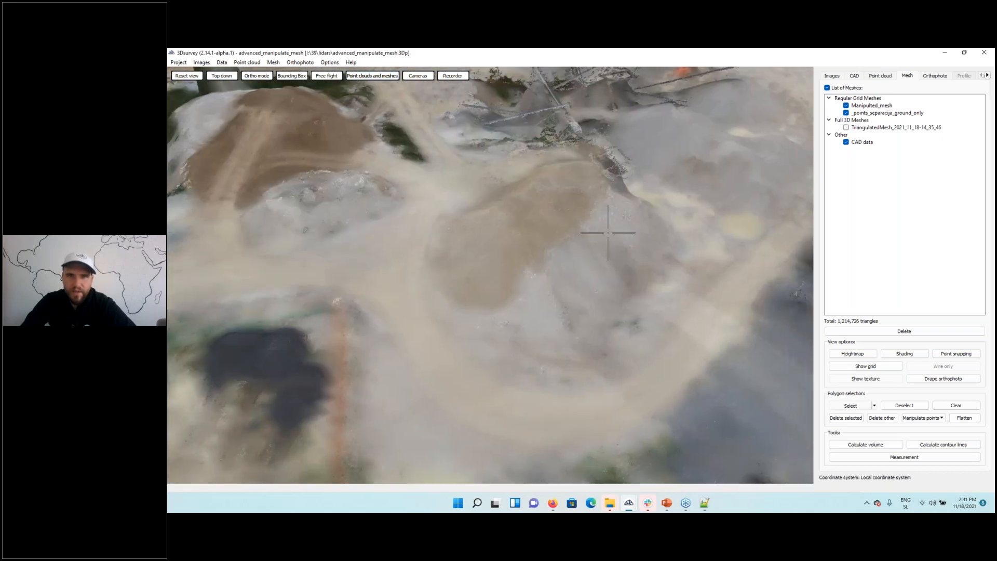
scroll(612, 229, up, 2)
drag(587, 202, 618, 390)
- Hide the _points_separacija_ground_only mesh and the overlaid point cloud, leaving Manipulted_mesh displayed
click(846, 112)
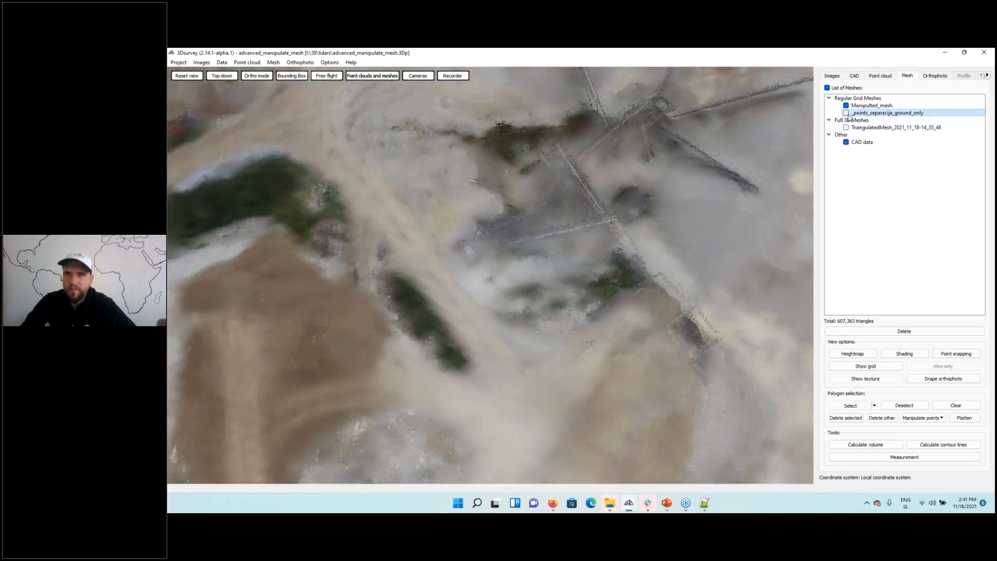
drag(643, 224, 618, 416)
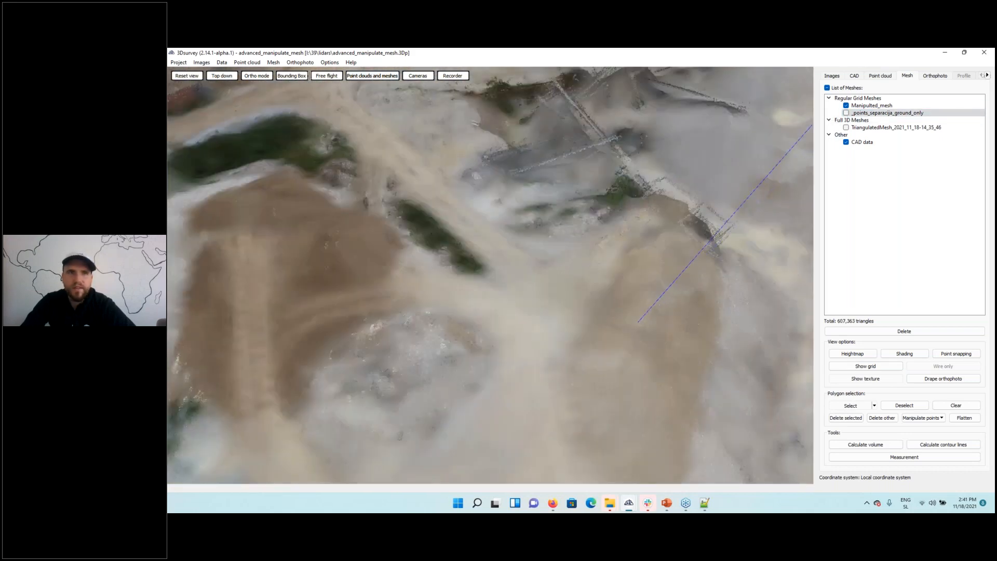
click(374, 79)
click(379, 77)
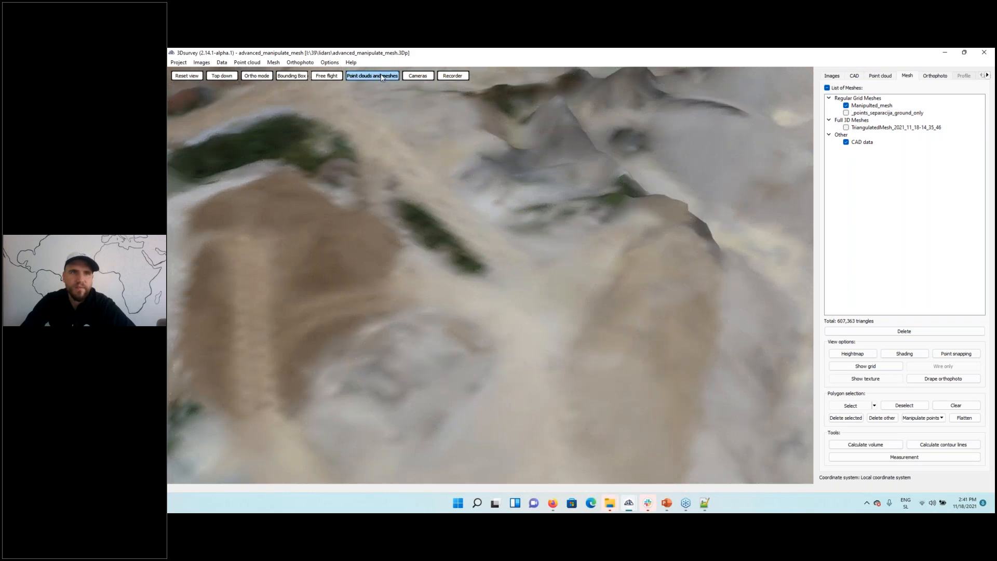
- Examine the spikes and uneven areas of Manipulted_mesh across the central quarry
drag(415, 291, 549, 192)
scroll(503, 311, down, 6)
drag(405, 274, 497, 289)
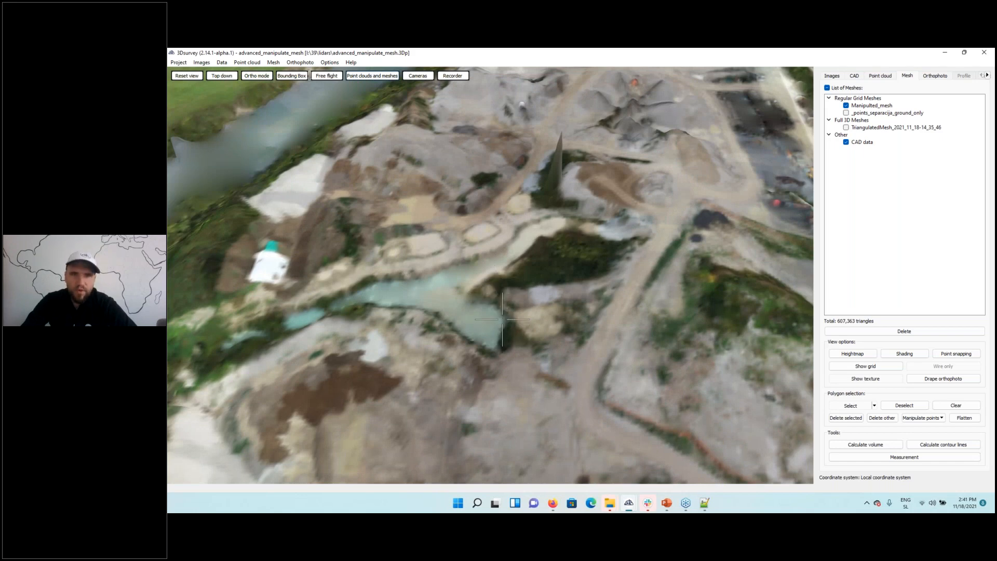
drag(502, 320, 588, 277)
drag(669, 104, 631, 416)
scroll(631, 416, down, 3)
scroll(631, 415, up, 4)
- Hide the New volume and Default volumes and return to the mesh view
click(987, 75)
click(987, 76)
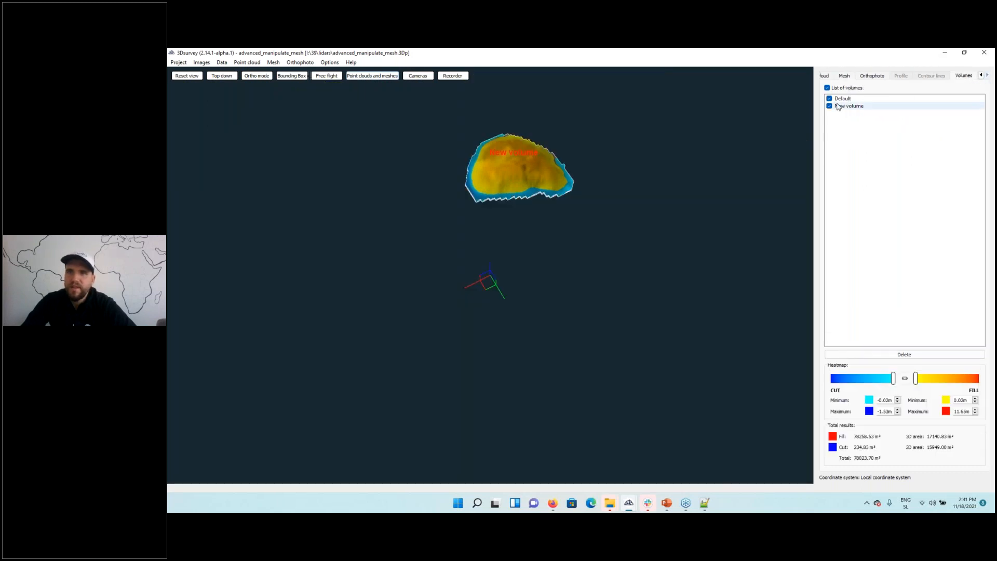
click(833, 106)
click(832, 98)
click(873, 77)
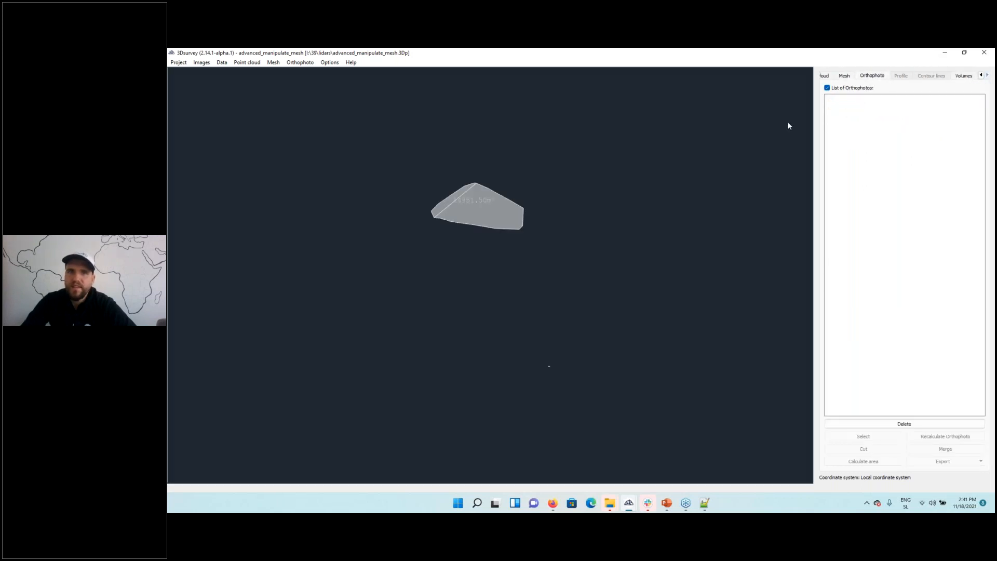
click(845, 78)
- Examine Manipulted_mesh up close at the narrow bump between the white track and the smaller brown stockpile
drag(512, 358, 509, 393)
drag(488, 354, 453, 238)
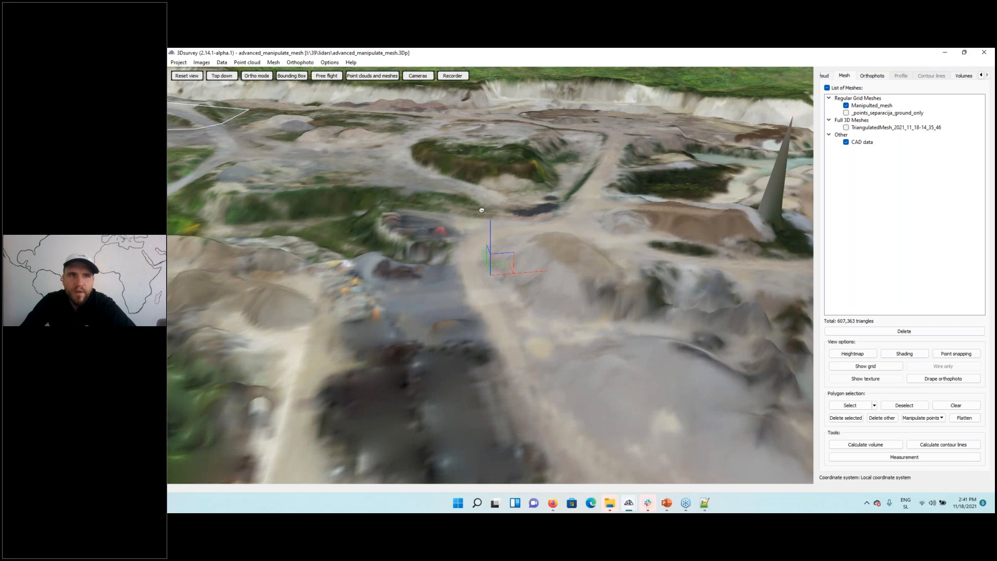
right_drag(453, 238, 571, 364)
drag(571, 364, 632, 266)
scroll(633, 265, down, 1)
drag(469, 307, 649, 57)
double_click(589, 344)
drag(588, 345, 525, 338)
double_click(462, 322)
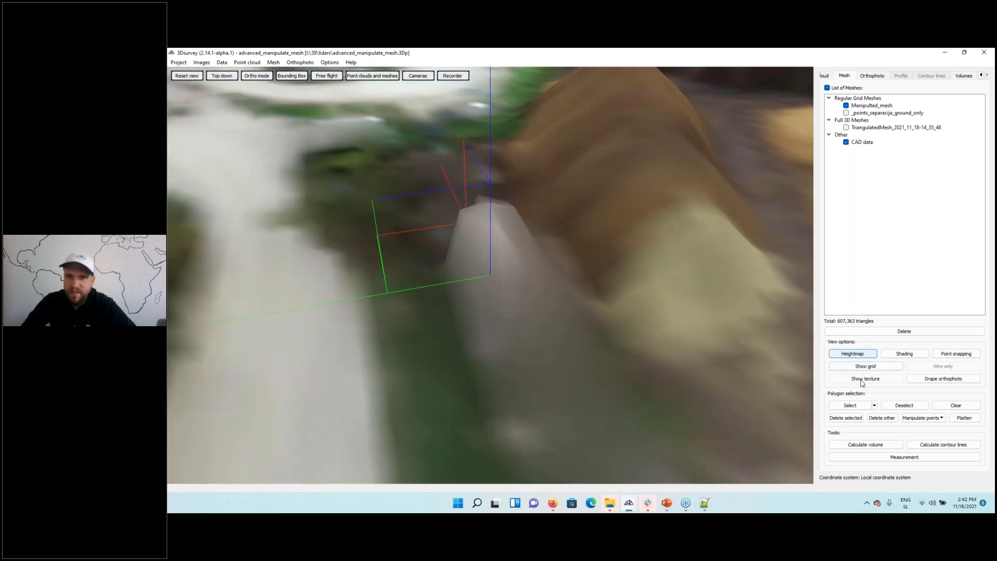
- Select the narrow bump beside the smaller brown stockpile with a polygon around its foot
drag(520, 273, 495, 217)
click(540, 277)
click(573, 358)
click(534, 379)
click(472, 331)
click(440, 239)
right_click(441, 210)
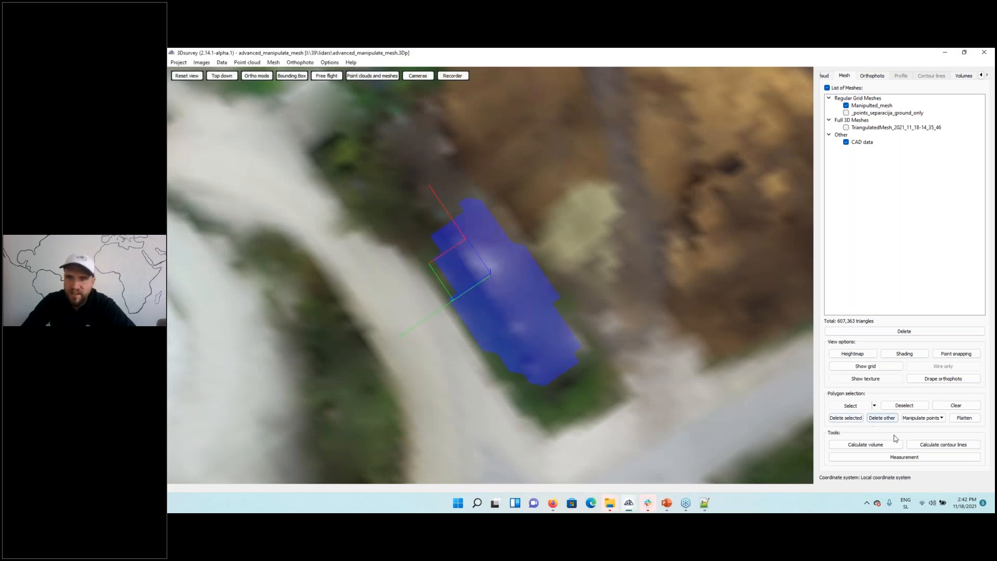
- Flatten the selected bump, including a small area added at its edge, and clear the selection
drag(602, 358, 546, 268)
click(555, 285)
click(533, 313)
click(516, 279)
right_click(515, 278)
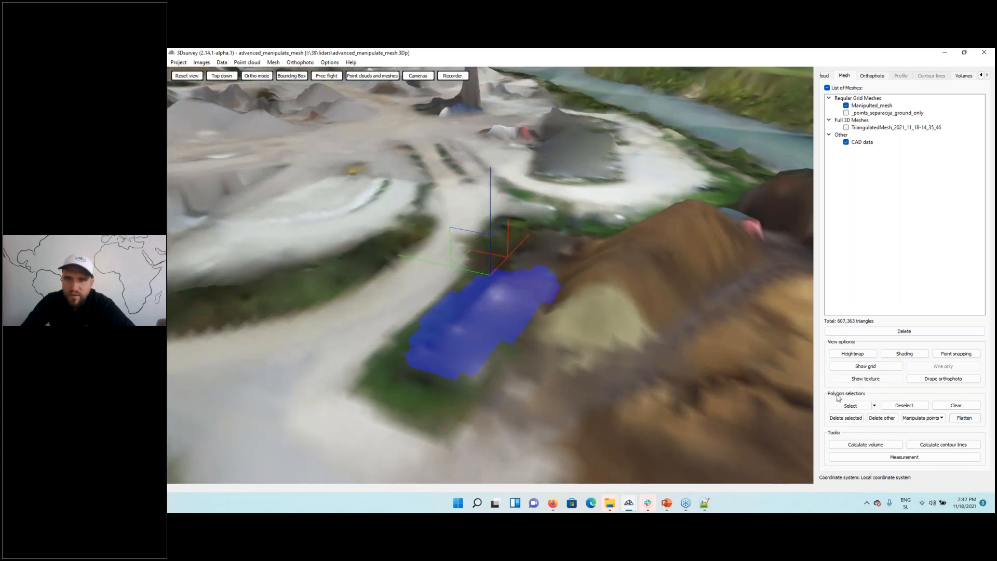
click(954, 406)
- Select the smaller brown stockpile together with the adjoining part of the flattened larger one using a polygon
drag(654, 394, 519, 356)
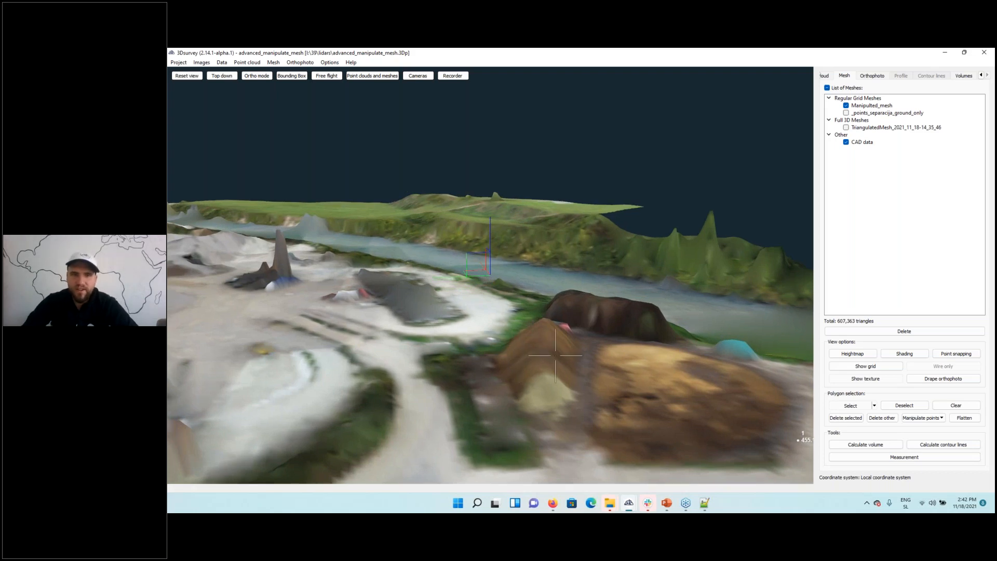
scroll(569, 387, up, 3)
drag(571, 396, 406, 270)
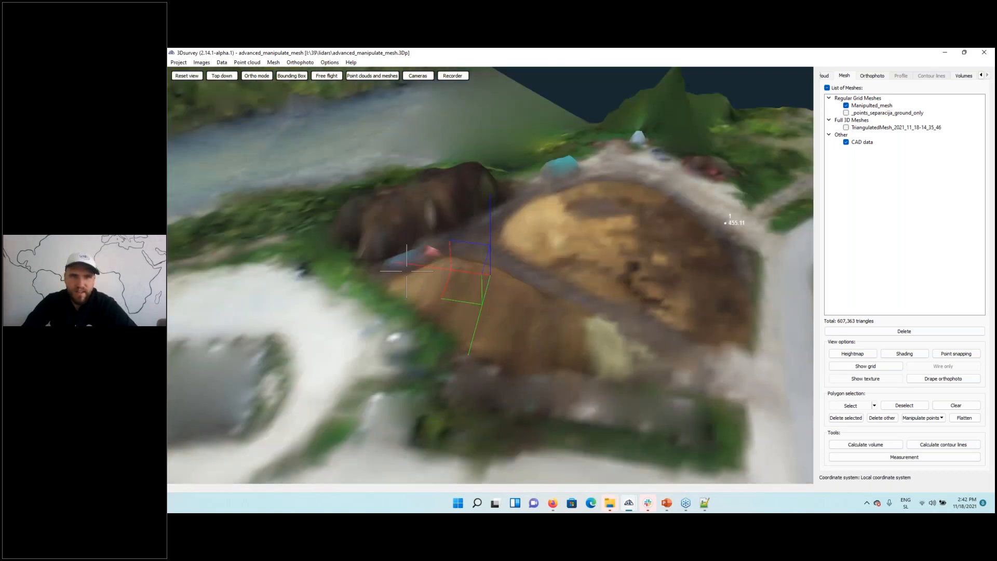
click(409, 312)
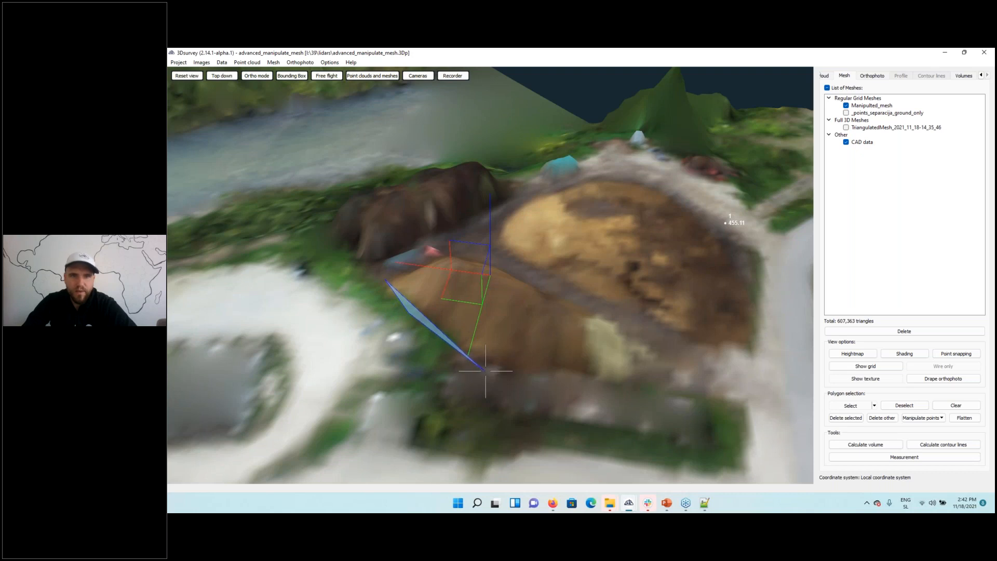
click(487, 371)
click(621, 385)
click(704, 380)
click(733, 353)
click(744, 323)
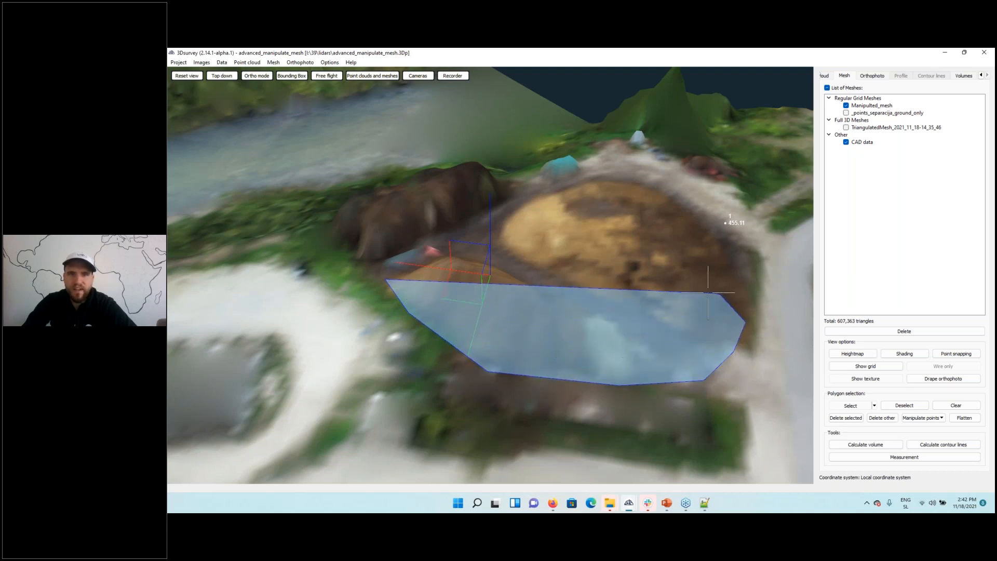
click(720, 294)
click(692, 287)
click(657, 258)
click(603, 236)
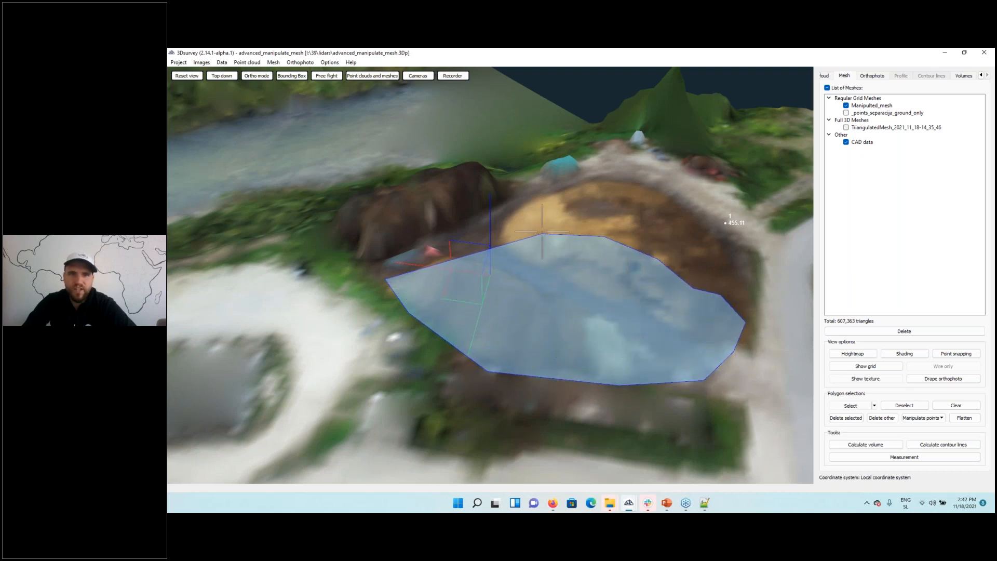
double_click(471, 228)
- Level the selected stockpile points to their average height and view the resulting surface from the side
drag(471, 229, 486, 352)
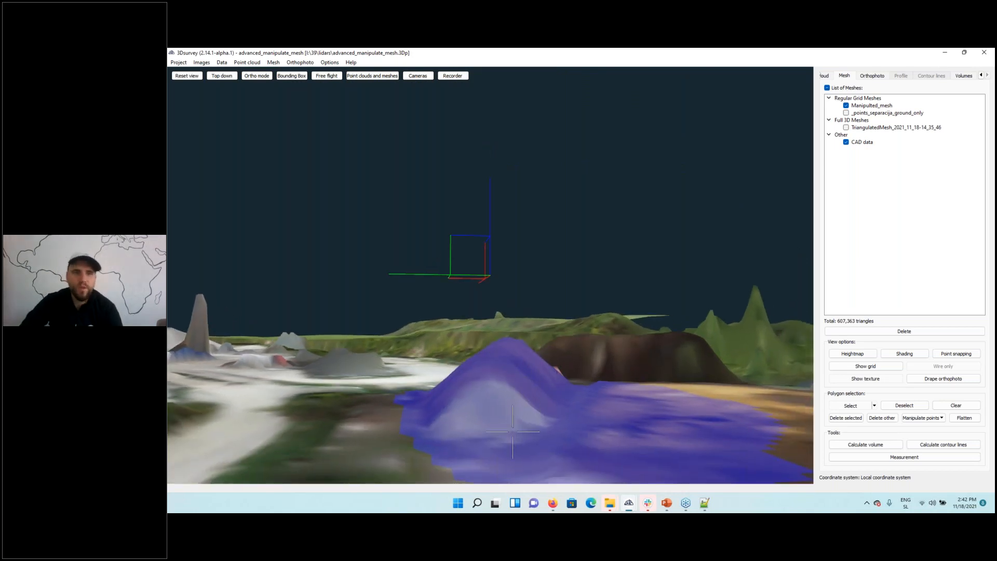
drag(533, 402, 583, 428)
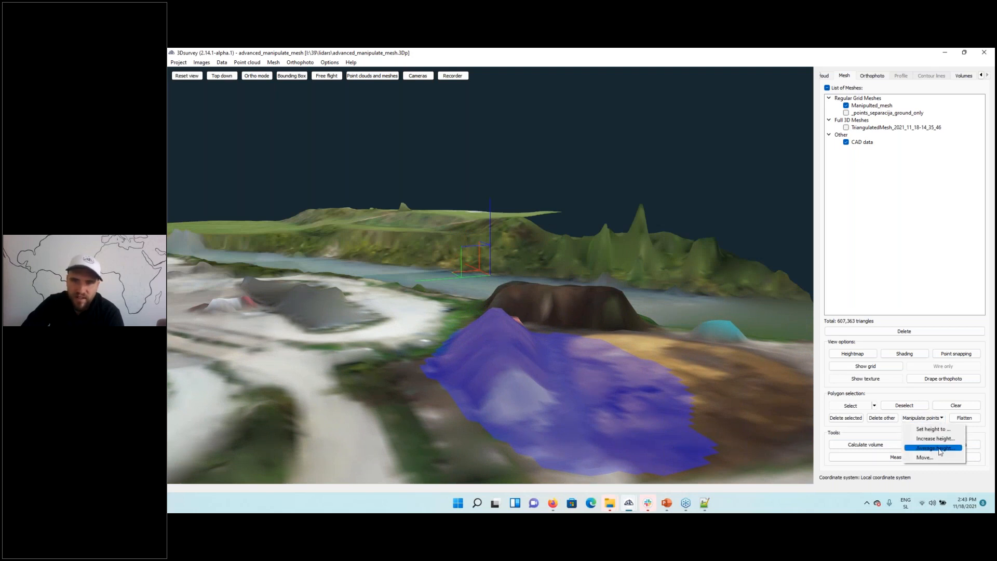
click(938, 449)
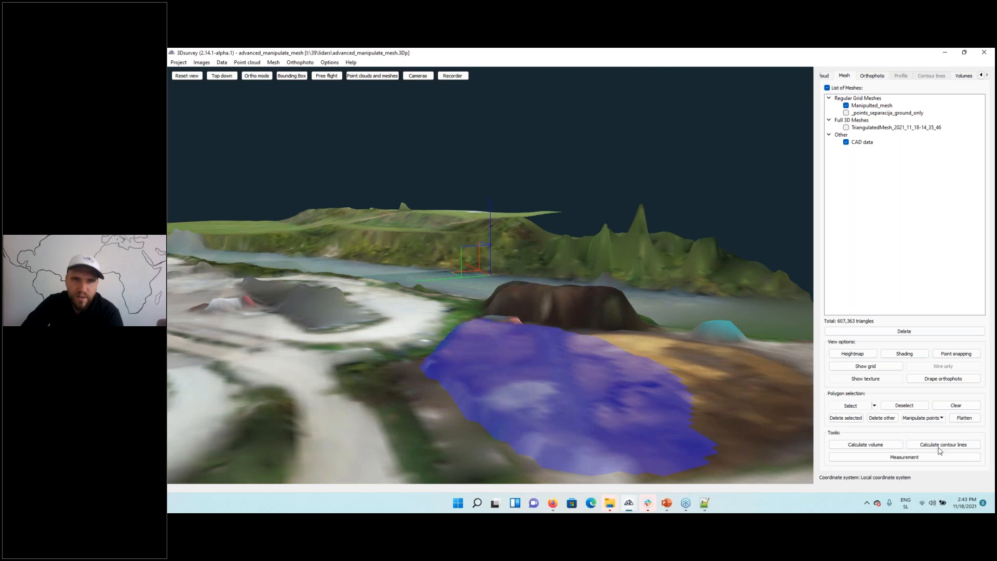
drag(636, 453, 596, 366)
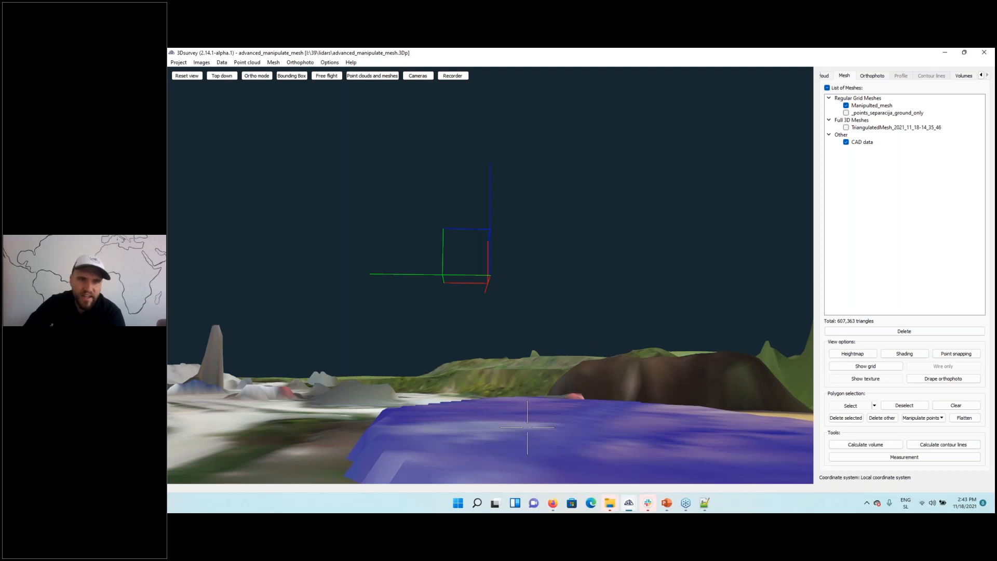
- Place a CAD height point on the leveled mesh area between the stockpiles and compare the surface with the point cloud
drag(527, 427, 492, 365)
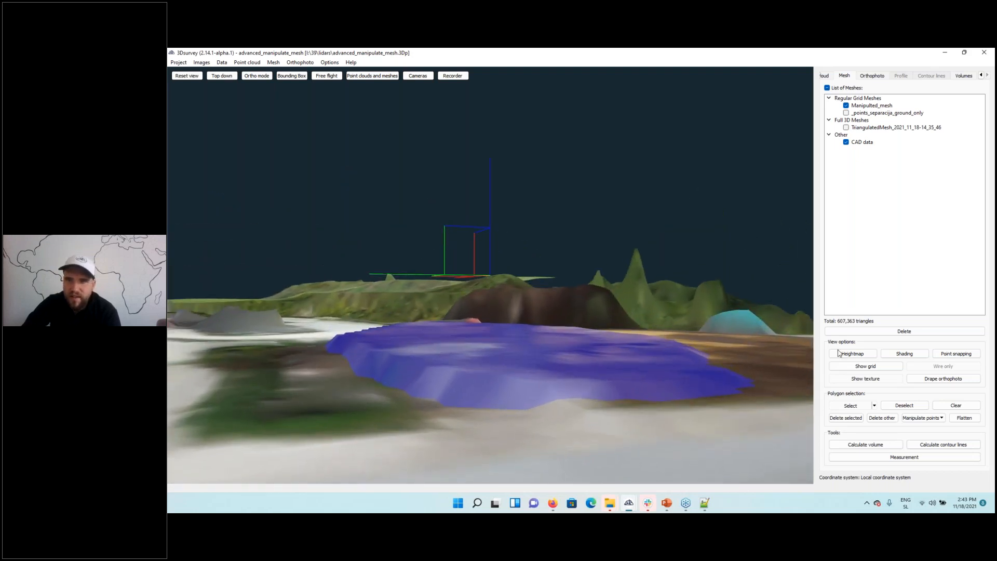
click(828, 78)
click(836, 77)
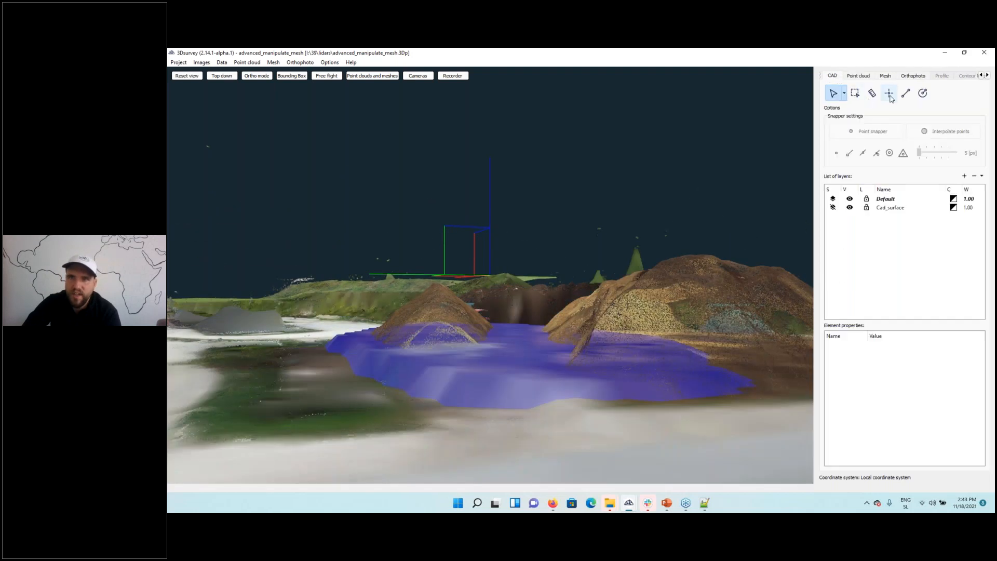
click(891, 94)
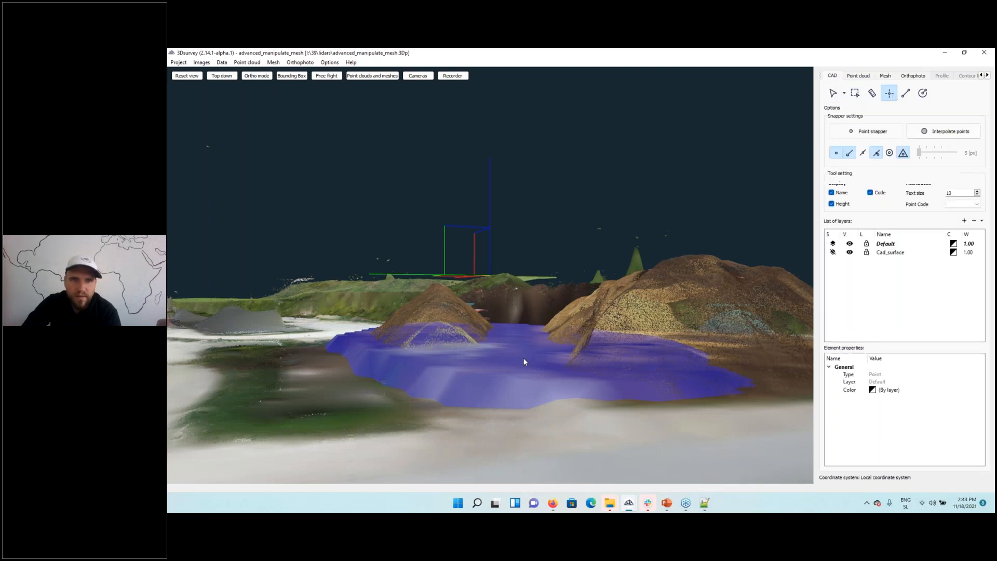
click(514, 357)
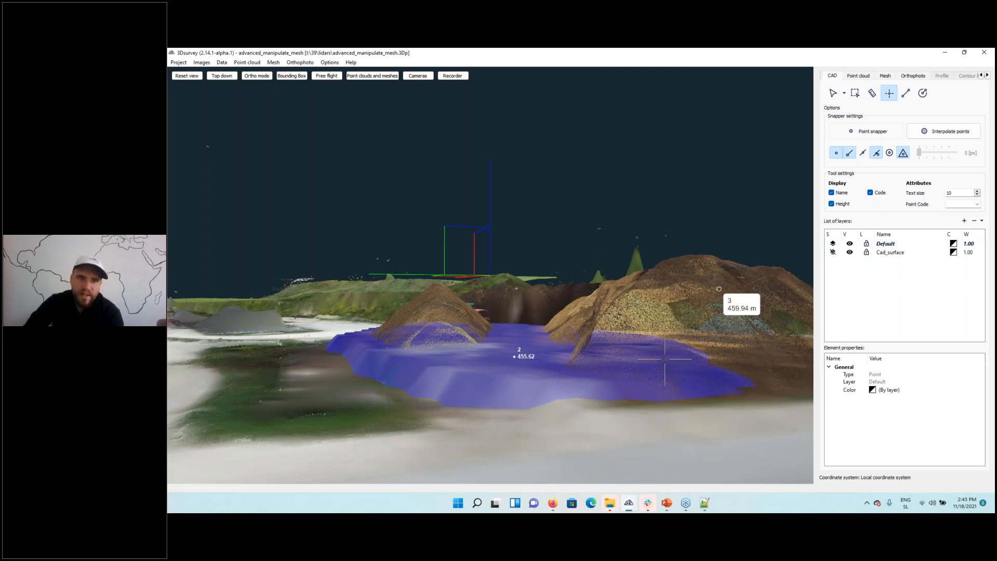
drag(467, 362, 623, 348)
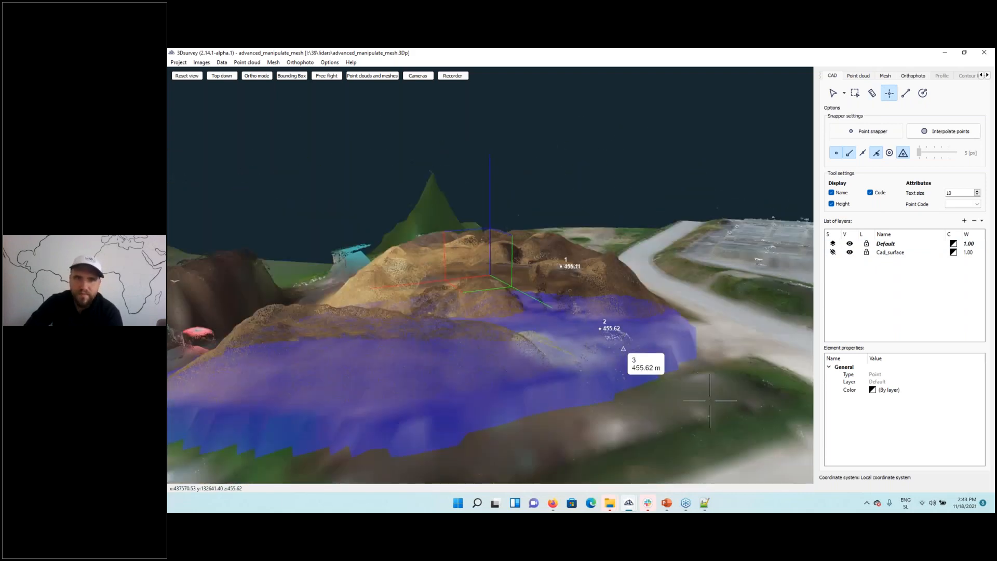
scroll(770, 135, down, 2)
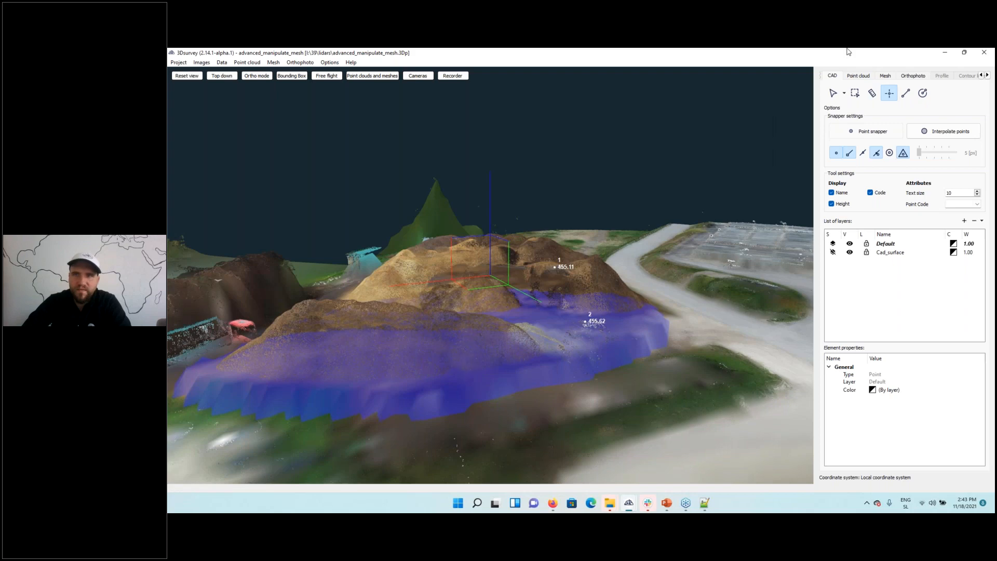
- Show only the point cloud and outline the larger brown stockpile with a selection polygon around its foot
click(856, 76)
drag(590, 294, 636, 291)
right_drag(636, 291, 649, 249)
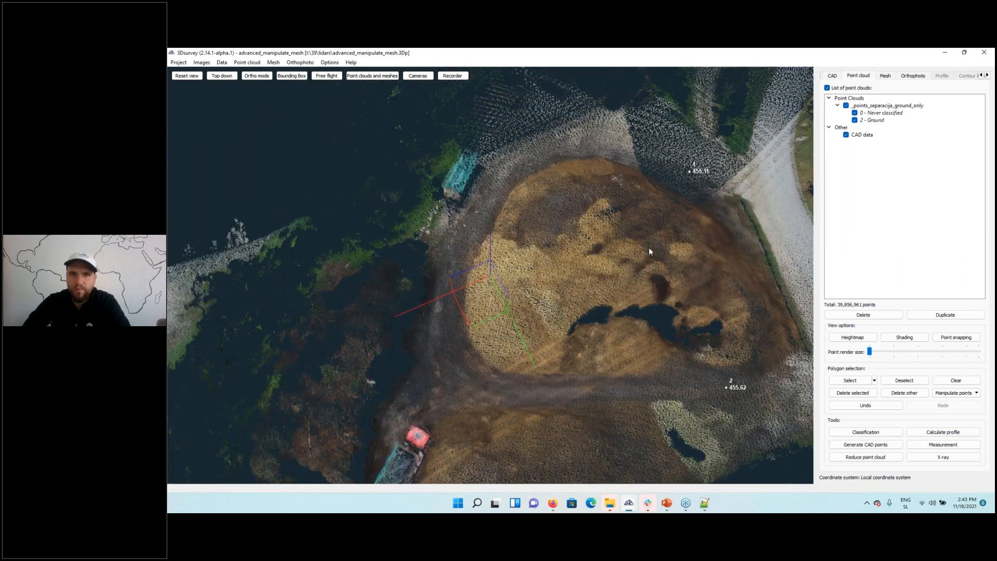
drag(600, 280, 620, 292)
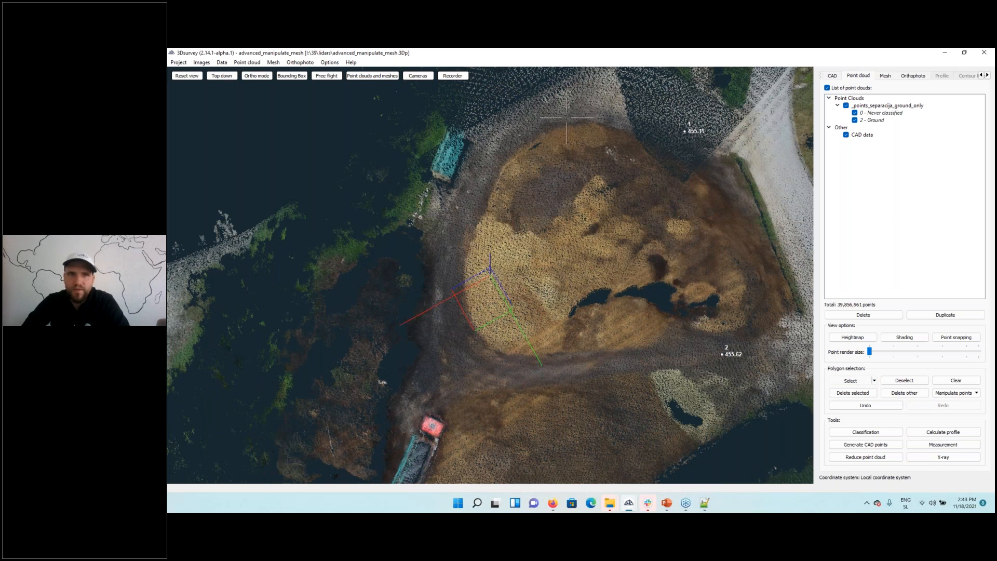
click(479, 196)
click(460, 234)
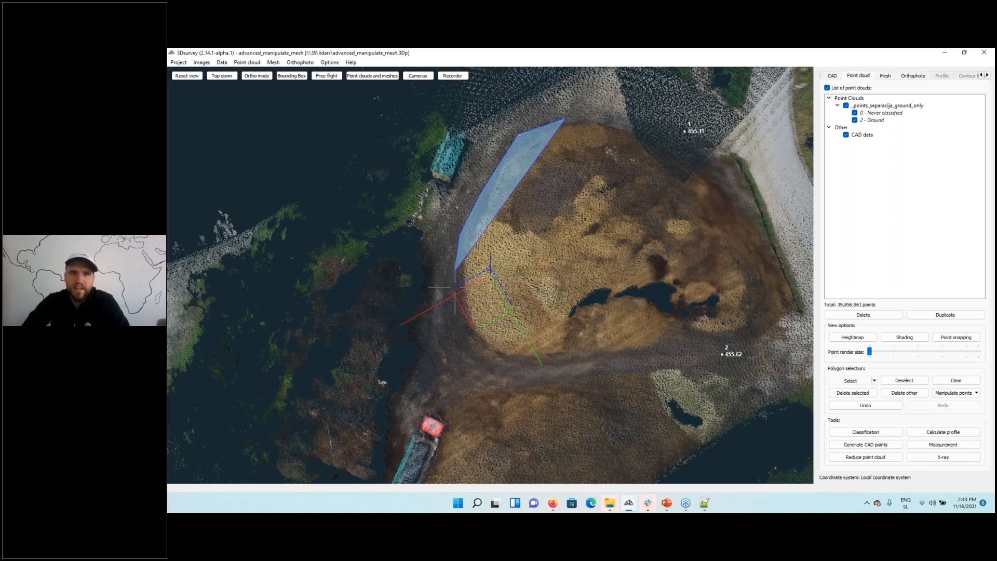
click(456, 287)
click(462, 325)
click(503, 359)
click(636, 359)
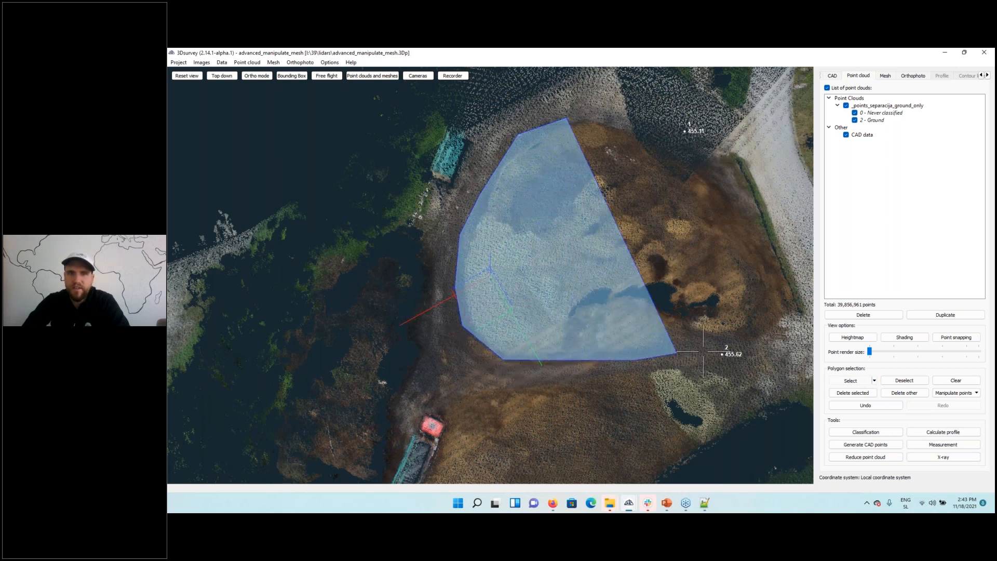
click(784, 344)
click(798, 315)
click(794, 267)
click(741, 174)
click(710, 156)
click(617, 121)
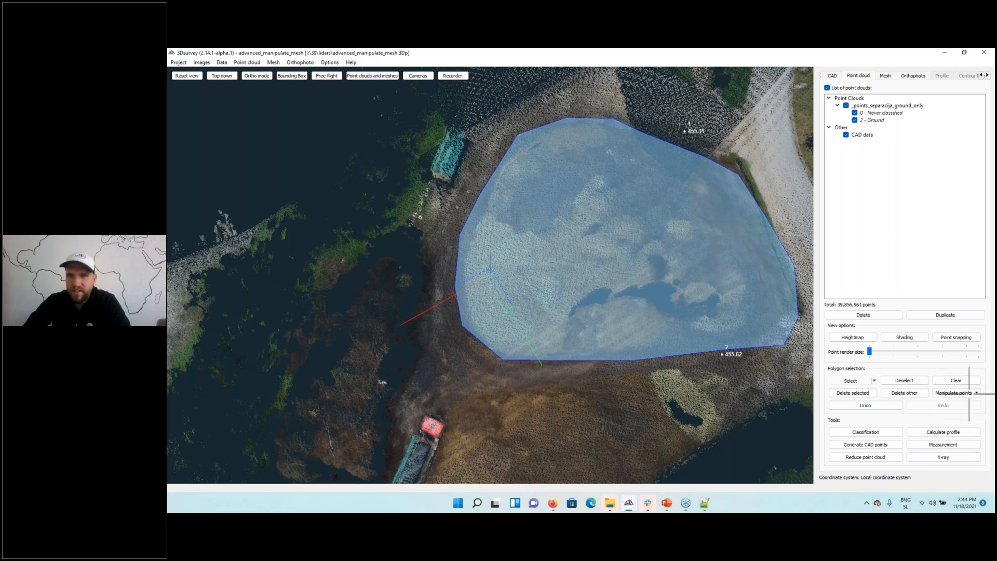
- Try to average the heights of the selected stockpile points, inspect the stockpile and clear the selection
click(968, 393)
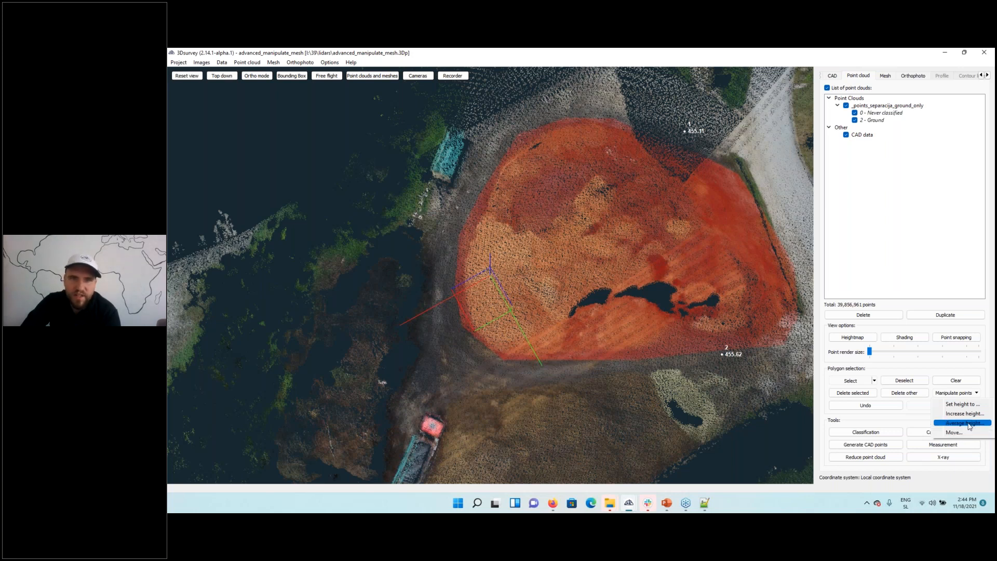
click(966, 423)
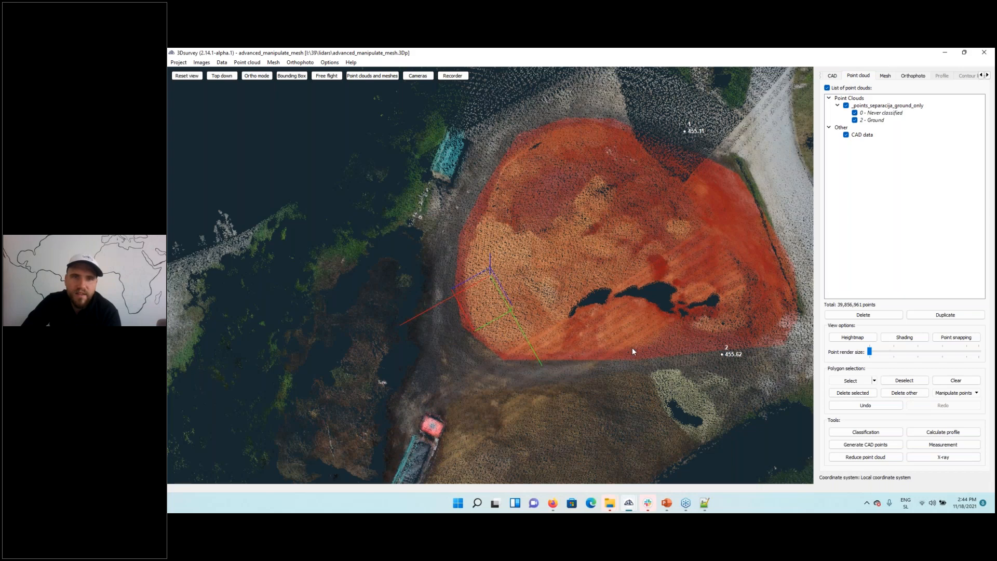
scroll(631, 347, down, 1)
drag(640, 393, 530, 399)
scroll(498, 387, up, 4)
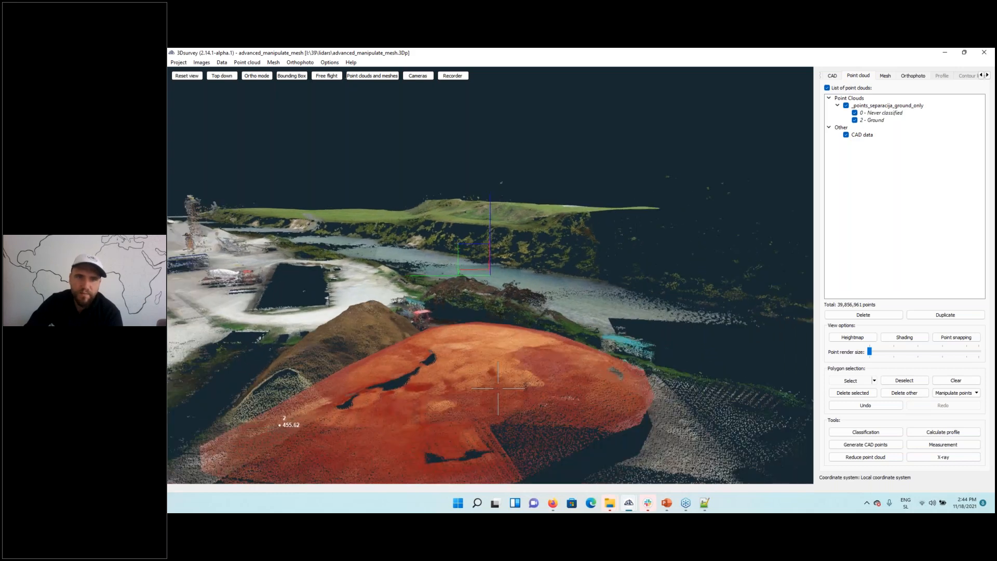
scroll(498, 388, down, 4)
drag(460, 367, 628, 341)
drag(467, 337, 464, 410)
right_drag(514, 361, 844, 382)
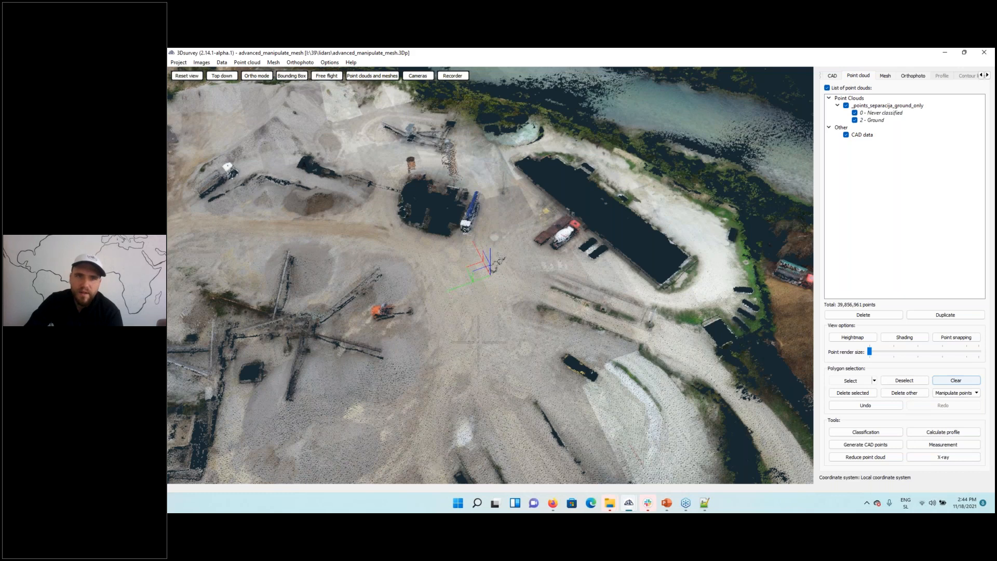
- Select the oval light-coloured patch beside the round one in the quarry's point cloud with a polygon
drag(408, 361, 802, 259)
right_drag(768, 267, 377, 237)
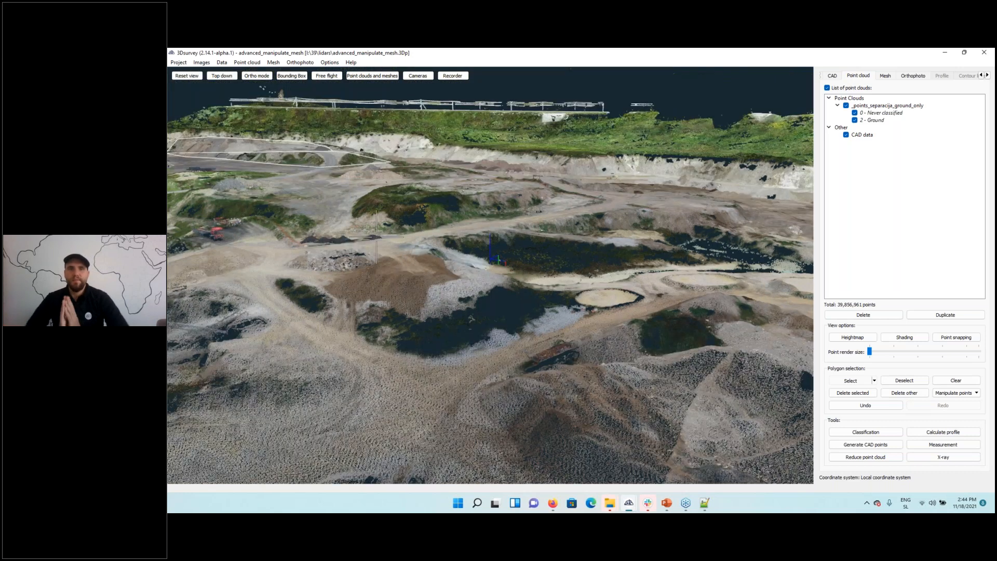
right_drag(436, 259, 396, 290)
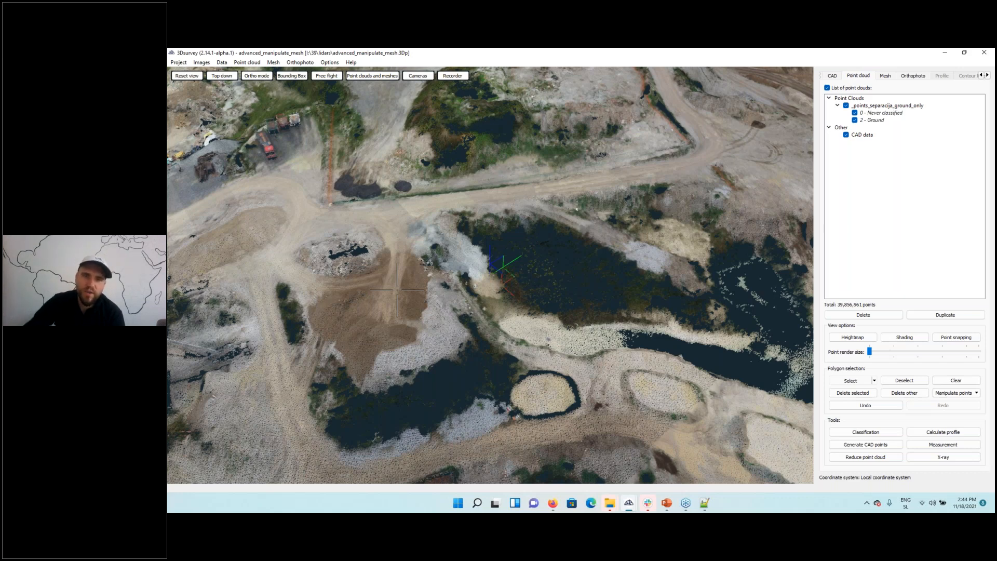
click(645, 394)
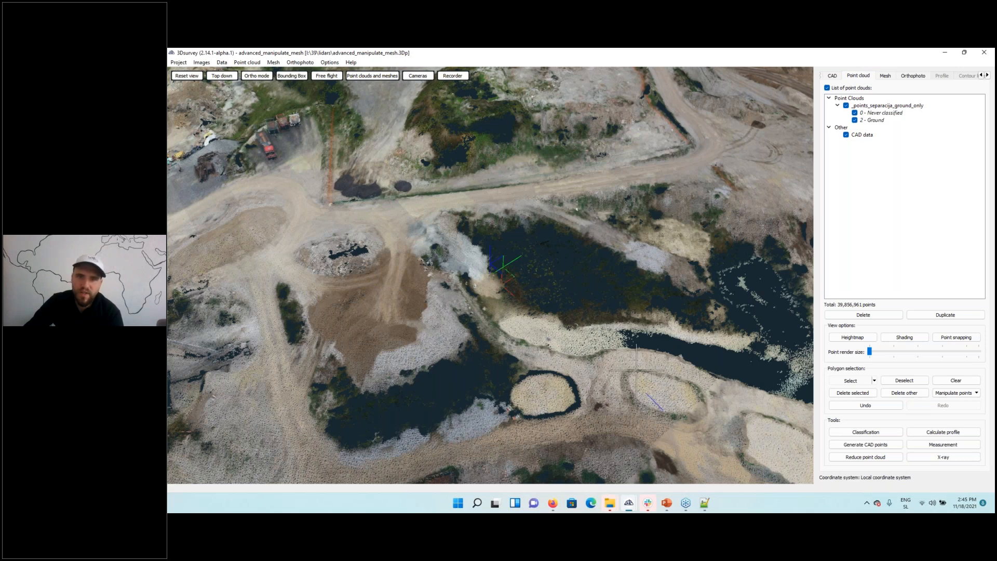
scroll(660, 384, up, 1)
click(697, 386)
click(730, 404)
click(740, 421)
click(740, 443)
click(719, 446)
click(670, 439)
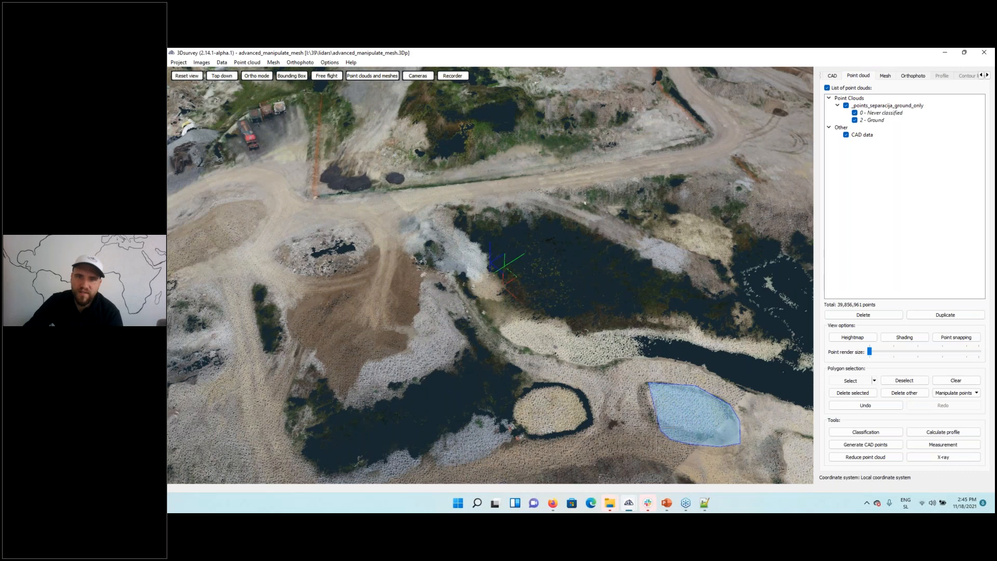
click(633, 393)
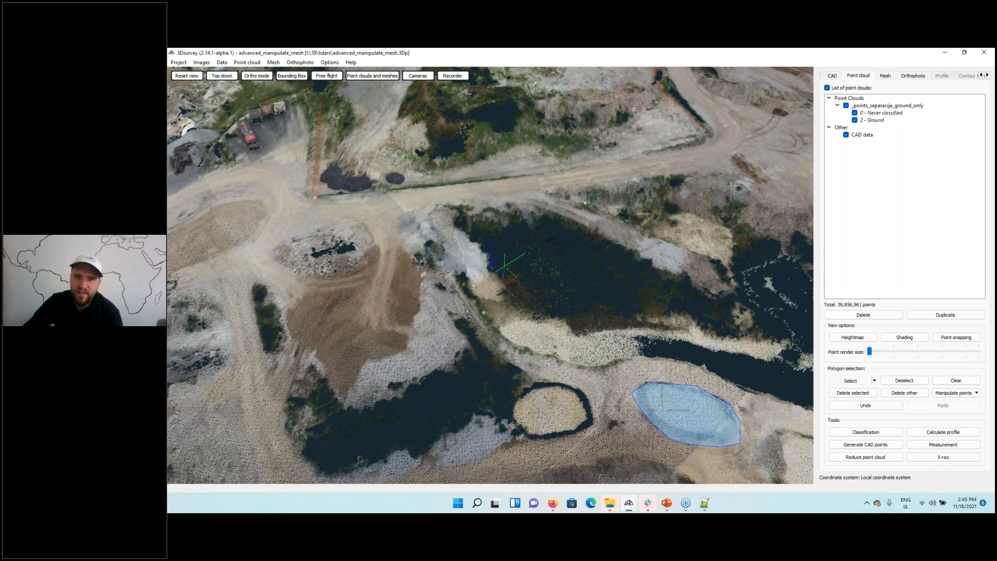
right_click(685, 417)
- Lower the selected point cloud patch by 2 m, clear the selection and inspect the shifted points
click(955, 393)
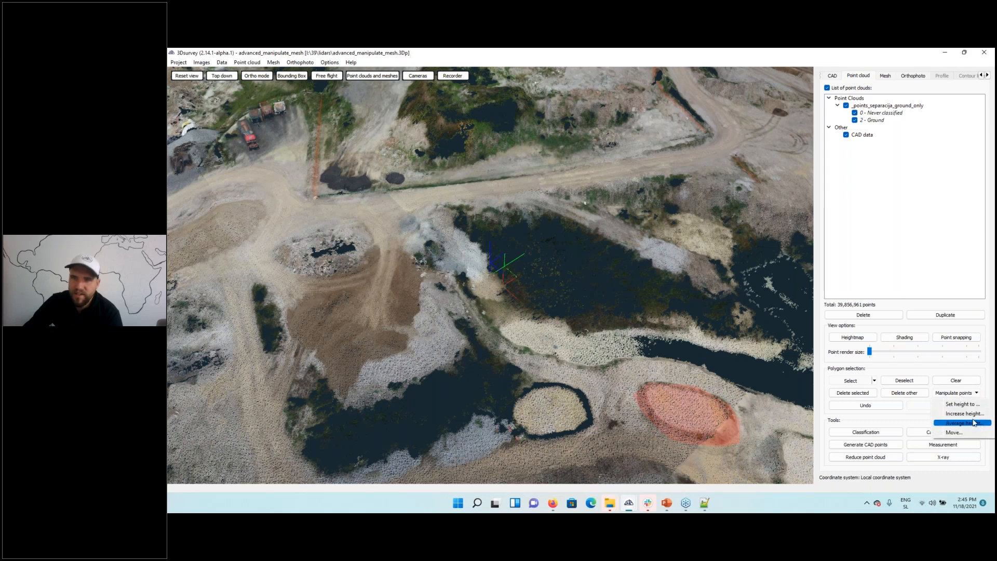
click(966, 414)
text(-2)
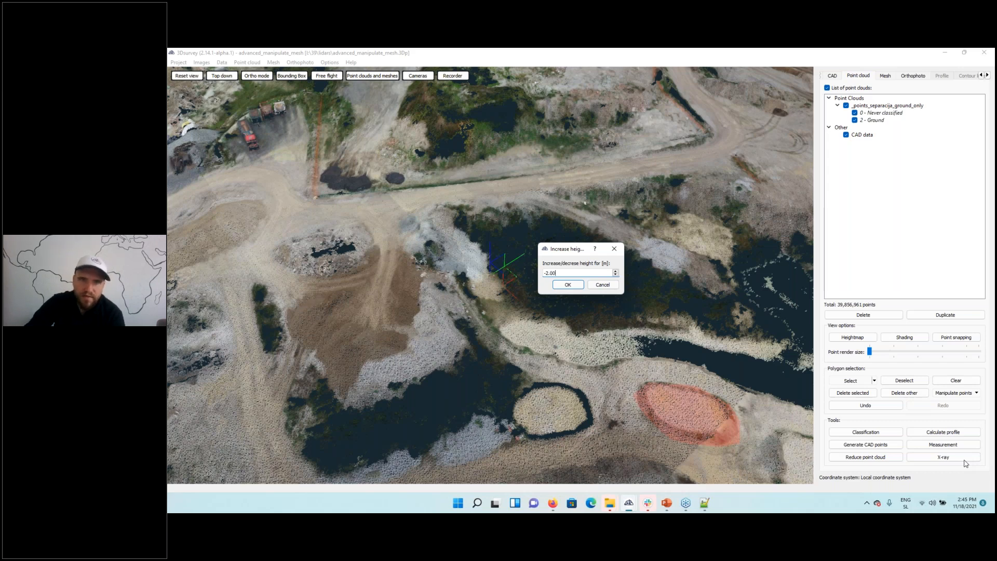
key(Return)
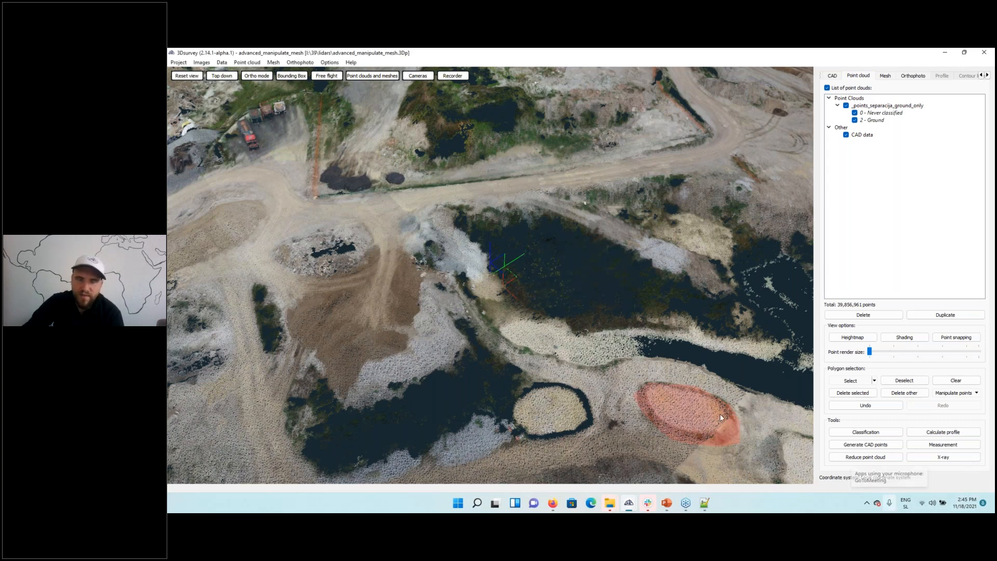
scroll(693, 431, up, 5)
drag(693, 431, 659, 294)
key(t)
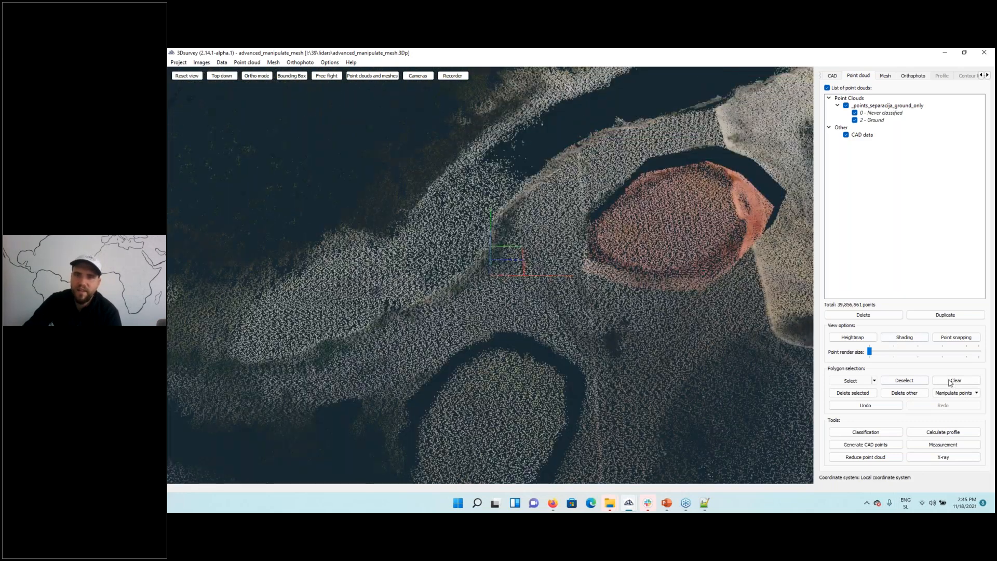
click(966, 385)
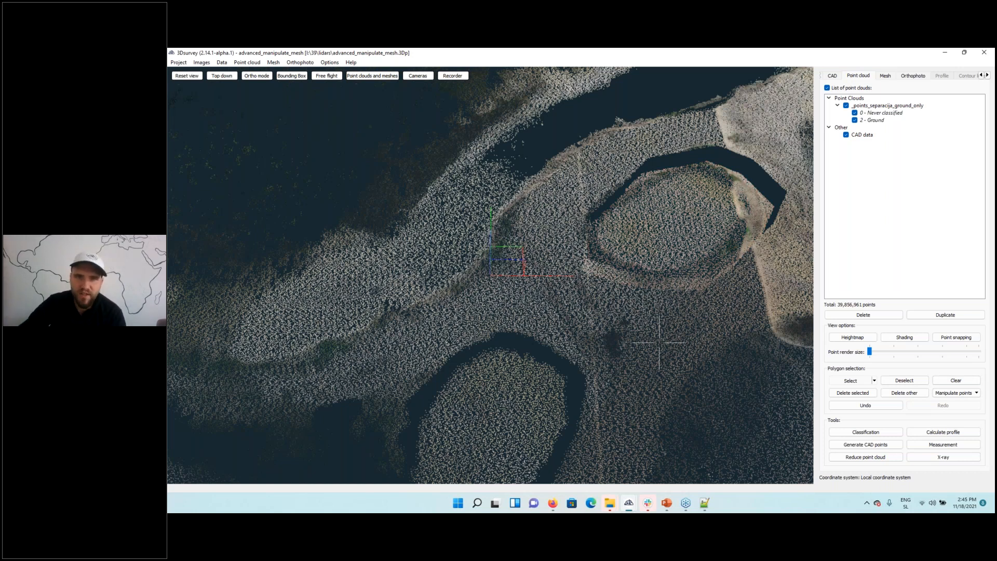
drag(659, 342, 525, 340)
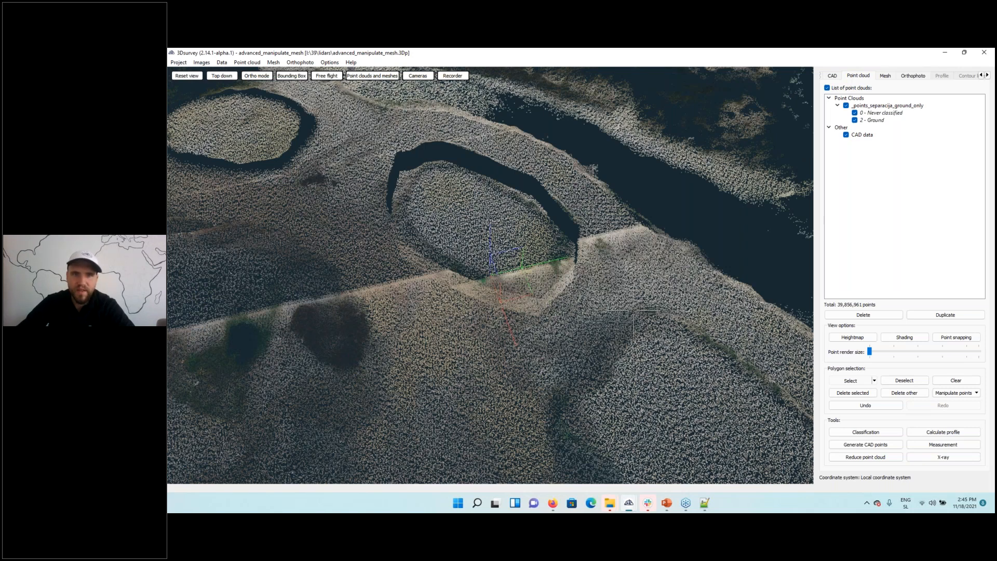
drag(632, 310, 627, 322)
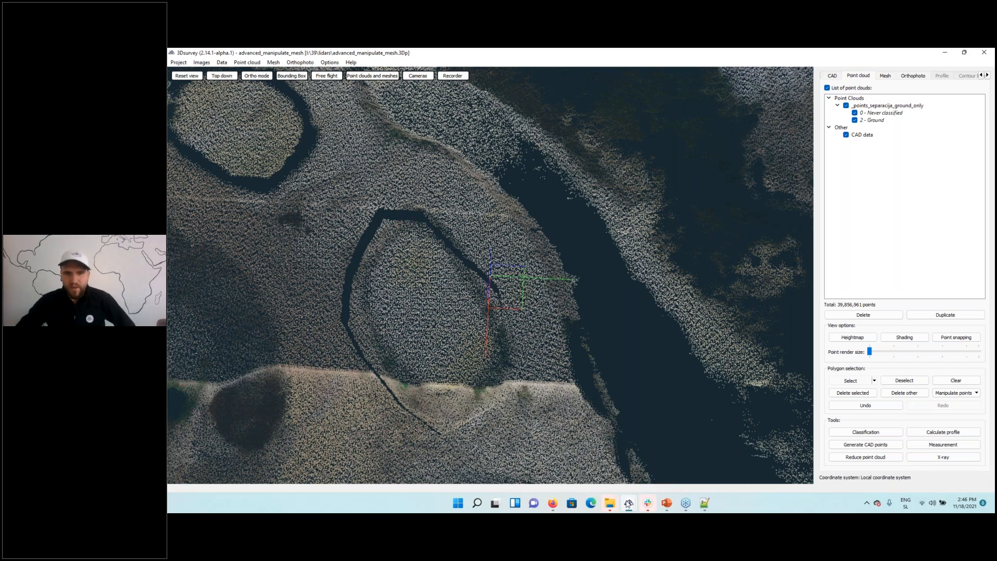
- Open another 3Dsurvey window and load the recent project initial in it
mouse_move(628, 505)
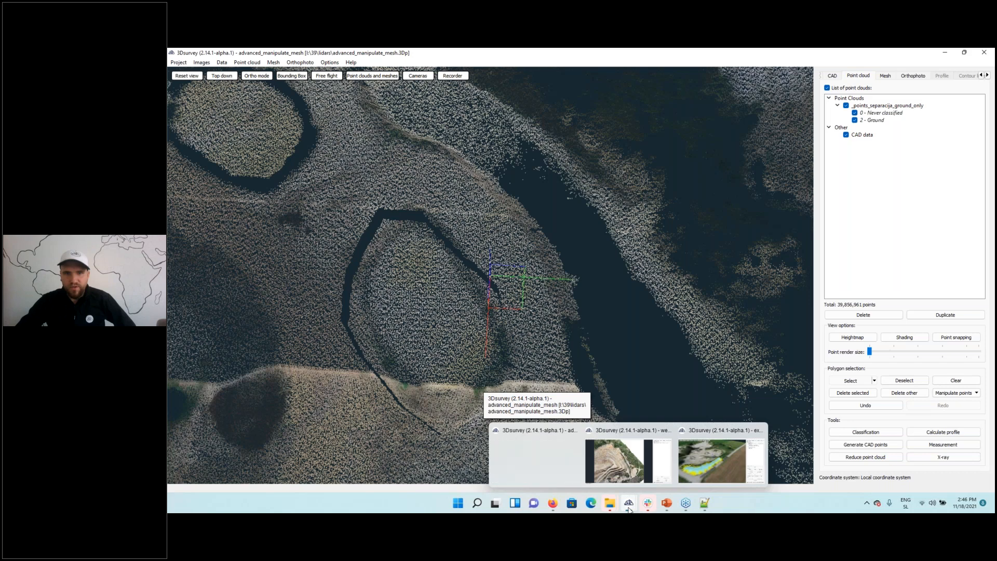
click(629, 506)
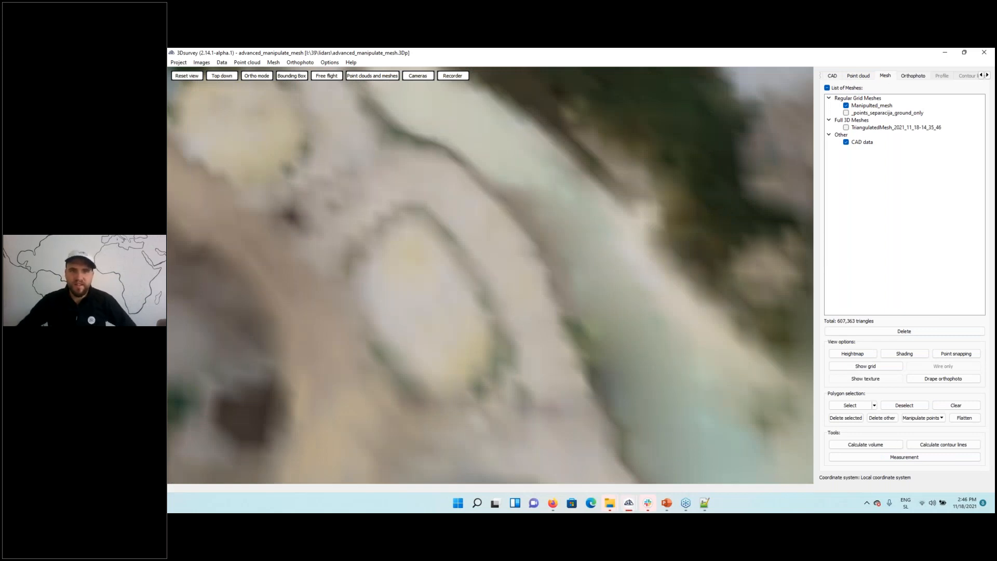
click(629, 502)
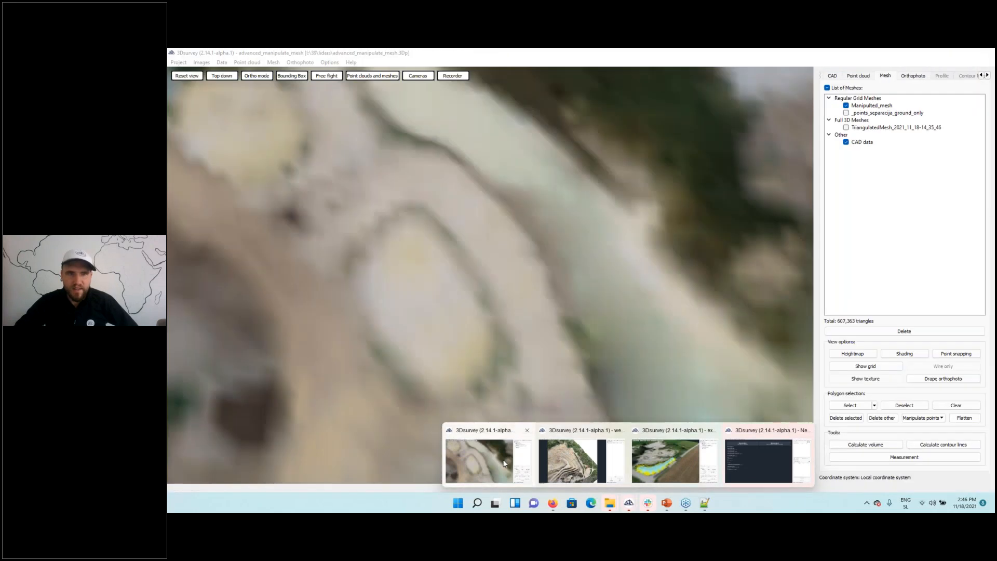
mouse_move(541, 449)
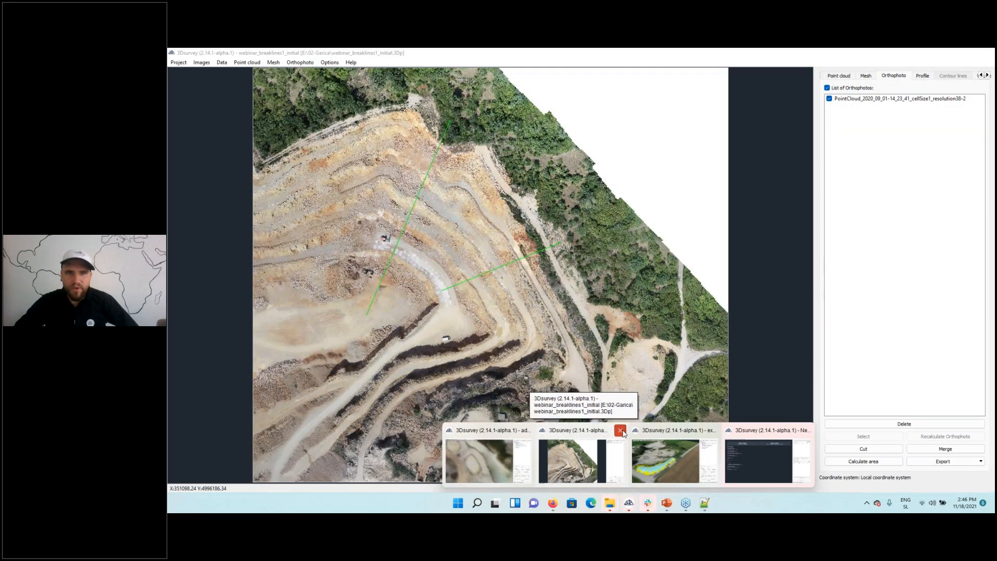
click(588, 463)
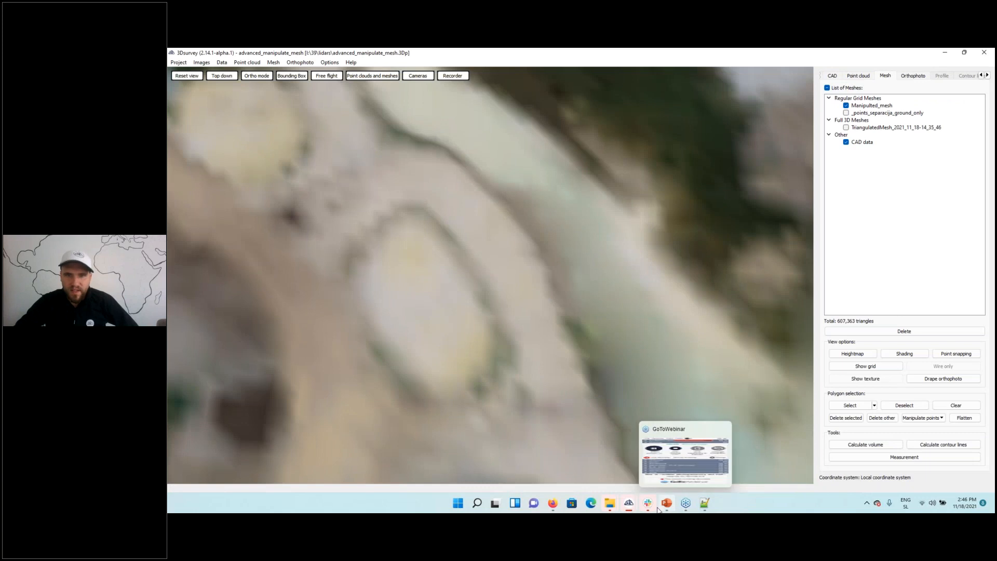
click(629, 502)
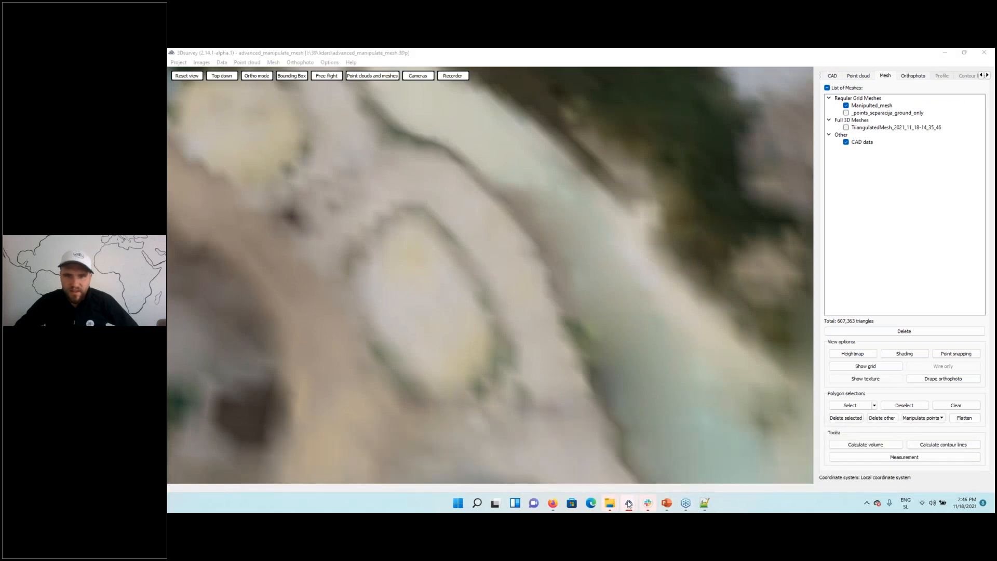
click(697, 462)
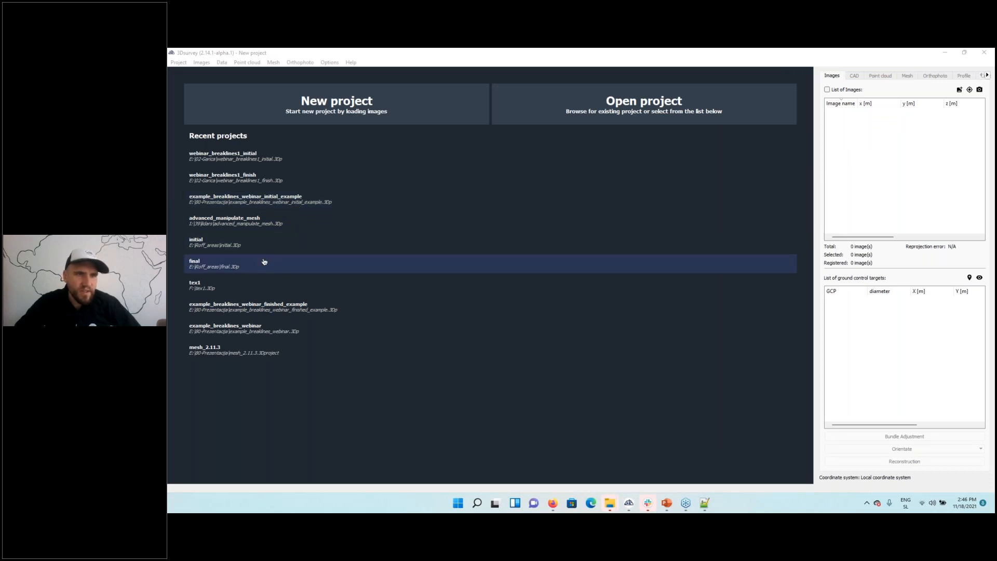
click(234, 247)
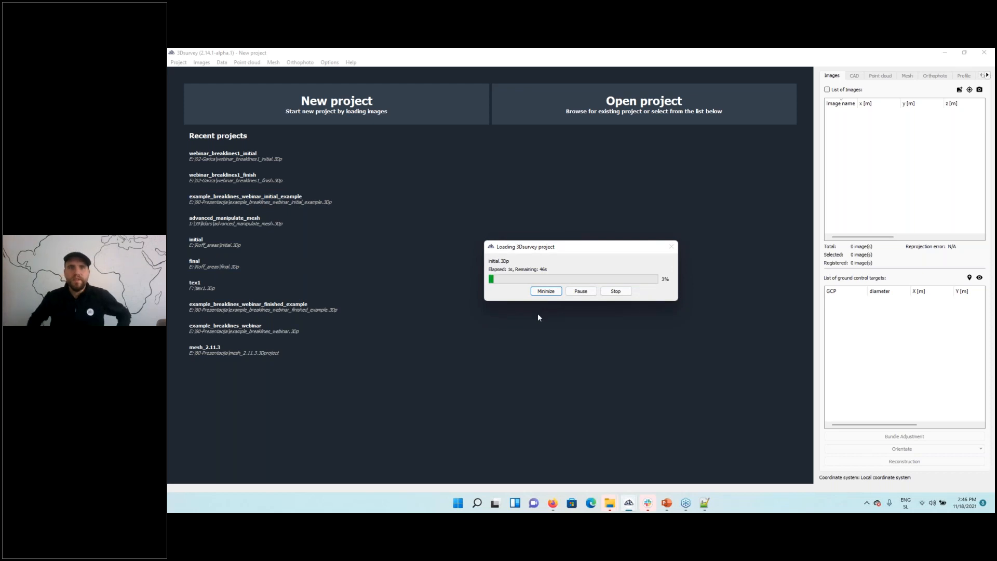
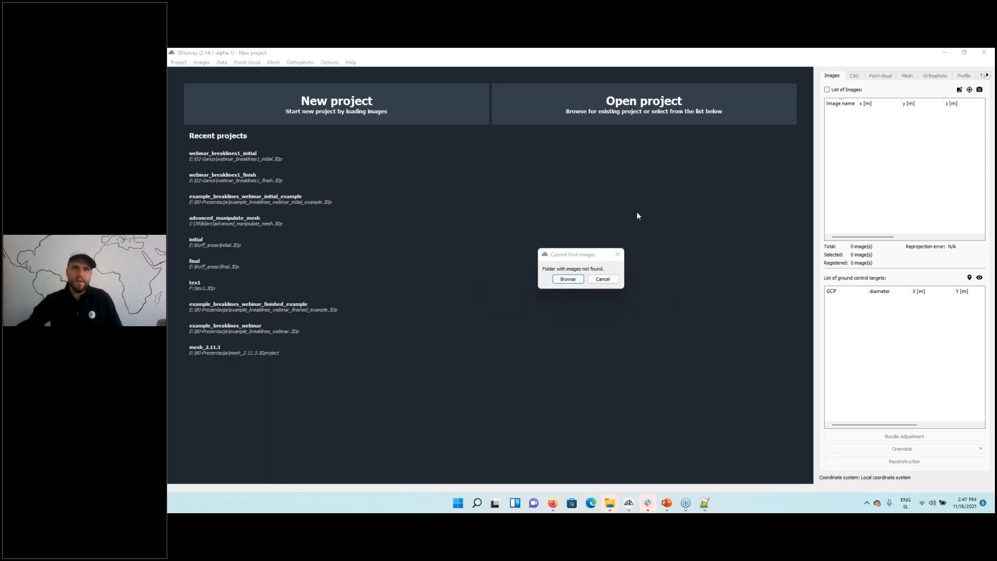
- Skip locating the project's missing image folder and inspect the houses in the loaded point cloud
click(601, 278)
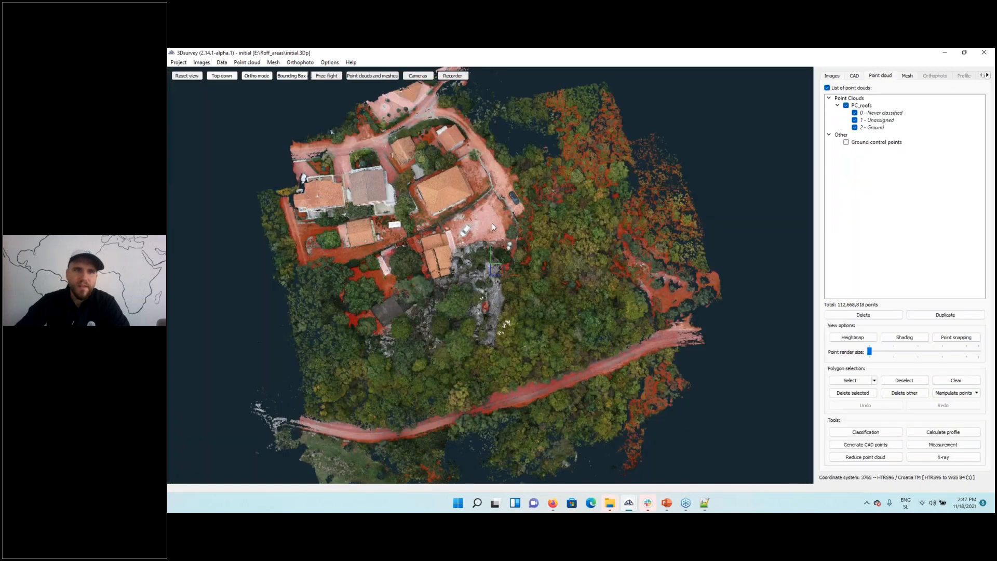
drag(496, 196, 406, 271)
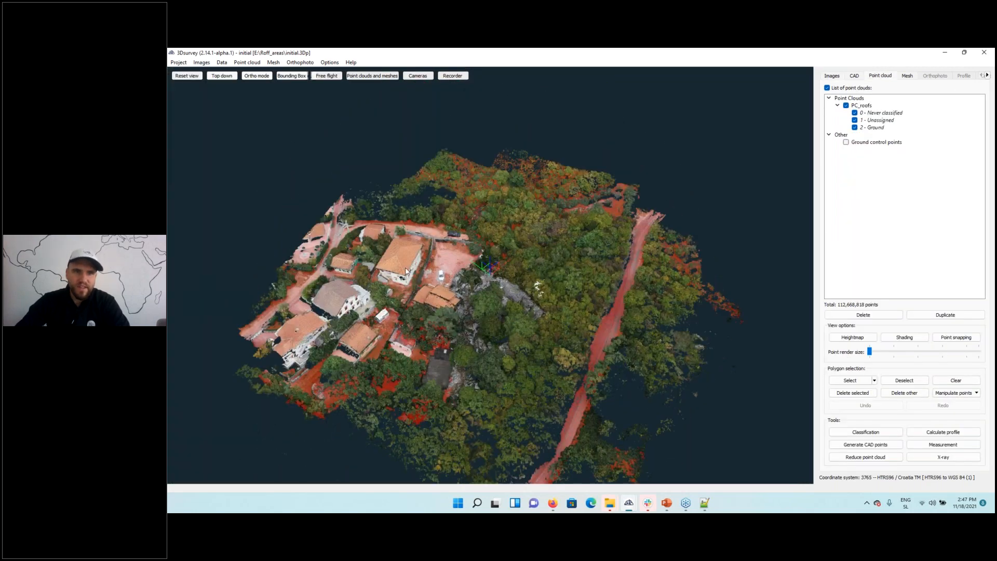
scroll(494, 283, up, 5)
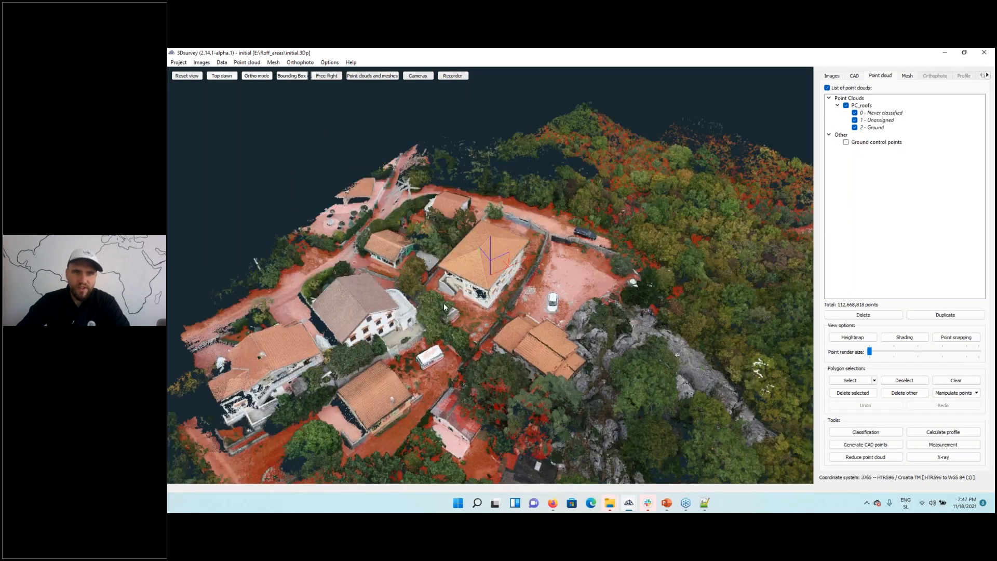
drag(494, 282, 592, 249)
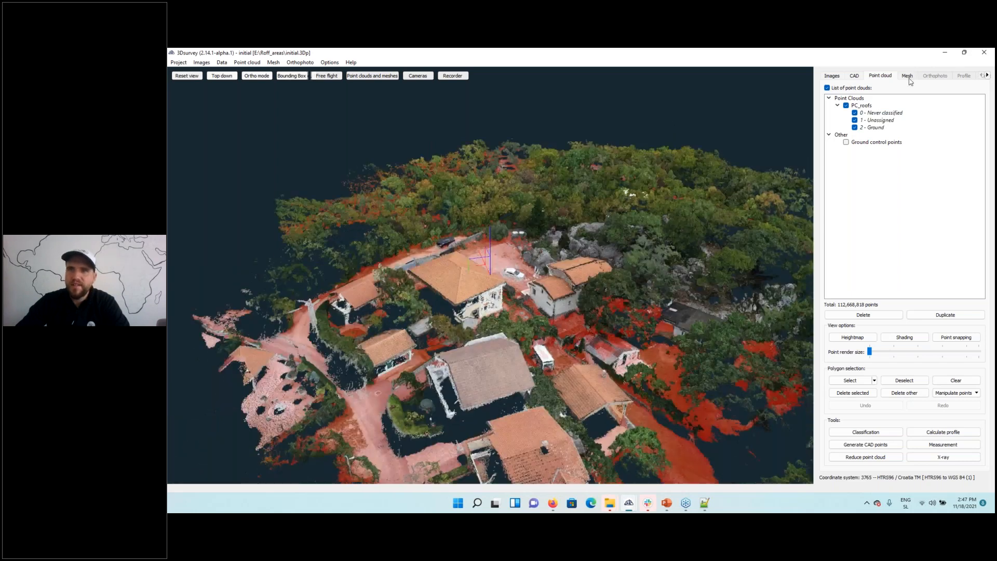
- Clear the mesh selection and display the full 3D mesh mesh_roofs instead of the DTM
click(908, 77)
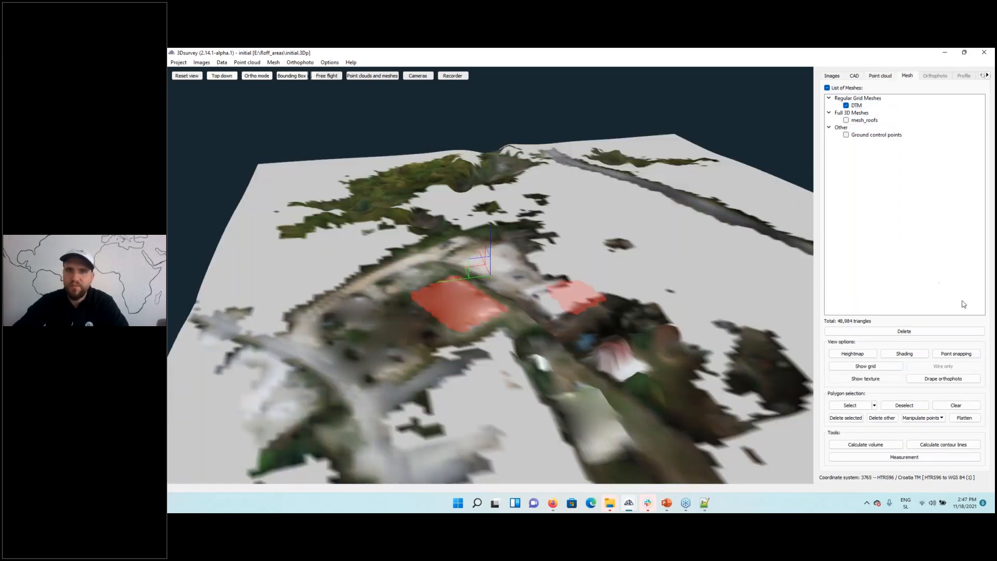
click(966, 402)
click(846, 120)
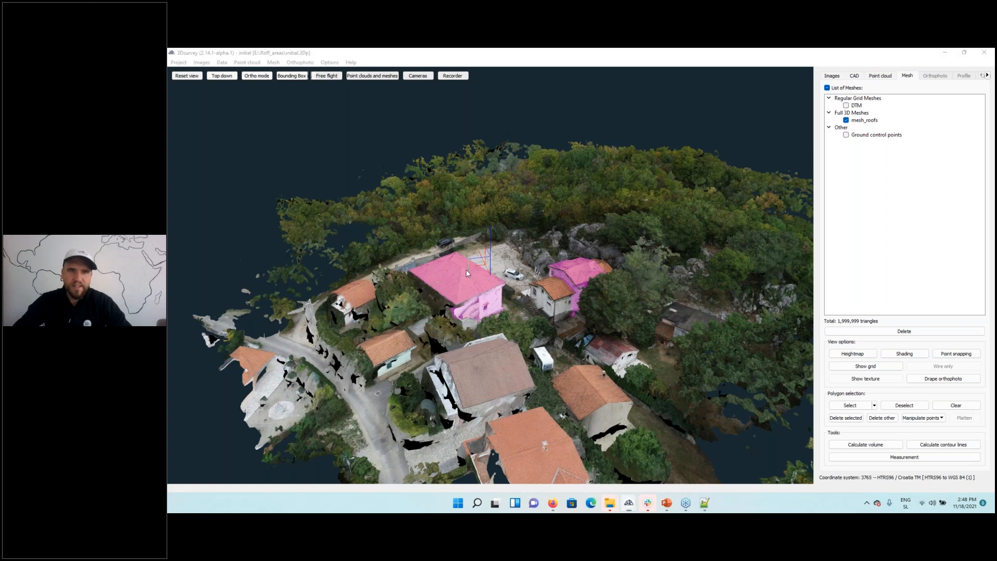
- Check the memory usage of the running processes in Task Manager and minimize it
key(ctrl+shift+Escape)
drag(597, 200, 440, 169)
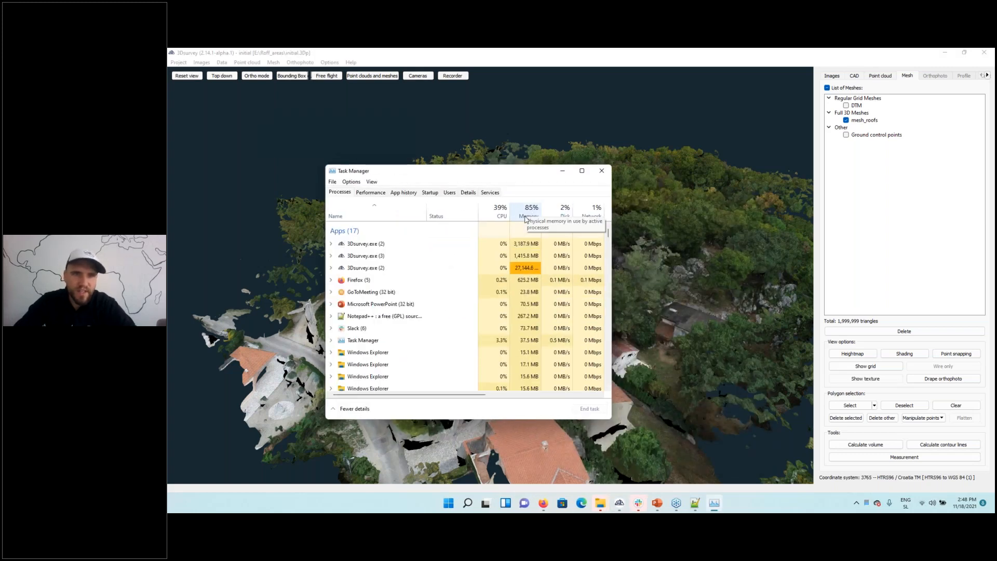
click(562, 172)
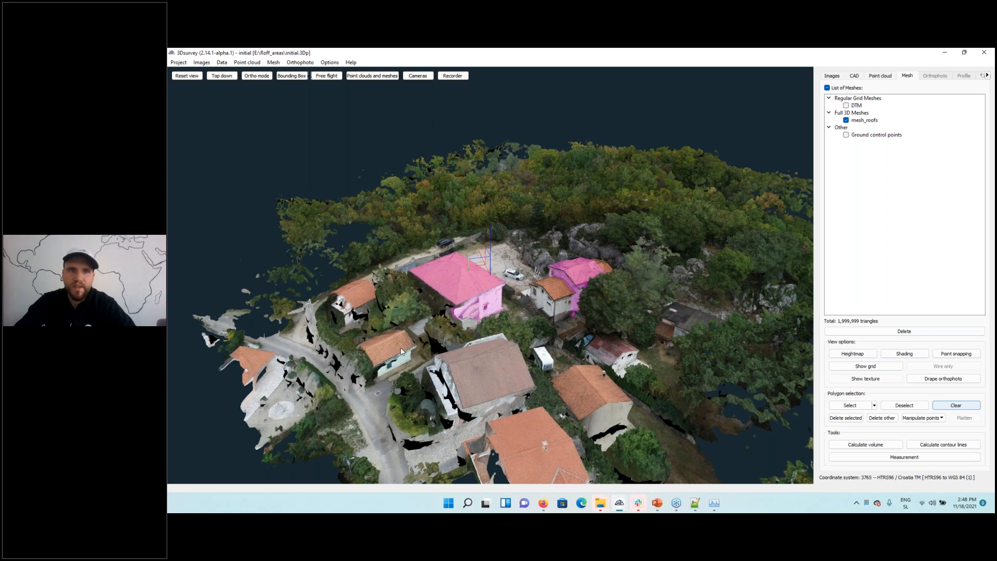
- Inspect the large hip-roofed house, create a CAD layer named 3DRooffs and make it the active layer
scroll(402, 351, up, 5)
drag(418, 338, 522, 276)
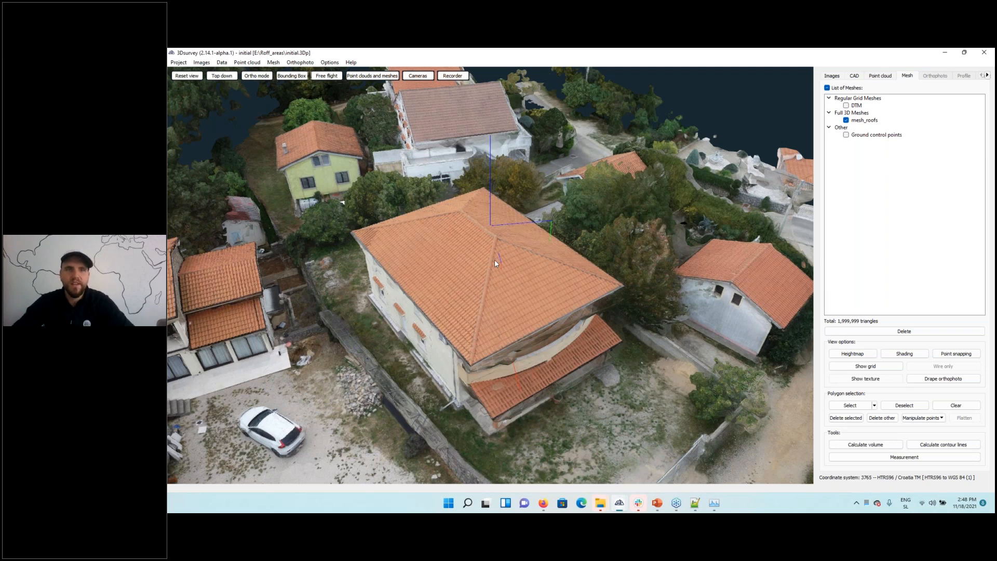
drag(480, 270, 546, 297)
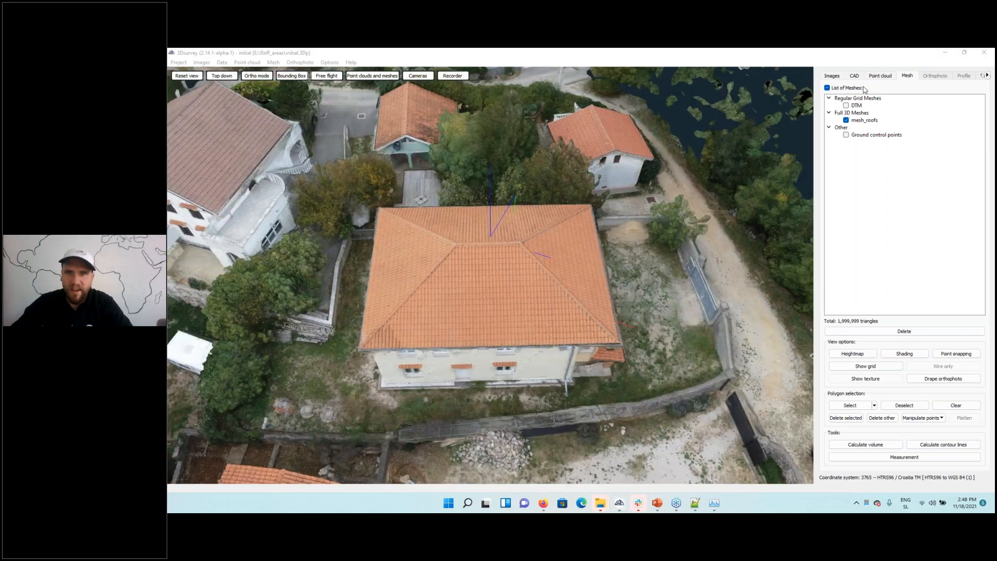
drag(540, 260, 426, 326)
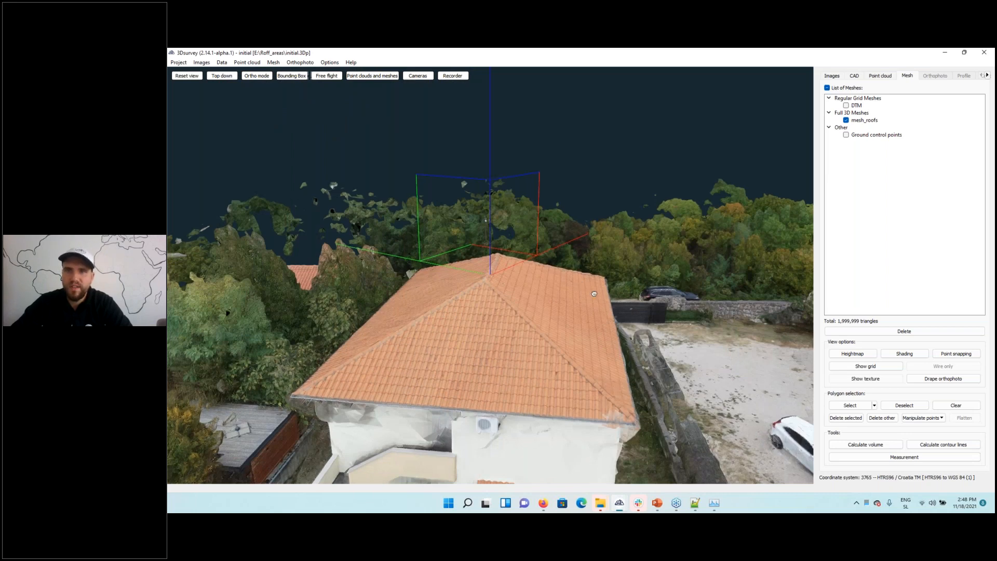
drag(581, 285, 680, 297)
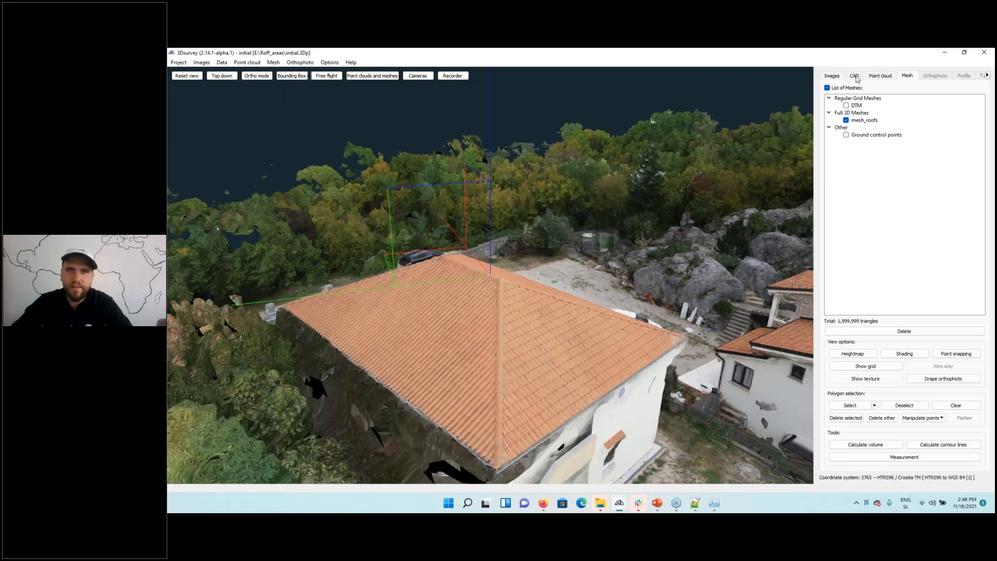
click(855, 75)
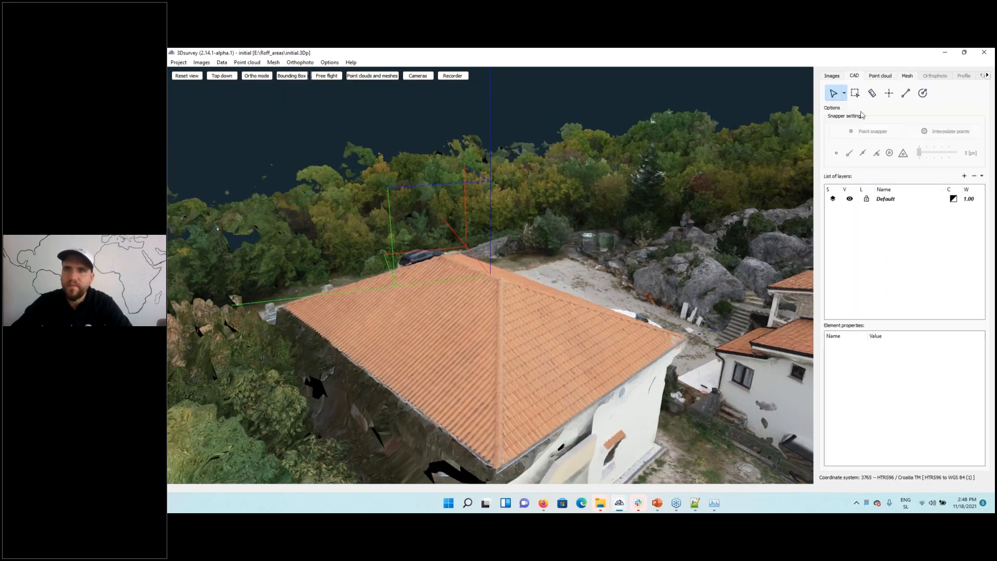
click(964, 177)
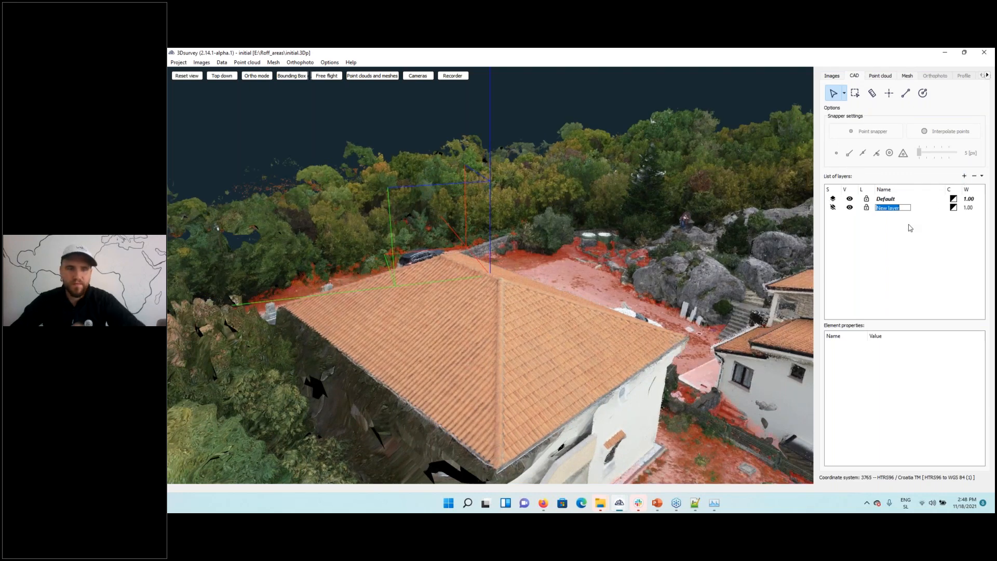
text(3D)
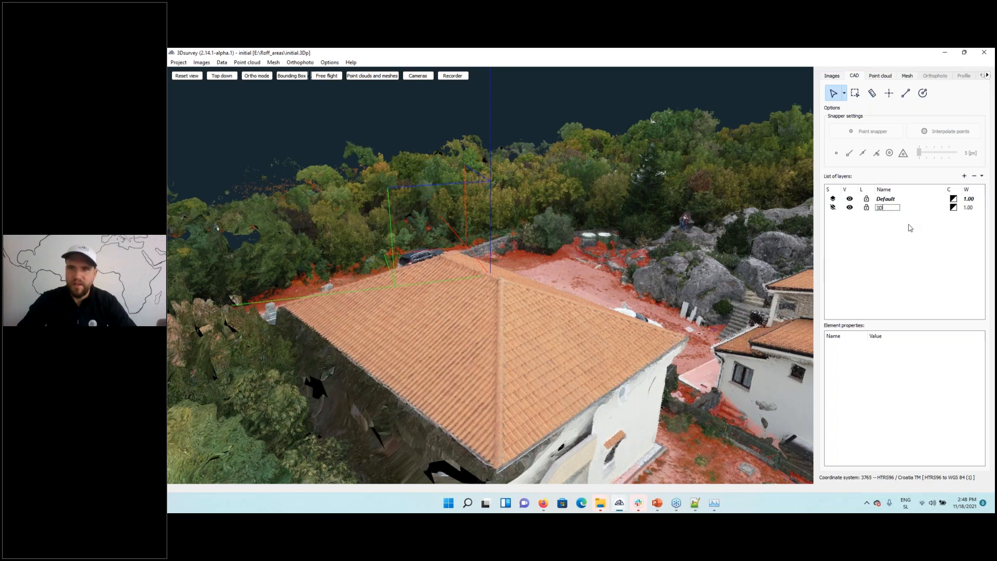
text(Roffs)
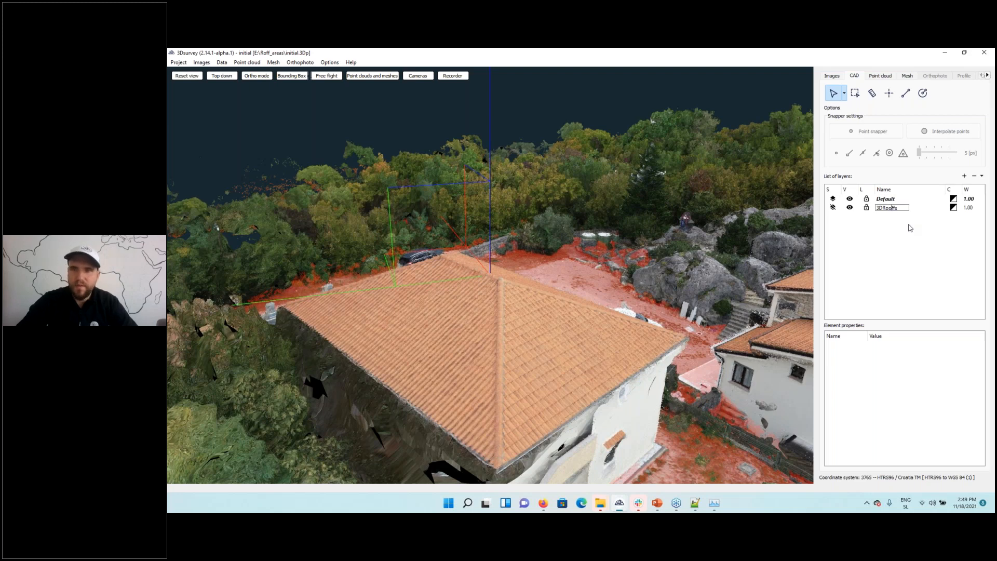
click(835, 221)
click(832, 207)
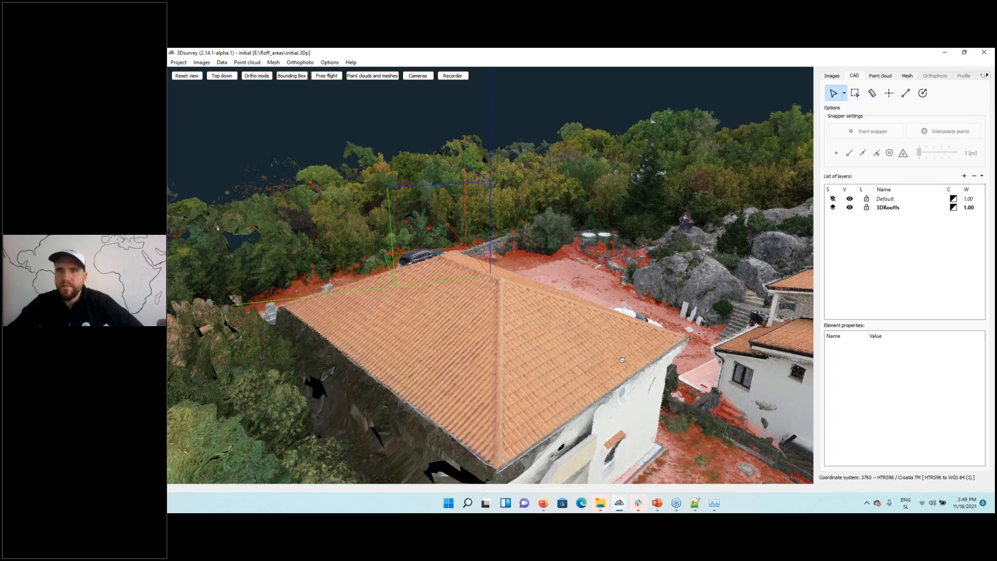
- Hide the PC_roofs point cloud so that only the mesh_roofs mesh is displayed over the large house
drag(622, 360, 729, 418)
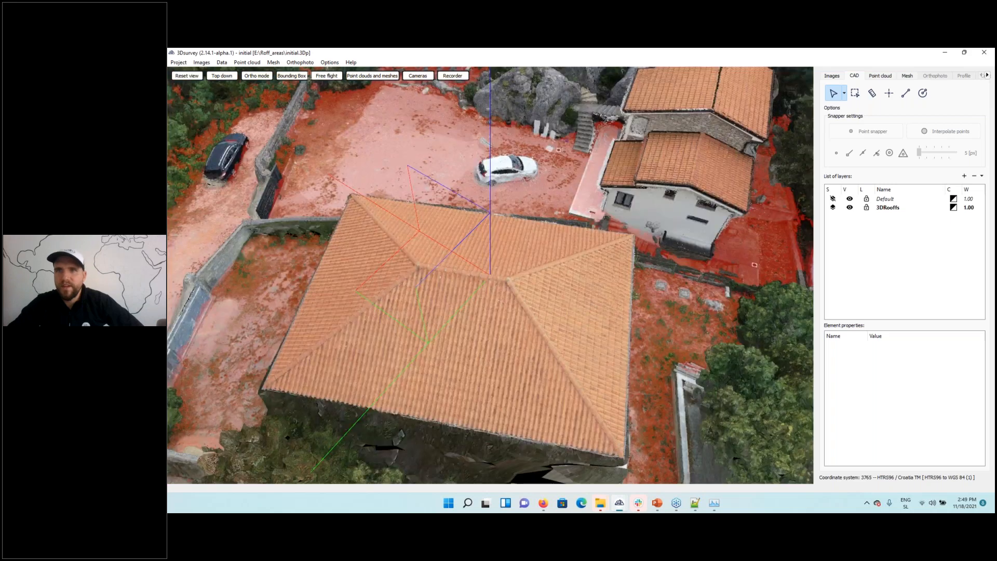
click(880, 75)
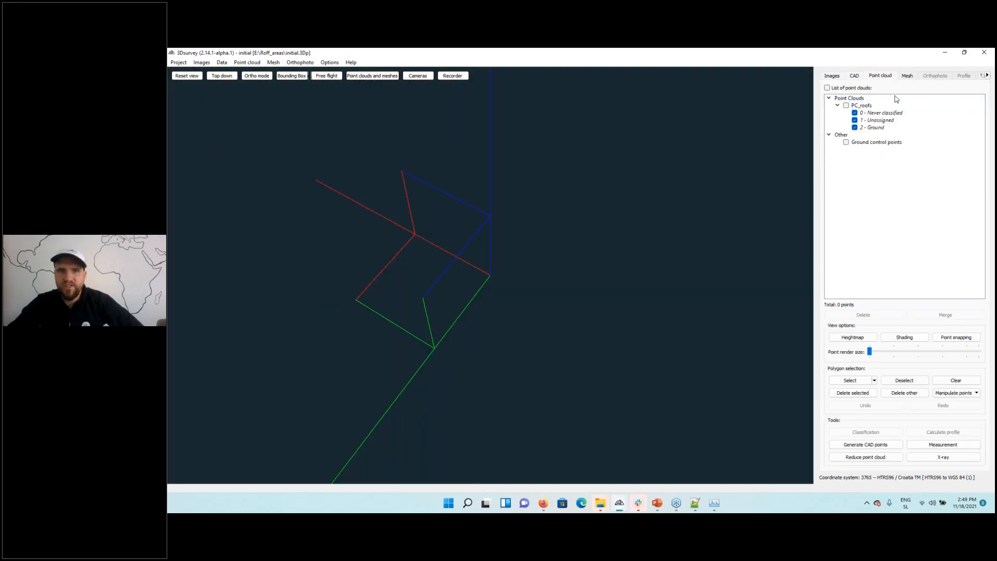
click(907, 75)
mouse_move(567, 332)
mouse_down()
mouse_move(479, 300)
mouse_move(524, 328)
mouse_move(553, 330)
mouse_up()
drag(450, 305, 512, 329)
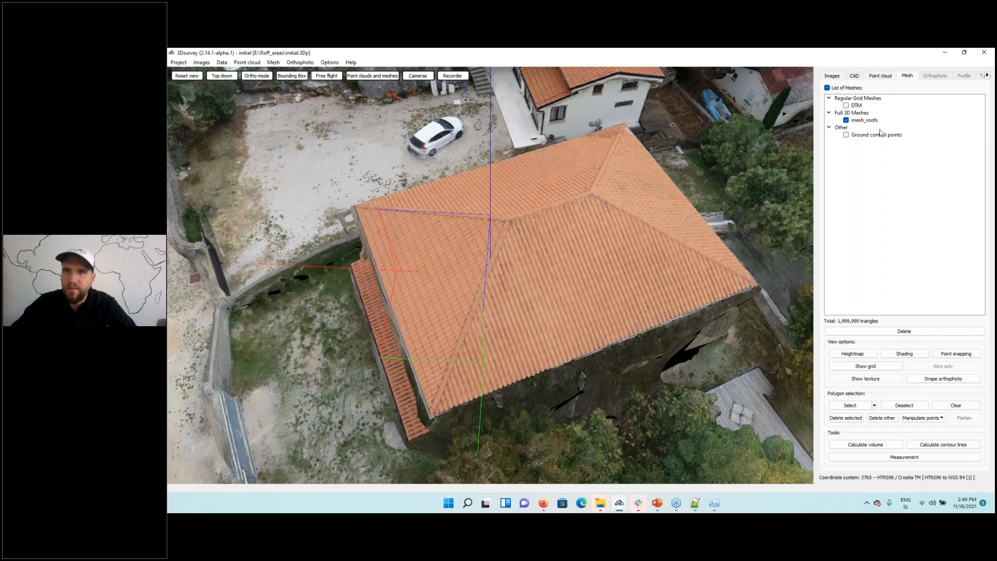
- Draw a polyline around the eaves of the large house's roof, through its four corners and back to the starting corner
click(854, 75)
click(905, 93)
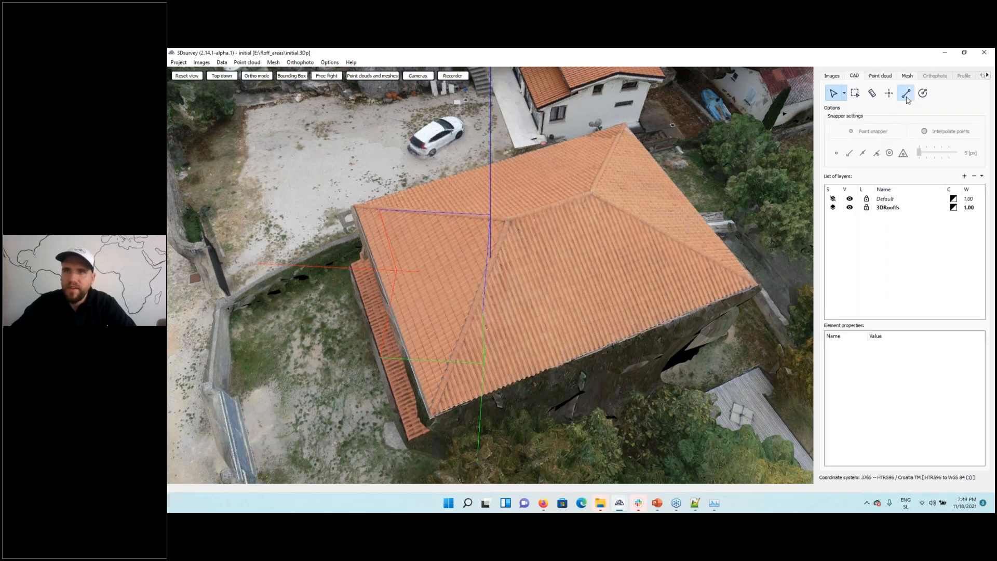
click(756, 285)
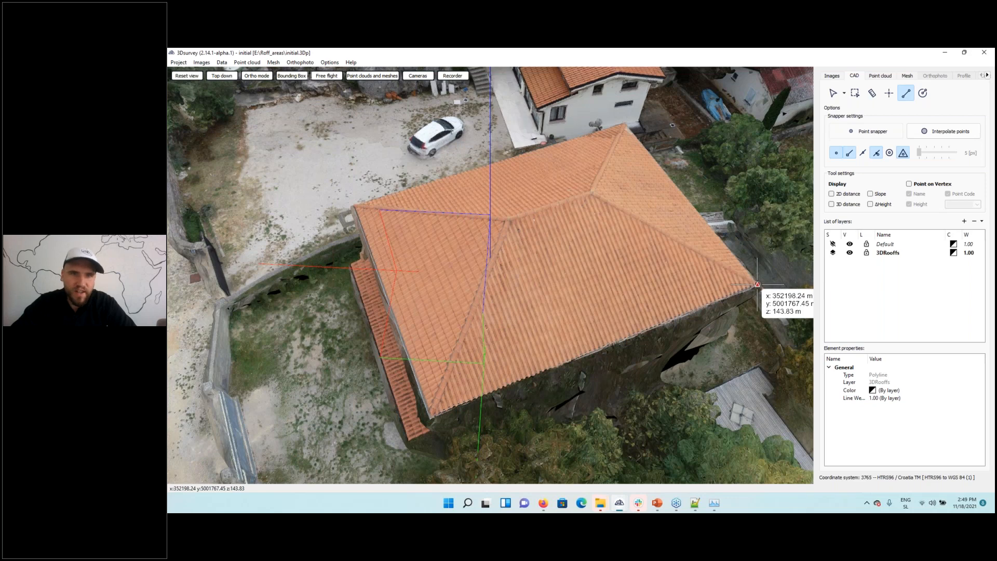
click(431, 415)
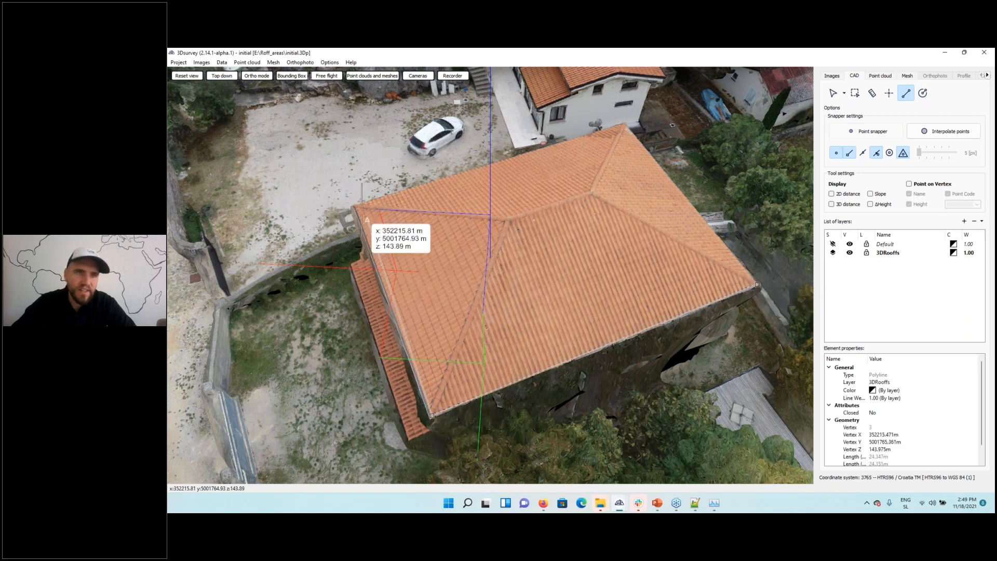
drag(363, 223, 533, 198)
click(450, 438)
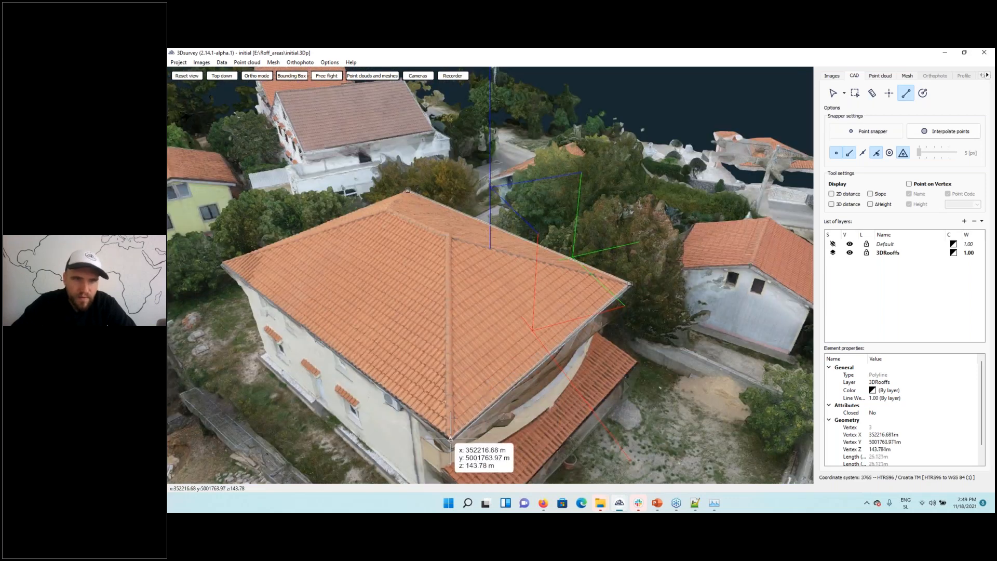
drag(404, 355, 579, 338)
drag(378, 393, 490, 381)
click(488, 385)
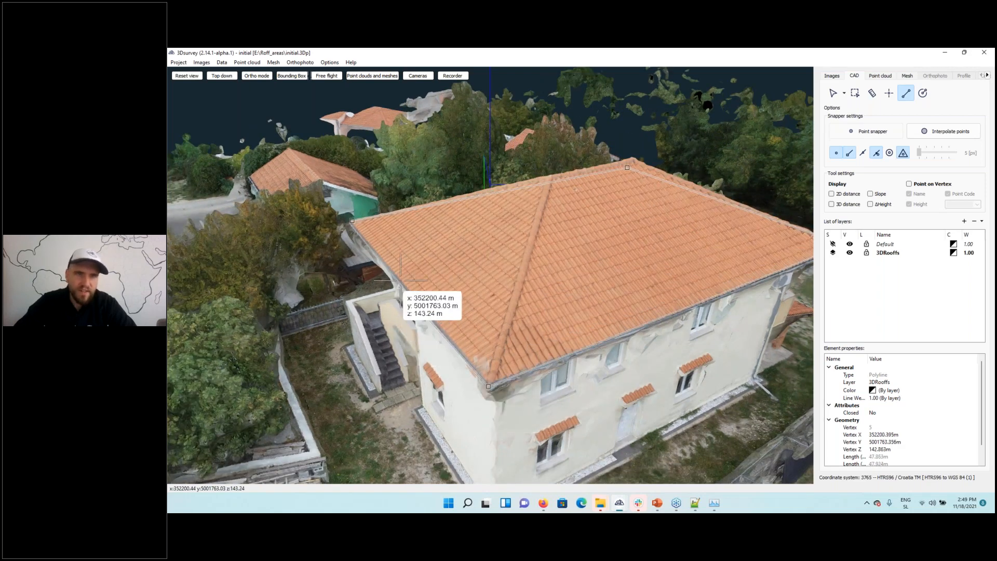
drag(410, 280, 467, 365)
double_click(467, 365)
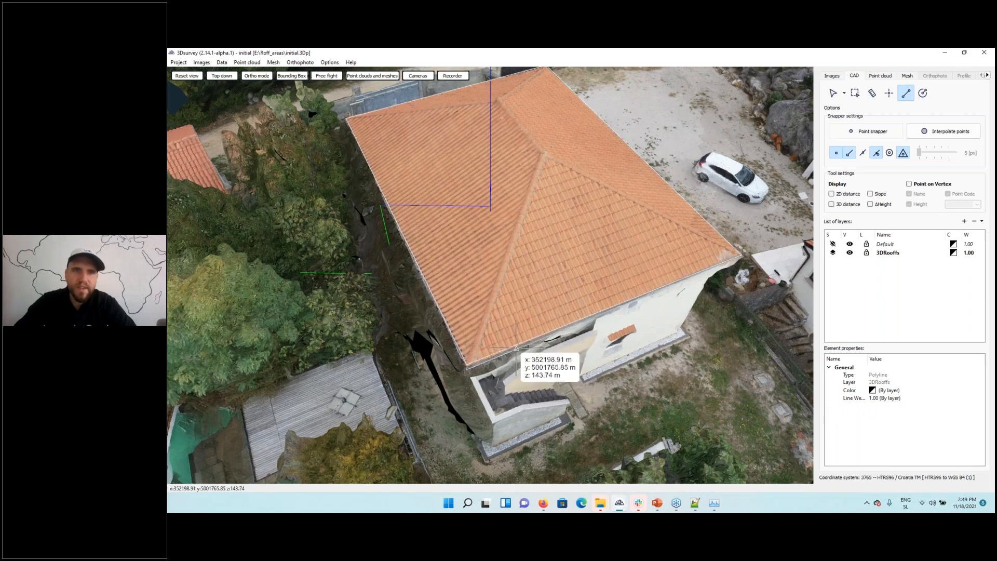
- Draw a polyline along the two hips at one end of the roof, from eaves corner over the ridge end to the other corner
click(466, 363)
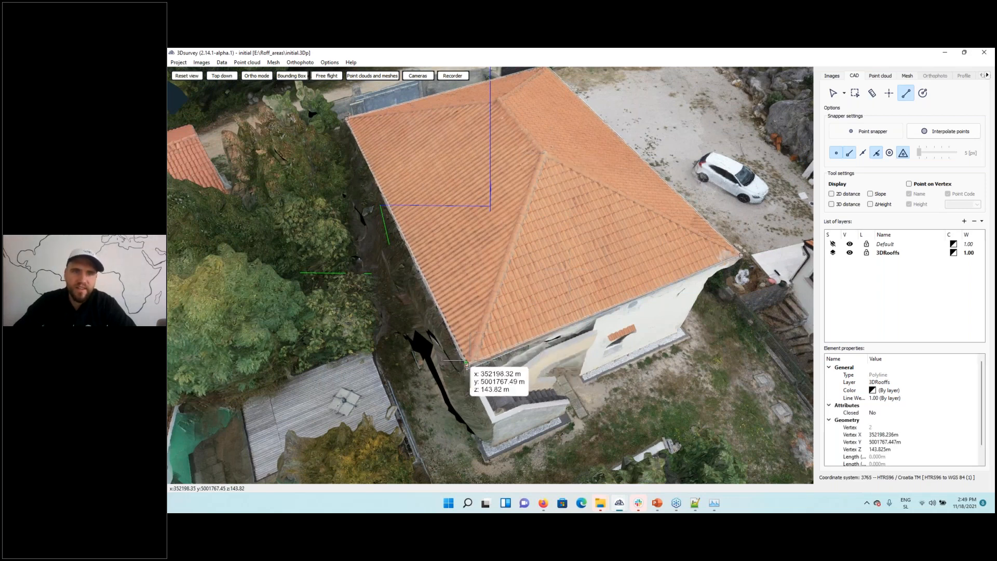
click(543, 151)
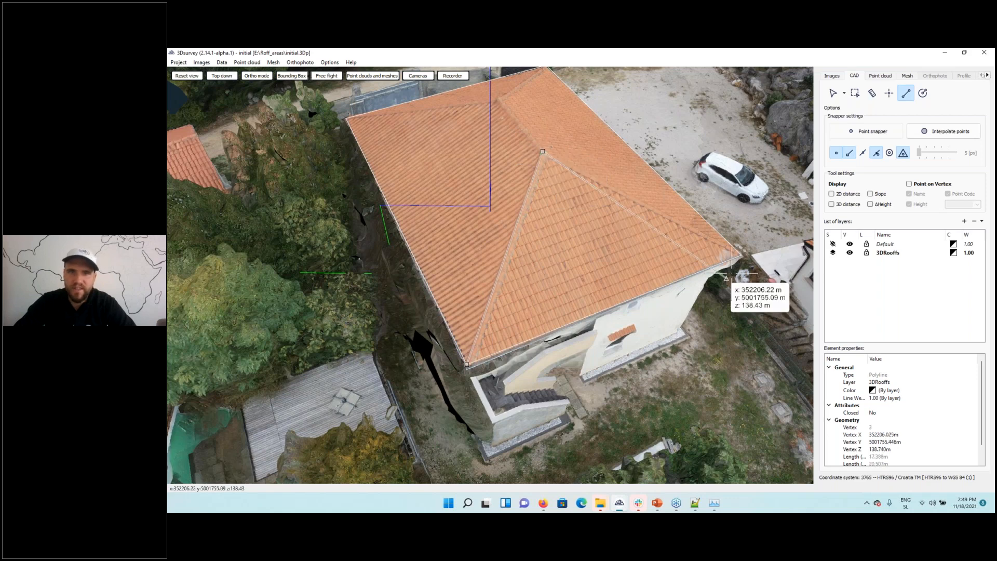
double_click(741, 255)
- Draw a polyline along the roof ridge from the drawn hips to its other end and down one hip to the eaves corner
drag(467, 226, 586, 223)
right_drag(519, 243, 643, 237)
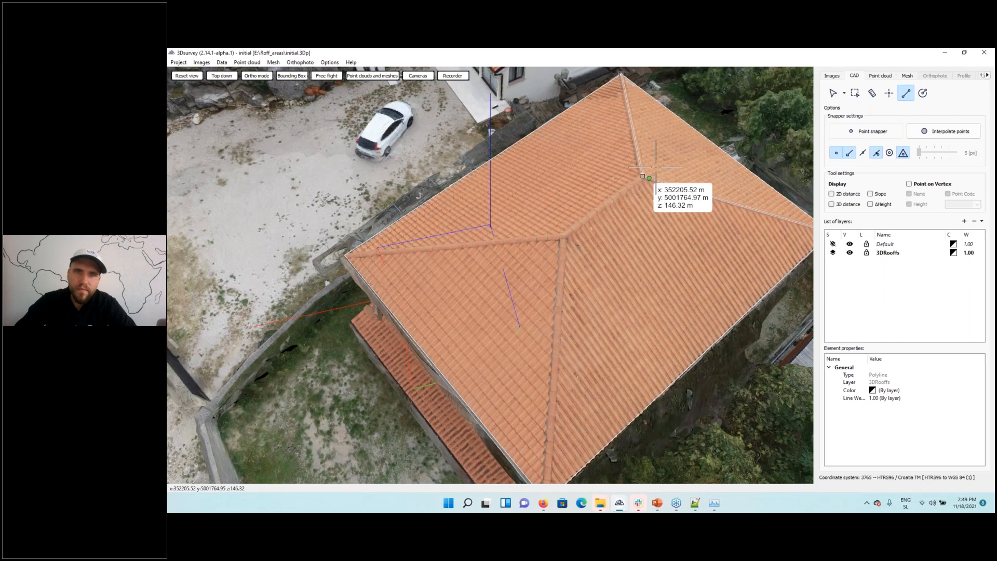
click(642, 176)
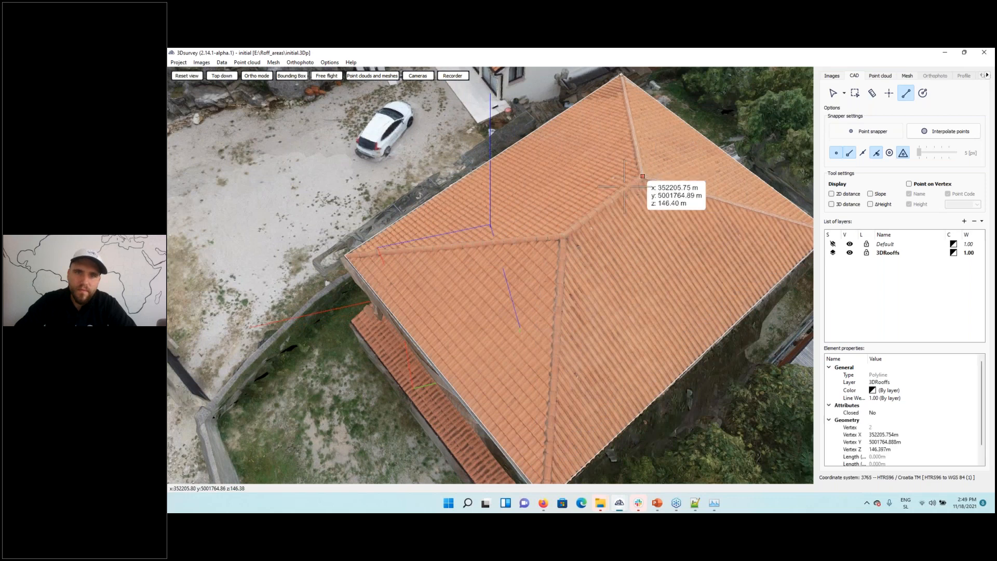
click(562, 236)
right_drag(556, 308, 595, 174)
click(587, 356)
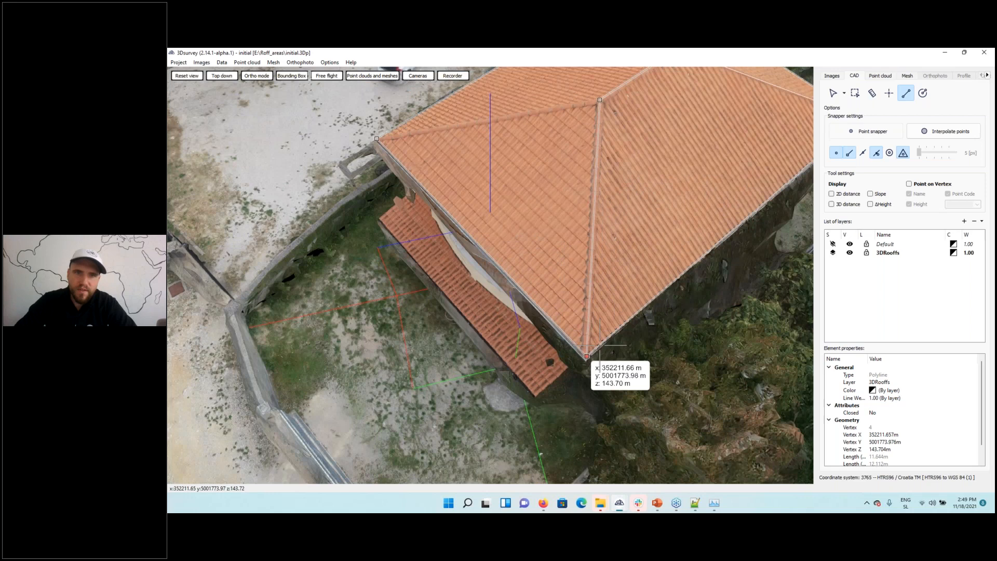
right_click(624, 304)
- Draw a polyline along the last hip, from the ridge end to the remaining eaves corner
right_drag(534, 222, 653, 355)
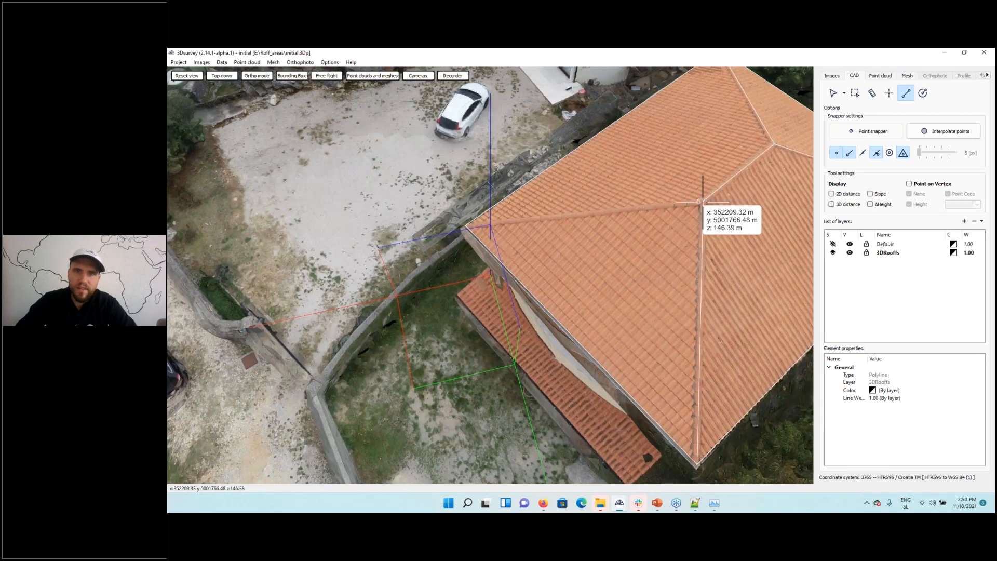
click(702, 201)
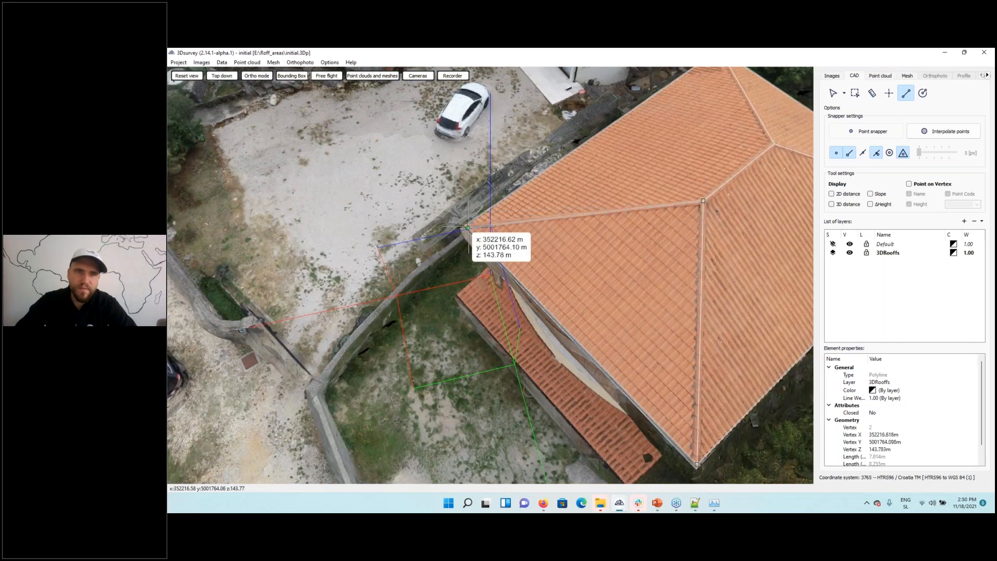
click(467, 225)
right_click(551, 240)
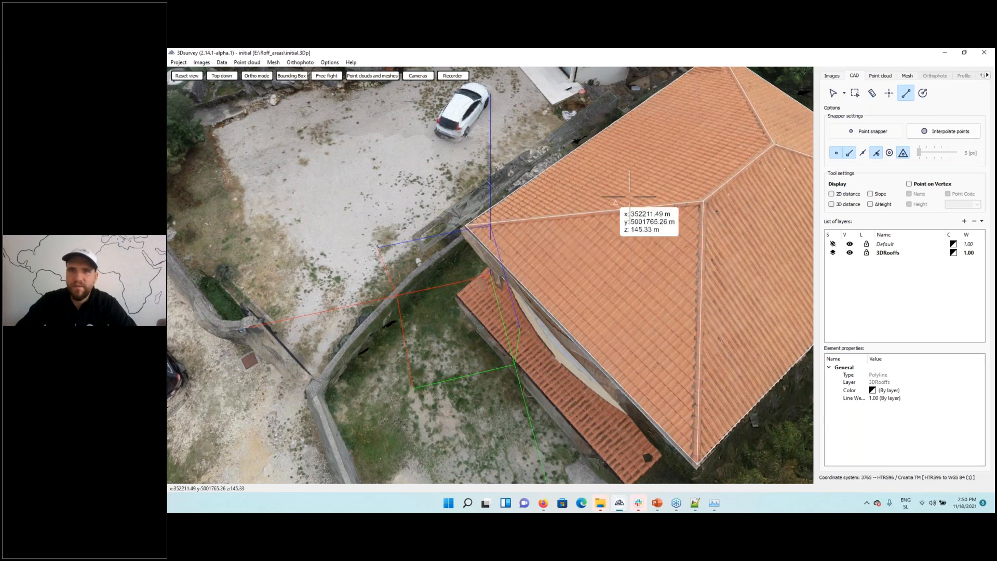
- Start a polyline along the stepped front eaves of the smaller house's main roof, through the notch to the far front corner
scroll(712, 225, down, 5)
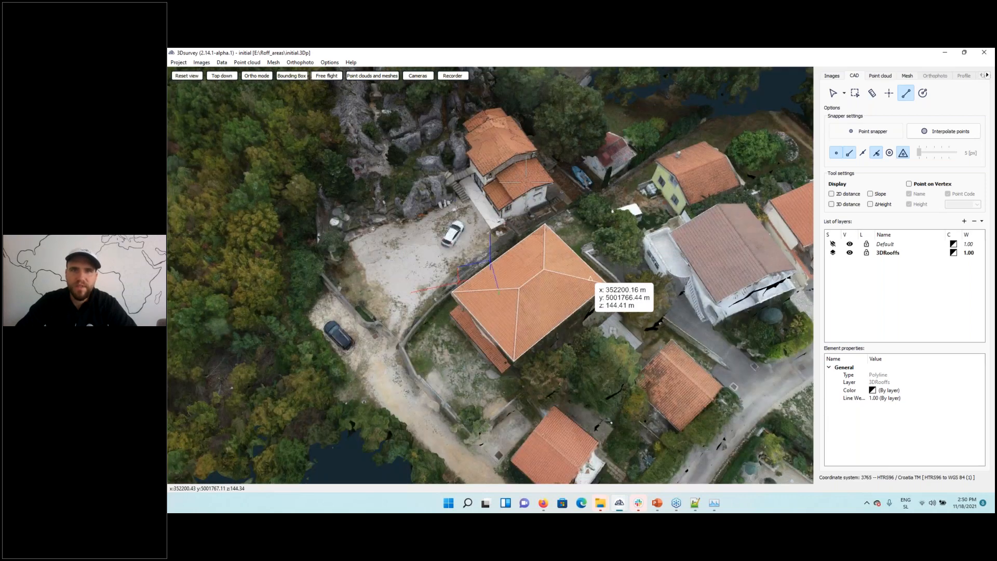
drag(526, 275, 670, 306)
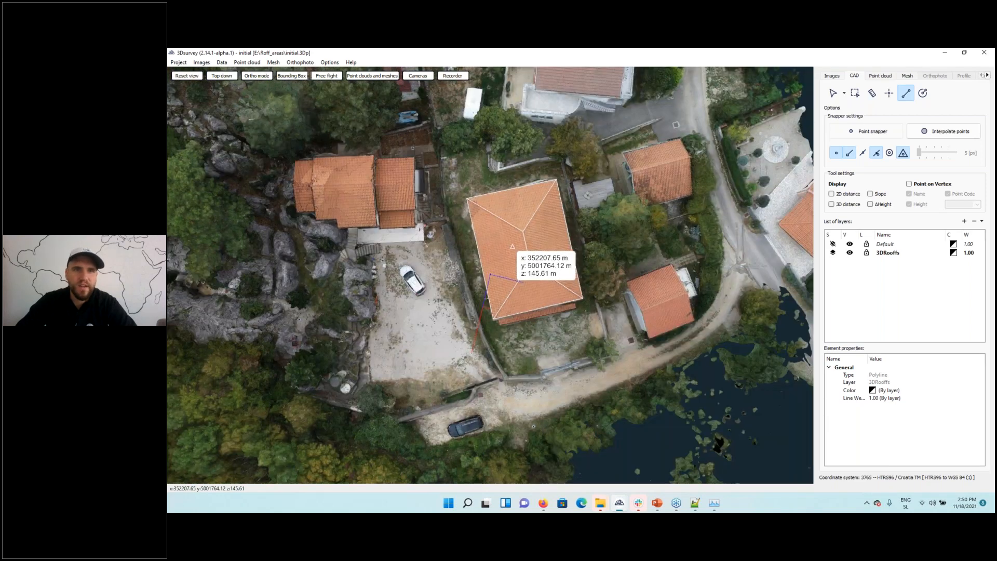
right_drag(416, 240, 543, 260)
scroll(543, 260, up, 5)
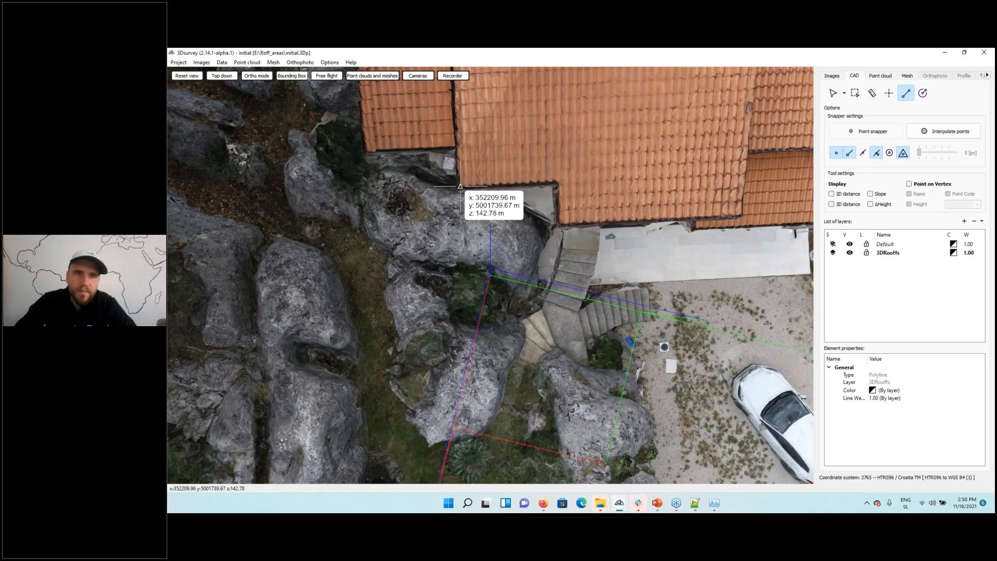
click(460, 186)
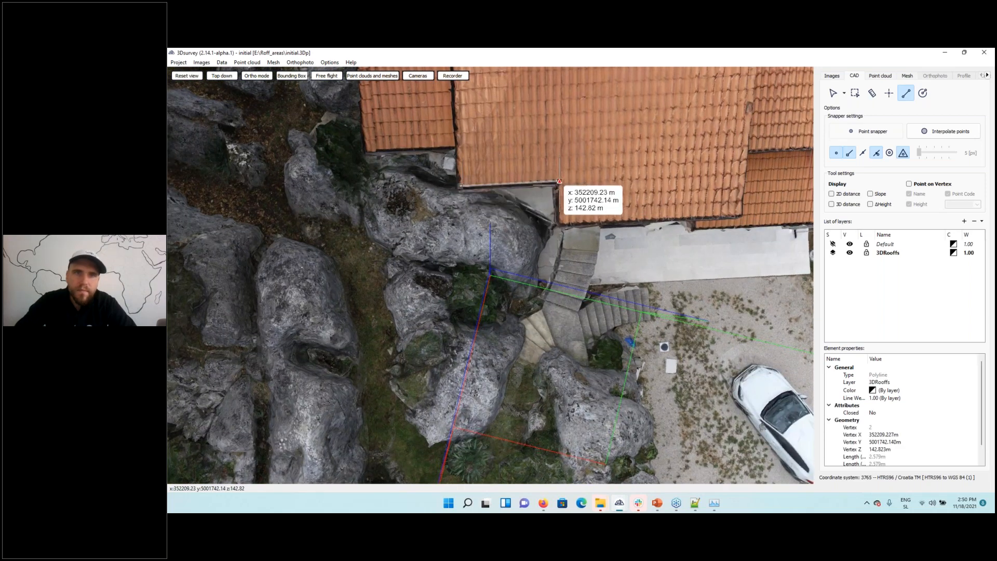
click(559, 181)
click(561, 221)
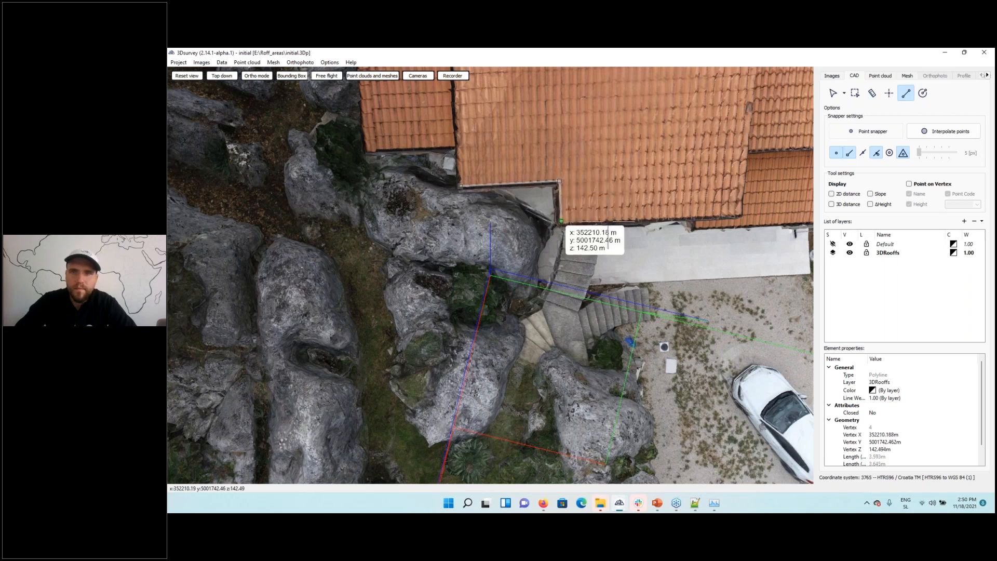
click(742, 215)
- Continue the outline over one ridge end, both rear eaves corners and the other ridge end, back to the starting corner
drag(710, 157, 607, 322)
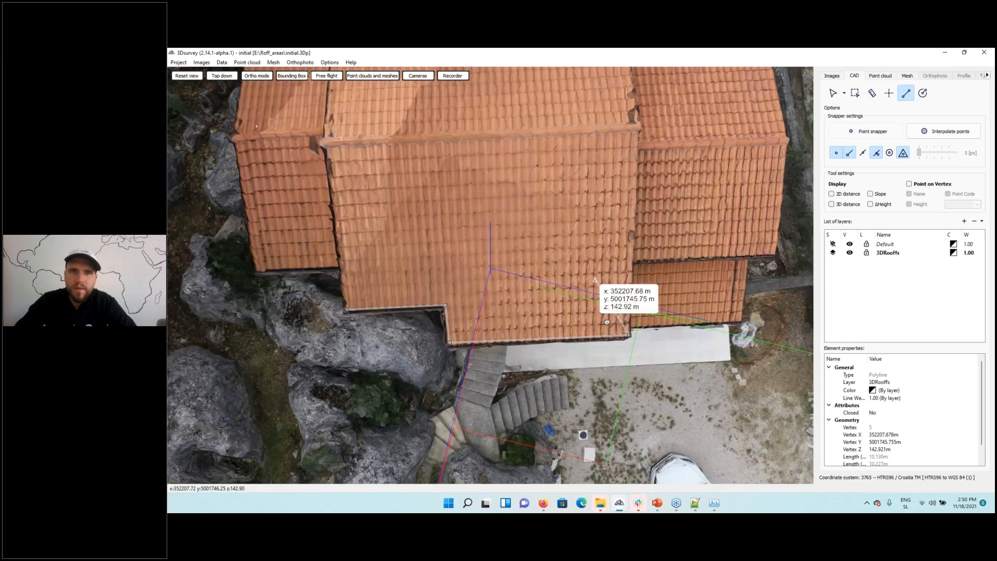
scroll(607, 321, up, 3)
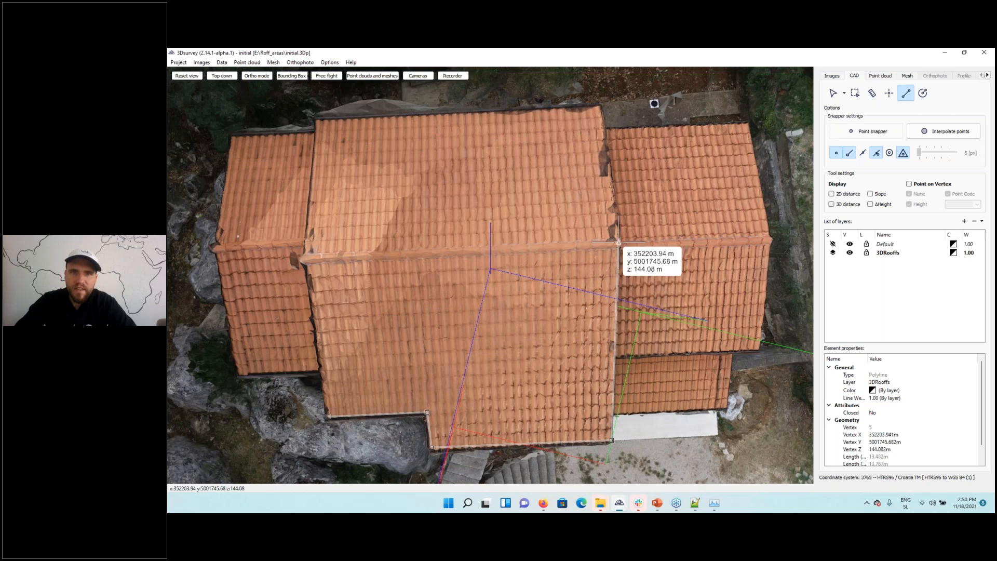
click(618, 242)
click(600, 106)
click(316, 119)
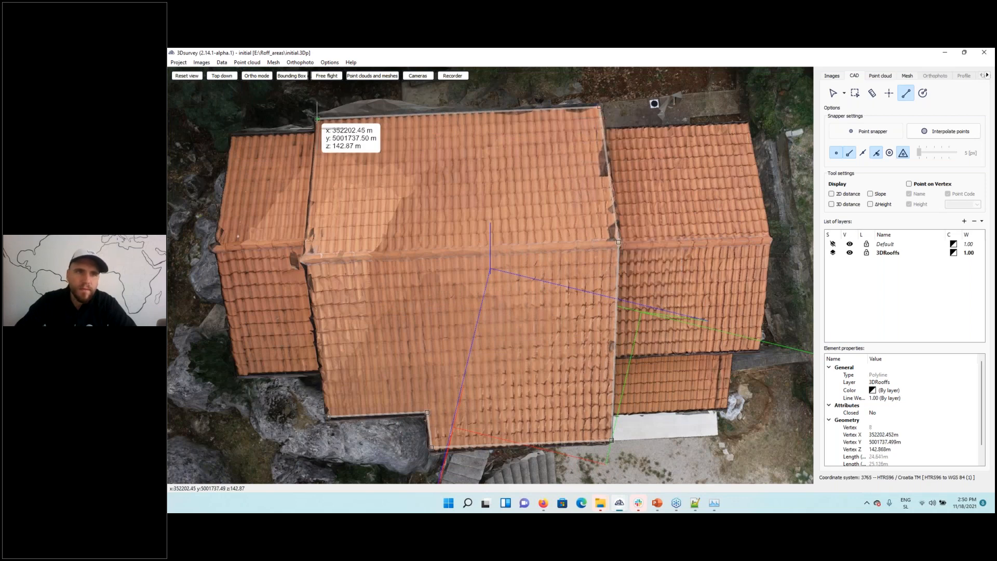
scroll(401, 222, down, 3)
scroll(439, 253, up, 1)
click(442, 249)
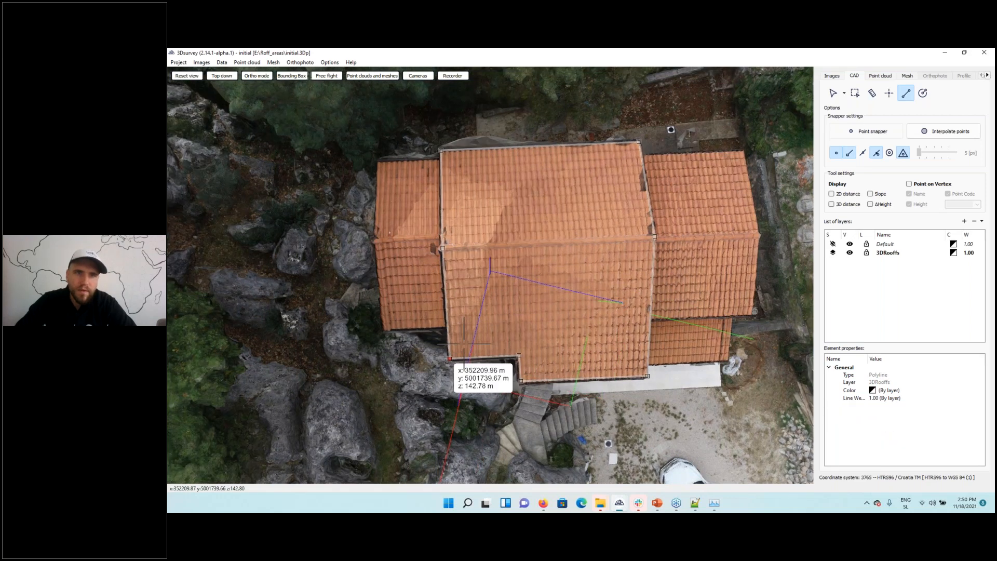
- Draw a polyline along the ridge of the smaller house's main roof, between its two gable ends
click(443, 248)
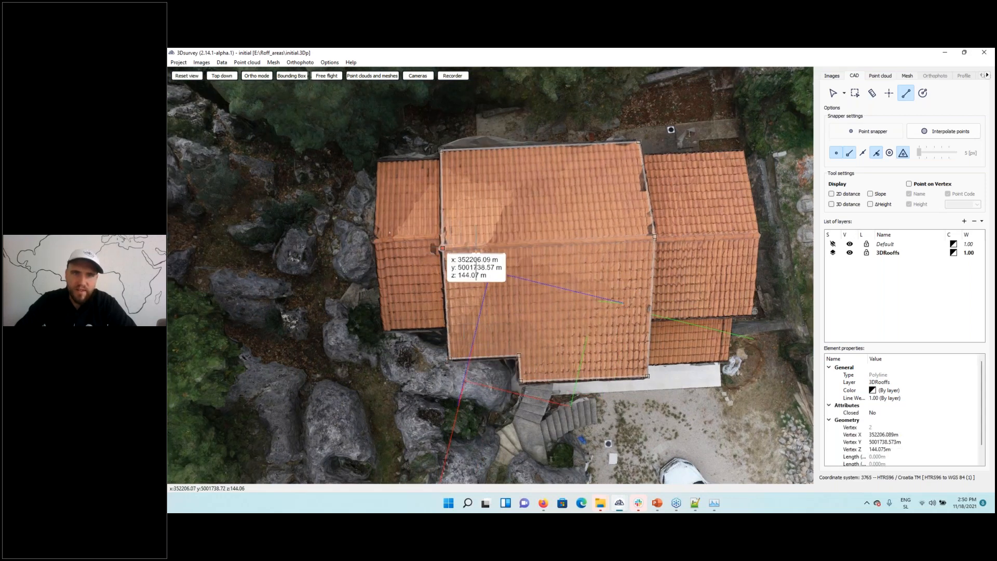
click(652, 235)
right_click(654, 237)
- Examine the roof lines drawn on both houses from several angles
drag(550, 290, 724, 215)
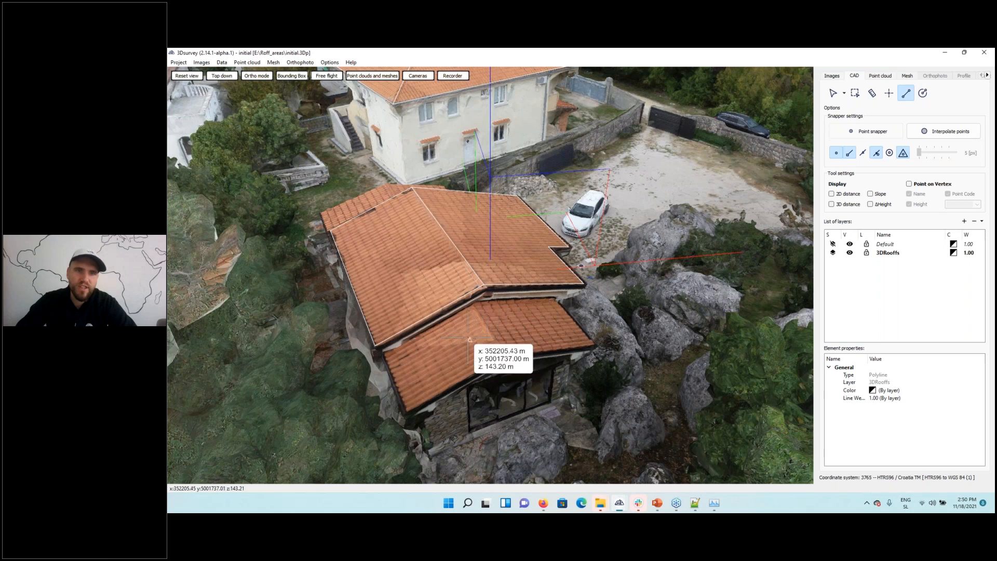
drag(483, 340, 534, 324)
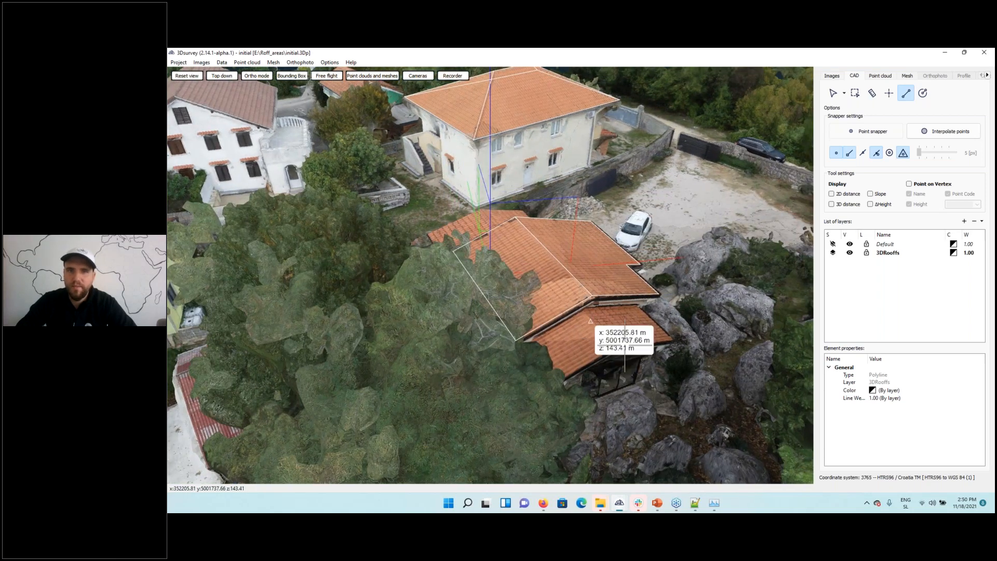
scroll(571, 329, down, 1)
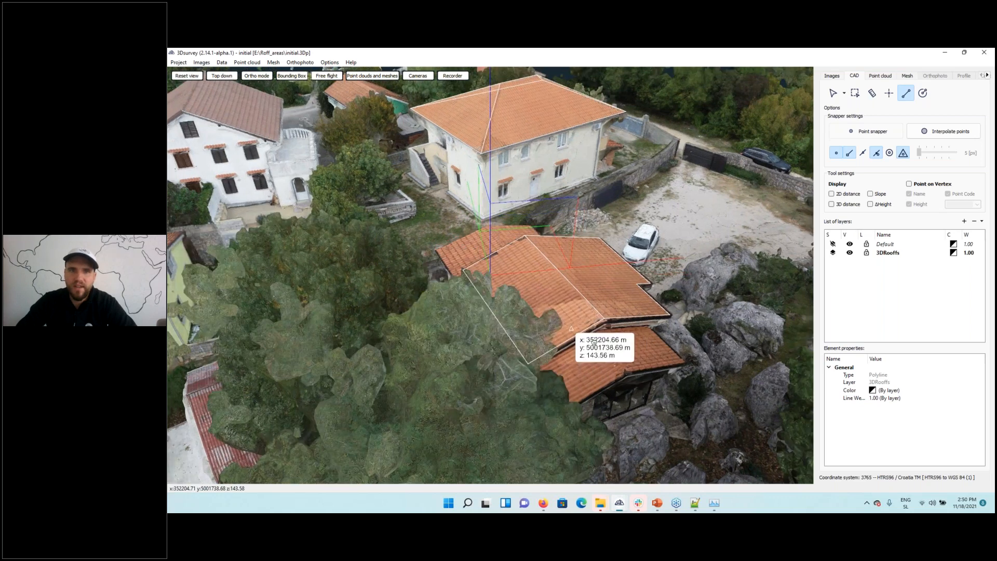
drag(509, 242, 565, 292)
drag(421, 185, 554, 235)
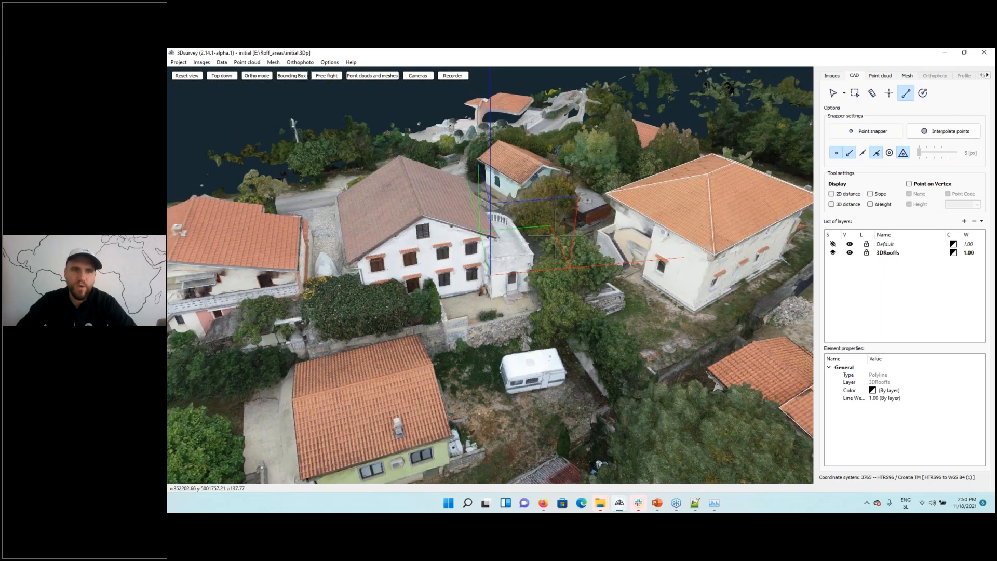
scroll(613, 308, down, 2)
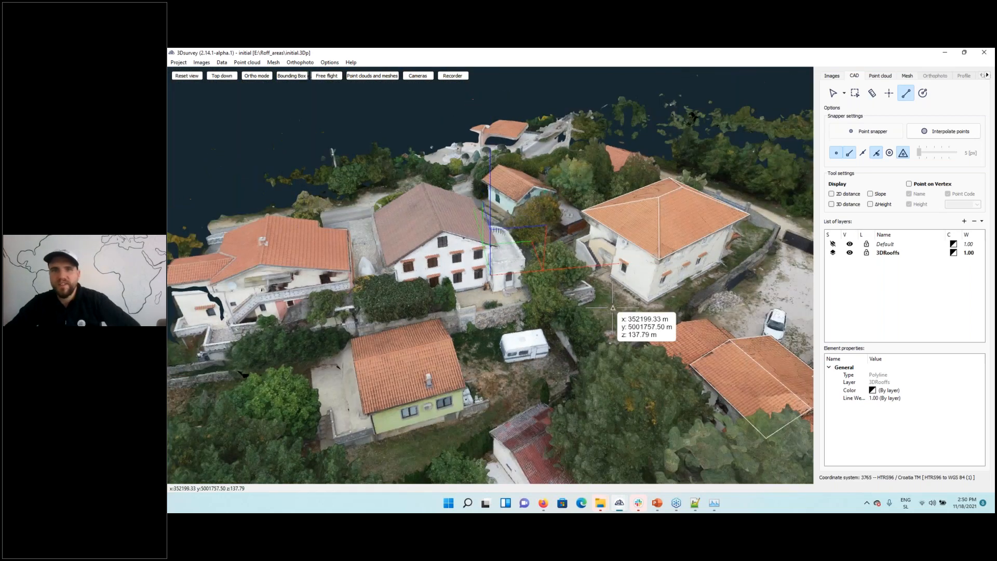
scroll(612, 307, down, 2)
drag(634, 326, 422, 315)
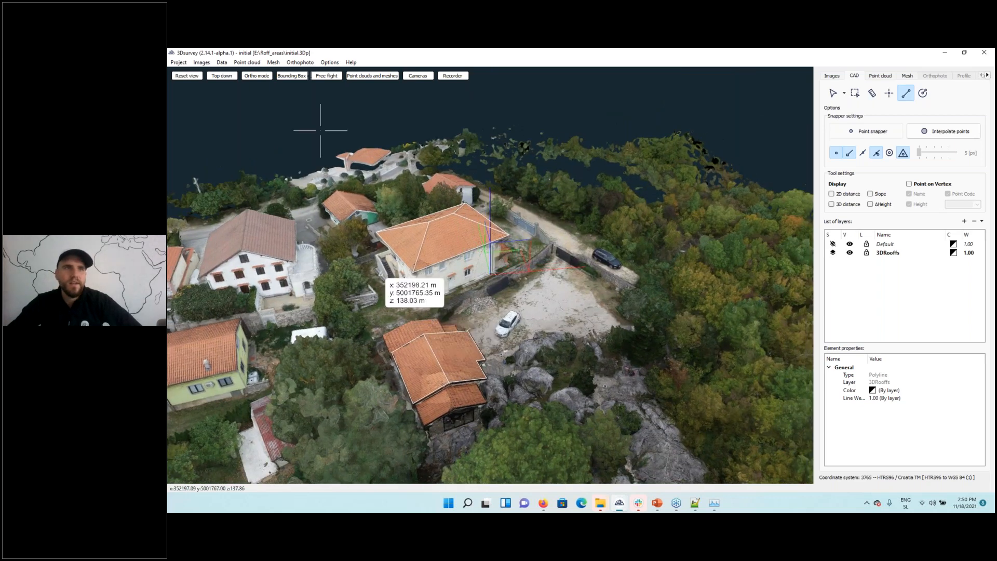
- Triangulate a mesh from the CAD data, using only the 3DRooffs layer as input
click(274, 62)
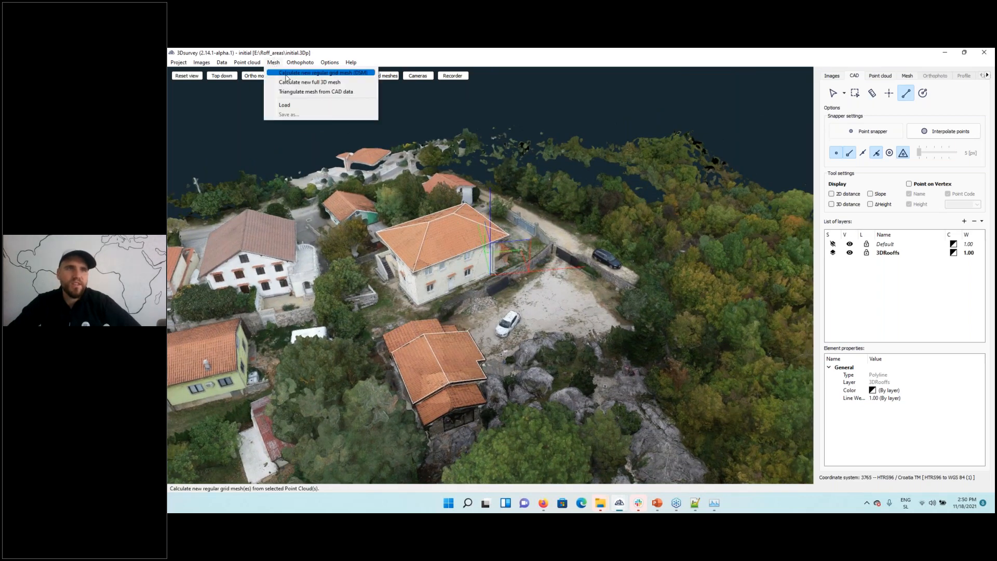
click(306, 93)
click(549, 226)
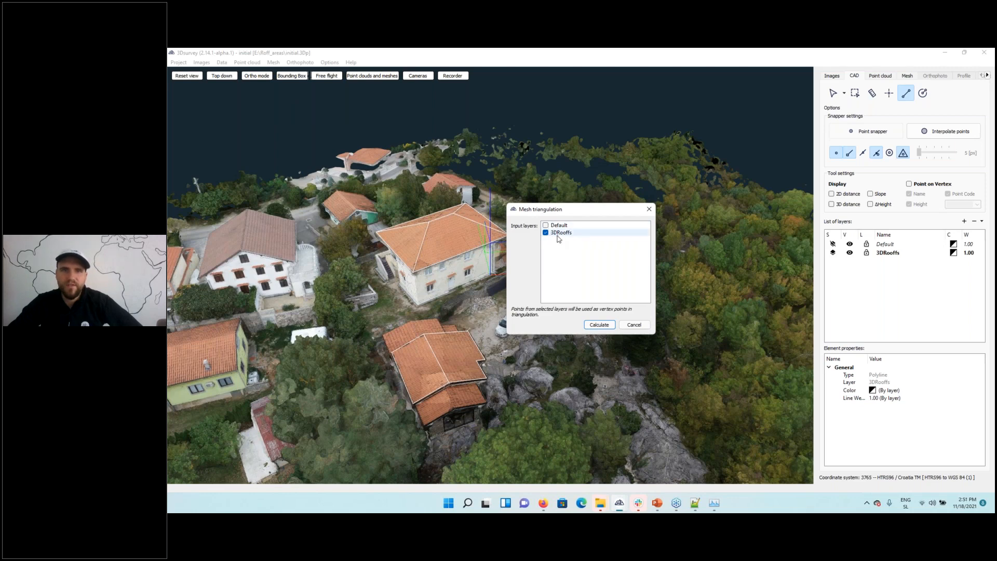
click(599, 325)
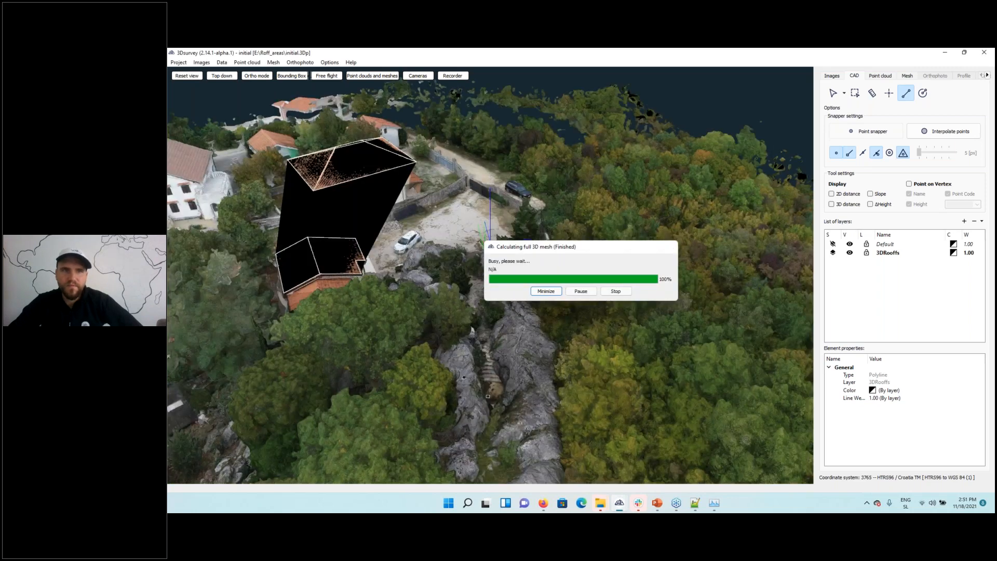
- Inspect the triangulated surface over the houses and hide the mesh_roofs mesh
scroll(444, 230, up, 8)
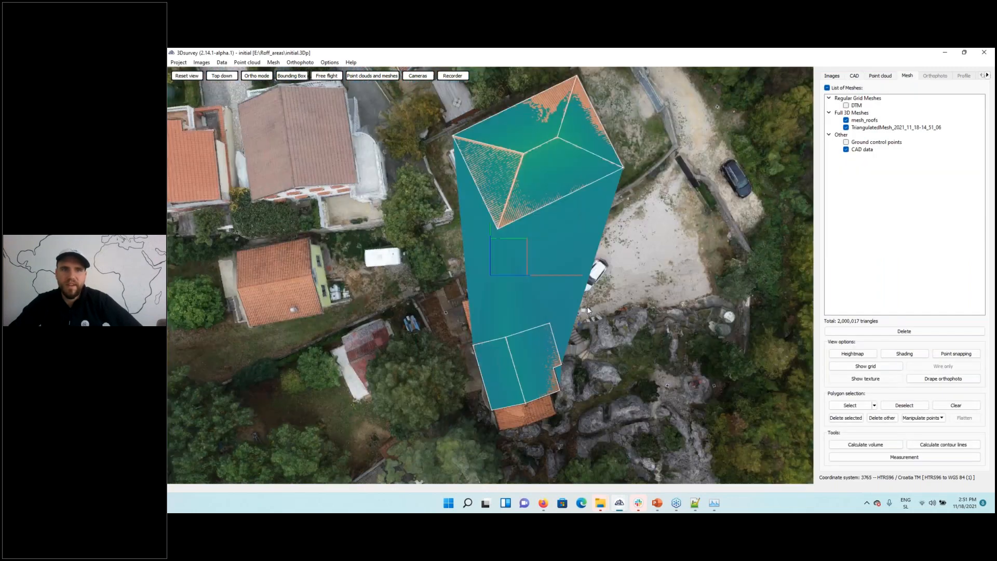
drag(587, 310, 517, 301)
drag(489, 353, 531, 345)
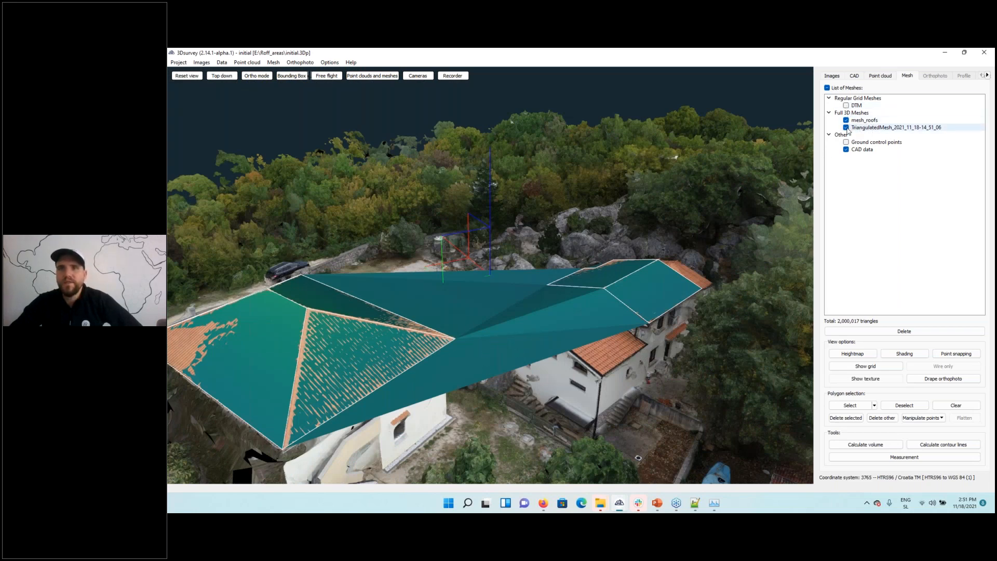
click(846, 120)
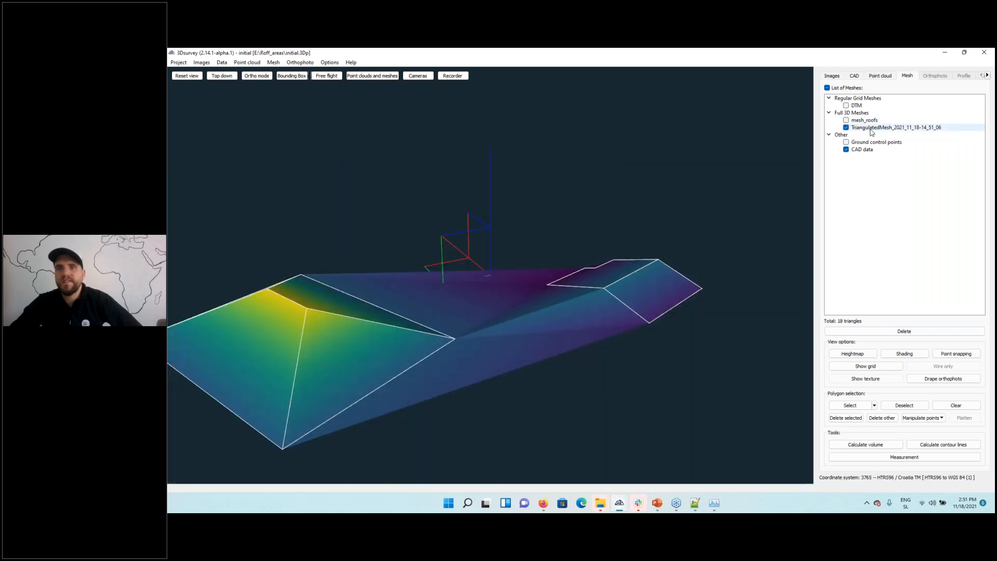
- Rename the new triangulated mesh as "Triangulated Mesh Roofs"
double_click(869, 127)
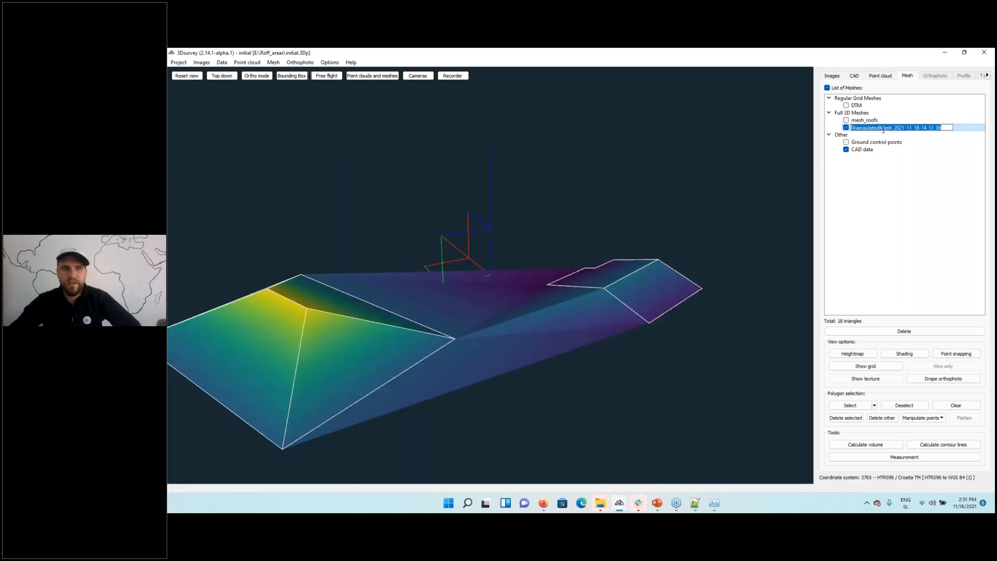
text(T)
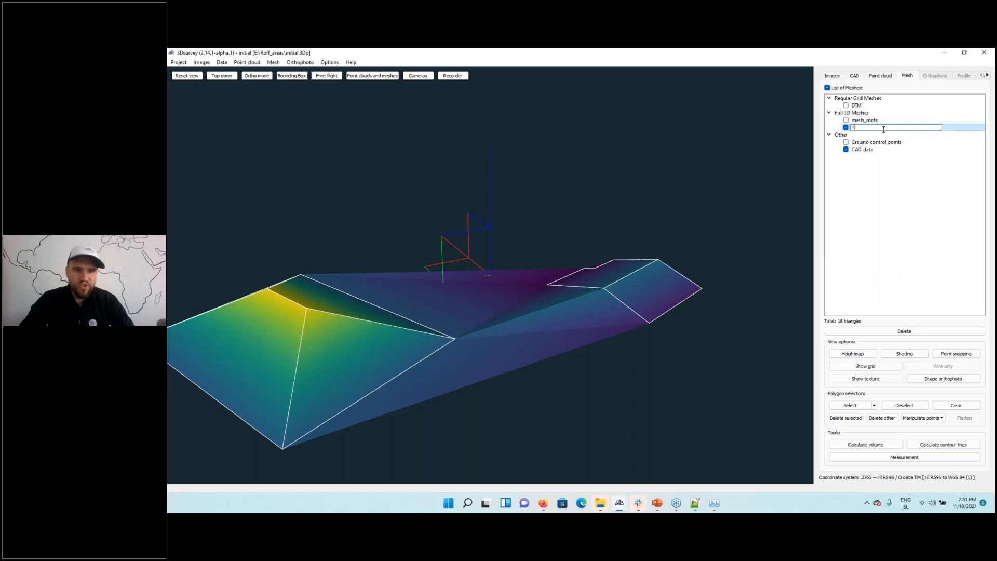
text(riangulat)
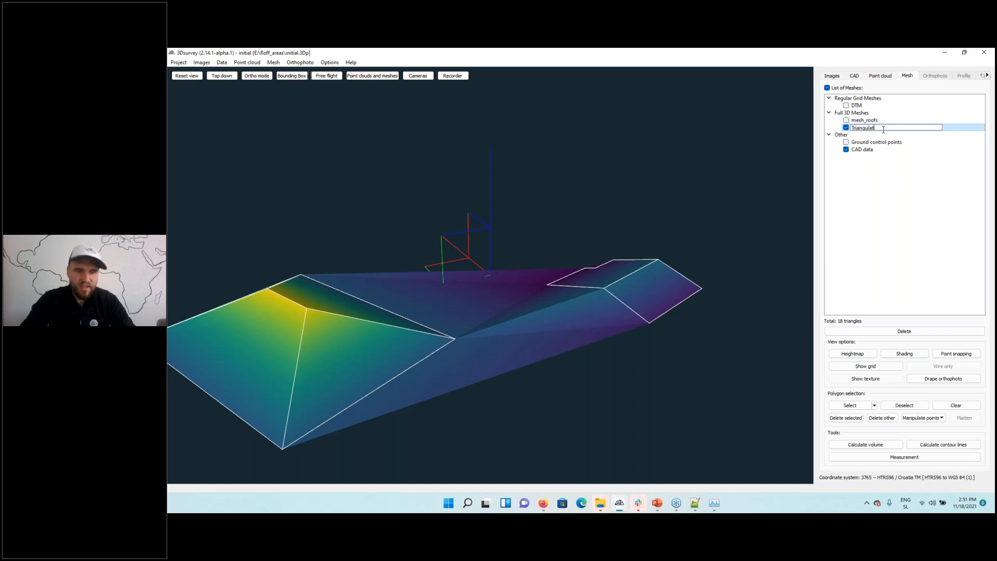
text(ed Mesh Roff)
key(BackSpace)
key(BackSpace)
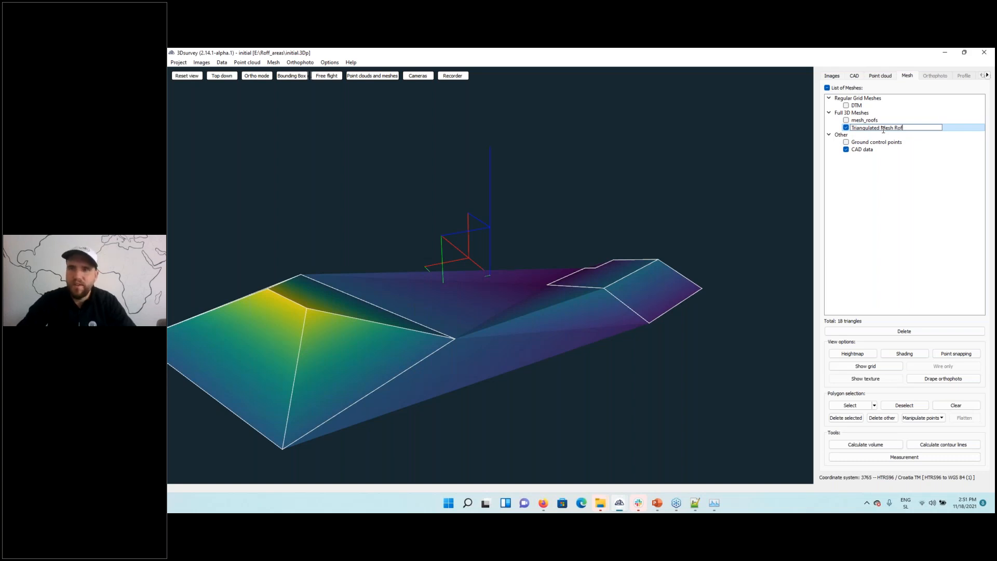
text(ofs)
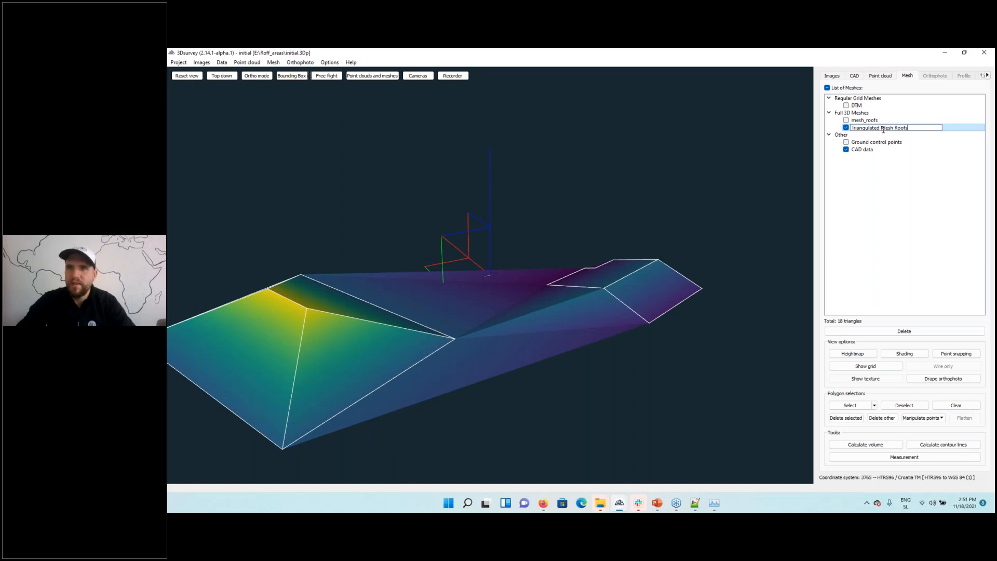
key(Return)
- Show the DTM mesh together with the triangulated roofs and view both from the side
drag(566, 298, 624, 298)
click(846, 105)
drag(755, 195, 464, 293)
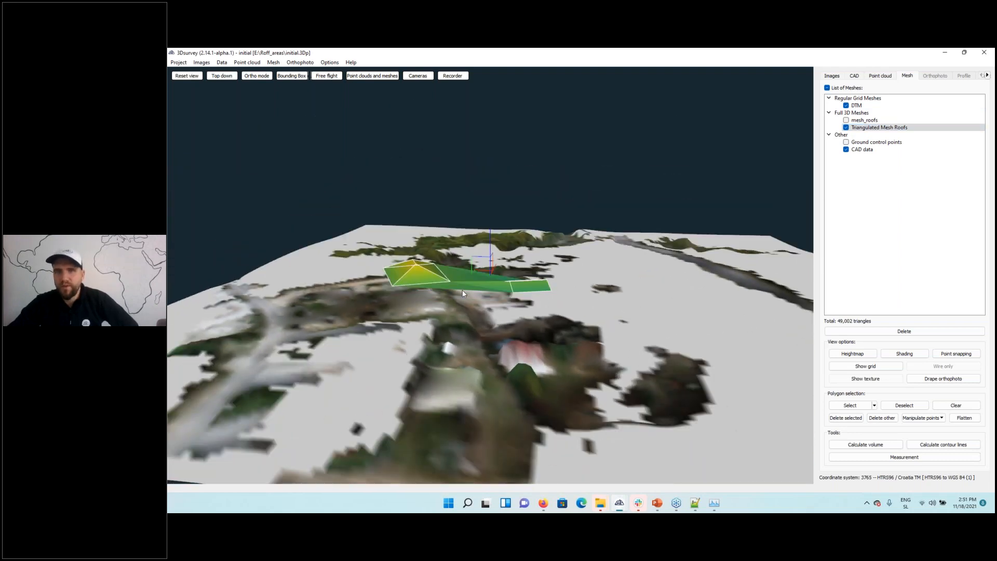
drag(438, 329, 466, 326)
- Calculate volumes from the DTM as initial surface to Triangulated Mesh Roofs as final surface, bounded by the closed lines in layer 3DRooffs
click(866, 445)
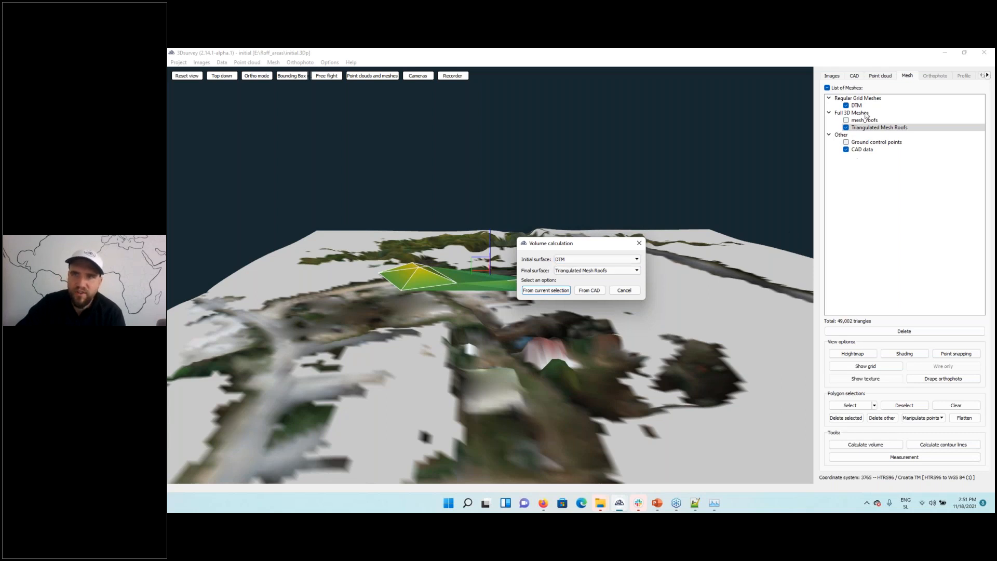
click(584, 259)
click(584, 262)
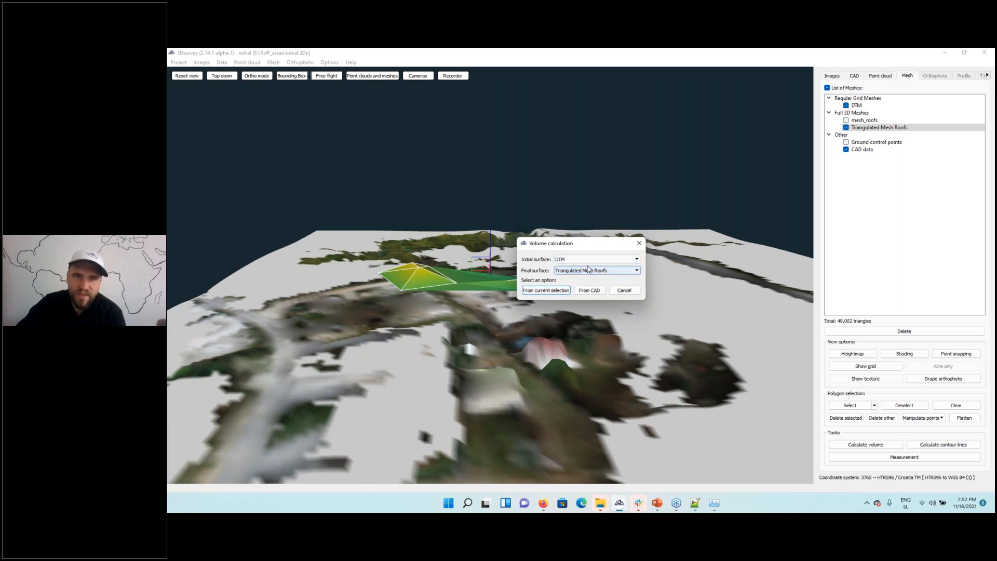
click(595, 291)
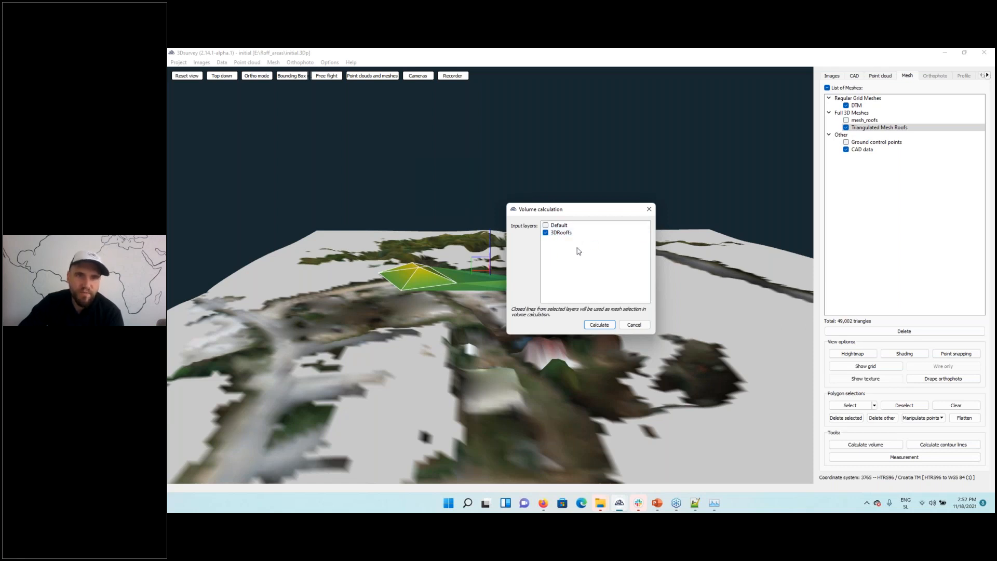
click(599, 325)
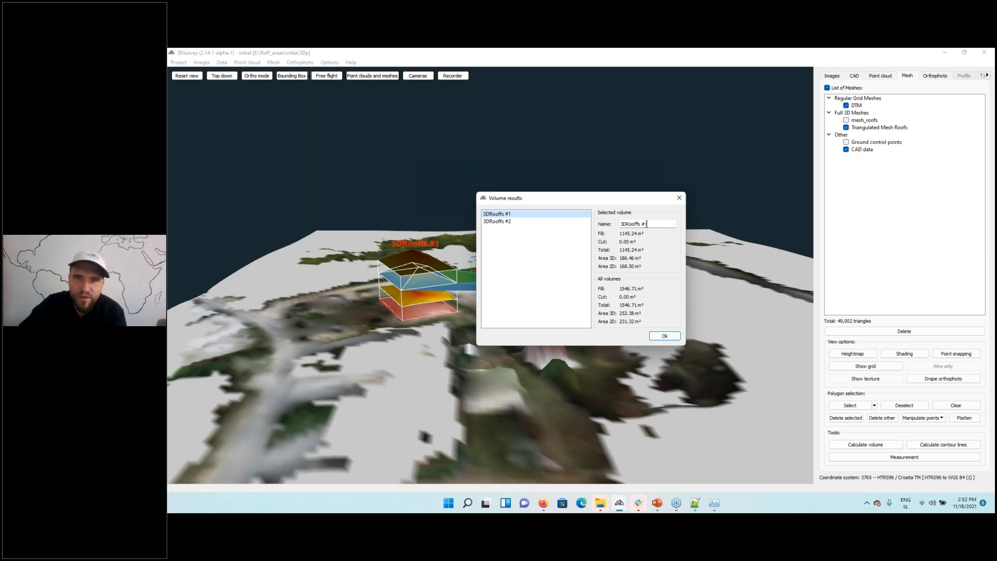
click(665, 337)
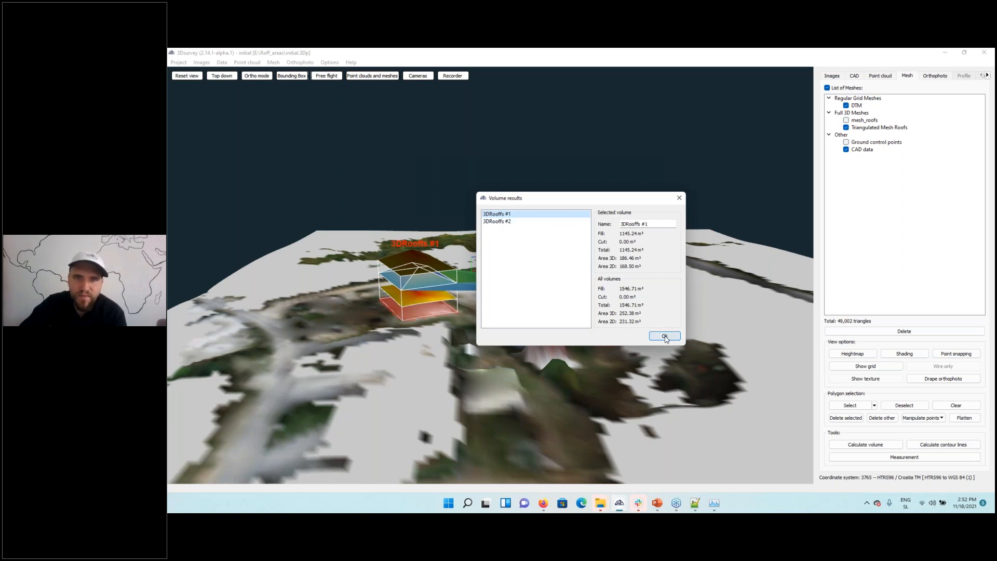
- Hide the Triangulated Mesh Roofs mesh to leave the calculated volumes over the DTM
click(987, 76)
click(988, 76)
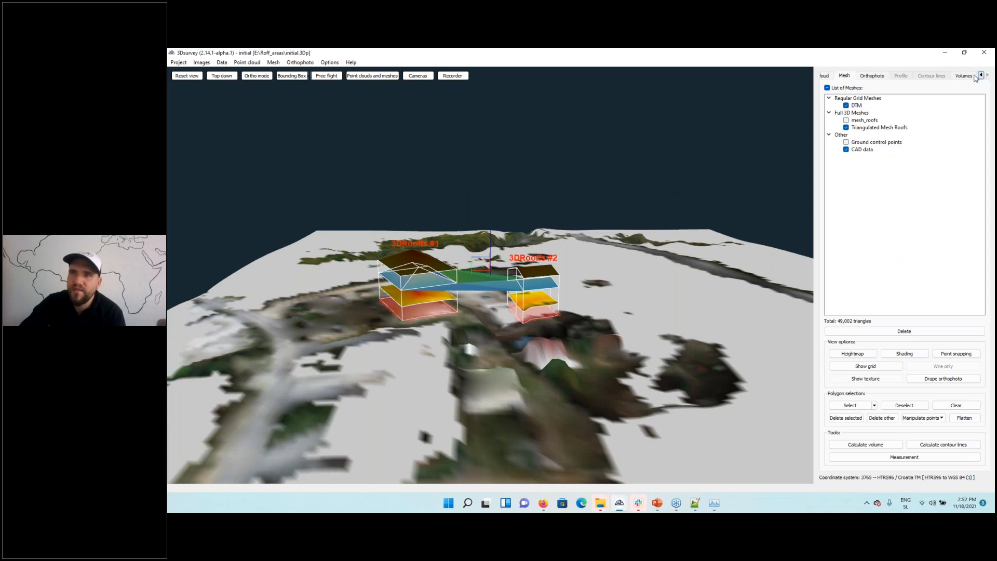
click(845, 127)
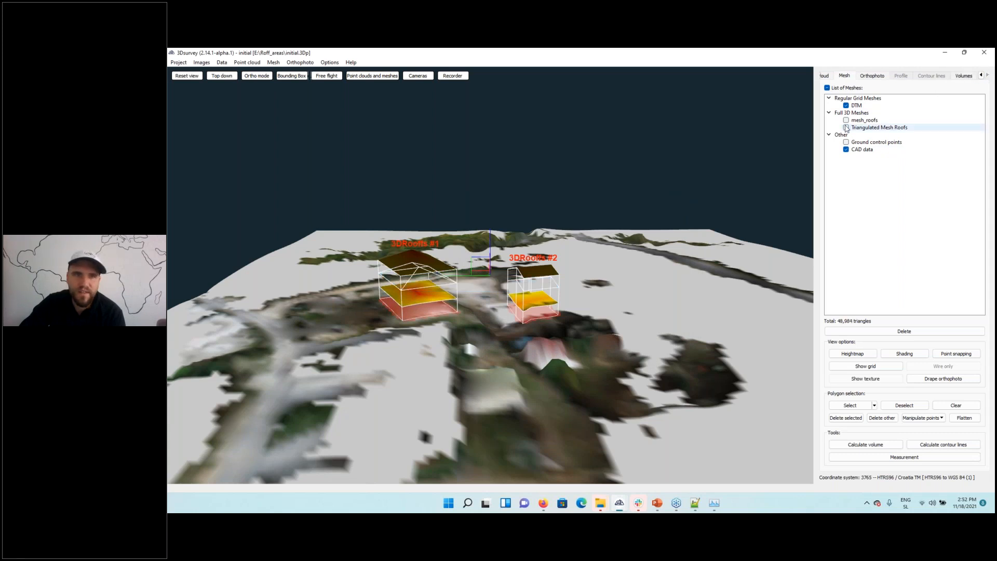
- Isolate the 3DRooffs #1 volume and examine its shape, fill volume and 2D and 3D areas from several sides
click(964, 76)
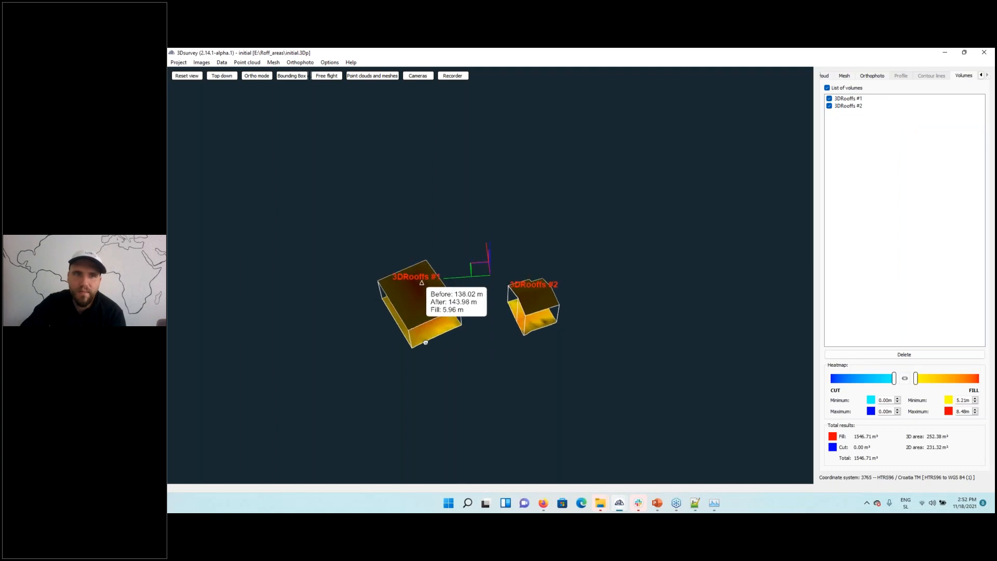
click(830, 106)
scroll(428, 261, up, 5)
right_drag(429, 262, 683, 274)
scroll(590, 307, up, 5)
scroll(587, 308, down, 3)
drag(564, 326, 621, 273)
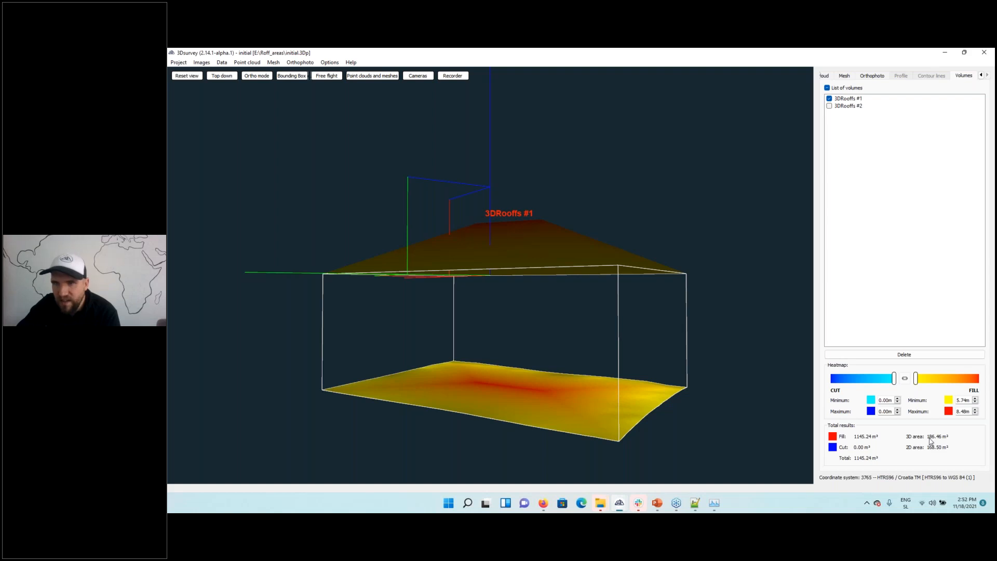
drag(705, 337, 614, 329)
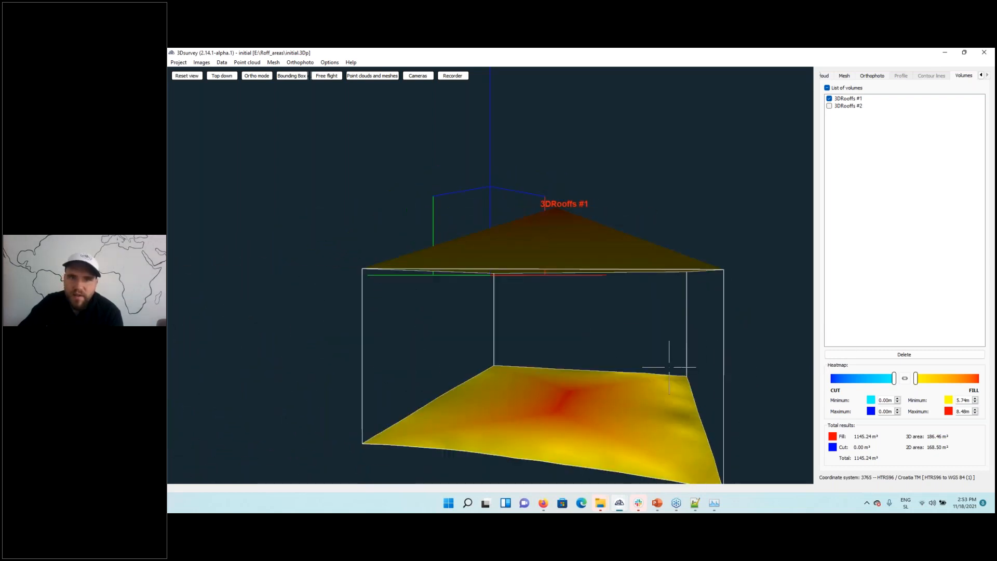
- Show only the 3DRooffs #2 volume and examine its shape, fill volume and 2D and 3D areas
click(829, 105)
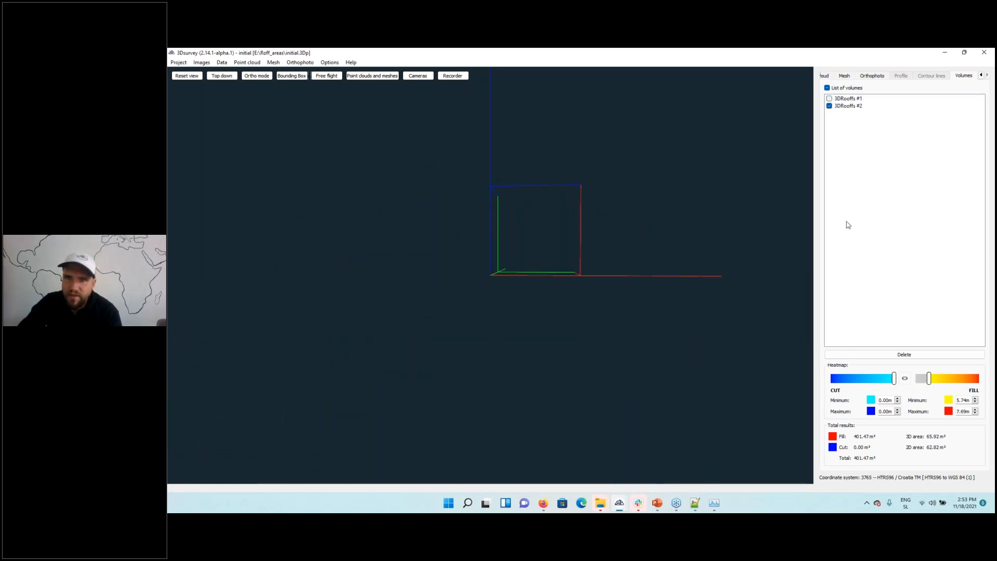
scroll(714, 291, down, 4)
drag(633, 320, 618, 358)
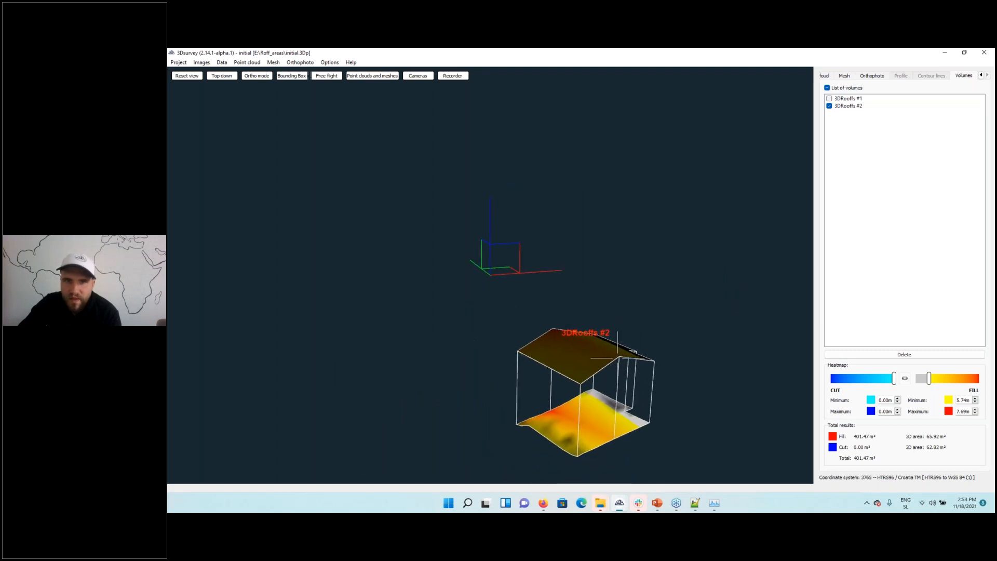
right_drag(568, 305, 523, 256)
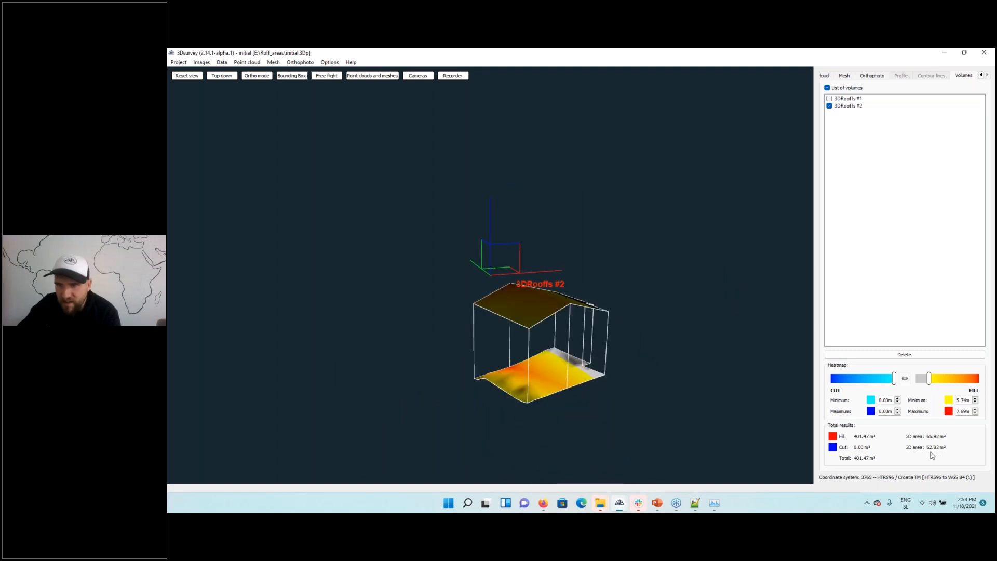
right_drag(625, 354, 571, 322)
scroll(572, 322, up, 4)
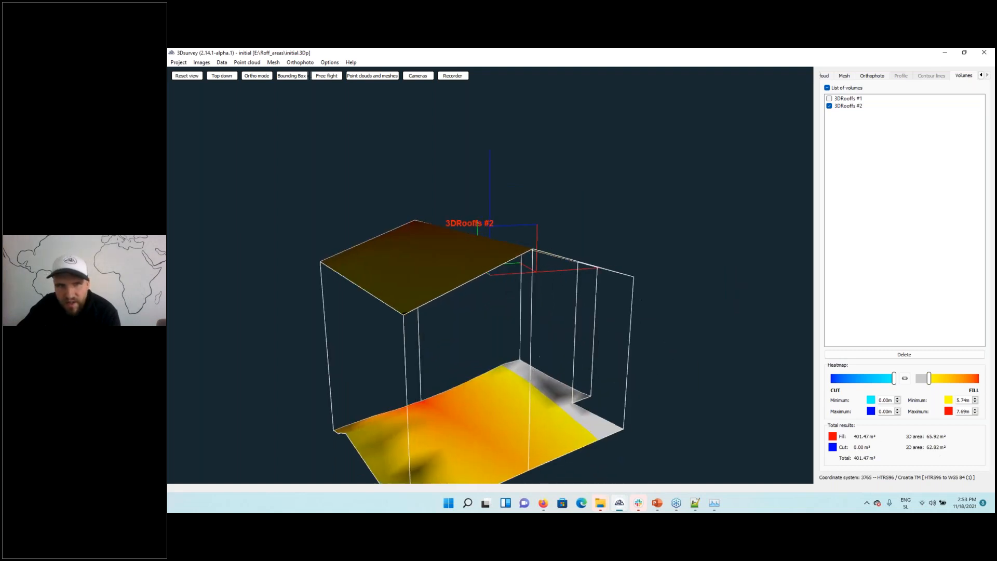
drag(571, 323, 527, 296)
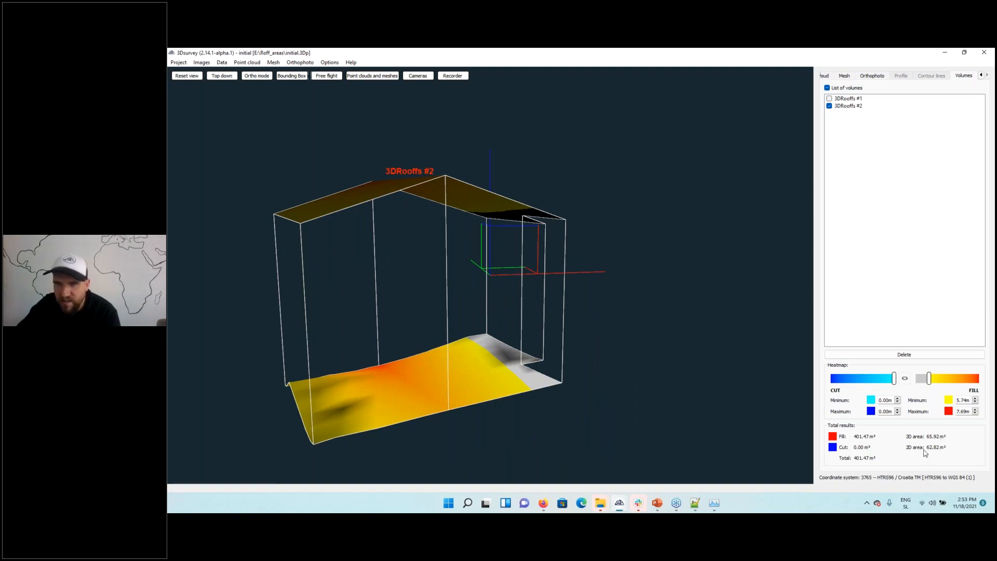
mouse_move(585, 334)
mouse_down()
mouse_move(602, 352)
mouse_move(587, 333)
mouse_up()
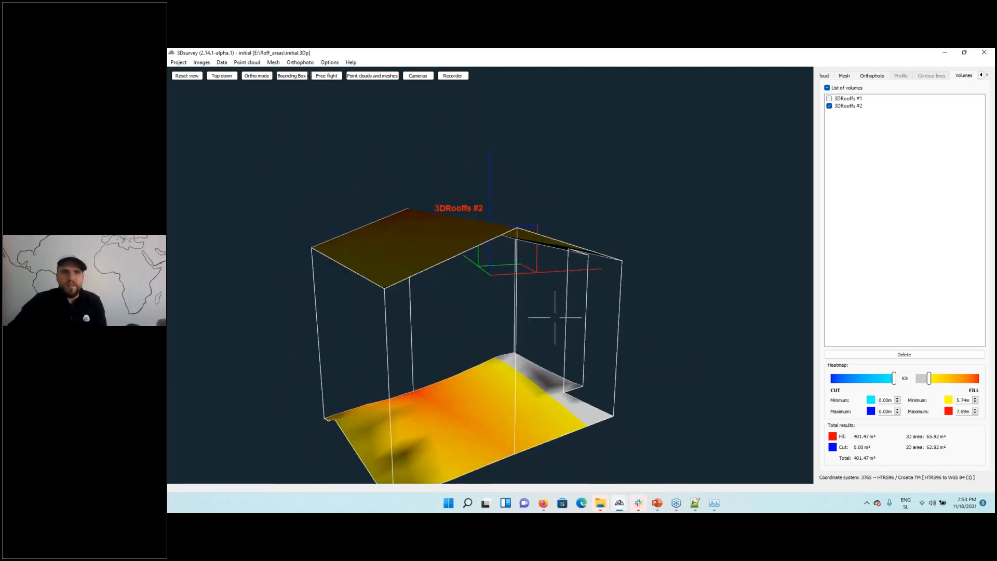
- Show the 3DRooffs #1 volume again and view both building volumes with their combined totals
drag(522, 309, 545, 348)
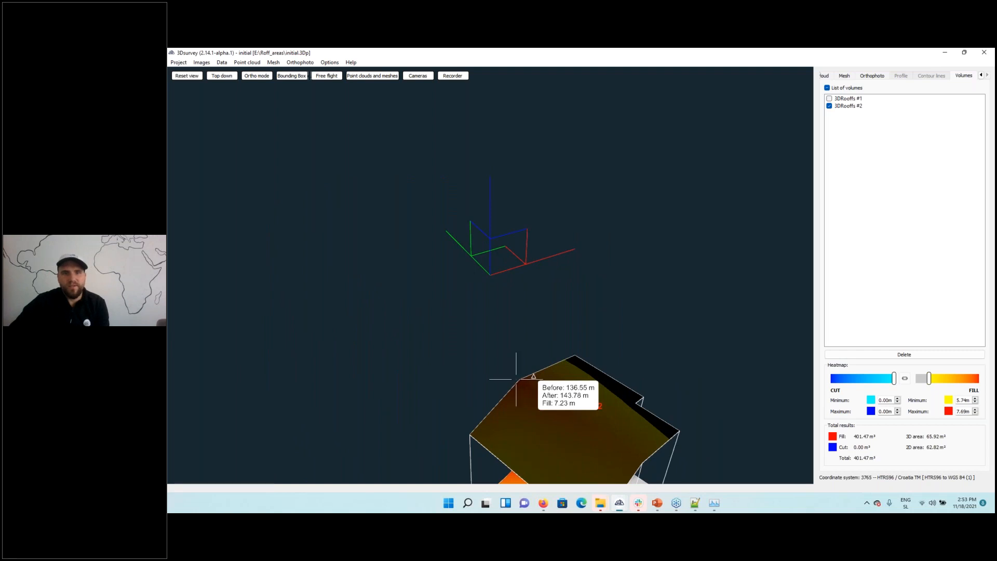
drag(594, 384, 545, 325)
mouse_move(546, 325)
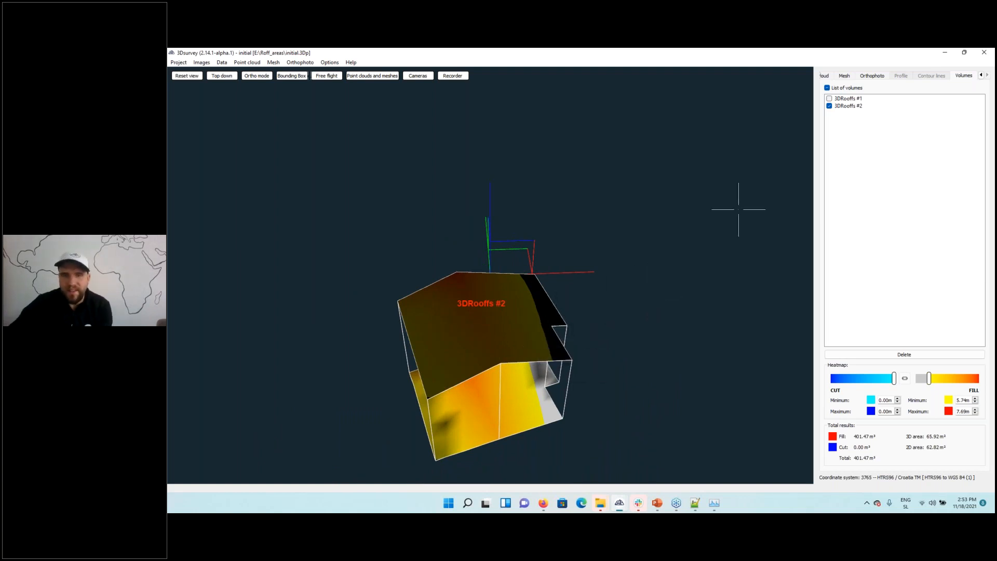
click(829, 98)
drag(665, 203, 760, 218)
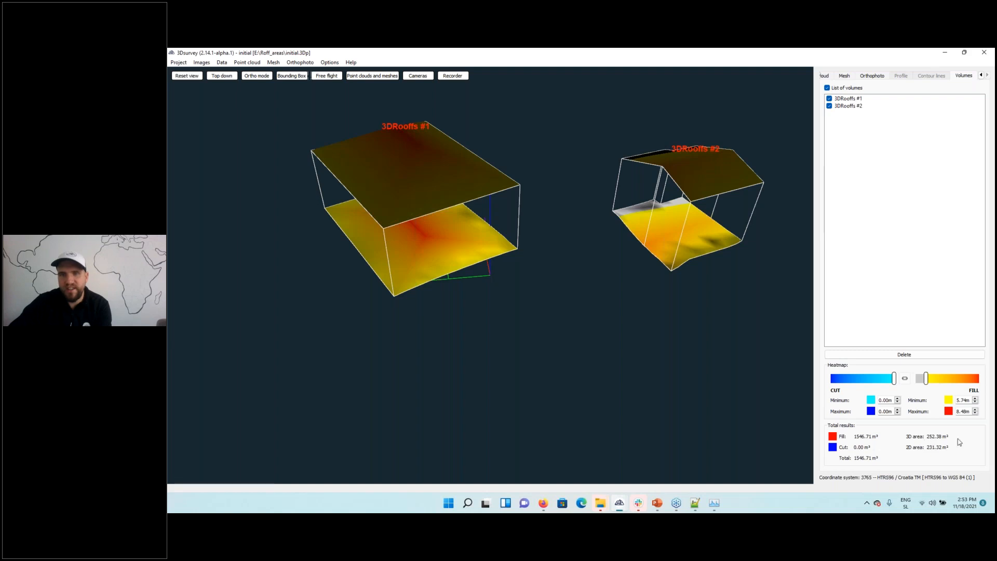
- Switch to the example_breaklines_webinar_initial_example project and examine the gravel stockpile beside the road
mouse_move(618, 508)
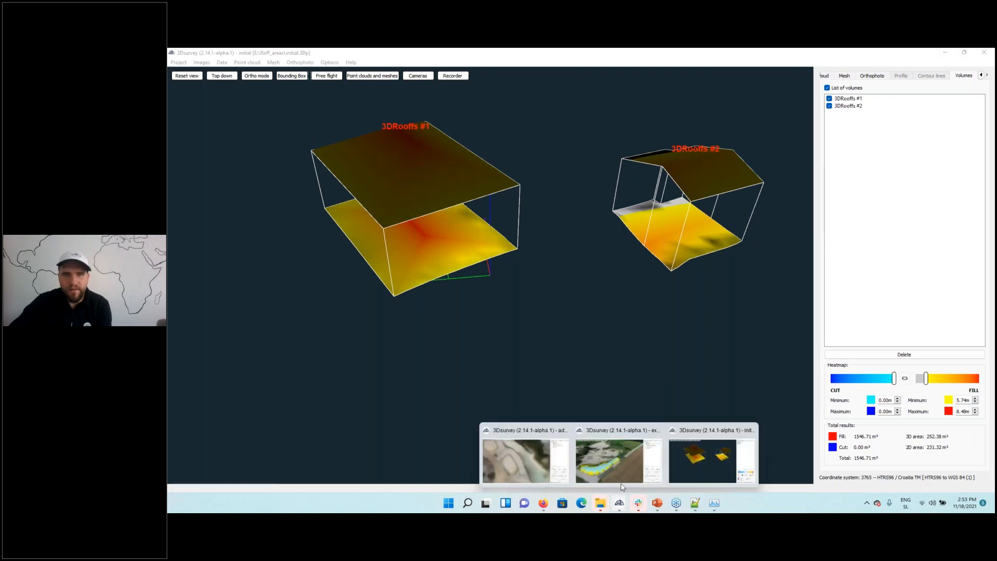
click(618, 466)
scroll(462, 293, down, 2)
drag(364, 233, 576, 280)
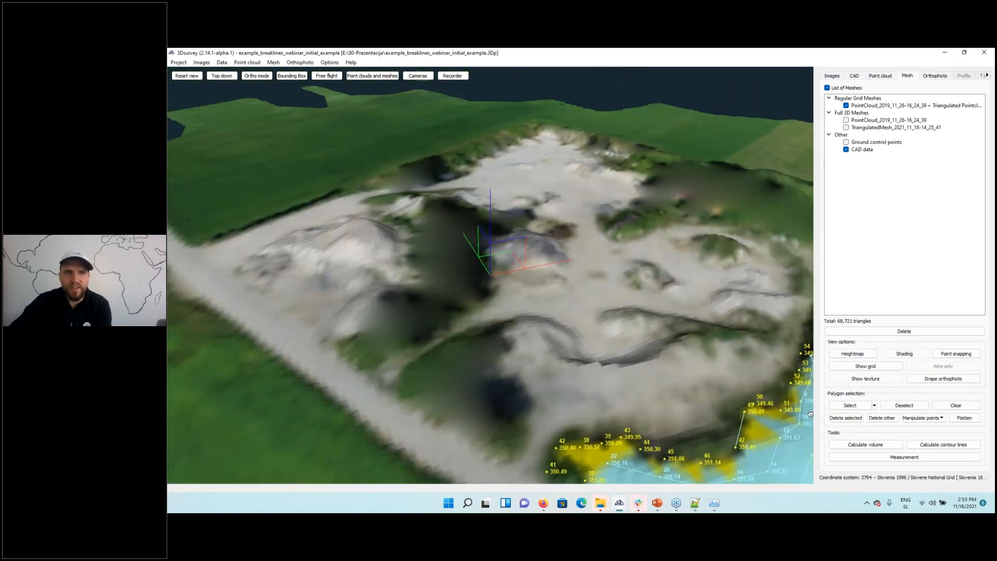
scroll(437, 244, up, 2)
drag(437, 243, 672, 281)
scroll(515, 344, down, 5)
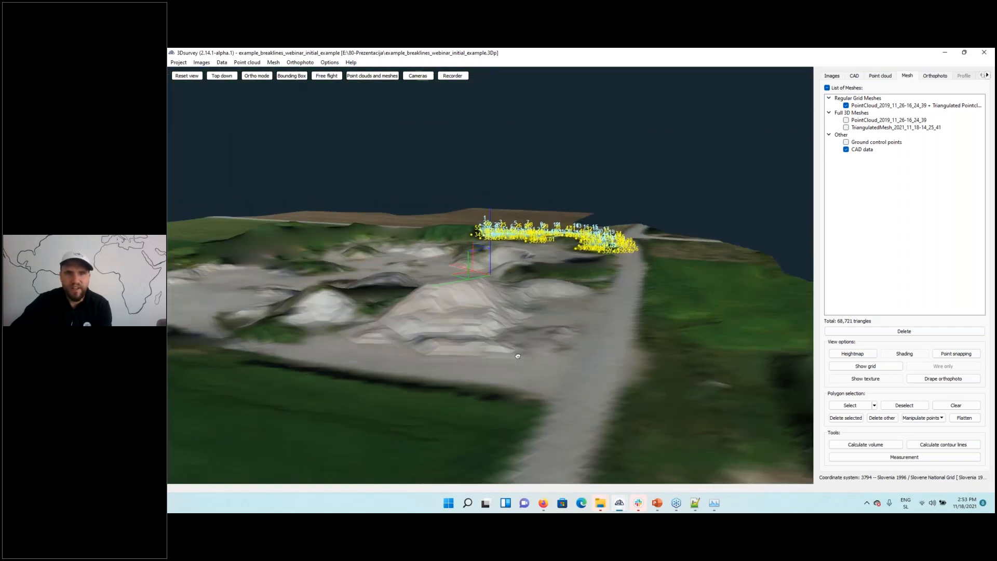
drag(515, 348, 527, 387)
drag(569, 346, 430, 238)
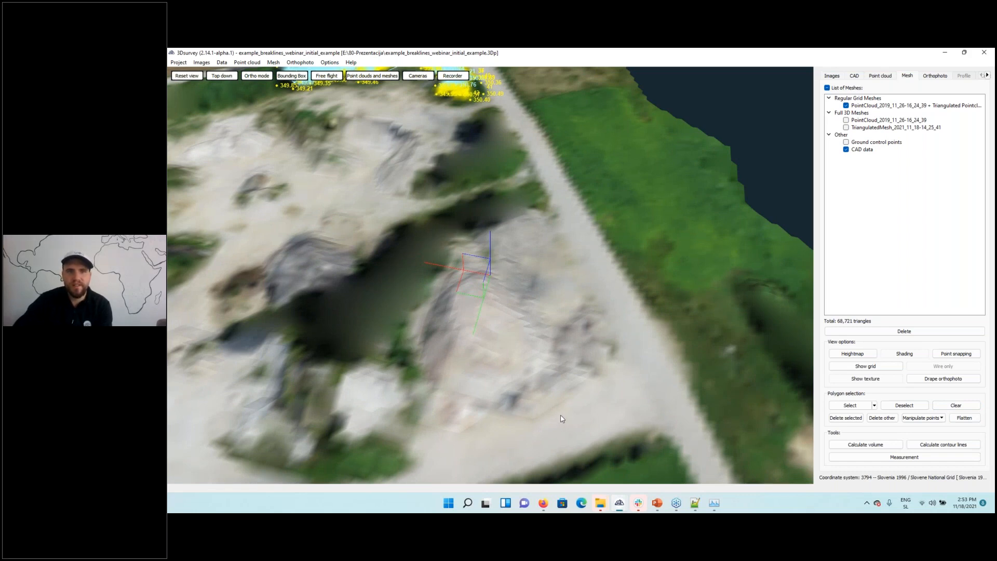
- Outline the main part of the gravel stockpile with a closed polygon selection on the mesh
drag(504, 385, 519, 353)
click(852, 406)
drag(579, 281, 583, 330)
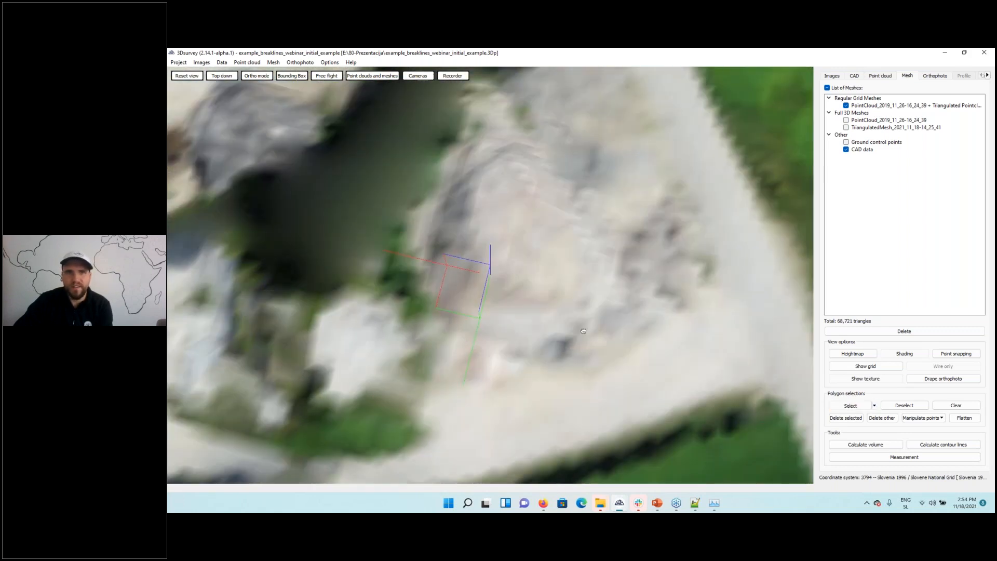
click(512, 383)
click(414, 292)
click(425, 172)
click(449, 121)
click(494, 80)
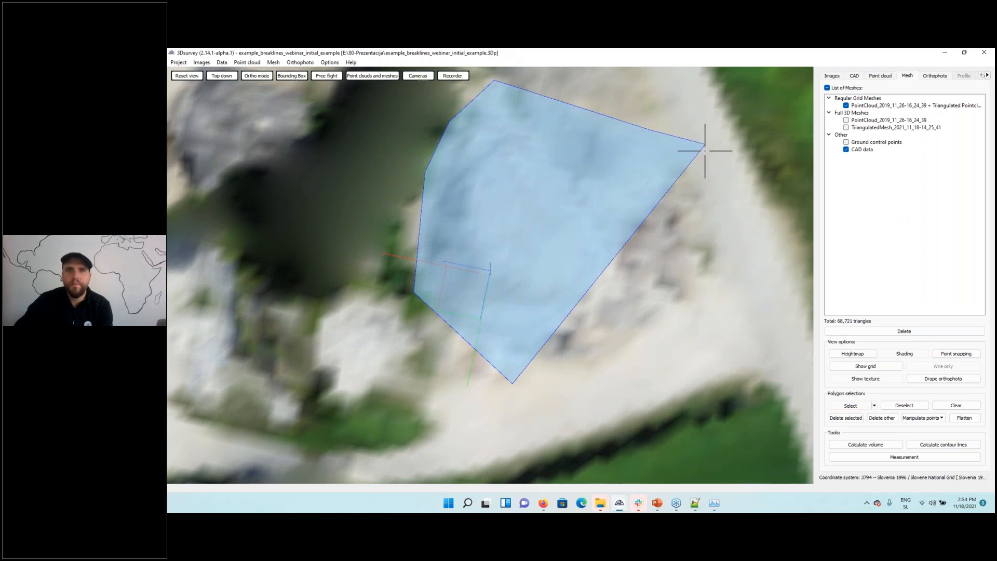
click(704, 150)
click(717, 269)
click(697, 315)
click(658, 343)
right_click(610, 354)
- Extend the mesh selection with a second polygon around the remaining end of the stockpile near the road
drag(568, 215, 535, 445)
click(453, 335)
click(478, 284)
click(509, 239)
click(554, 234)
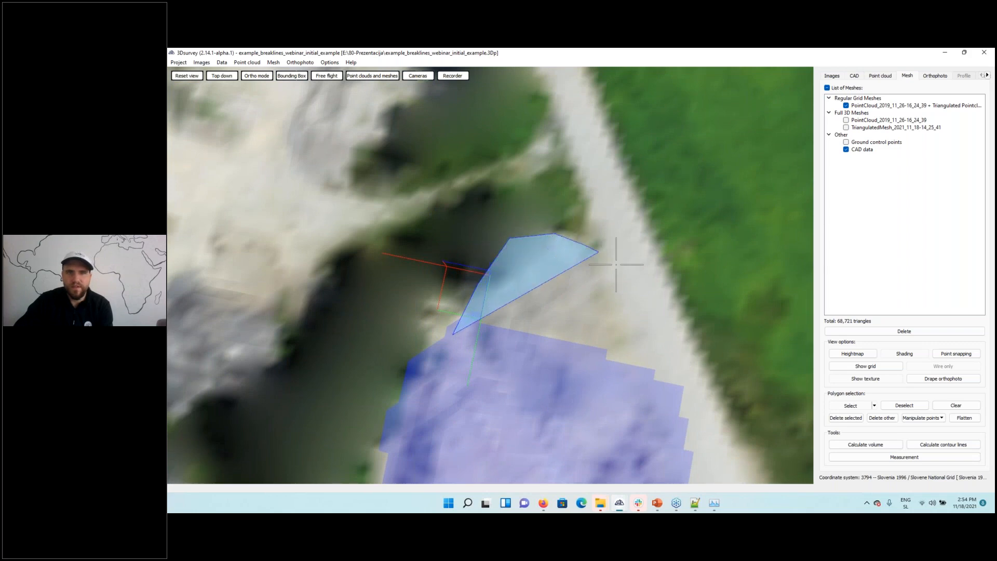
click(599, 252)
click(633, 297)
click(650, 350)
click(658, 406)
right_click(620, 412)
- Calculate the stockpile's volume from the current selection, using an interpolated initial surface and the combined PointCloud_2019_11_26-16_24_39 + Triangulated Pointcloud mesh as final surface
drag(618, 414, 457, 333)
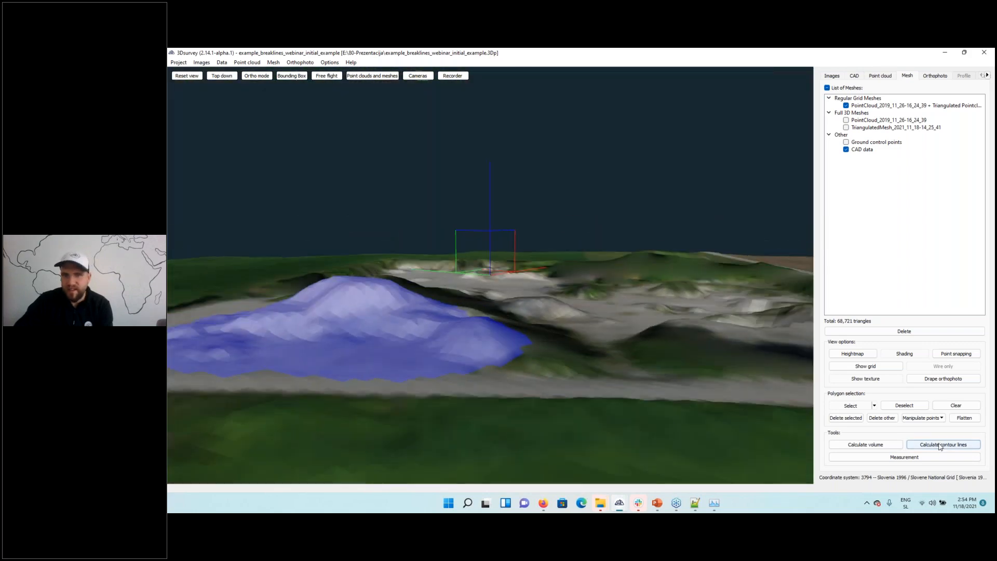
click(885, 446)
click(573, 293)
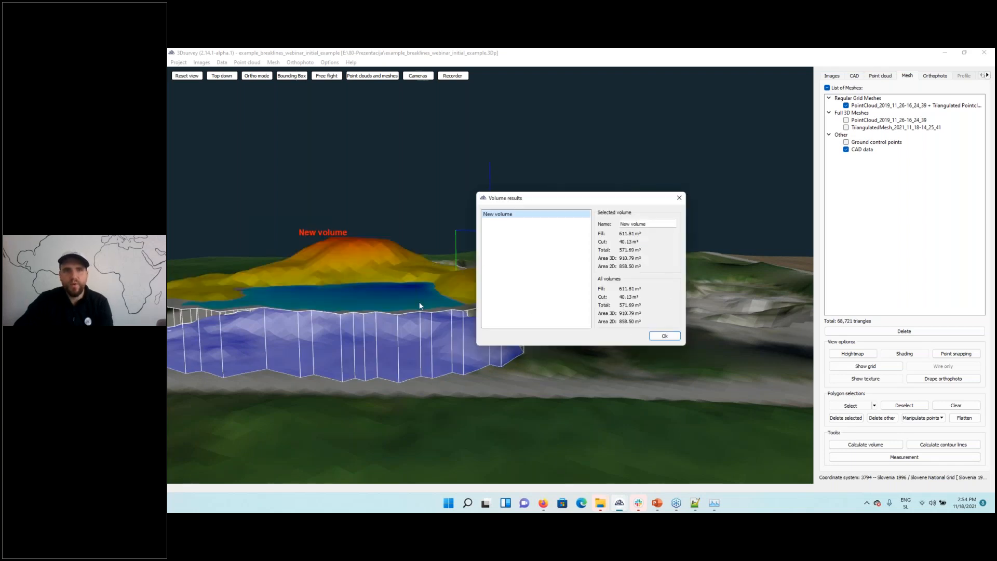
click(664, 336)
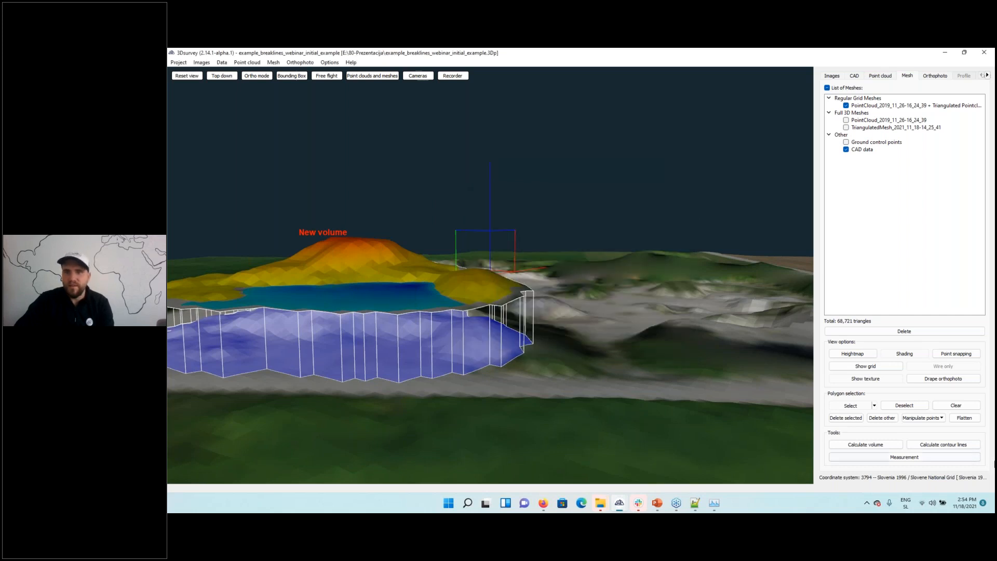
- Review the initial and final surface choices for the stockpile's volume calculation without running another one
click(865, 445)
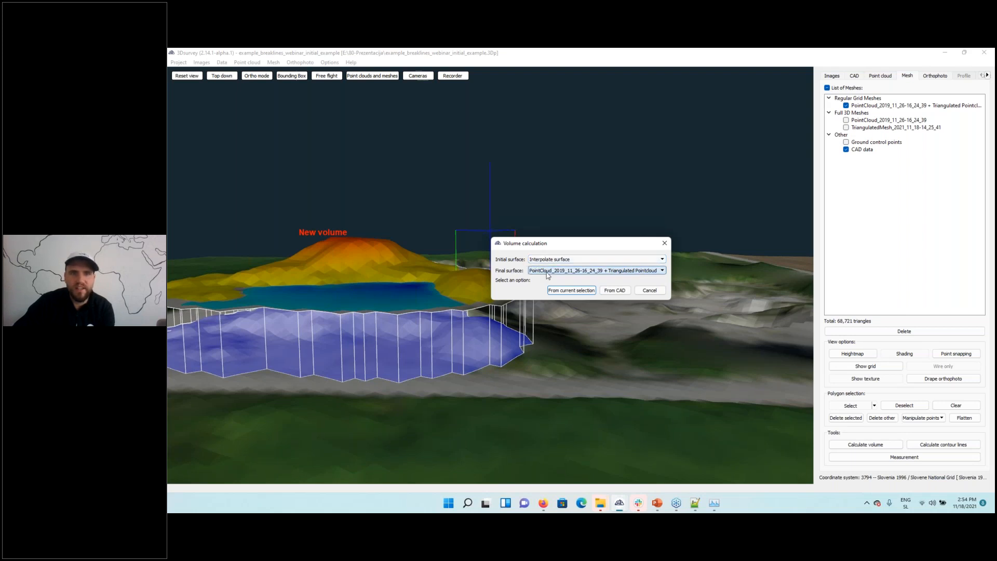
click(649, 290)
- Switch back to the initial roof project and display the list of meshes alongside the building volumes
mouse_move(663, 506)
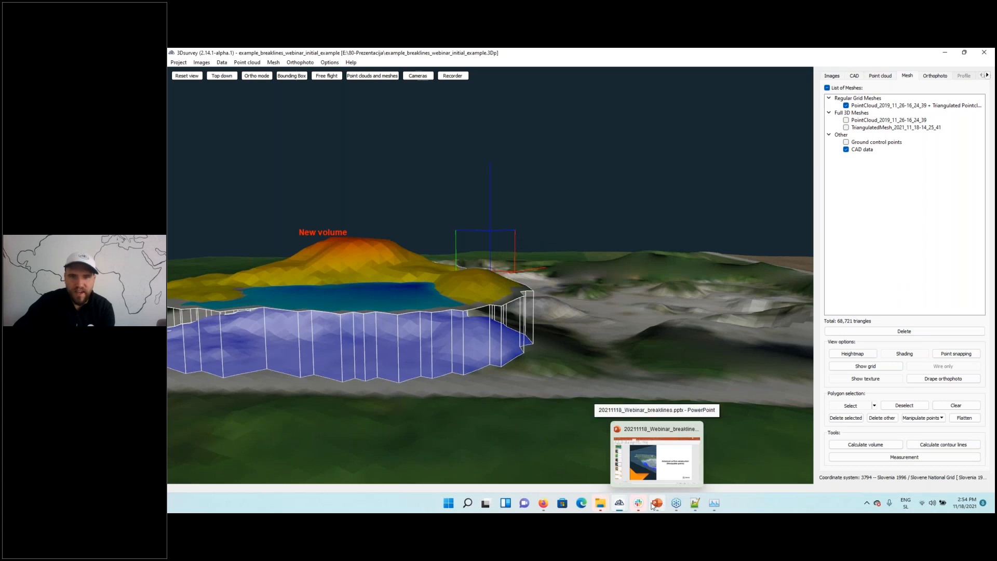
mouse_move(620, 502)
click(709, 457)
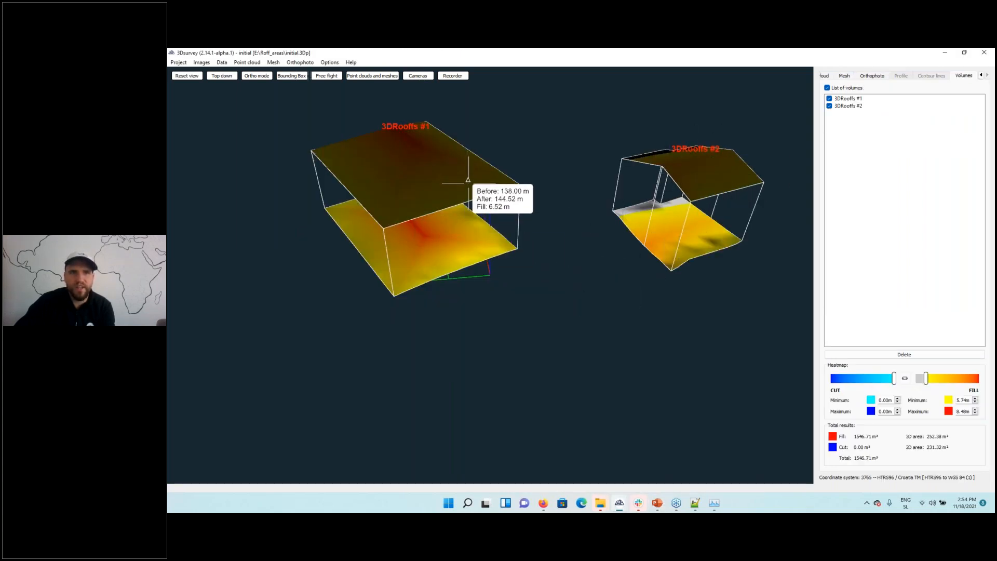
click(848, 78)
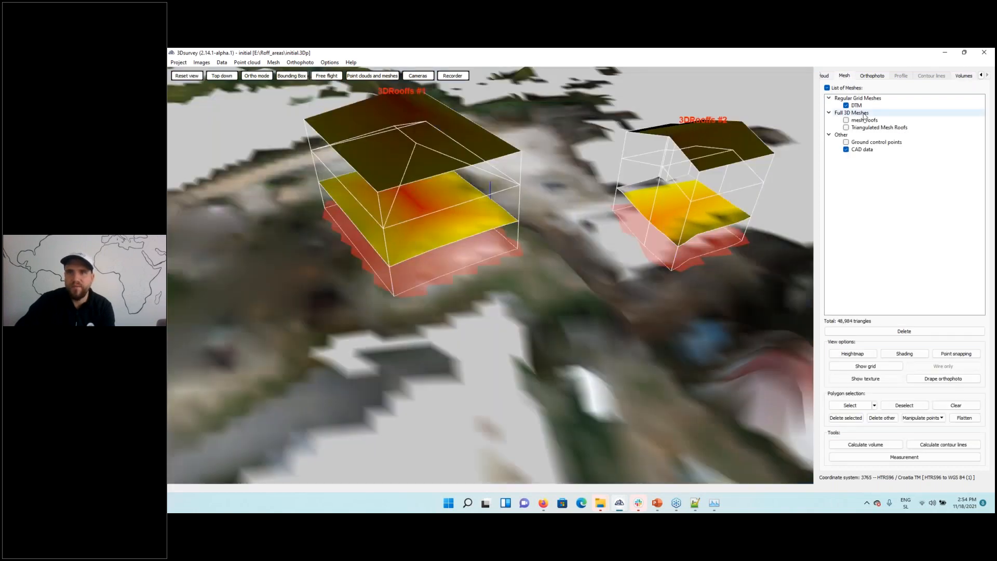
- Try DTM as initial surface and Triangulated Mesh Roofs as final surface in the volume calculation, without running it
click(868, 445)
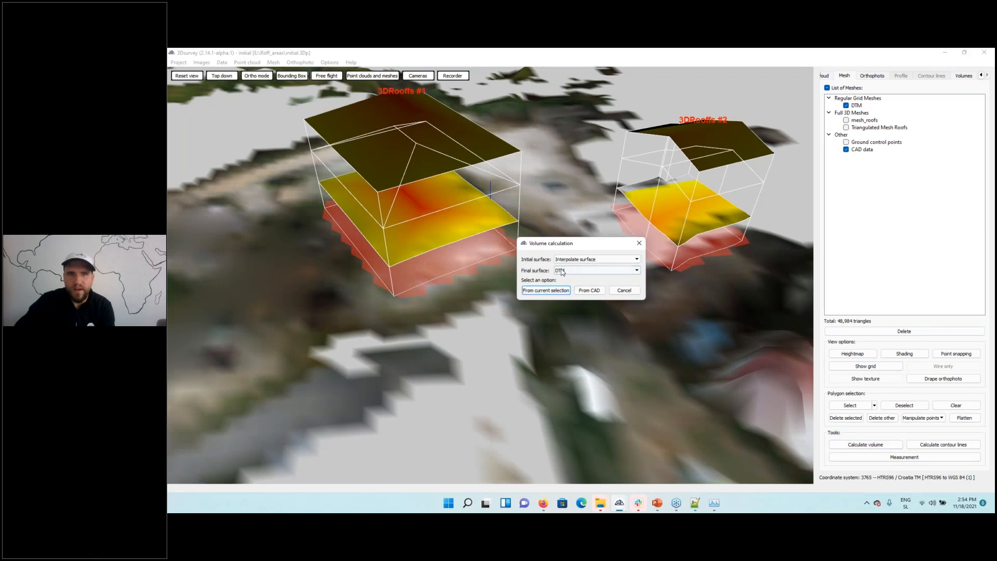
click(561, 271)
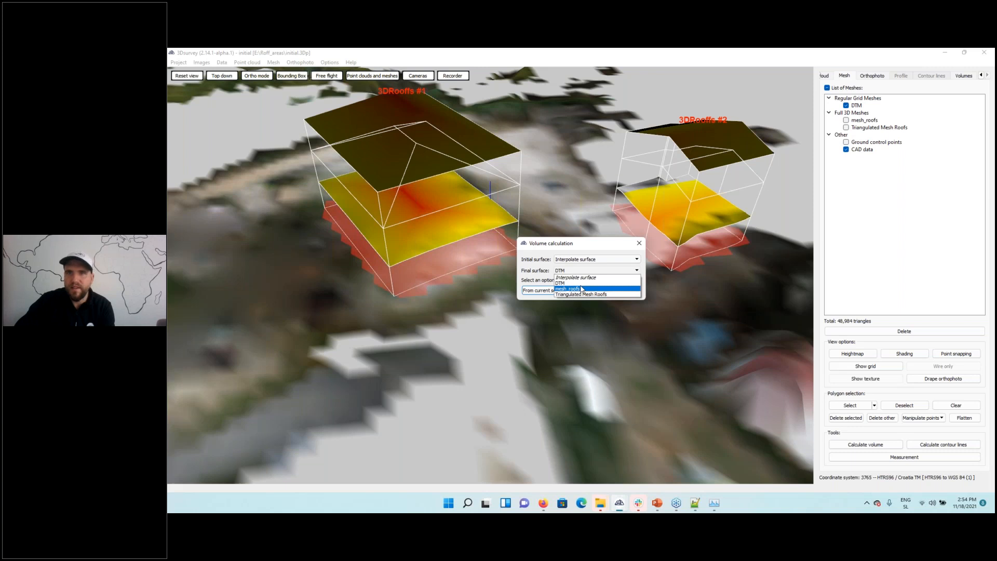
click(878, 137)
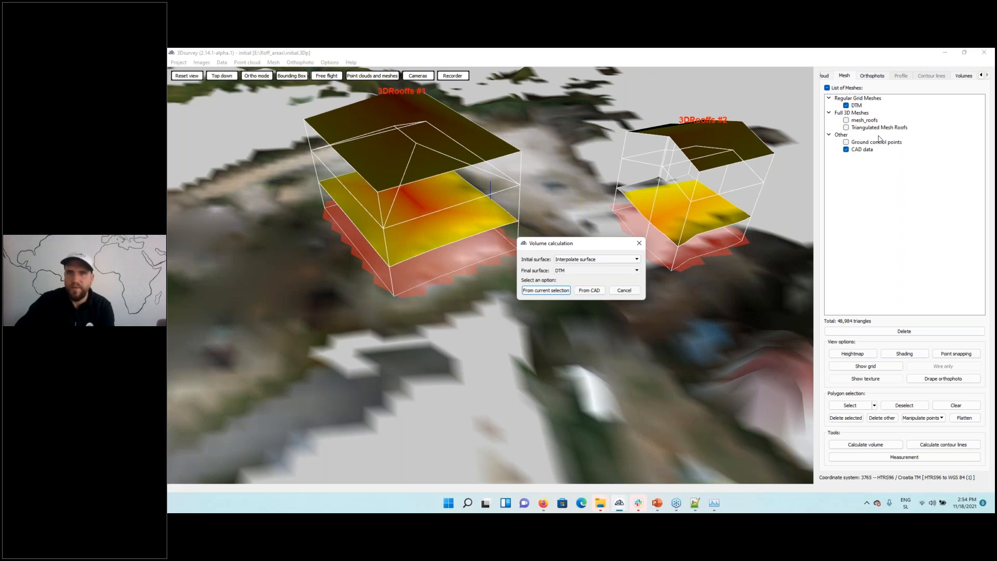
click(579, 272)
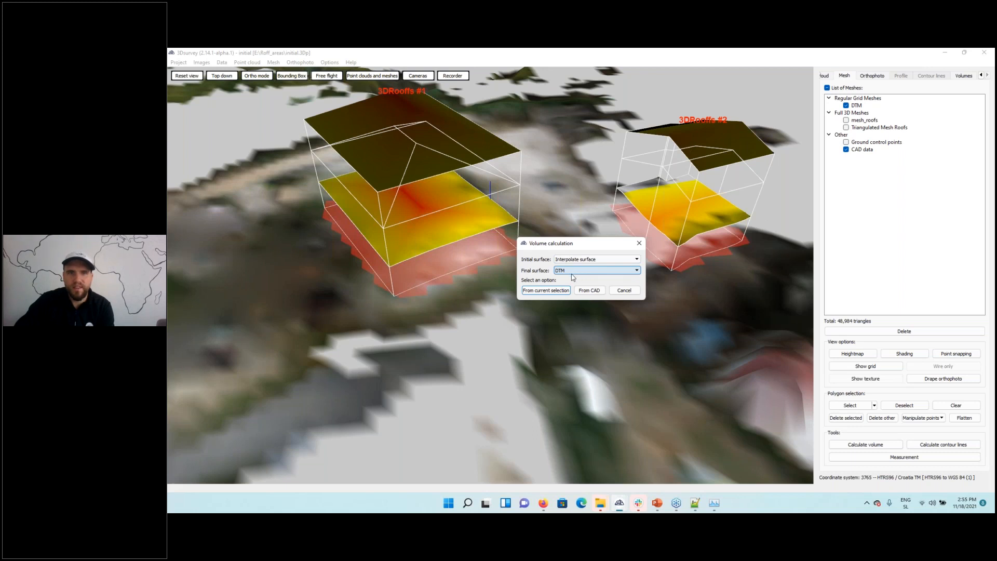
click(573, 271)
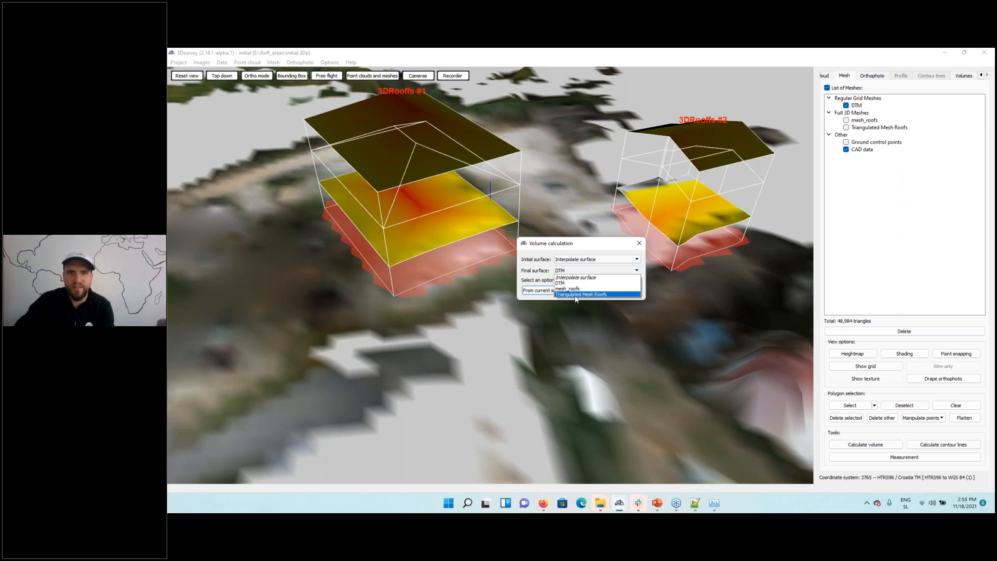
click(575, 294)
click(590, 259)
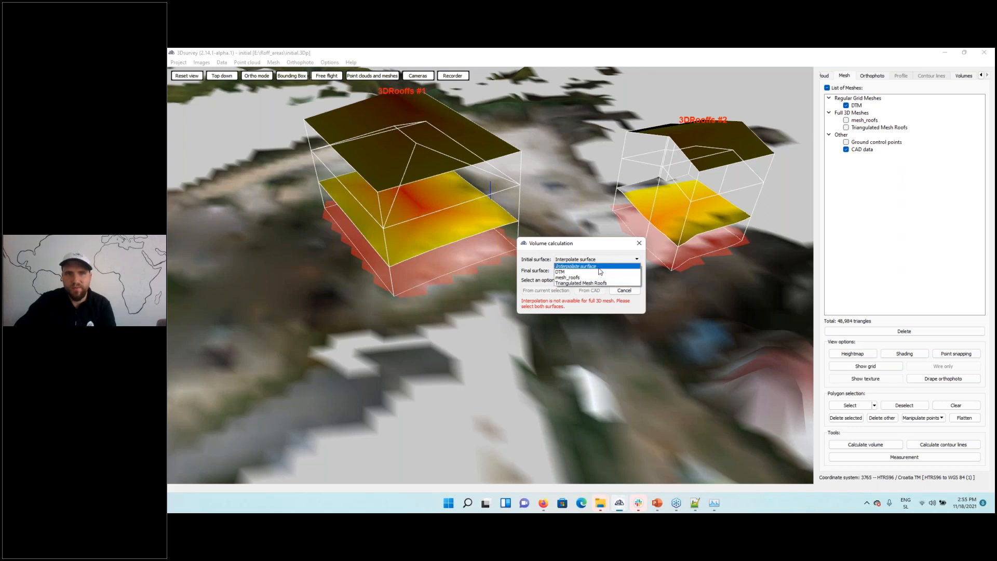
click(571, 272)
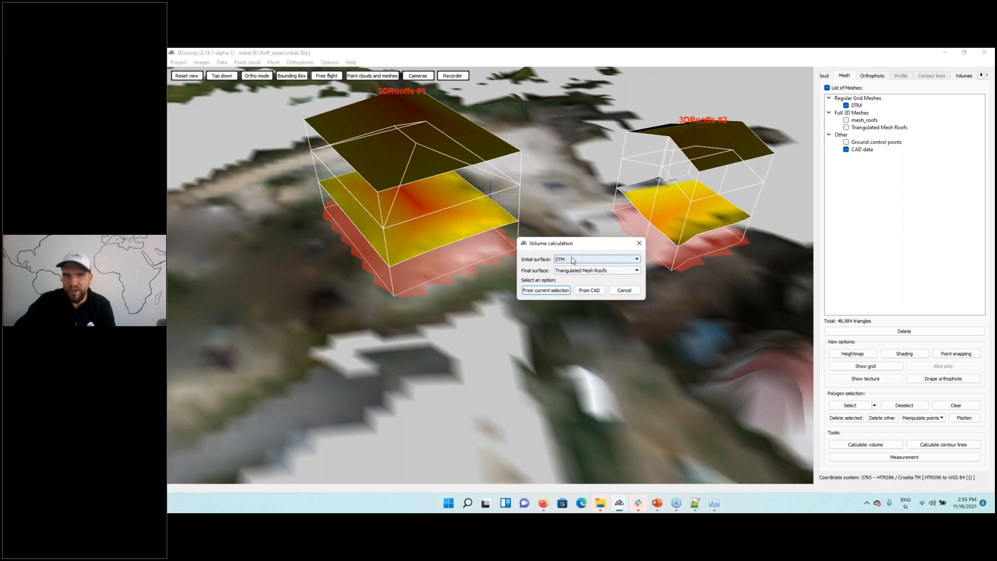
click(628, 292)
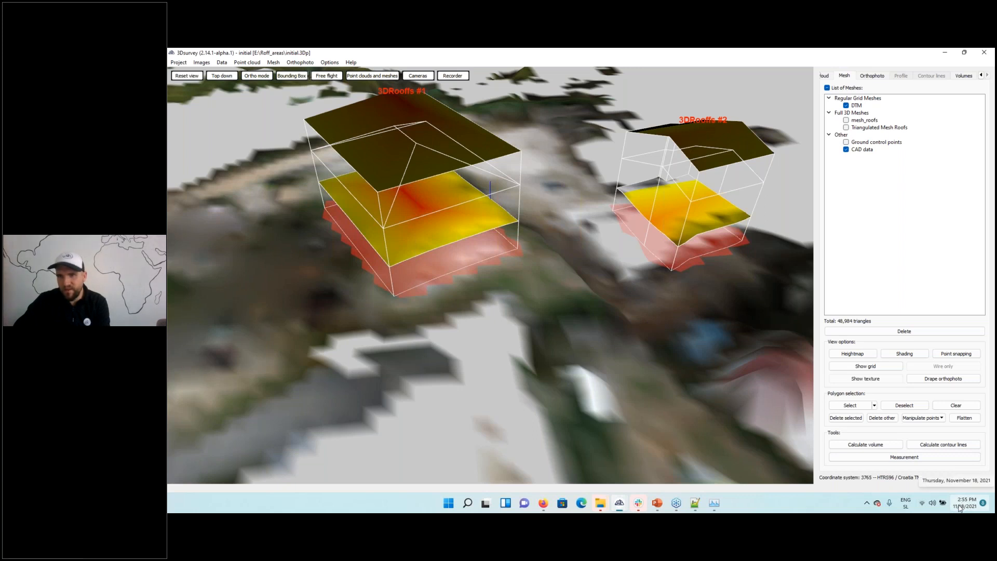
mouse_move(672, 506)
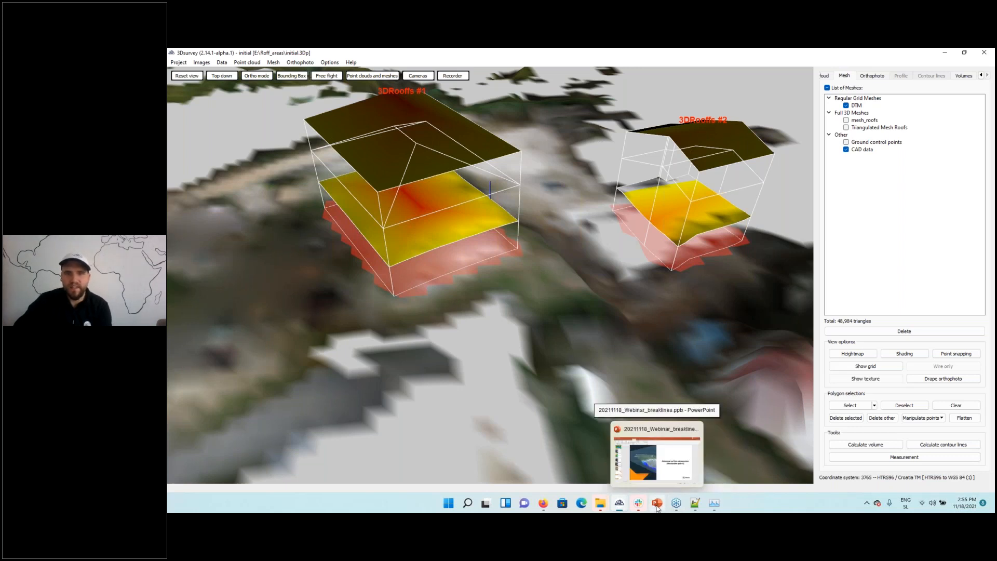
- Switch to the 20211118_Webinar_breaklines.pptx presentation in PowerPoint
click(666, 473)
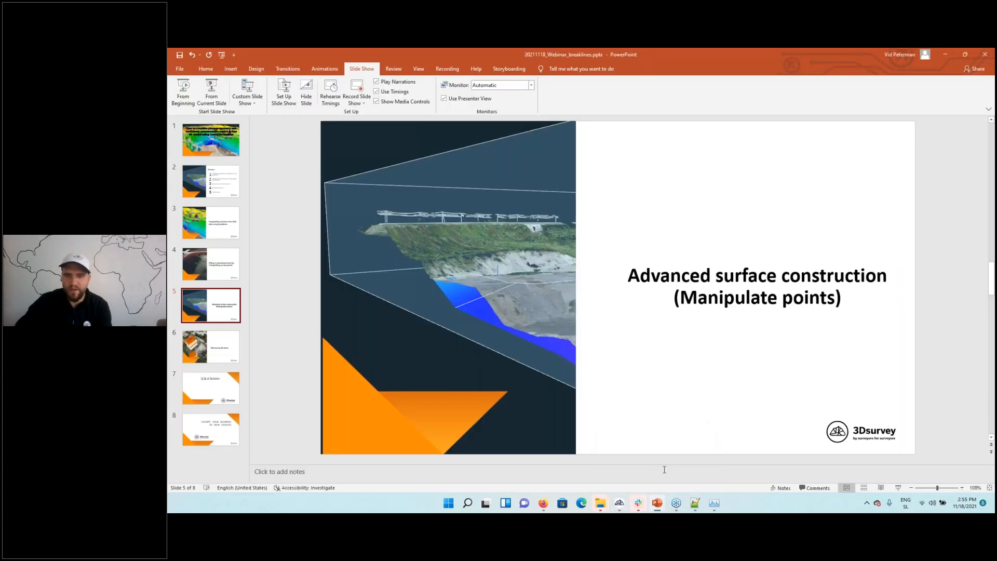
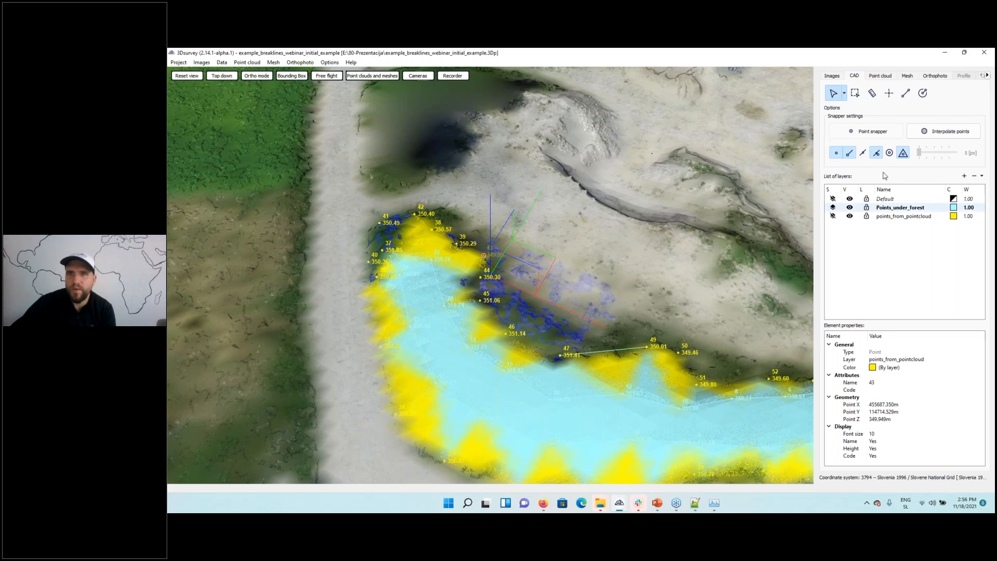
- Select all points on the points_from_pointcloud layer and set their label font size to 8
click(844, 93)
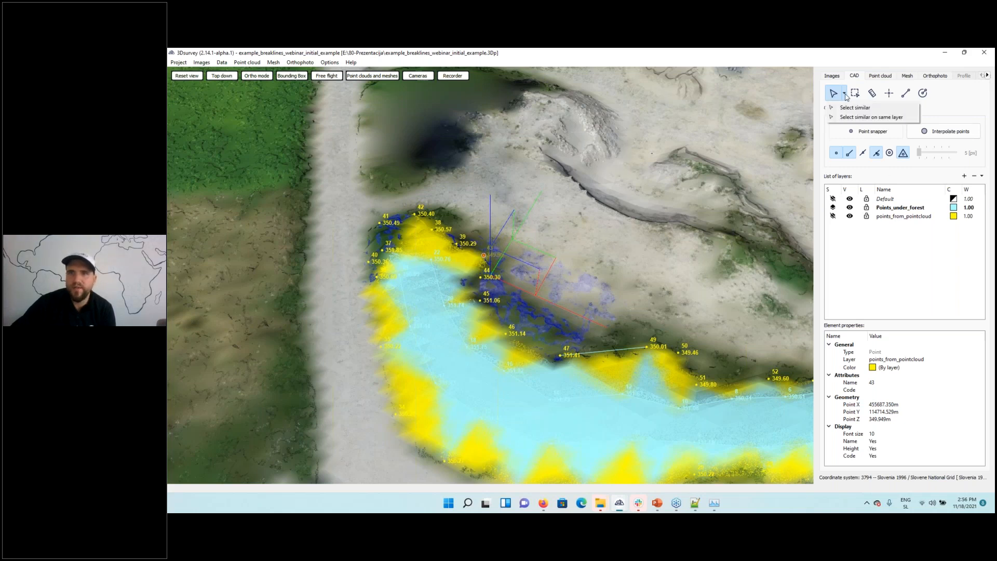
click(857, 117)
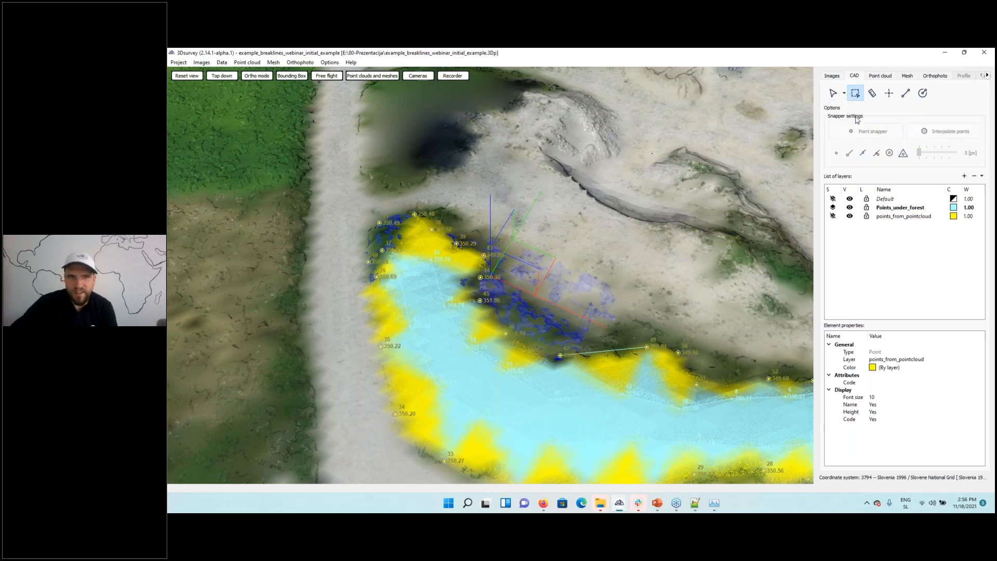
middle_drag(571, 354, 878, 371)
click(872, 397)
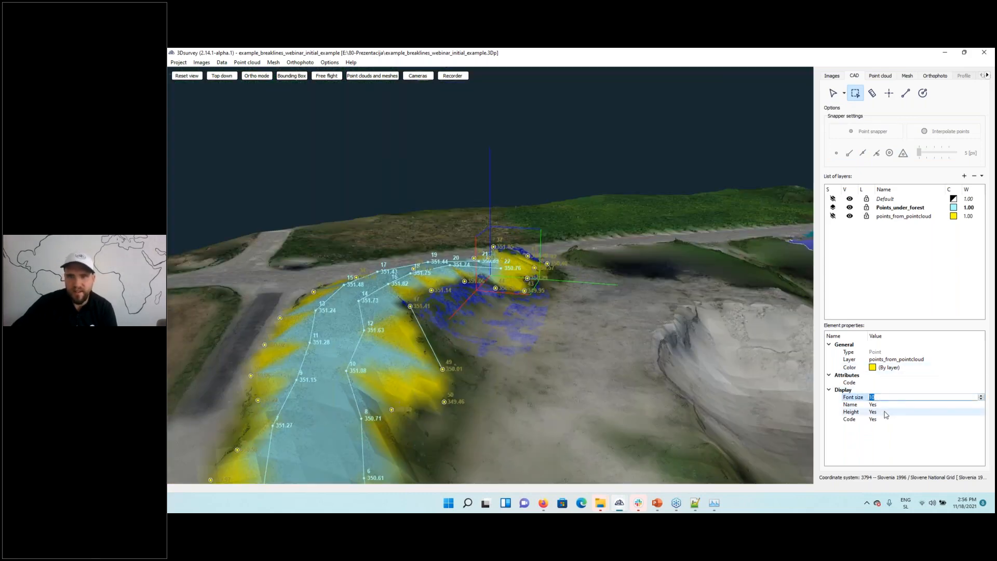
text(8)
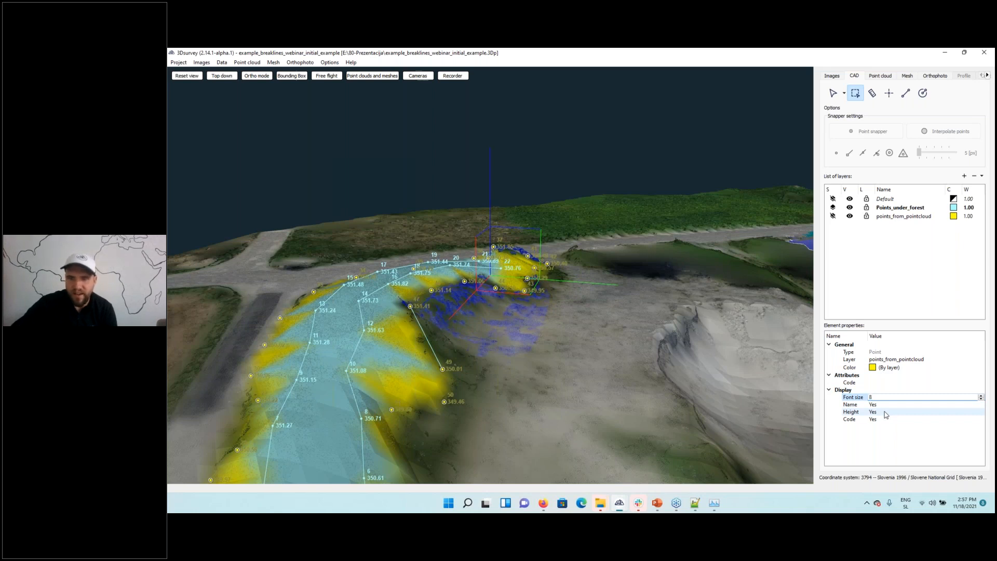
key(Return)
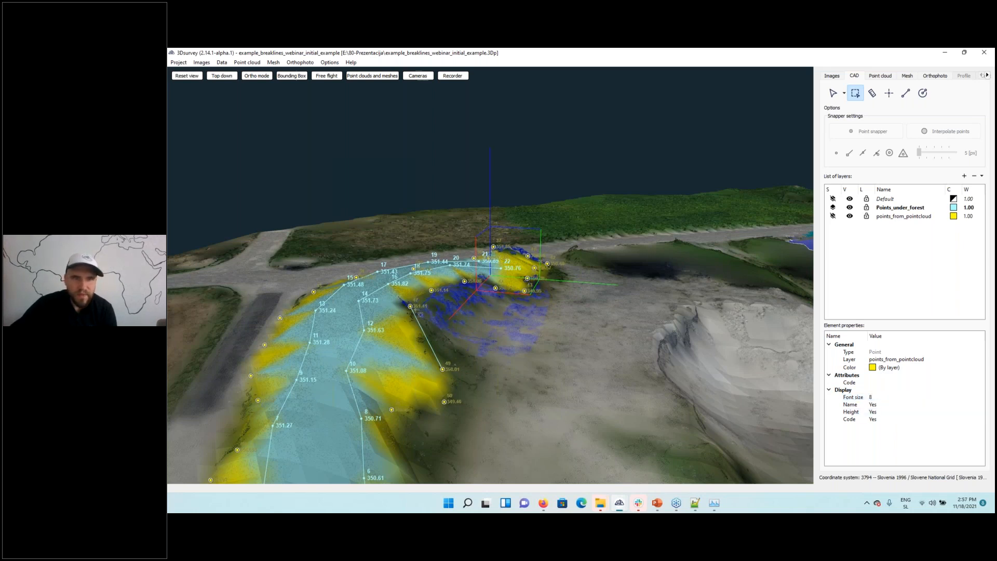
- Select all similar points across both point layers, starting from point 45, set their font size to 8, and clear the selection
click(844, 93)
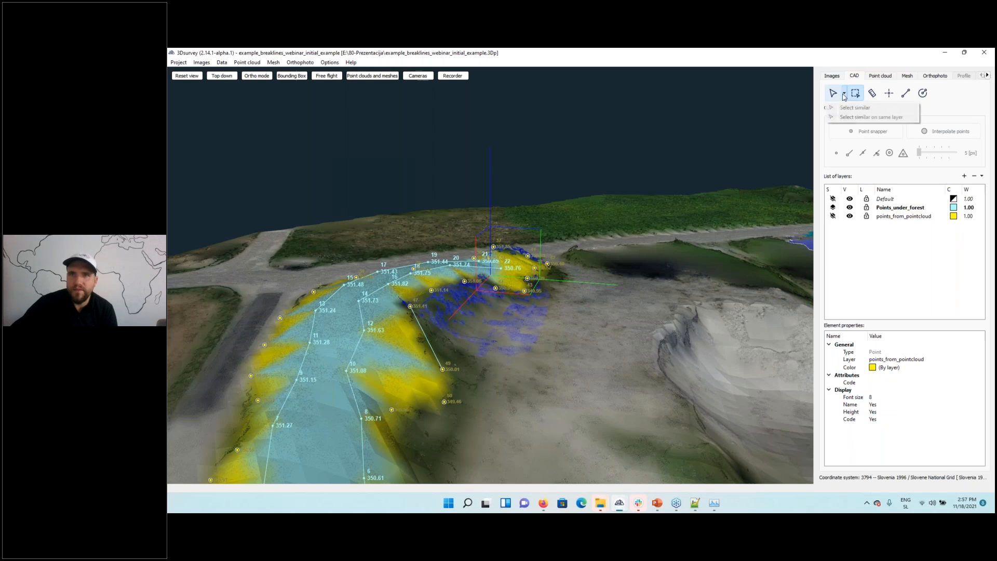
click(854, 107)
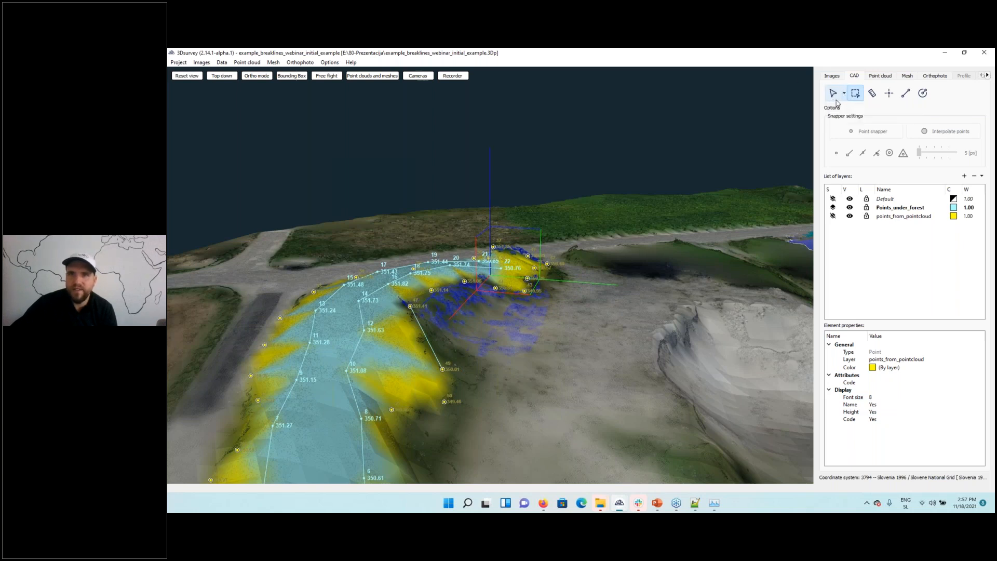
click(465, 281)
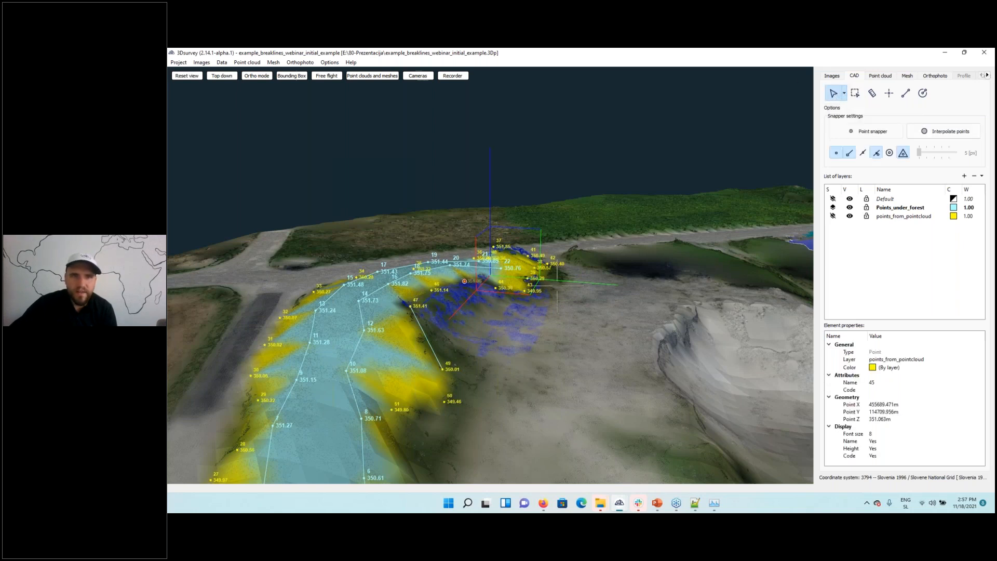
click(844, 93)
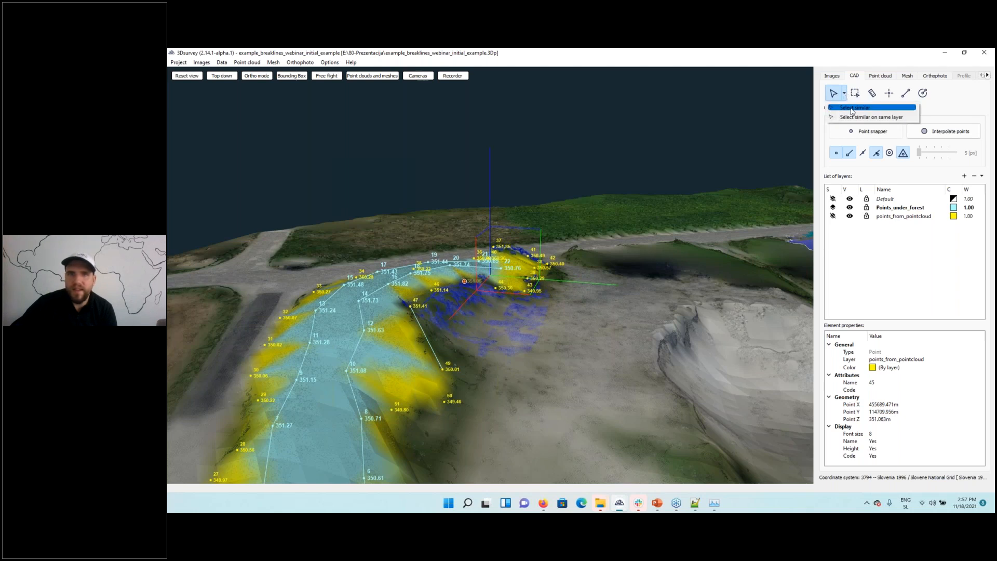
click(854, 107)
click(855, 92)
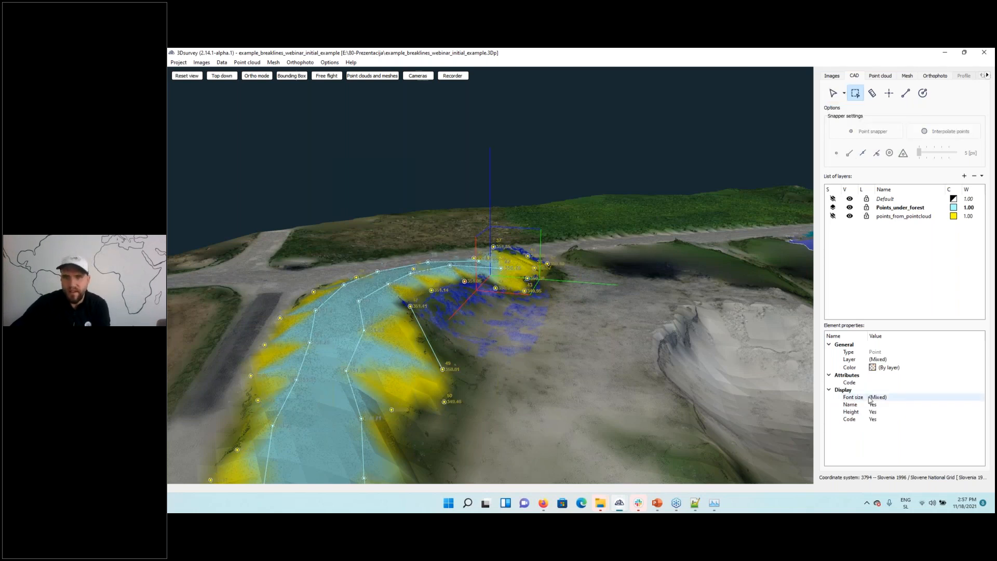
click(890, 397)
text(8)
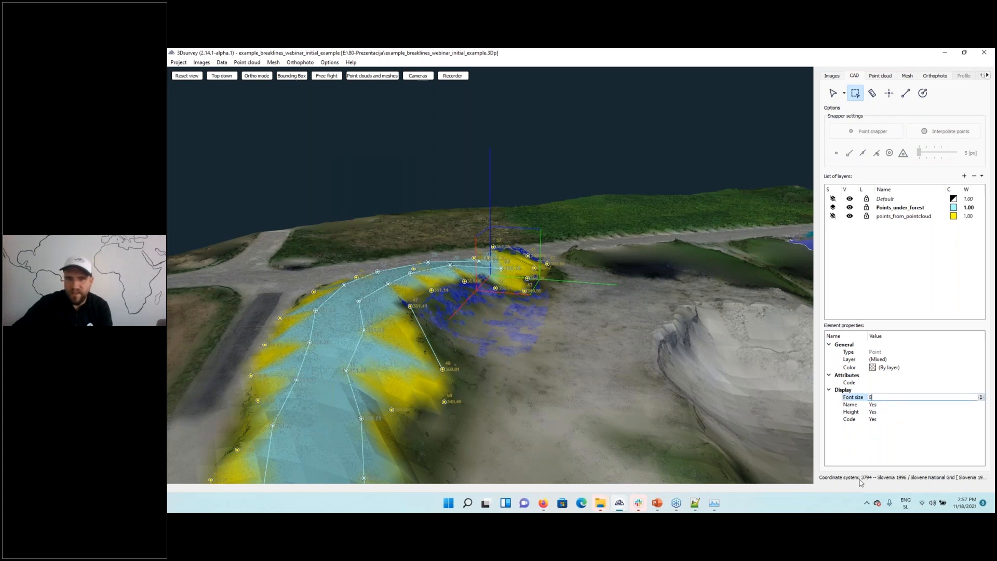
key(Return)
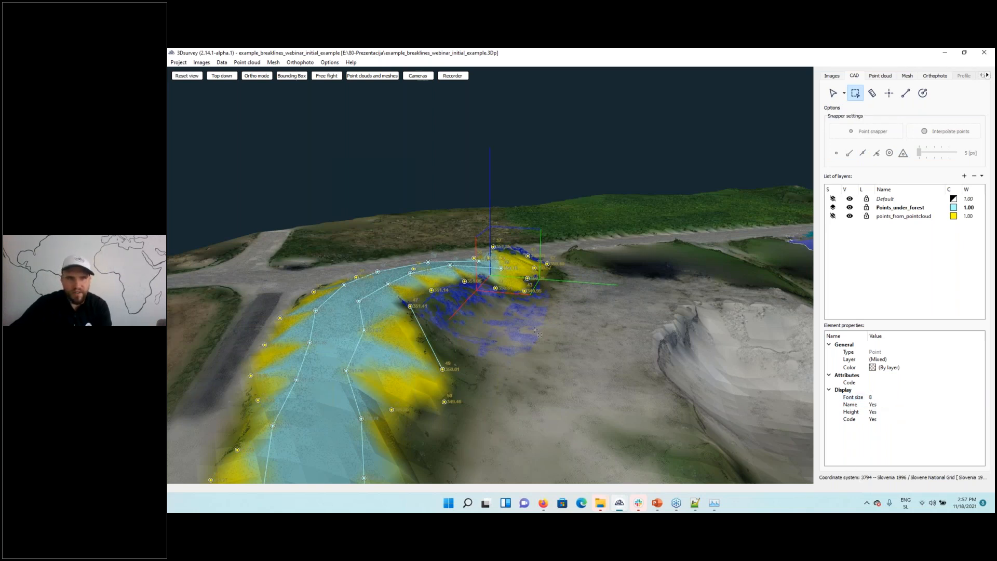
drag(486, 330, 532, 371)
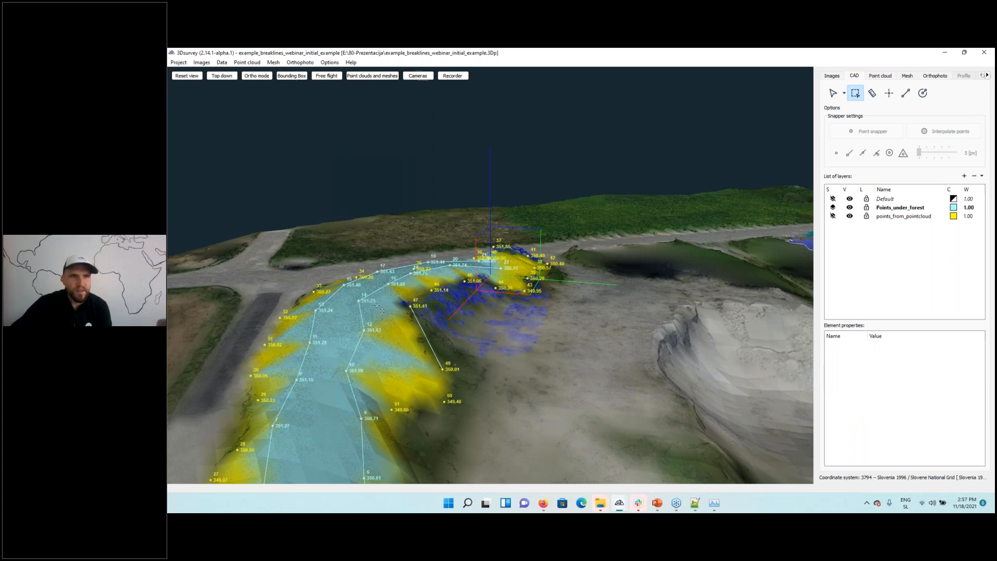
- Inspect the resized point labels along the forest strip from several viewing angles
scroll(434, 298, down, 3)
click(856, 96)
drag(398, 317, 501, 389)
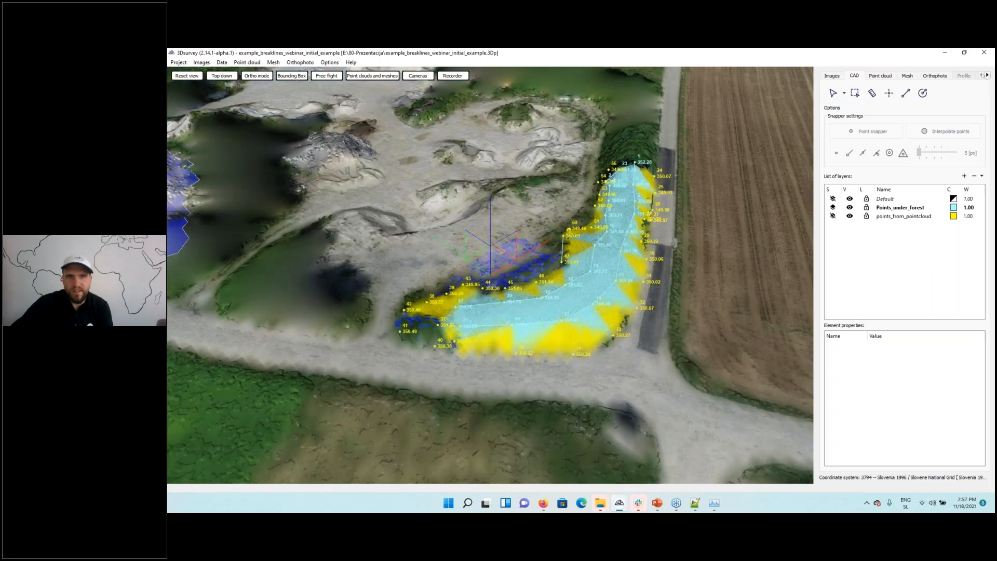
right_drag(597, 311, 441, 337)
scroll(283, 263, up, 3)
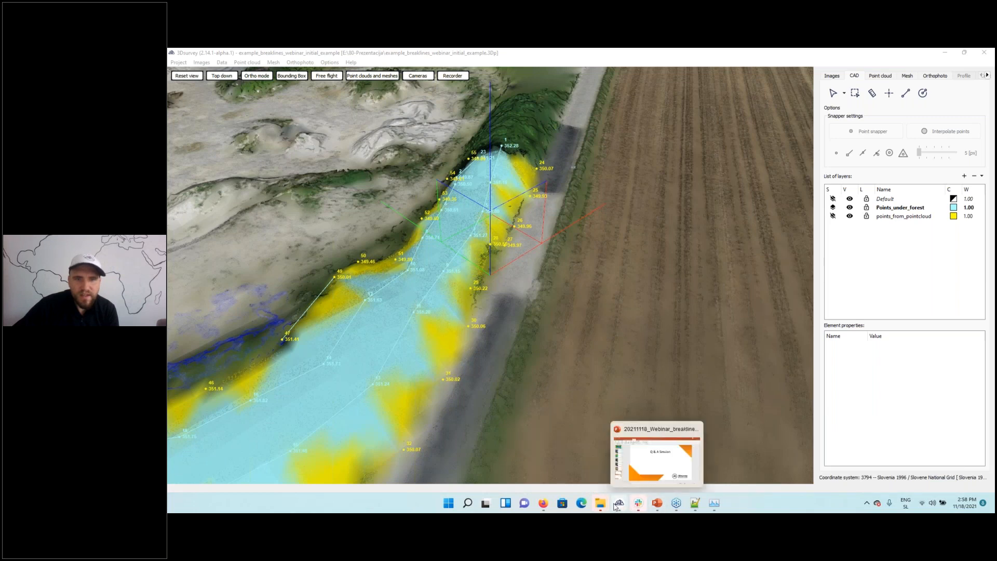
- Switch to the initial roof project and display the mesh_roofs mesh together with the DTM
mouse_move(618, 508)
click(711, 457)
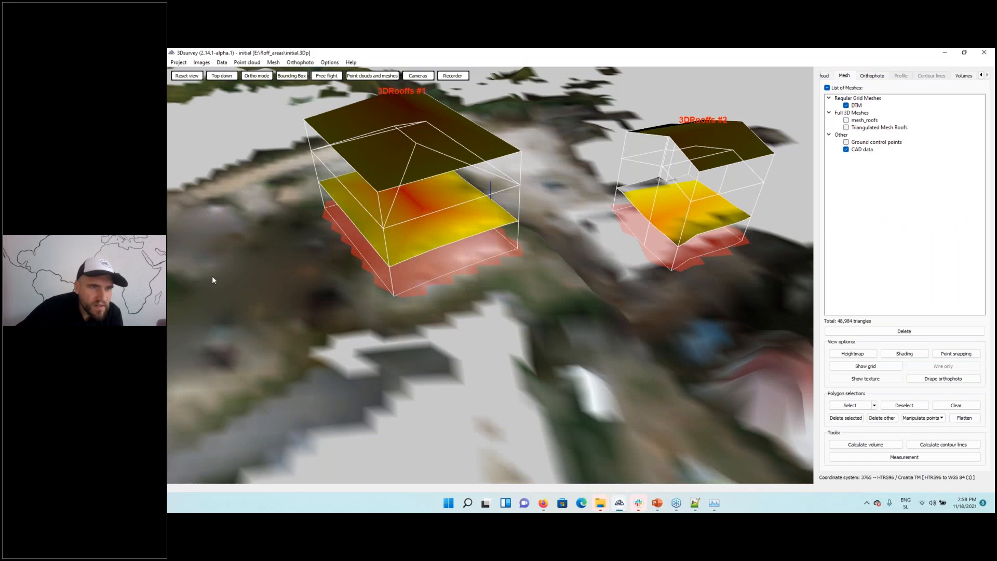
scroll(218, 294, down, 10)
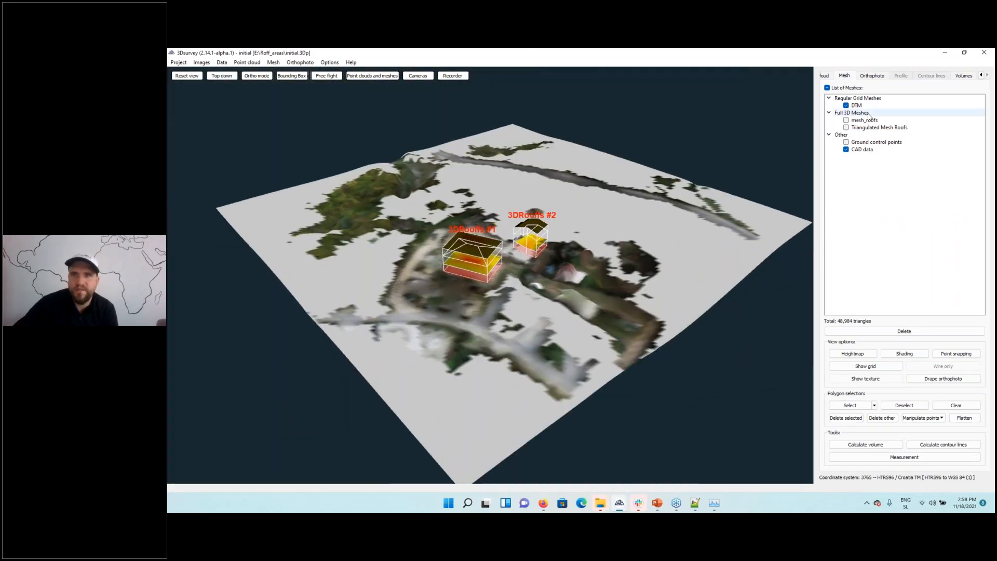
click(846, 120)
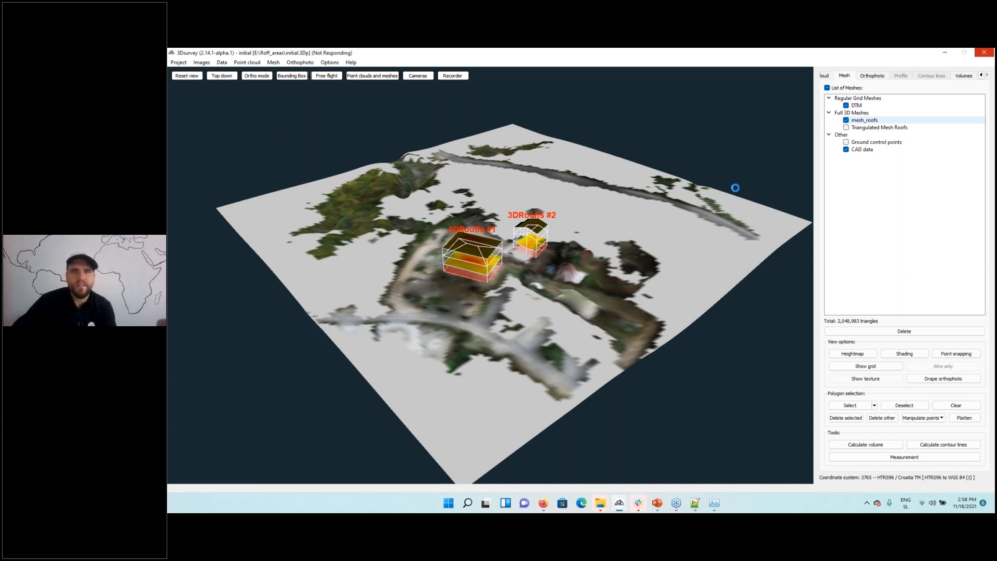
- Check the memory use of the running 3Dsurvey processes in Task Manager, and return to the roof project
click(720, 505)
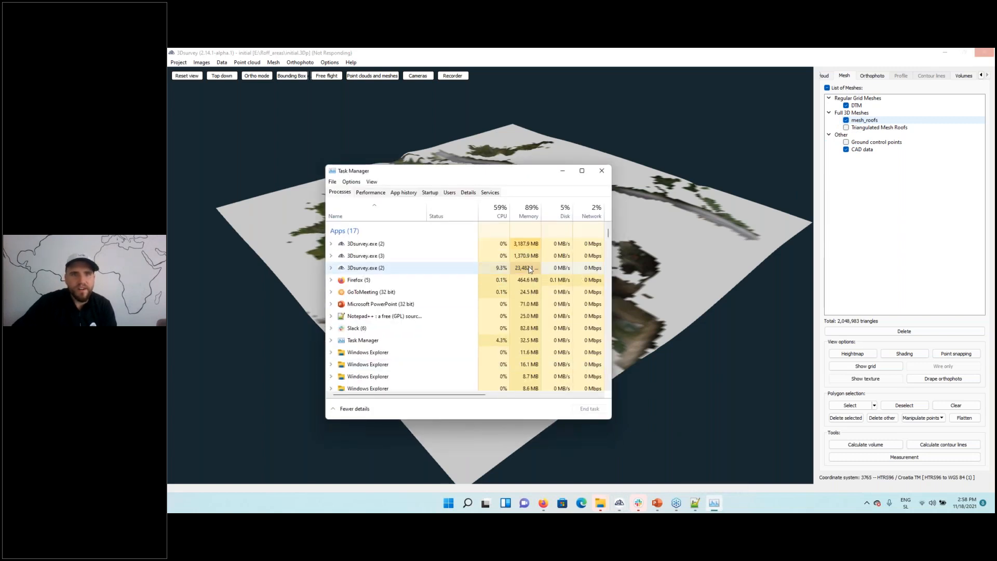
click(564, 172)
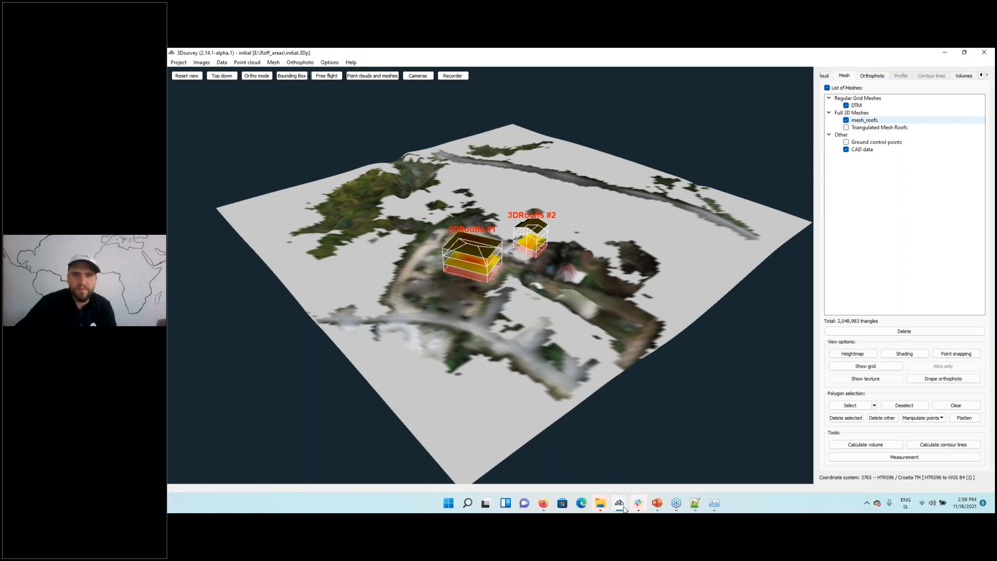
- Hide the DTM and display the camera positions above the mesh_roofs model
drag(469, 326, 613, 368)
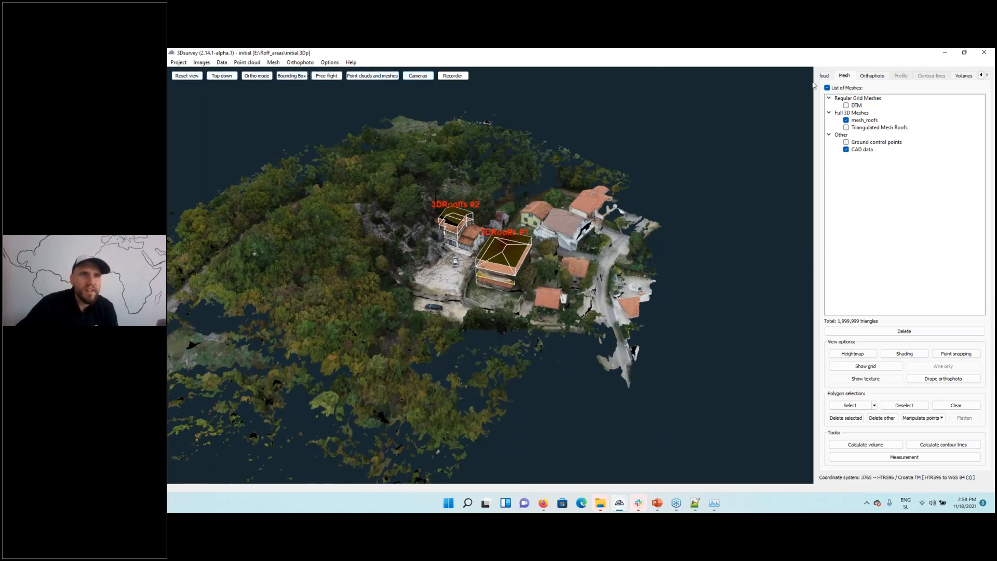
click(417, 76)
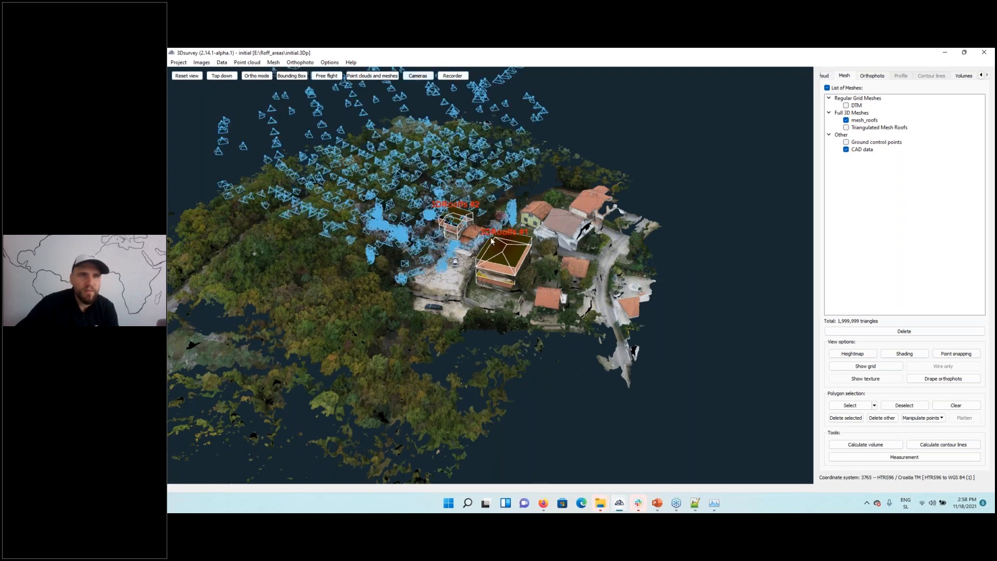
drag(491, 248, 528, 89)
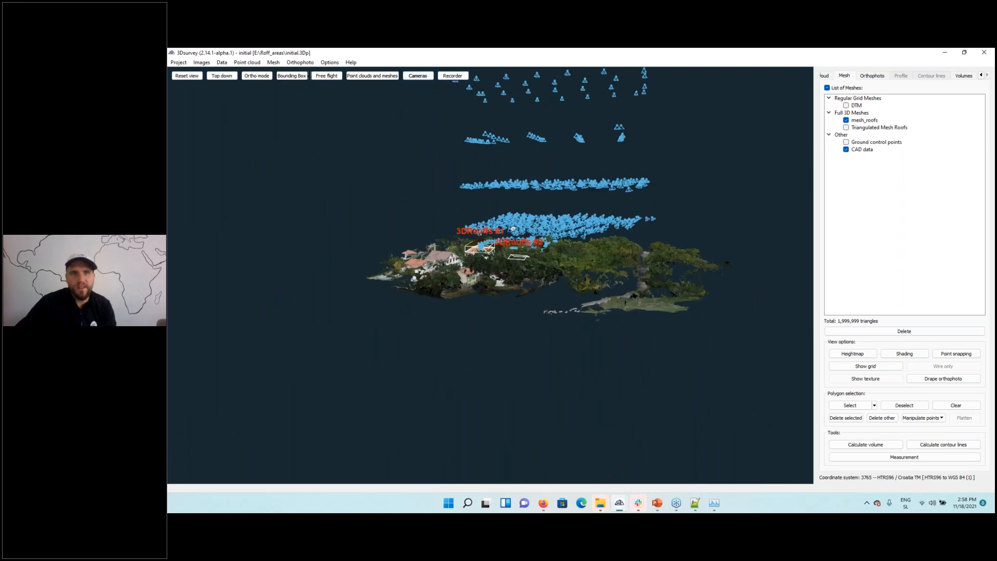
- Examine how the camera positions are distributed around the 3DRooffs #1 and 3DRooffs #2 buildings, up close and from above
scroll(502, 232, up, 5)
scroll(474, 301, up, 5)
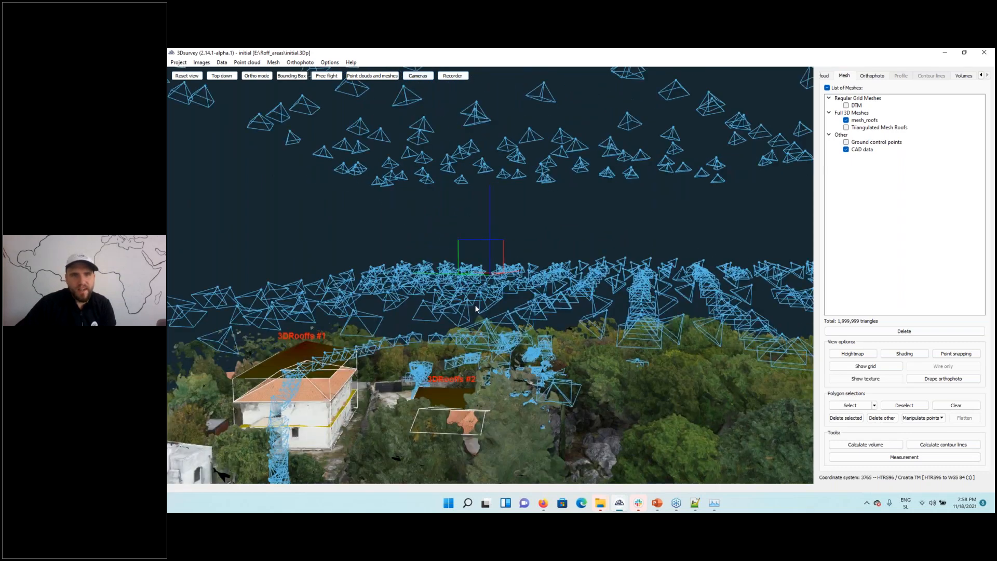
scroll(532, 396, up, 5)
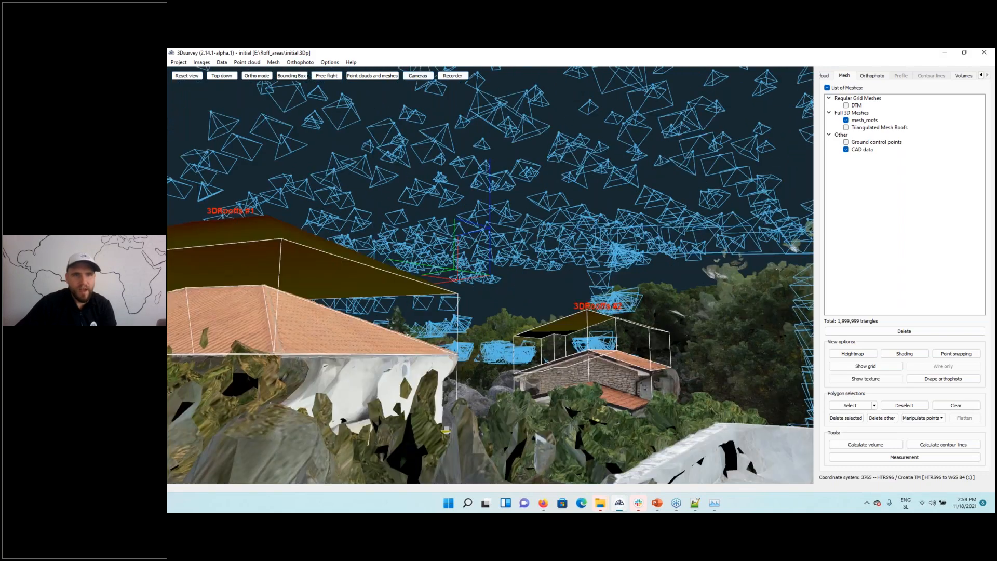
scroll(467, 291, down, 3)
drag(468, 291, 314, 348)
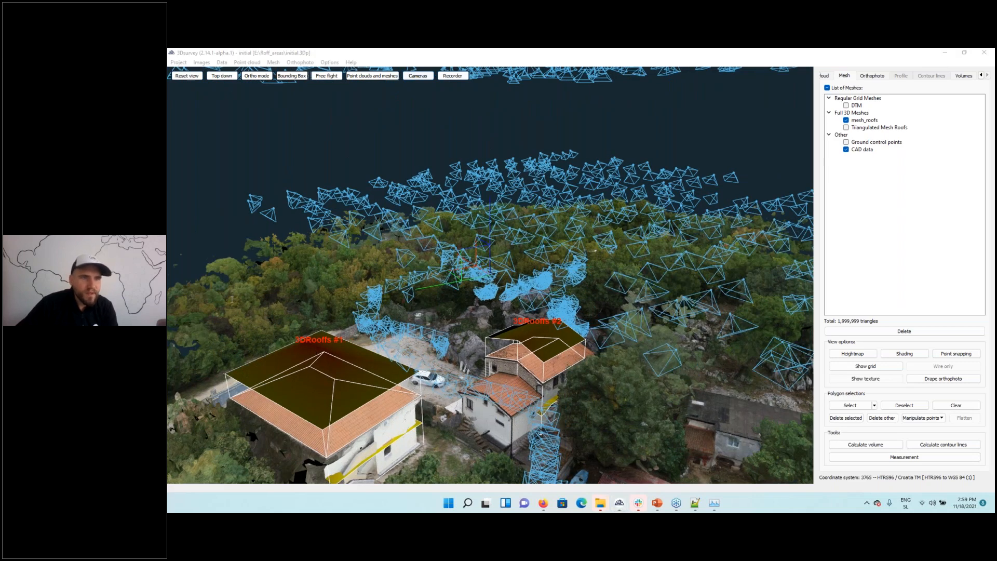